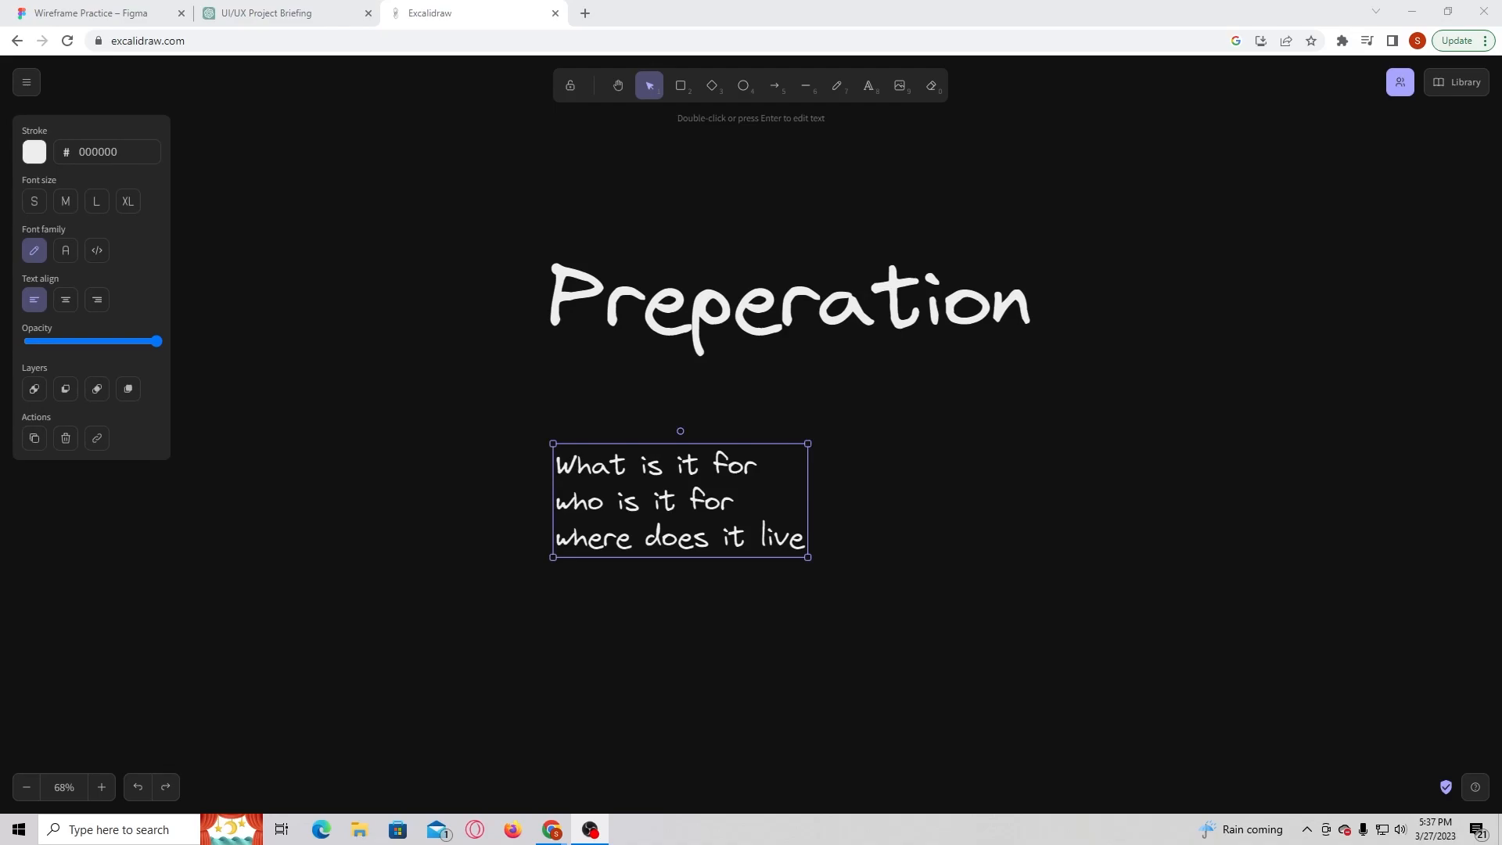
left_click(857, 212)
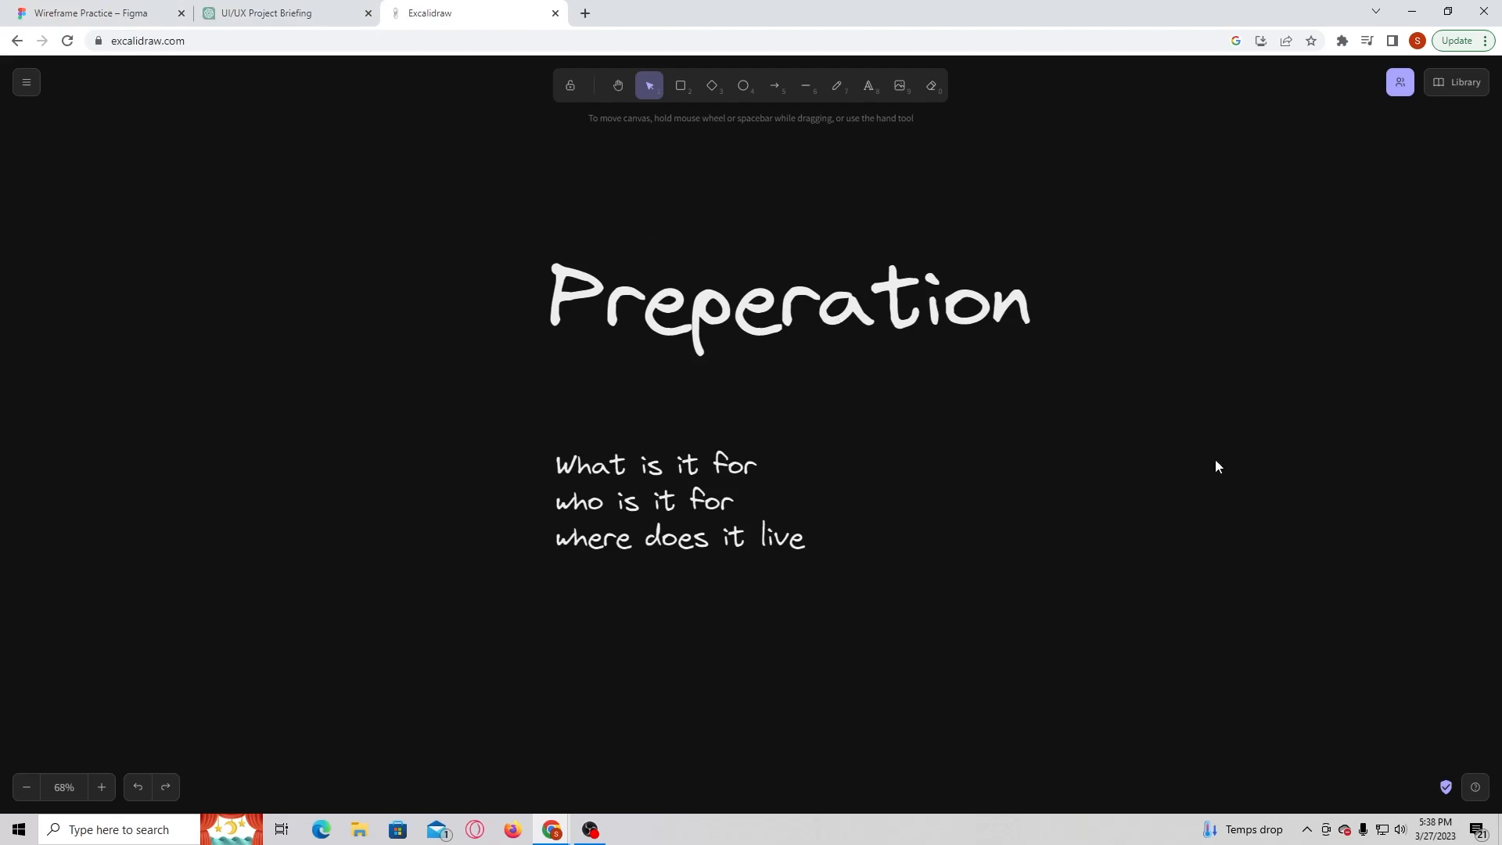
left_click_drag(471, 217, 1228, 726)
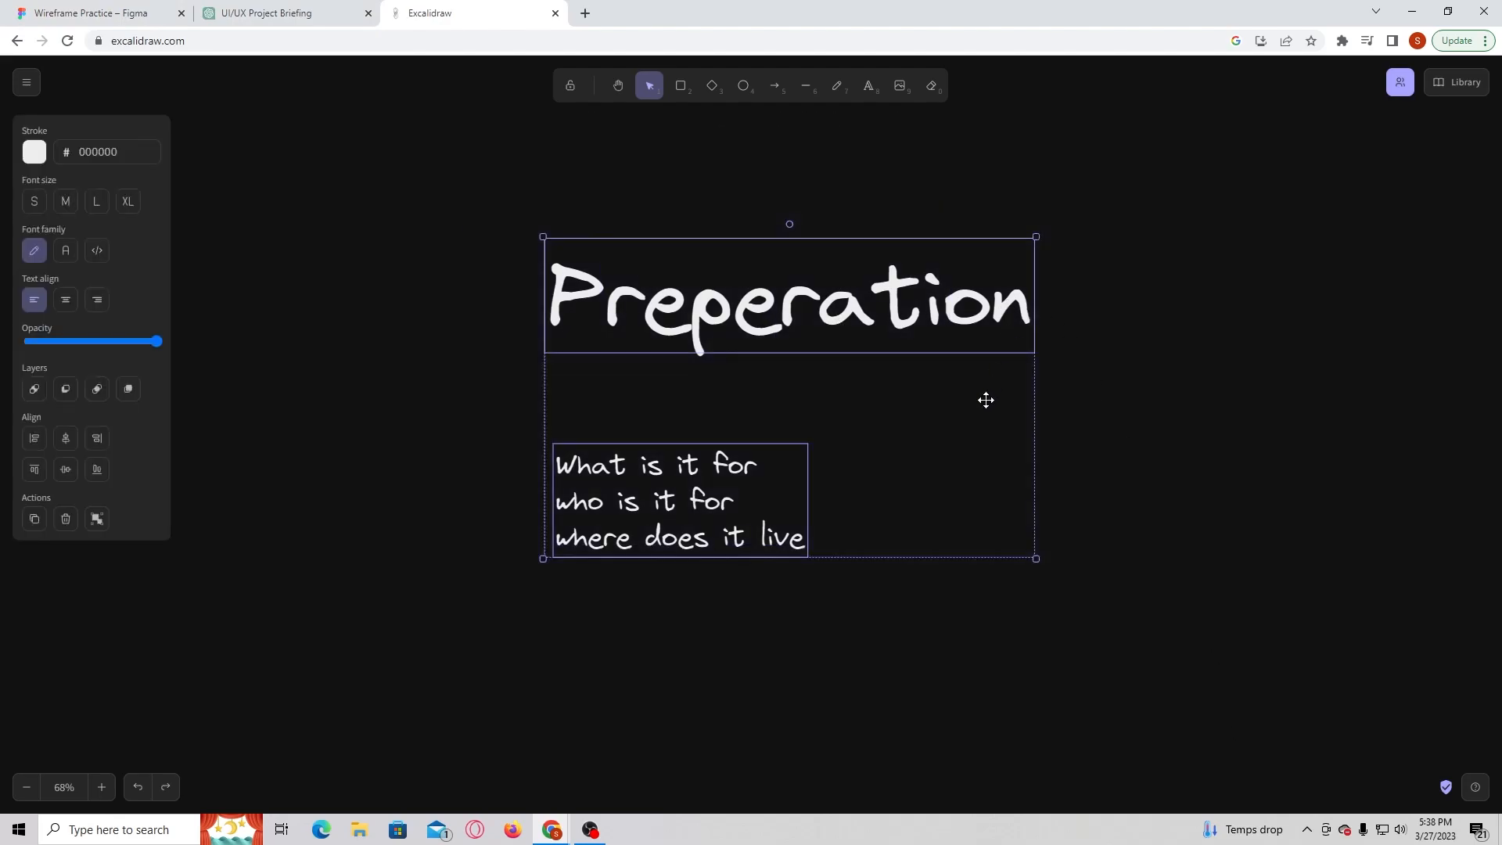
left_click(659, 404)
left_click_drag(519, 439, 892, 607)
left_click(1038, 562)
- Switch to the ChatGPT conversation and read the sample mobile app redesign brief from the project title through the project team section
left_click(266, 13)
scroll(634, 246, "up", 1)
scroll(635, 247, "up", 2)
scroll(634, 251, "down", 1)
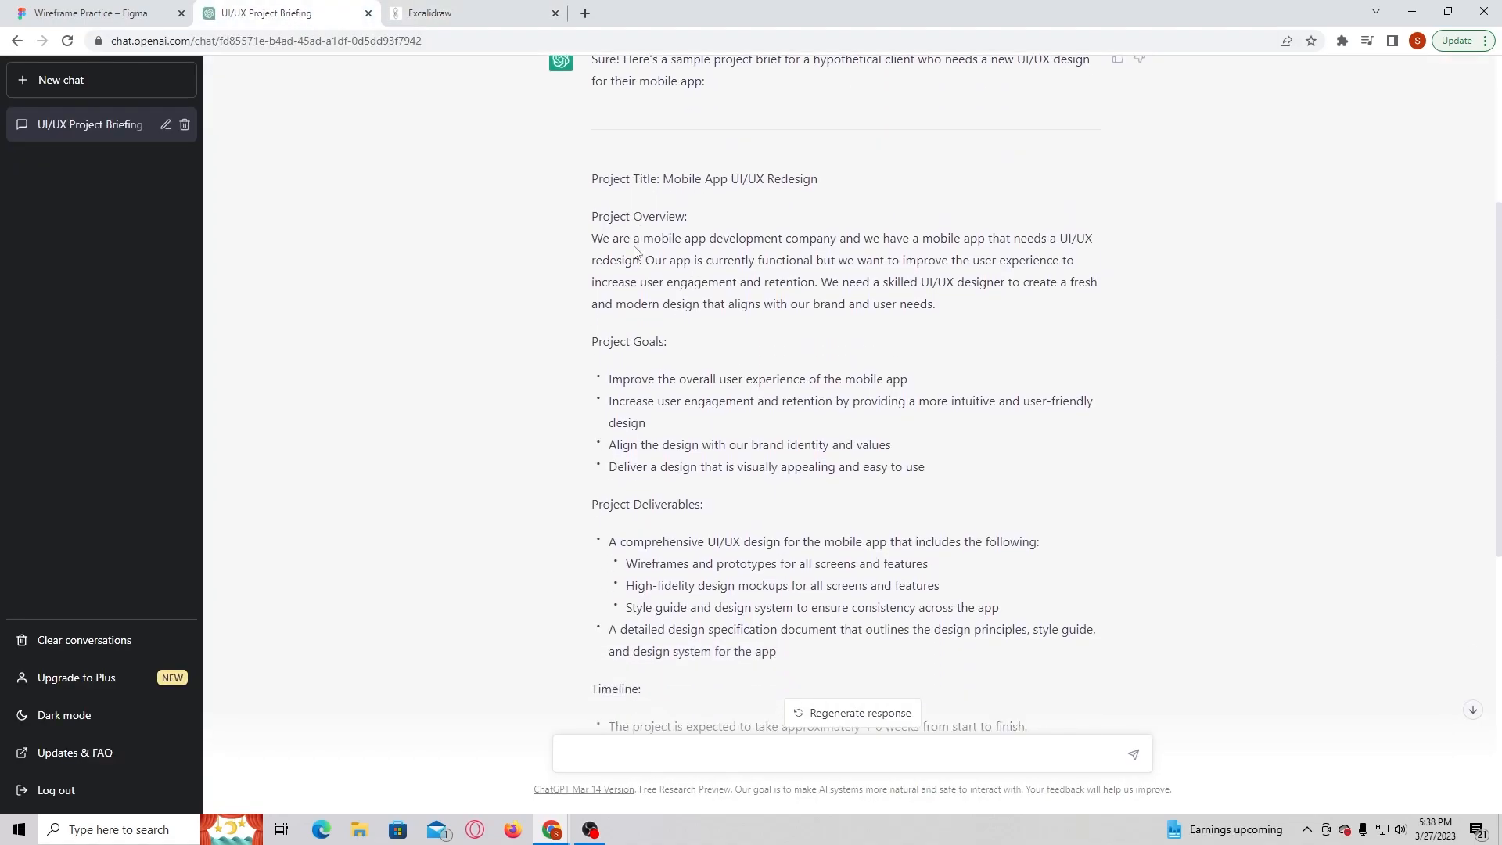
scroll(673, 262, "up", 2)
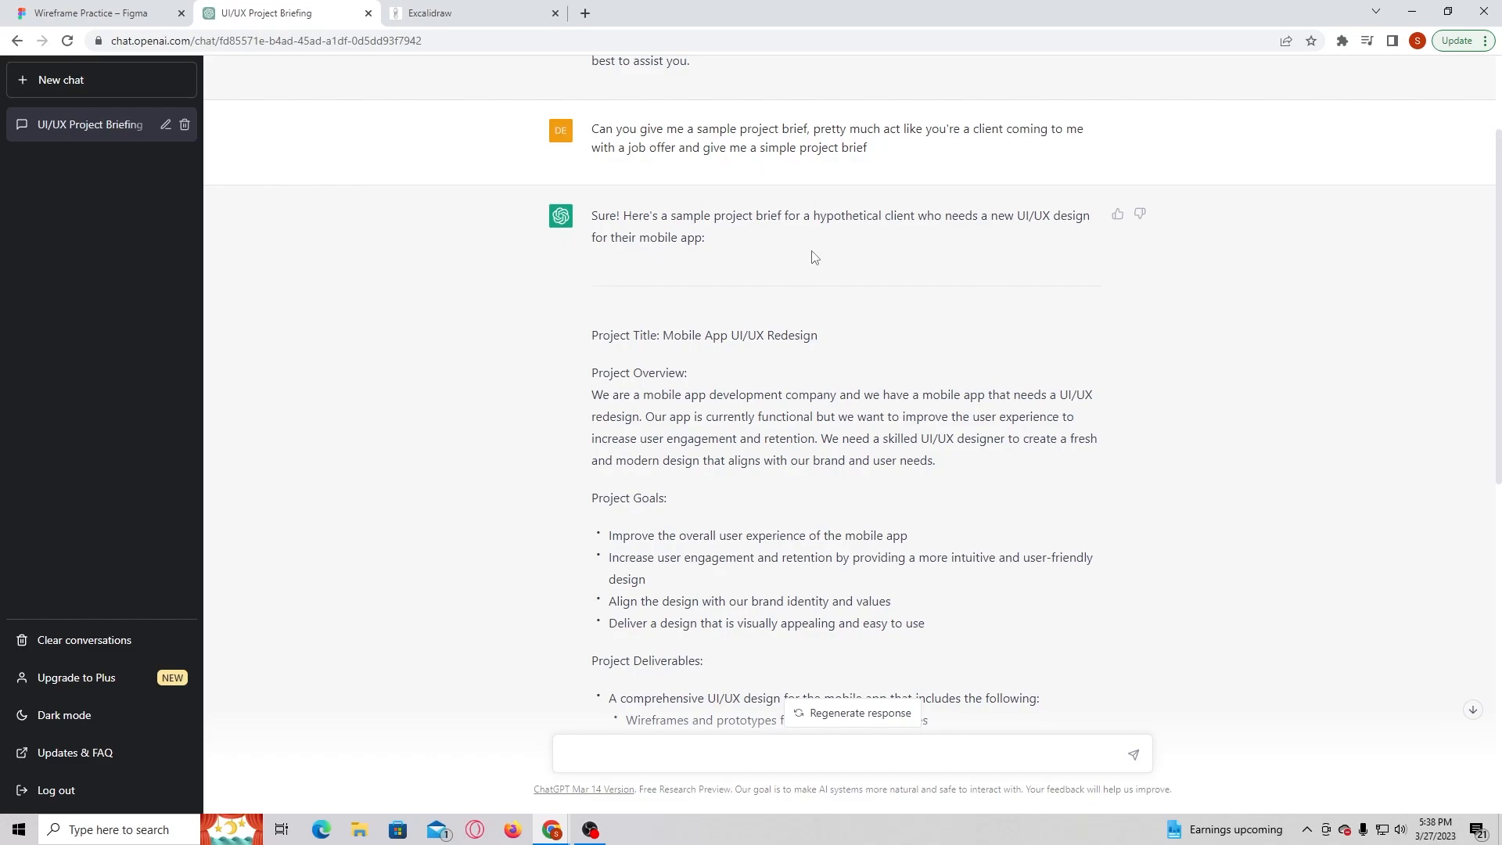
scroll(826, 248, "down", 2)
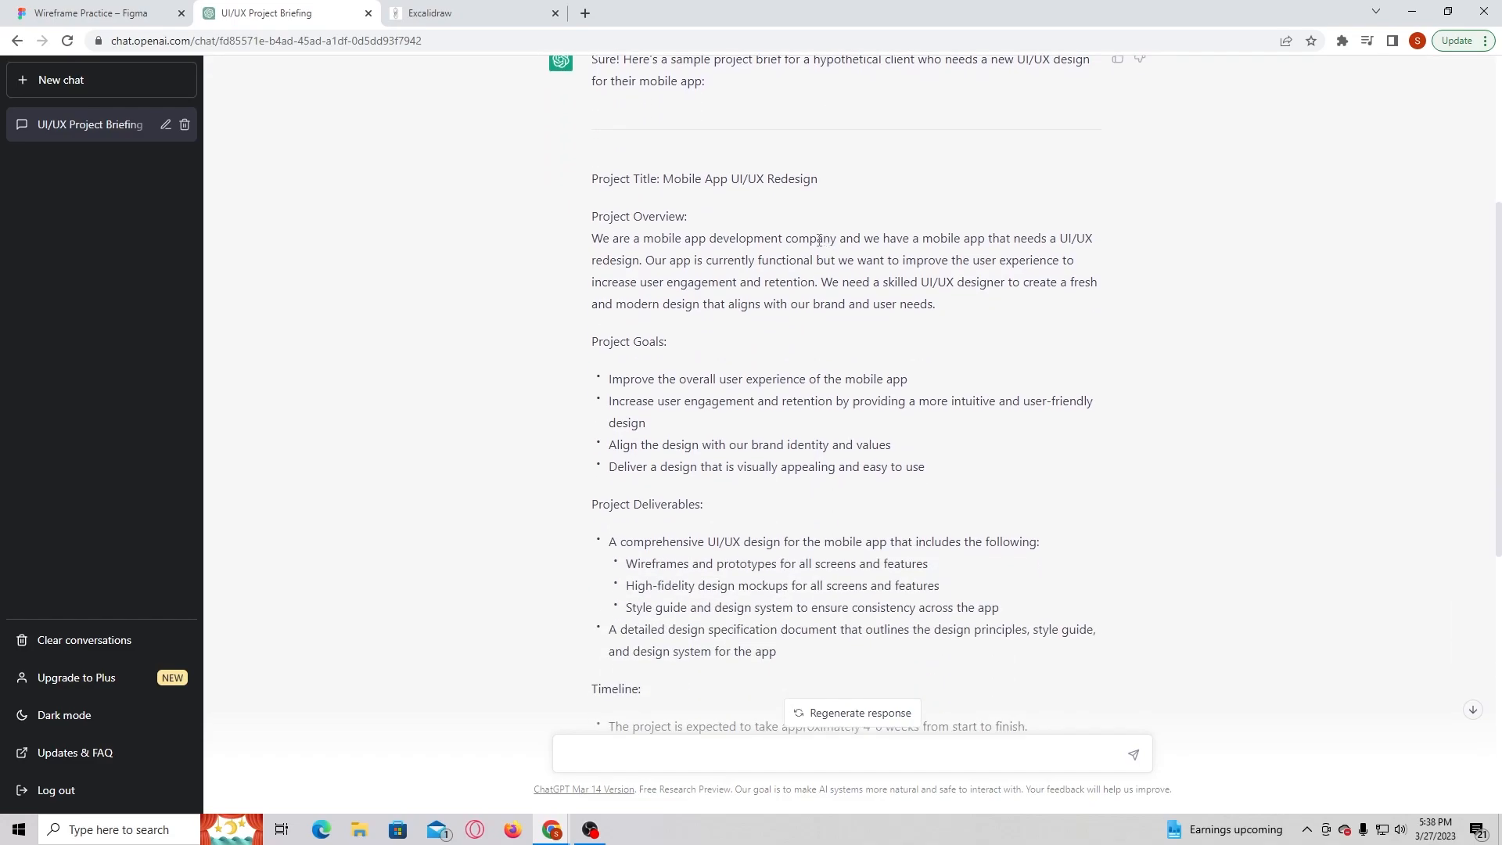
left_click_drag(581, 188, 1046, 516)
left_click(600, 208)
scroll(845, 450, "down", 7)
scroll(1080, 513, "up", 7)
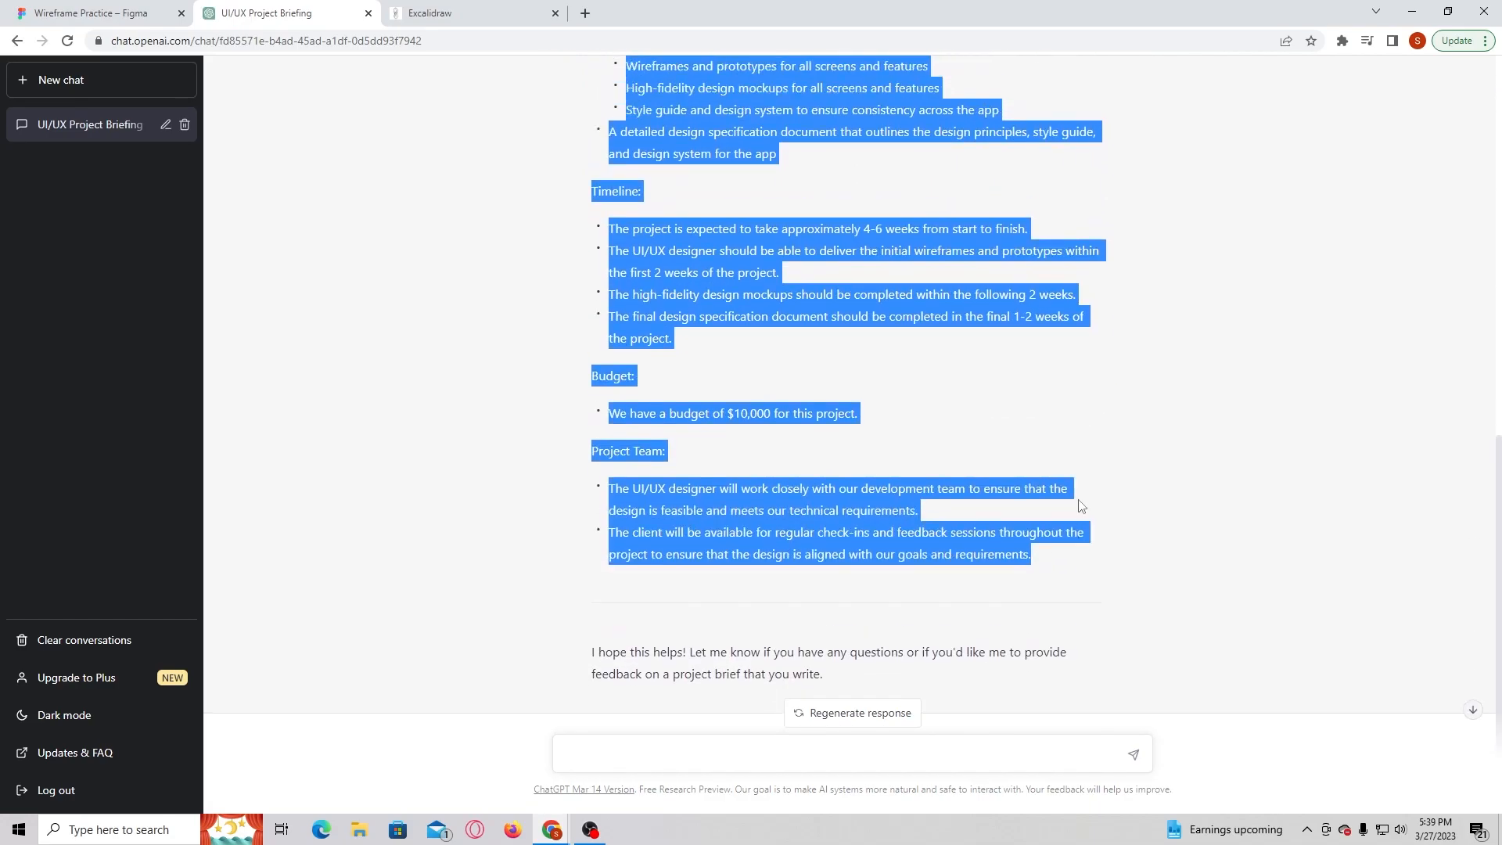
left_click(1084, 500)
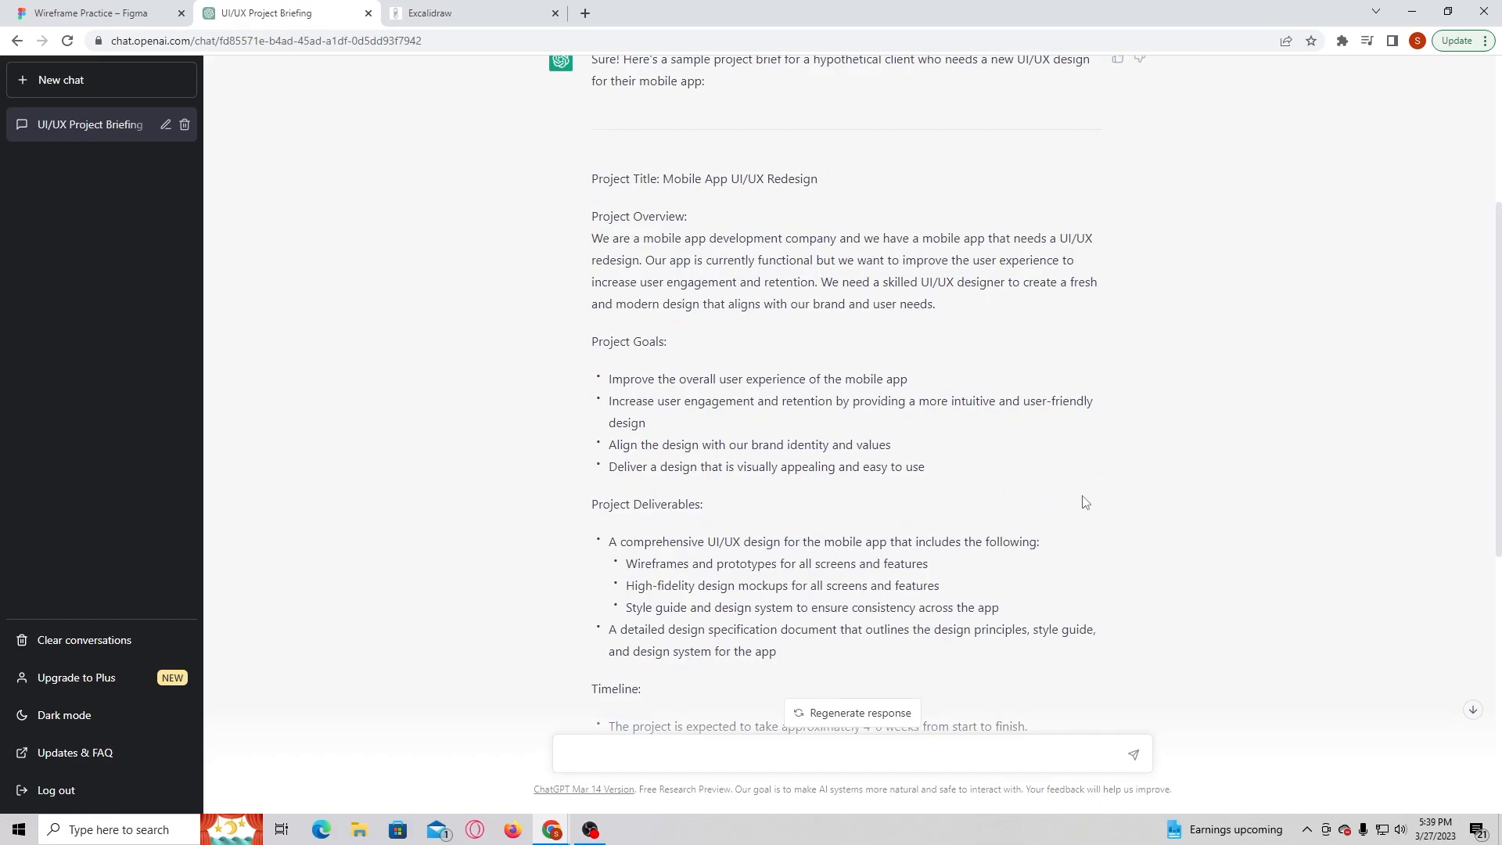
scroll(1084, 500, "up", 2)
scroll(1078, 498, "down", 3)
scroll(1080, 498, "up", 2)
scroll(1080, 498, "down", 2)
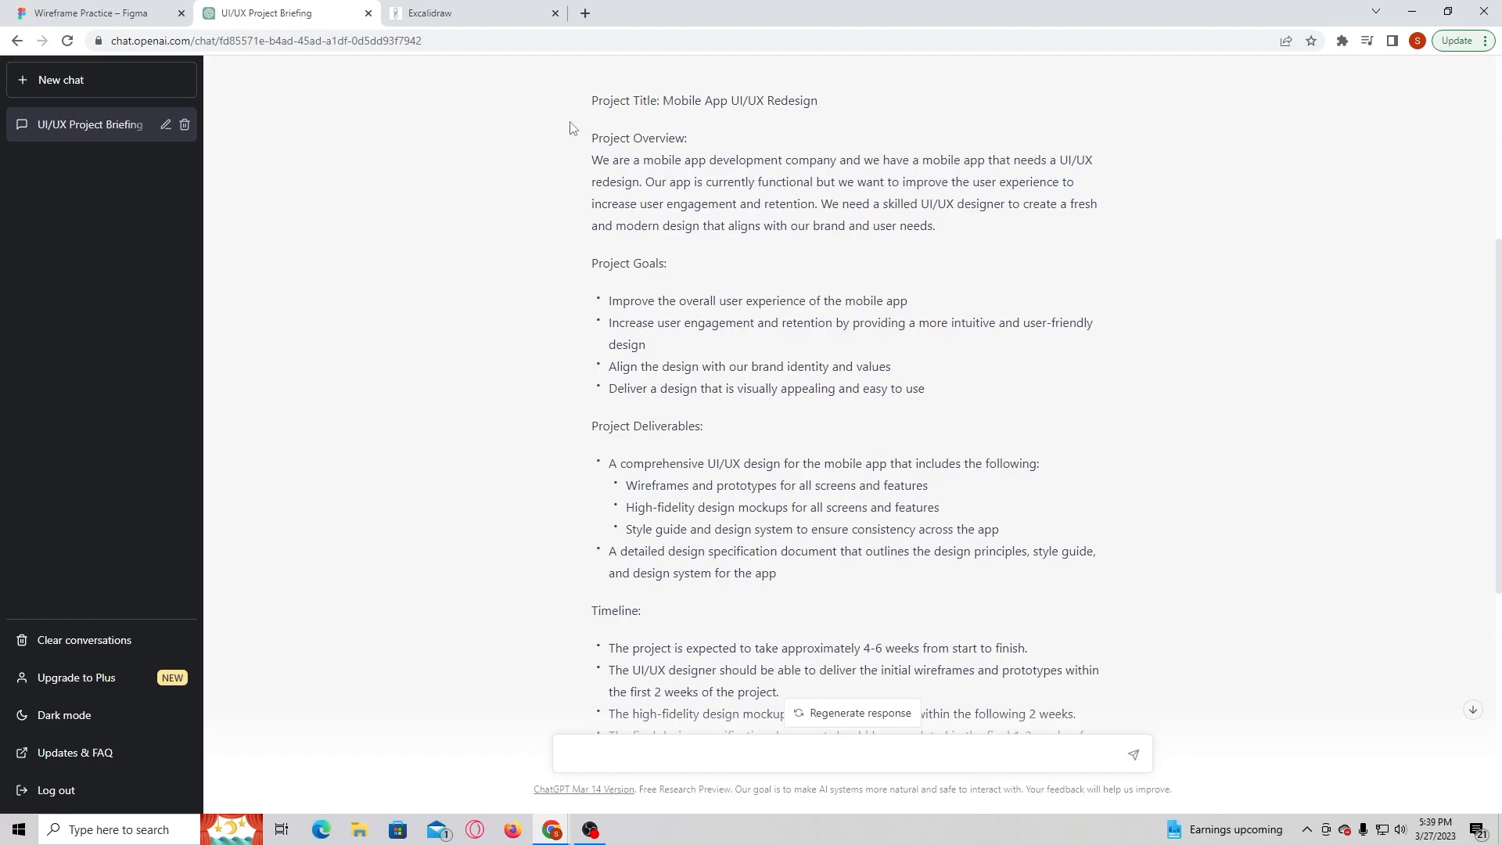
left_click_drag(587, 104, 1158, 663)
scroll(1158, 663, "up", 6)
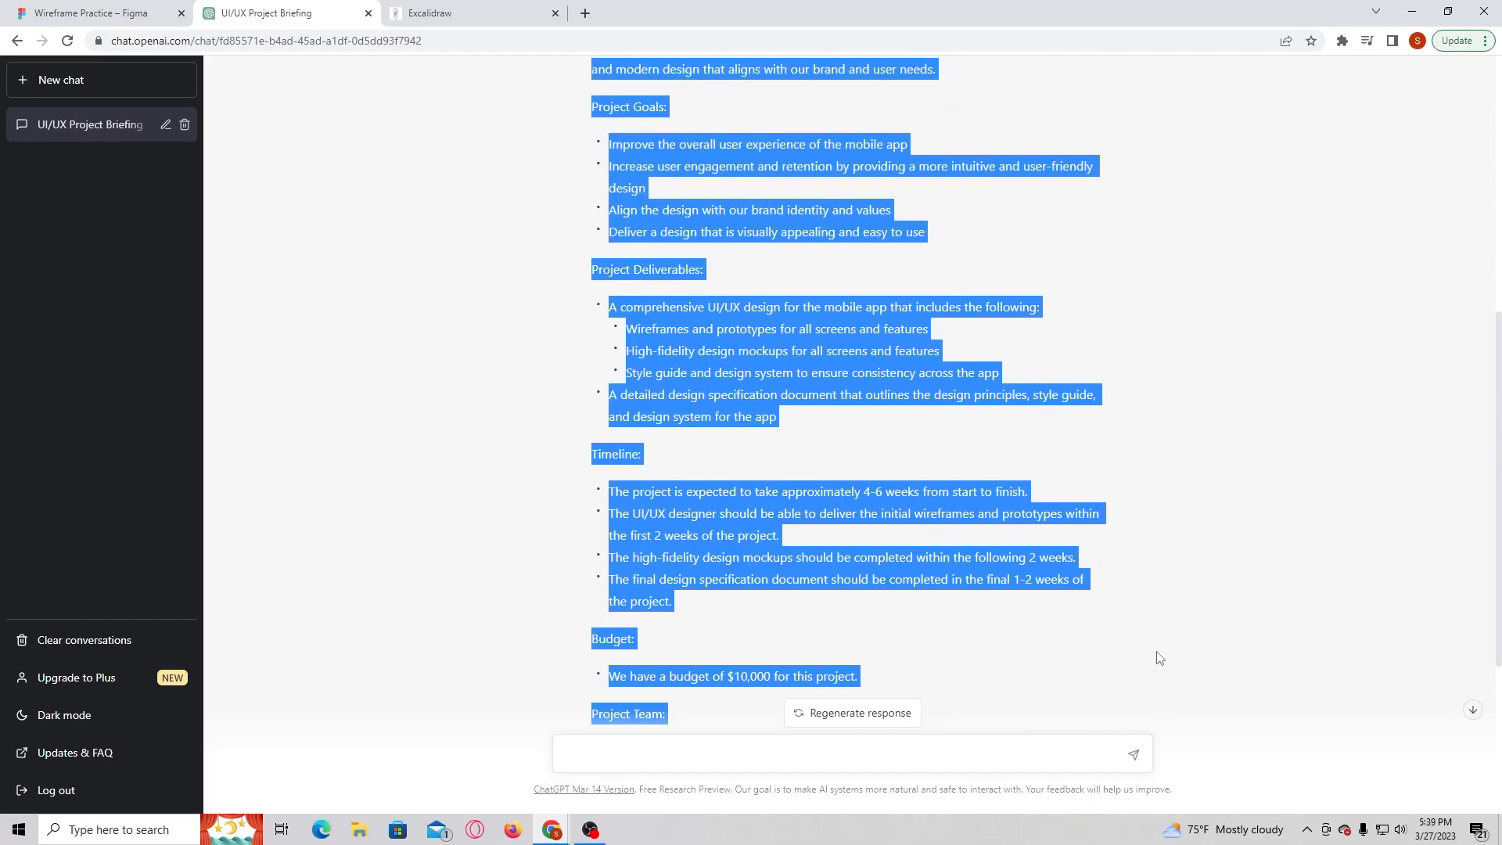
left_click(1166, 648)
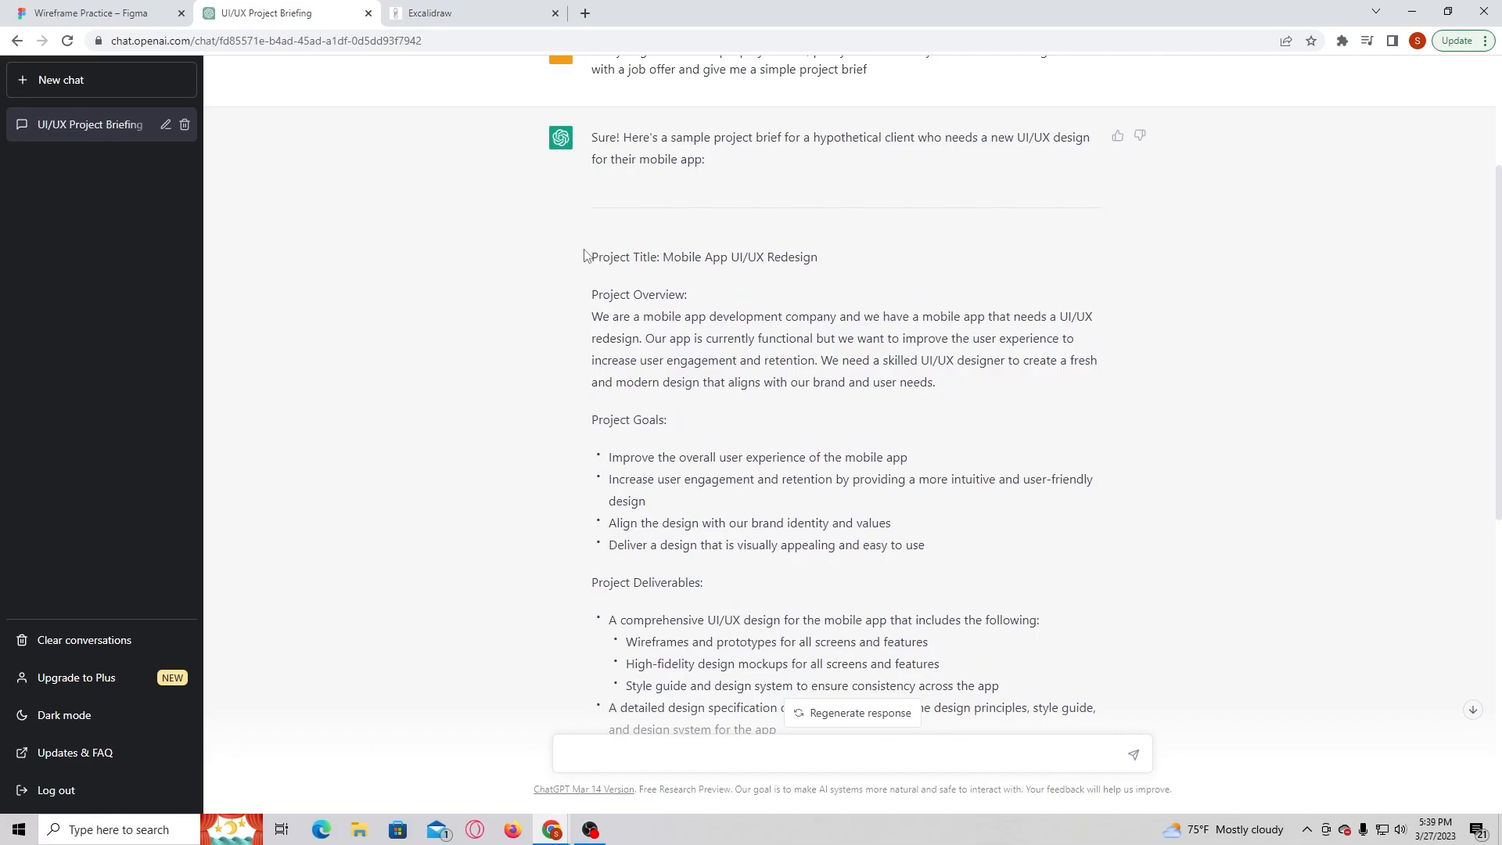
left_click_drag(588, 255, 1094, 583)
scroll(923, 426, "down", 6)
scroll(937, 451, "down", 1)
left_click(1095, 584)
scroll(1097, 565, "down", 1)
scroll(1098, 568, "up", 6)
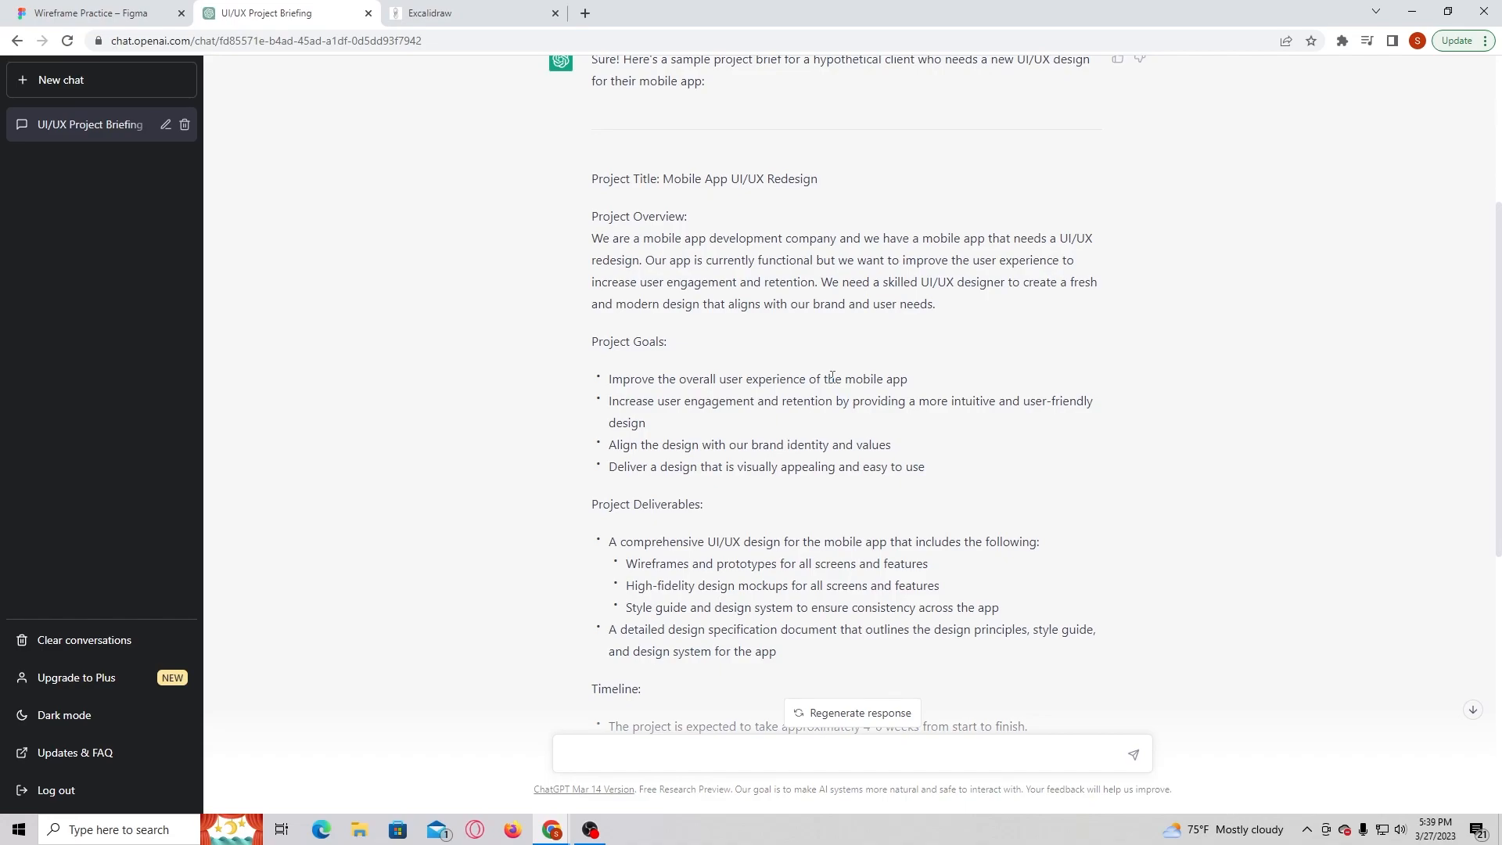
- Switch to the Excalidraw board and point out the "Preperation" heading by selecting it
left_click(419, 11)
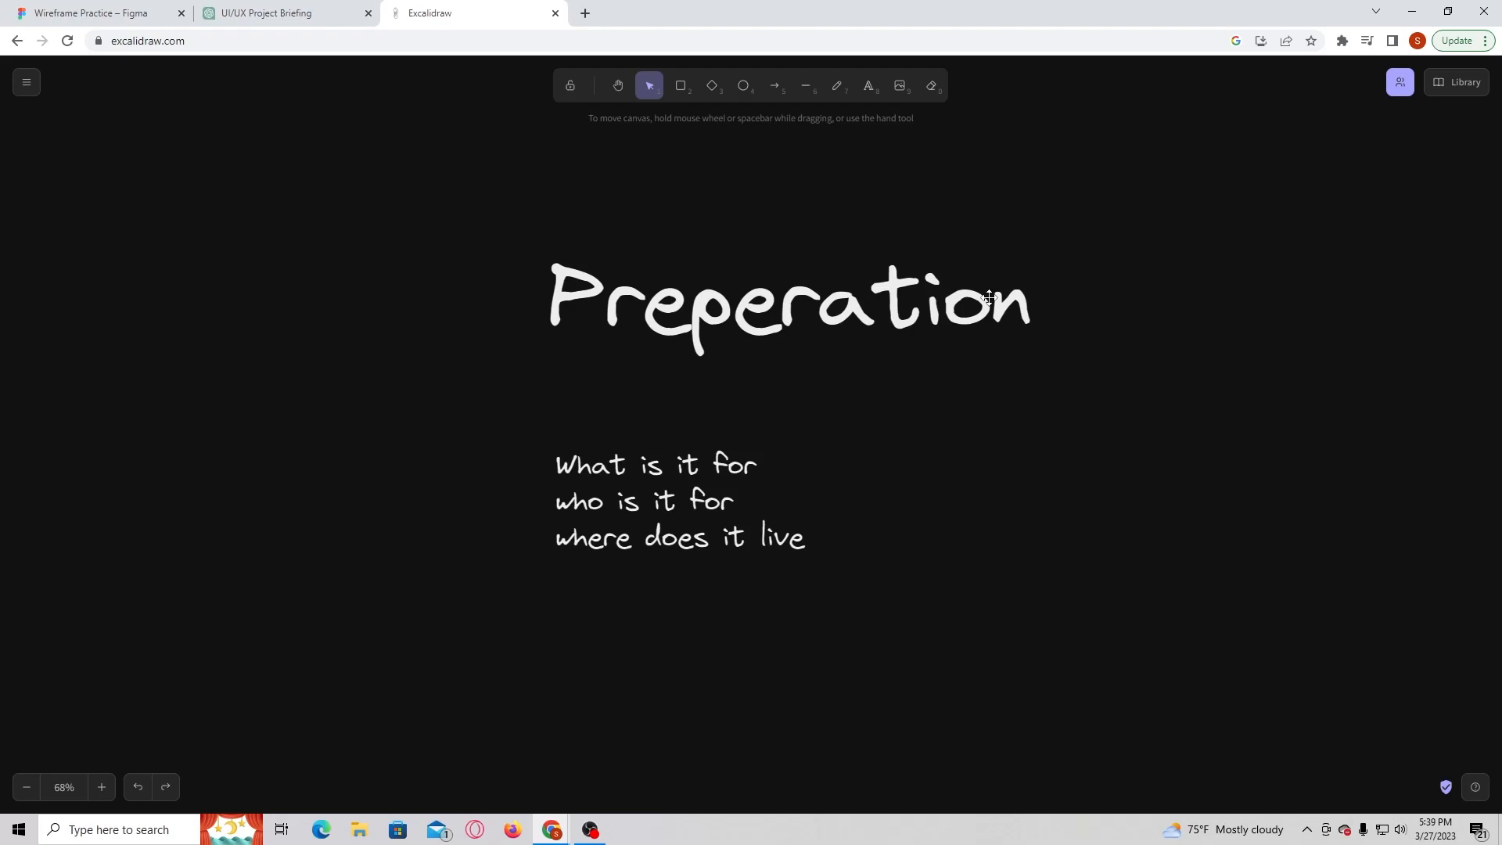
left_click_drag(545, 234, 1100, 317)
left_click_drag(521, 233, 1016, 354)
left_click(932, 320)
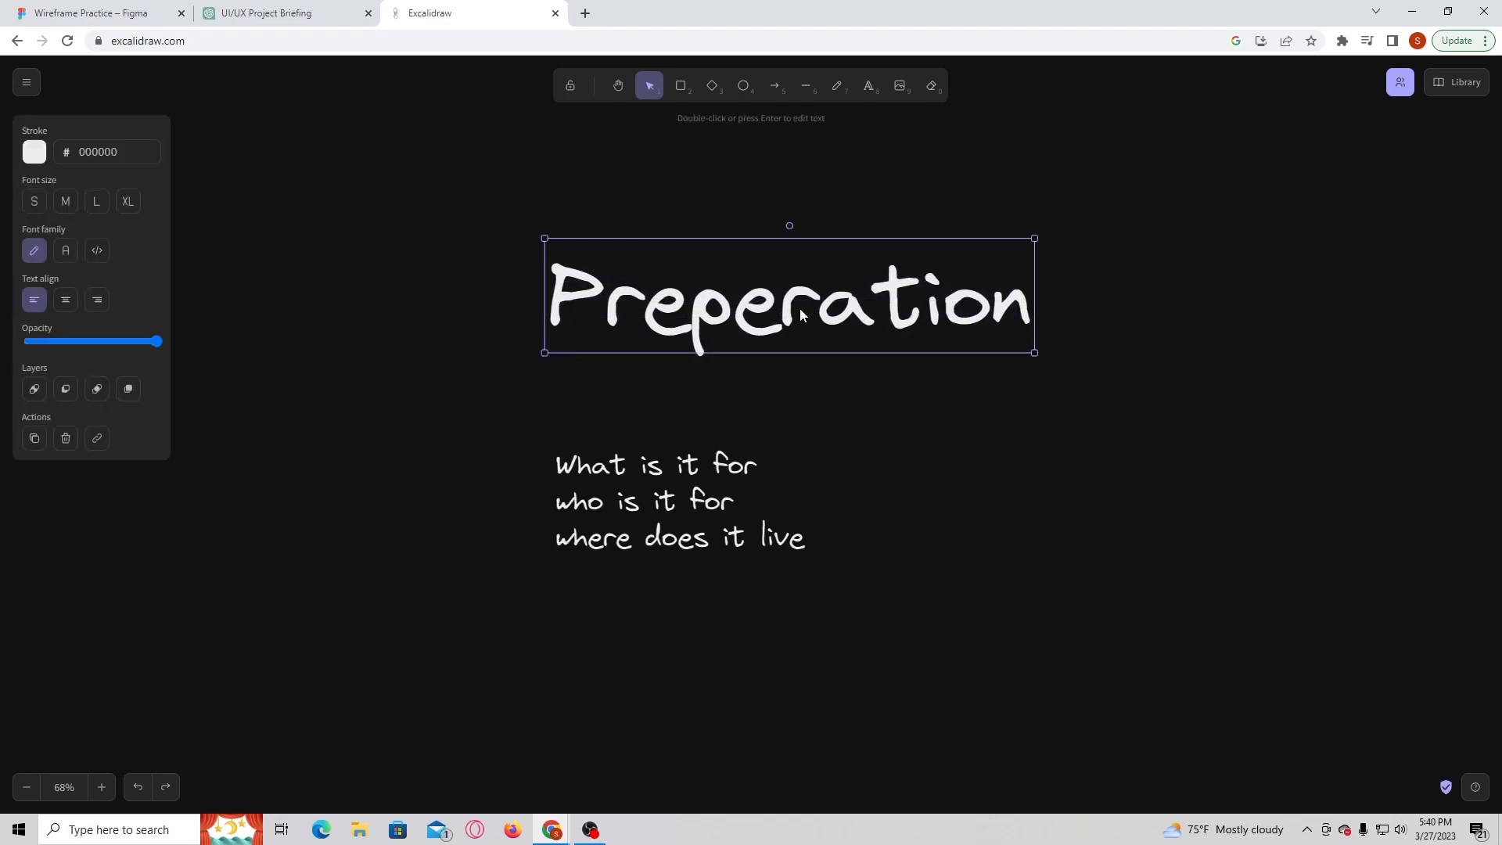
left_click(1220, 304)
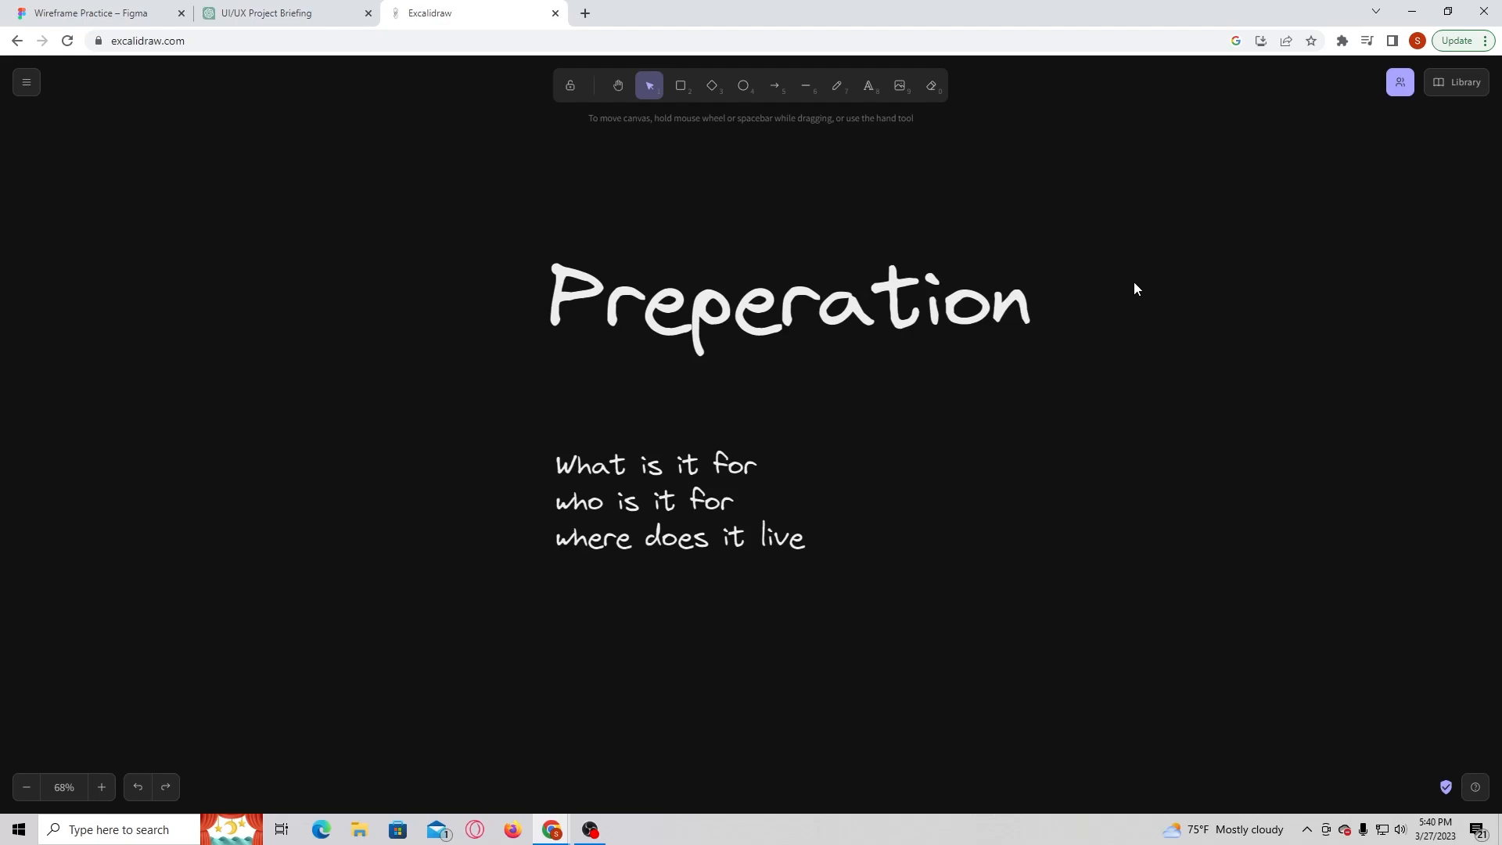
- Switch to the Wireframe Practice file in Figma and look over the blank iPhone 14 and wireframe frames
left_click(144, 14)
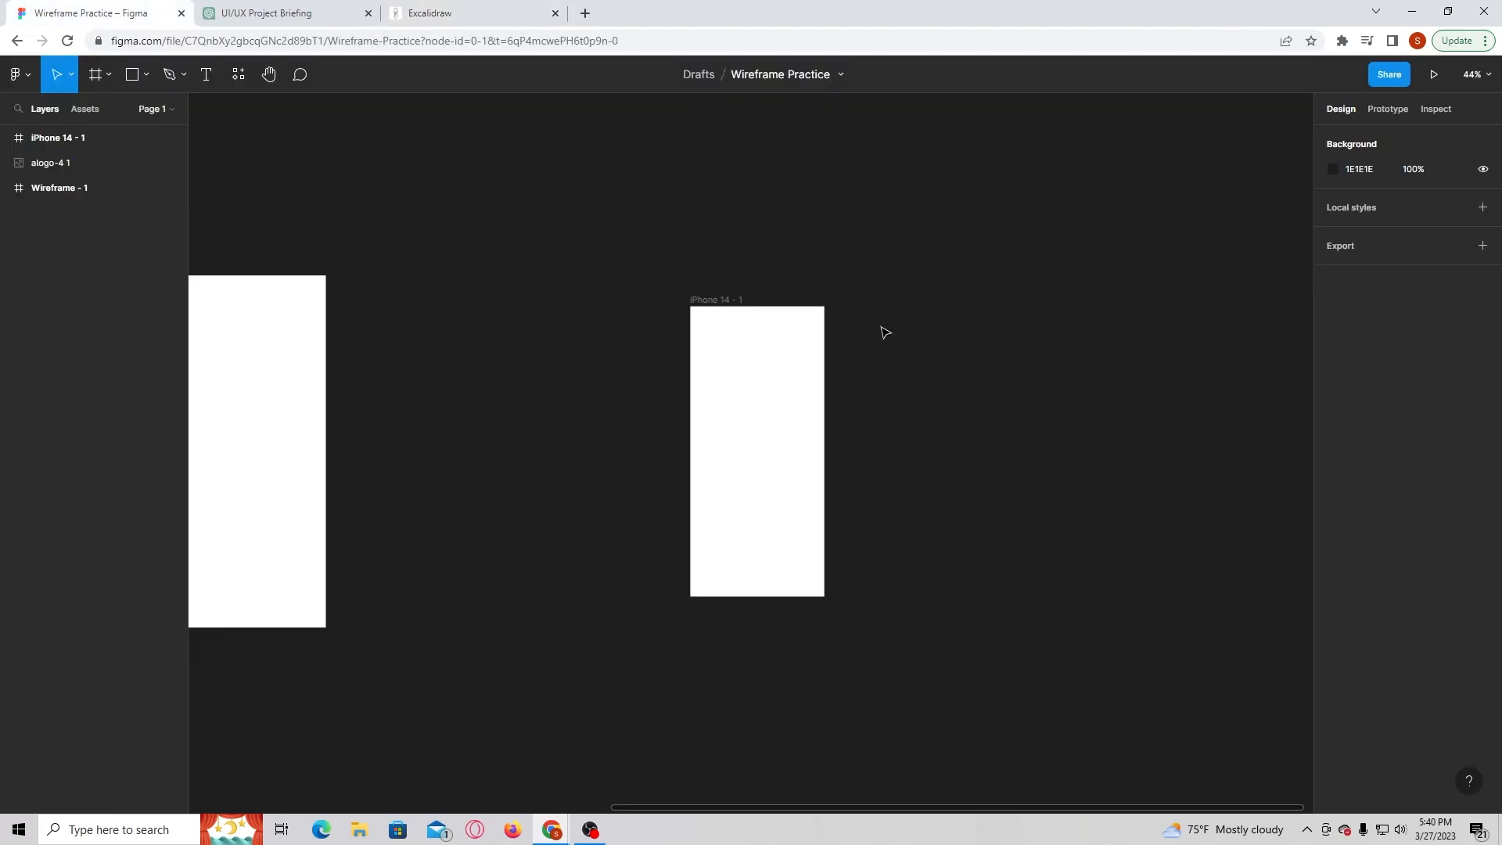
scroll(869, 338, "down", 3)
scroll(829, 444, "up", 5)
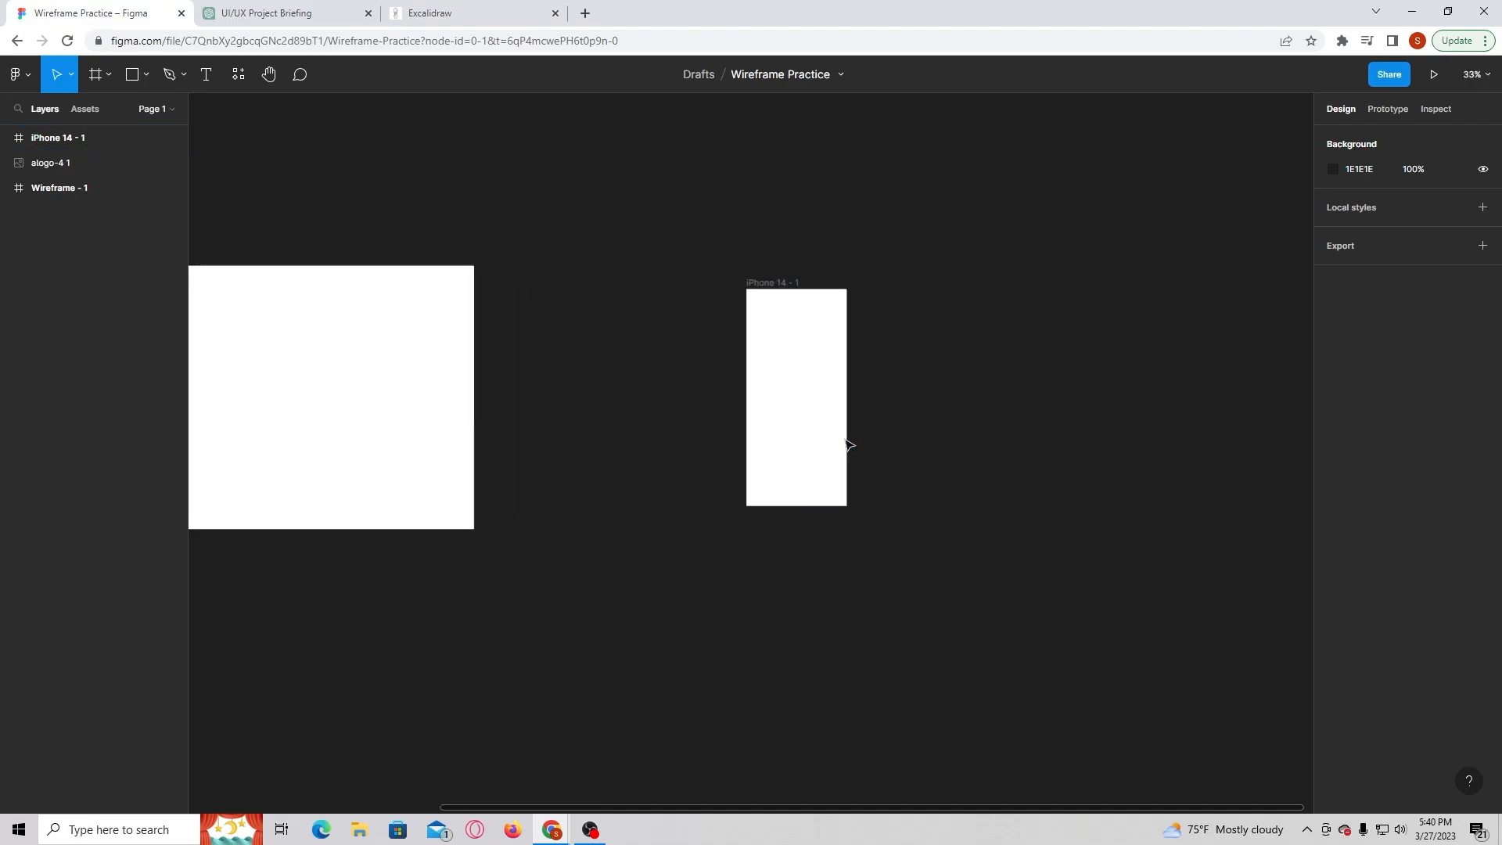
scroll(728, 318, "up", 1)
scroll(651, 319, "down", 3)
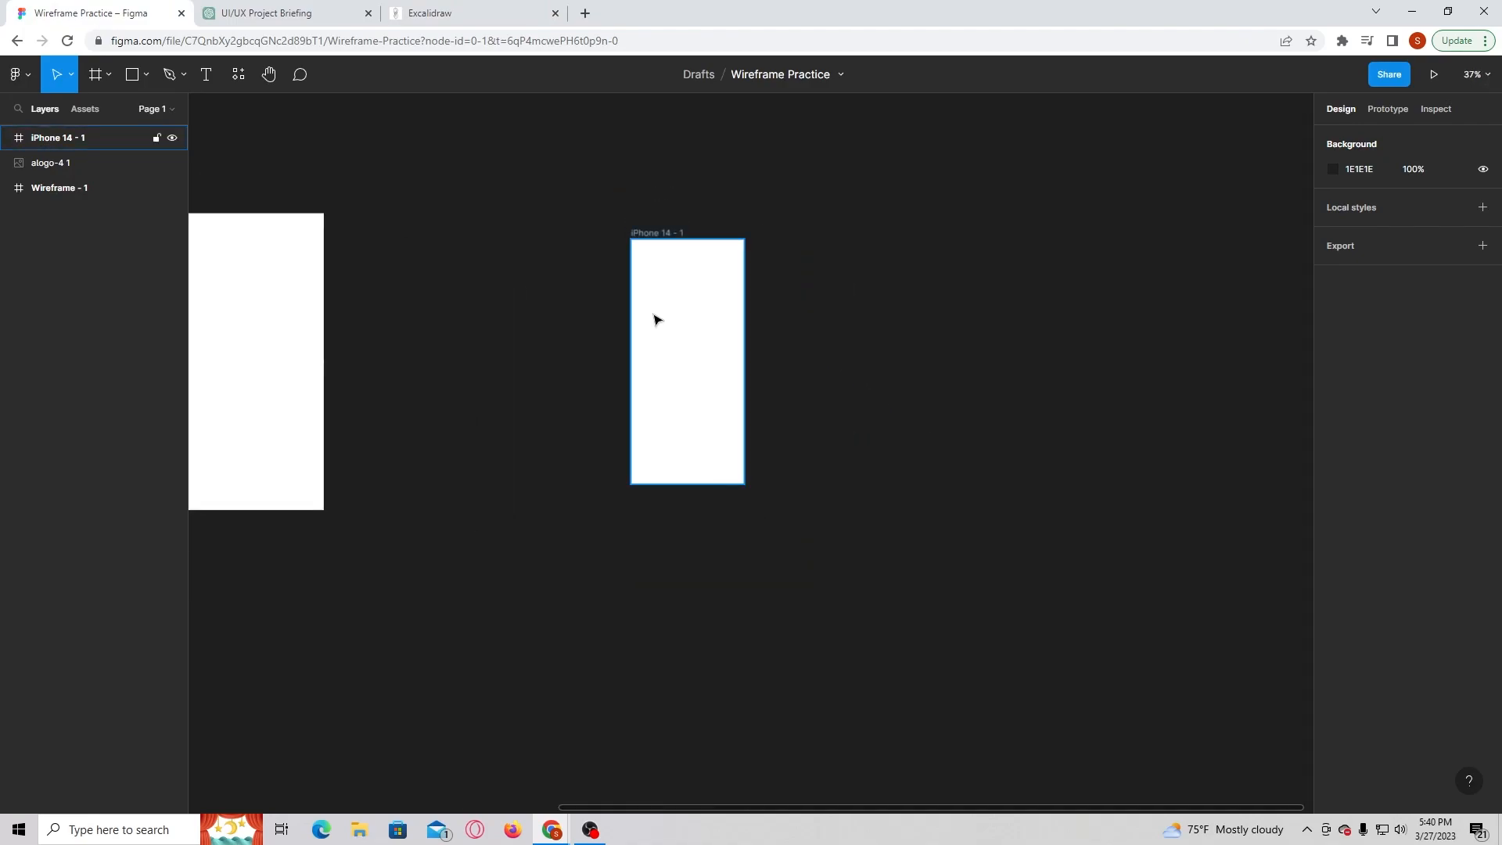
scroll(626, 317, "up", 2)
scroll(647, 392, "down", 2)
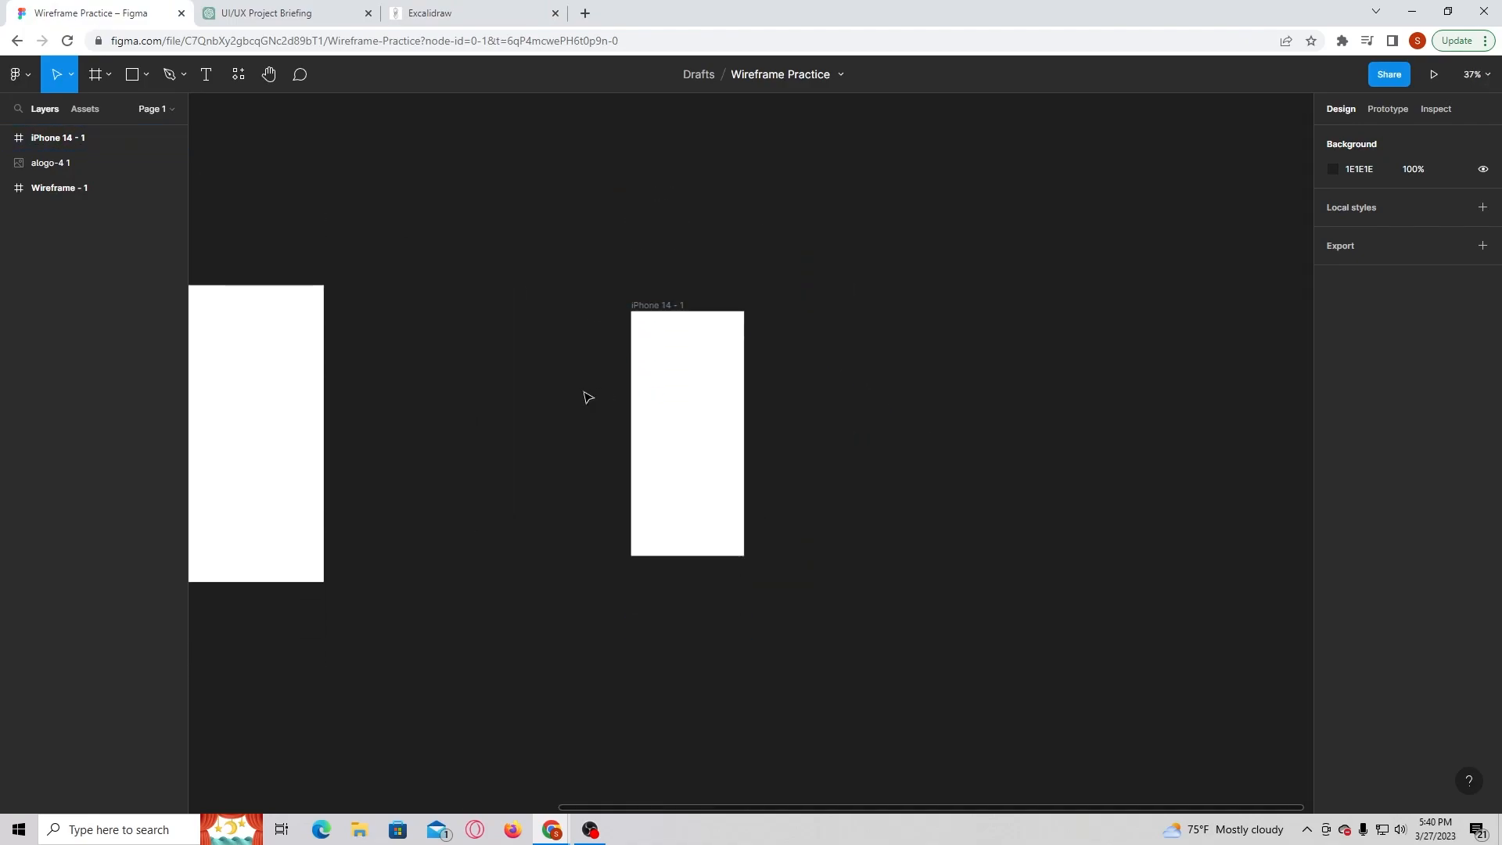
scroll(589, 396, "up", 1)
- Return to the Excalidraw board and review the three questions beneath the "Preperation" heading
left_click(460, 11)
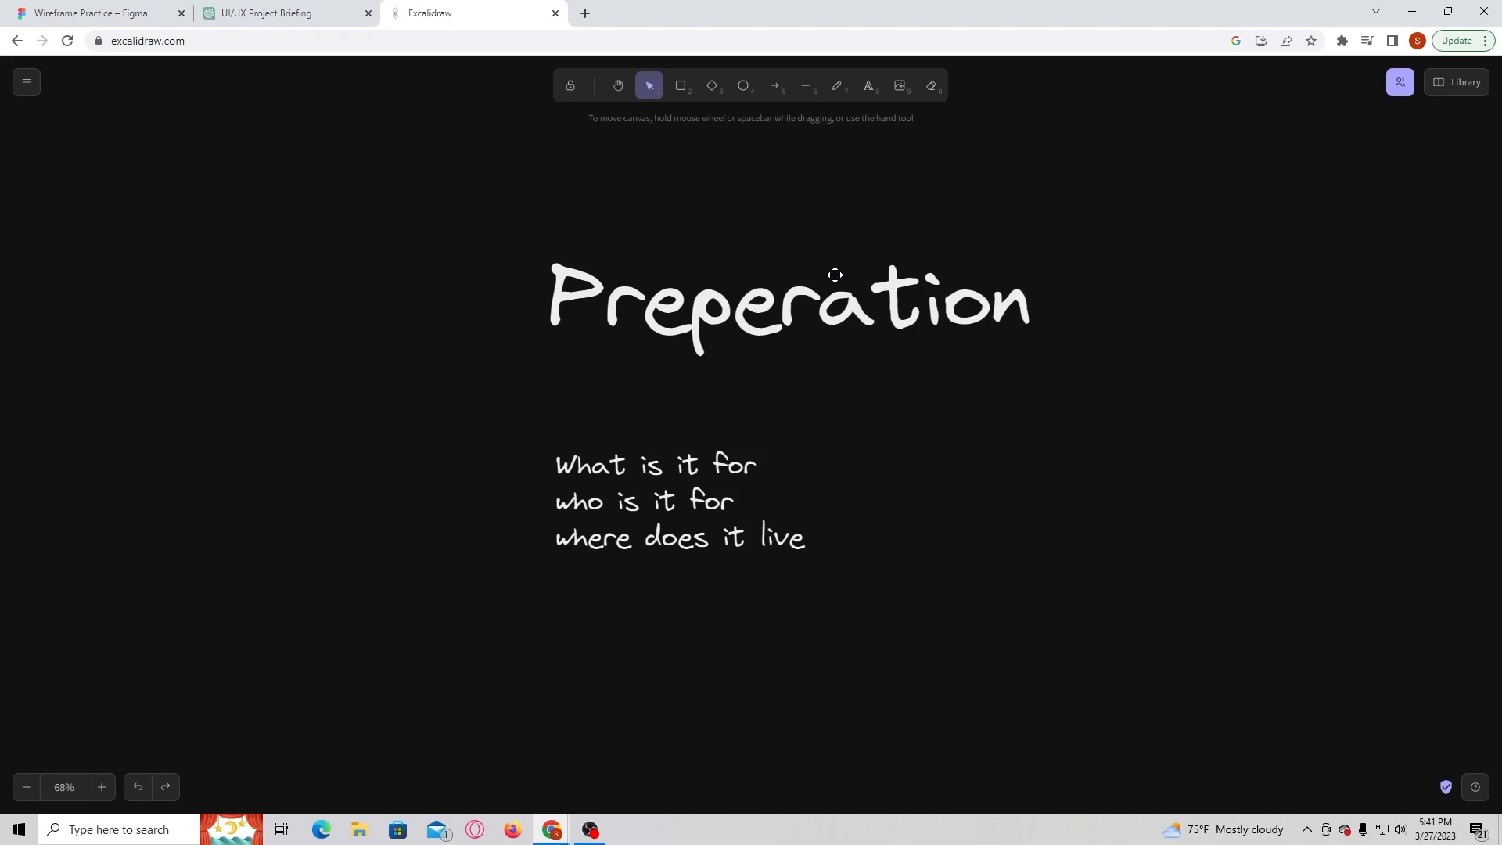
scroll(835, 275, "down", 1)
left_click(654, 414)
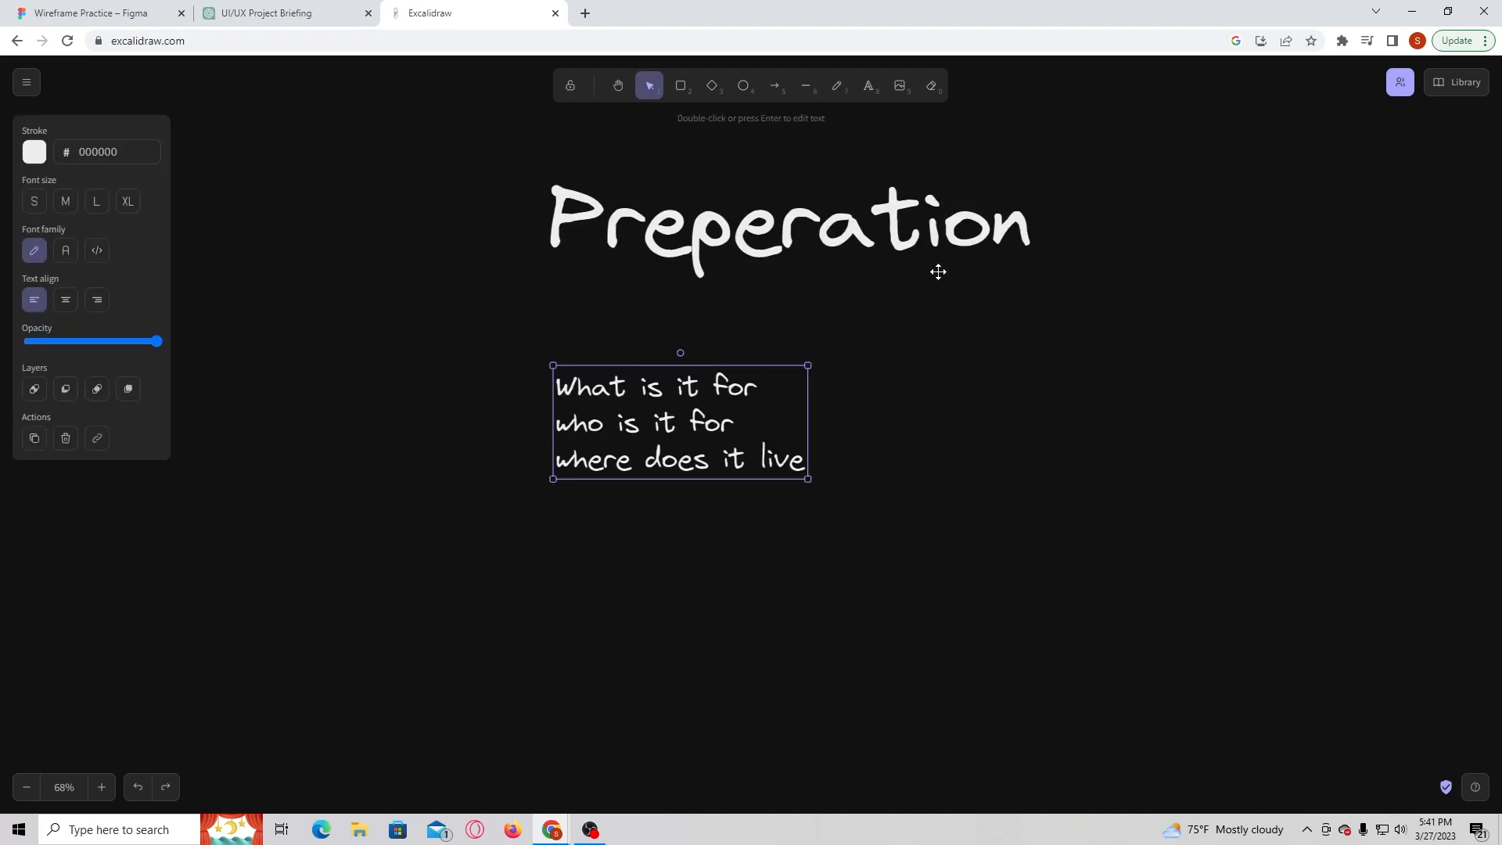
scroll(937, 272, "down", 2)
scroll(937, 271, "up", 2)
left_click(758, 352)
left_click(680, 420)
left_click(684, 330)
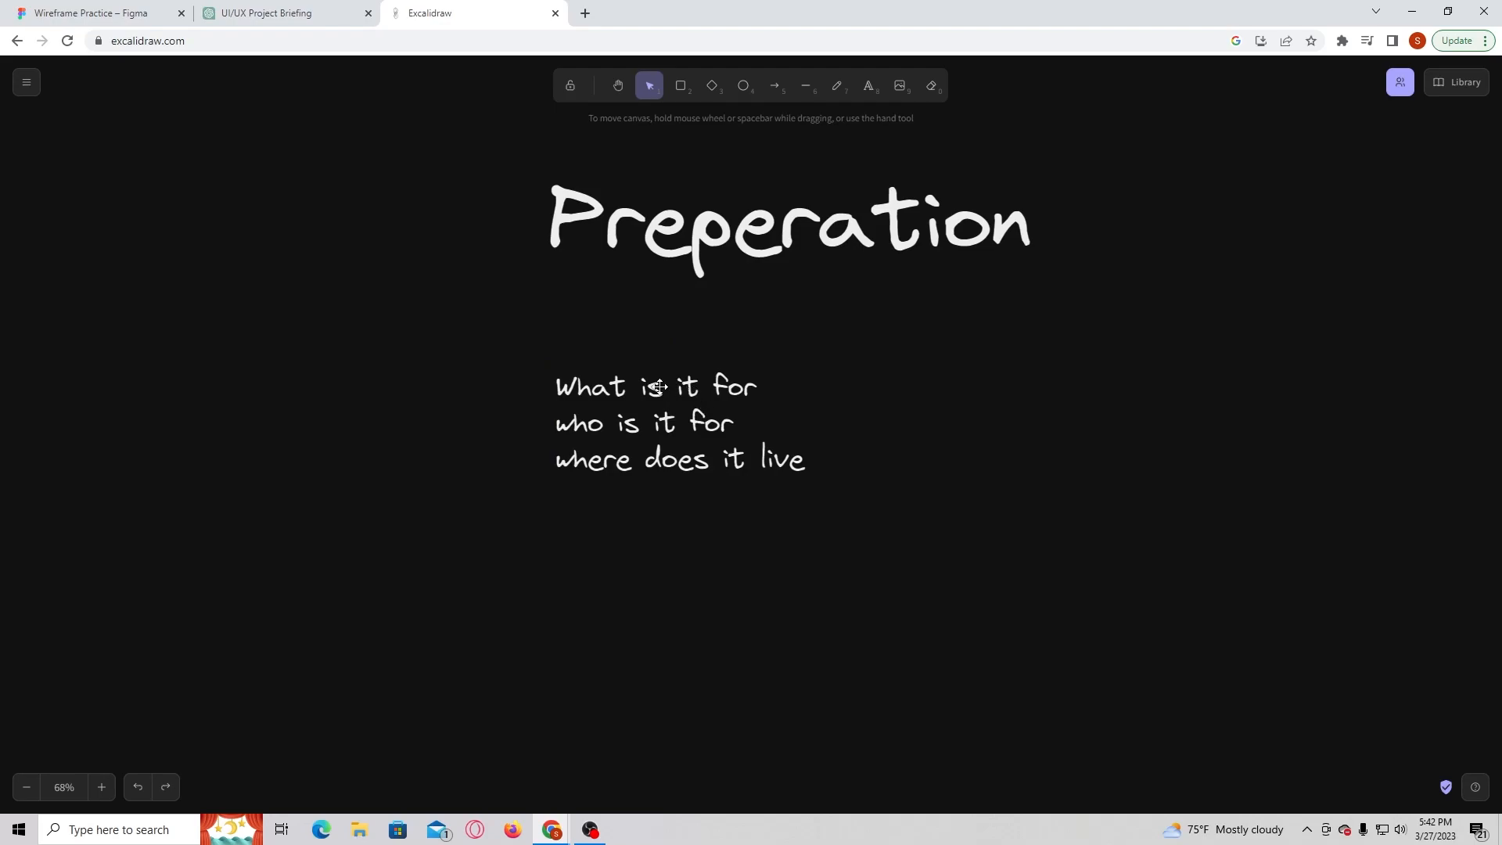
left_click(595, 381)
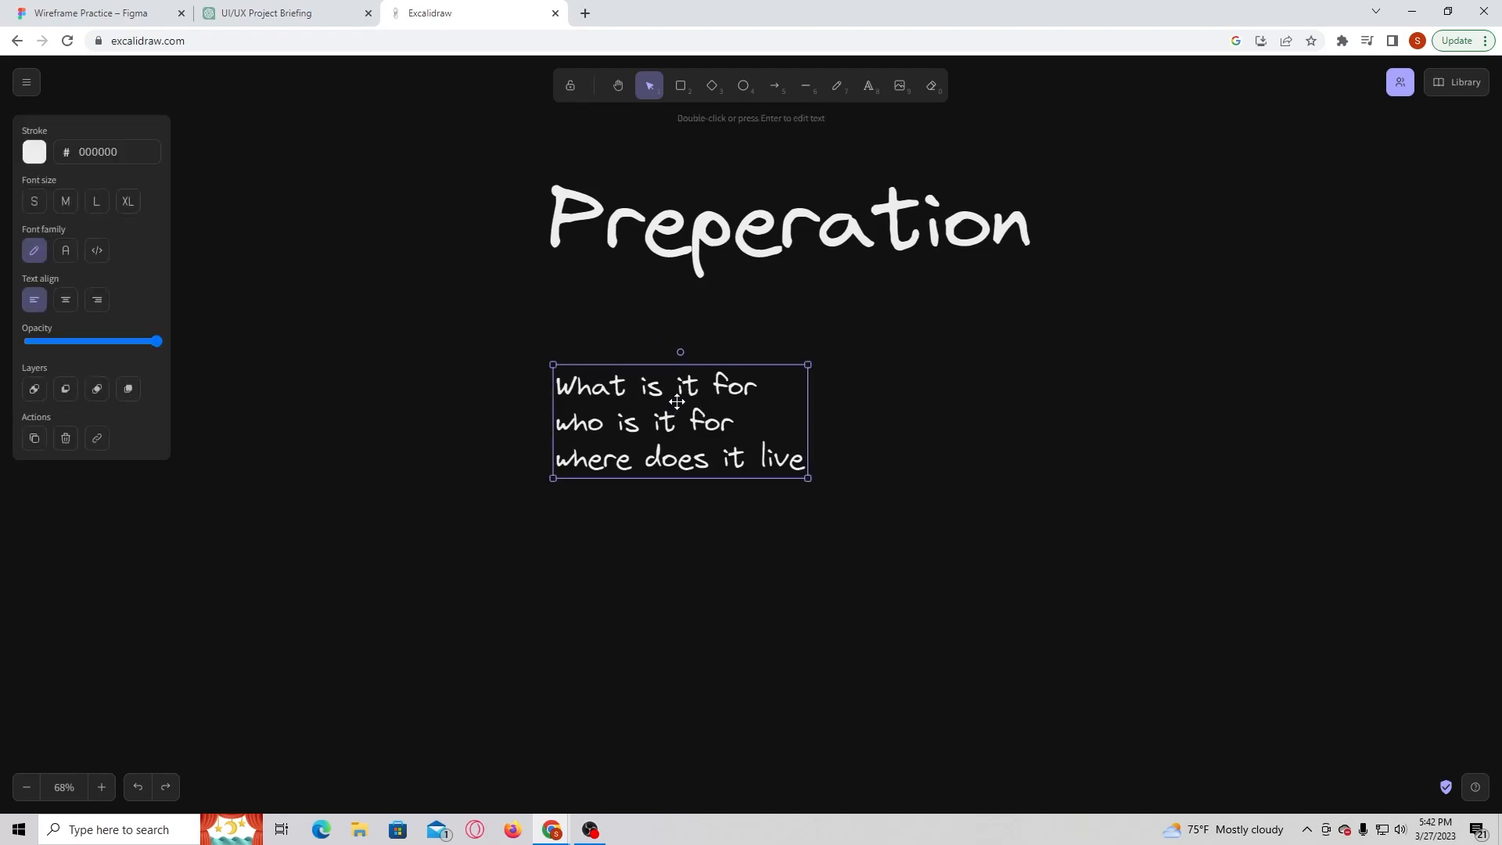
left_click(1059, 303)
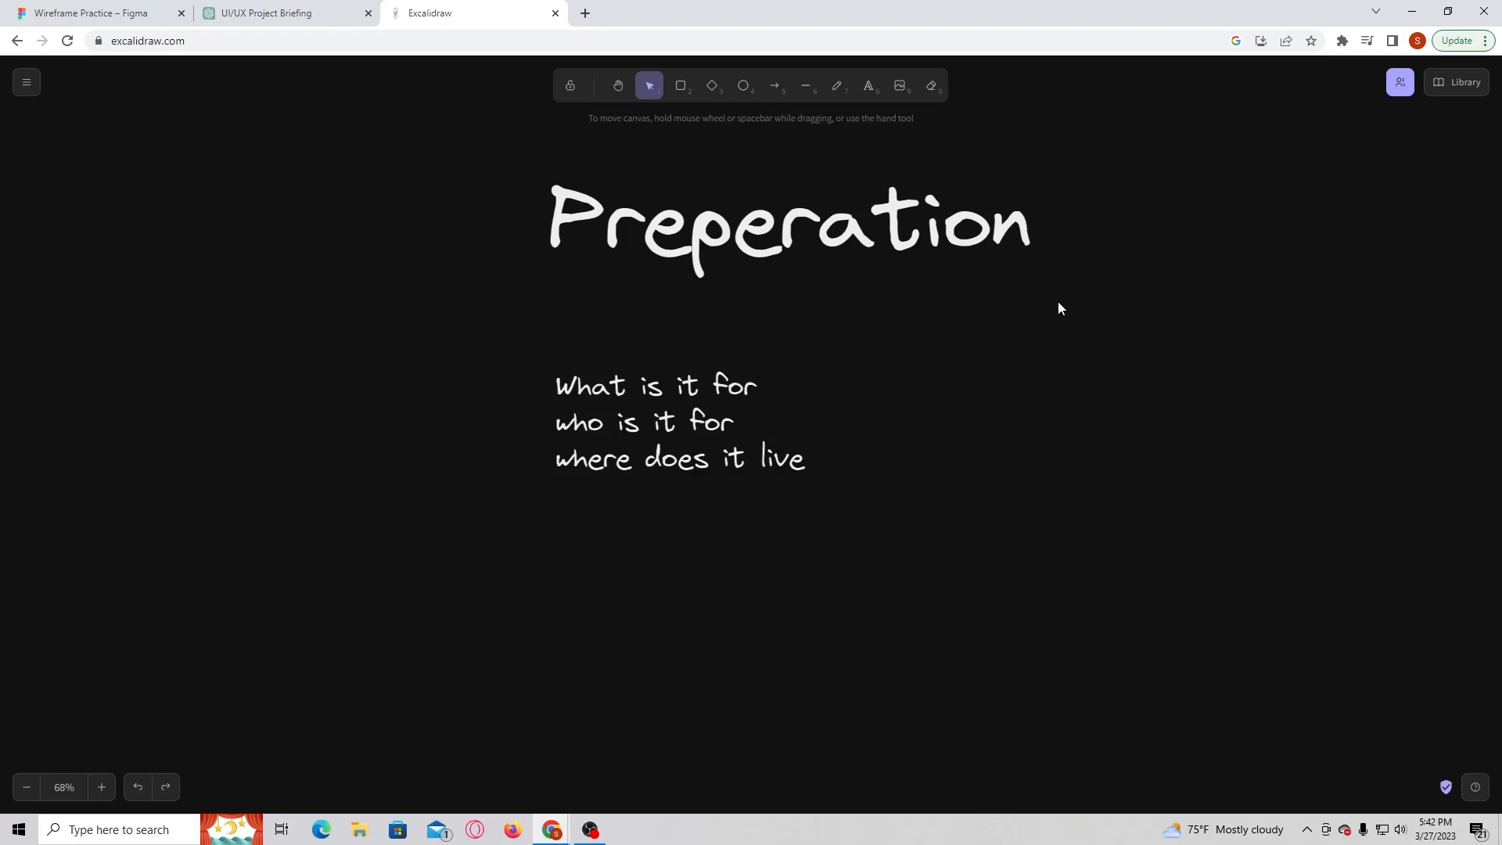
- Draw freehand check marks beside the questions "What is it for" and "who is it for"
left_click(837, 85)
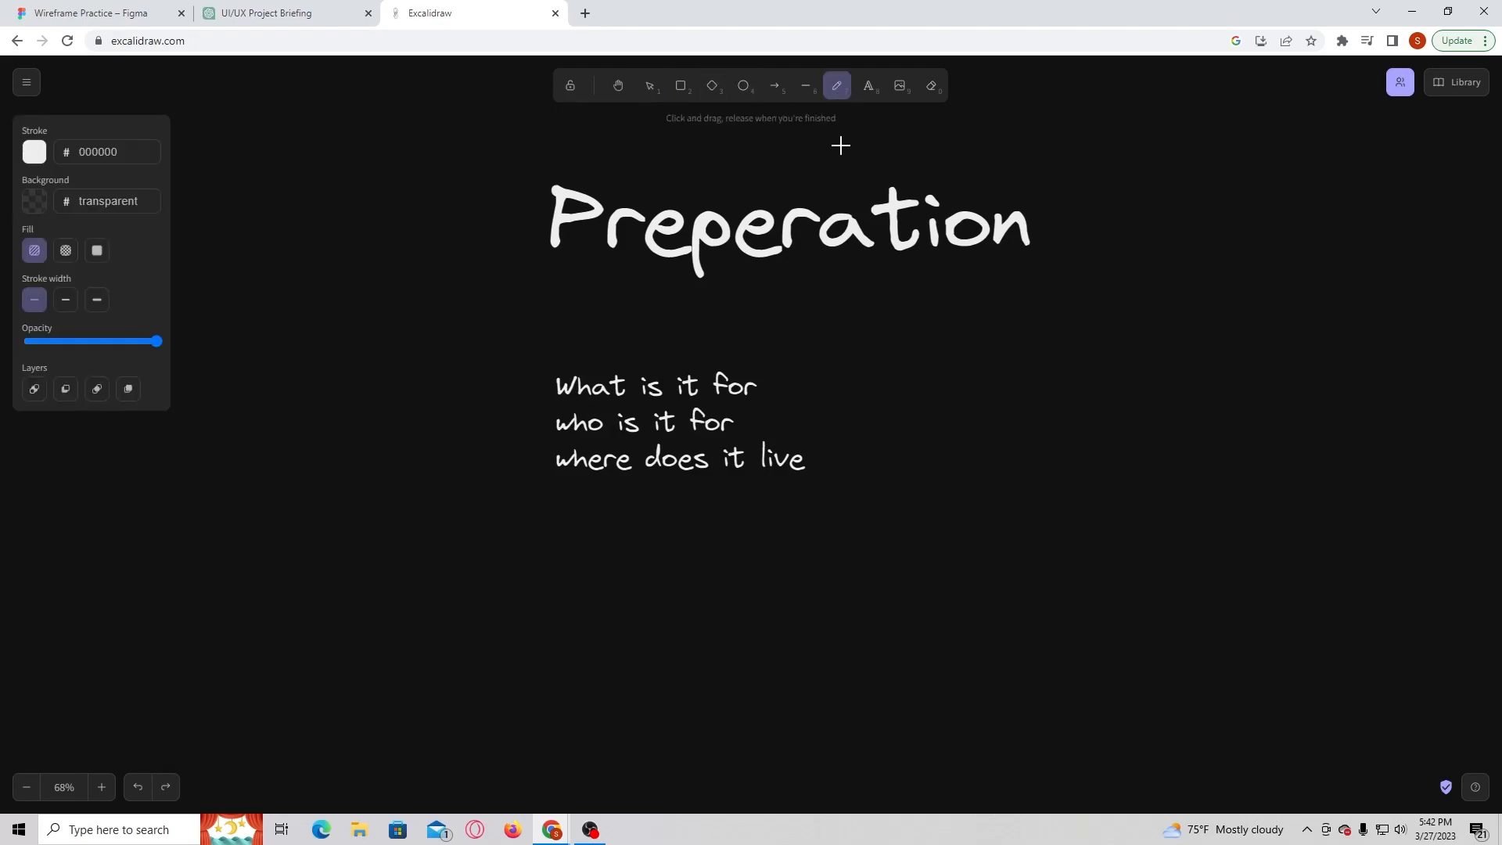
left_click_drag(775, 379, 845, 335)
left_click_drag(752, 417, 826, 386)
- Emphasize "where does it live" with freehand underlines, a loop around it and a check mark beside it
left_click_drag(537, 482, 889, 459)
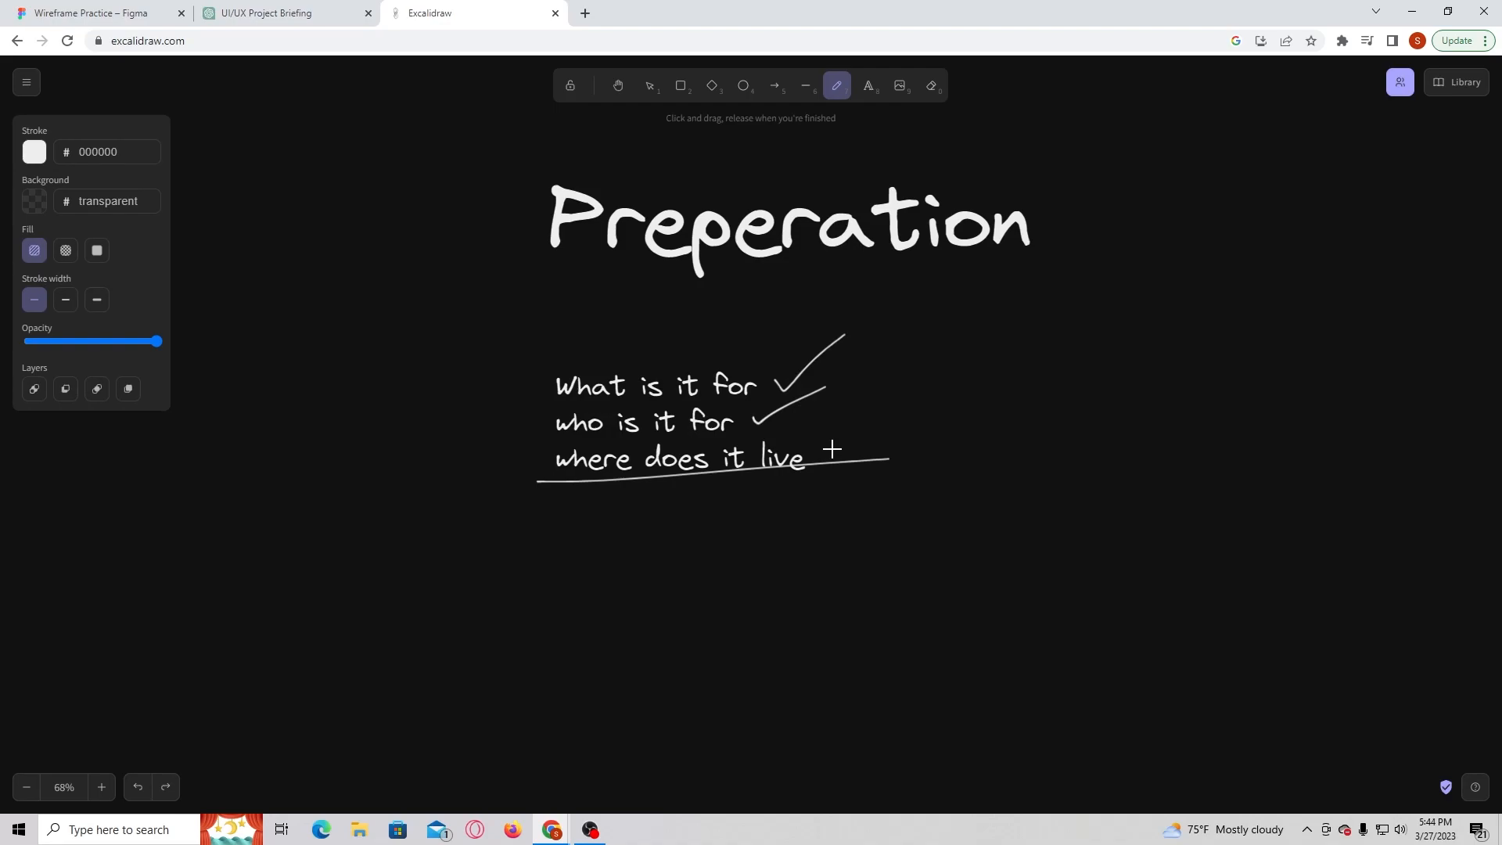
left_click_drag(821, 453, 920, 401)
mouse_move(812, 429)
left_mouse_down()
mouse_move(705, 428)
mouse_move(696, 485)
left_mouse_up()
left_click_drag(828, 483, 876, 479)
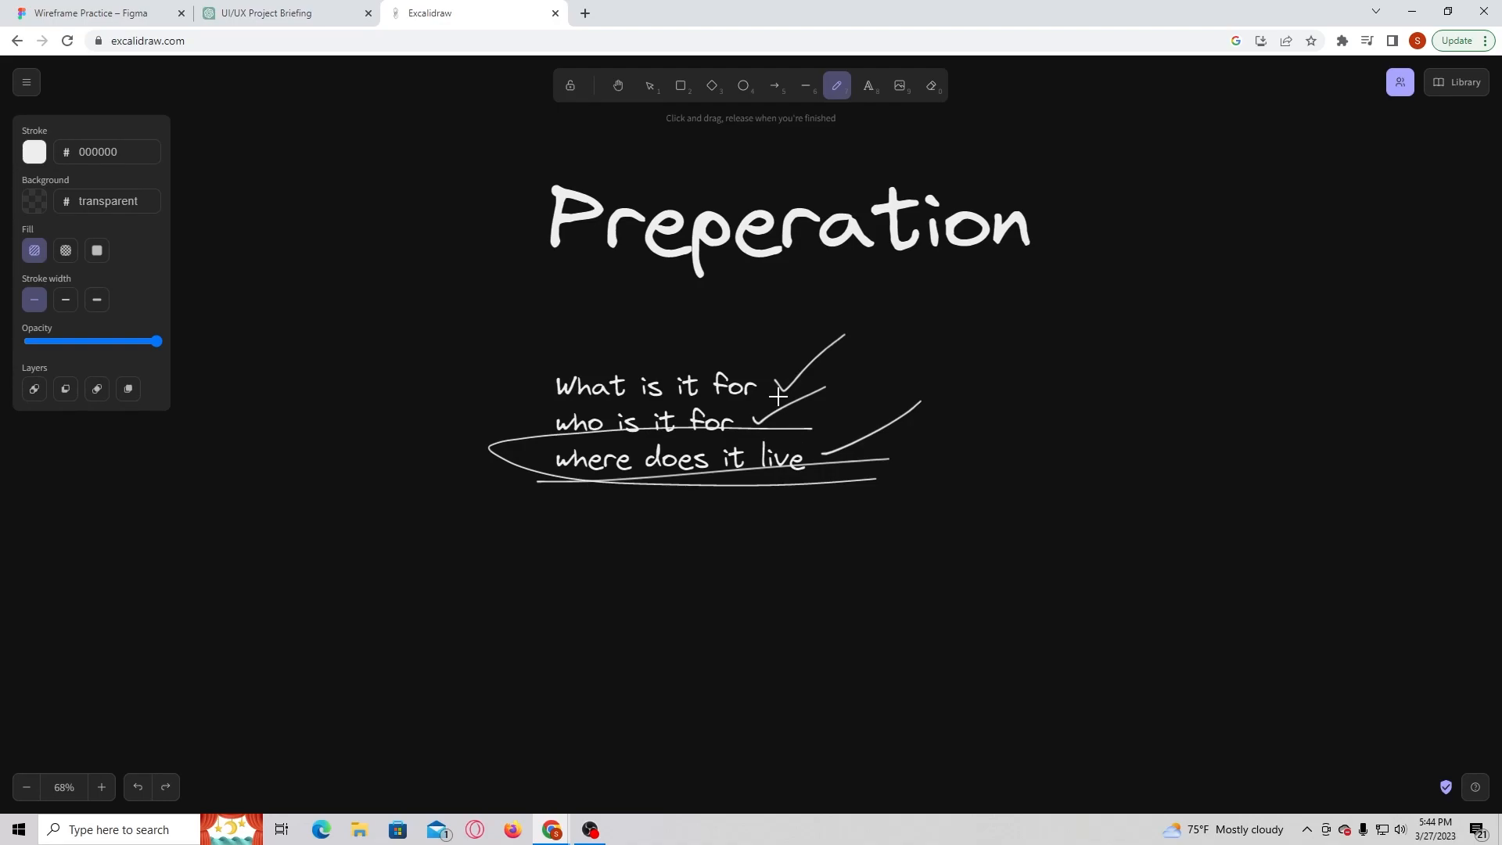
- Switch to the ChatGPT conversation and ask the simulated client "What is it for?"
left_click(247, 11)
scroll(720, 638, "down", 1)
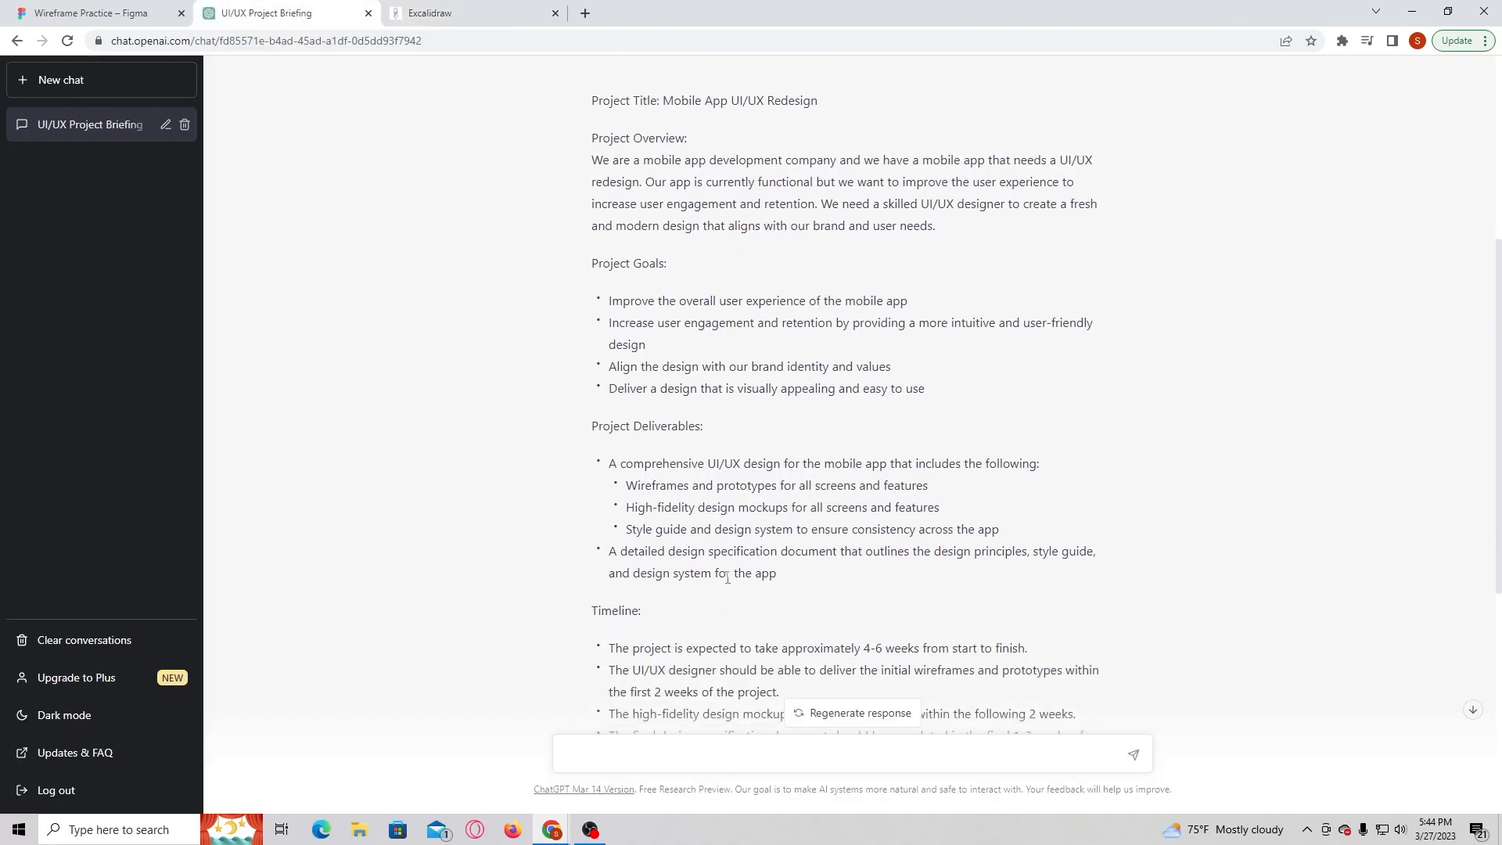
type("What is it for?")
key("Return")
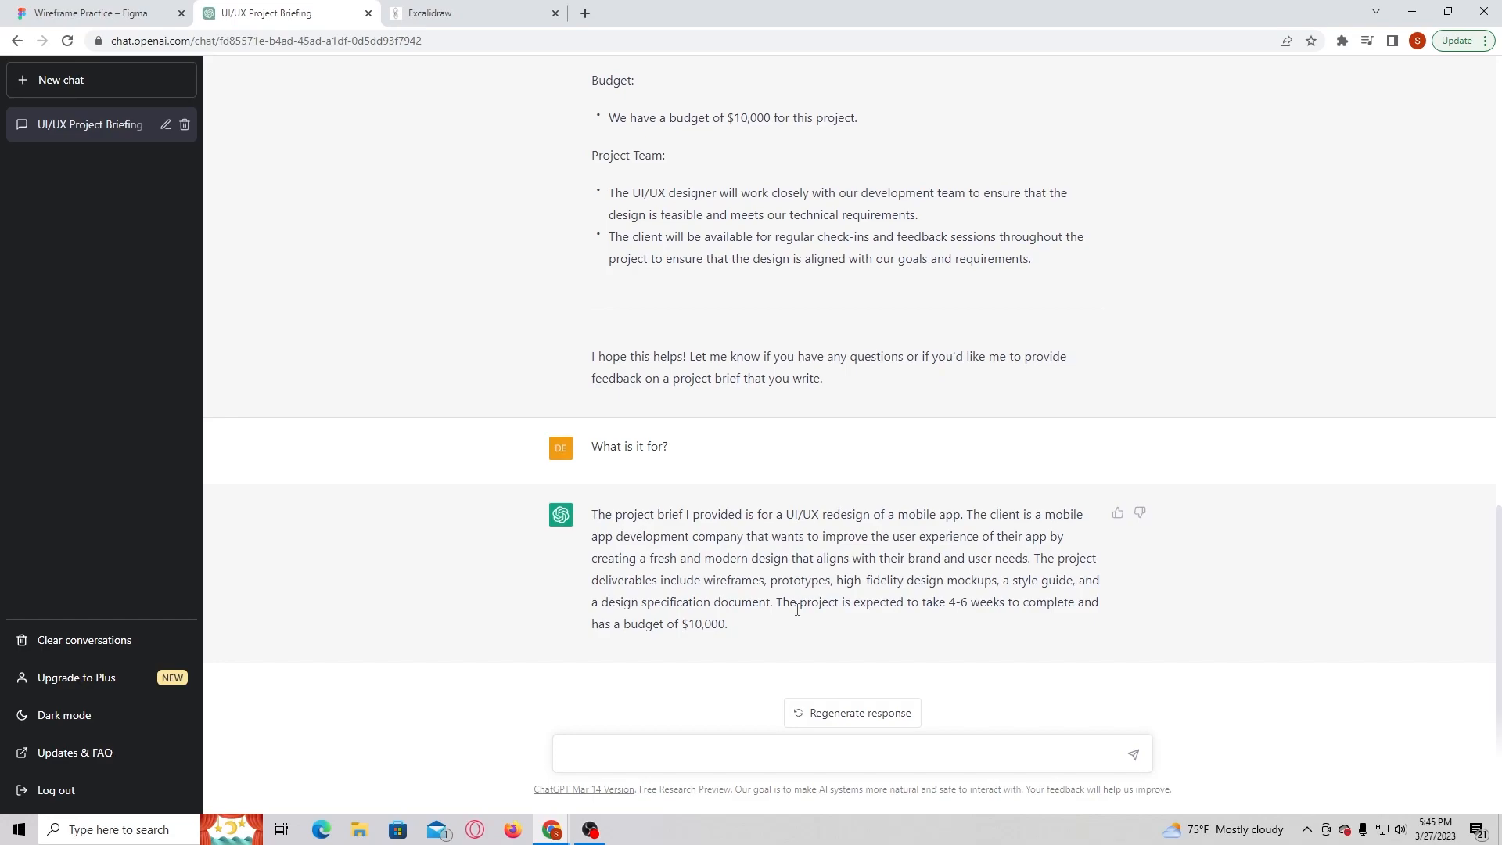
- Send the follow-up question "What is your brand values" in the same chat
type("What")
type("is your brand values")
key("Return")
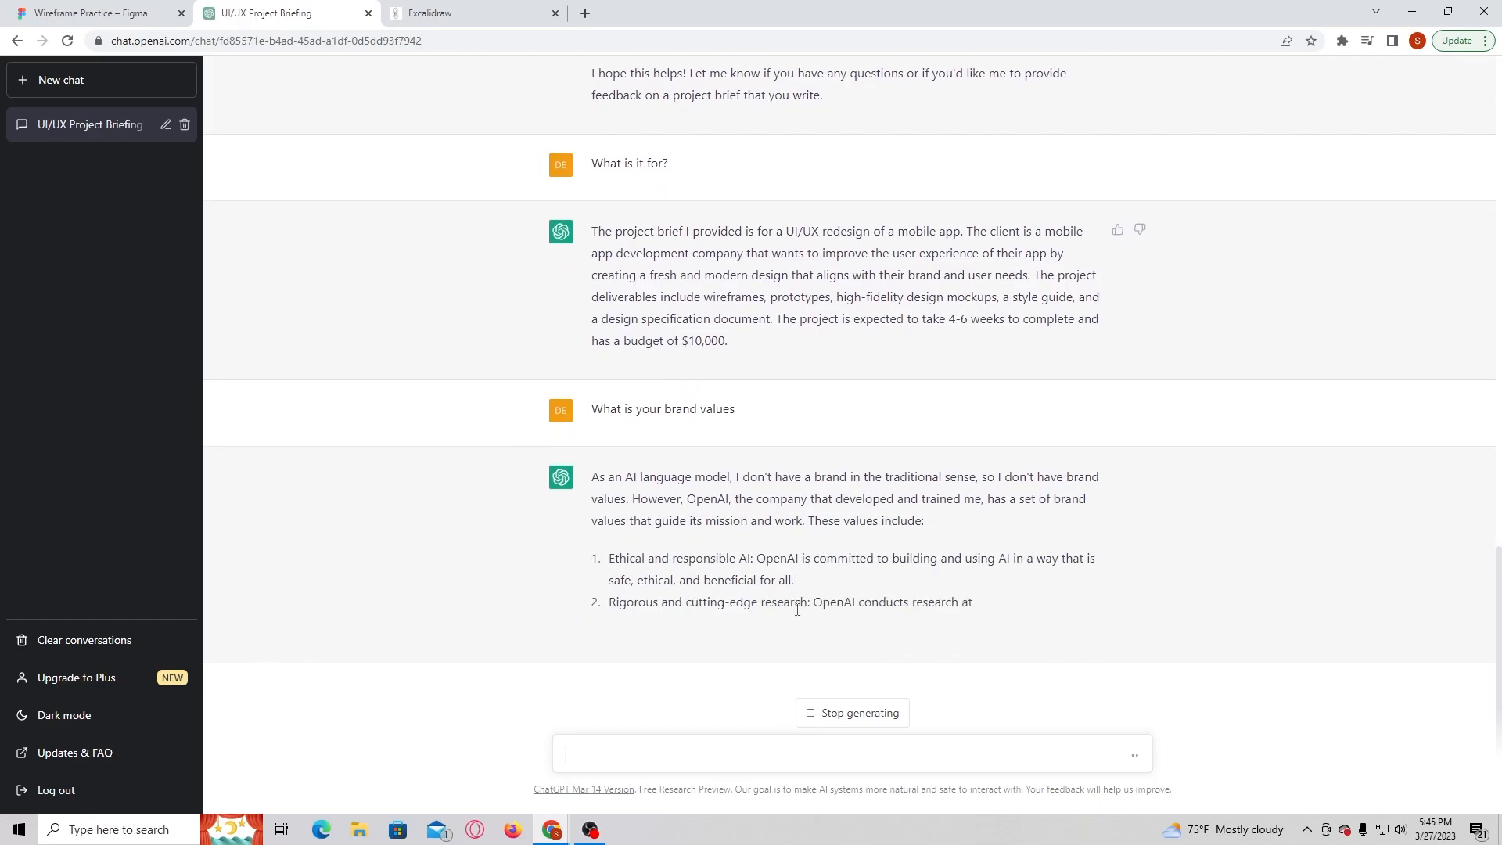
- Review the project brief alongside the answers to both questions, and return to the Excalidraw board
scroll(798, 615, "up", 4)
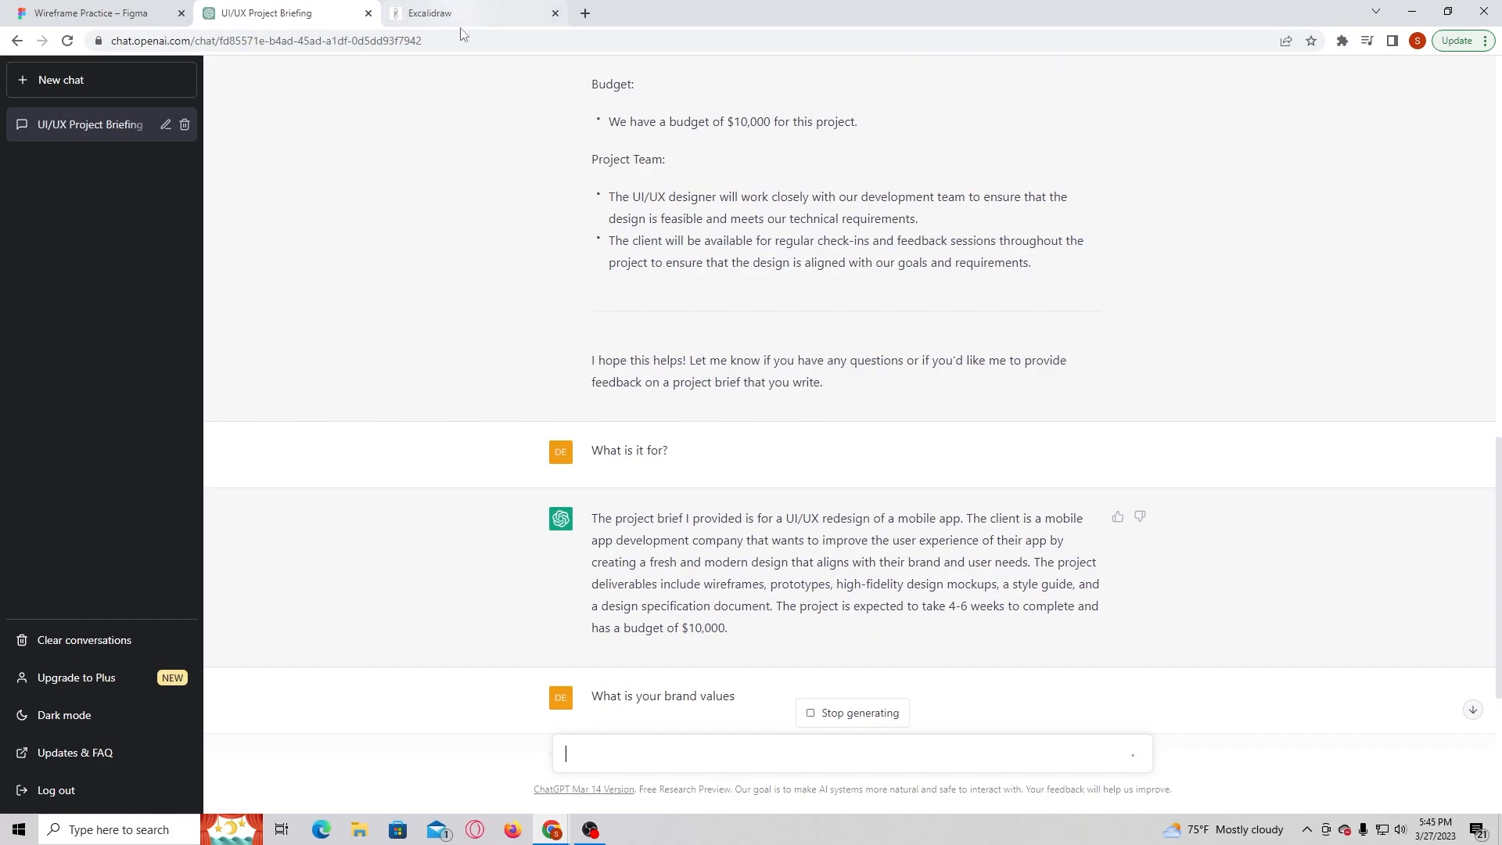
scroll(701, 491, "down", 2)
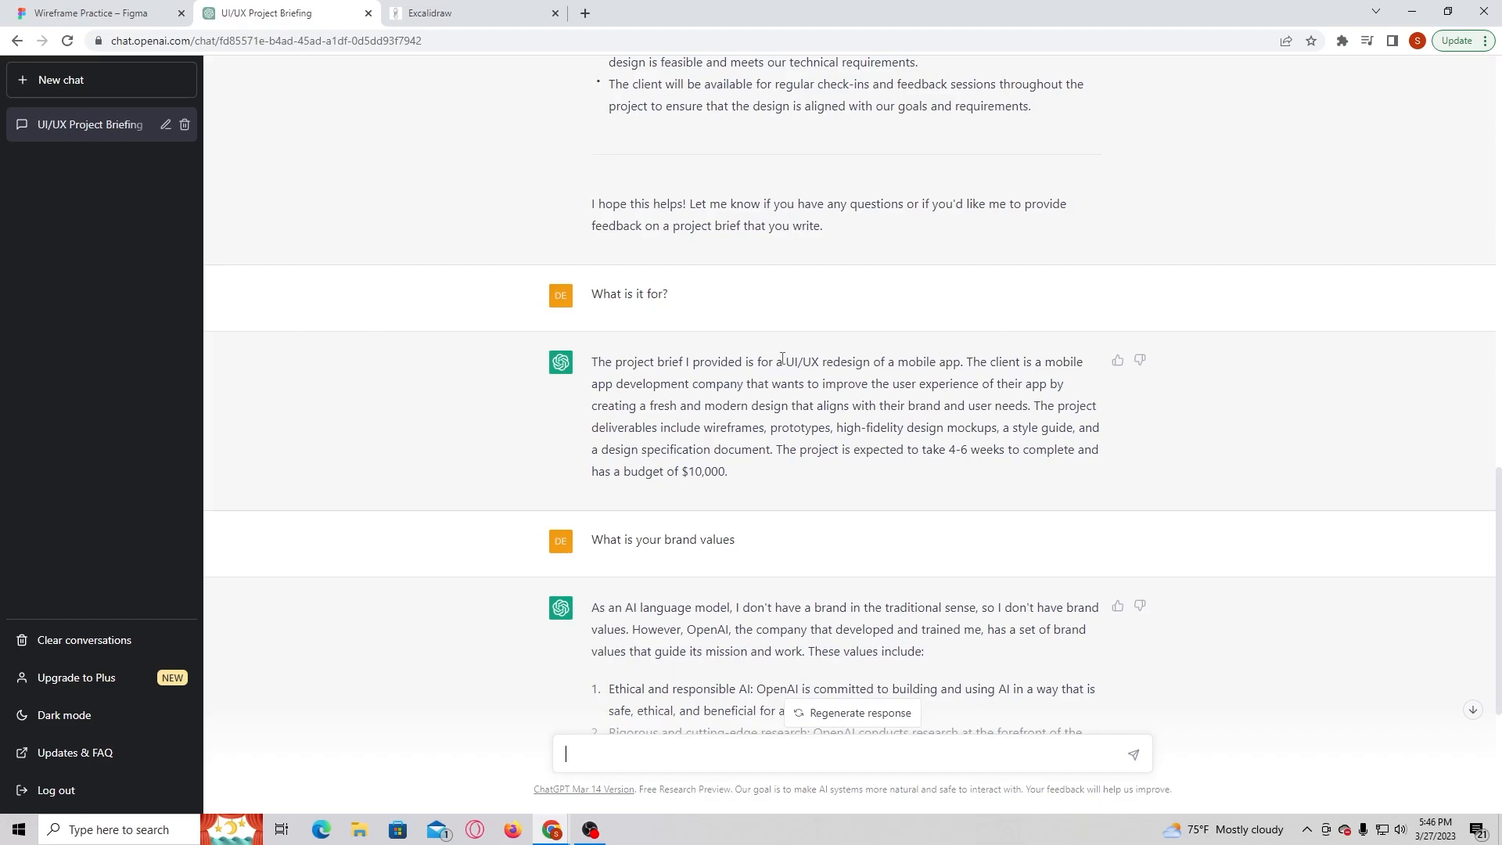
scroll(774, 376, "up", 6)
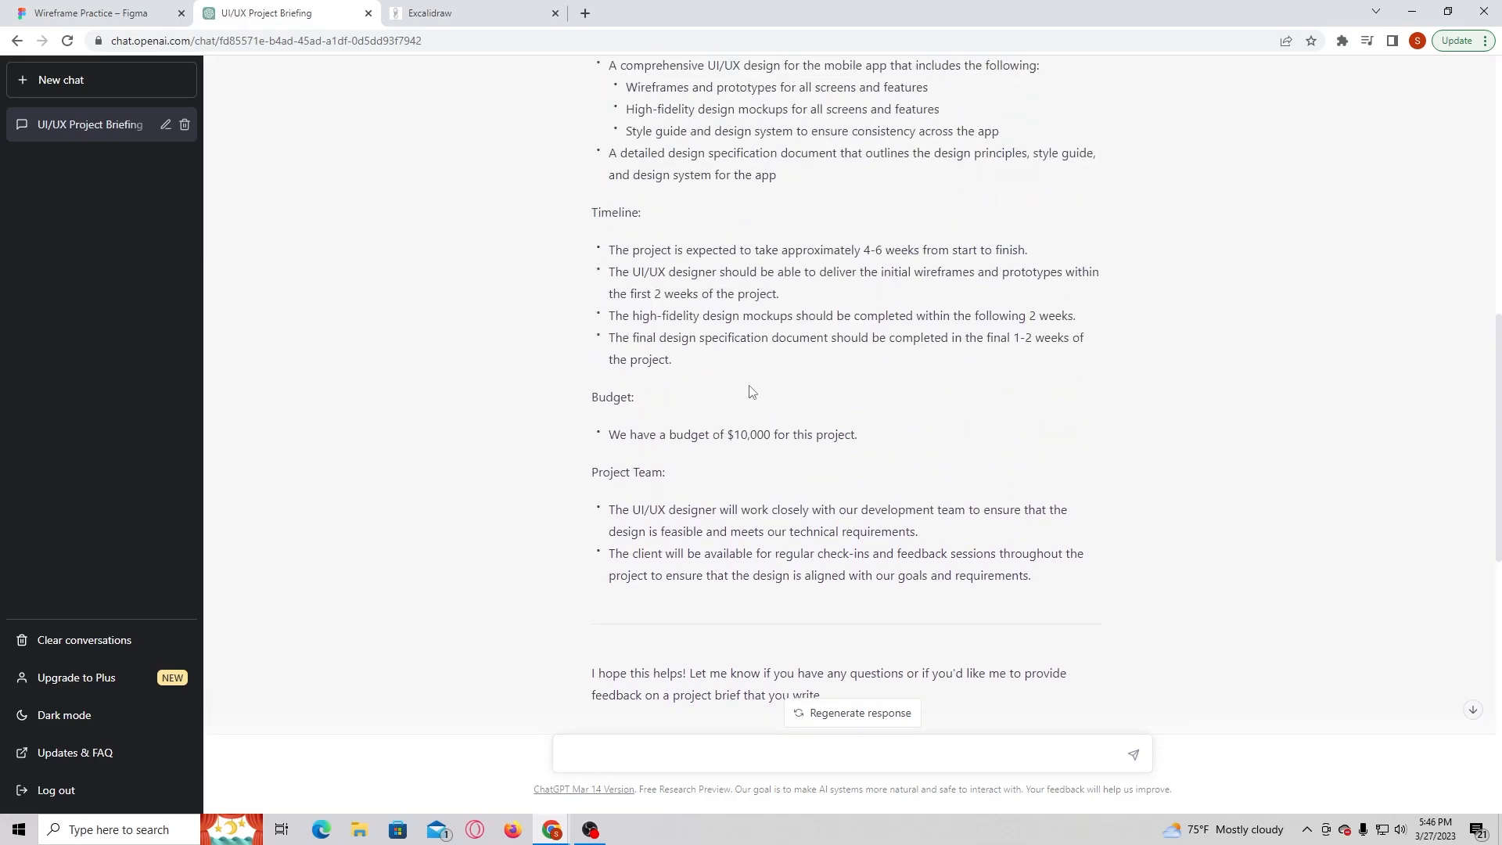
scroll(751, 391, "down", 6)
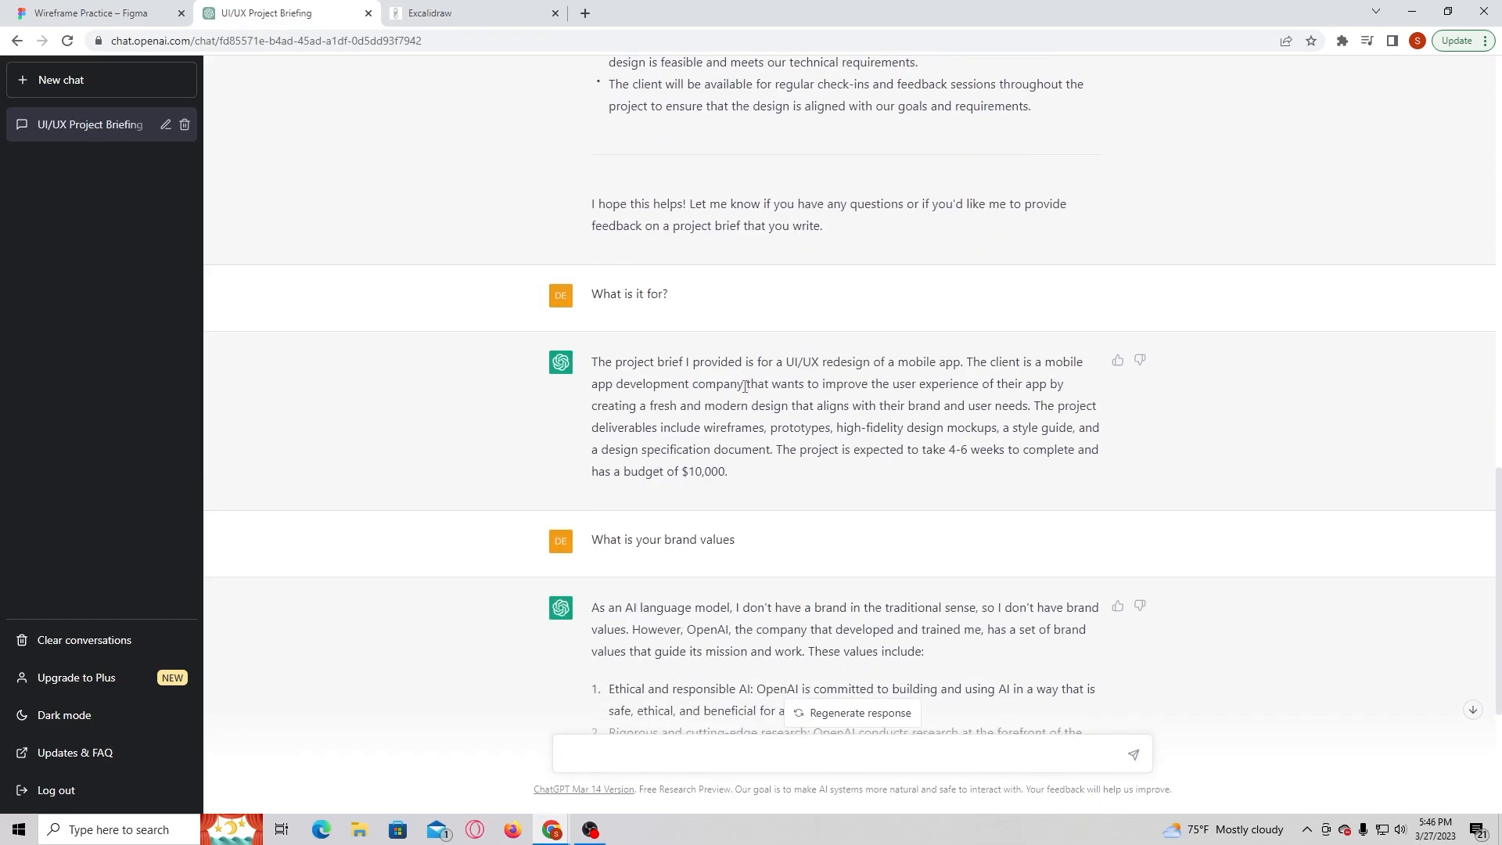
scroll(782, 481, "down", 1)
scroll(810, 490, "up", 2)
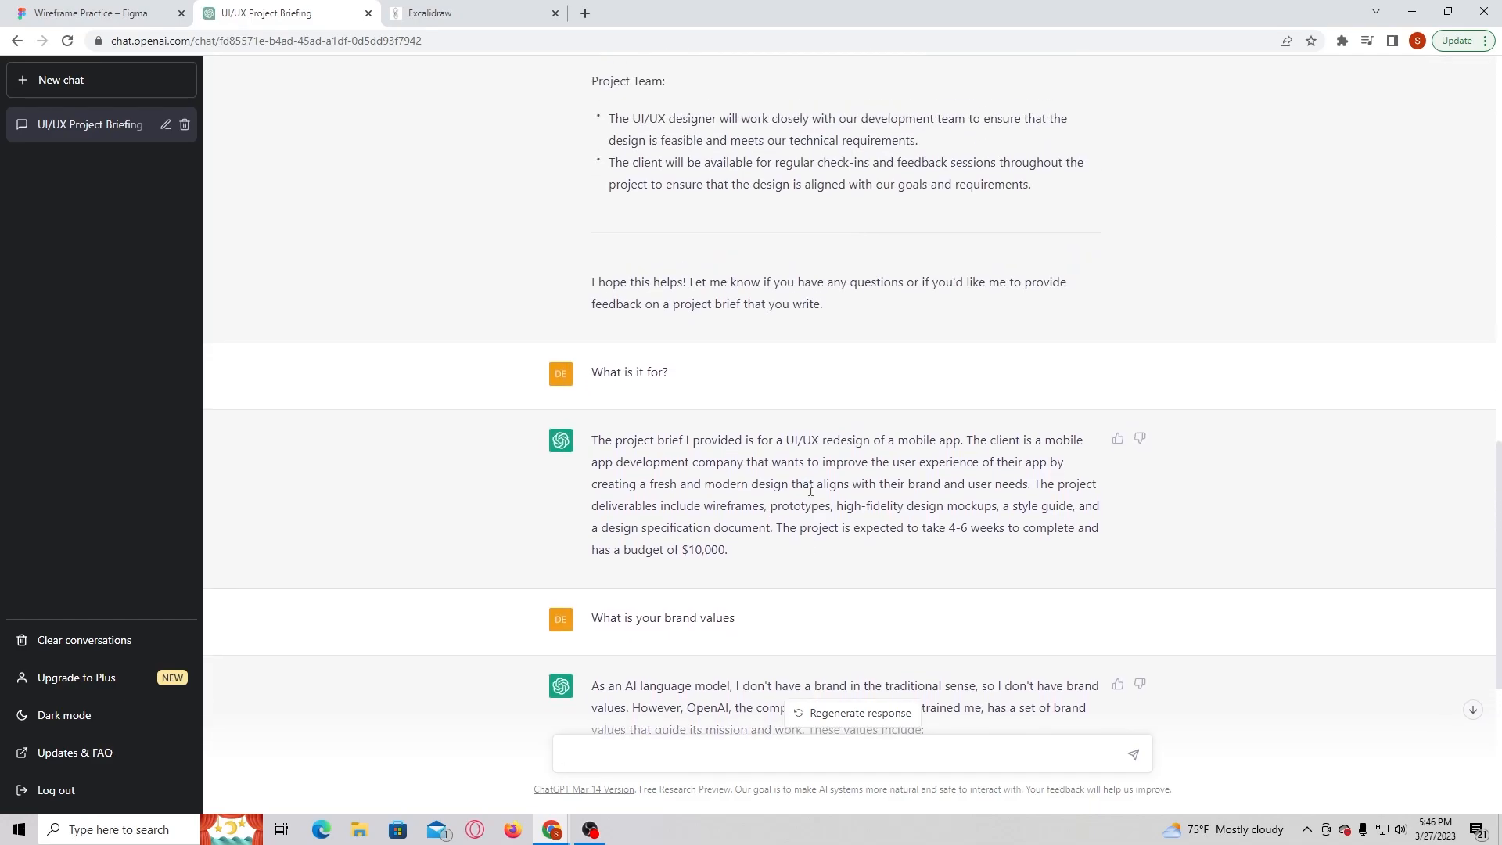
left_click(485, 10)
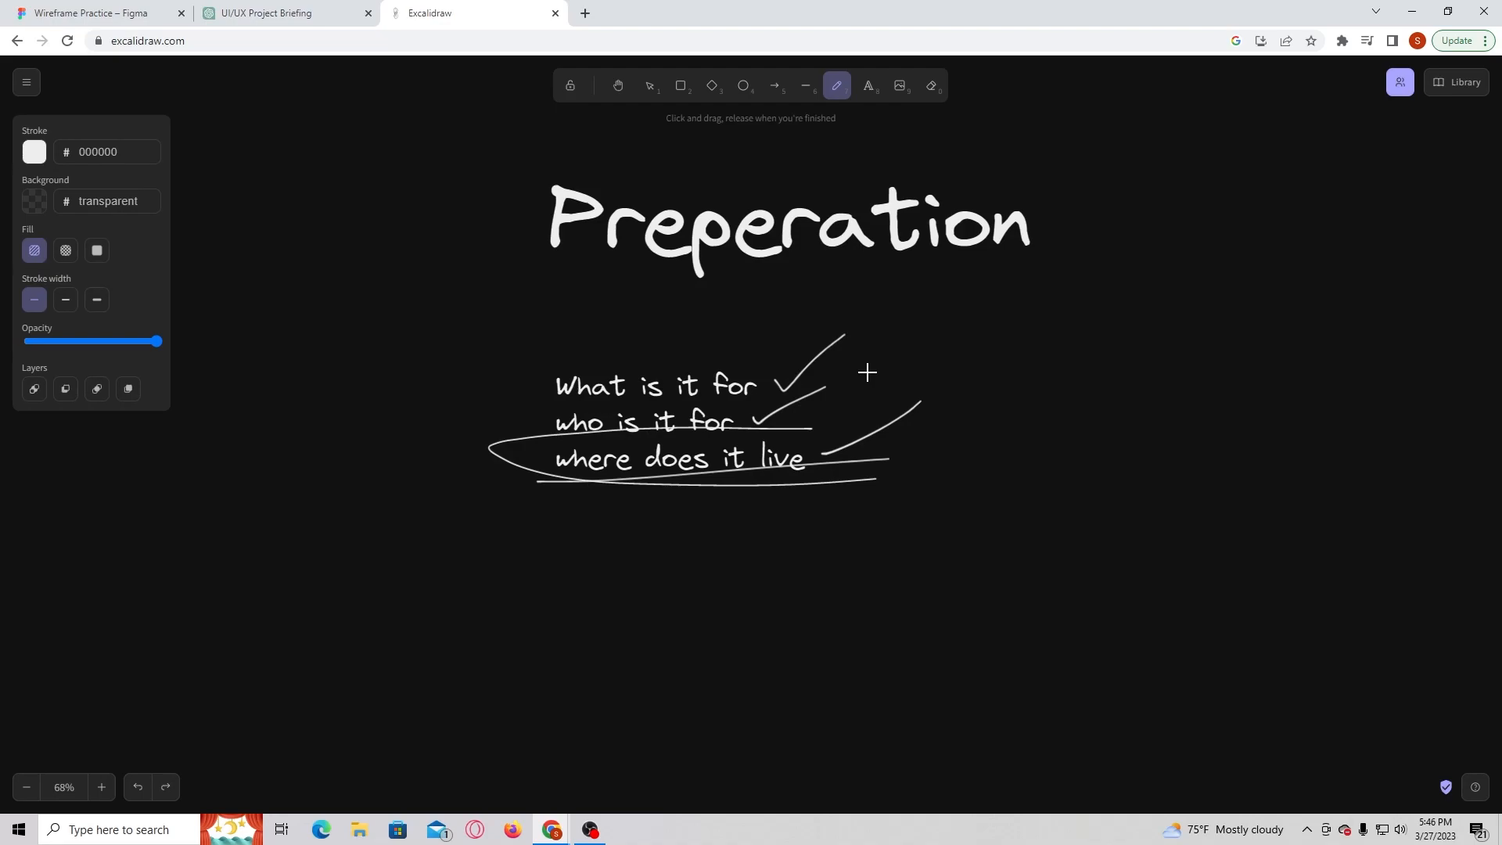
- Handwrite short answers beside the three questions, including "Development" and "mobile", underline the first two, and circle the whole group
mouse_move(854, 349)
left_mouse_down()
mouse_move(853, 371)
mouse_move(977, 338)
left_mouse_up()
left_click_drag(871, 371, 1016, 335)
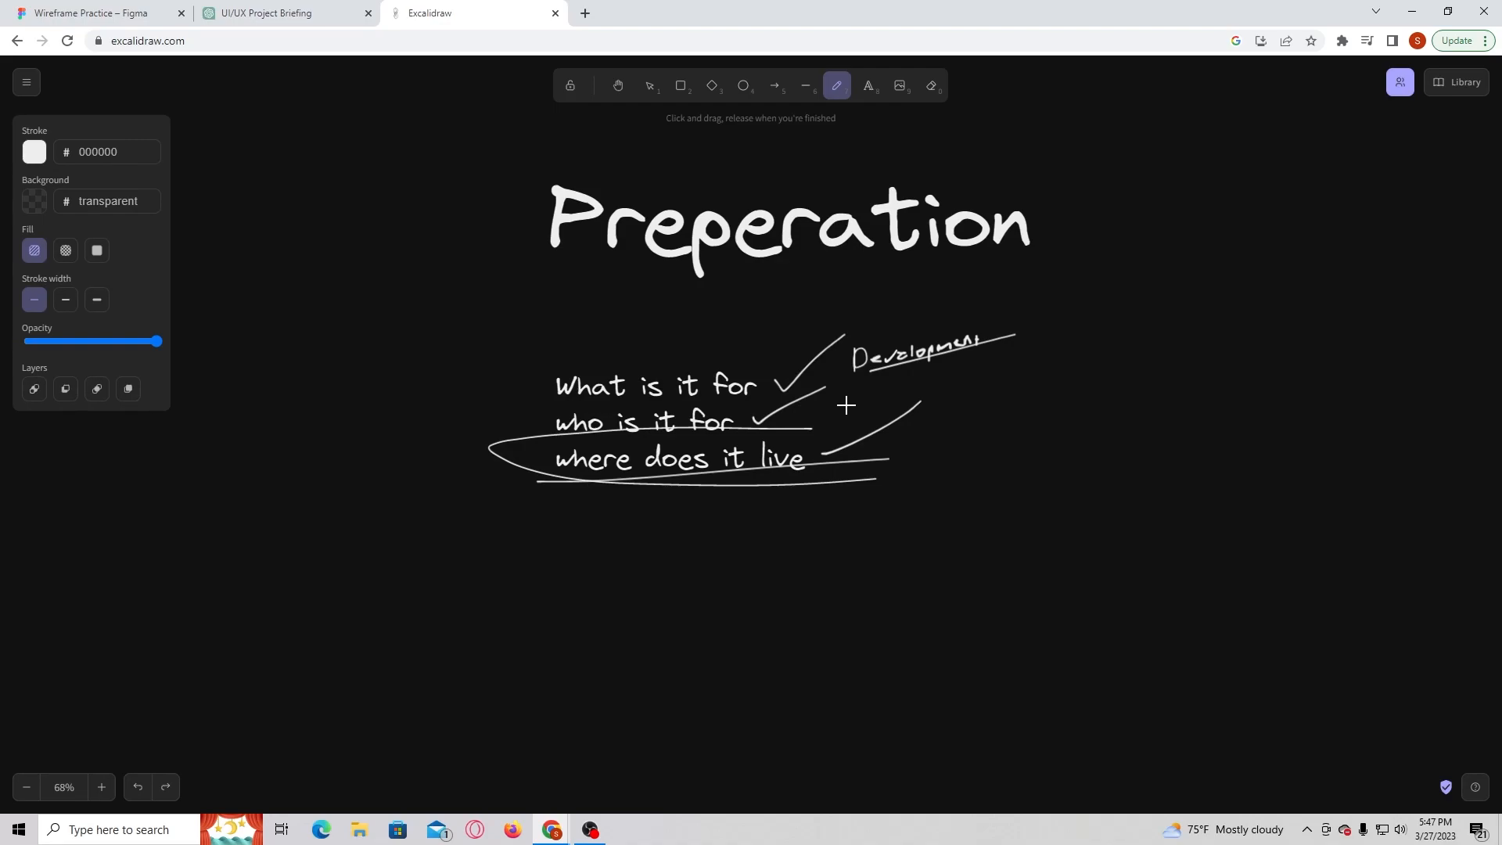
left_click_drag(859, 398, 868, 382)
left_click_drag(858, 389, 891, 391)
left_click_drag(887, 385, 992, 386)
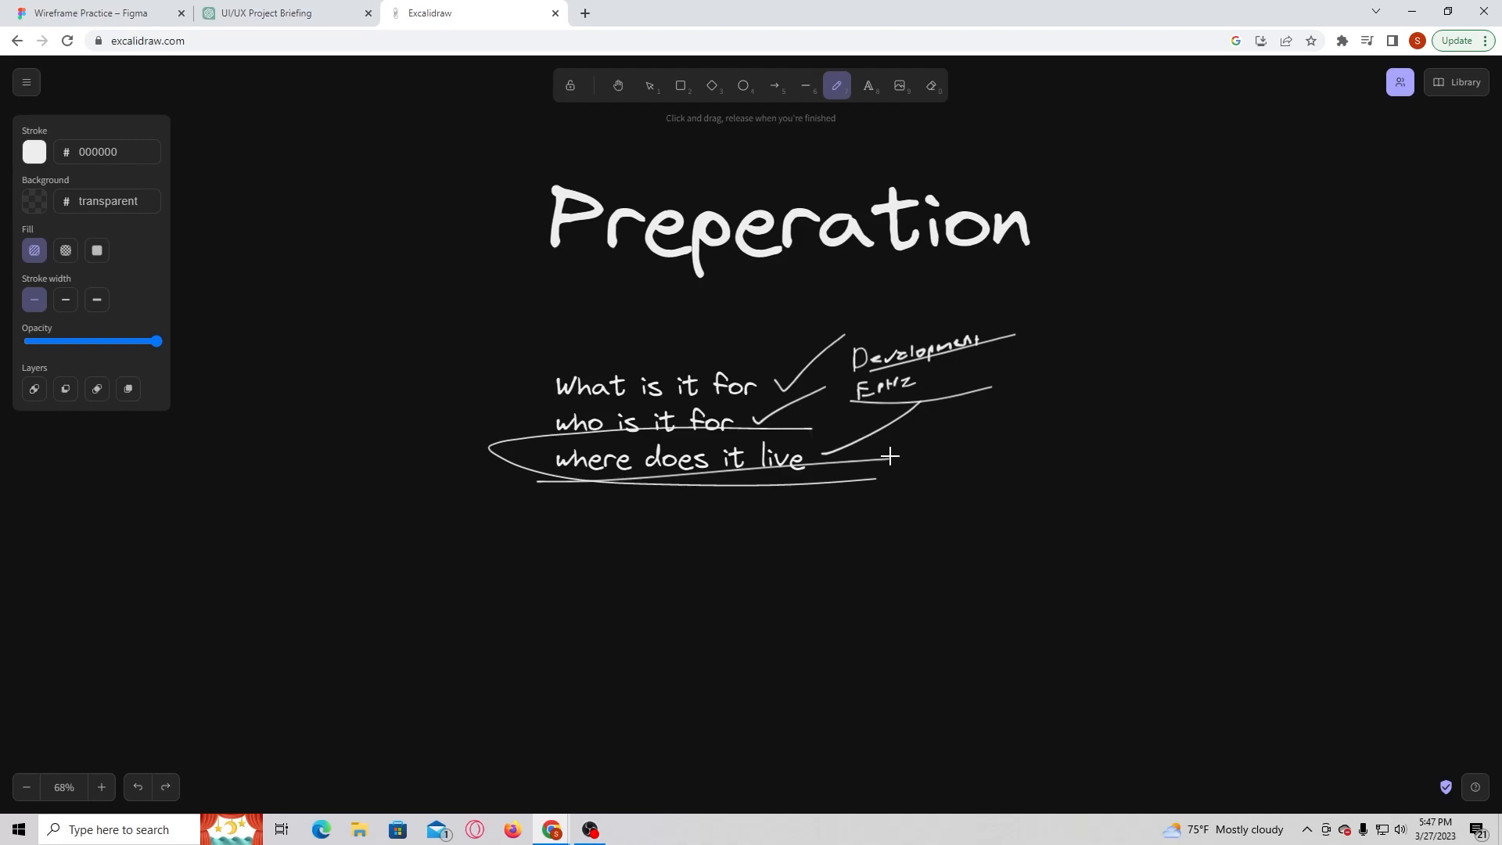
left_click_drag(906, 449, 984, 449)
mouse_move(1024, 294)
left_mouse_down()
mouse_move(866, 330)
mouse_move(845, 360)
mouse_move(852, 420)
mouse_move(918, 467)
mouse_move(1046, 441)
mouse_move(1006, 320)
mouse_move(966, 307)
left_mouse_up()
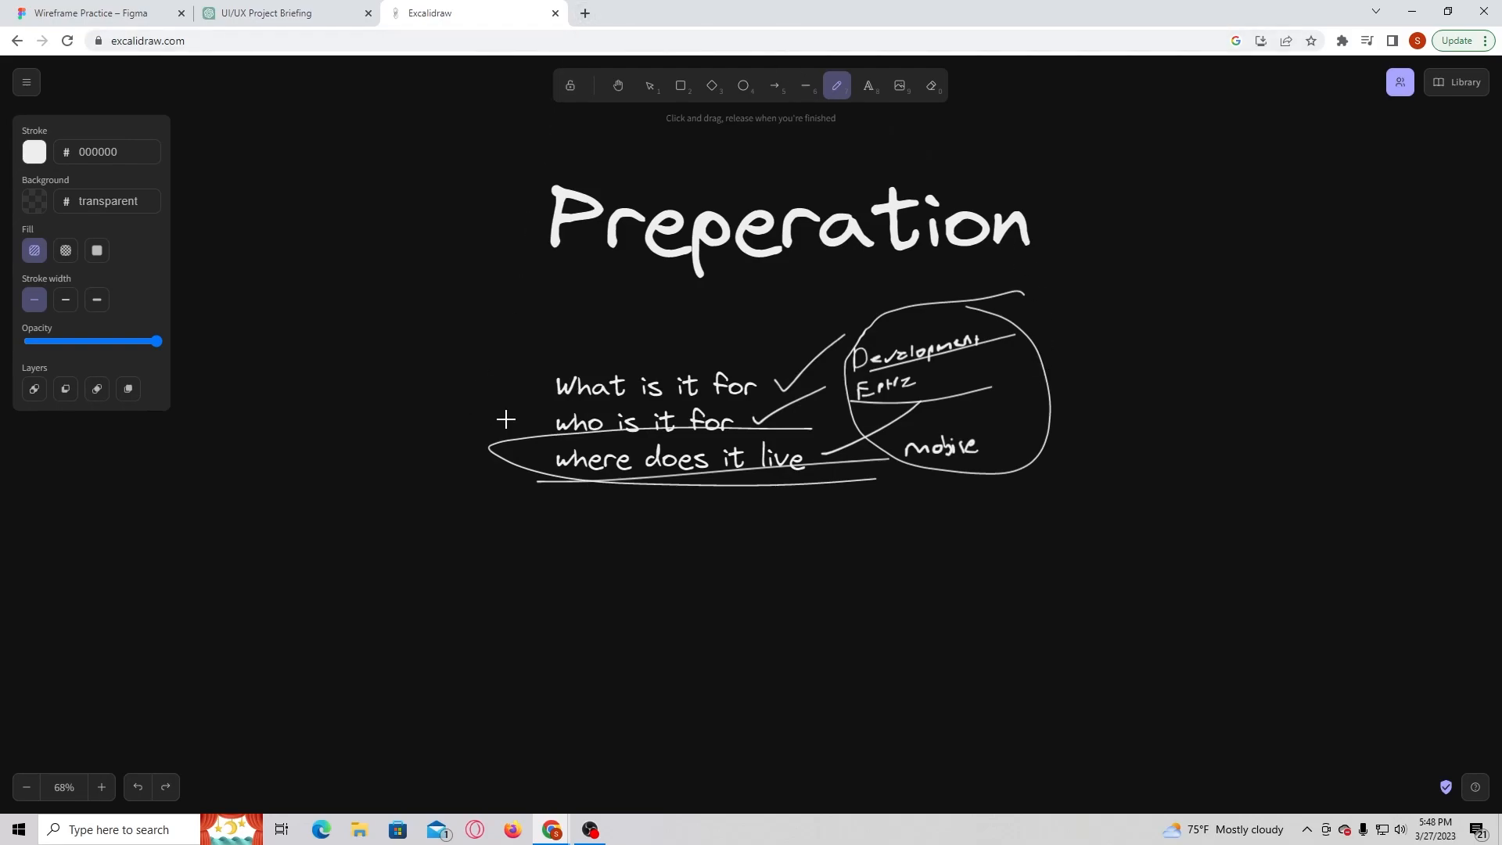
scroll(916, 470, "down", 10)
scroll(1053, 493, "left", 5)
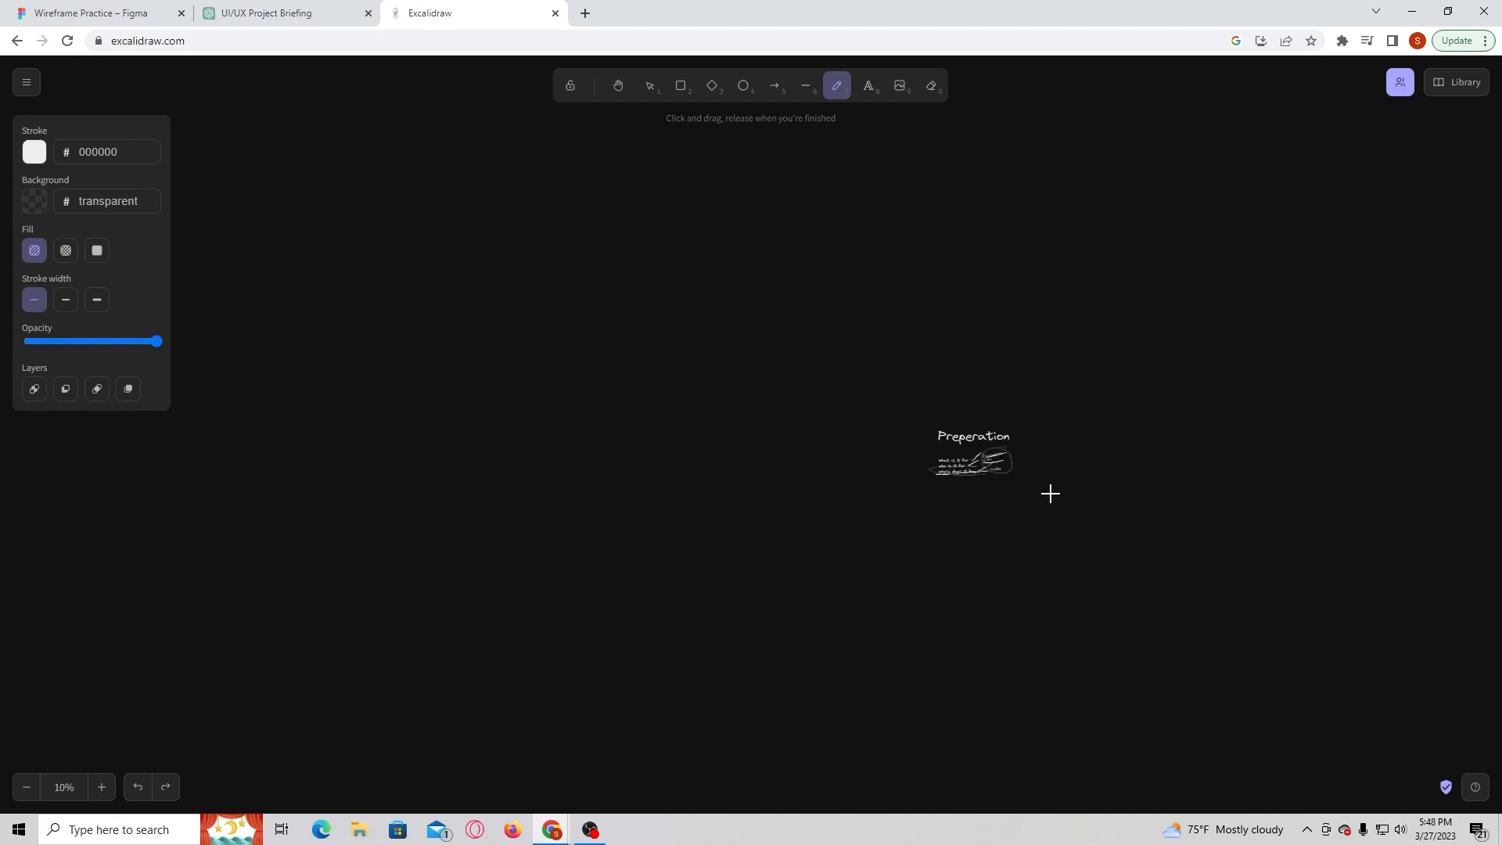
scroll(1051, 493, "right", 8)
scroll(368, 466, "up", 10)
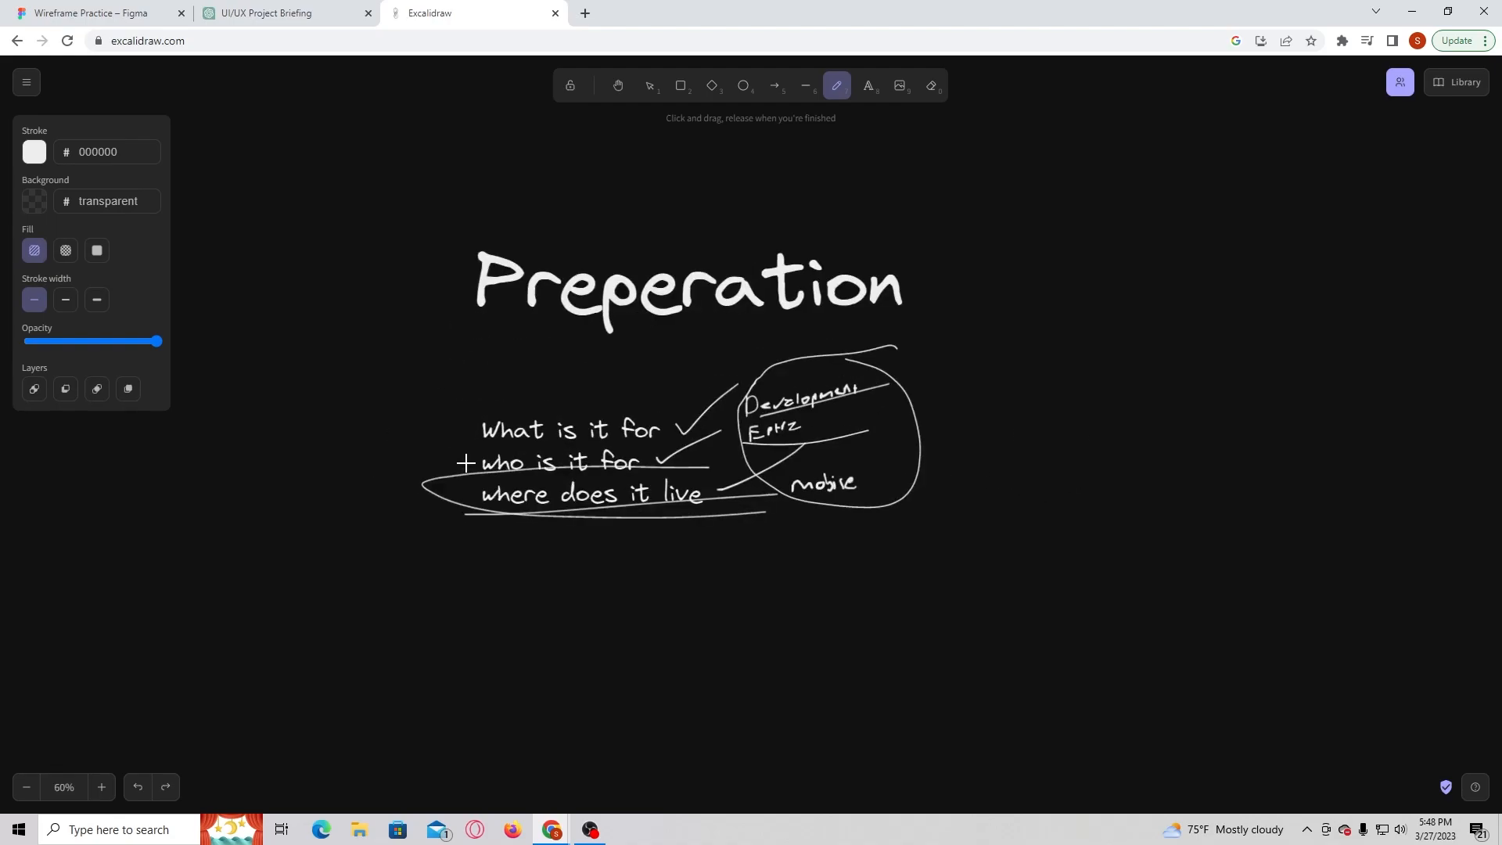
scroll(454, 460, "left", 3)
scroll(457, 461, "right", 2)
scroll(457, 462, "right", 1)
scroll(456, 460, "left", 1)
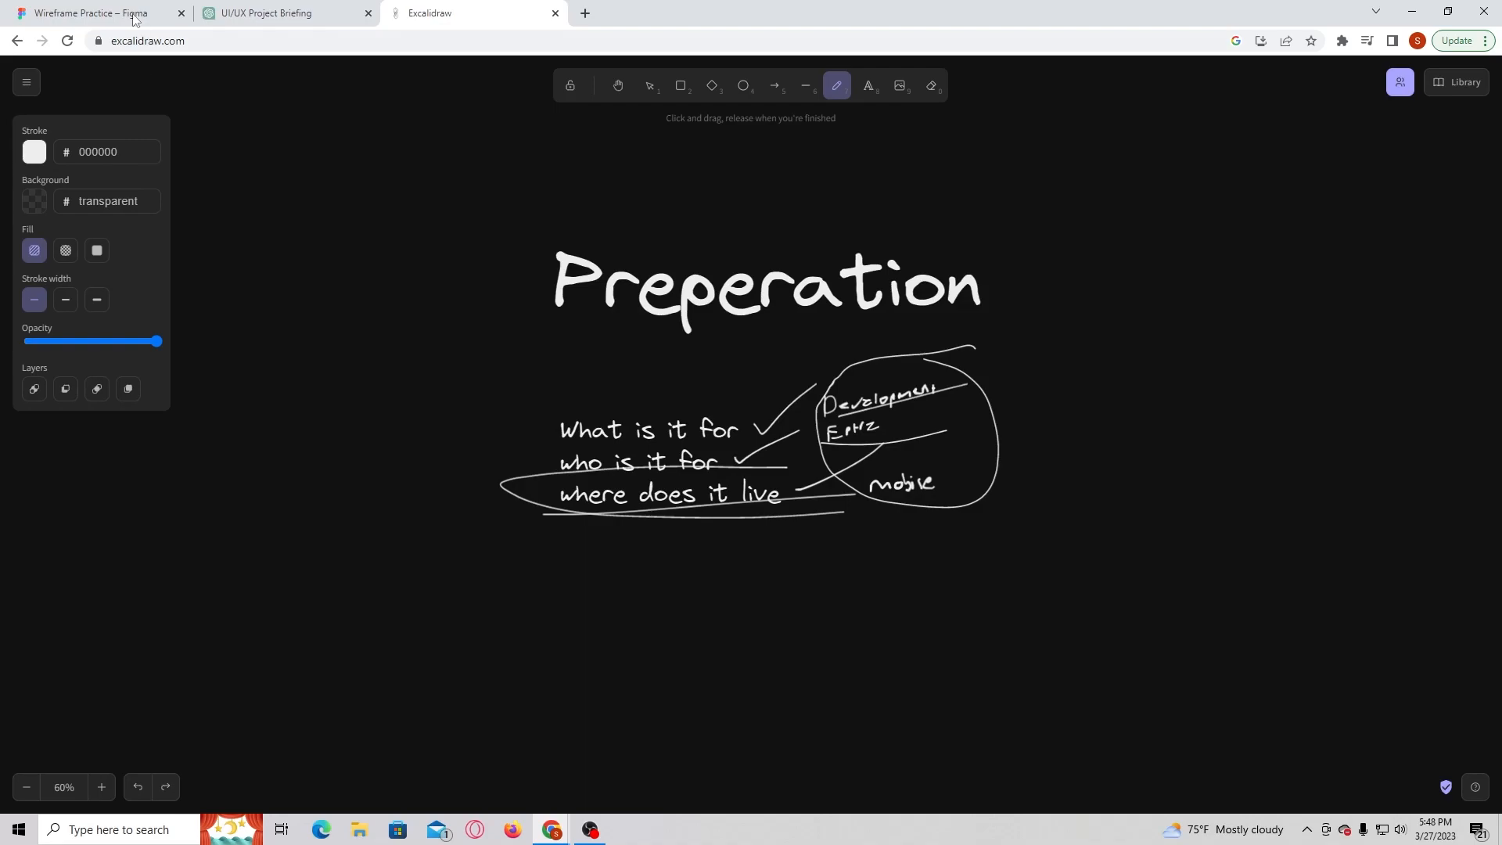
- Switch to the Wireframe Practice file in Figma and duplicate the iPhone 14 - 1 frame twice
mouse_move(100, 6)
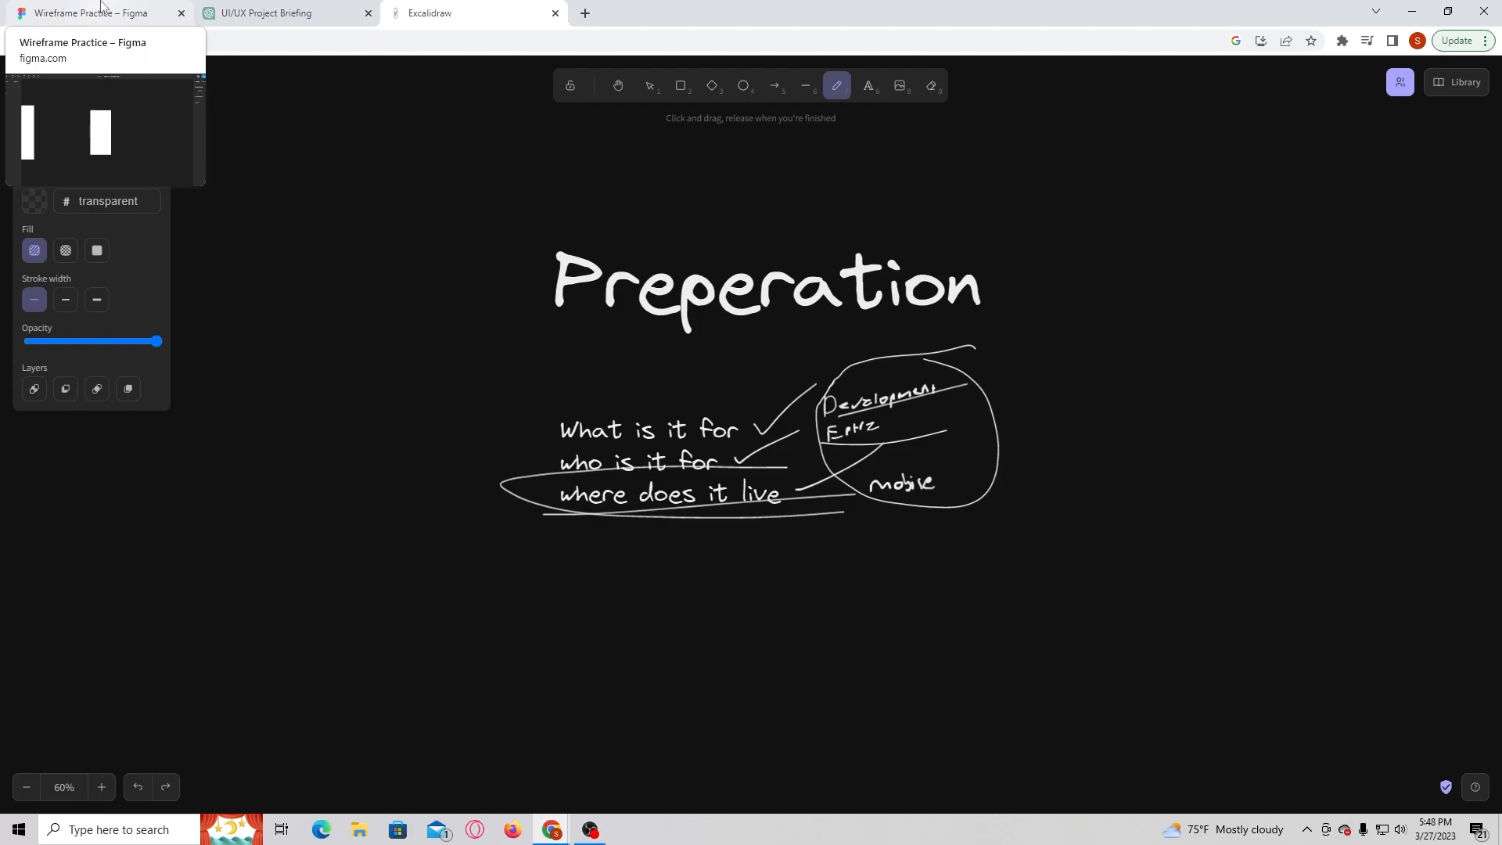
left_click(100, 6)
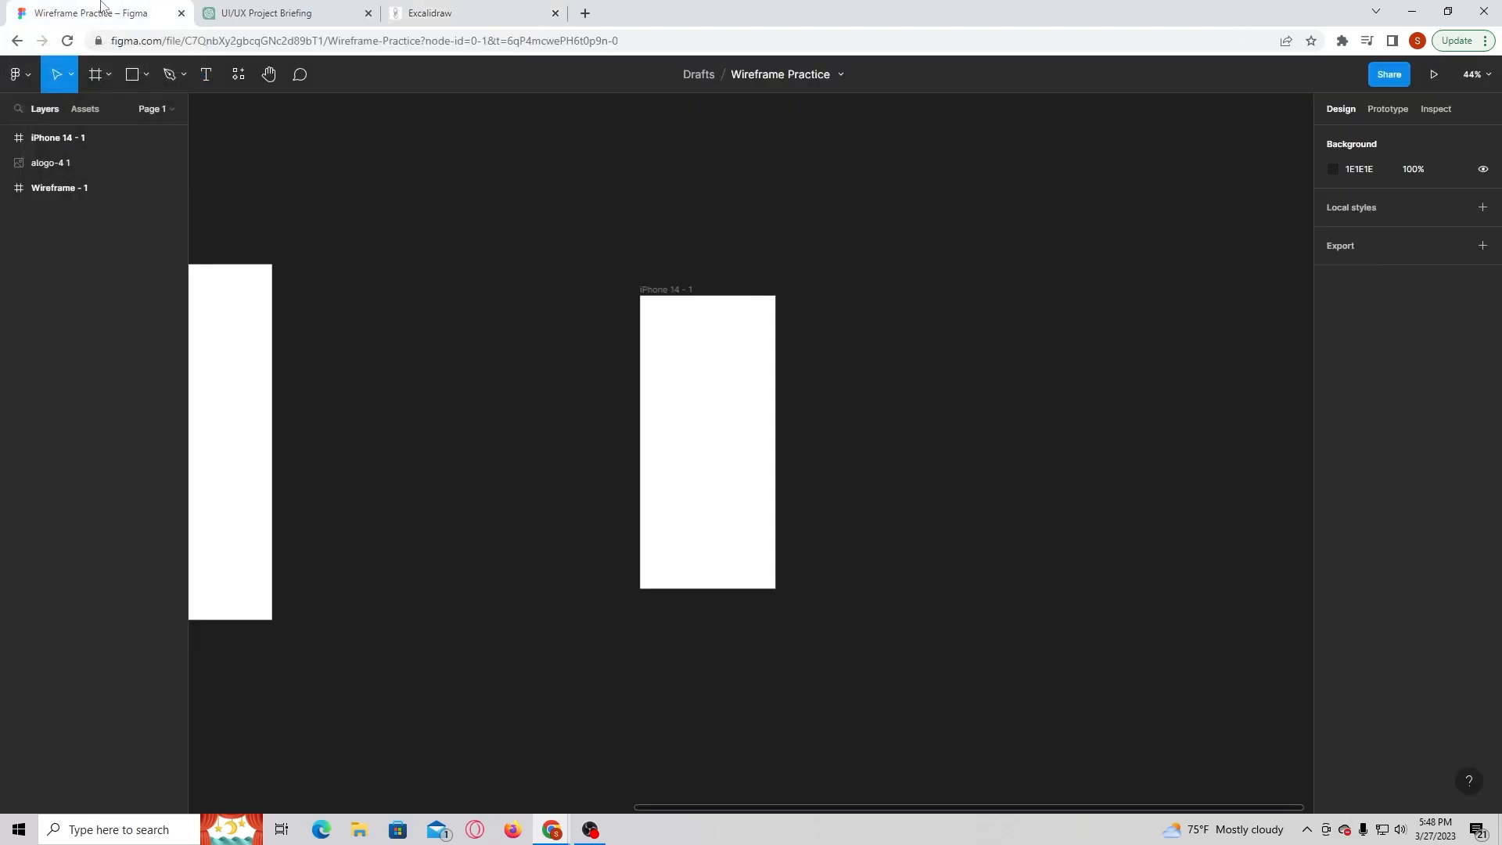
scroll(588, 375, "up", 3)
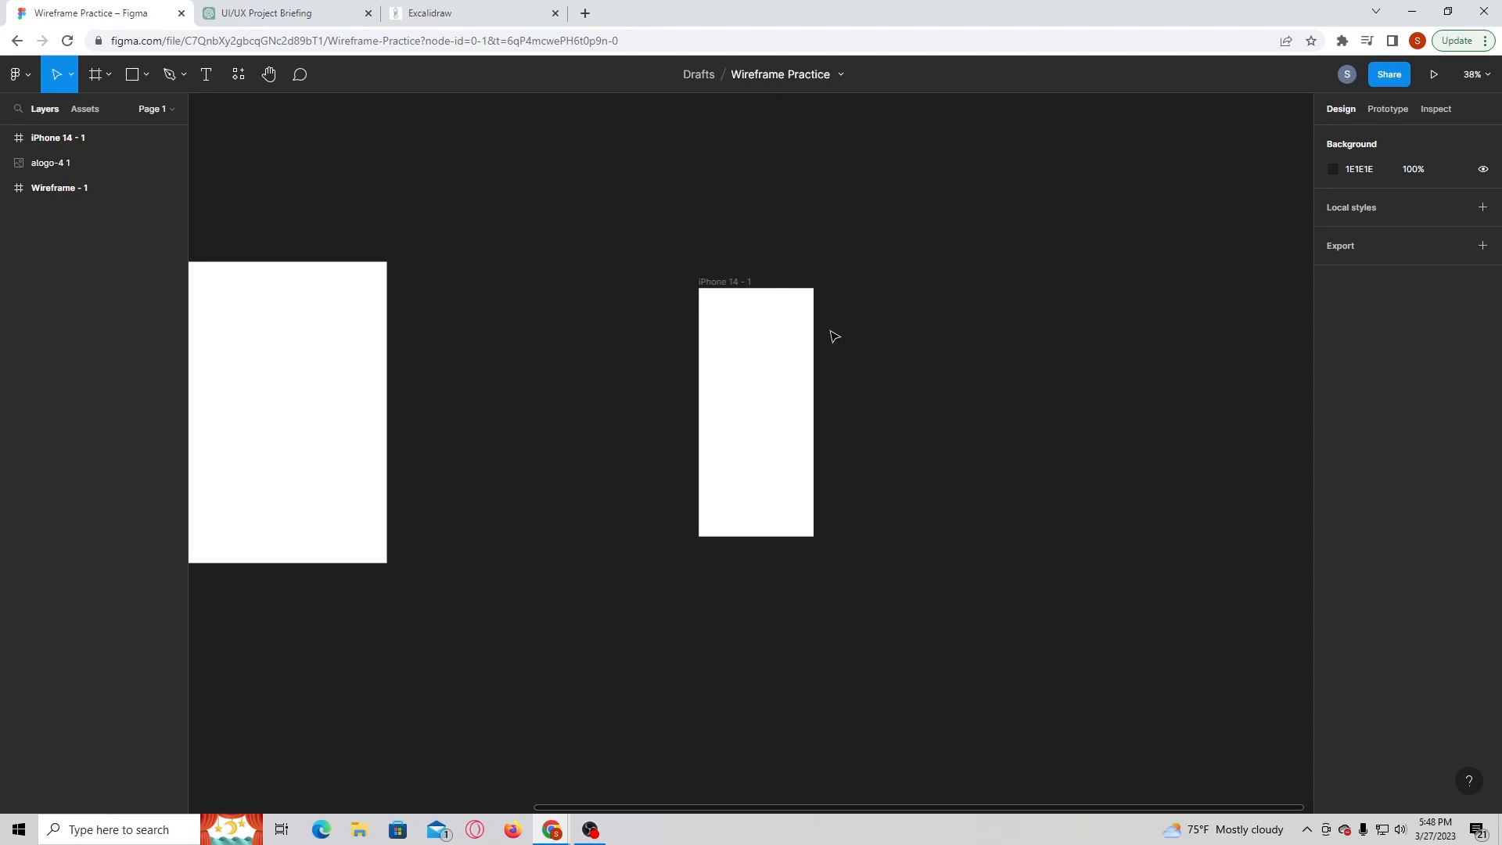
left_click(146, 75)
left_click(139, 170)
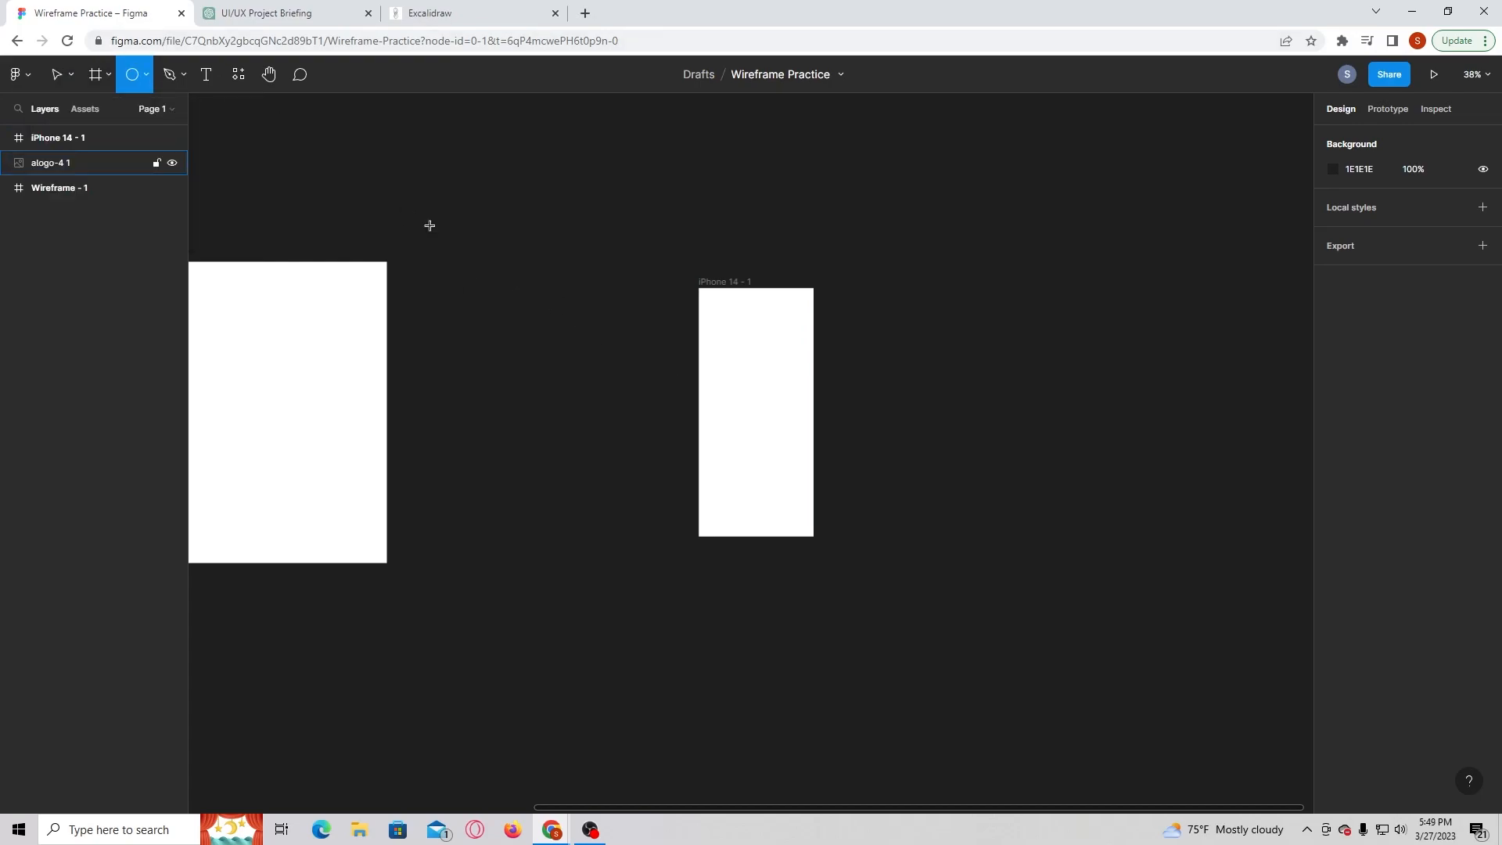
left_click(61, 138)
key("ctrl+d")
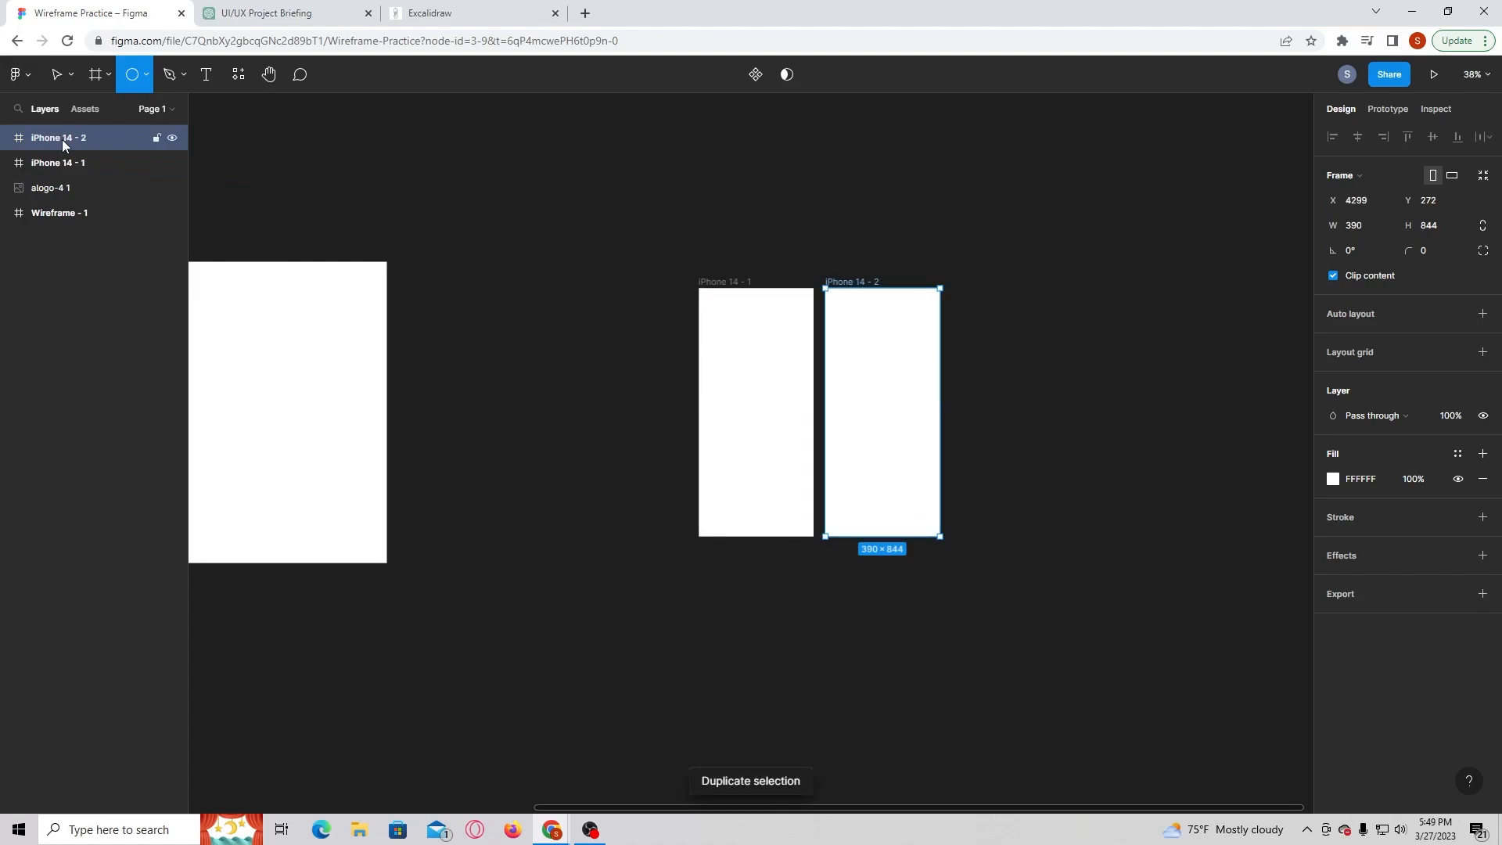
key("ctrl+d")
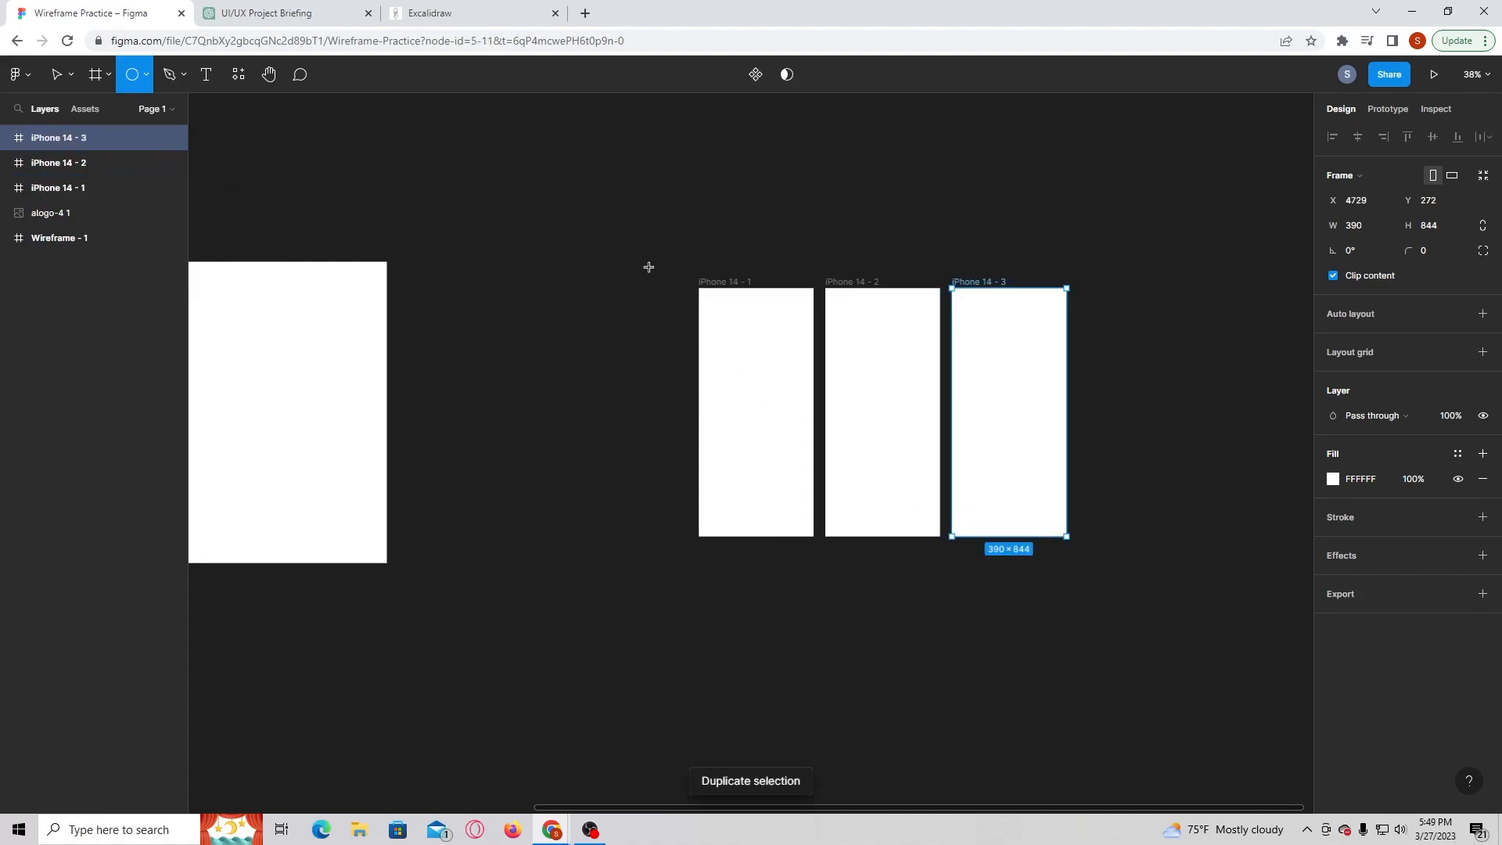
- Place a large ellipse in the first phone frame and a smaller one, about 372 × 348, in the second frame
mouse_move(739, 454)
left_mouse_down()
mouse_move(824, 543)
mouse_move(777, 472)
mouse_move(926, 438)
mouse_move(912, 403)
left_mouse_up()
key("ctrl+d")
left_click_drag(974, 353, 912, 468)
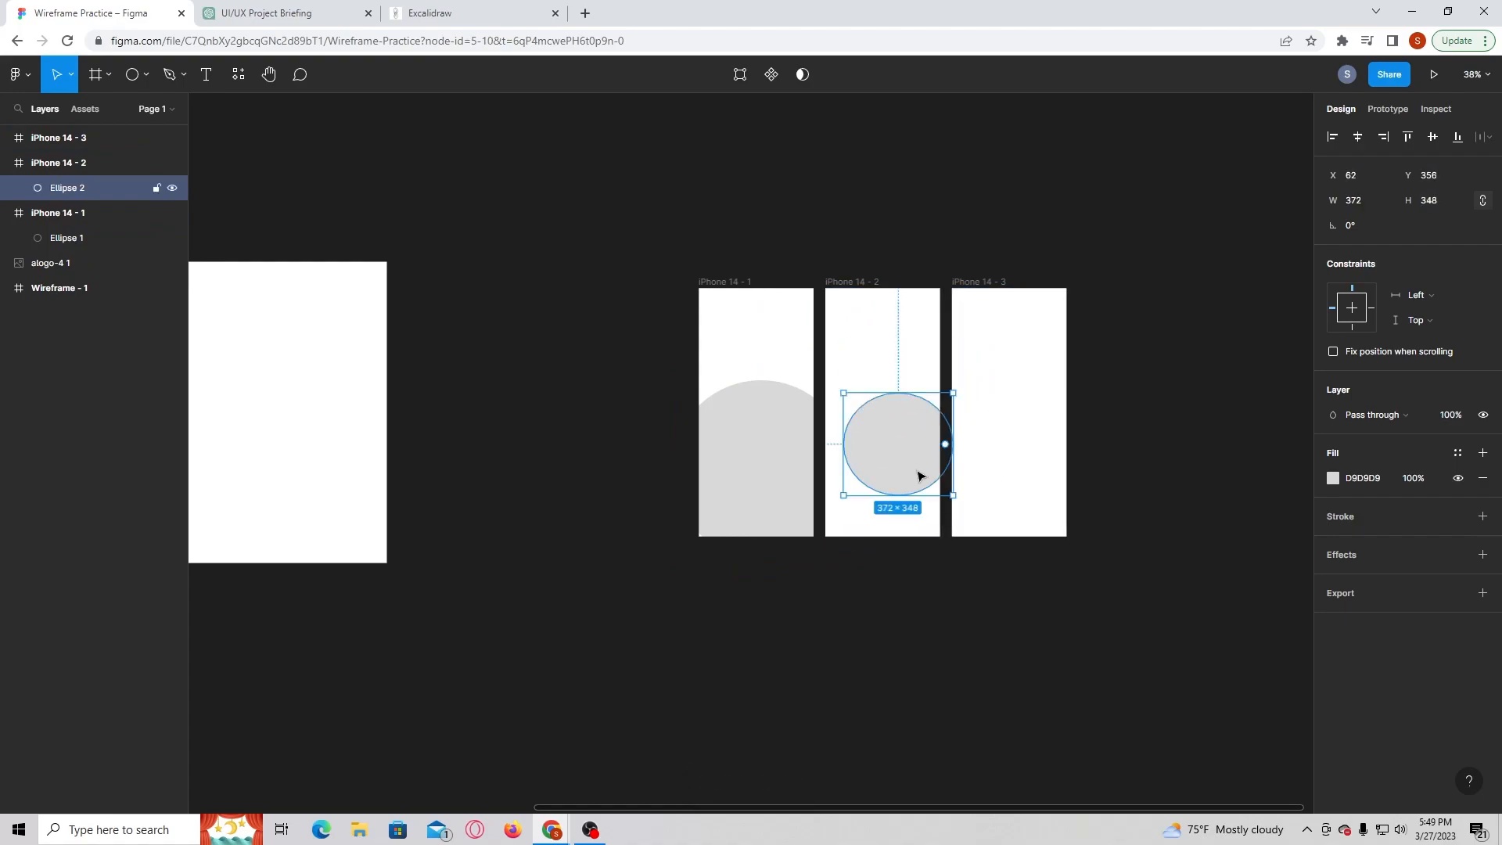
- Draw a closed arrowhead shape about 124.5 × 151.5 with the Pen tool in the third phone frame
left_click(146, 74)
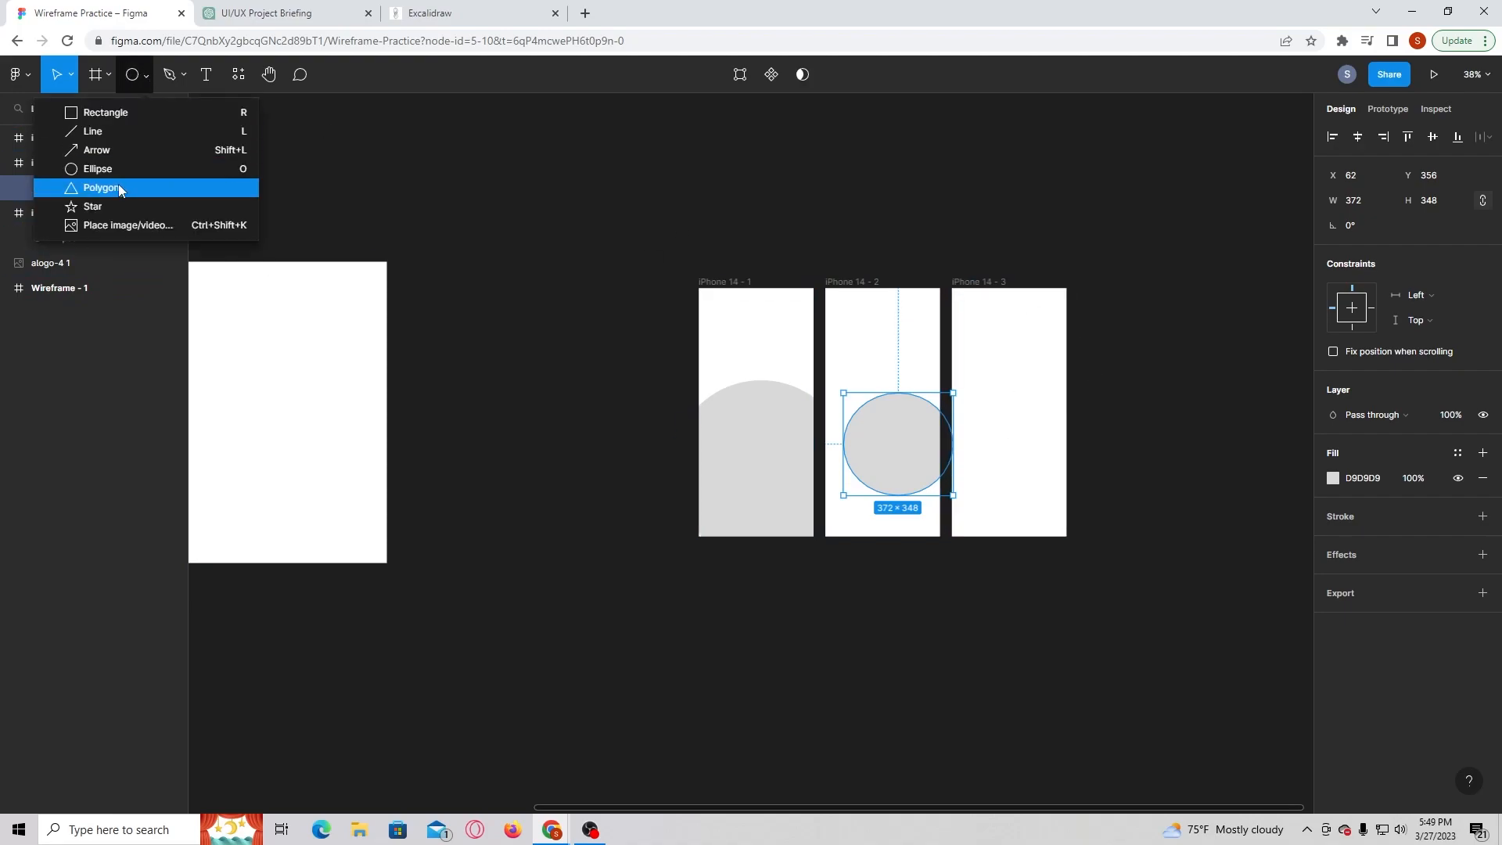
left_click(167, 78)
left_click(1000, 398)
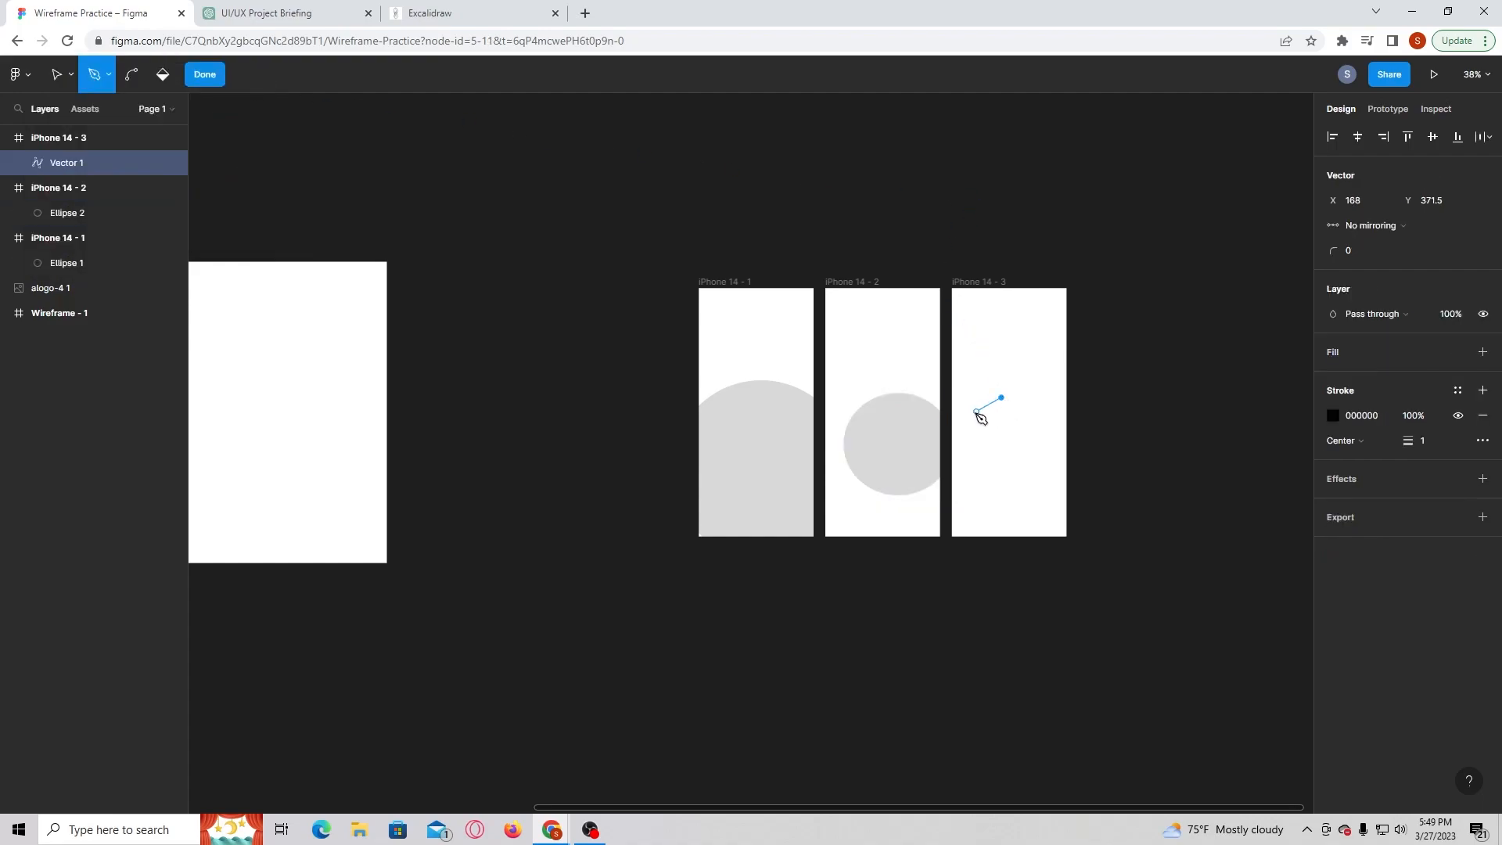
left_click(965, 428)
left_click(996, 419)
left_click(995, 440)
left_click(1001, 398)
- Add a fill to the arrowhead shape and set its color to black (000000)
left_click(1333, 416)
mouse_move(1174, 458)
left_mouse_down()
mouse_move(1195, 468)
mouse_move(1172, 576)
mouse_move(1172, 449)
mouse_move(1111, 679)
left_mouse_up()
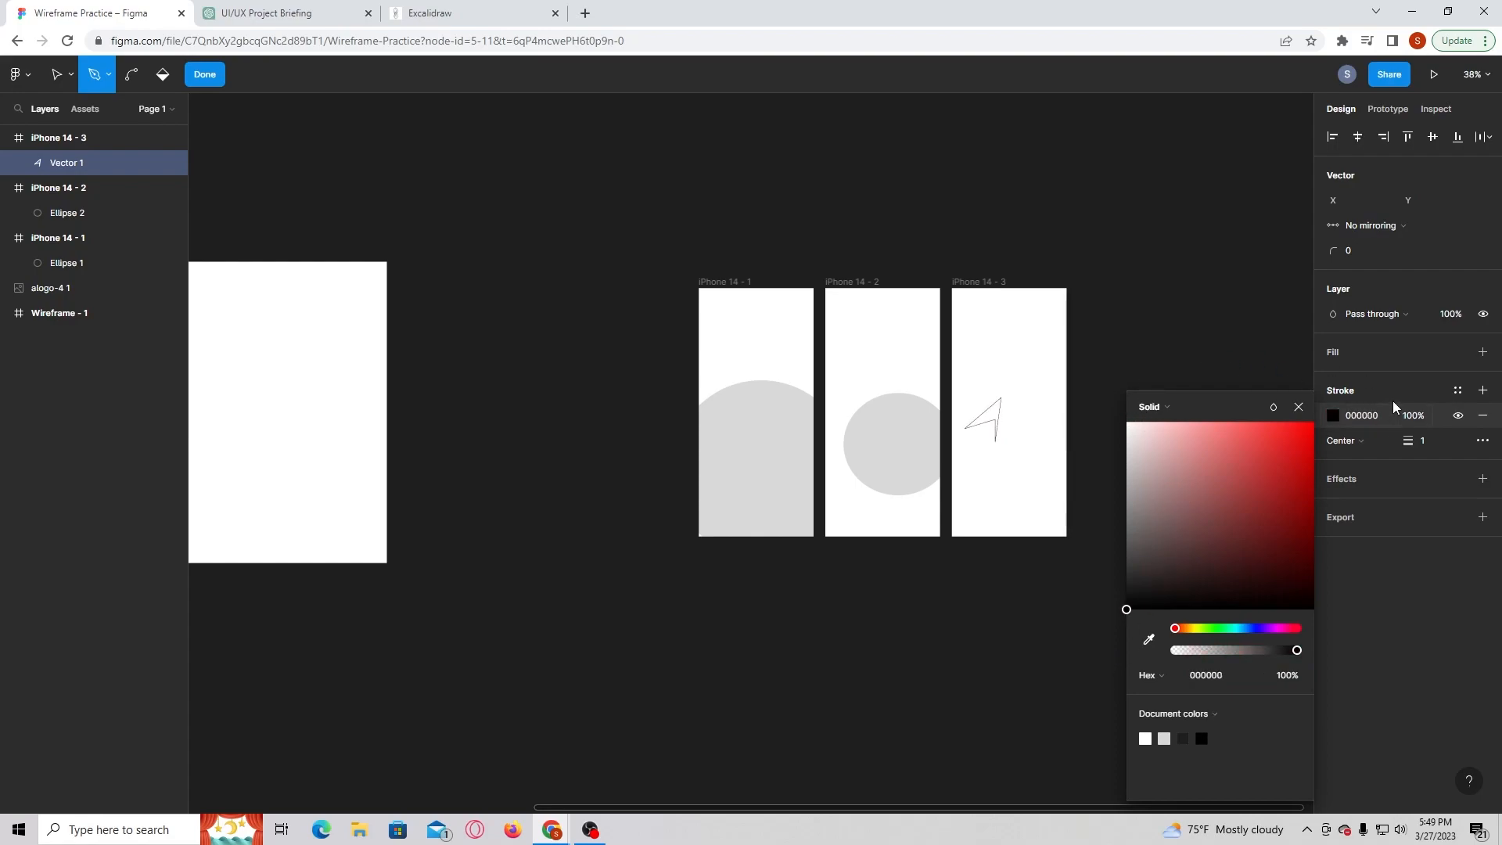
left_click(1352, 353)
left_click(1483, 352)
left_click(1334, 377)
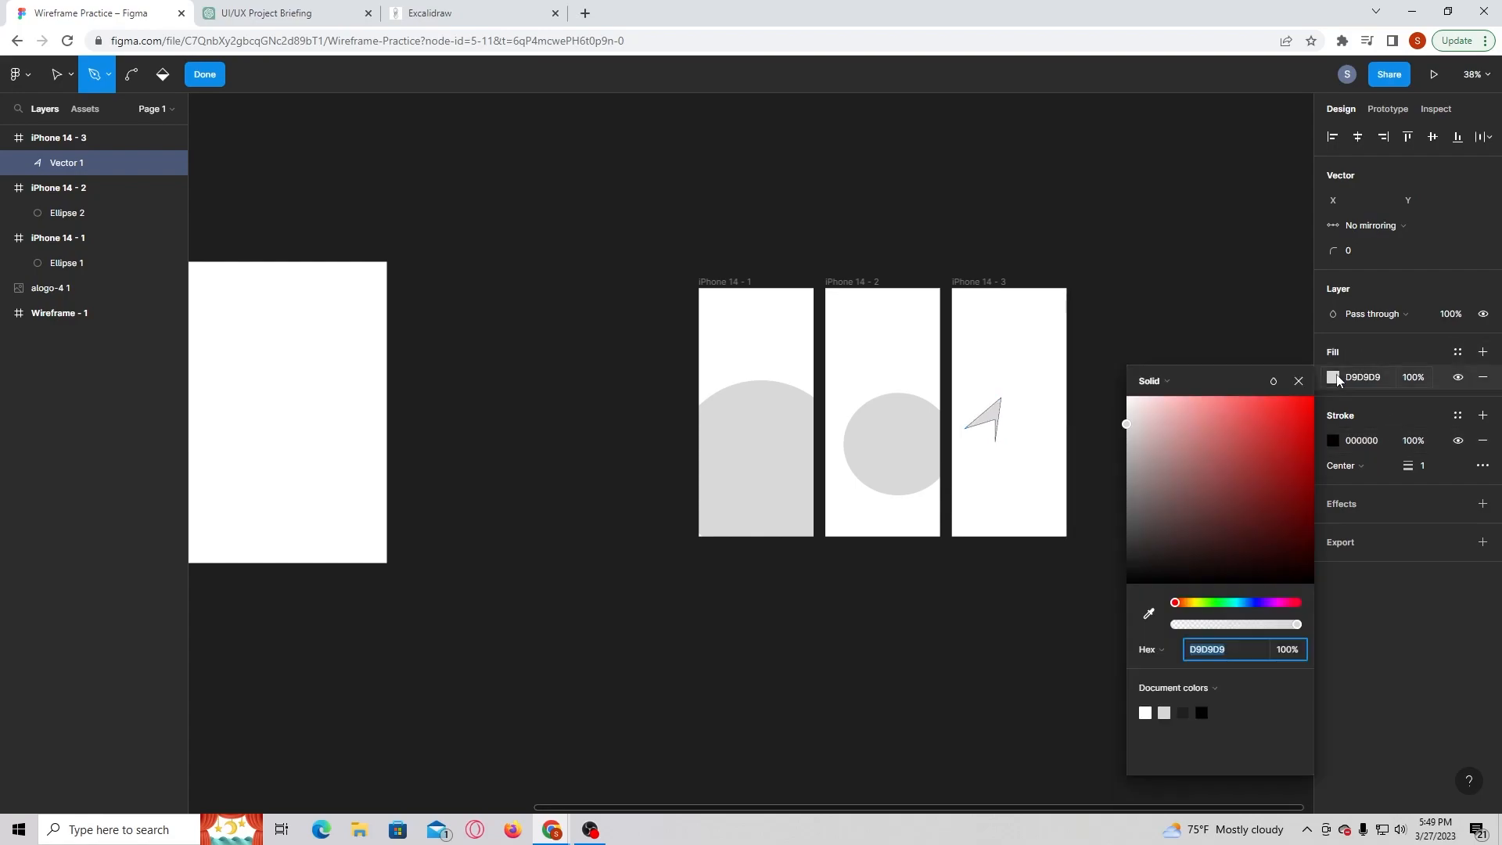
left_click_drag(1208, 475, 1101, 617)
left_click_drag(1168, 262, 1191, 286)
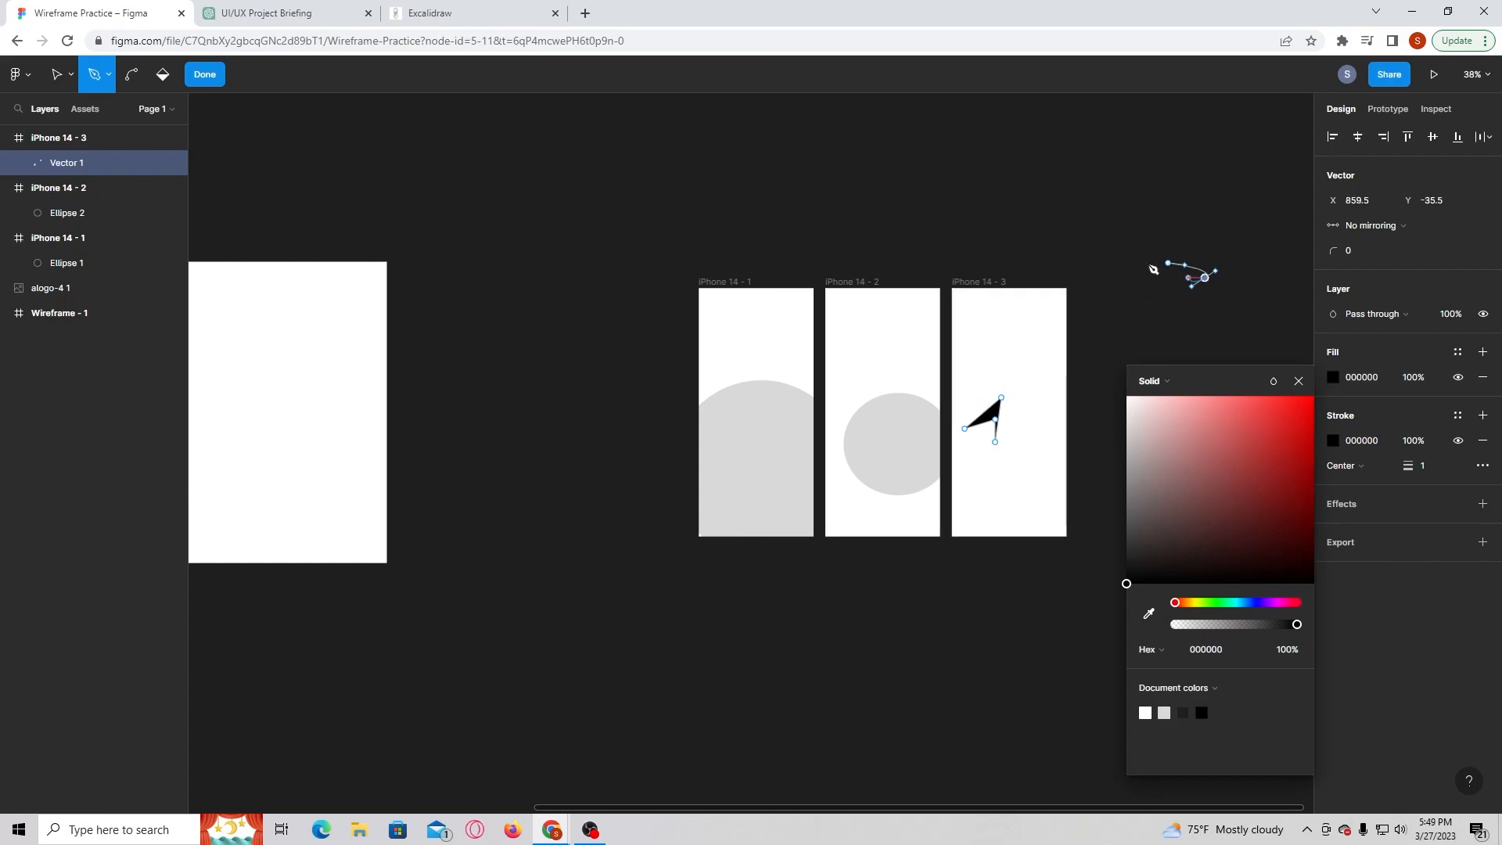
right_click(1073, 182)
left_click(1242, 161)
key("ctrl+z")
key("ctrl+z")
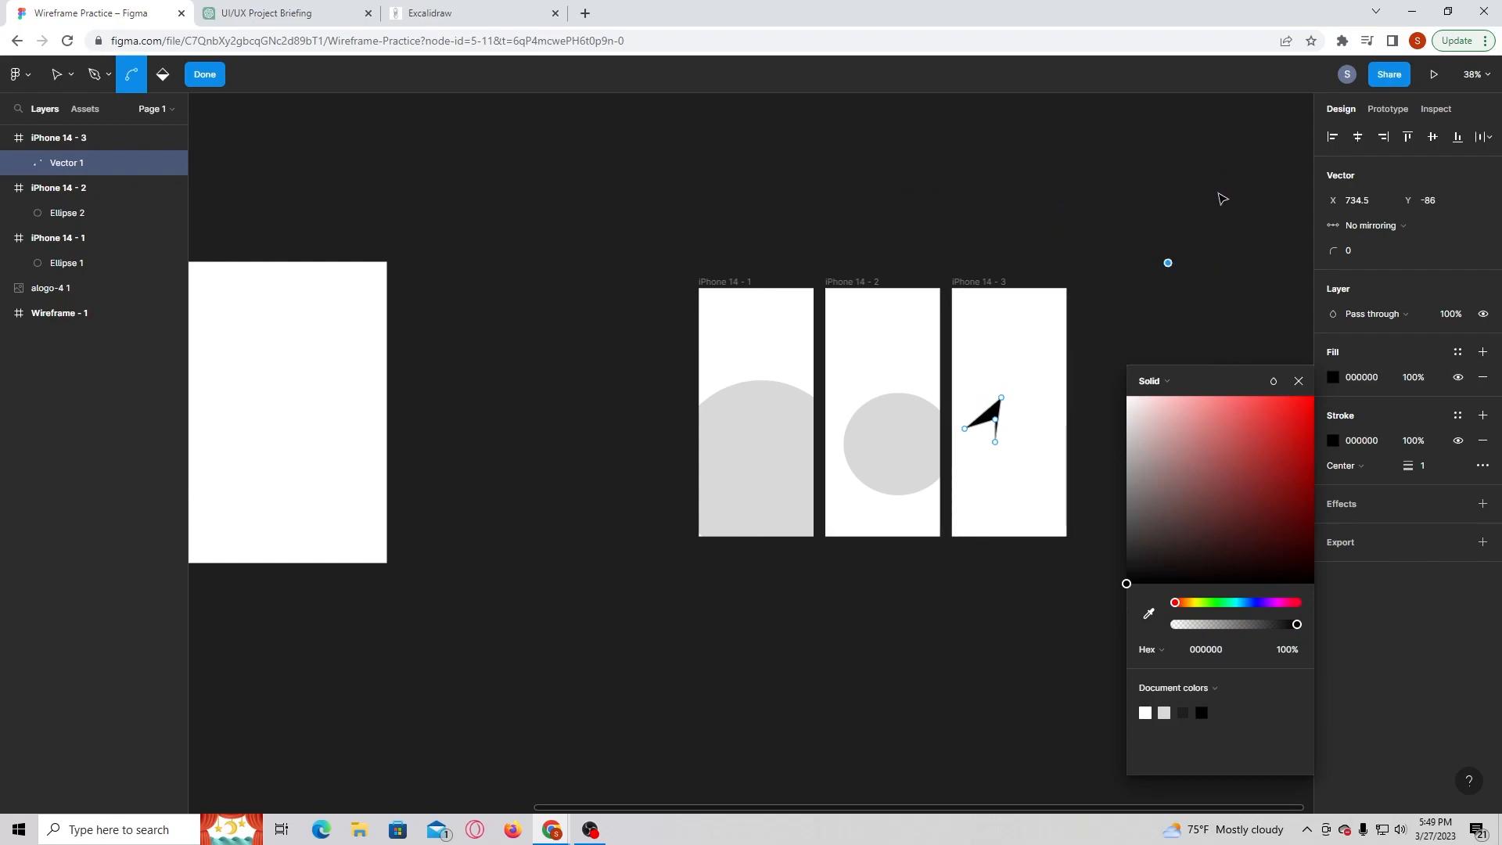
- Finish editing the arrowhead vector and draw a rectangle in the third phone frame
left_click(1298, 381)
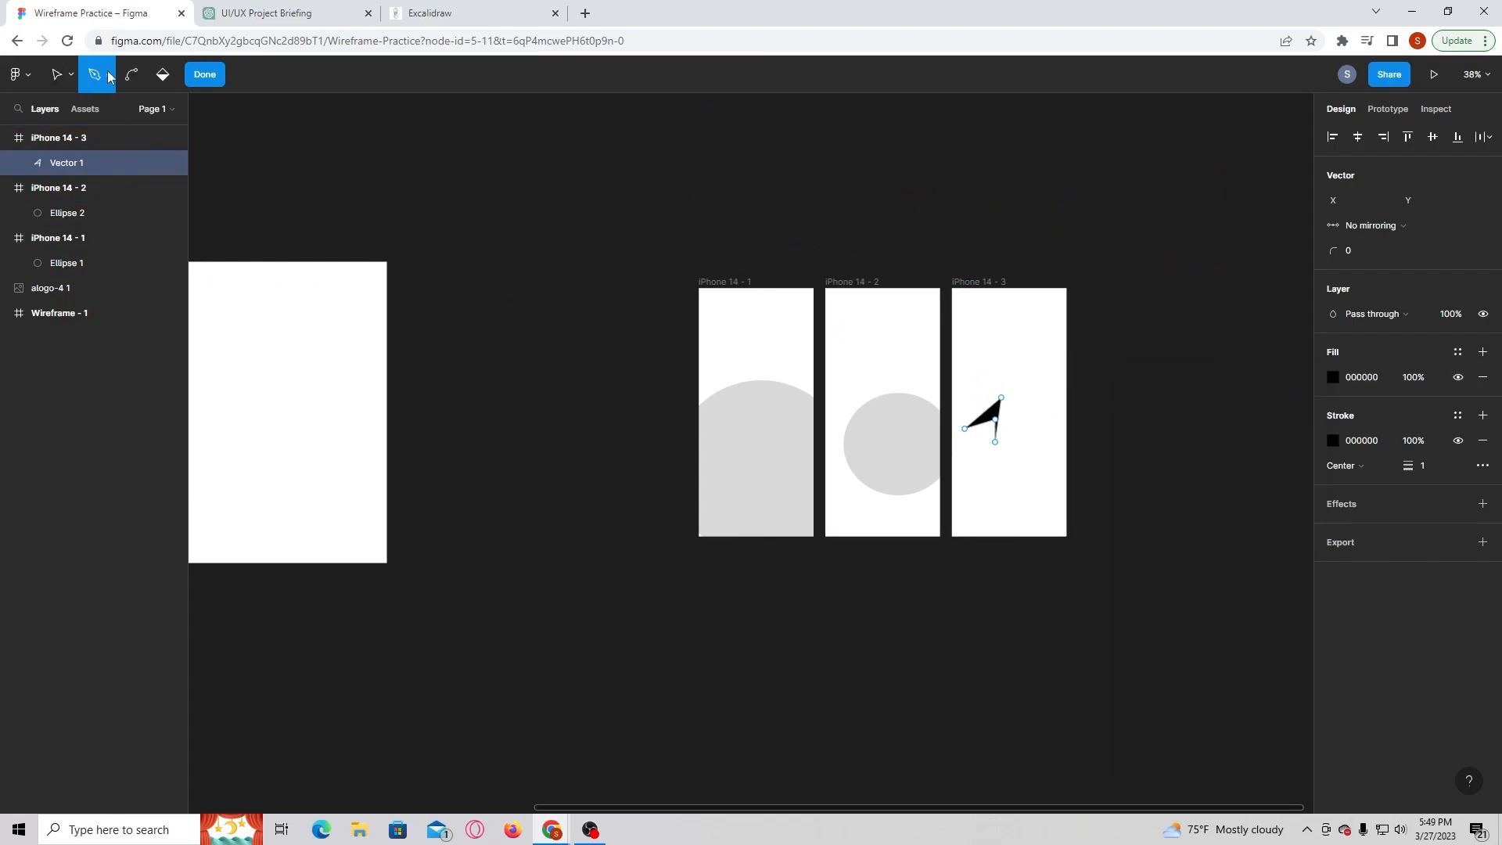
left_click(205, 74)
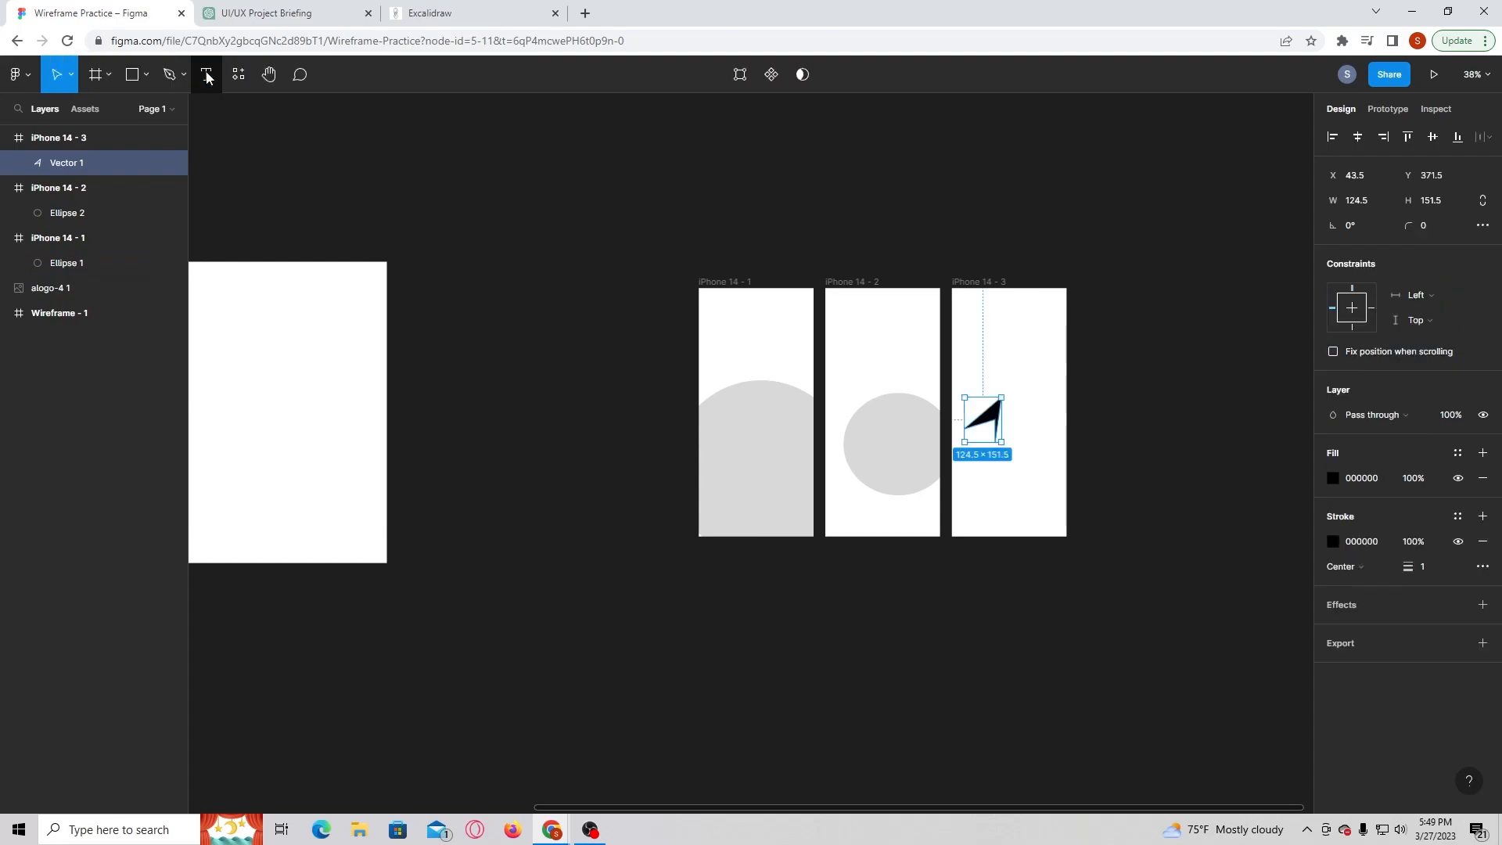
left_click(147, 77)
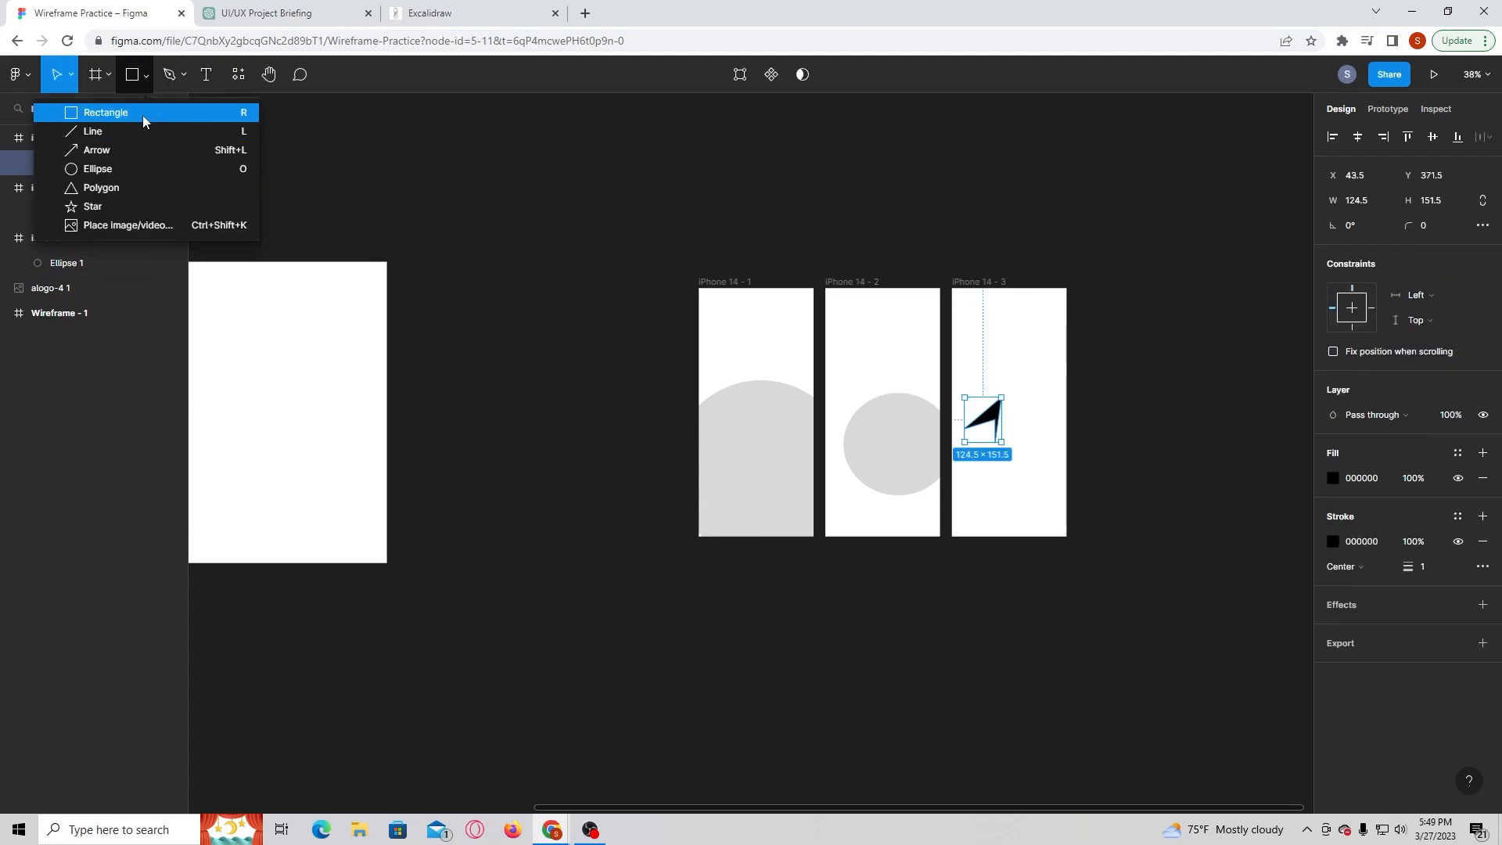
left_click(142, 115)
mouse_move(1025, 336)
left_mouse_down()
mouse_move(1084, 405)
mouse_move(1031, 503)
mouse_move(1036, 489)
mouse_move(1006, 482)
mouse_move(988, 407)
mouse_move(1013, 418)
mouse_move(1043, 374)
mouse_move(1050, 396)
left_mouse_up()
left_click(1114, 253)
- Arrange the third frame's shapes with the arrowhead near its right edge and the rectangle in its lower-left area
left_click(993, 424)
left_click_drag(1021, 446, 1003, 466)
mouse_move(1045, 404)
left_mouse_down()
mouse_move(1046, 417)
mouse_move(1048, 403)
left_mouse_up()
left_click(1141, 349)
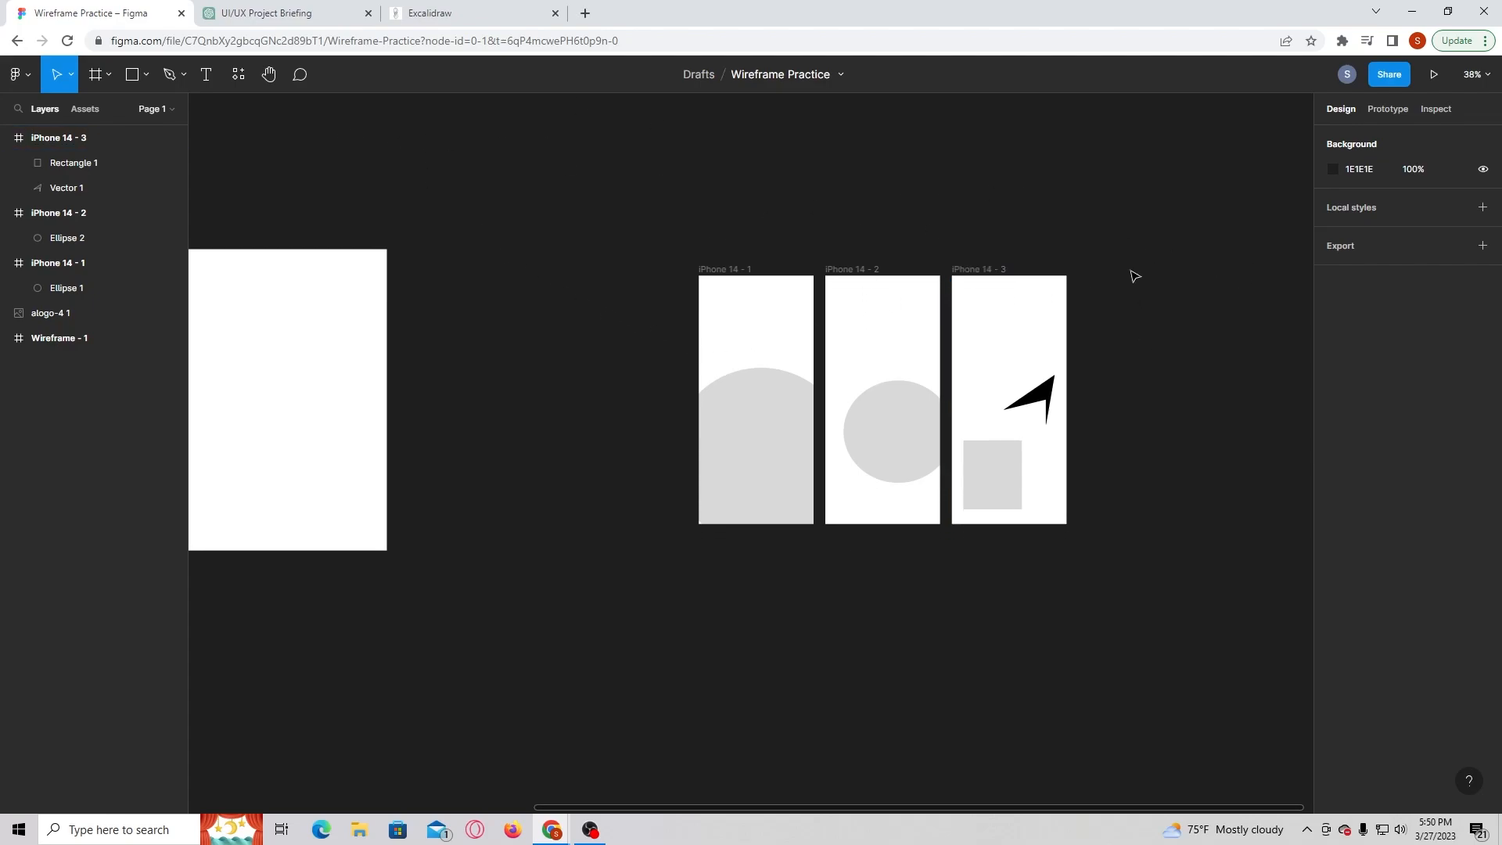
- Add the text "Mobile Development Company" above the ellipse in the first phone frame
scroll(1033, 332, "right", 5)
scroll(548, 333, "left", 3)
scroll(642, 336, "up", 3)
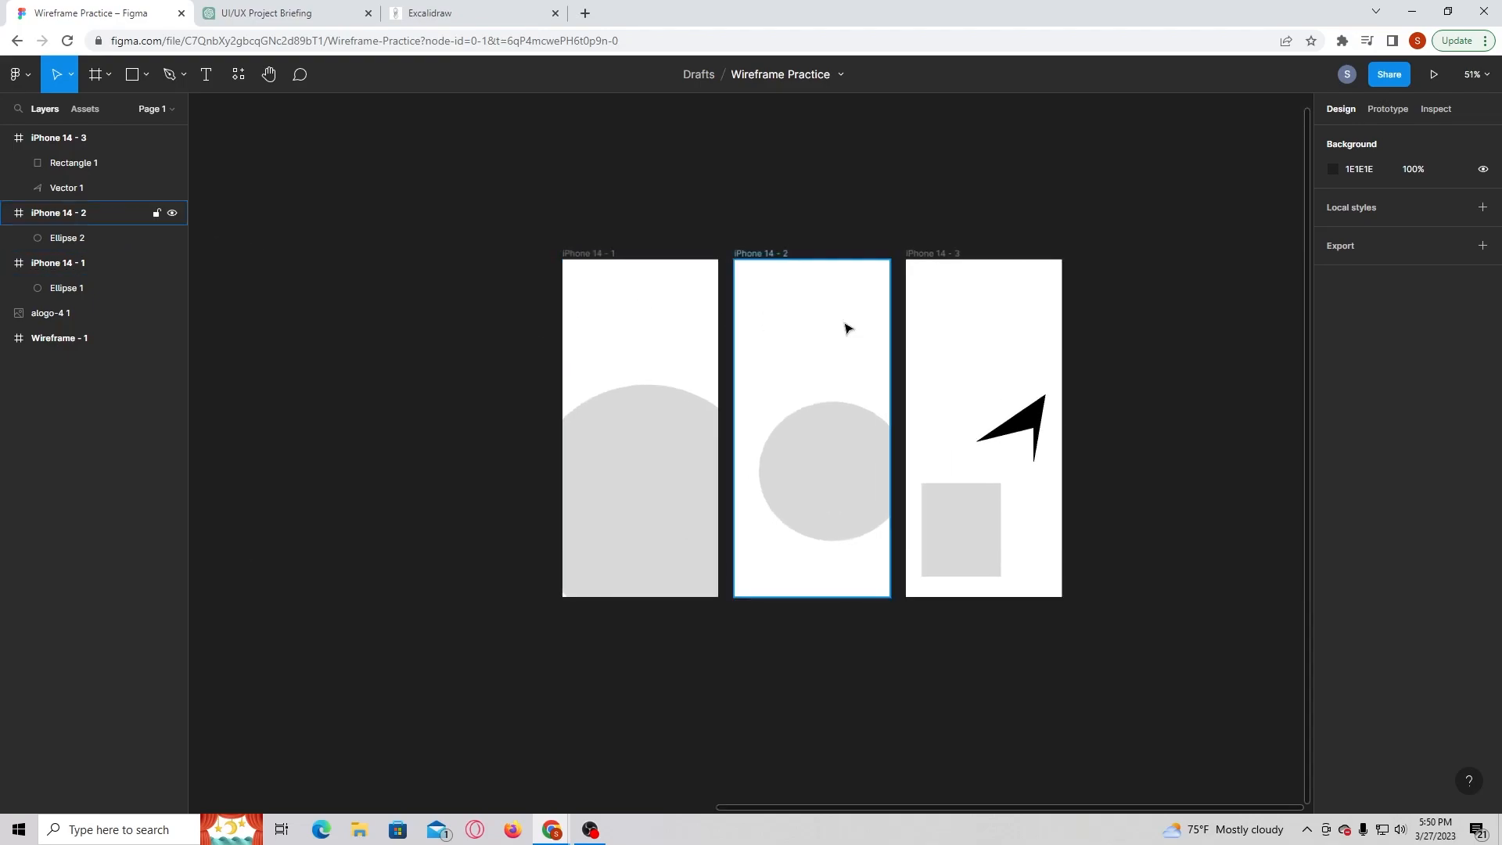
left_click(216, 78)
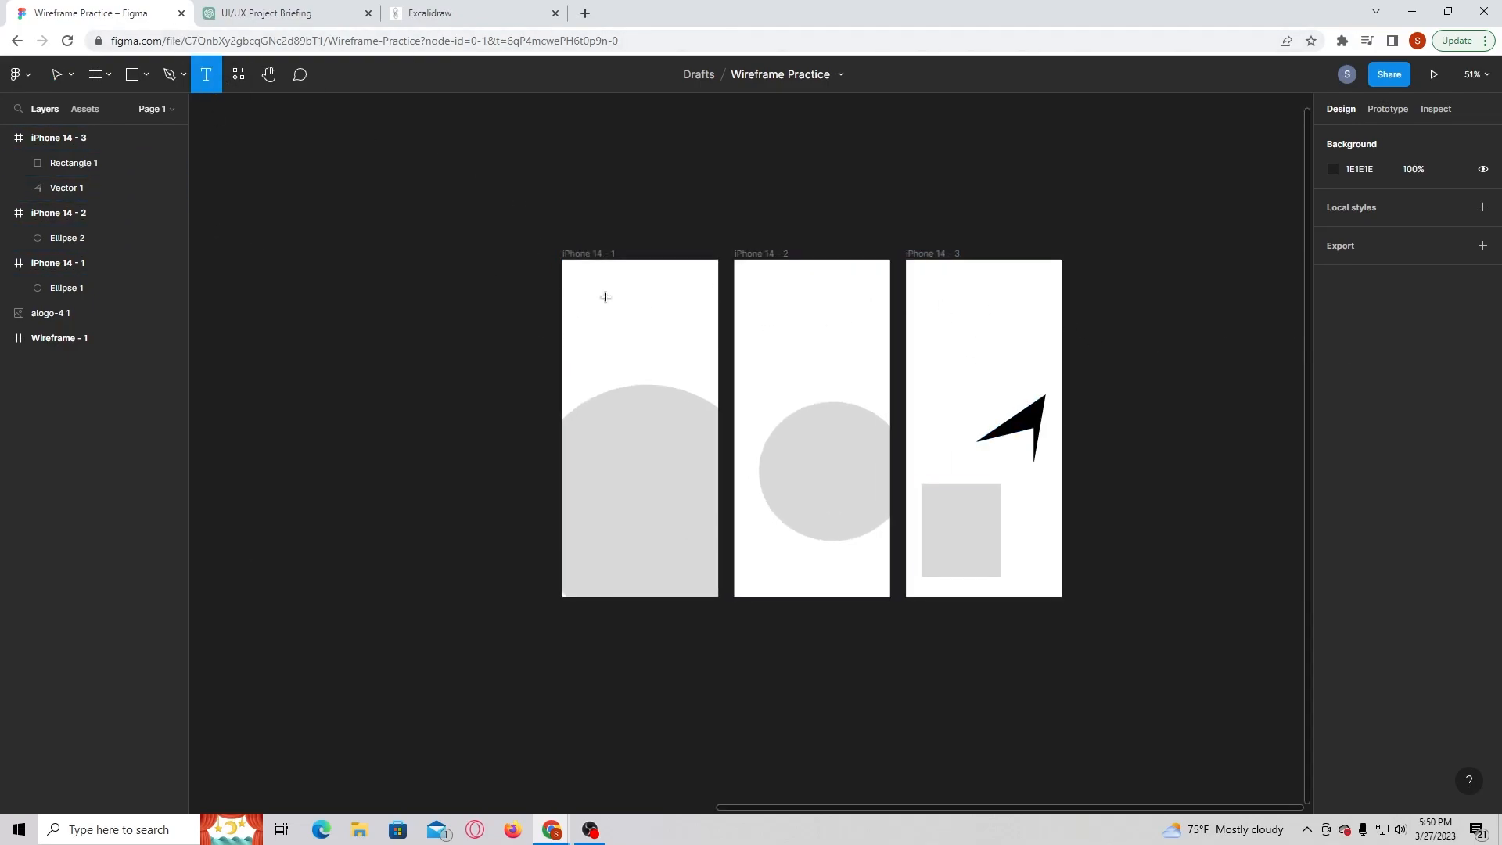
left_click(634, 322)
type("M")
key("Escape")
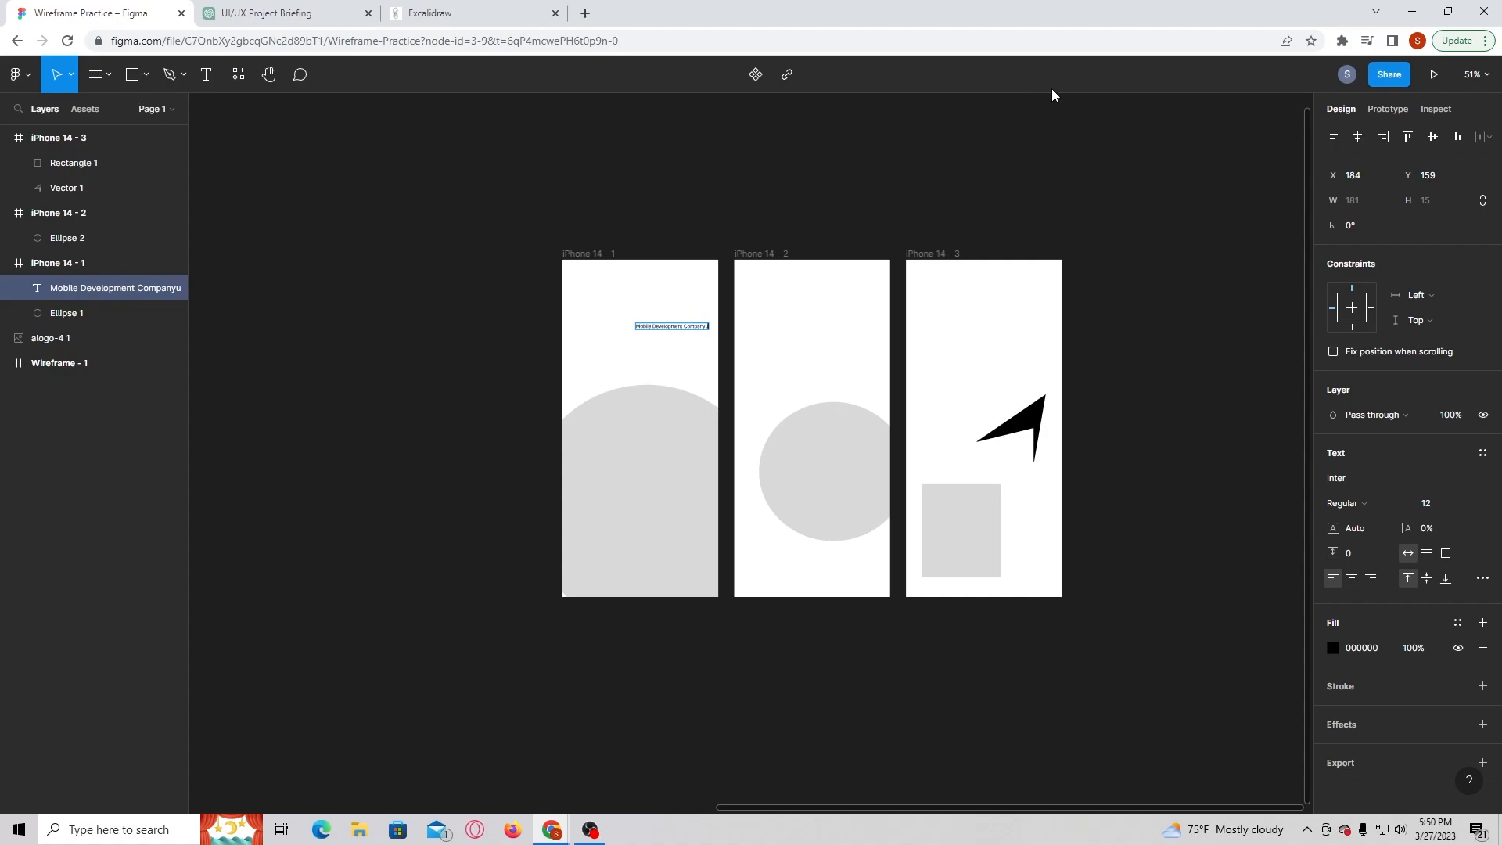
- Set the heading's font size to 24 and move it so the whole line fits inside the first frame
left_click(1470, 504)
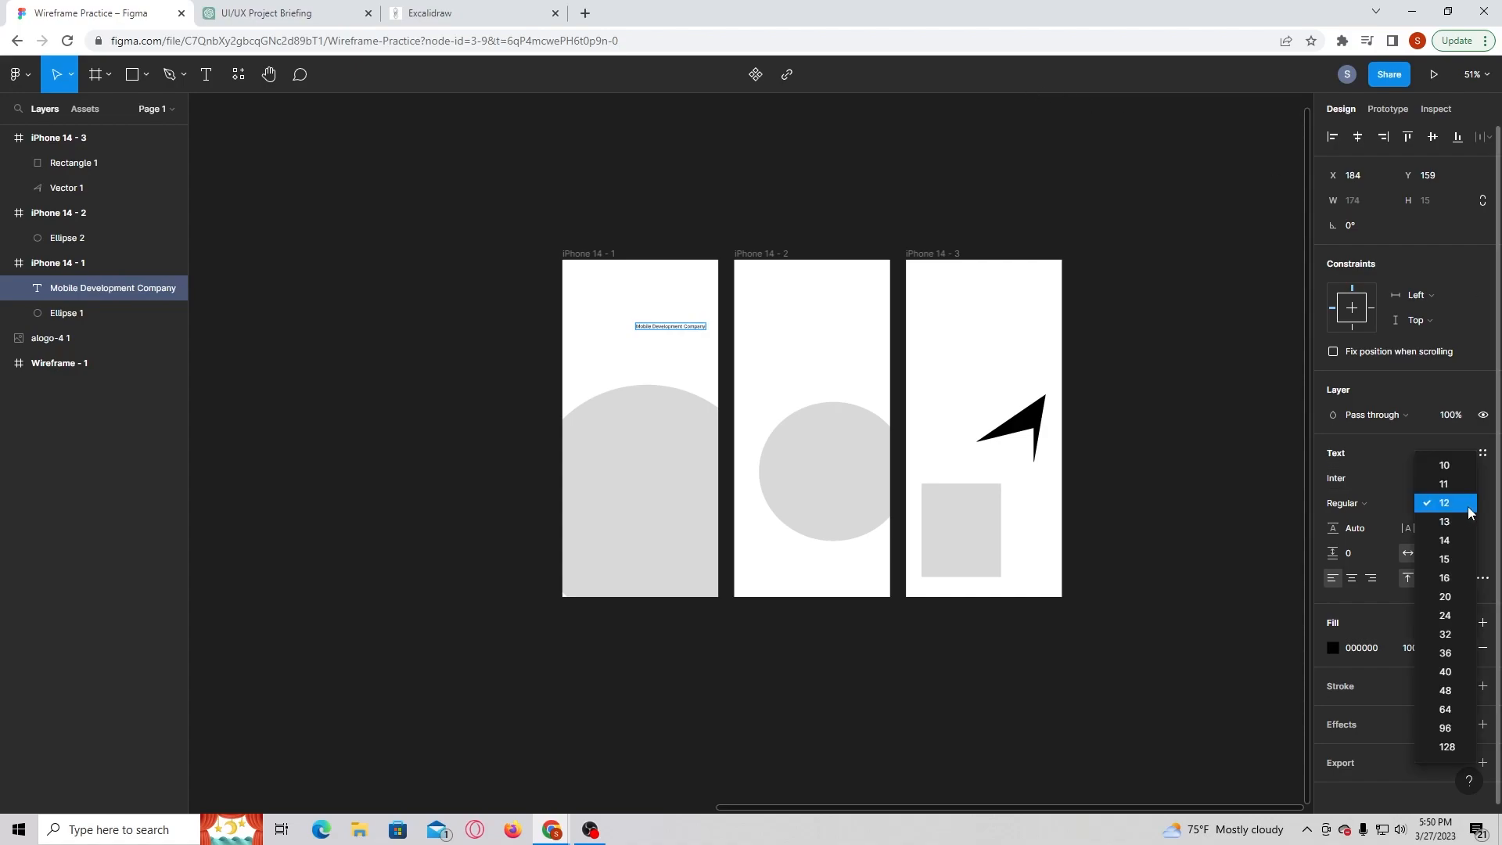
left_click(1455, 615)
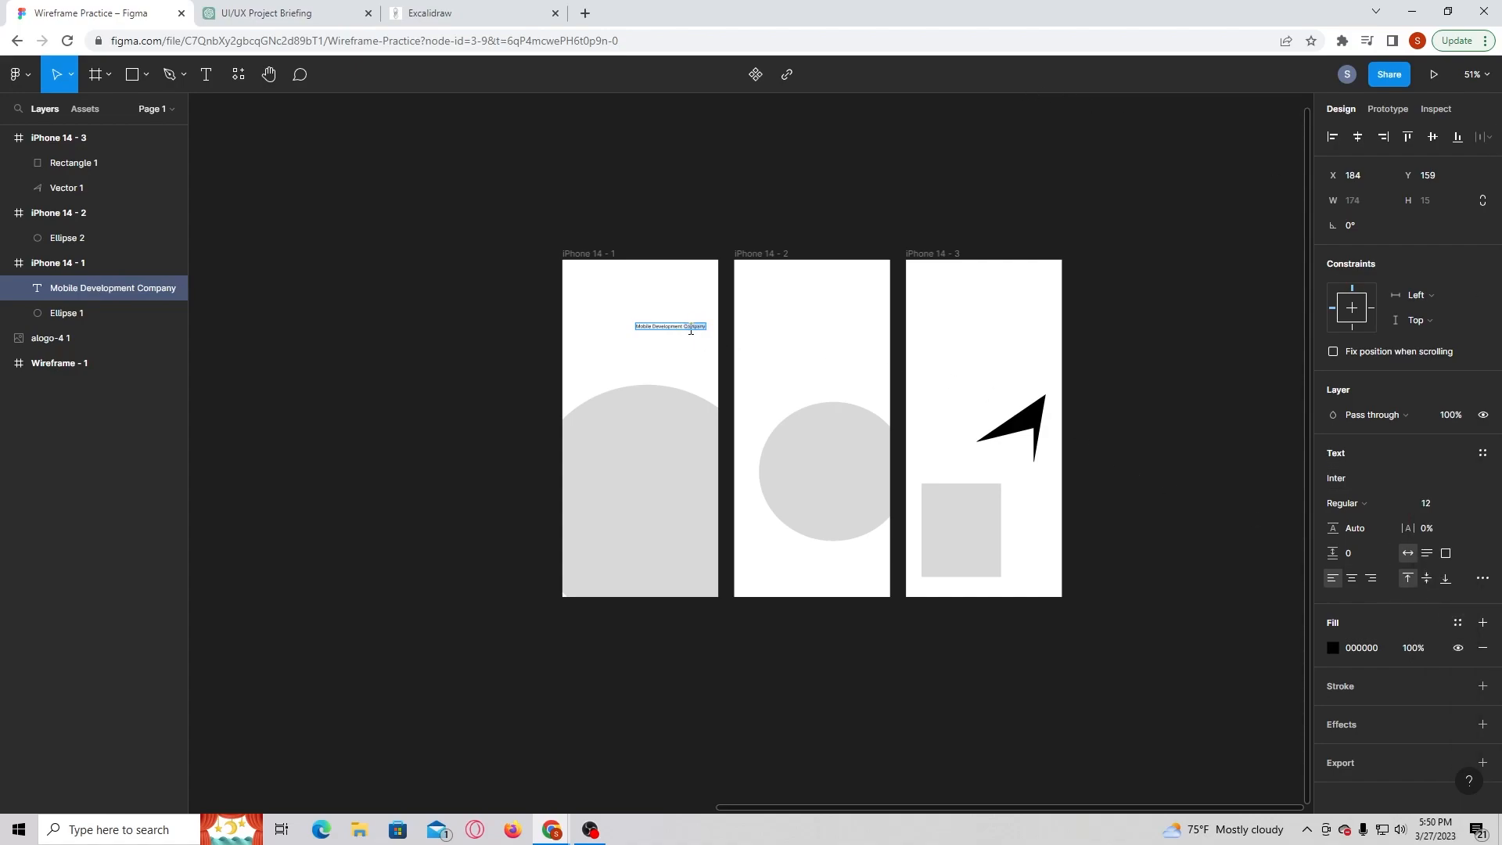
left_click(1467, 505)
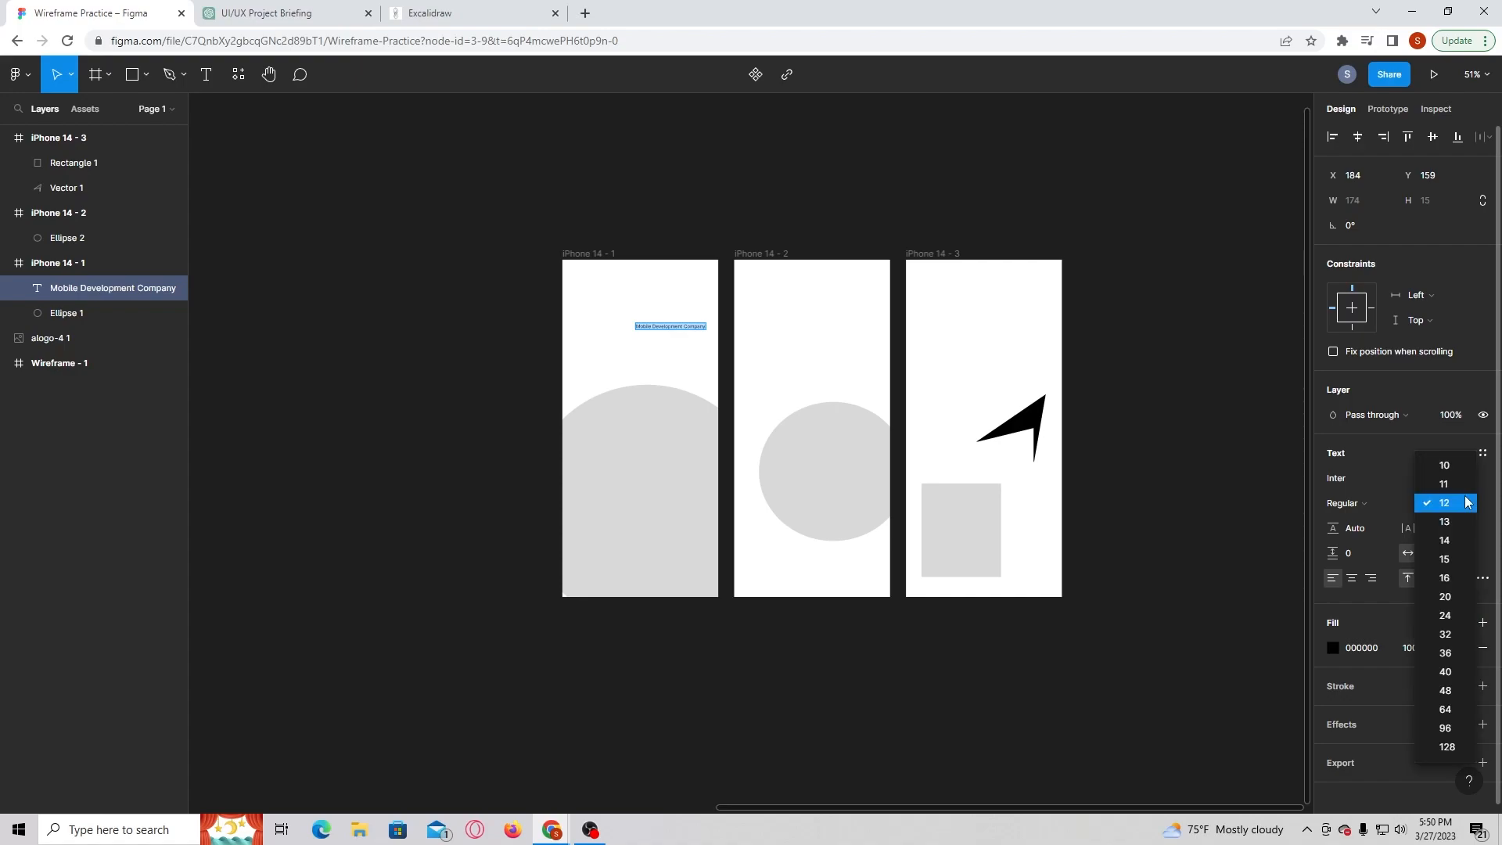
left_click(1455, 615)
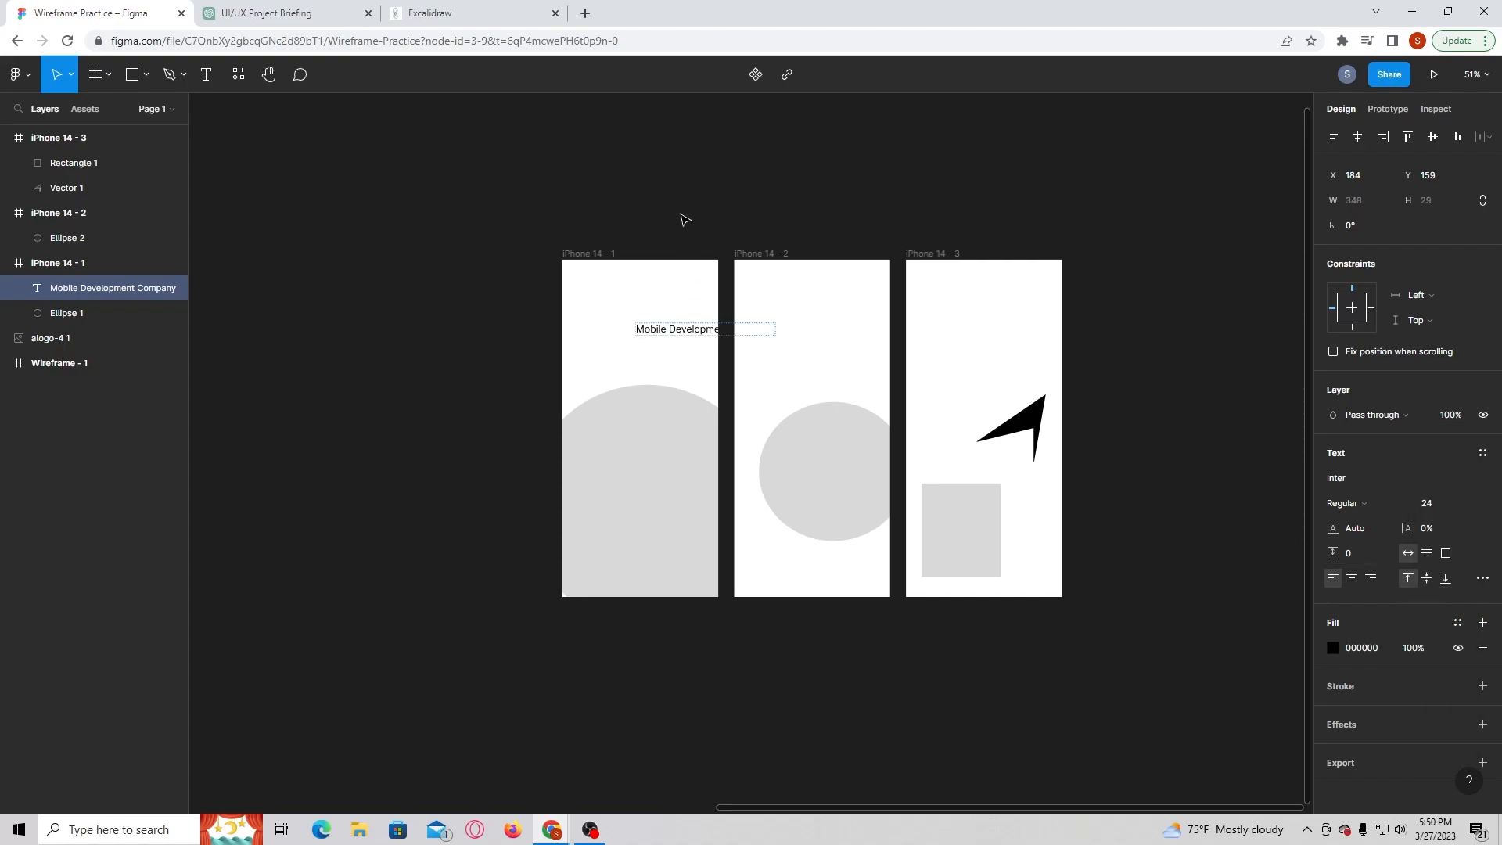
left_click_drag(688, 329, 608, 343)
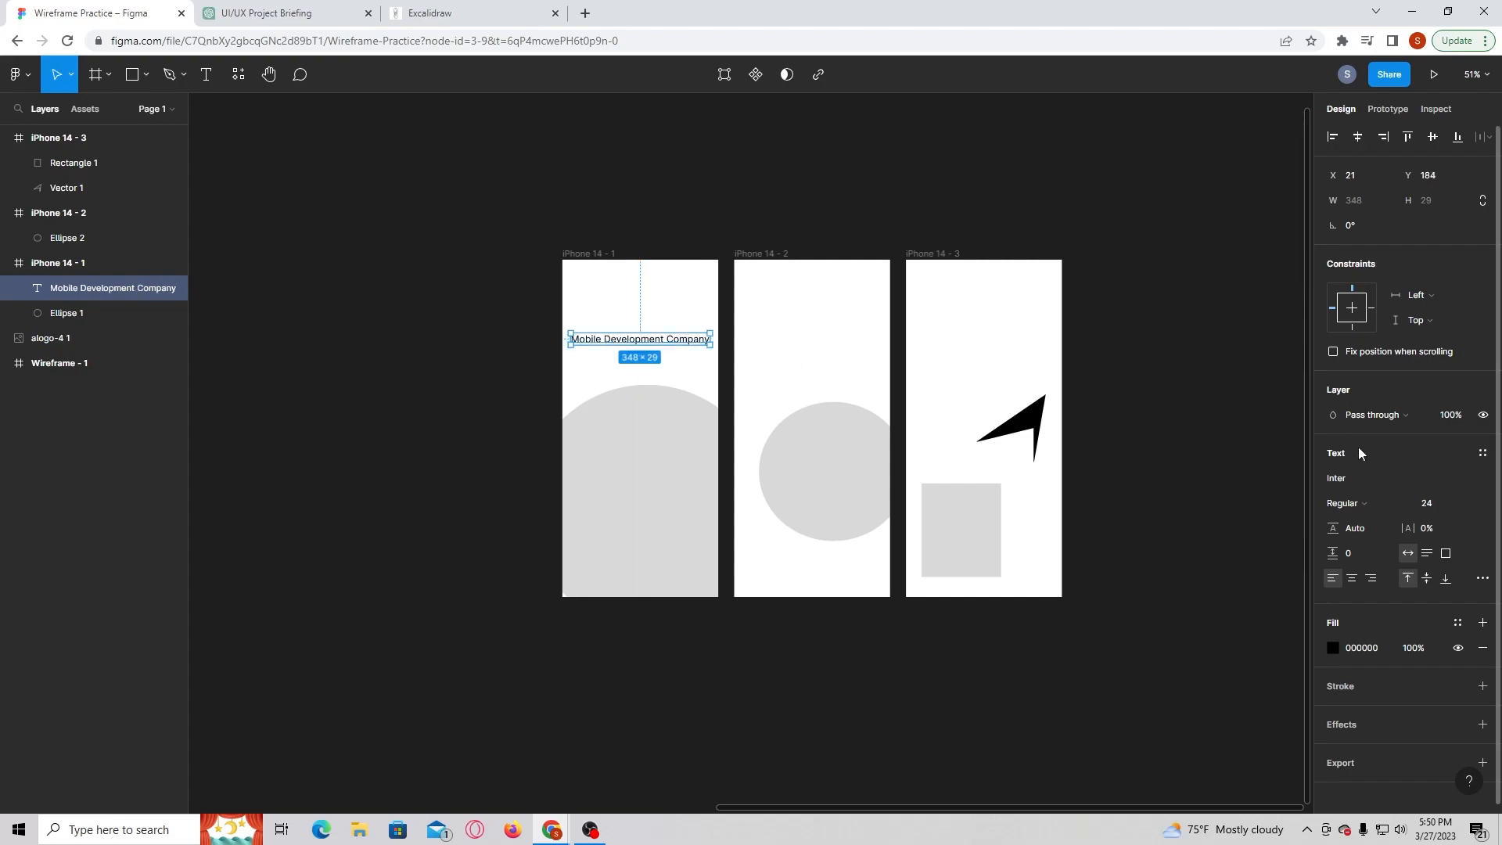
- Change the heading's font to IBM Plex Sans Condensed SemiBold and shift it slightly right and up, to about X 58, Y 176
left_click(1485, 482)
scroll(1416, 469, "up", 5)
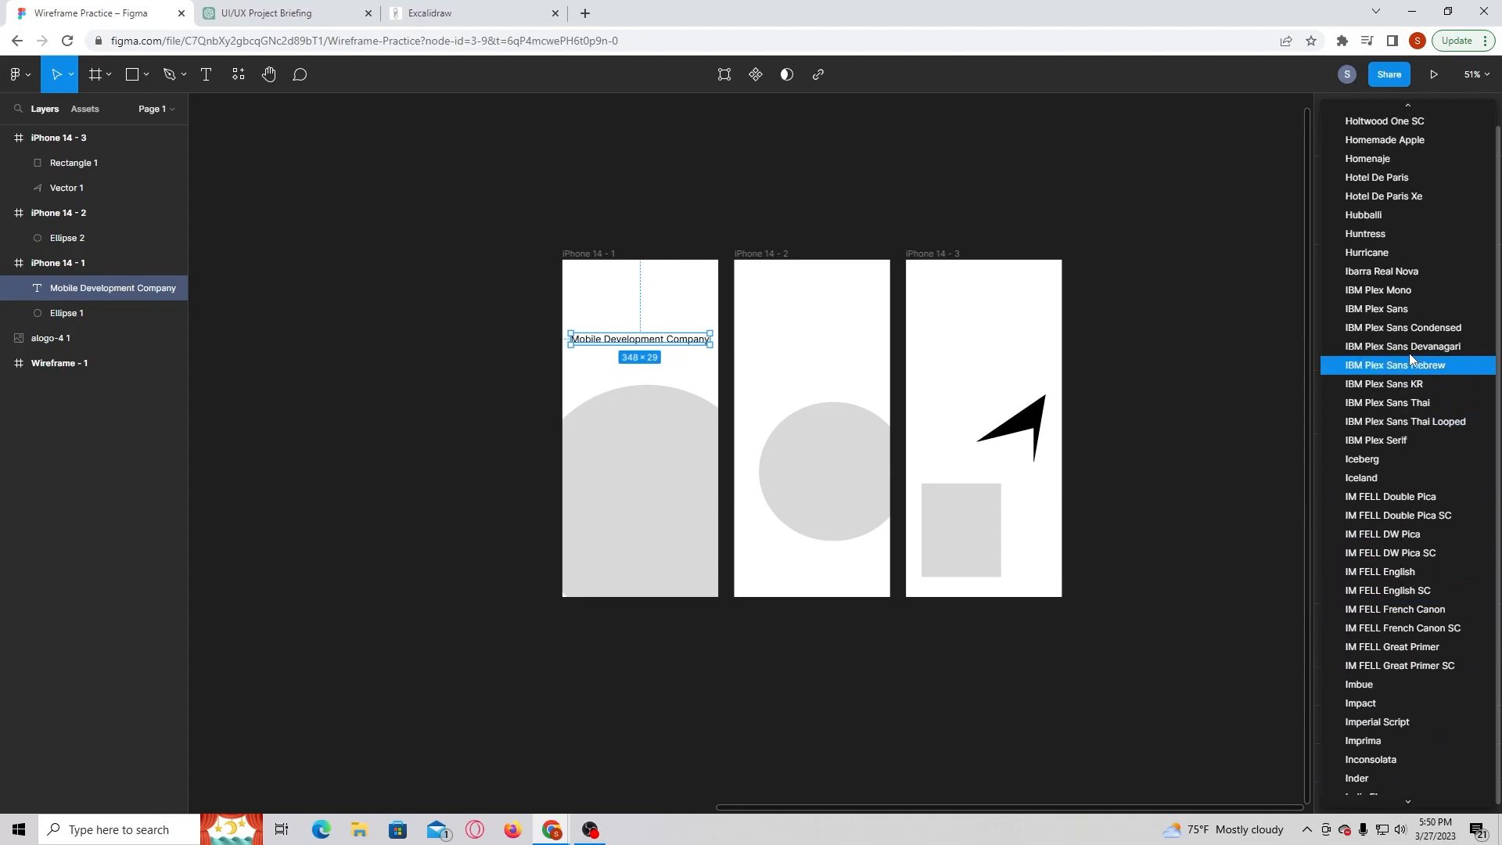
left_click(1428, 328)
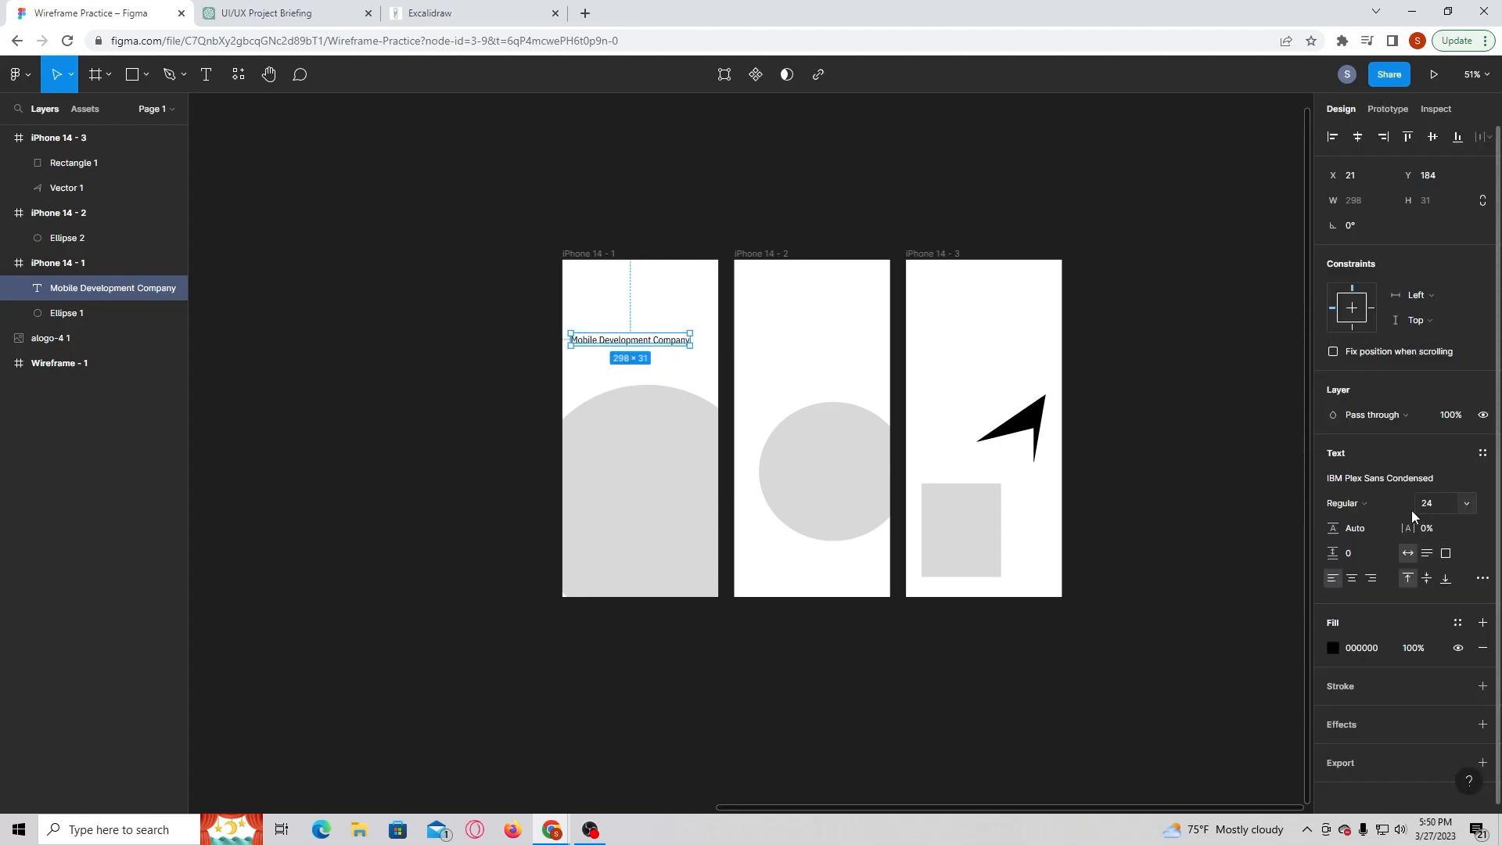
left_click(1364, 503)
left_click_drag(645, 350, 667, 342)
left_click(814, 342)
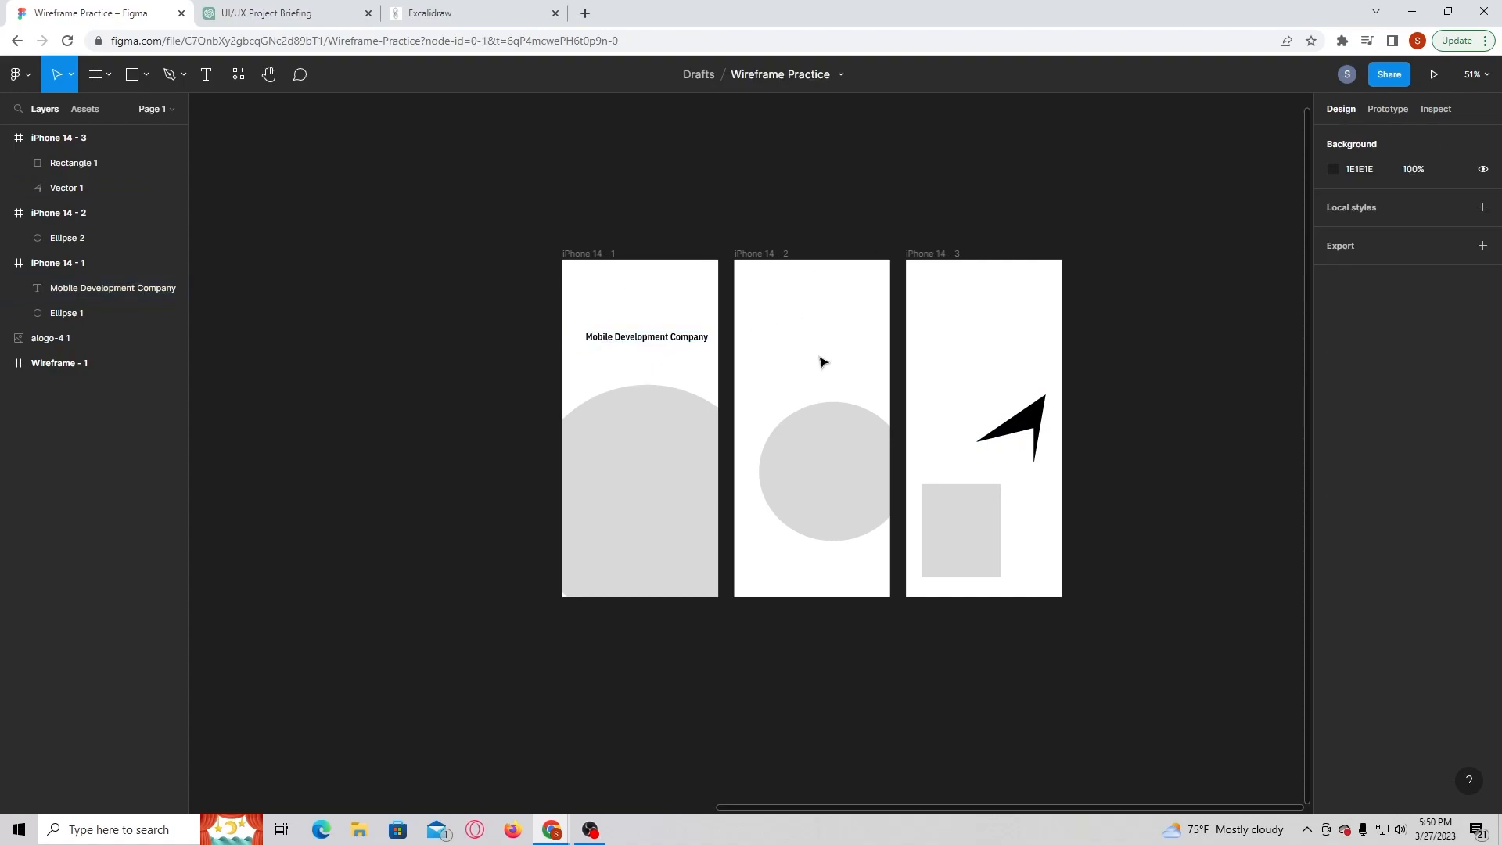
left_click(644, 344)
scroll(587, 360, "up", 5)
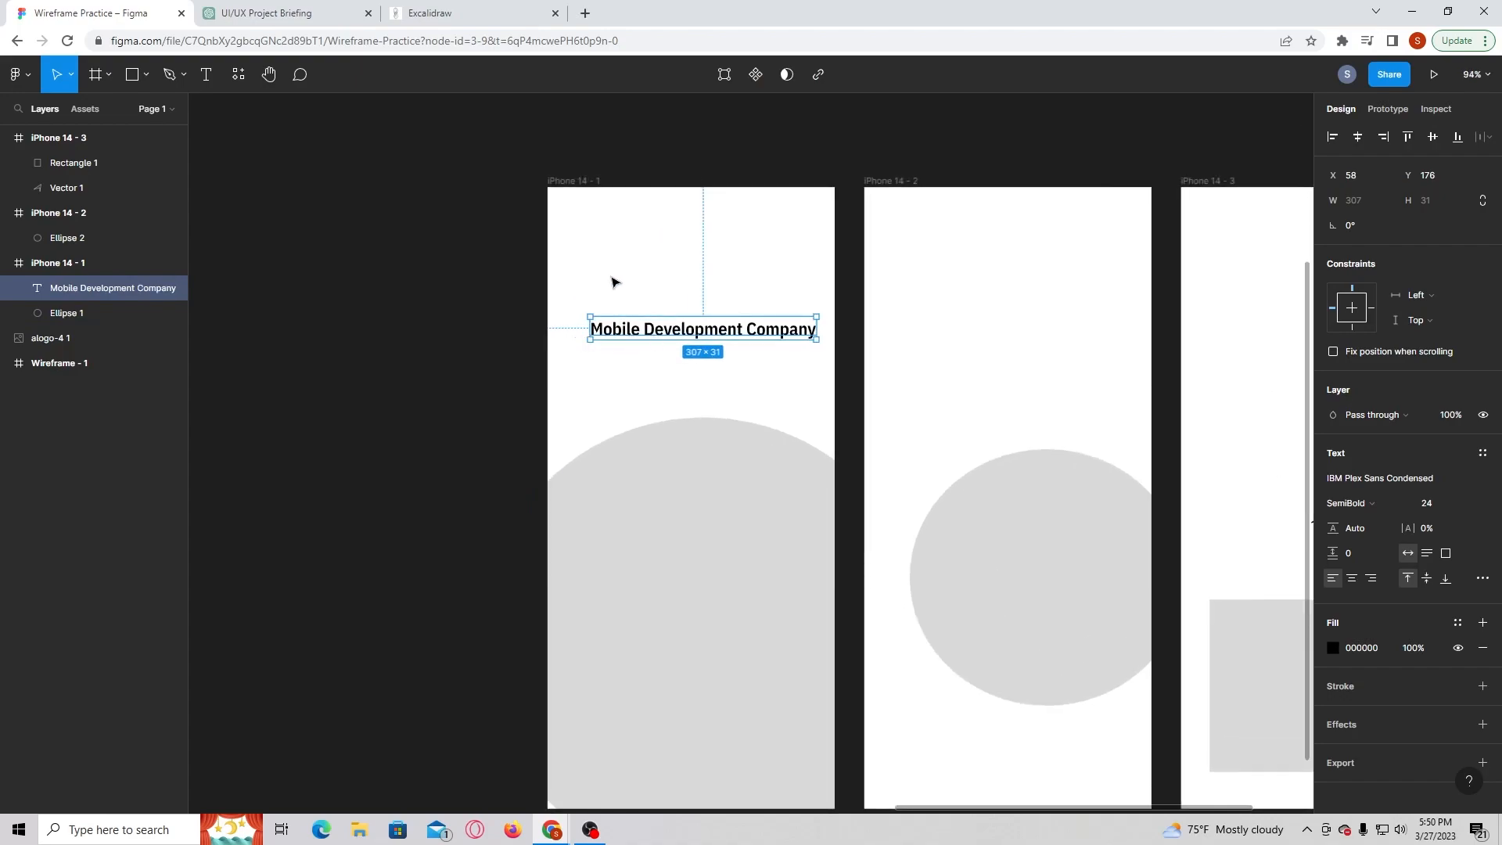
- Scale the ALOGO image down to about 131 × 90 and place it in the first phone frame's upper-left corner at X 0, Y 0
scroll(613, 284, "down", 10)
scroll(344, 247, "left", 5)
left_click_drag(528, 231, 874, 274)
scroll(900, 270, "up", 8)
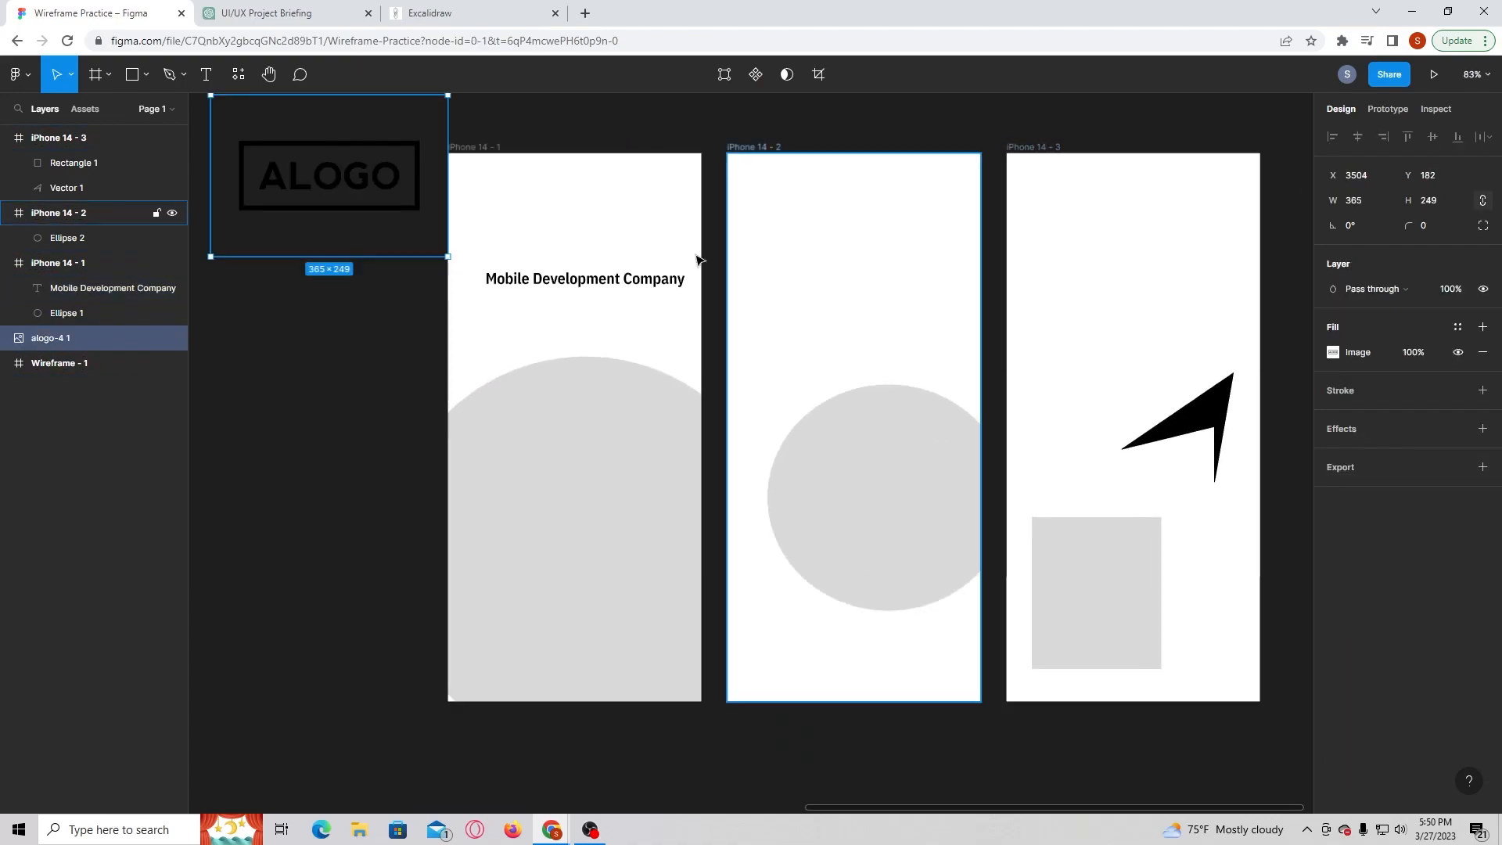
left_click_drag(447, 256, 516, 200)
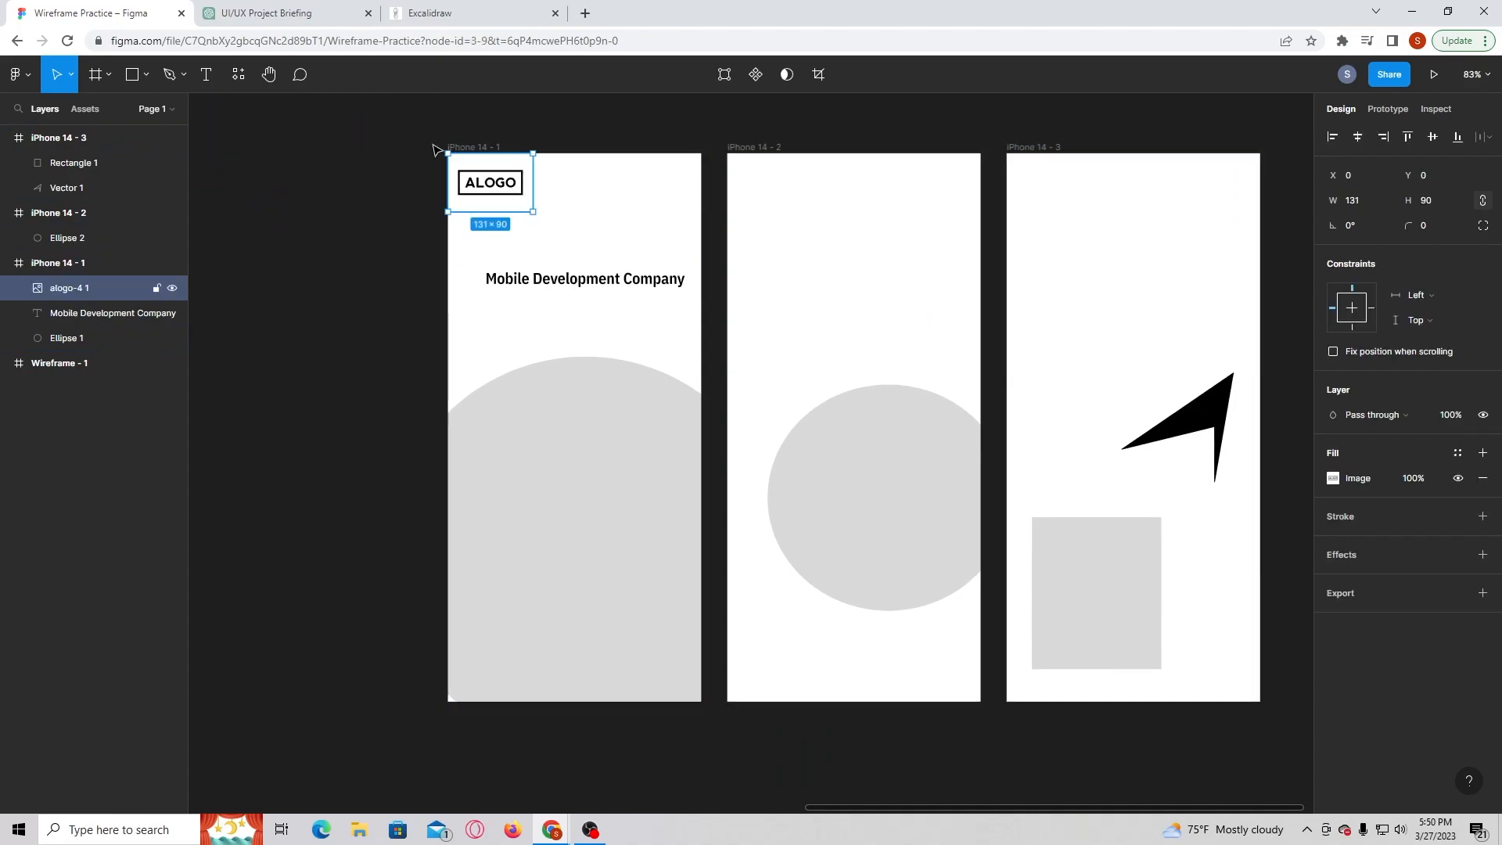
left_click(671, 313)
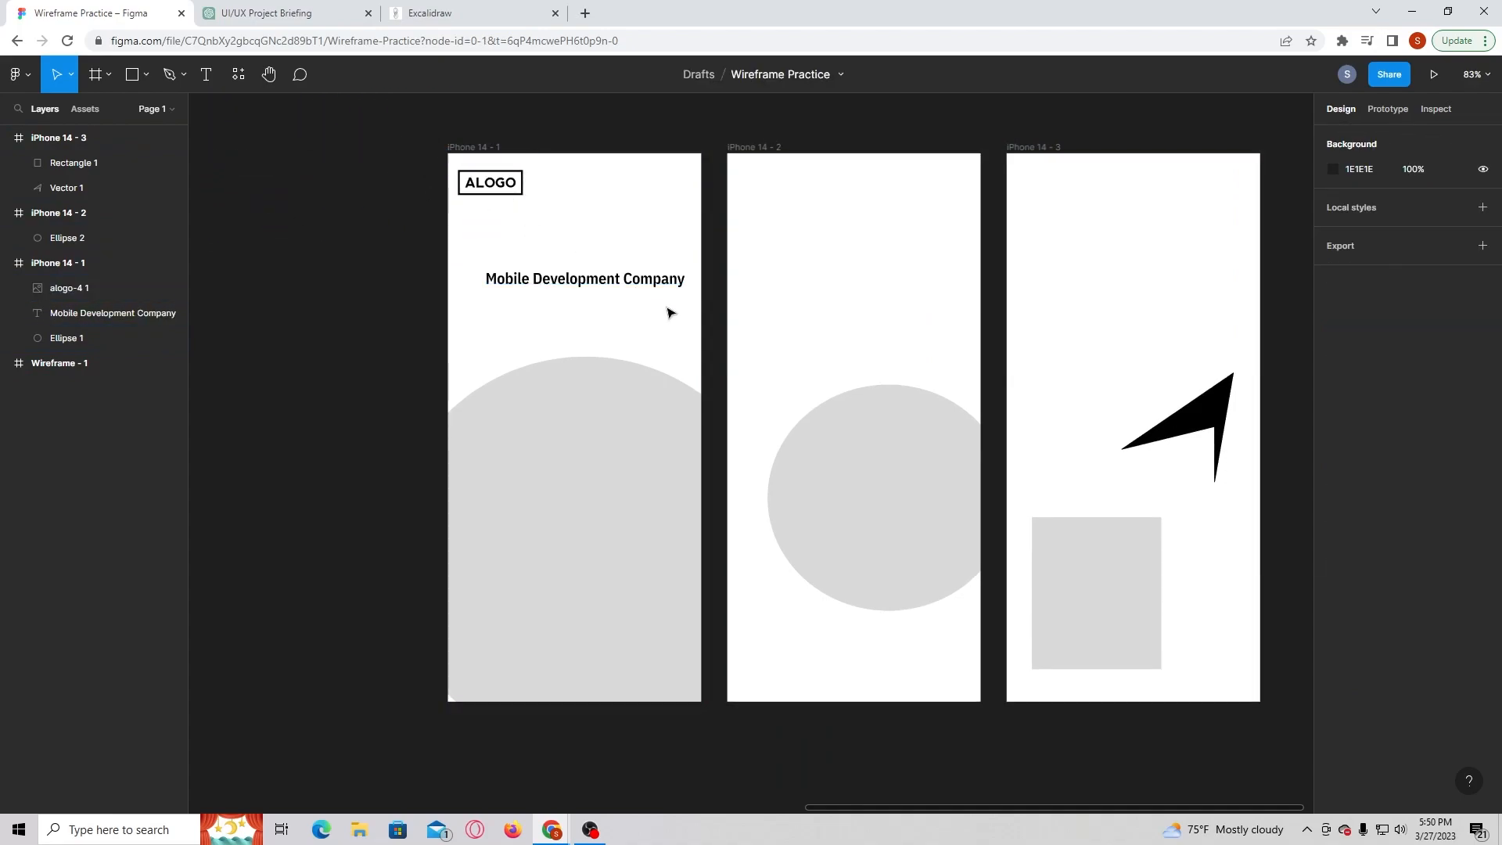
- Search the web for "hamburger menu fa" in a new browser tab and show the image results
left_click(585, 14)
type("hambur")
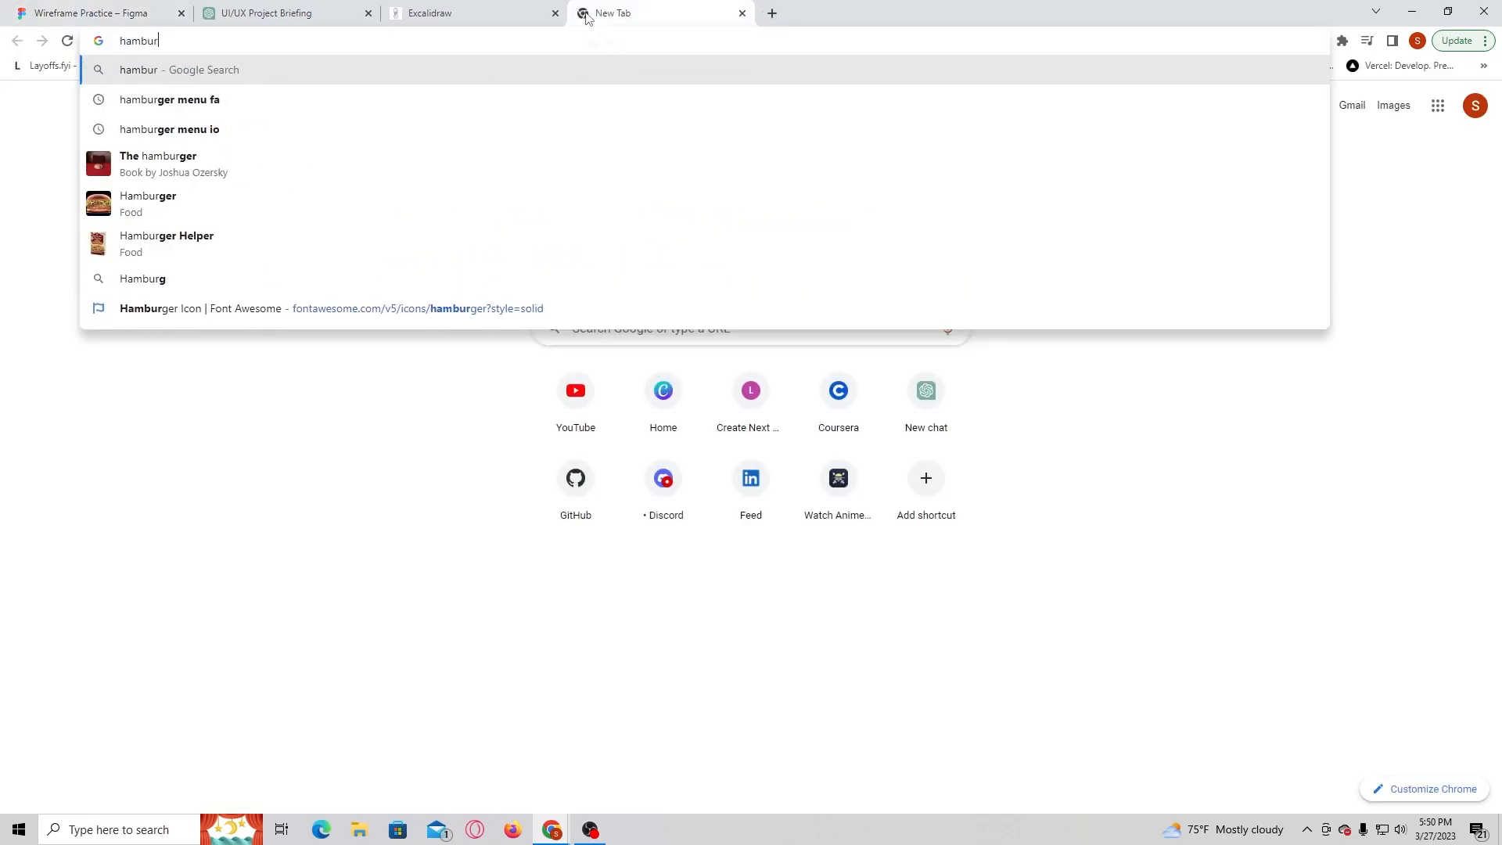
type("ger menu ")
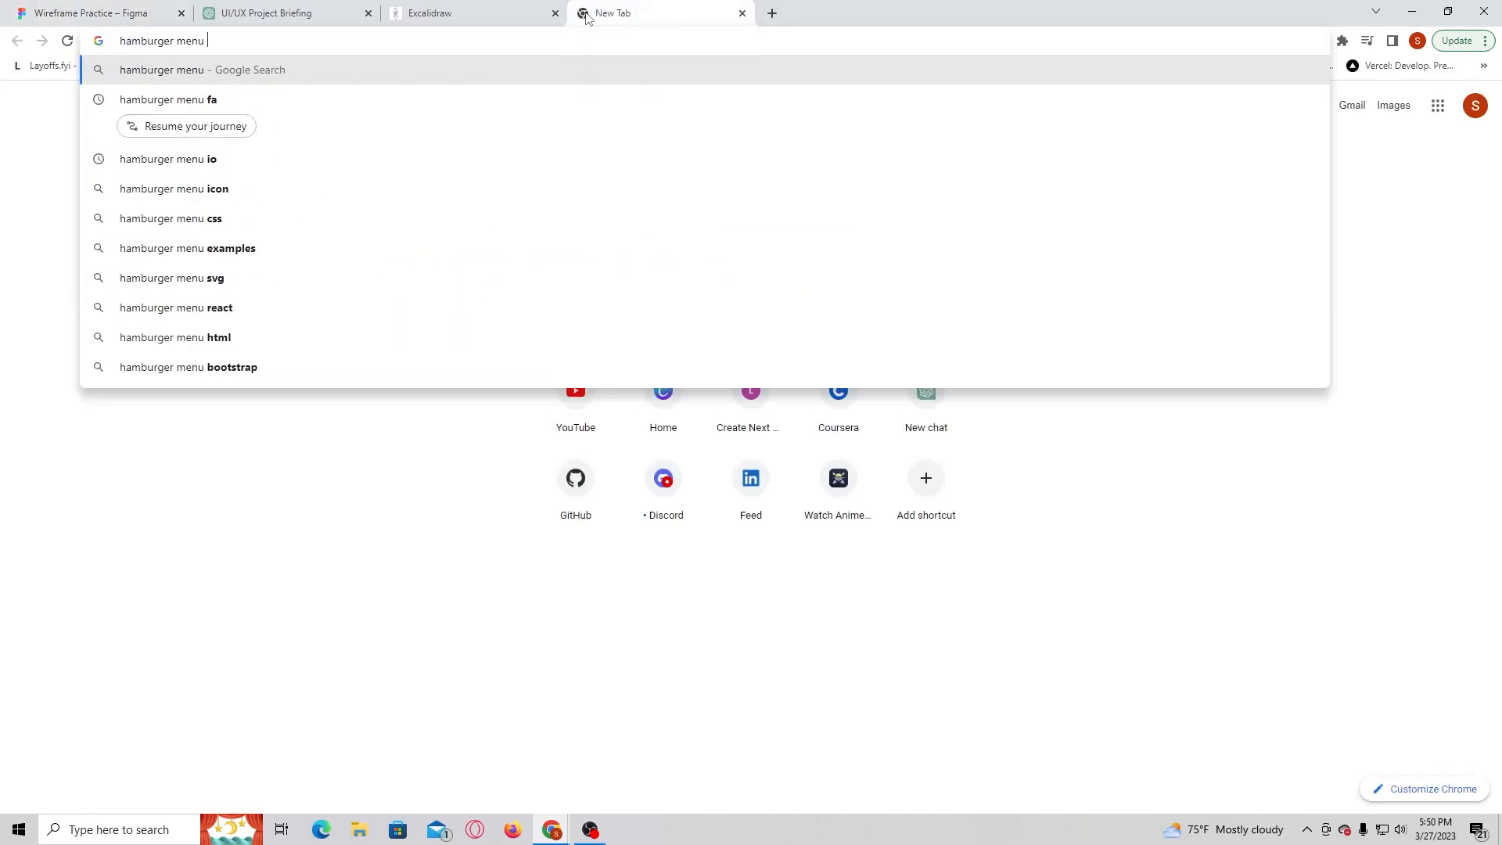
type("fa")
key("Return")
left_click(223, 149)
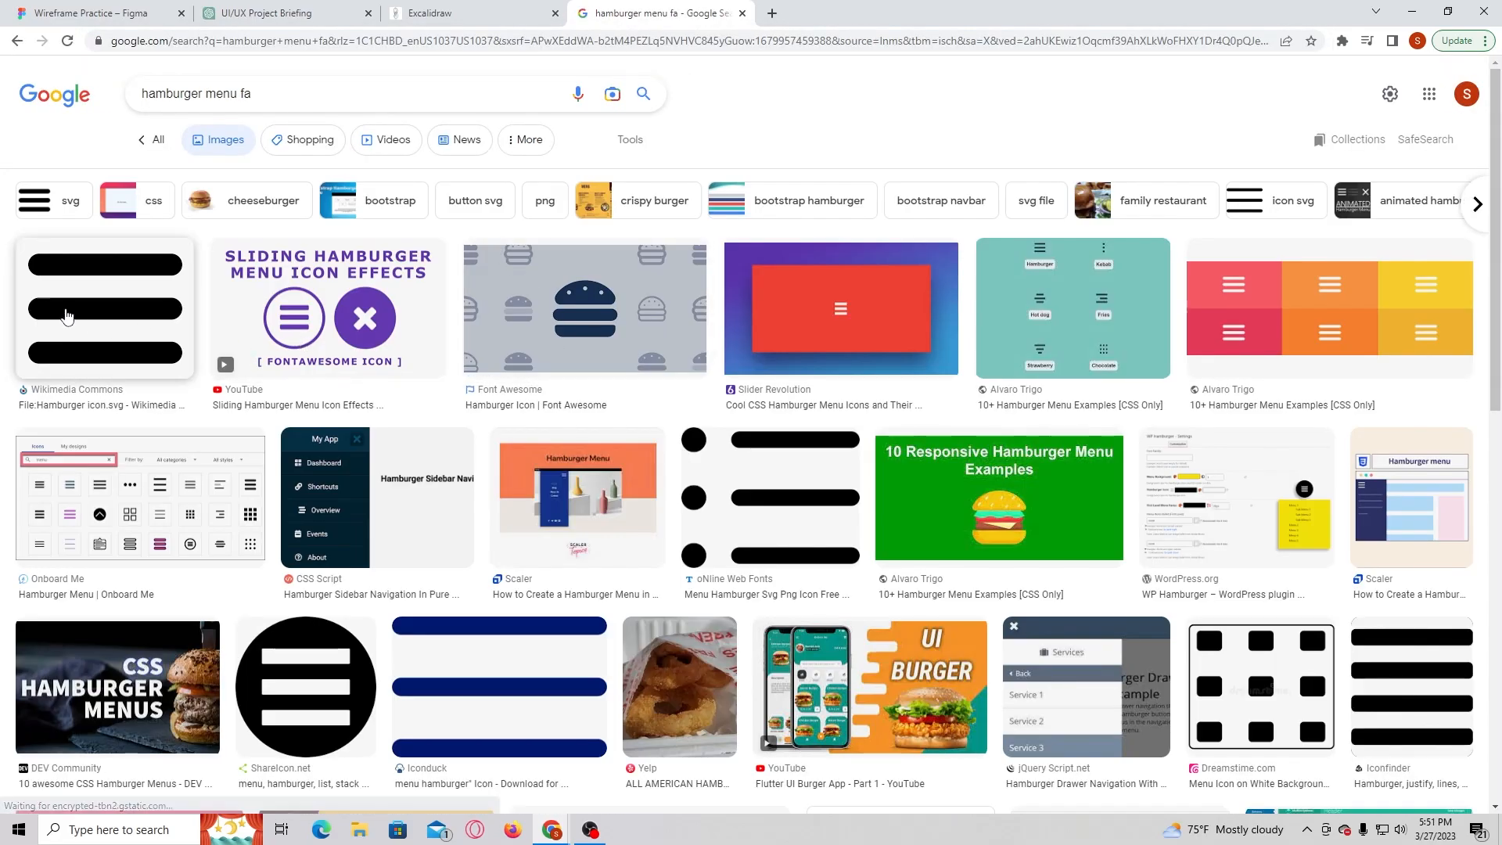
- Save the Wikimedia Commons hamburger icon to the AI folder as the PNG image Hamburger_icon.svg
left_click(67, 308)
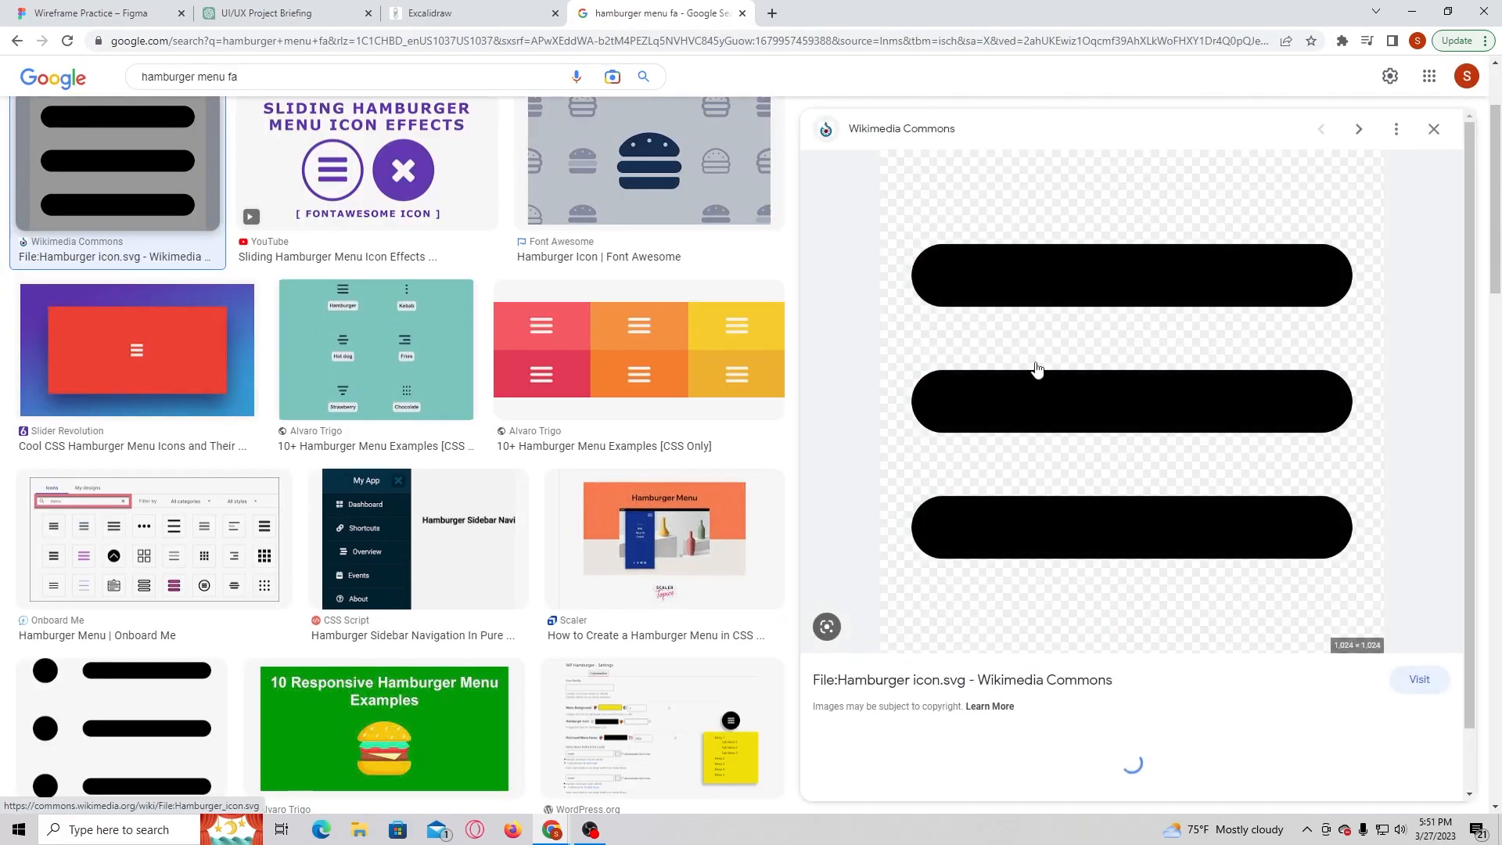
right_click(1056, 365)
left_click(1096, 537)
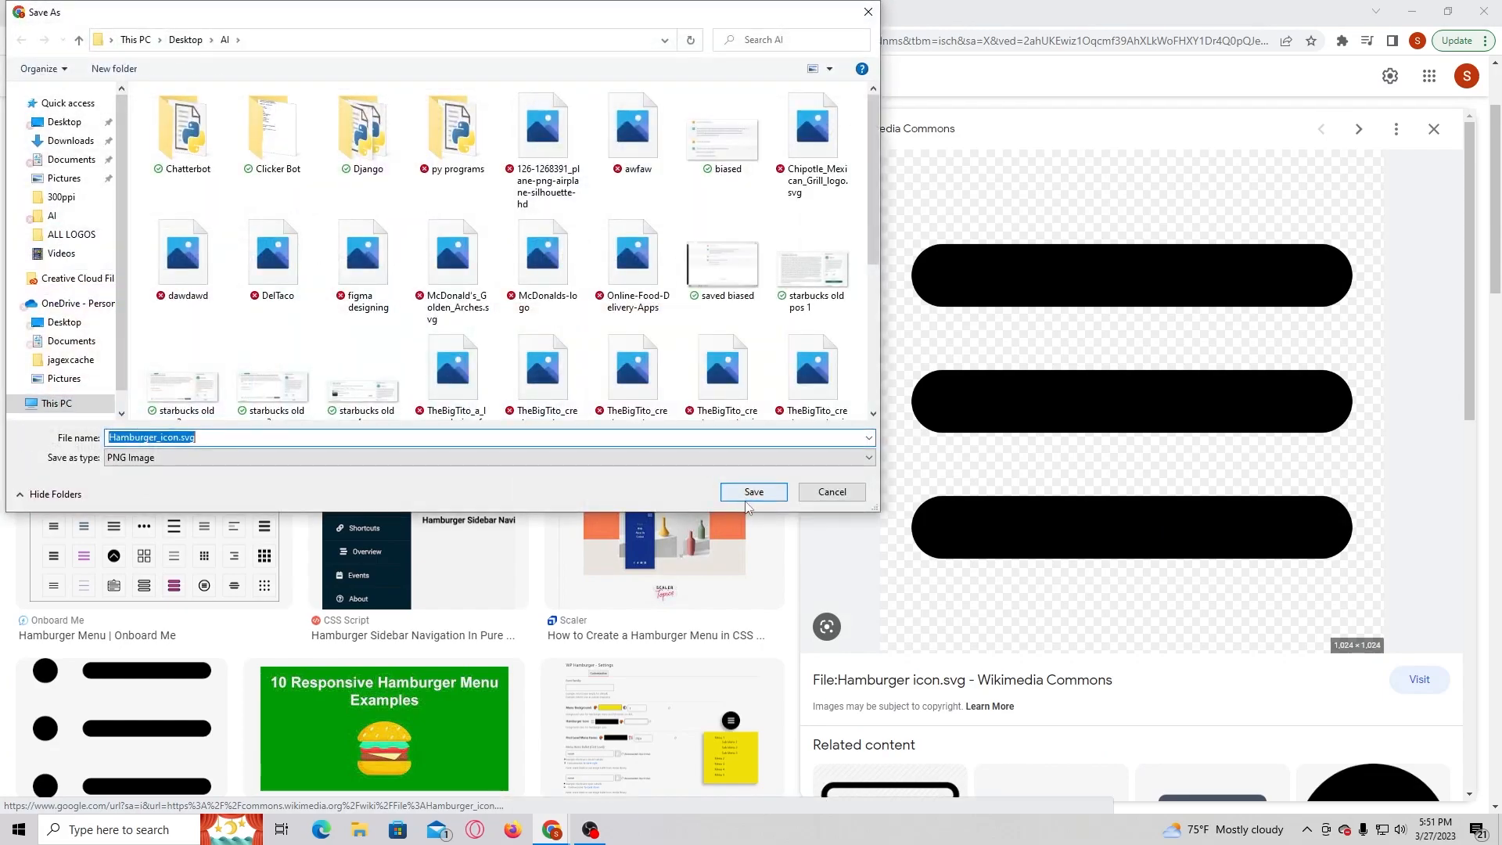
left_click(750, 495)
- Return to the Figma wireframe file and import the downloaded hamburger icon into the first phone frame
left_click(481, 11)
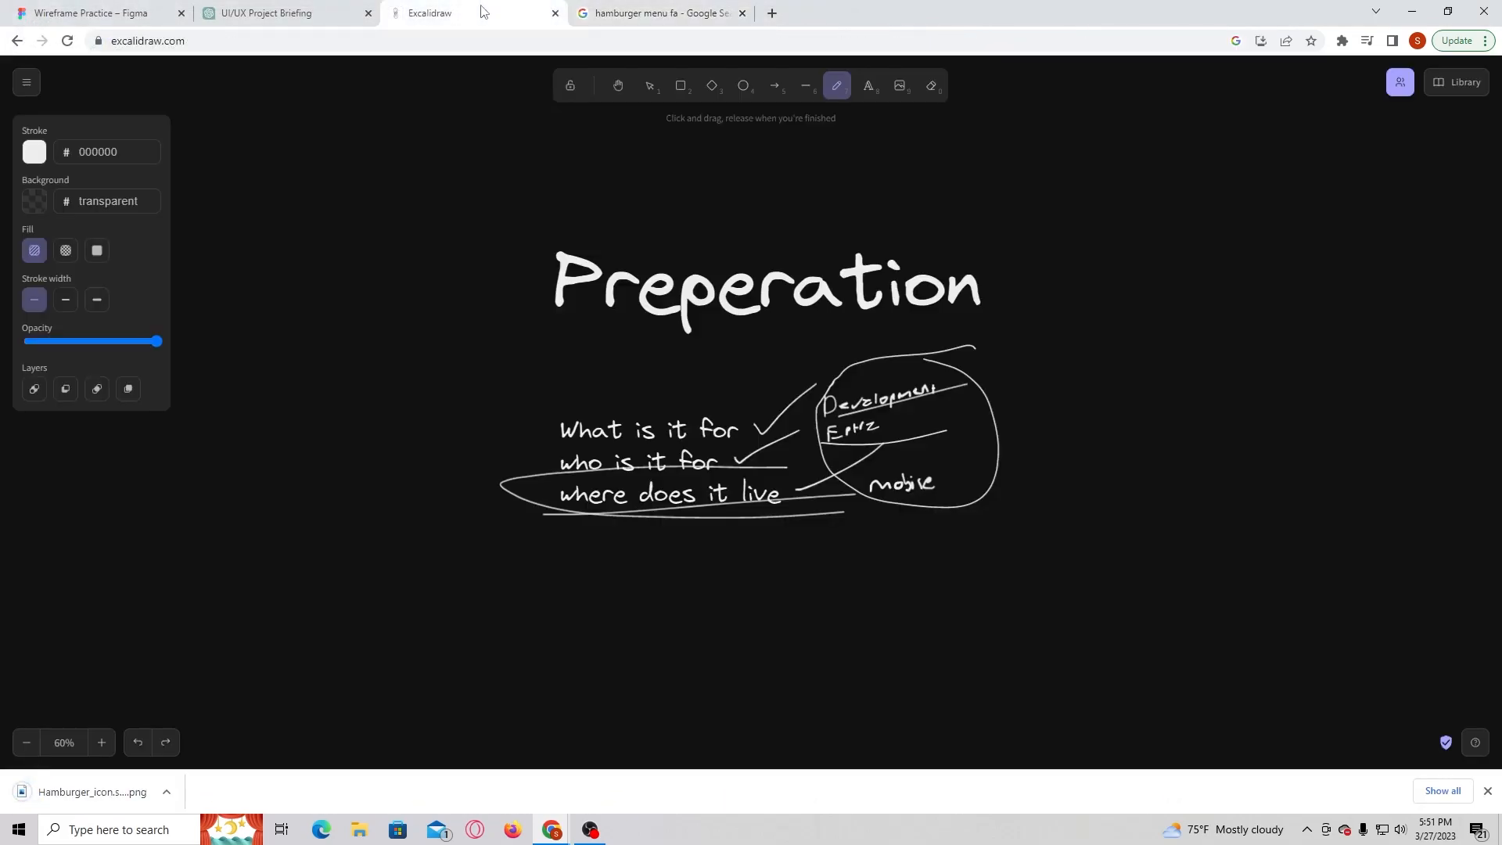
left_click(284, 11)
left_click(149, 13)
left_click_drag(49, 804, 627, 245)
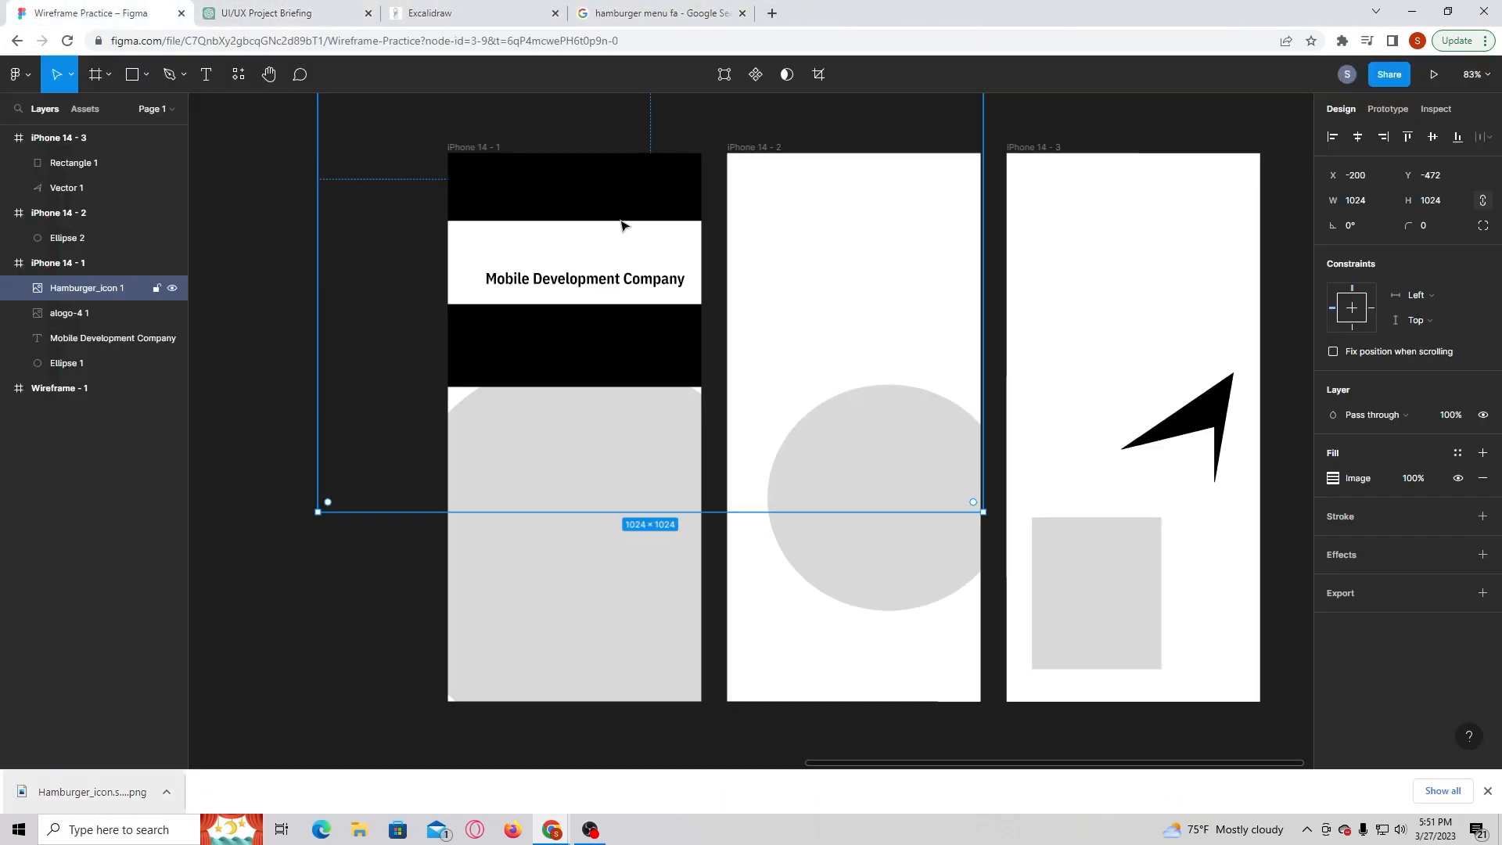
scroll(890, 197, "down", 4)
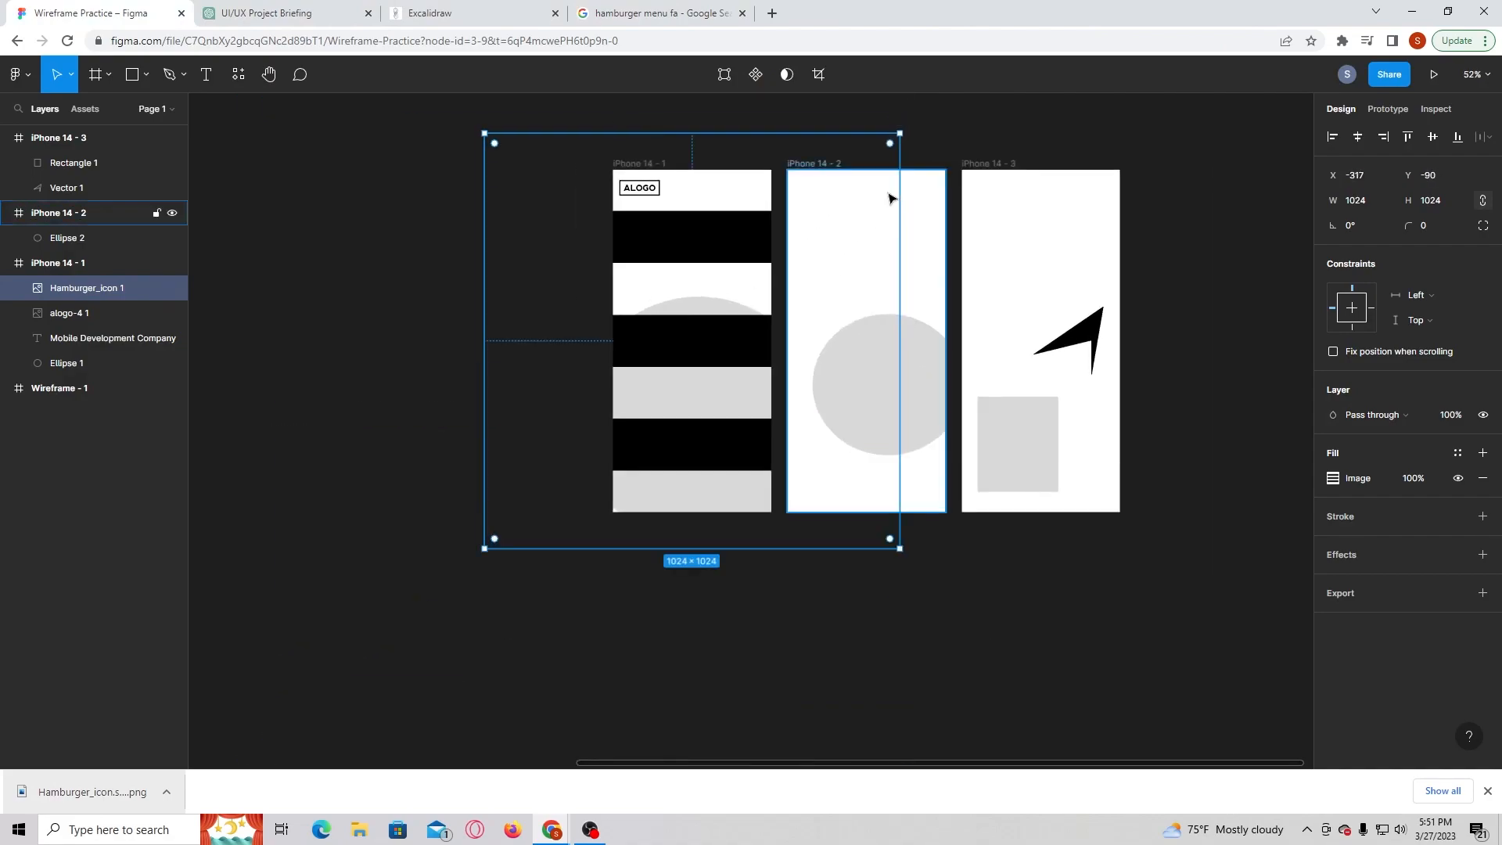
- Shrink the hamburger icon to 47 × 47 and align it with the logo near the first frame's upper-right corner, at X 328, Y 21
left_click_drag(899, 135, 761, 186)
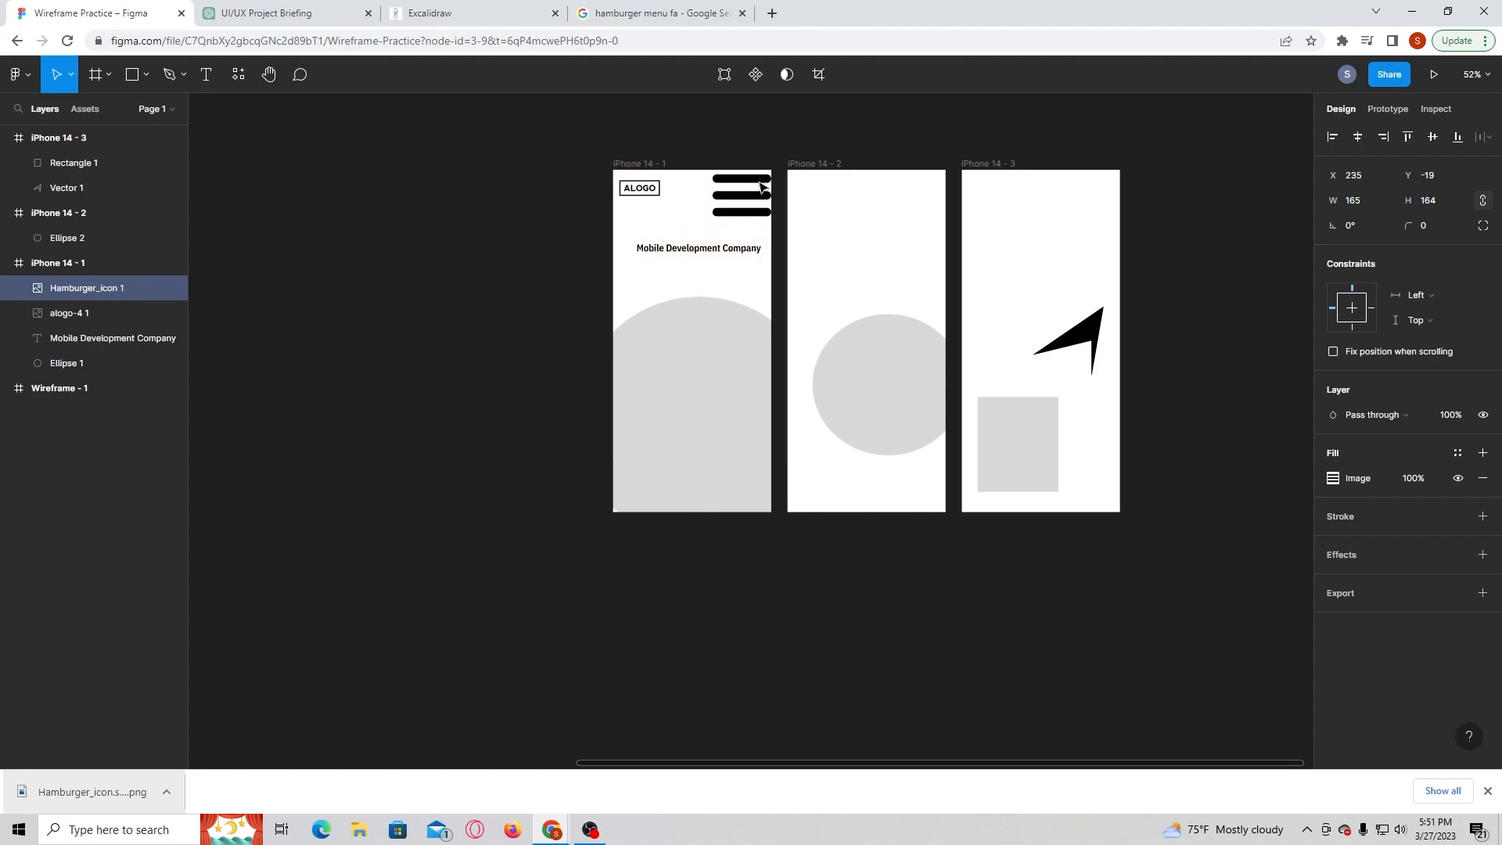
left_click_drag(703, 229, 735, 186)
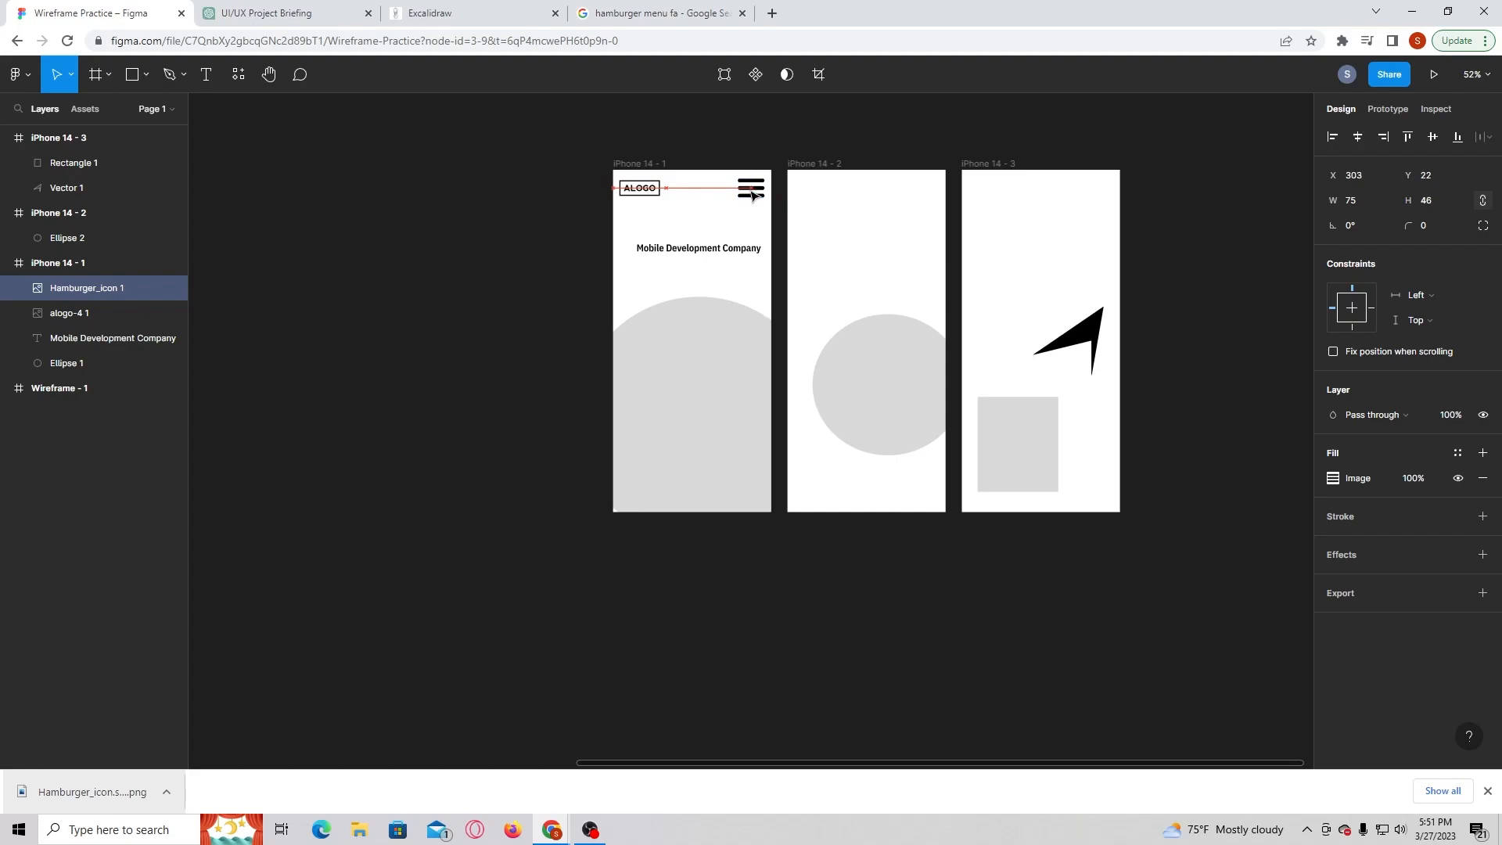
left_click(748, 133)
scroll(722, 279, "up", 3)
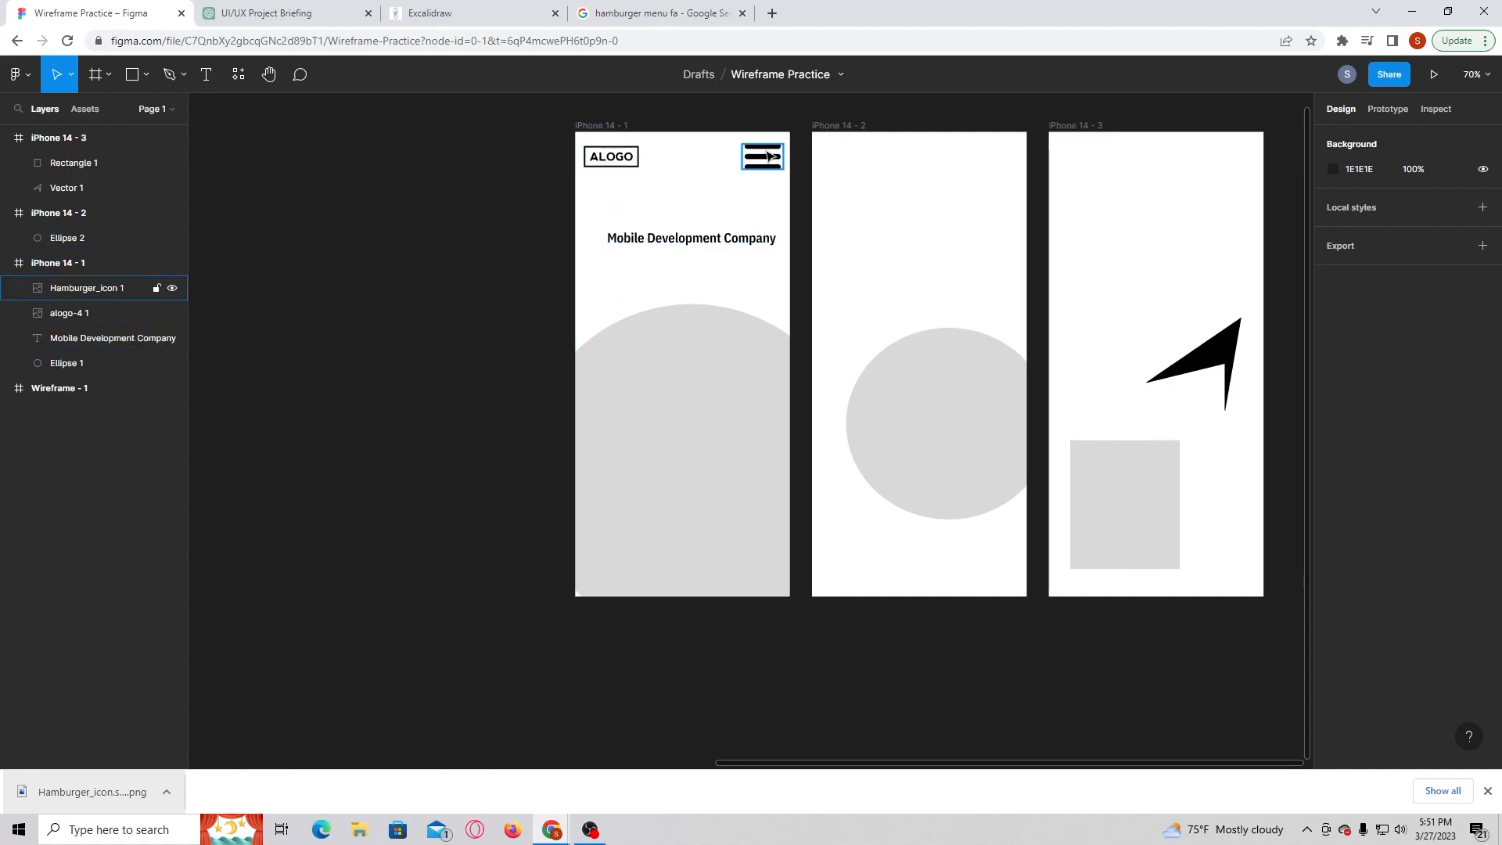
left_click(766, 154)
left_click_drag(748, 169, 753, 172)
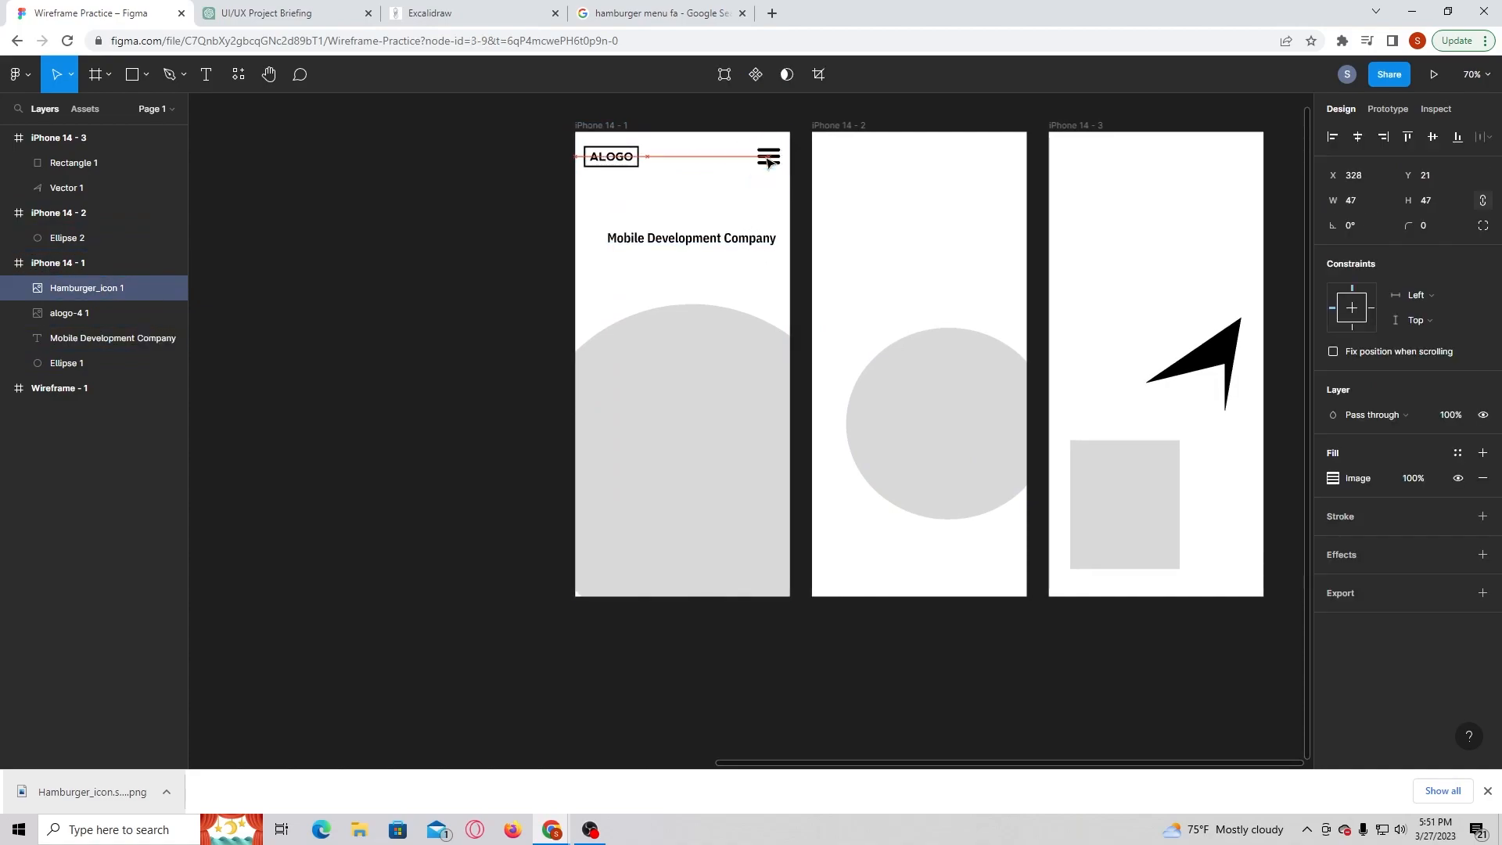
left_click(810, 109)
- Centre the "Mobile Development Company" heading horizontally in the first frame, at about X 41, Y 160
scroll(812, 335, "up", 1)
scroll(773, 319, "down", 1)
scroll(822, 180, "up", 1)
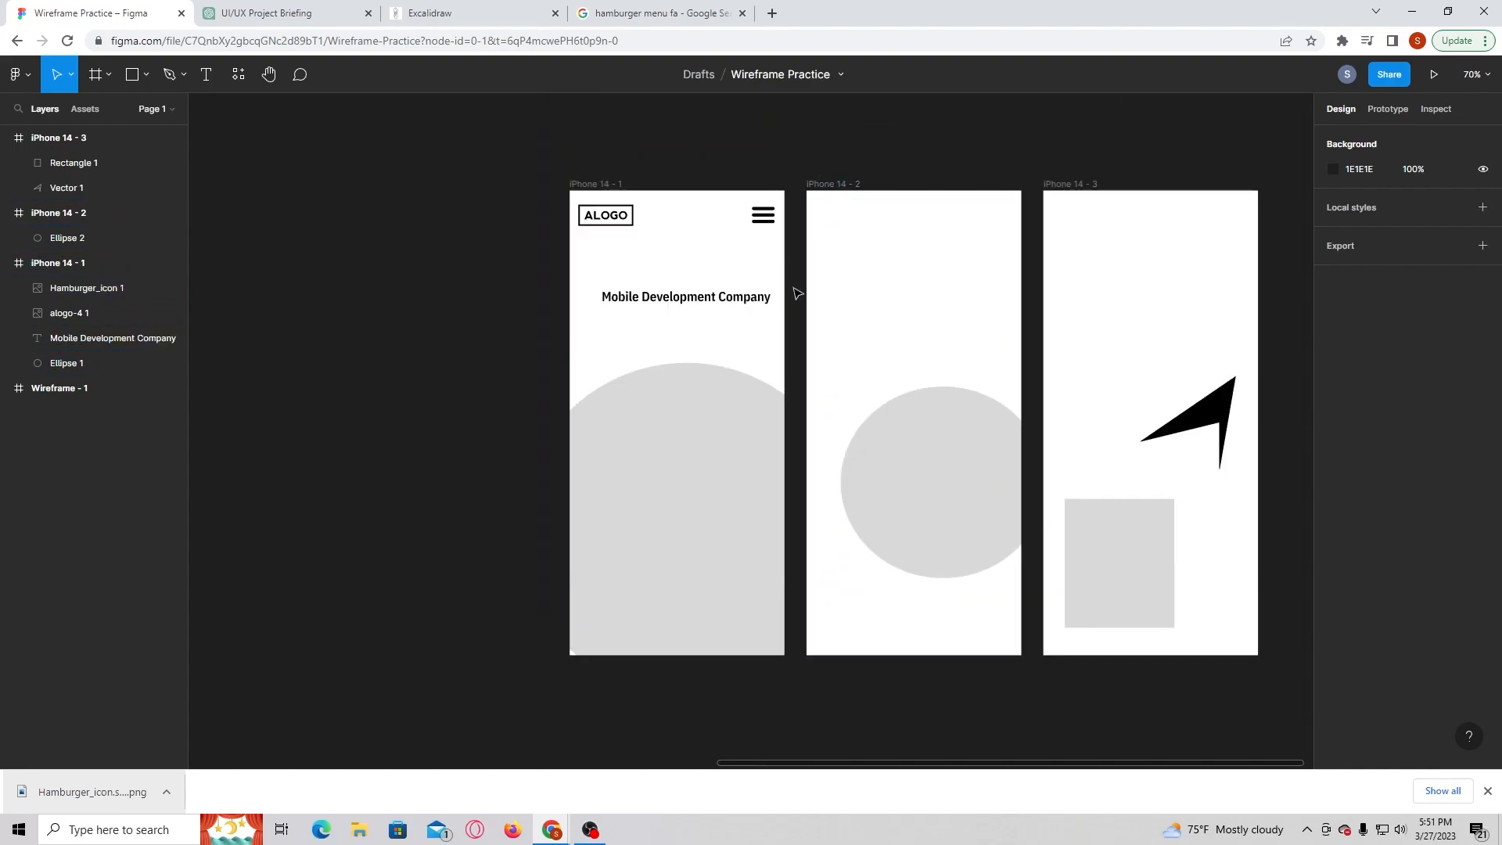
left_click_drag(714, 304, 704, 294)
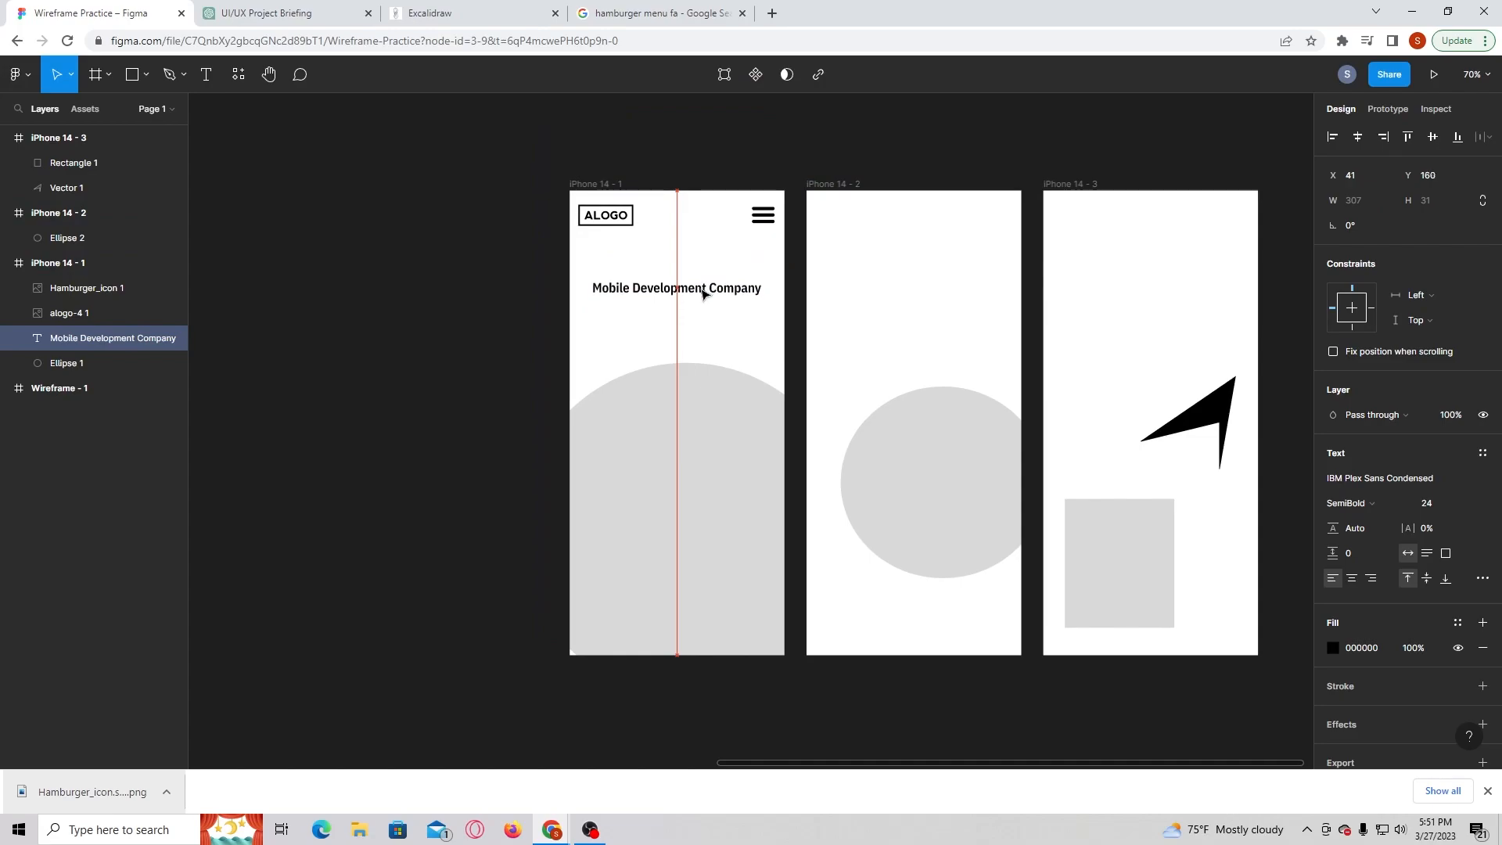
left_click(773, 117)
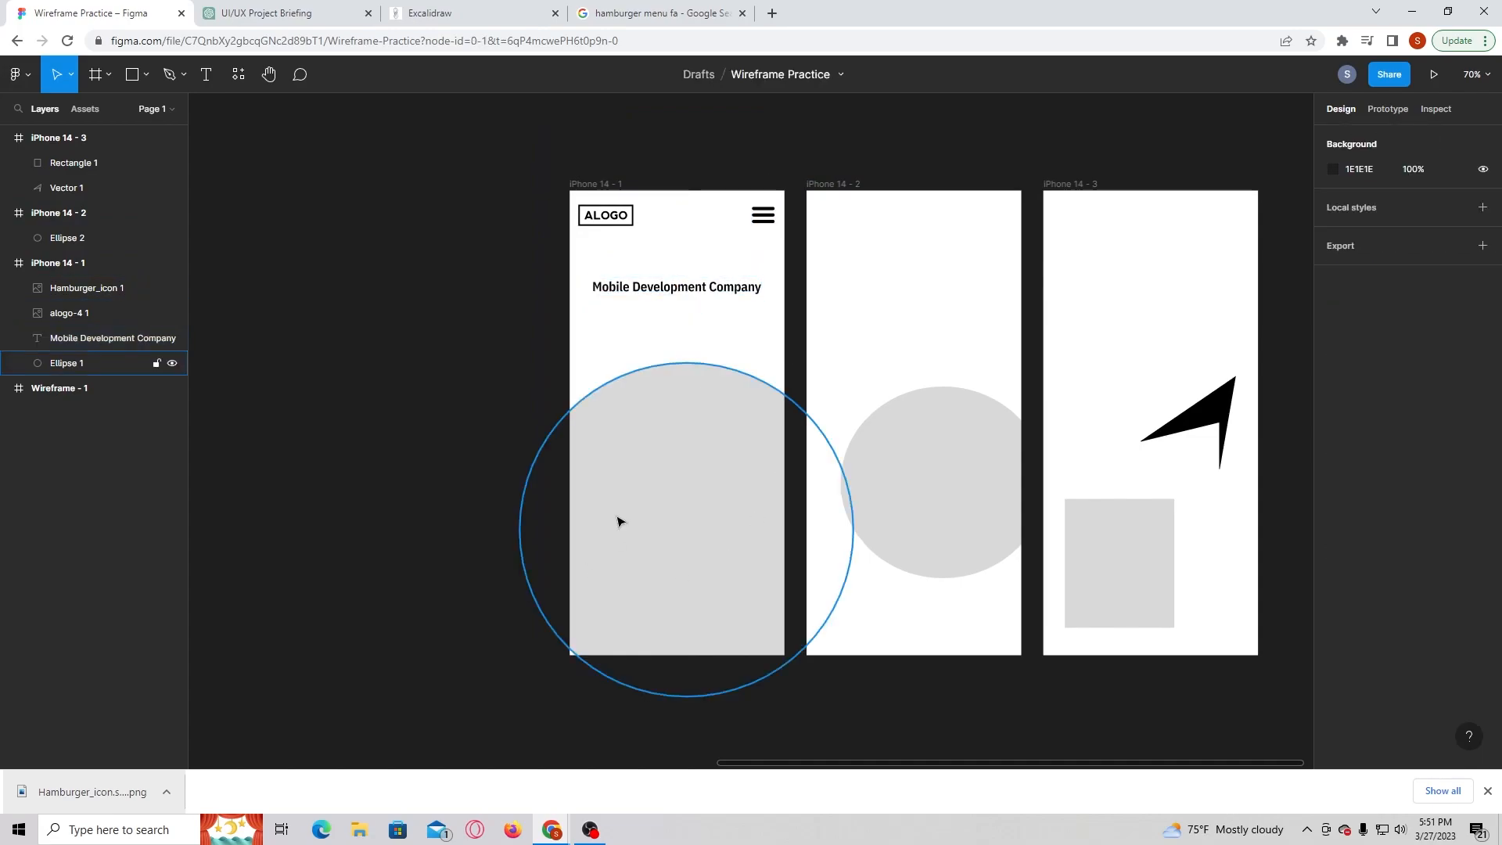
- Duplicate the heading and place the copy centred directly below it at X 41, Y 235
left_click(690, 292)
key("ctrl+d")
left_click_drag(689, 296, 688, 329)
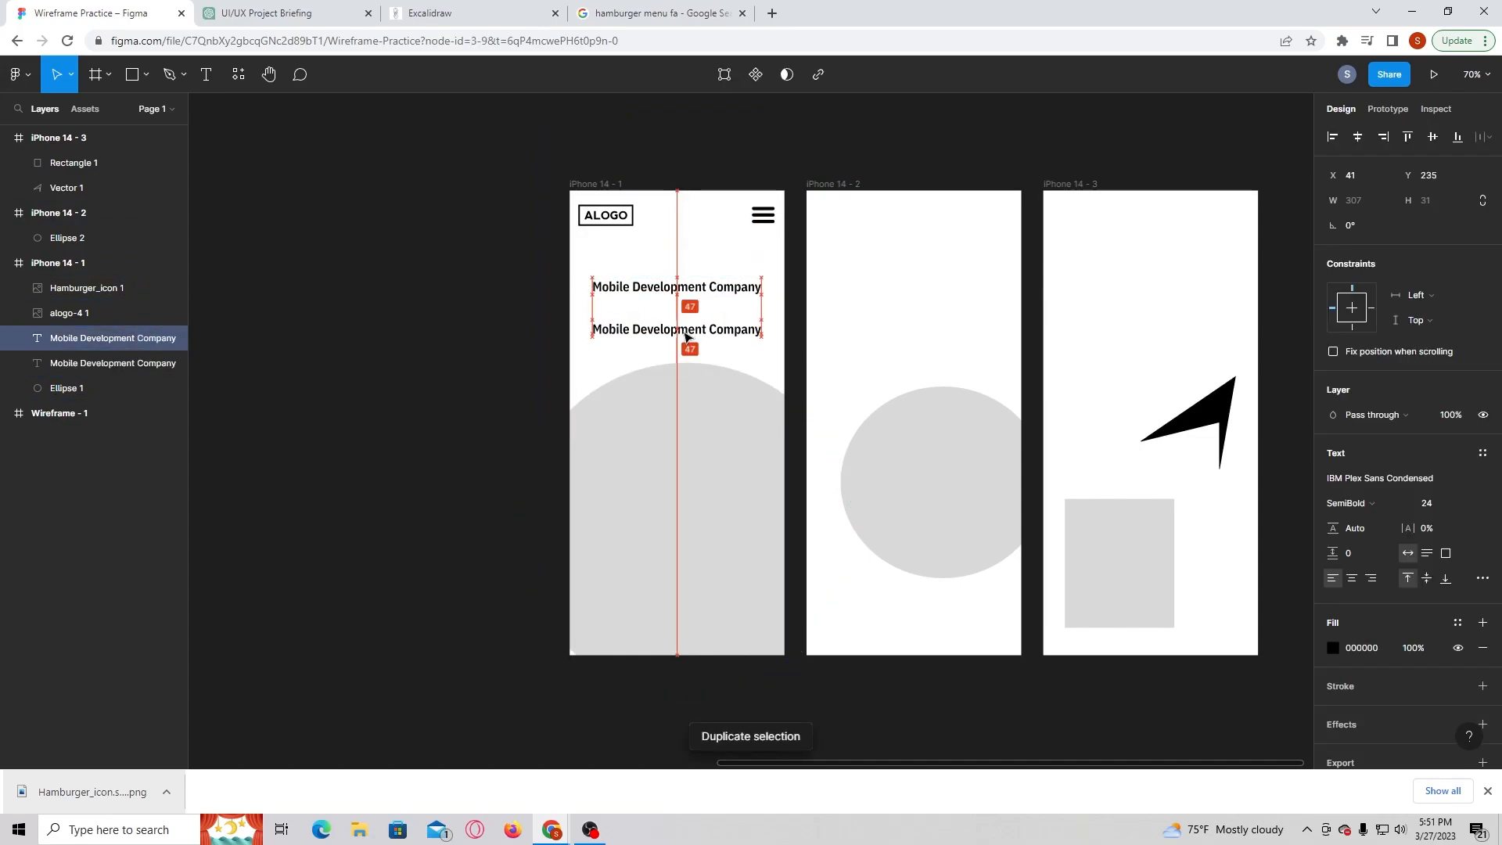
- Switch to ChatGPT, ask it to "make a headline for a mobile development company", and copy the generated headline without its quotation marks
left_click(286, 11)
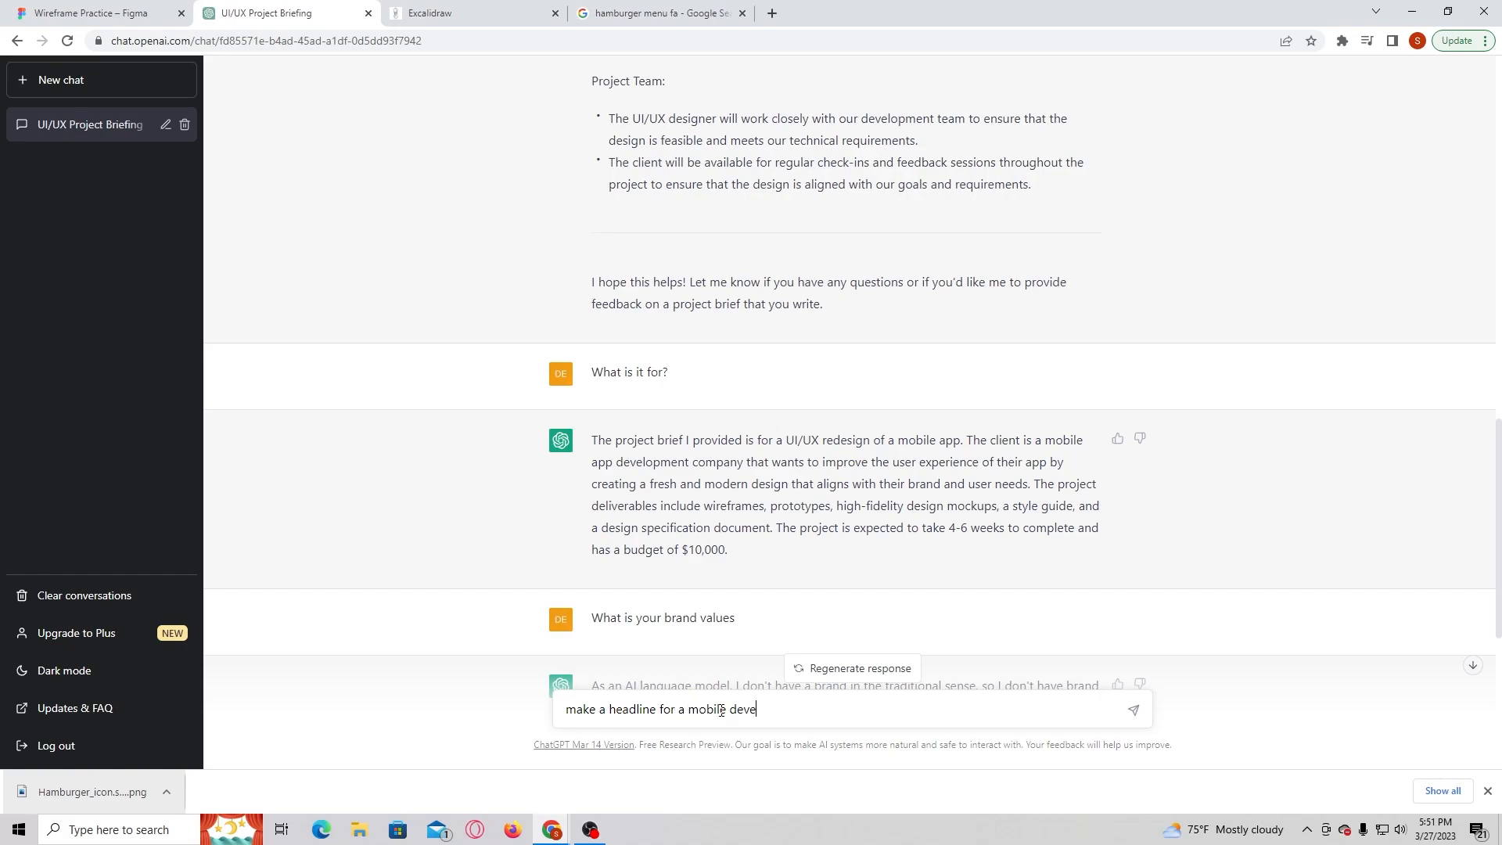
type("y")
key("Return")
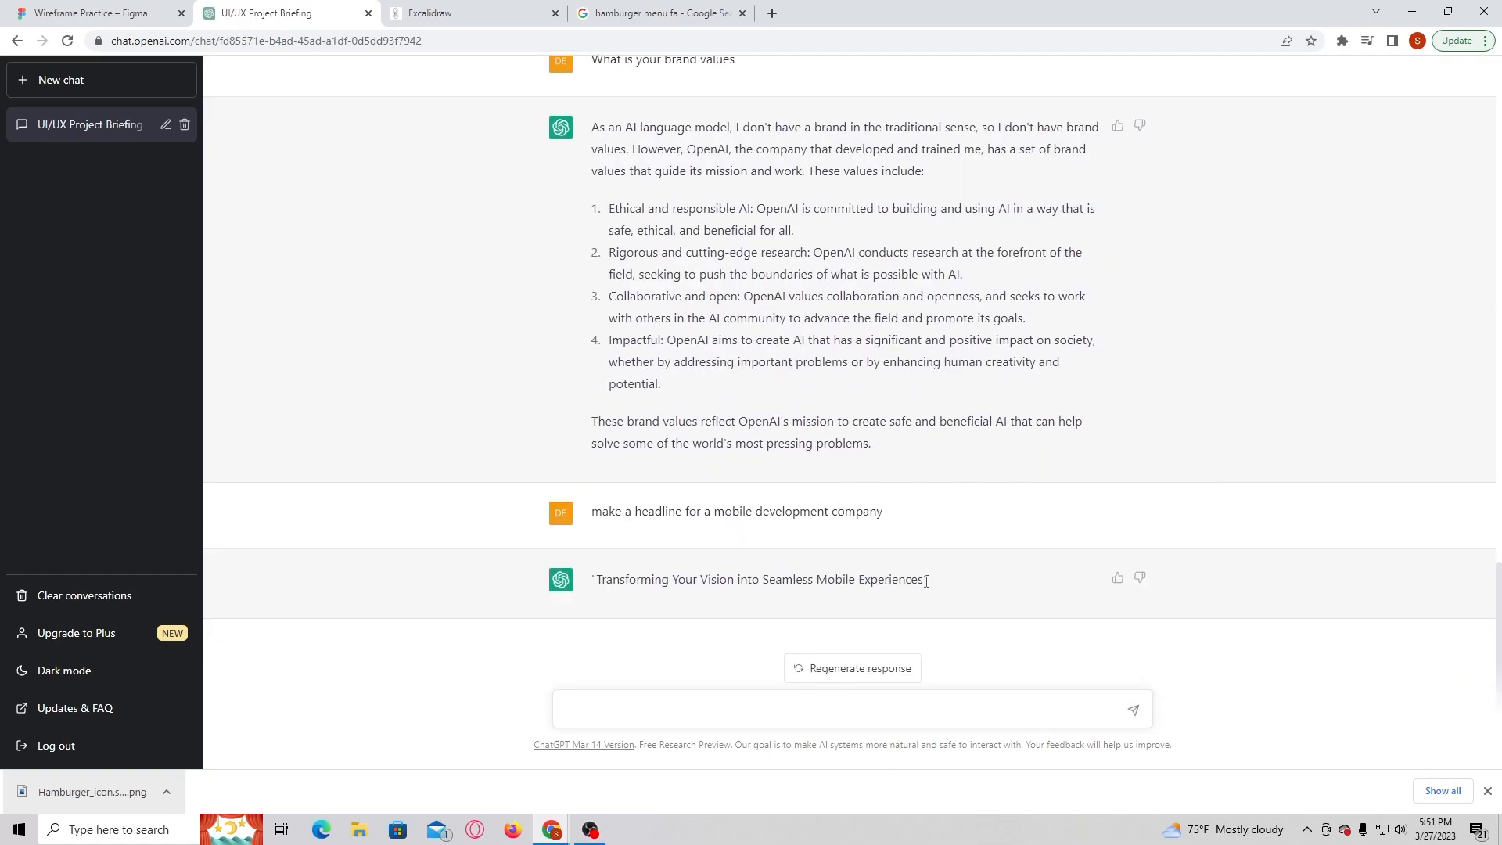
left_click_drag(923, 582, 601, 595)
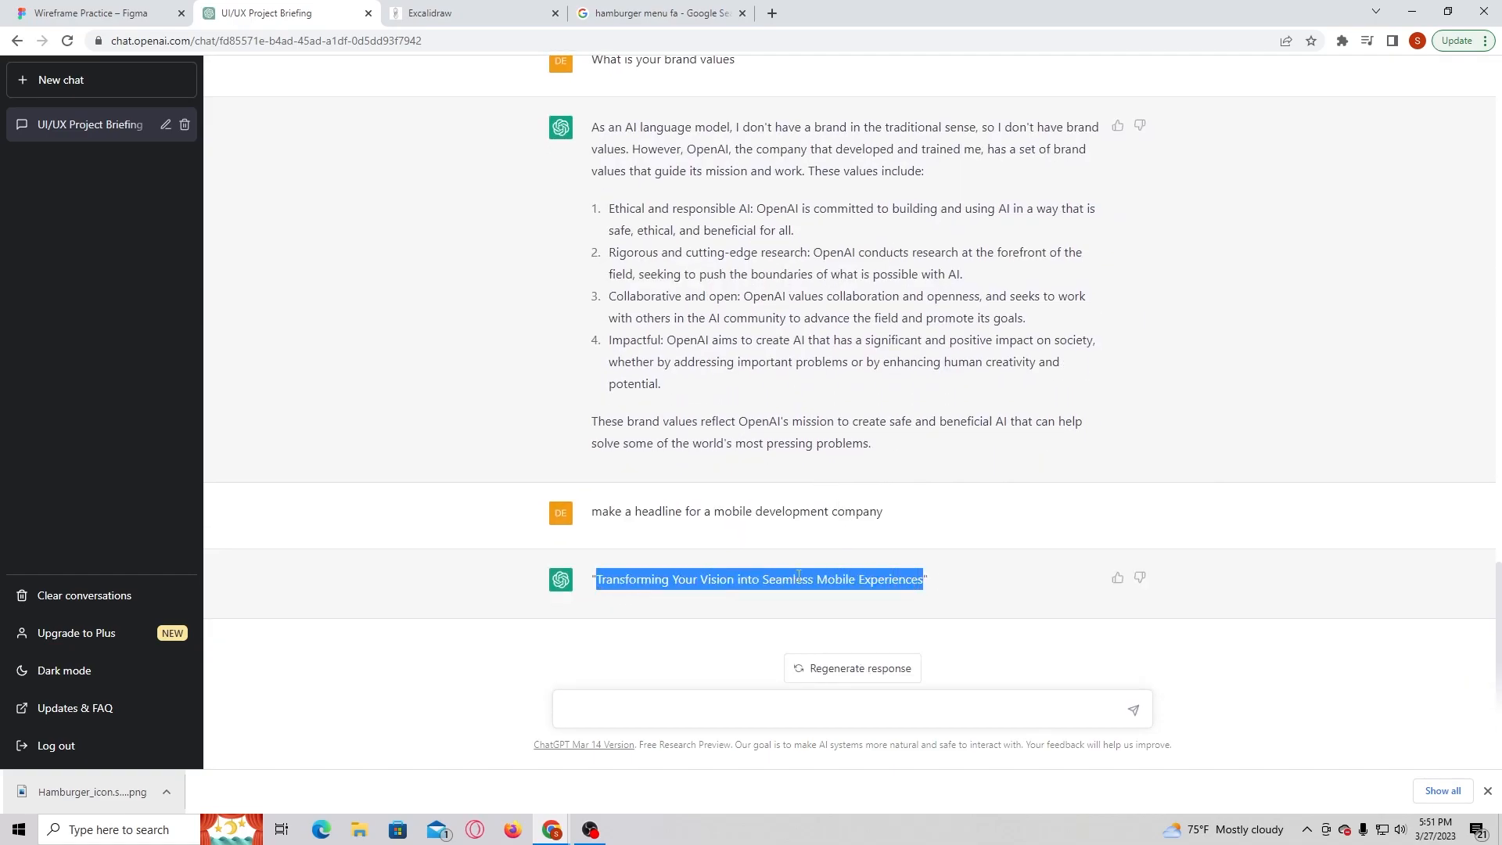
- Back in Figma, replace the duplicated heading's text with "Transforming Your Vision into Seamless Mobile Experiences"
left_click(59, 10)
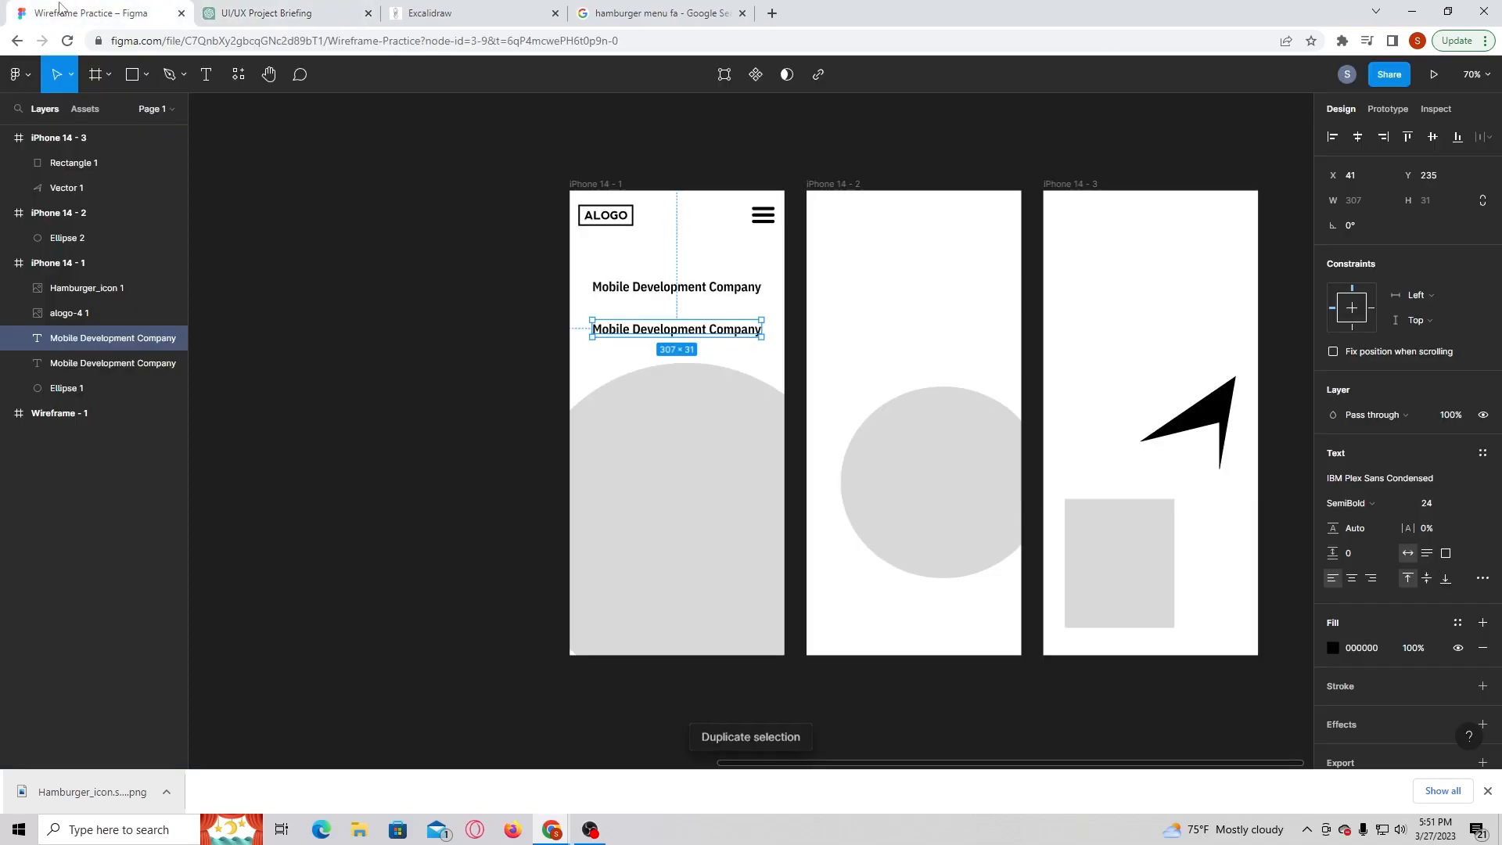
double_click(716, 329)
key("ctrl+v")
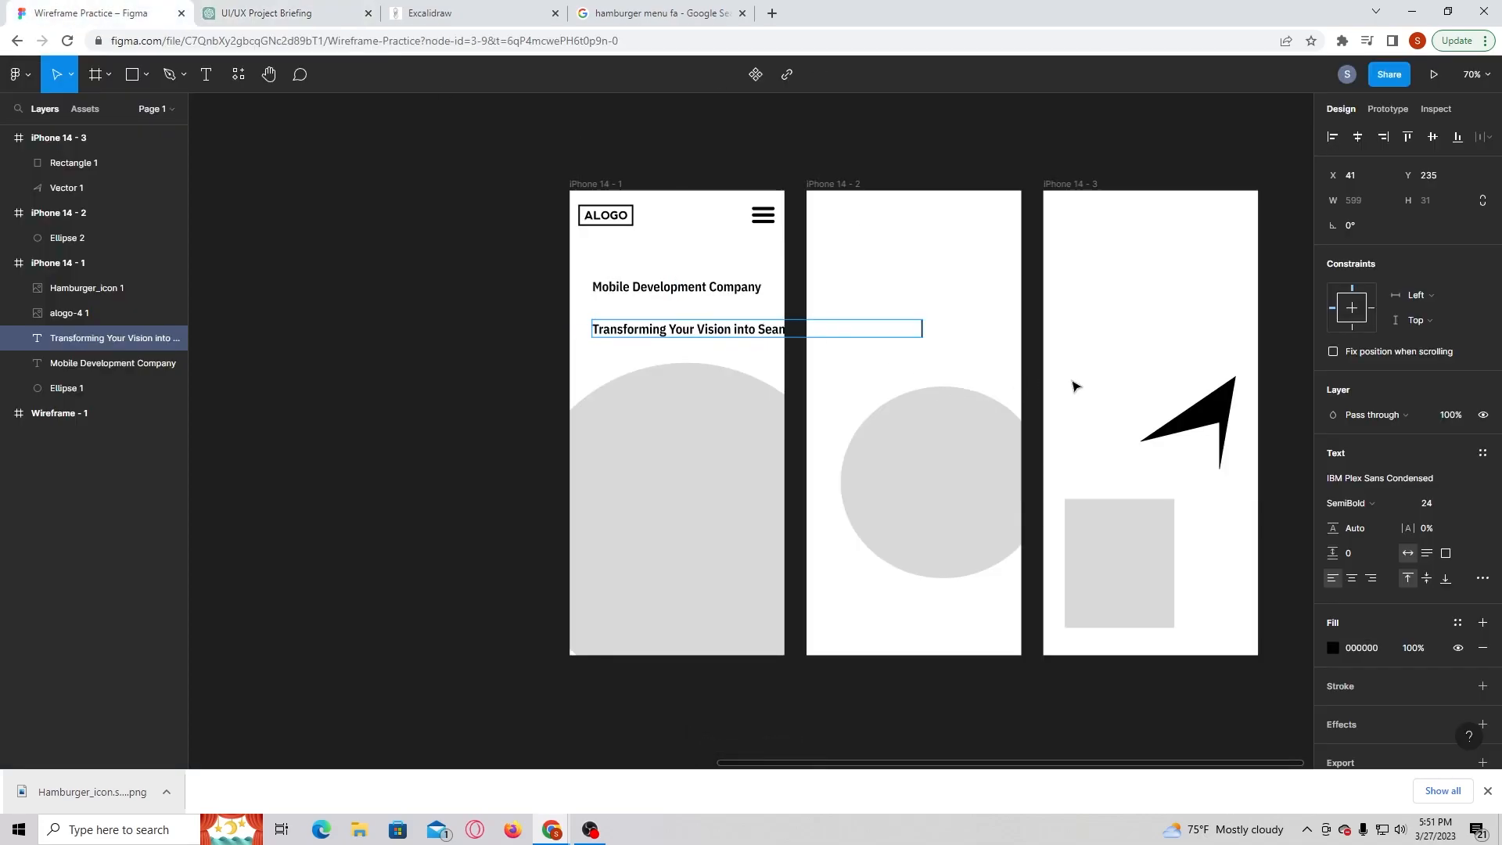
- Set the font size of the whole tagline to 16
left_click(1464, 503)
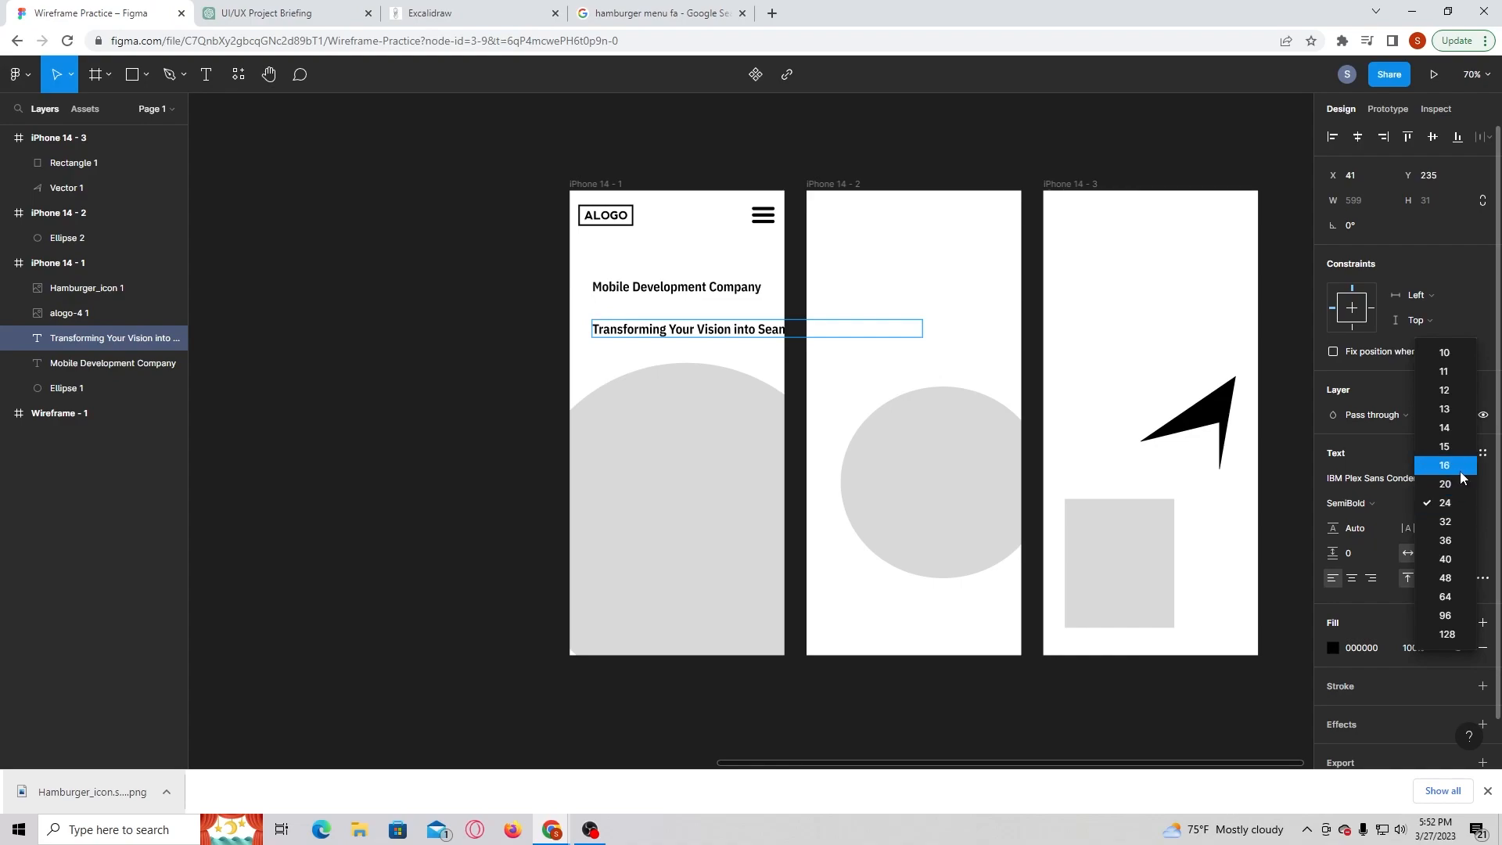
left_click(1436, 464)
key("ctrl+a")
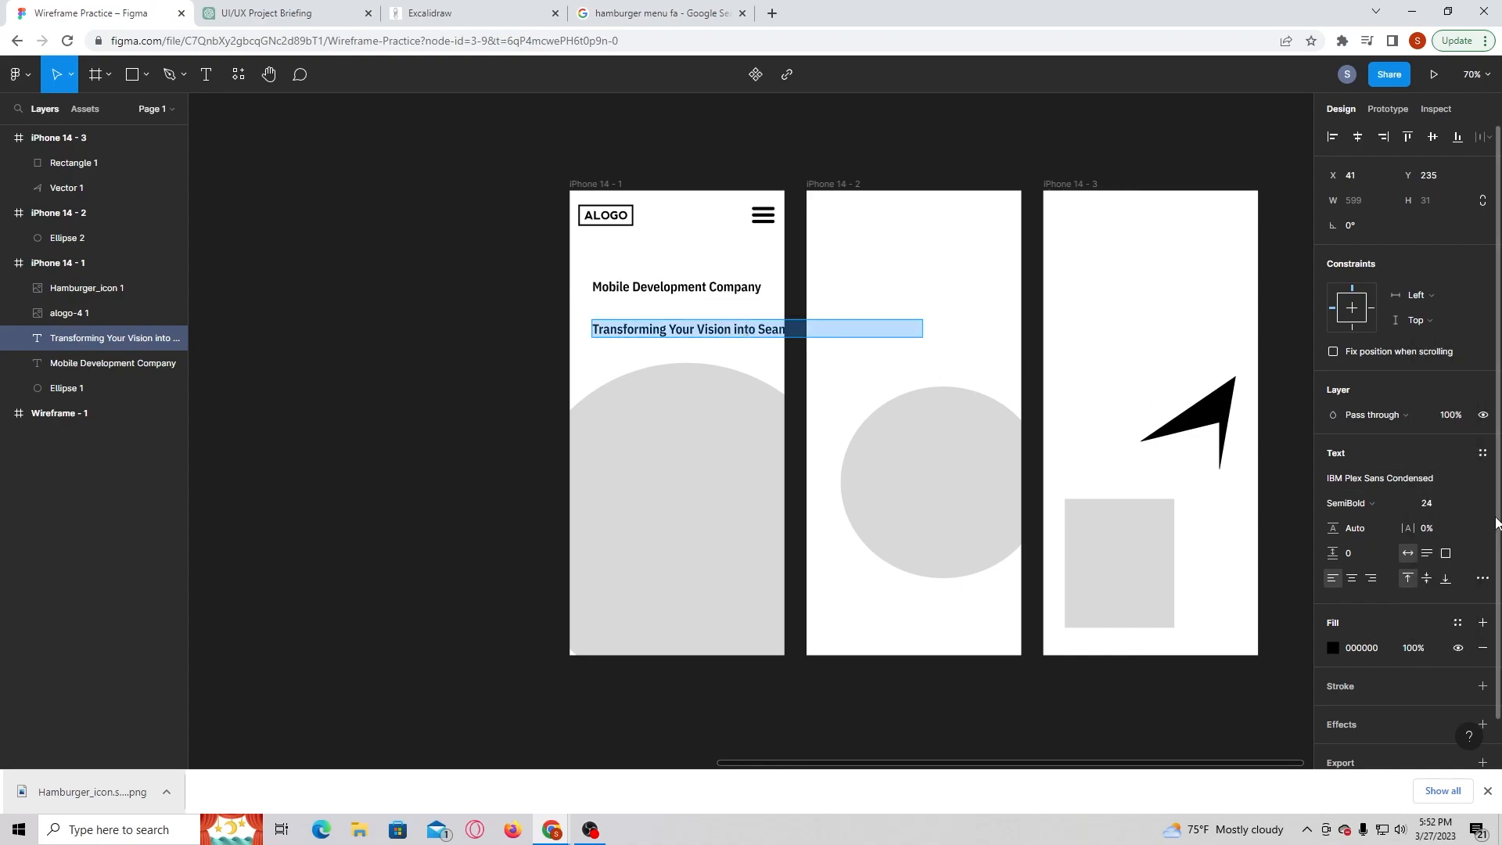
left_click(1462, 504)
left_click(1458, 467)
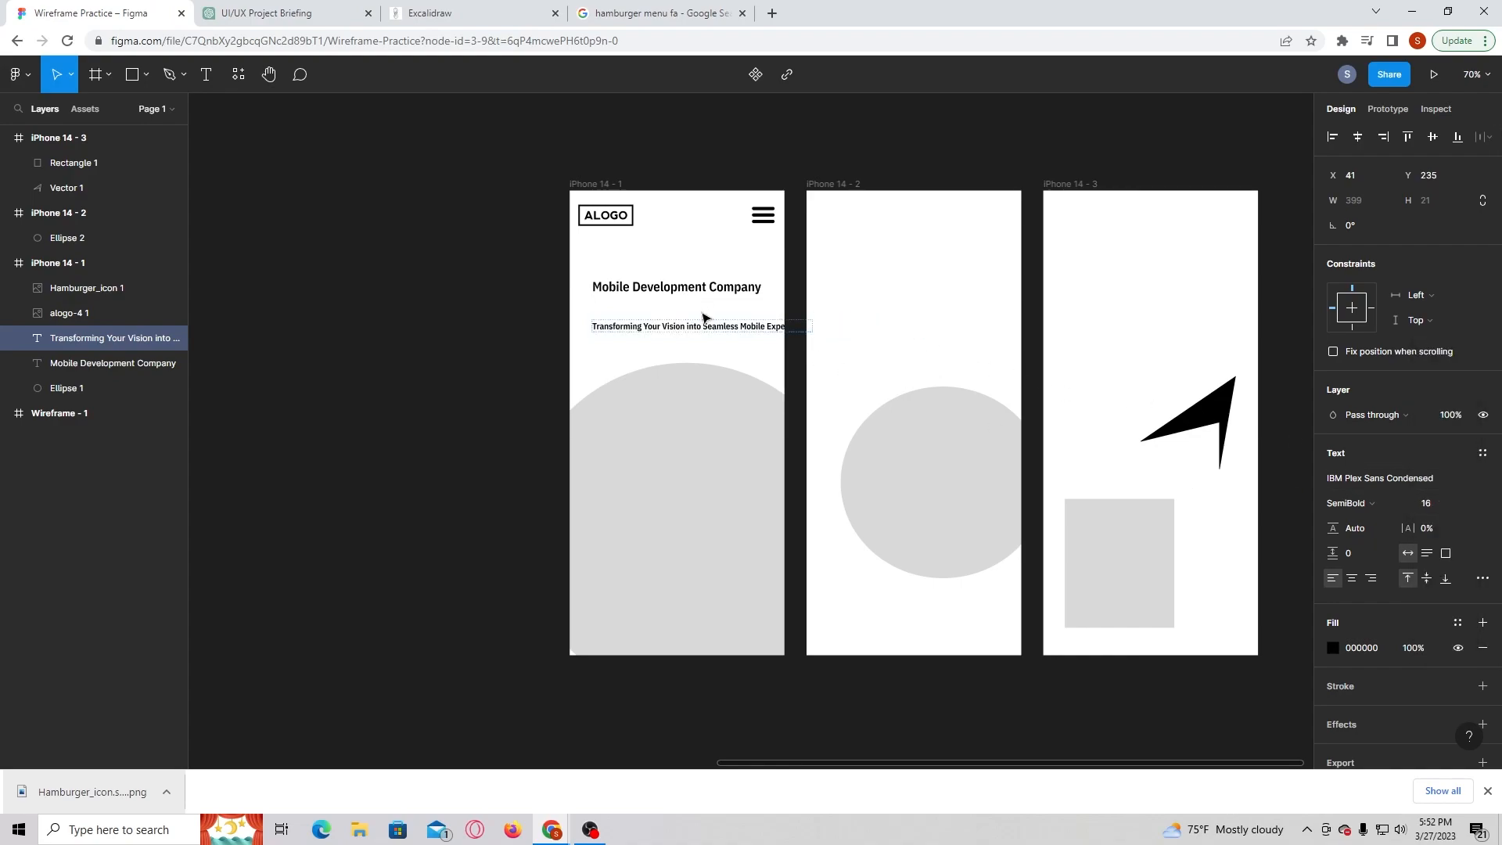
- Break the tagline into two lines after "into" and centre it just below the heading in the first frame
double_click(742, 326)
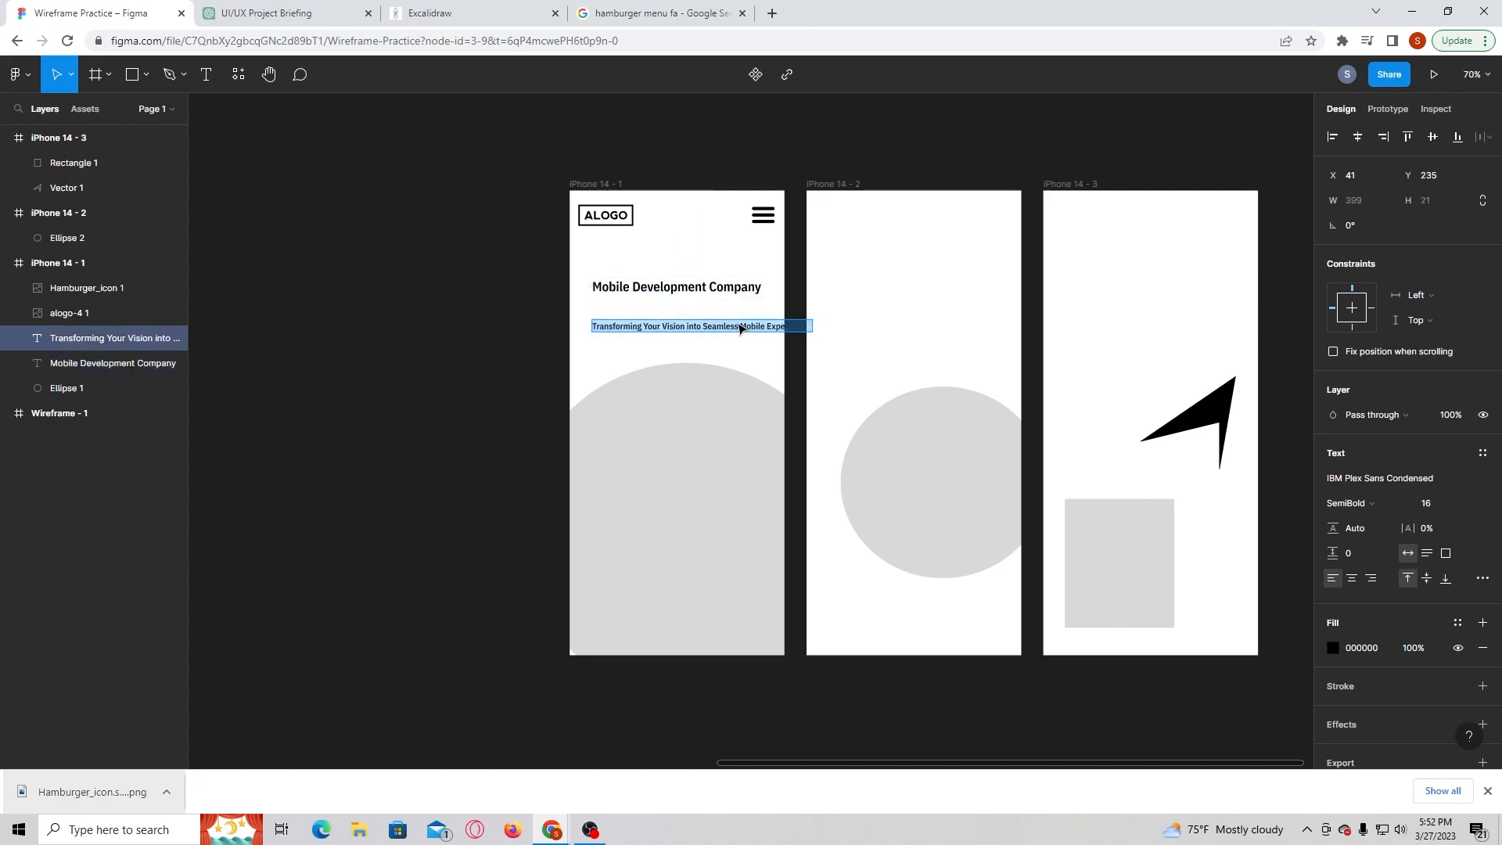
key("Escape")
left_click_drag(745, 328, 730, 318)
double_click(691, 310)
left_click(689, 311)
key("Return")
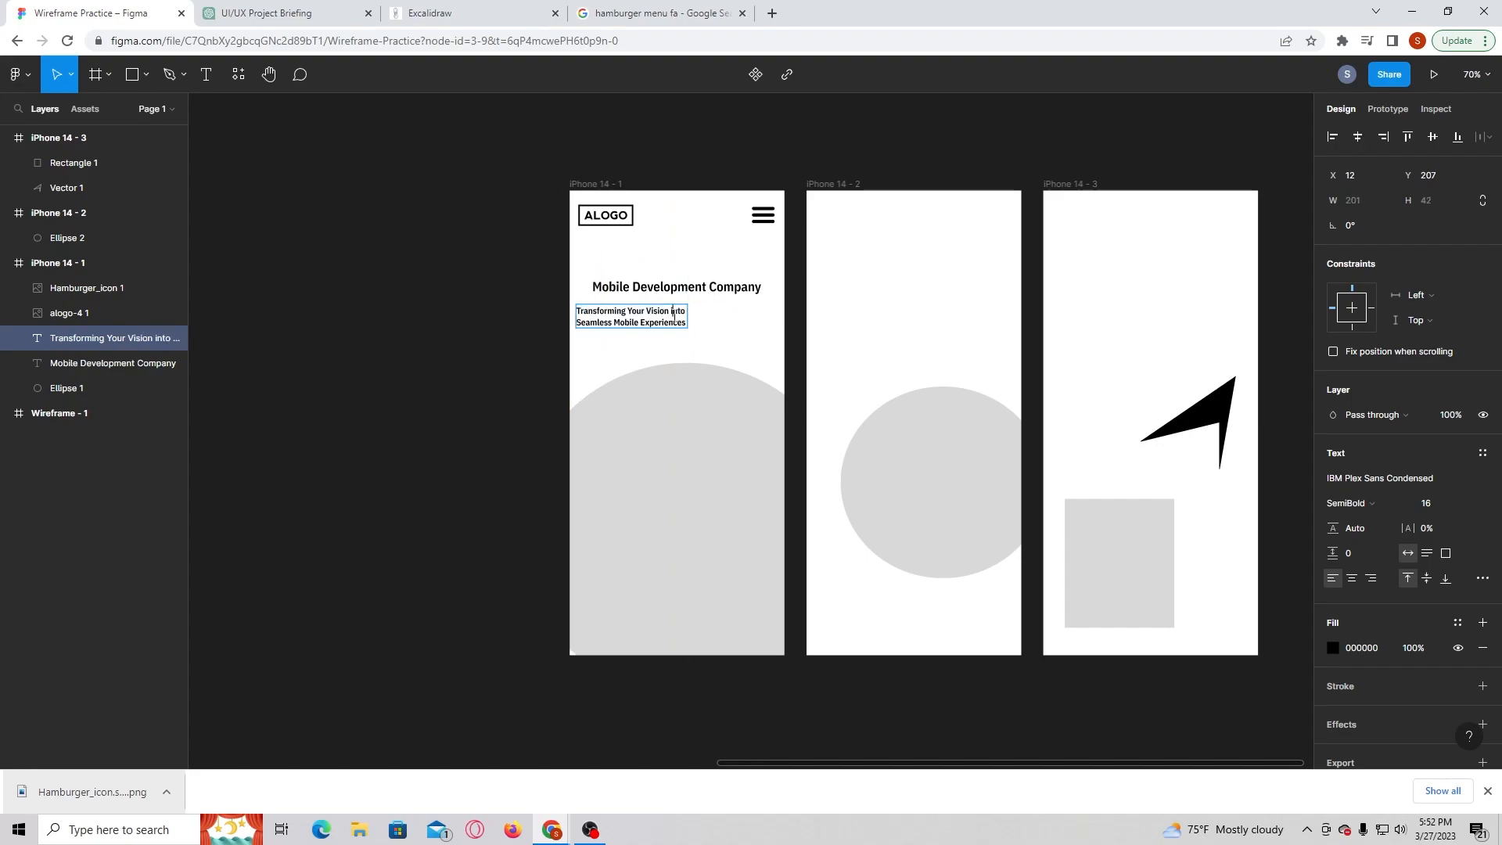
key("Escape")
left_click_drag(657, 321, 703, 324)
left_click(708, 168)
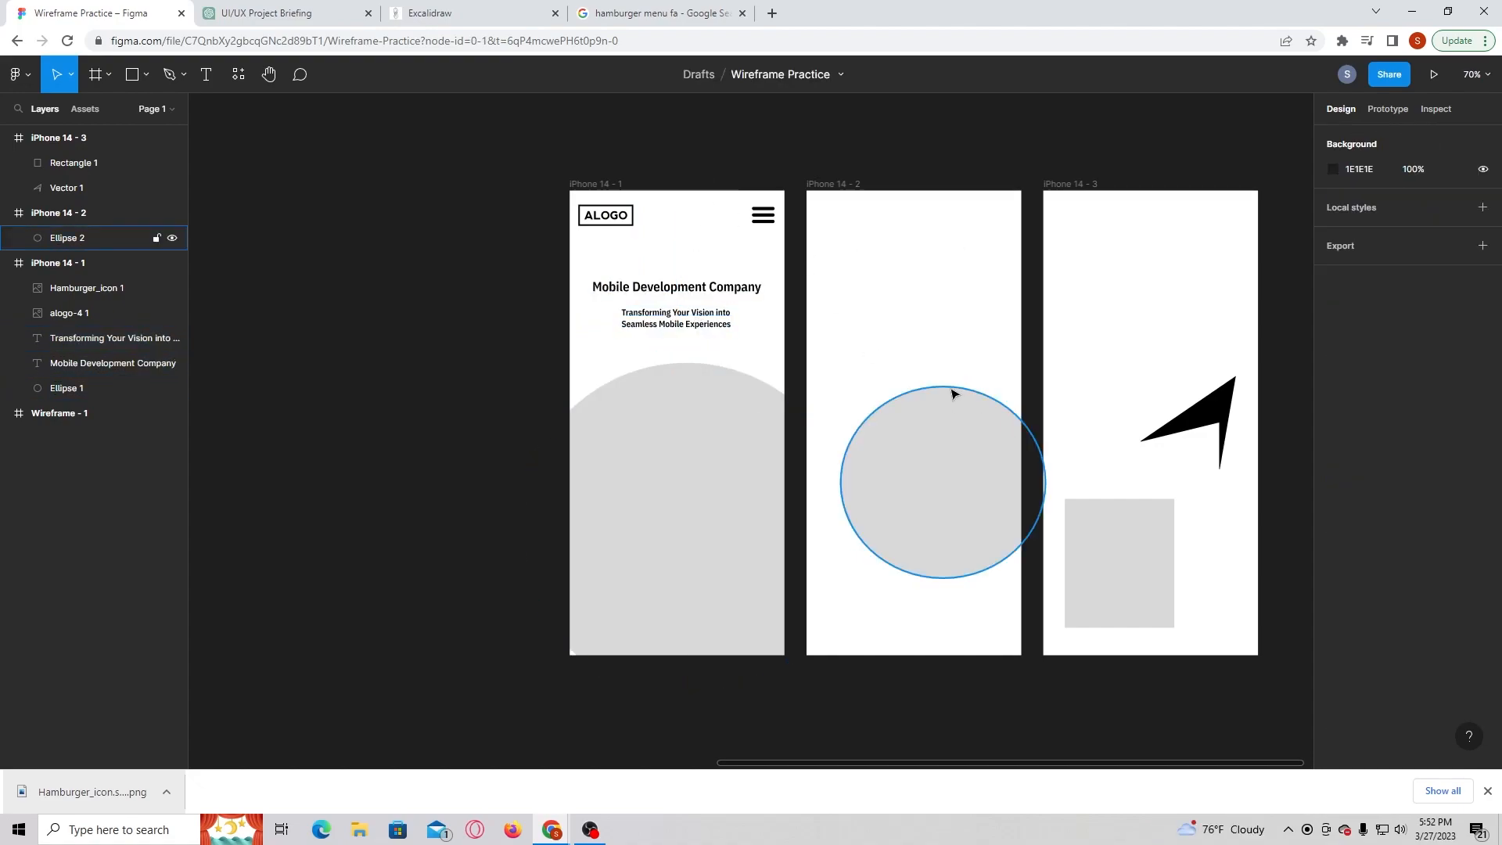
- Move the grey rectangle from the third frame into the second frame's lower-left corner
scroll(956, 396, "down", 3)
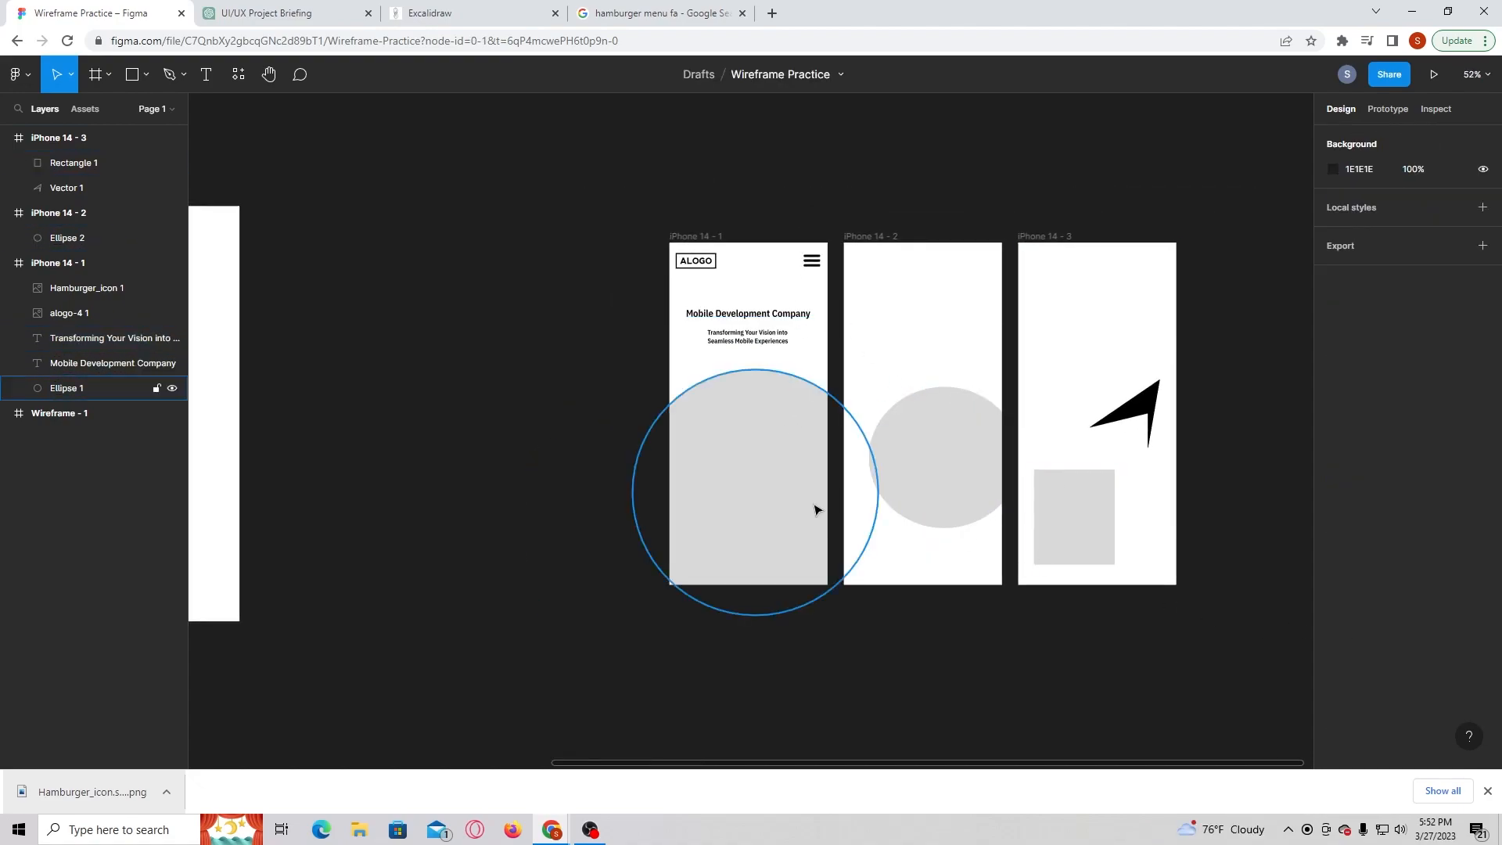
scroll(1017, 376, "up", 2)
scroll(766, 423, "up", 3)
scroll(935, 462, "down", 3)
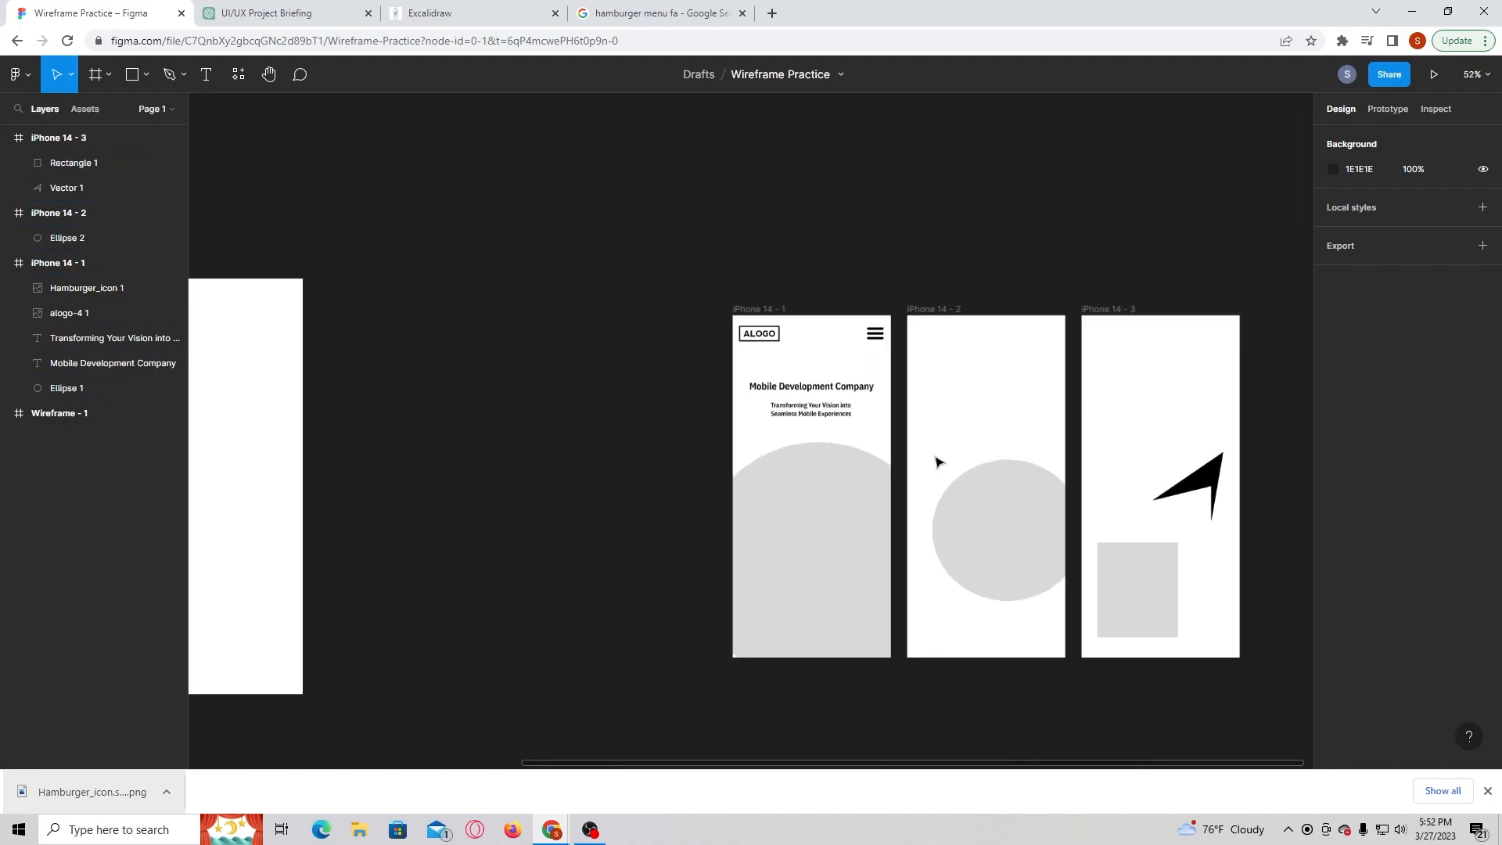
scroll(1298, 553, "up", 3)
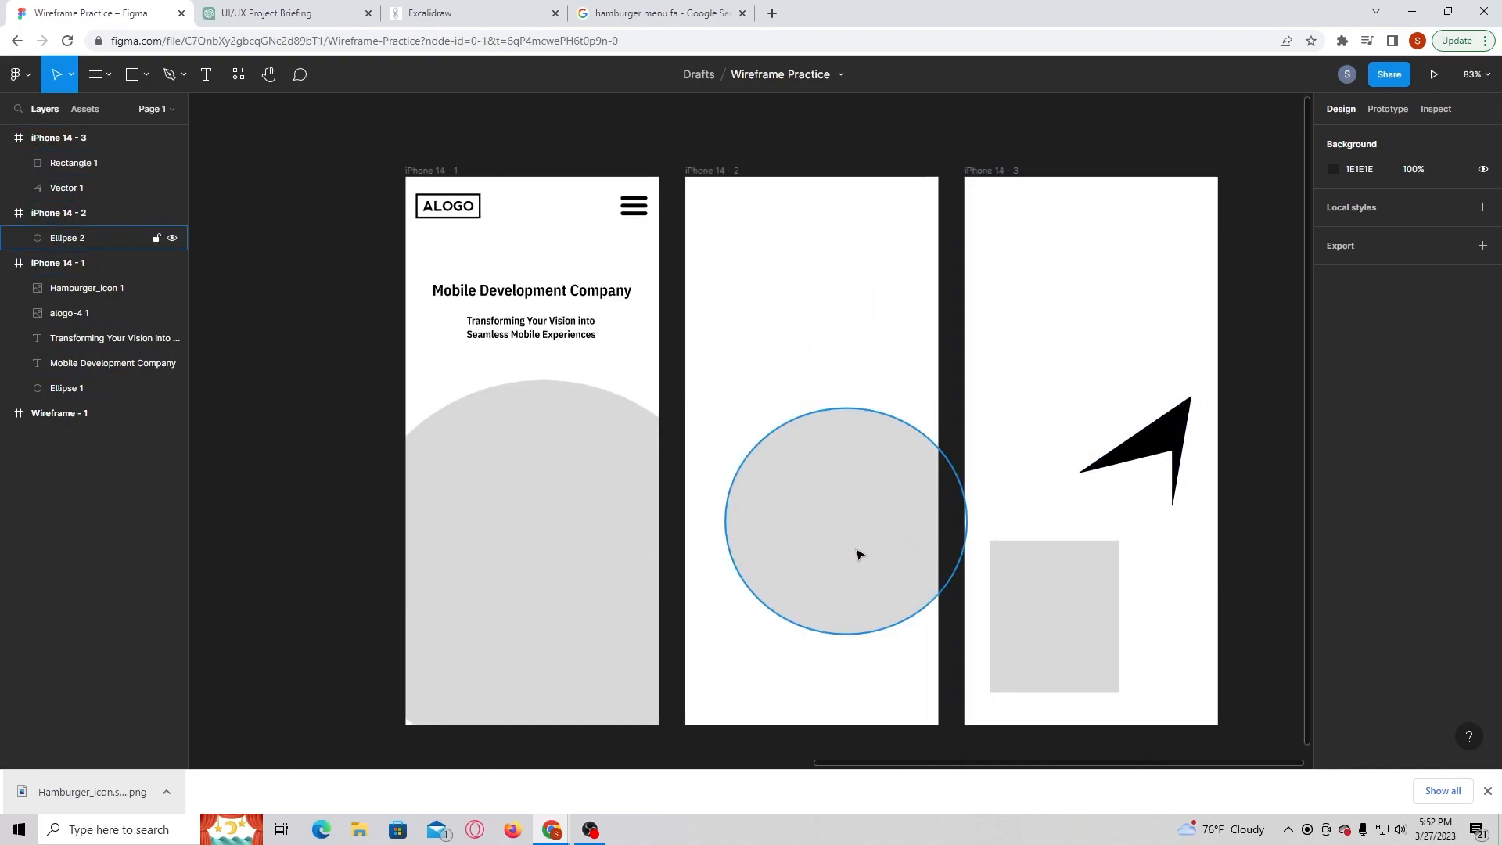
left_click_drag(1072, 596, 761, 642)
left_click(933, 118)
- Shrink the second frame's ellipse to roughly half the frame's width and place it against the frame's right edge near mid-height
left_click_drag(839, 541, 872, 653)
left_click_drag(884, 586, 895, 436)
left_click_drag(760, 362, 812, 409)
left_click_drag(926, 482, 922, 440)
- Copy the heading into the second frame's upper-left area and move the two-line tagline from the first frame beneath it
left_click(577, 292)
left_click_drag(563, 290, 823, 339)
left_click_drag(525, 336, 766, 396)
left_click(827, 101)
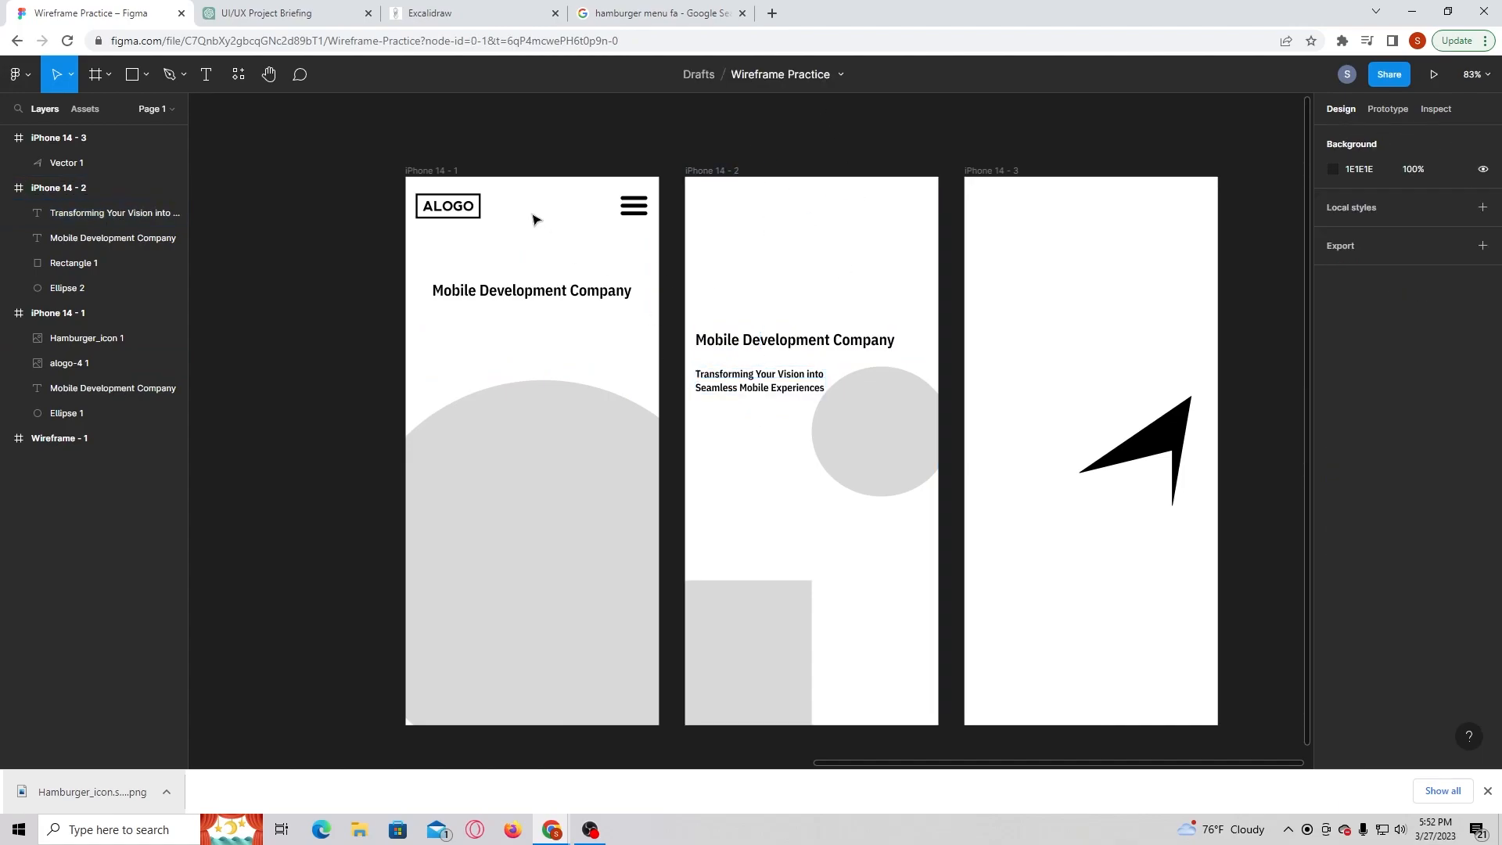
- Duplicate the ALOGO image into the second frame's upper-left corner at about X 7, Y 0
left_click_drag(451, 227, 742, 218)
key("ctrl+d")
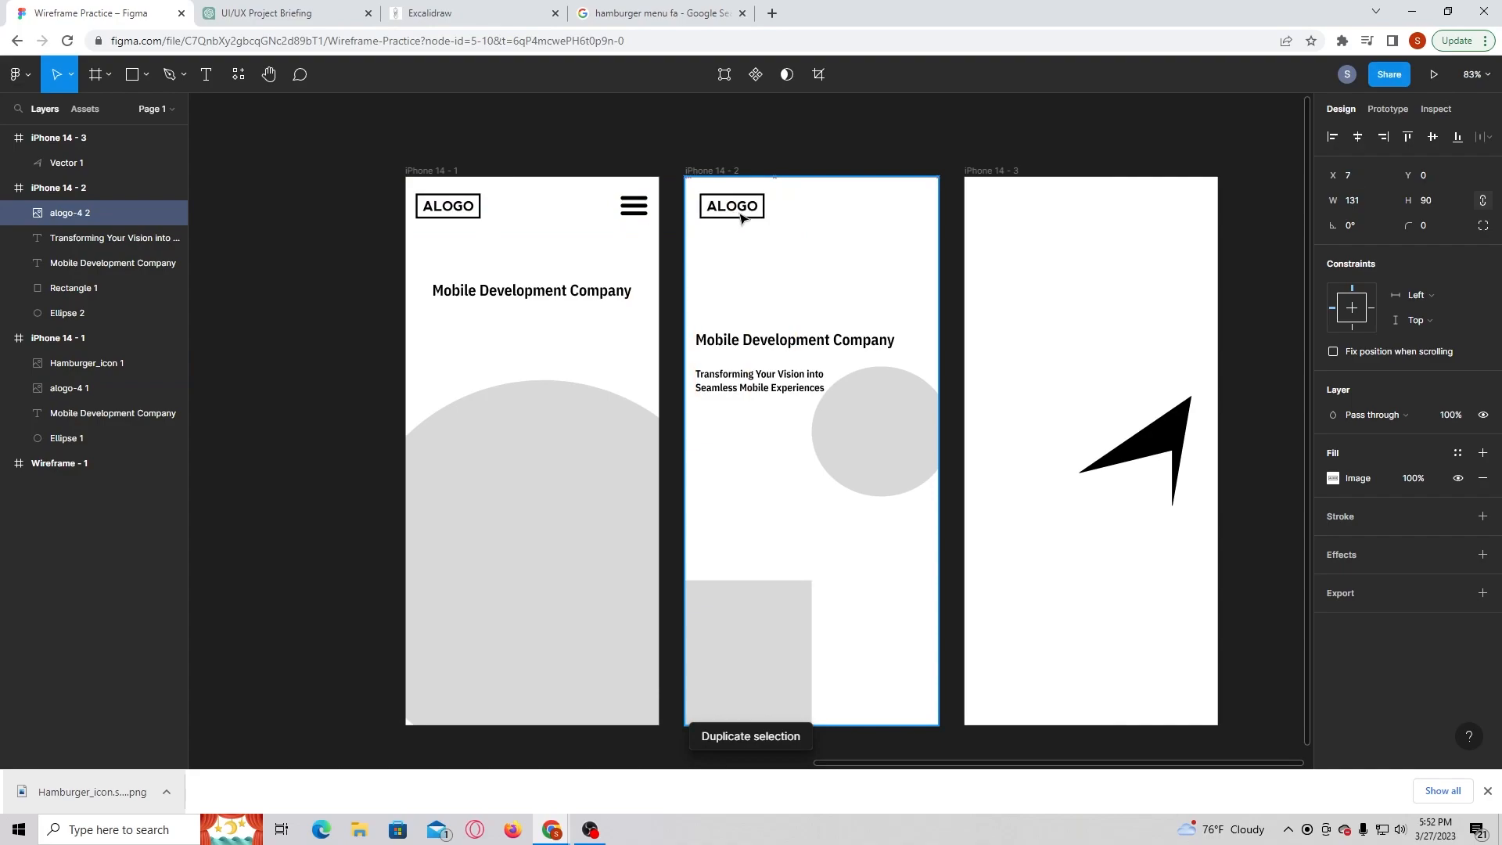
- Duplicate the hamburger menu icon into the second frame's upper-right corner at about X 323, Y 21
left_click(635, 210)
key("ctrl+d")
left_click_drag(635, 210, 912, 220)
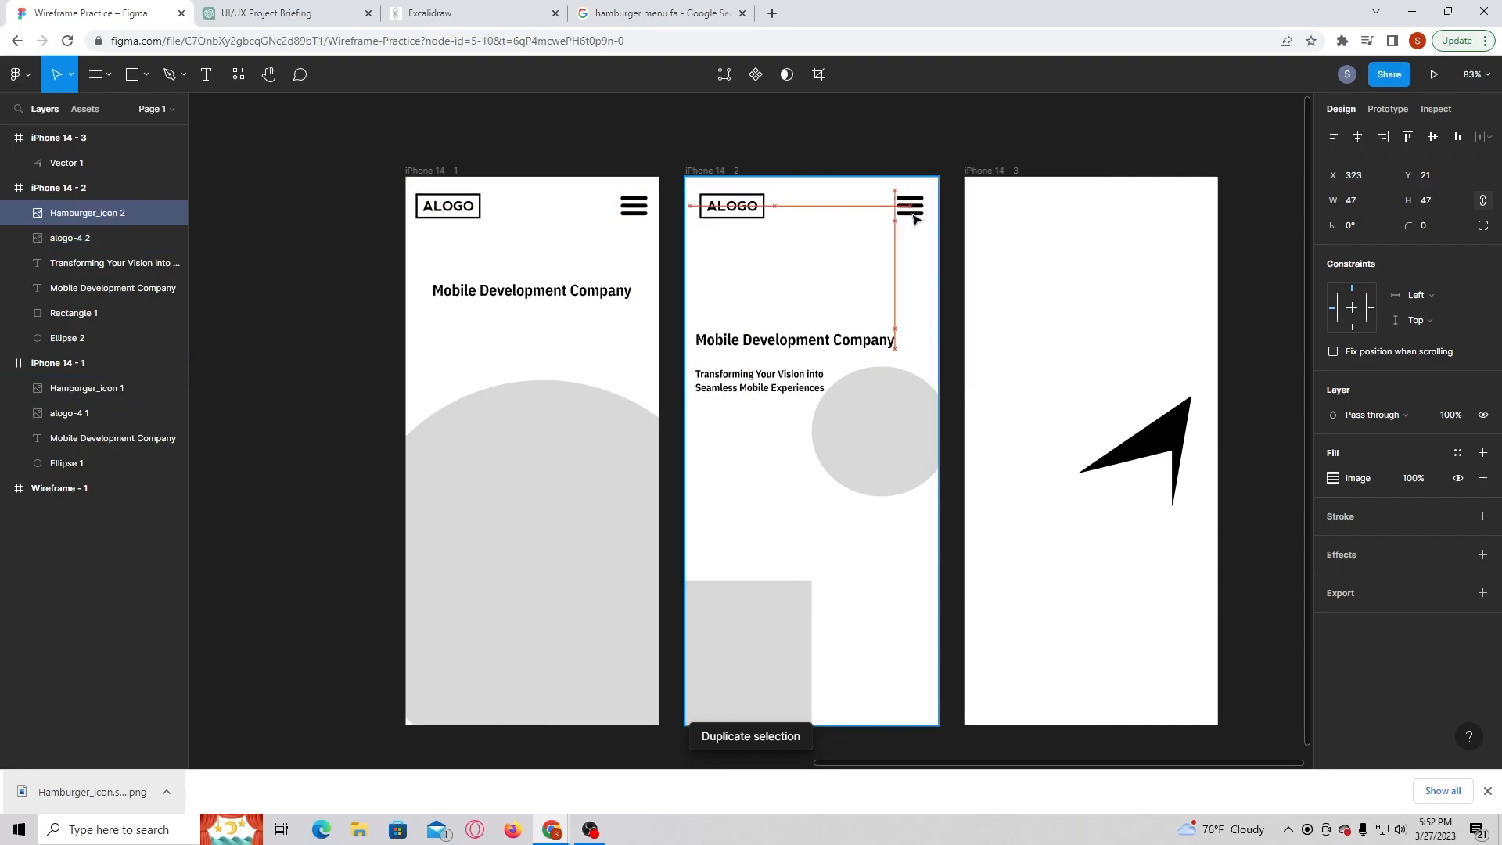
left_click(1067, 307)
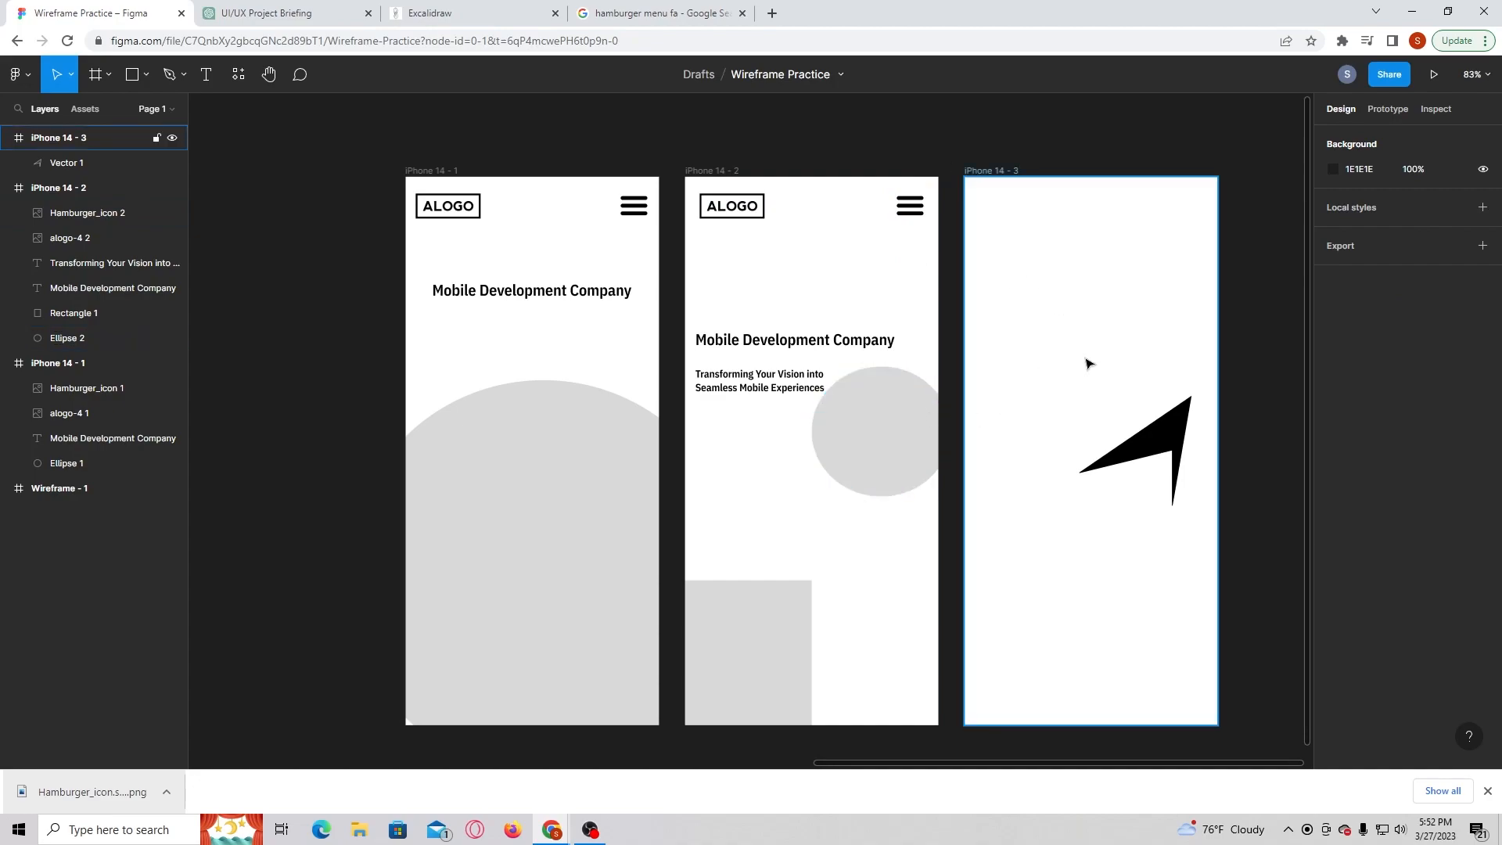
- Delete the black arrow vector from the third frame
scroll(1089, 363, "down", 3)
scroll(1241, 353, "right", 3)
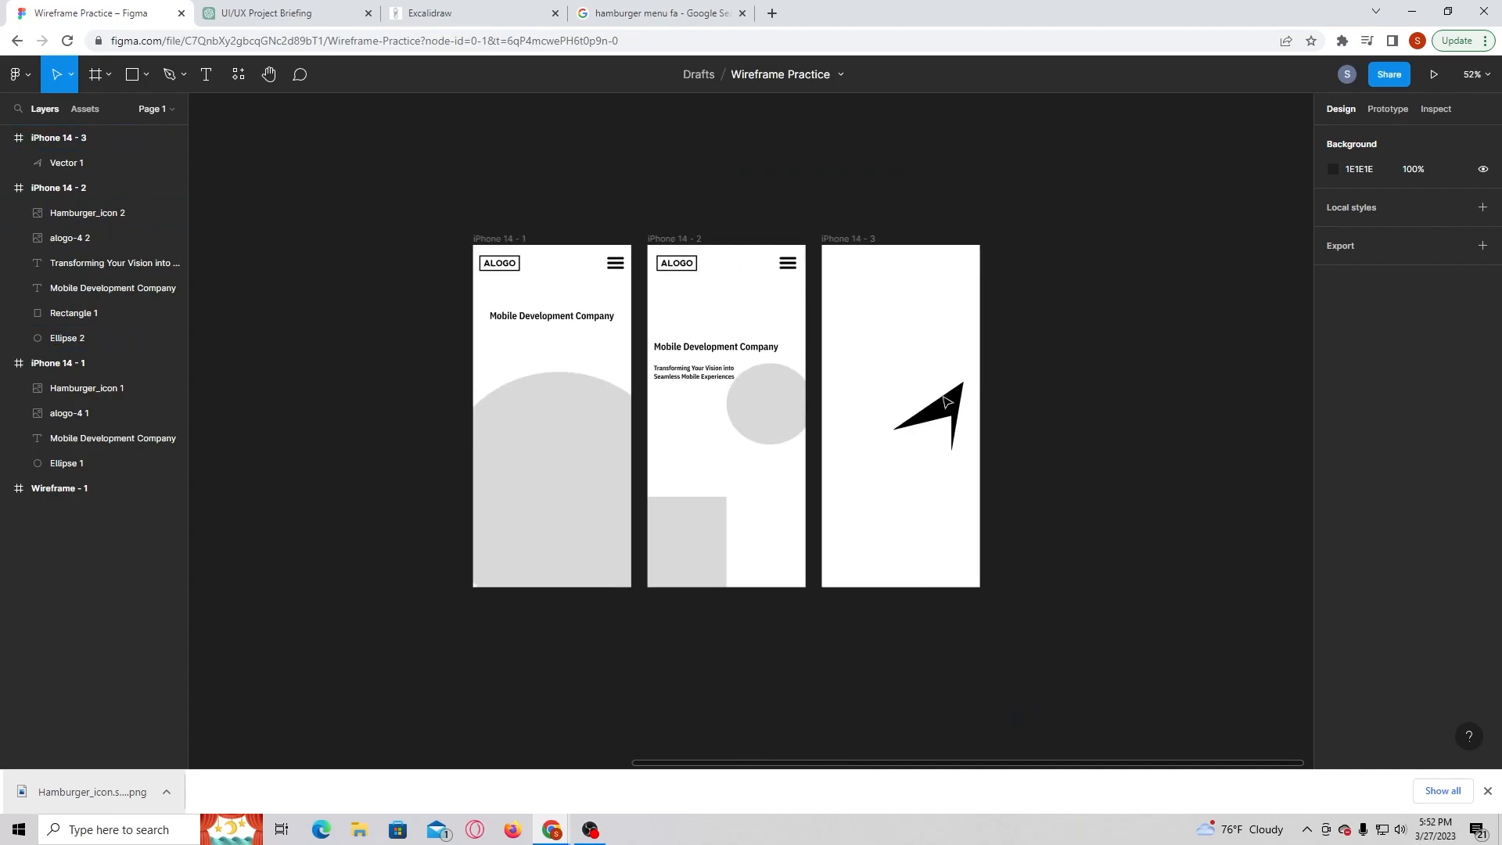
left_click(951, 411)
mouse_move(946, 399)
left_mouse_down()
mouse_move(1087, 379)
mouse_move(955, 411)
left_mouse_up()
key("Delete")
scroll(940, 375, "up", 3)
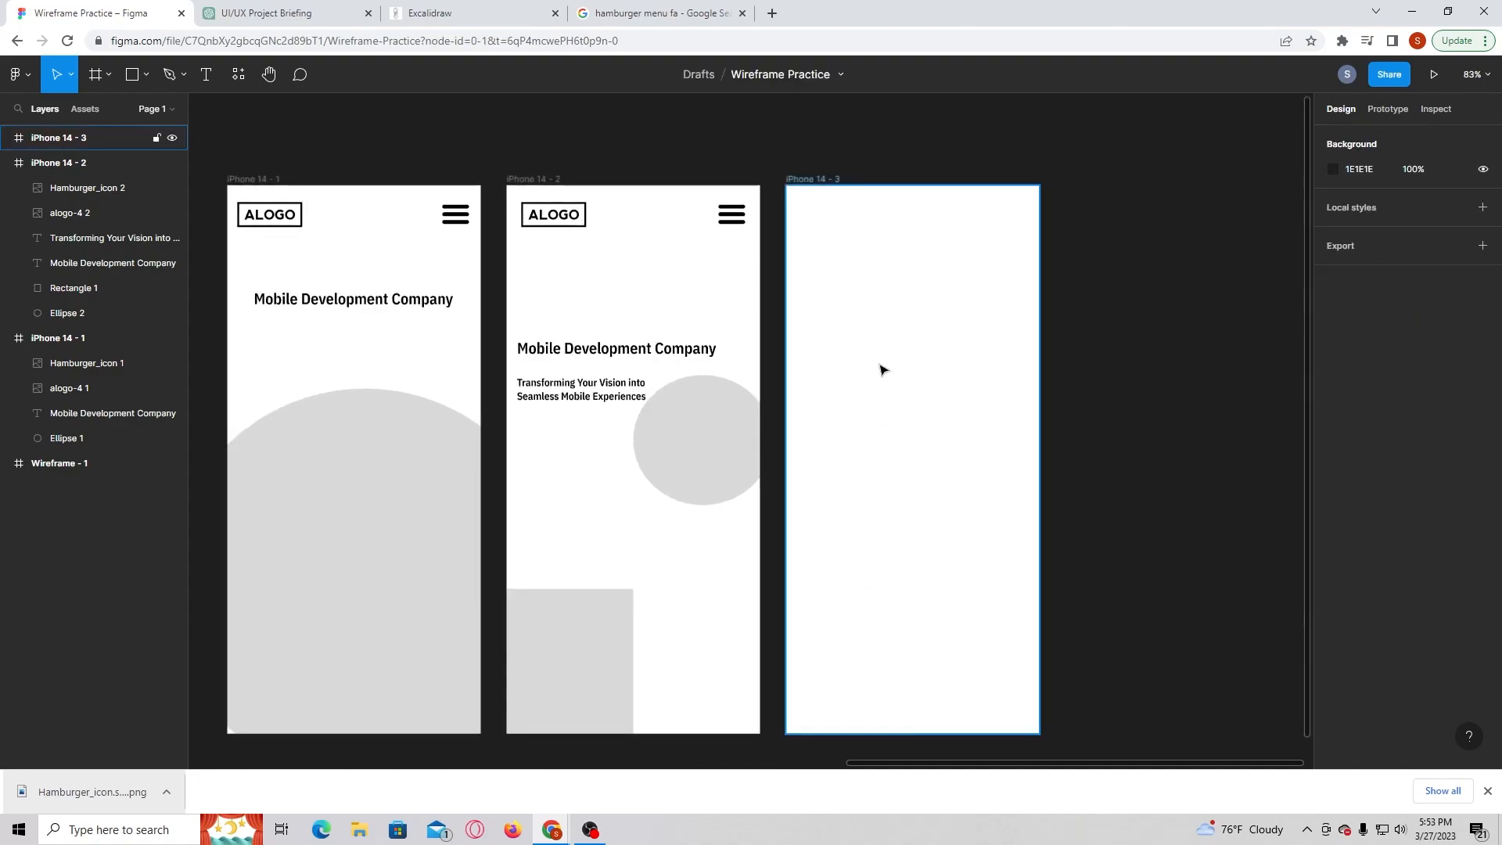
- Move the second frame's ellipse to about X 205, Y 371 and resize the lower-left rectangle to about 199 × 234
left_click_drag(697, 456, 728, 496)
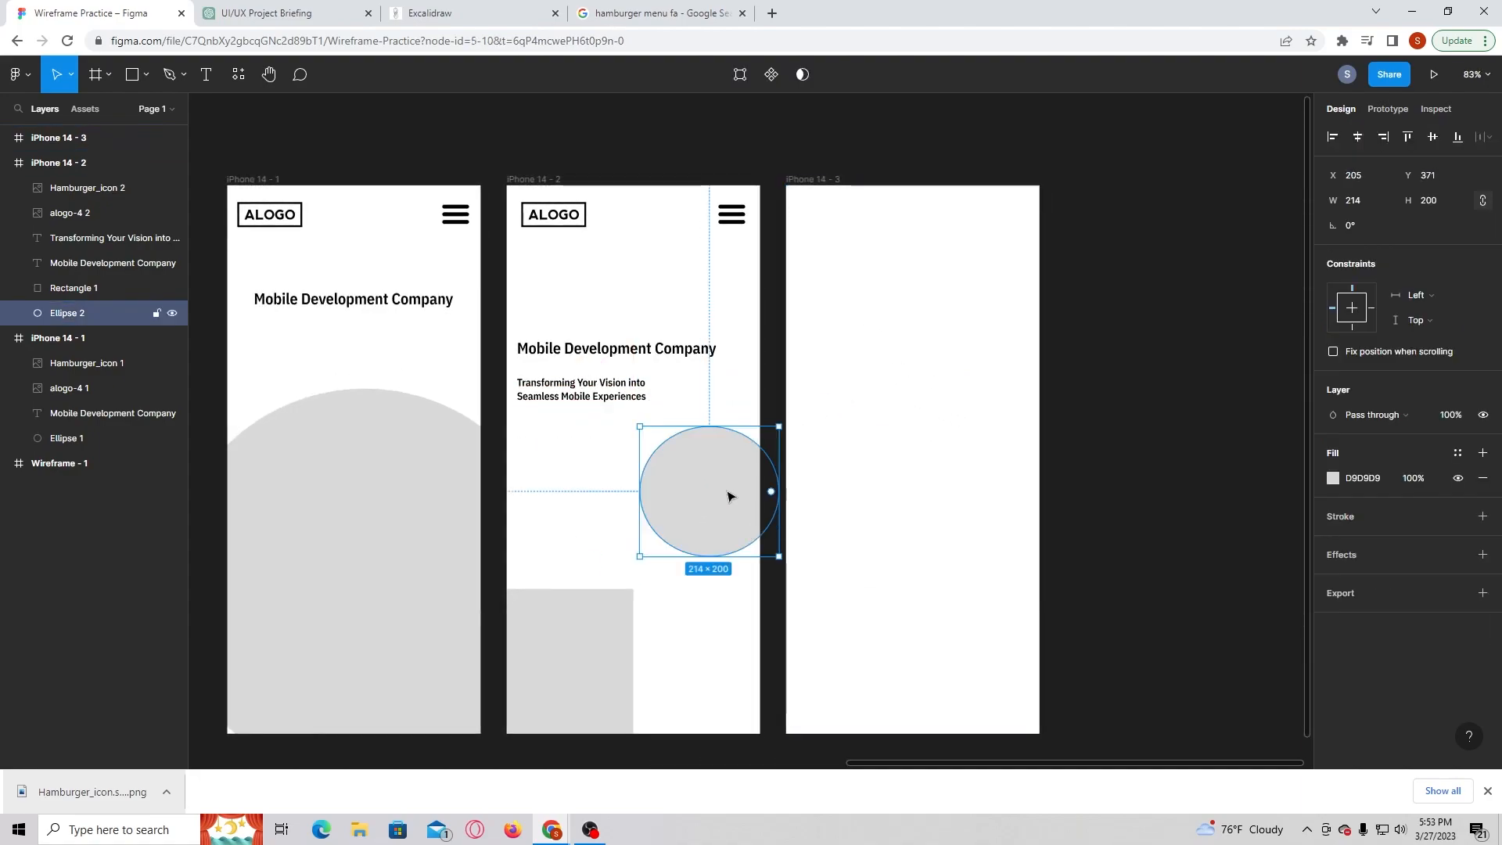
left_click(616, 648)
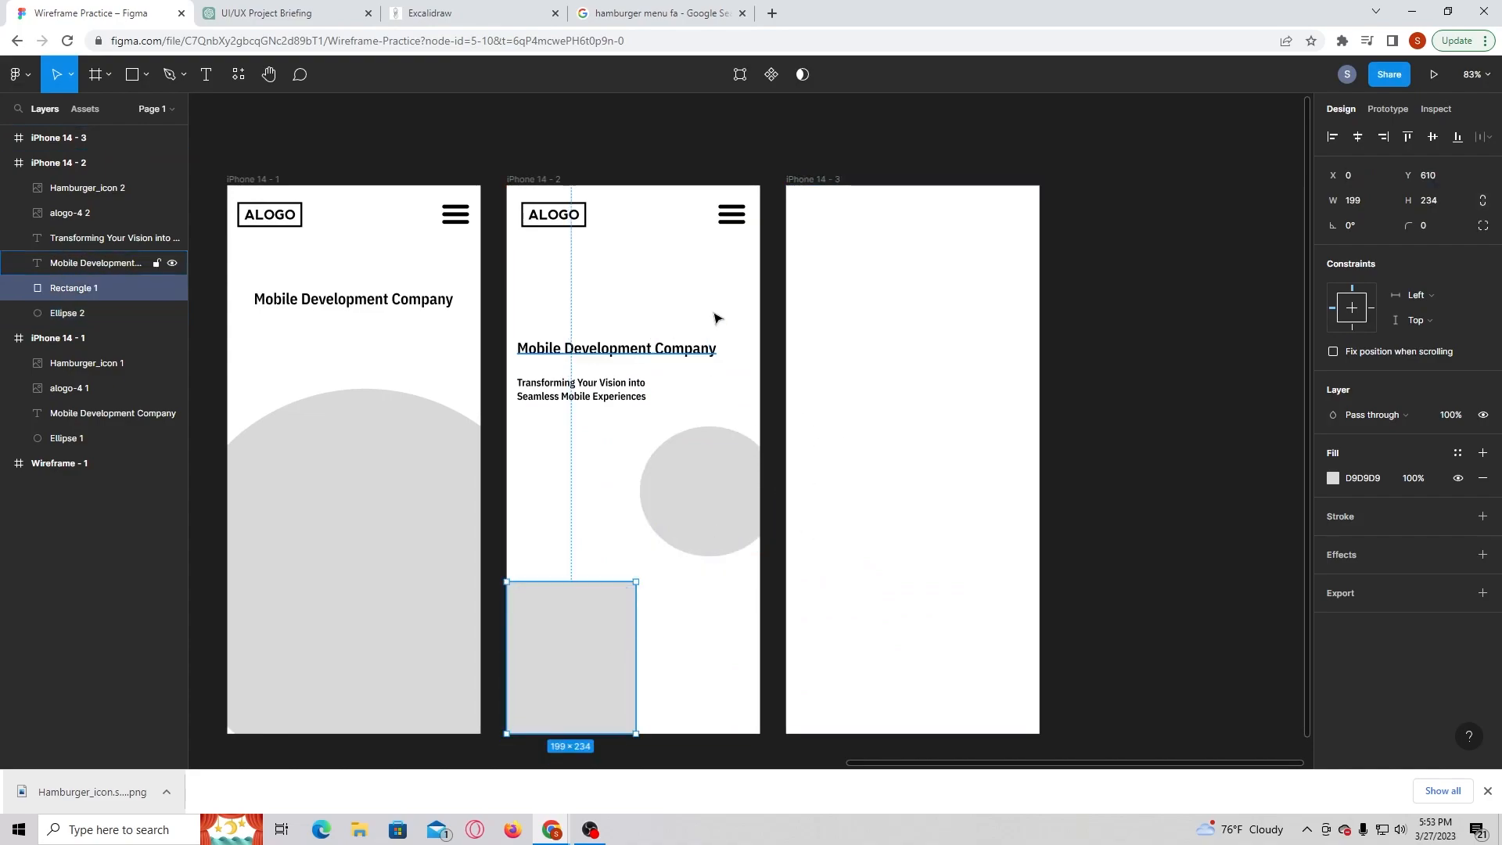
- Draw a closed four-point arrowhead, about 73.5 × 131.5, with the Pen tool near the middle of the third frame
left_click(169, 74)
left_click(850, 512)
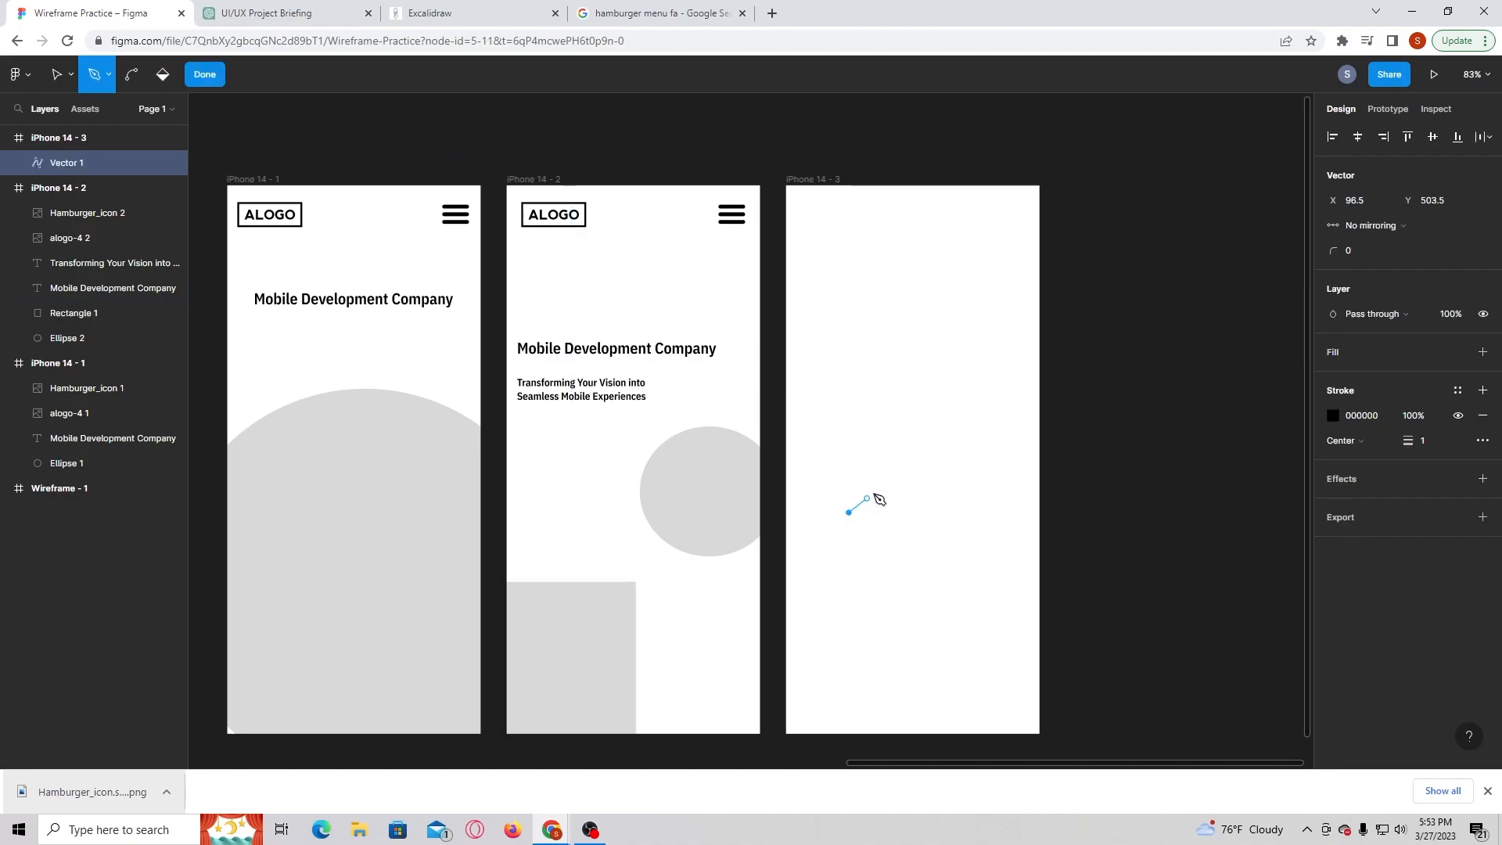
left_click(897, 451)
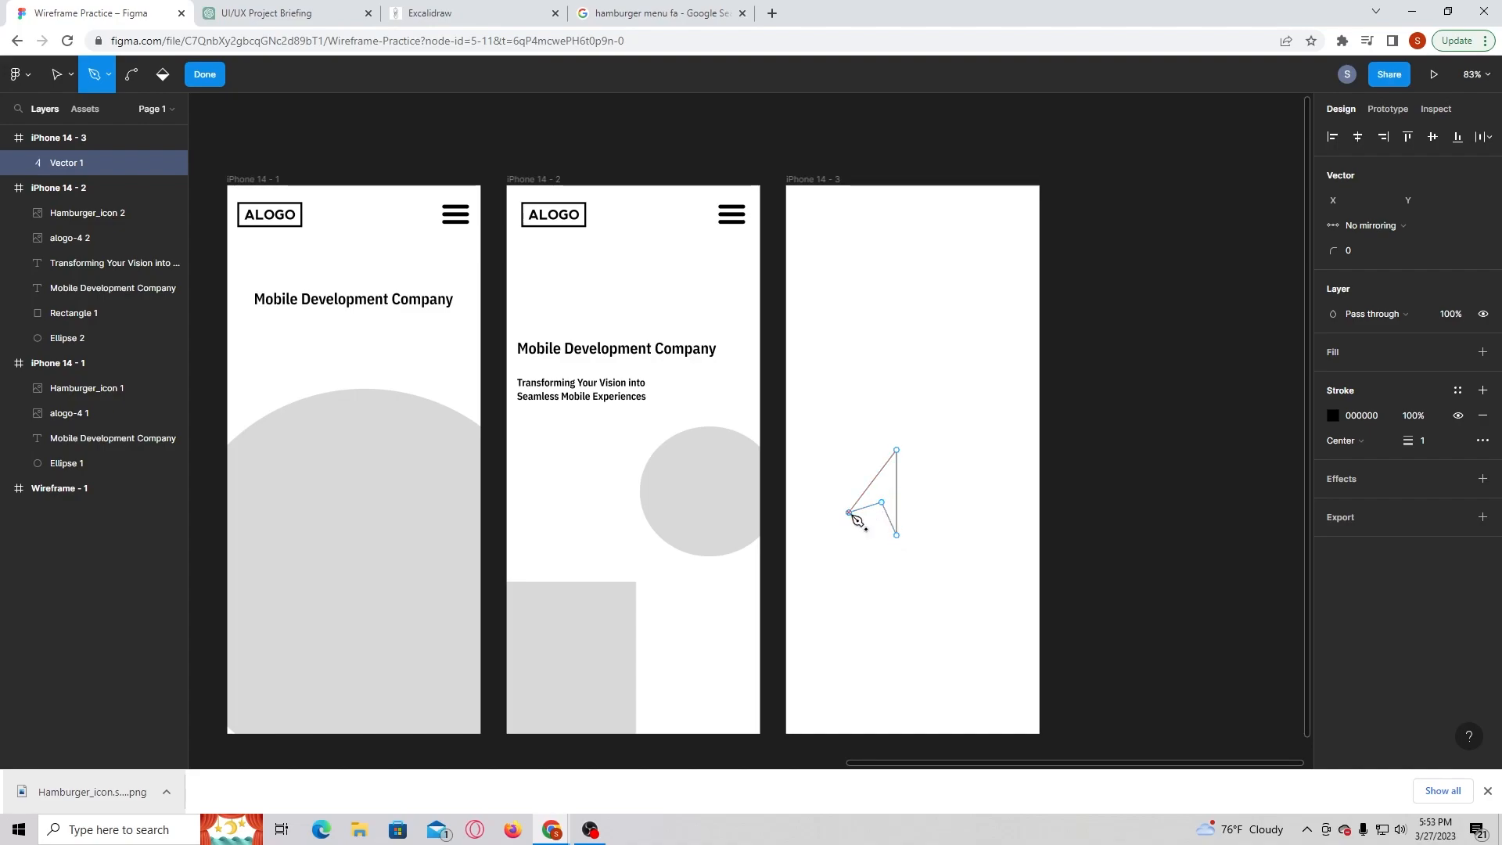
left_click(205, 75)
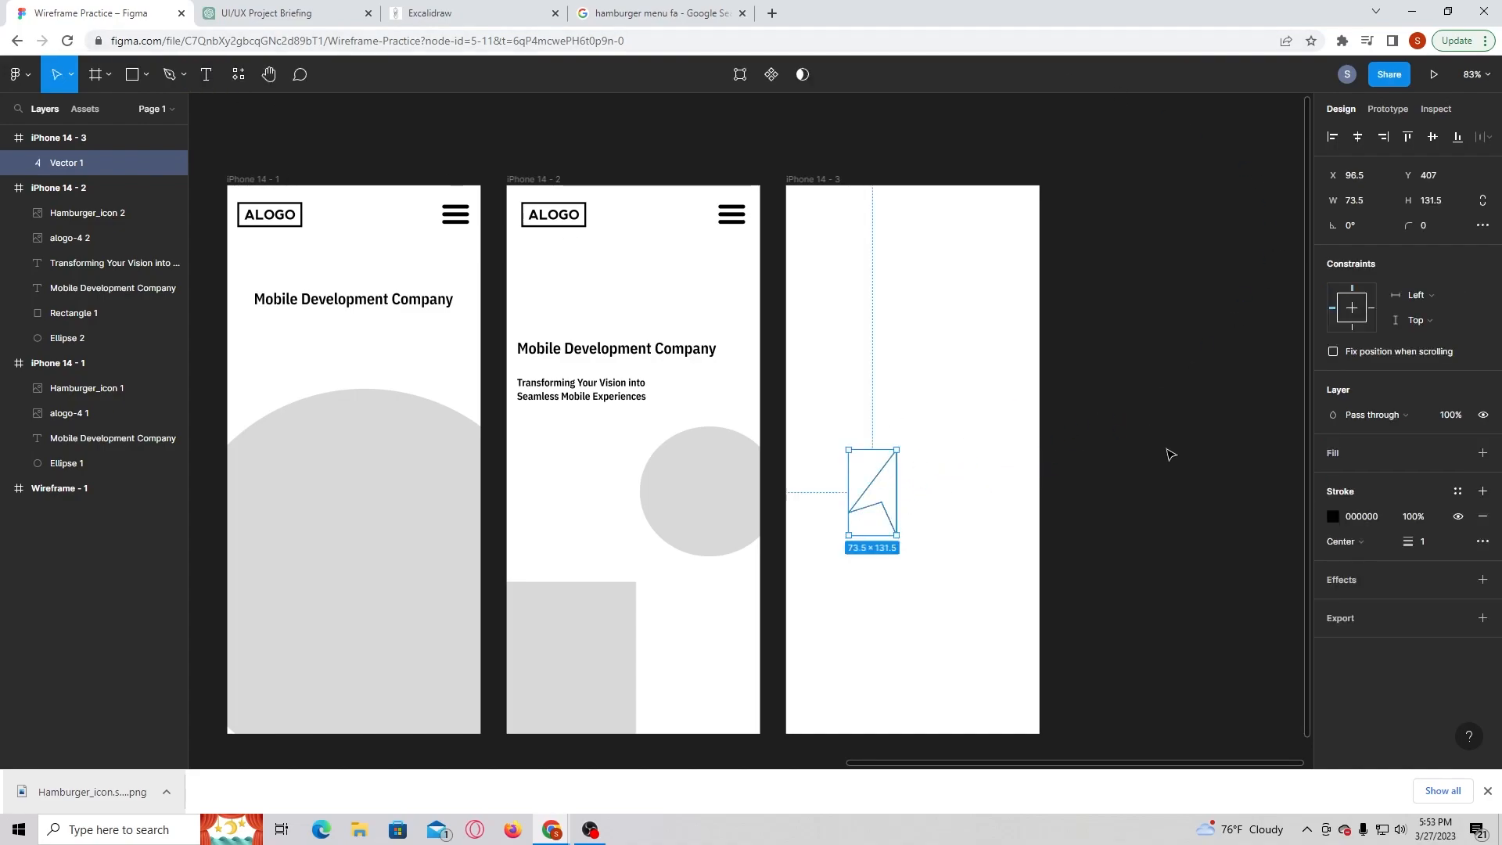
- Add a solid fill to the arrowhead and set its colour to red FF0000
left_click(1484, 456)
left_click(1337, 481)
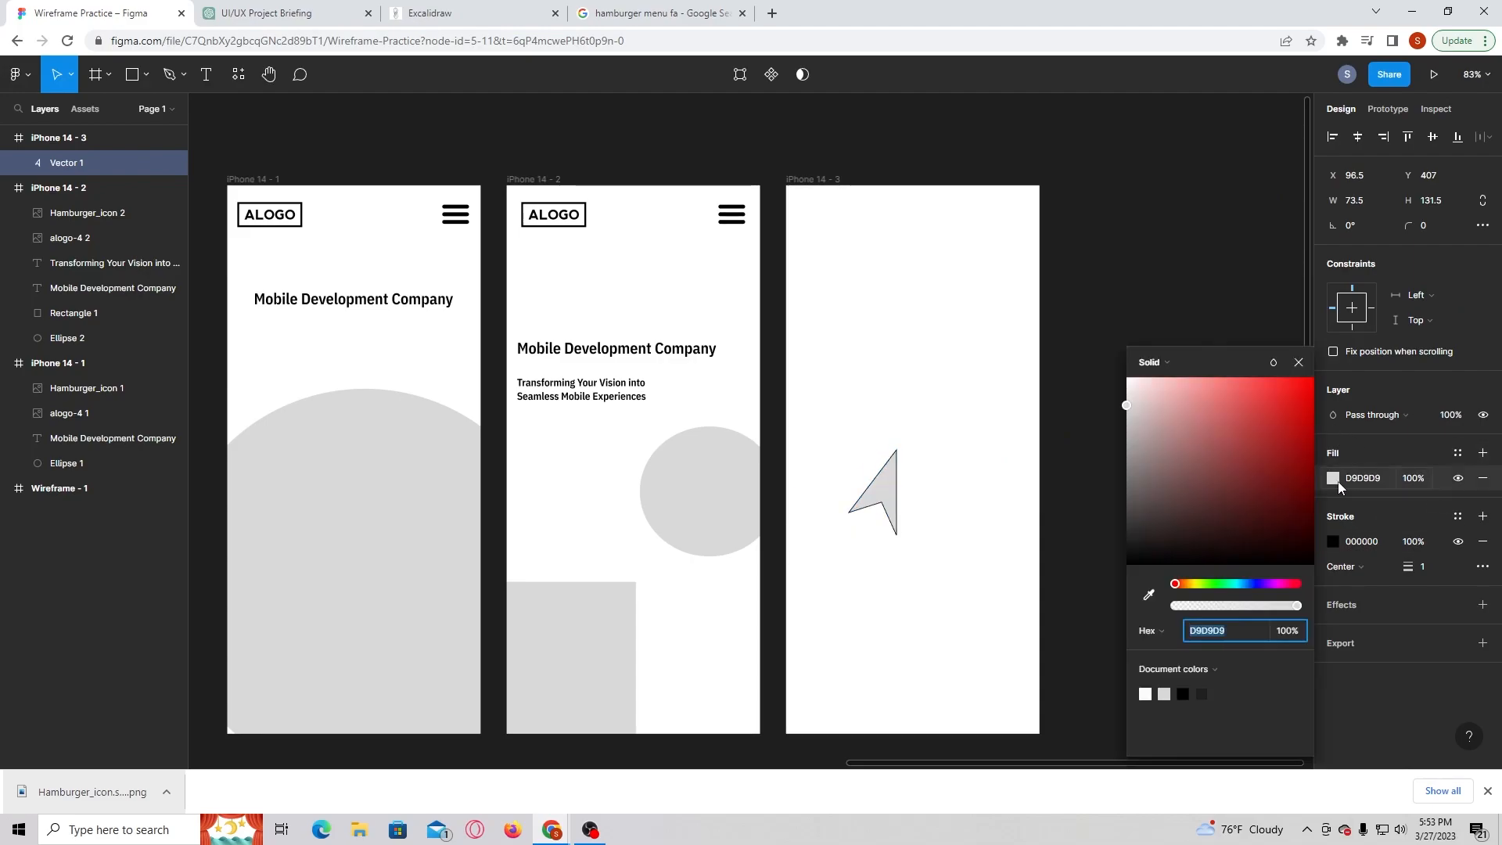
left_click_drag(1170, 543, 1127, 565)
left_click(1127, 507)
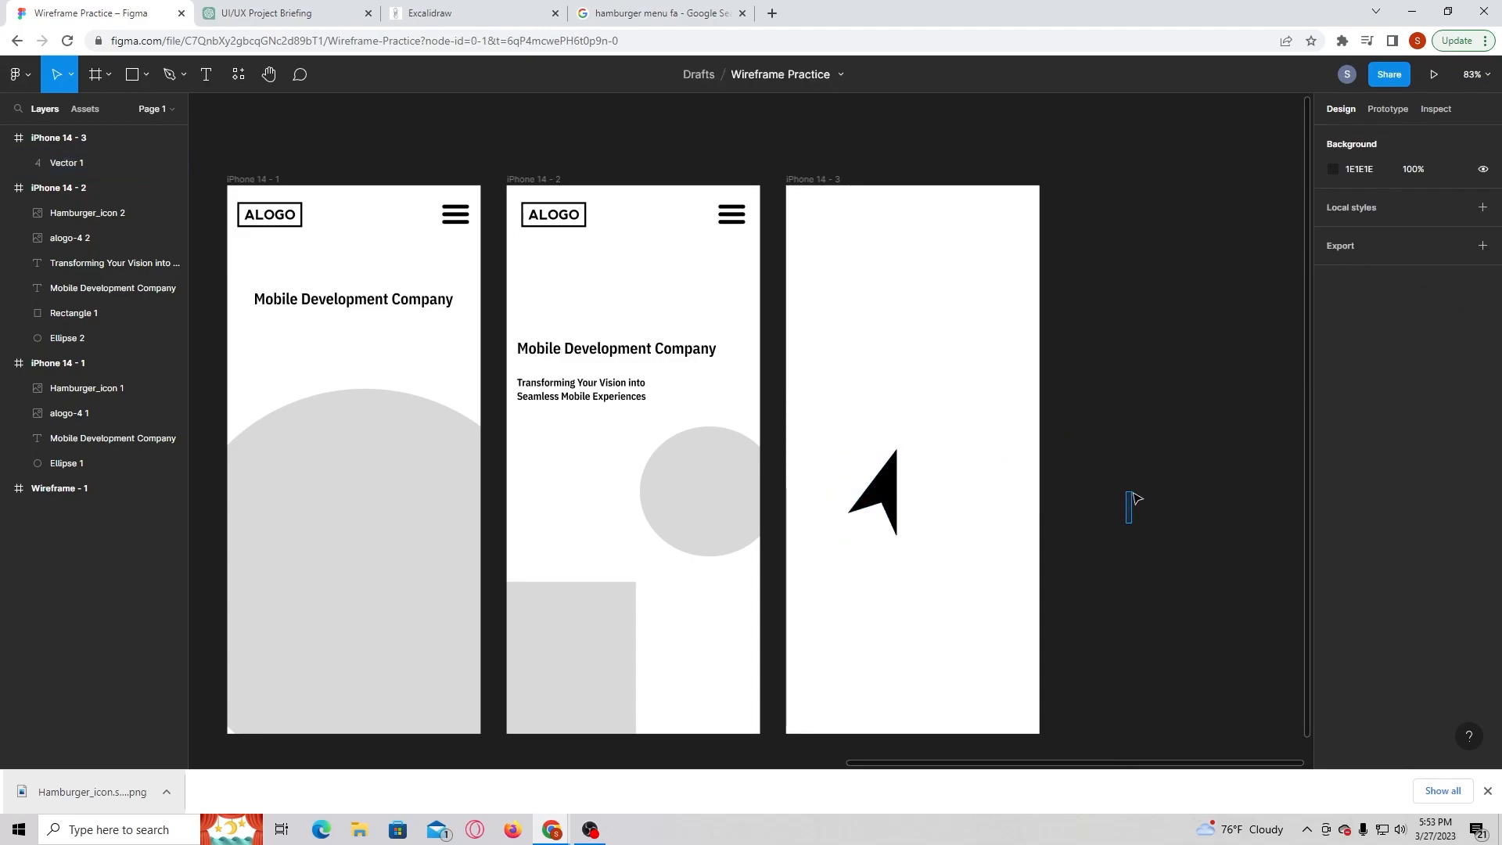
left_click(880, 493)
left_click(1331, 479)
left_click_drag(1251, 474, 1321, 371)
left_click(1160, 279)
- Rotate the red arrowhead to 50° and place it slightly right of the third frame's centre
left_click_drag(896, 493, 923, 455)
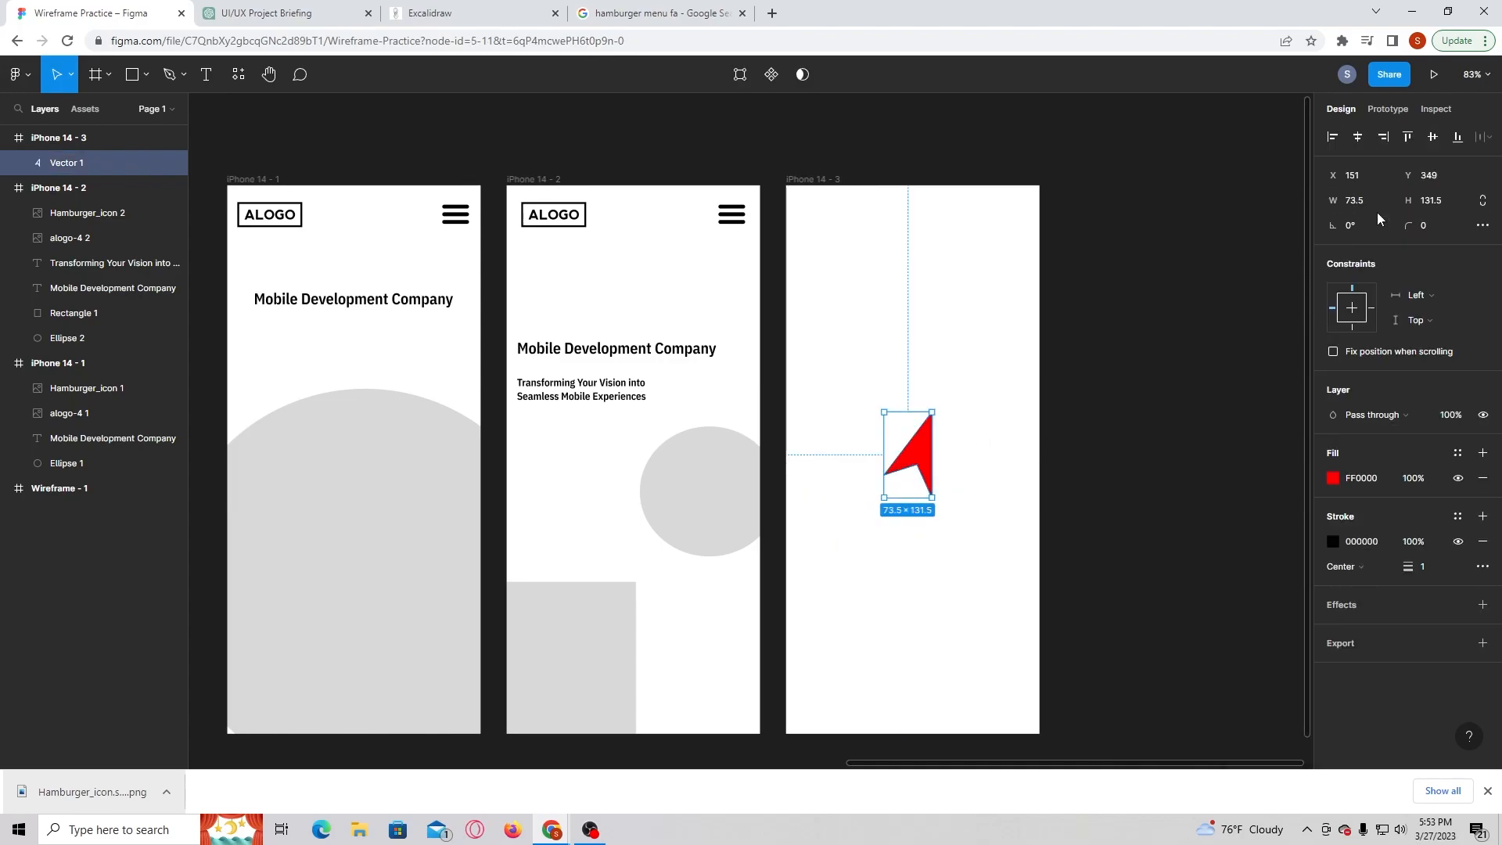
type("50")
key("Return")
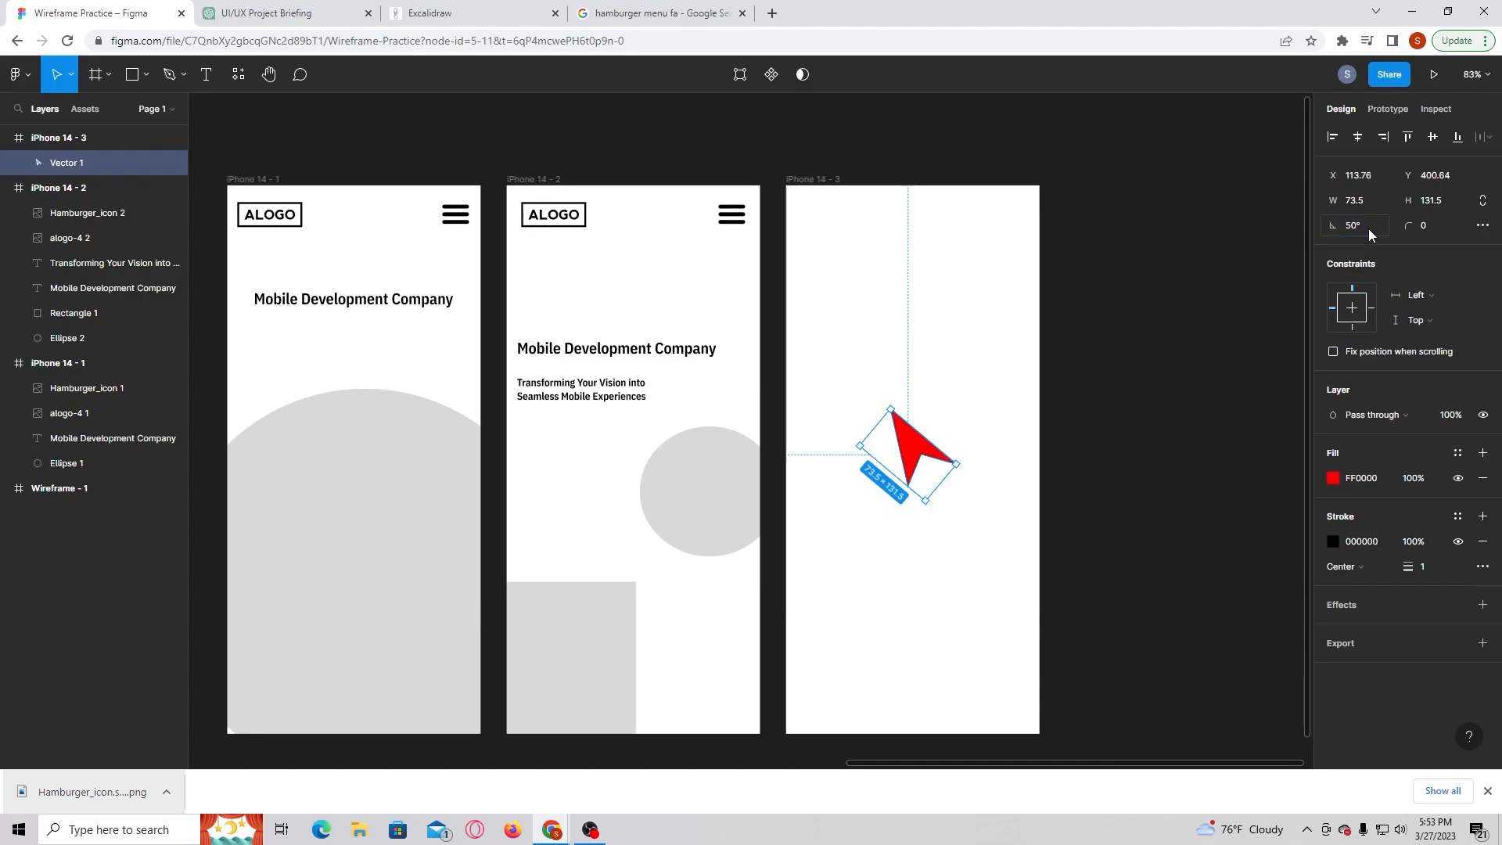
left_click(1062, 295)
left_click_drag(902, 449, 944, 445)
- Duplicate the second frame's heading and tagline into the third frame, centring the heading above the arrowhead and the tagline below it
left_click(612, 352)
key("ctrl+d")
left_click_drag(612, 352, 898, 377)
left_click(603, 392)
key("ctrl+d")
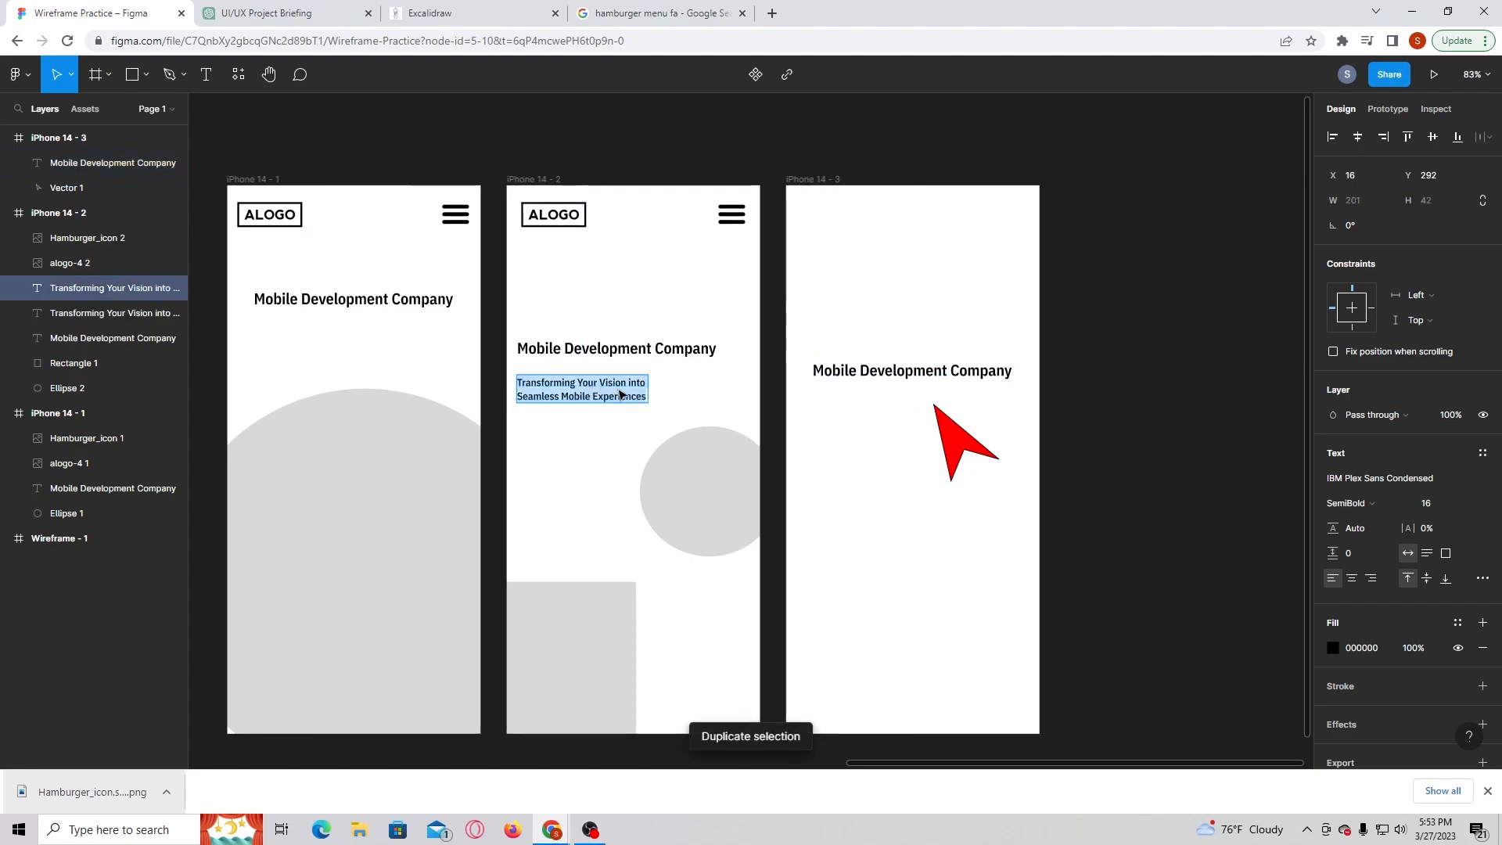
left_click_drag(591, 394, 924, 508)
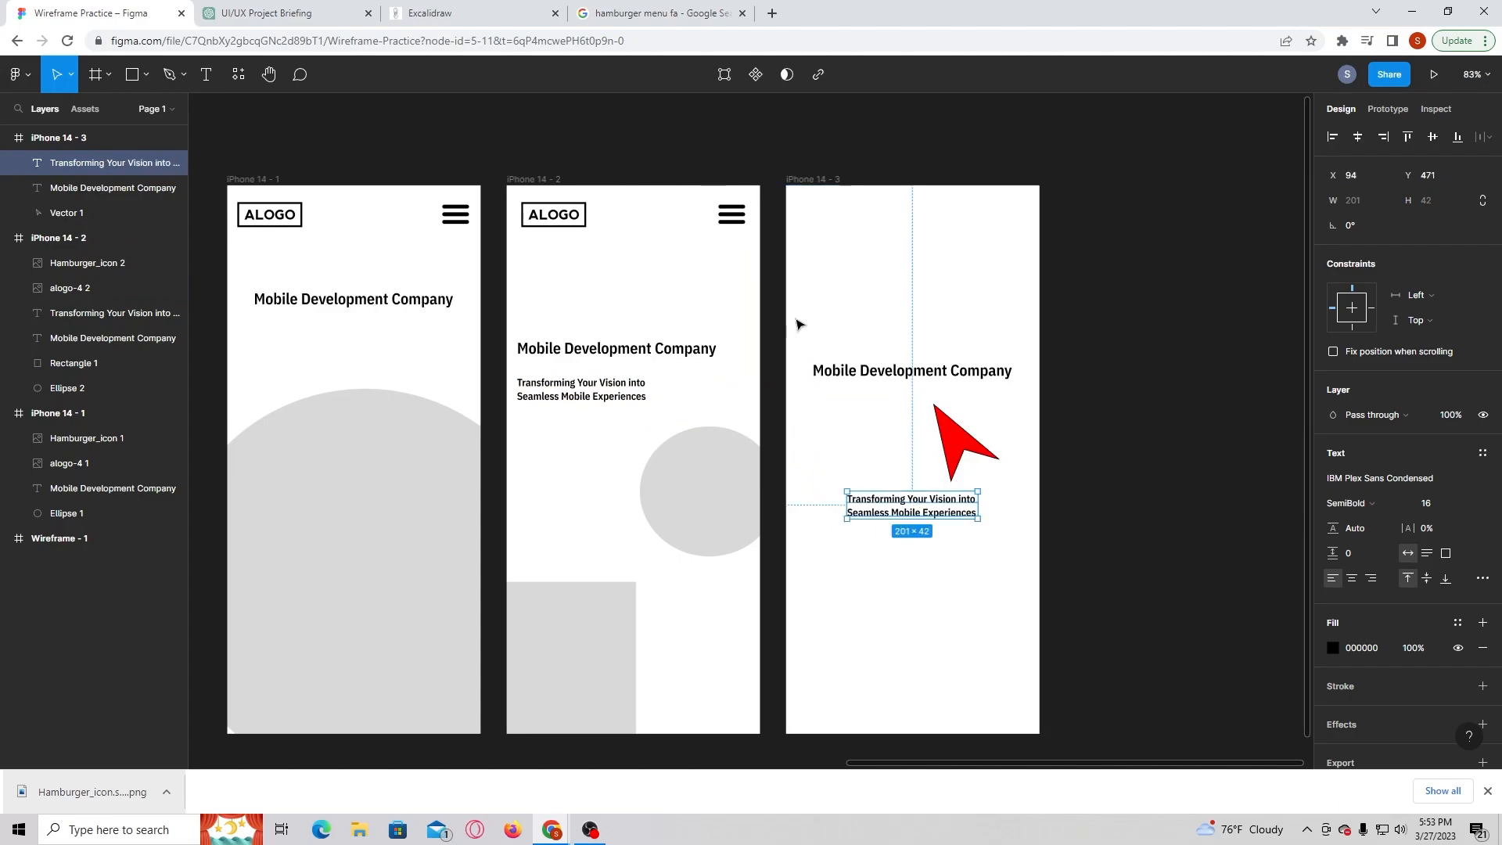
- Duplicate the ALOGO image and hamburger icon from the second frame into the third frame's upper-left and upper-right corners
left_click(561, 219)
key("ctrl+d")
left_click_drag(561, 218, 835, 222)
left_click(730, 222)
key("ctrl+d")
left_click_drag(730, 222, 1013, 219)
- Delete the third frame's heading and replace it with the ALOGO image enlarged to about 307 × 228, centred above the arrowhead
left_click(906, 370)
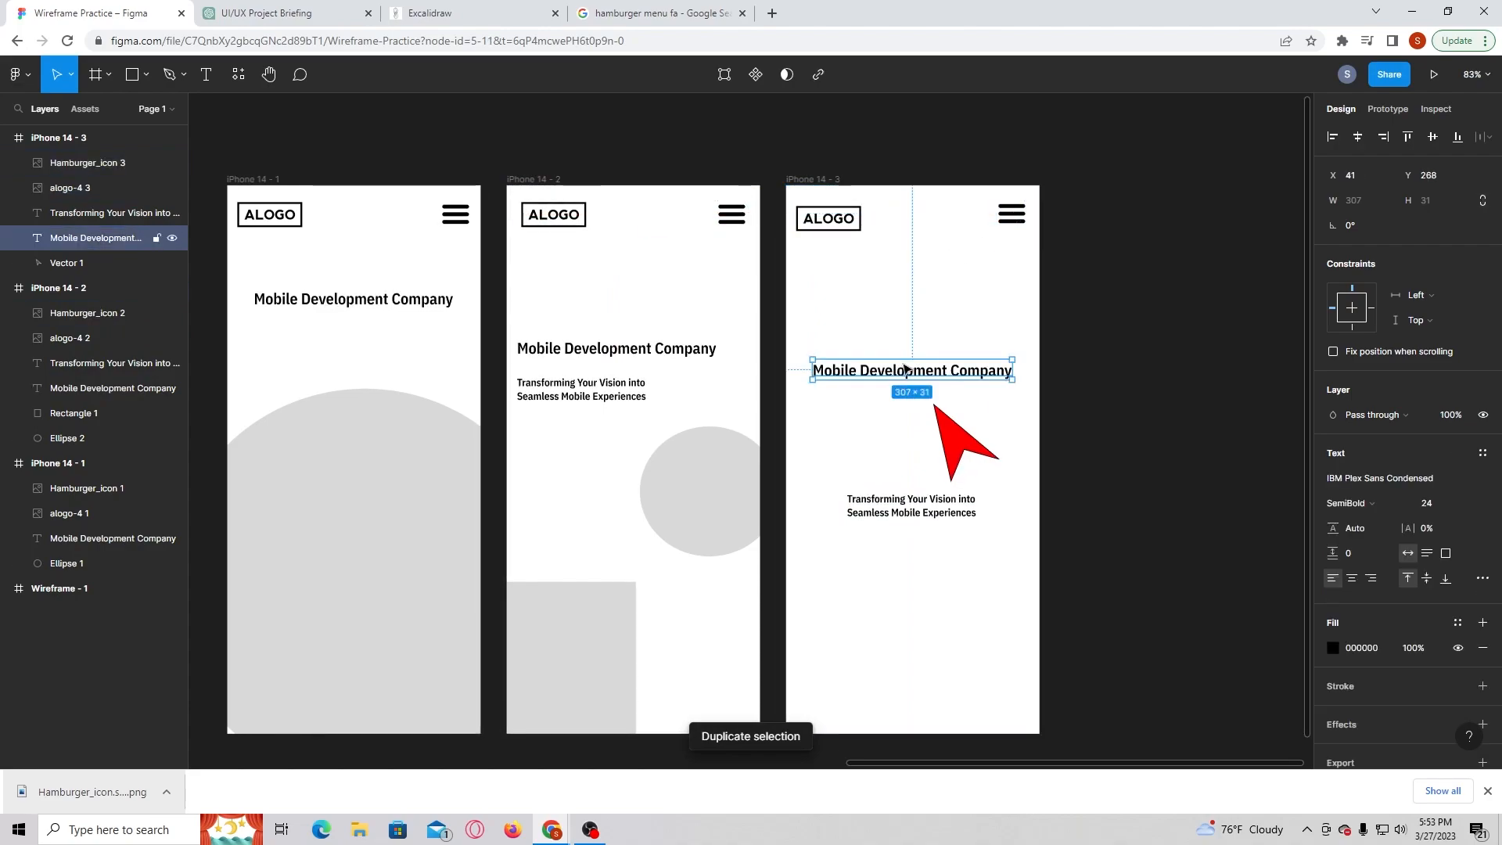
key("Delete")
left_click_drag(830, 229, 891, 340)
left_click_drag(831, 282, 762, 230)
left_click_drag(888, 299, 941, 349)
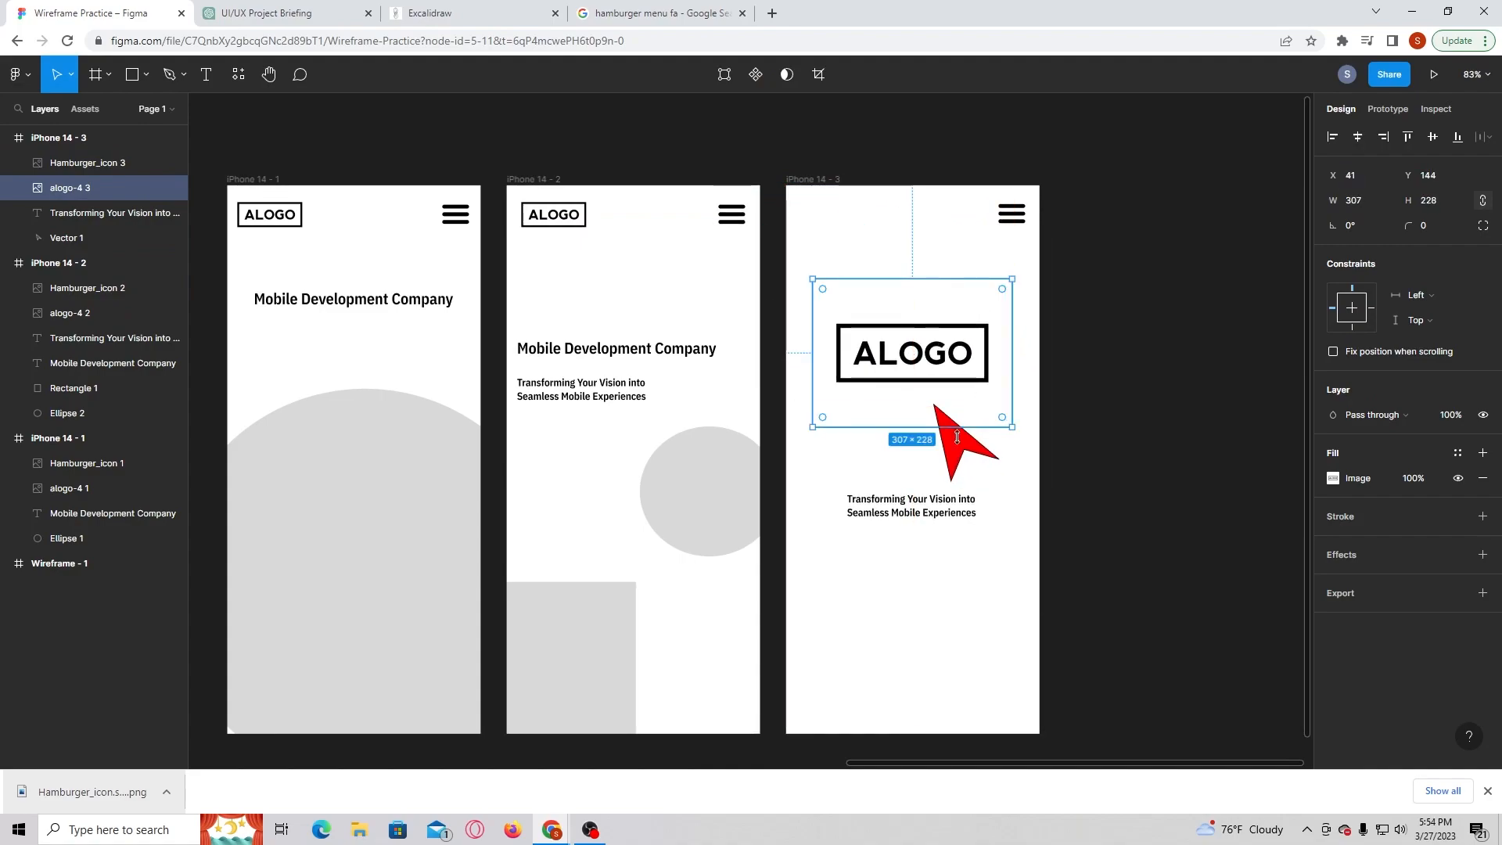
left_click(1079, 386)
left_click(899, 356)
left_click_drag(899, 356, 904, 354)
left_click(1136, 469)
- Copy the tagline from the third frame into the first frame, centred beneath the Mobile Development Company heading
scroll(1126, 466, "down", 5)
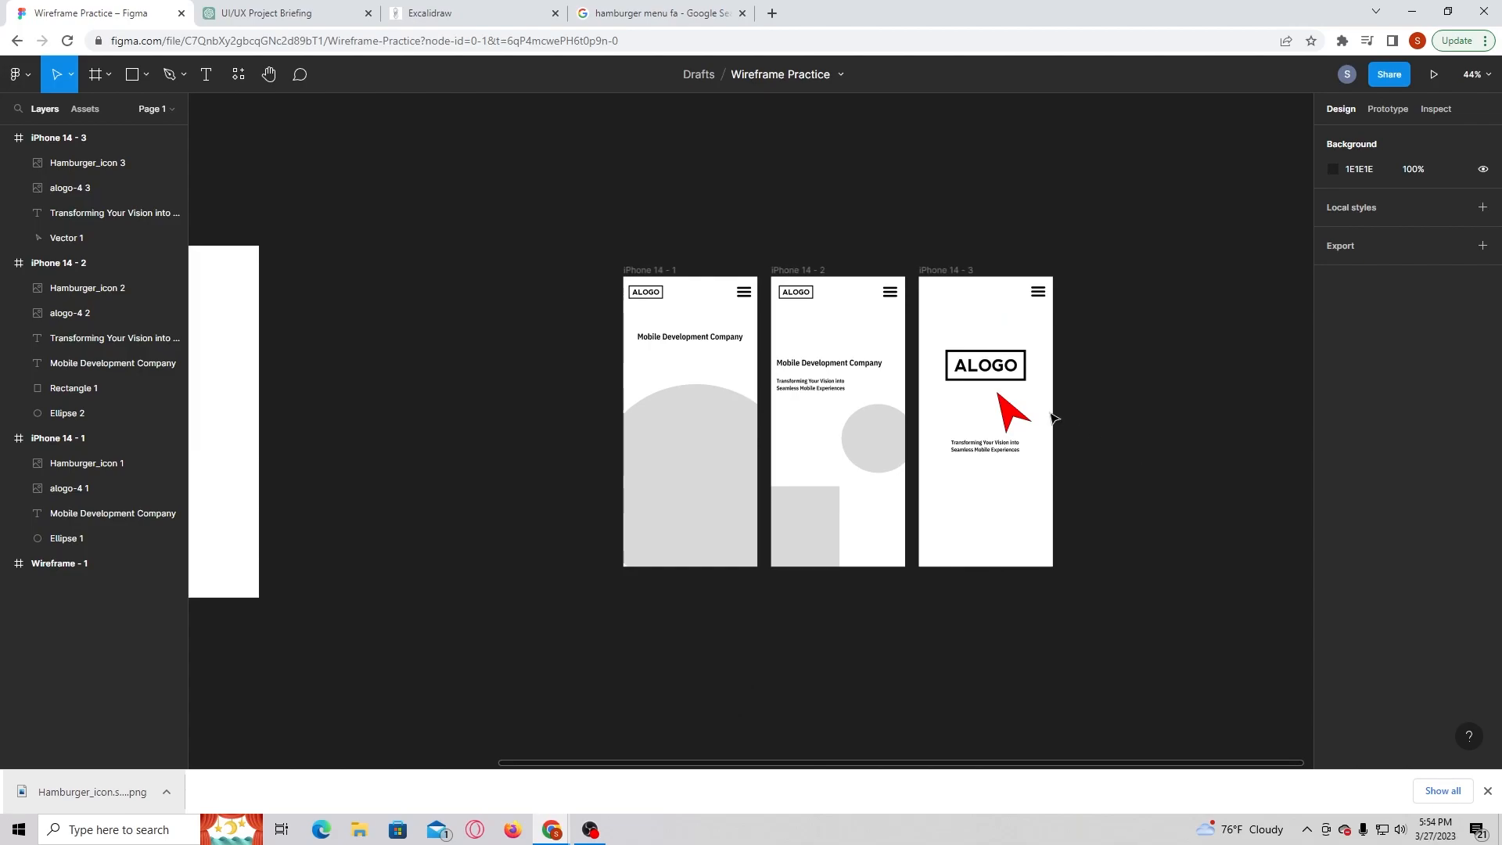
scroll(1130, 472, "down", 2)
scroll(1143, 476, "up", 4)
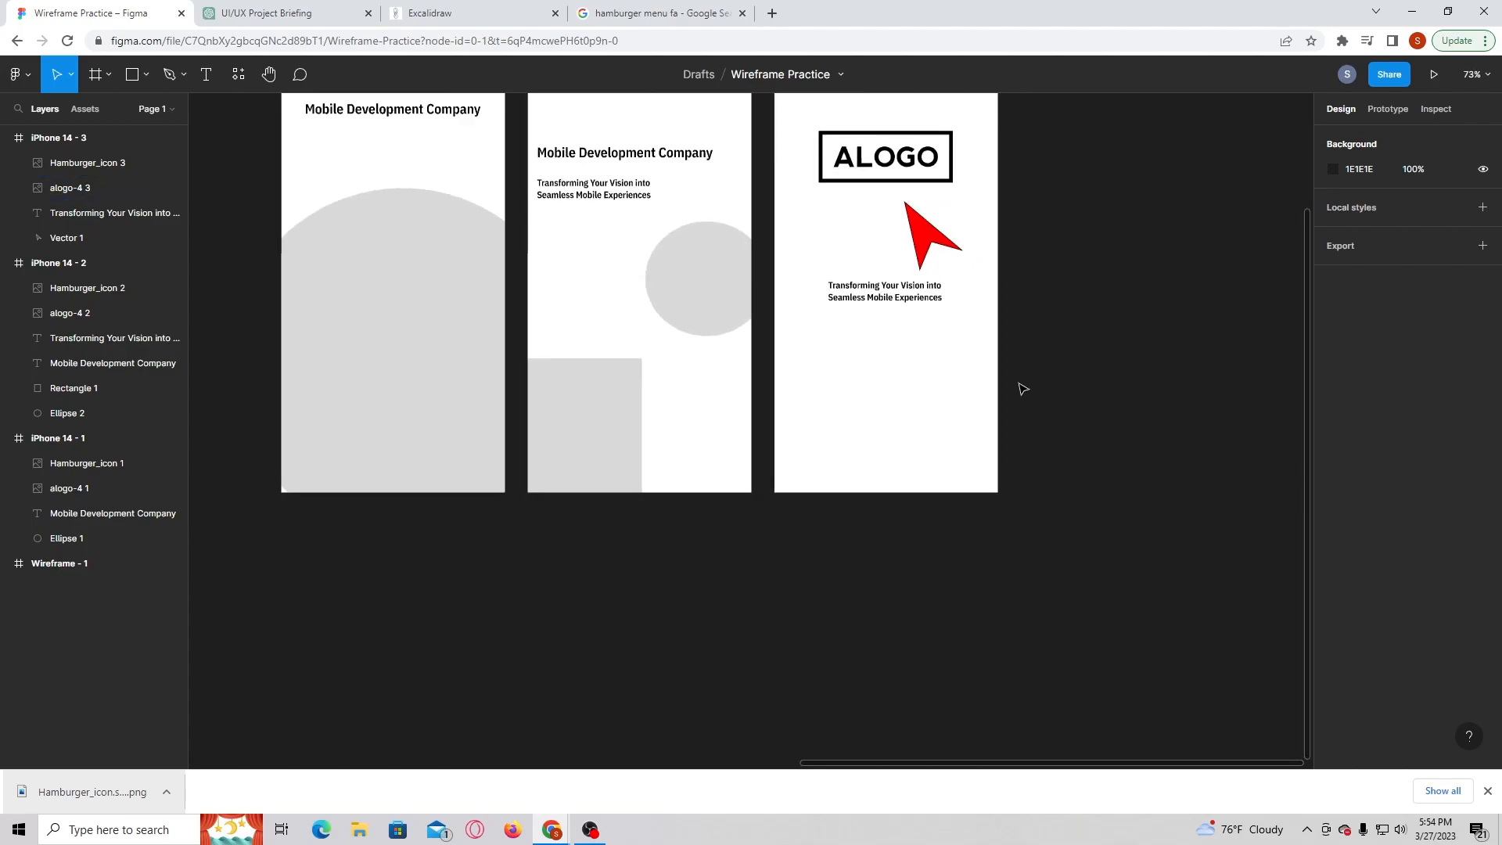
scroll(1142, 478, "up", 4)
scroll(1134, 479, "down", 3)
scroll(1127, 479, "down", 5)
scroll(1111, 466, "up", 2)
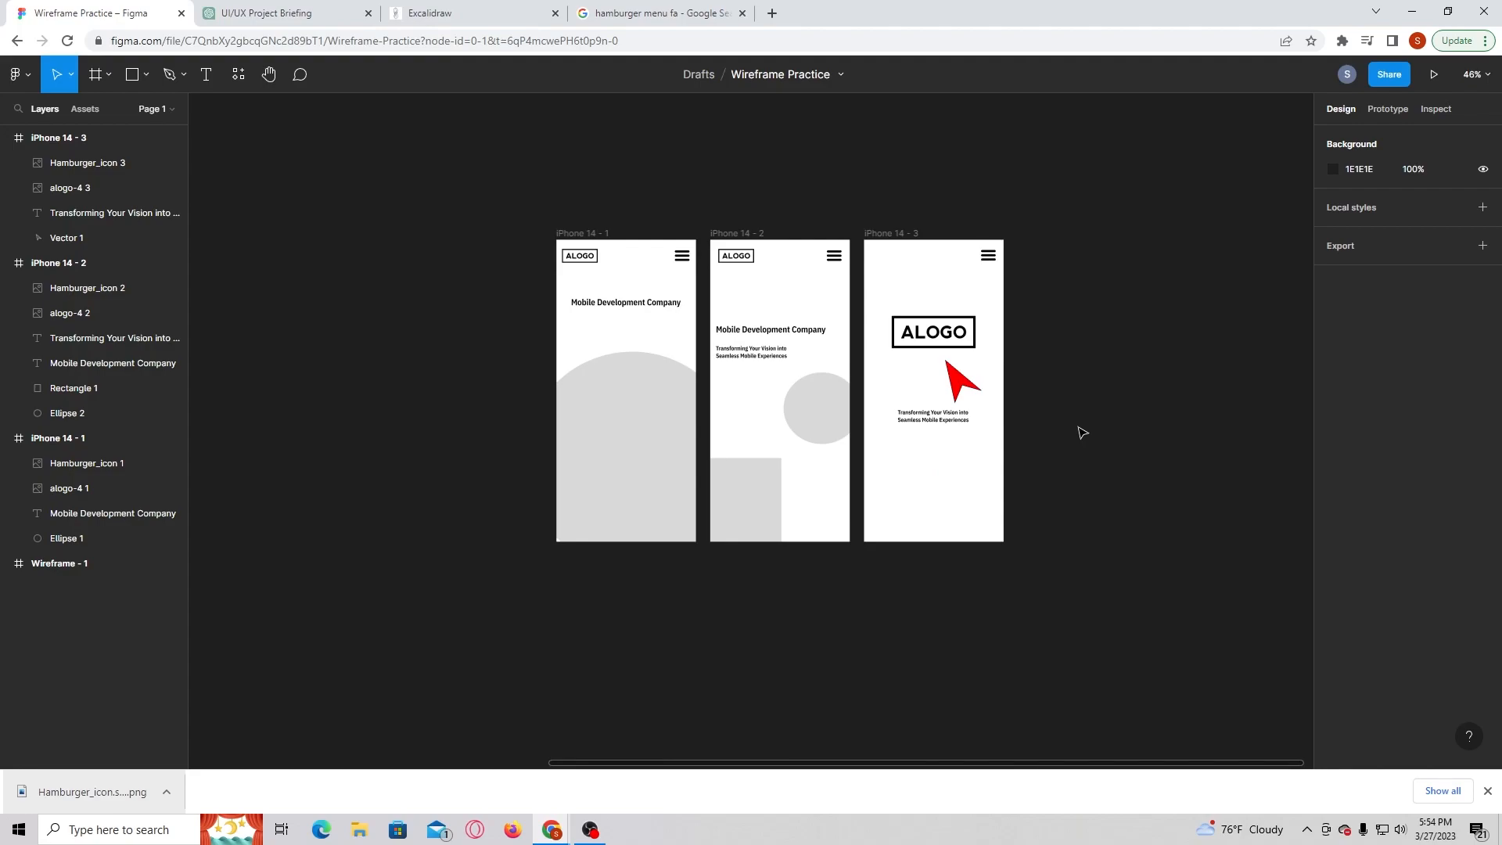
left_click(956, 423)
left_click_drag(957, 425, 636, 331, "alt")
left_click(1140, 326)
- Look over the three iPhone 14 wireframes together and dismiss the browser's downloads bar
scroll(798, 378, "up", 3, "ctrl")
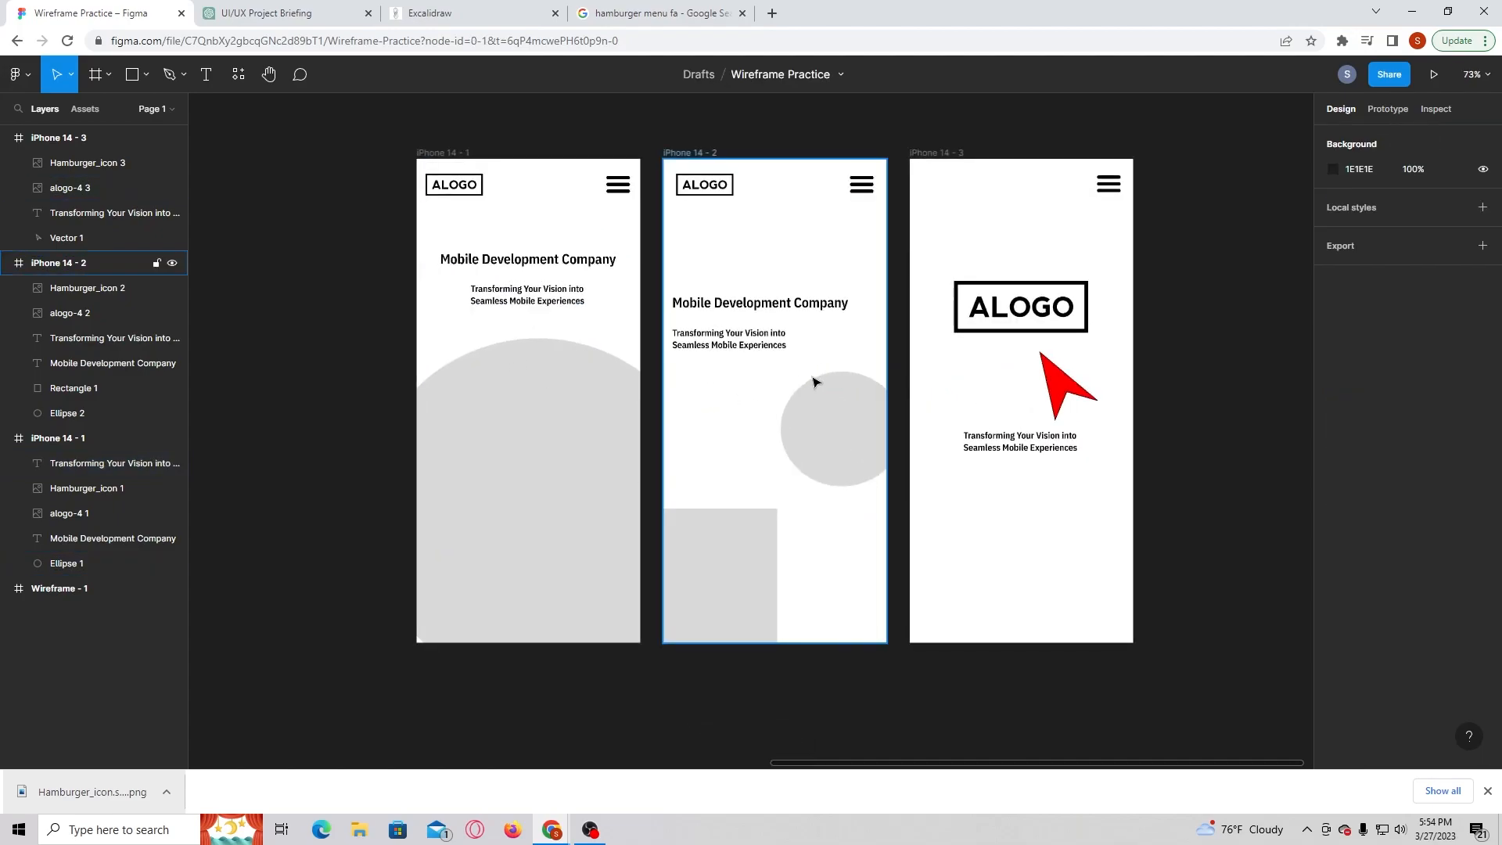
scroll(1165, 406, "down", 2, "ctrl")
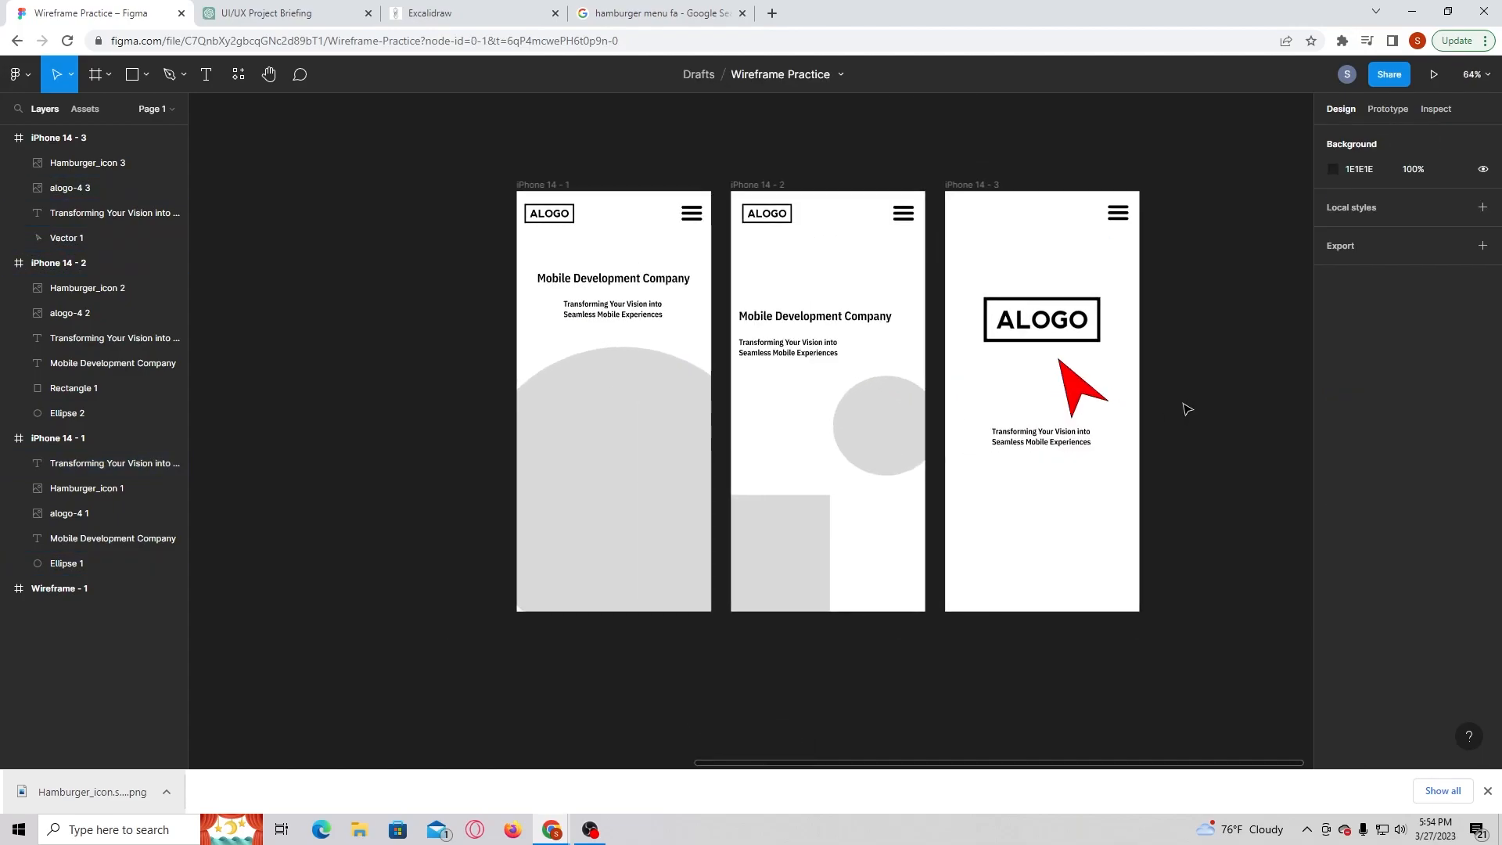
scroll(1187, 409, "right", 1)
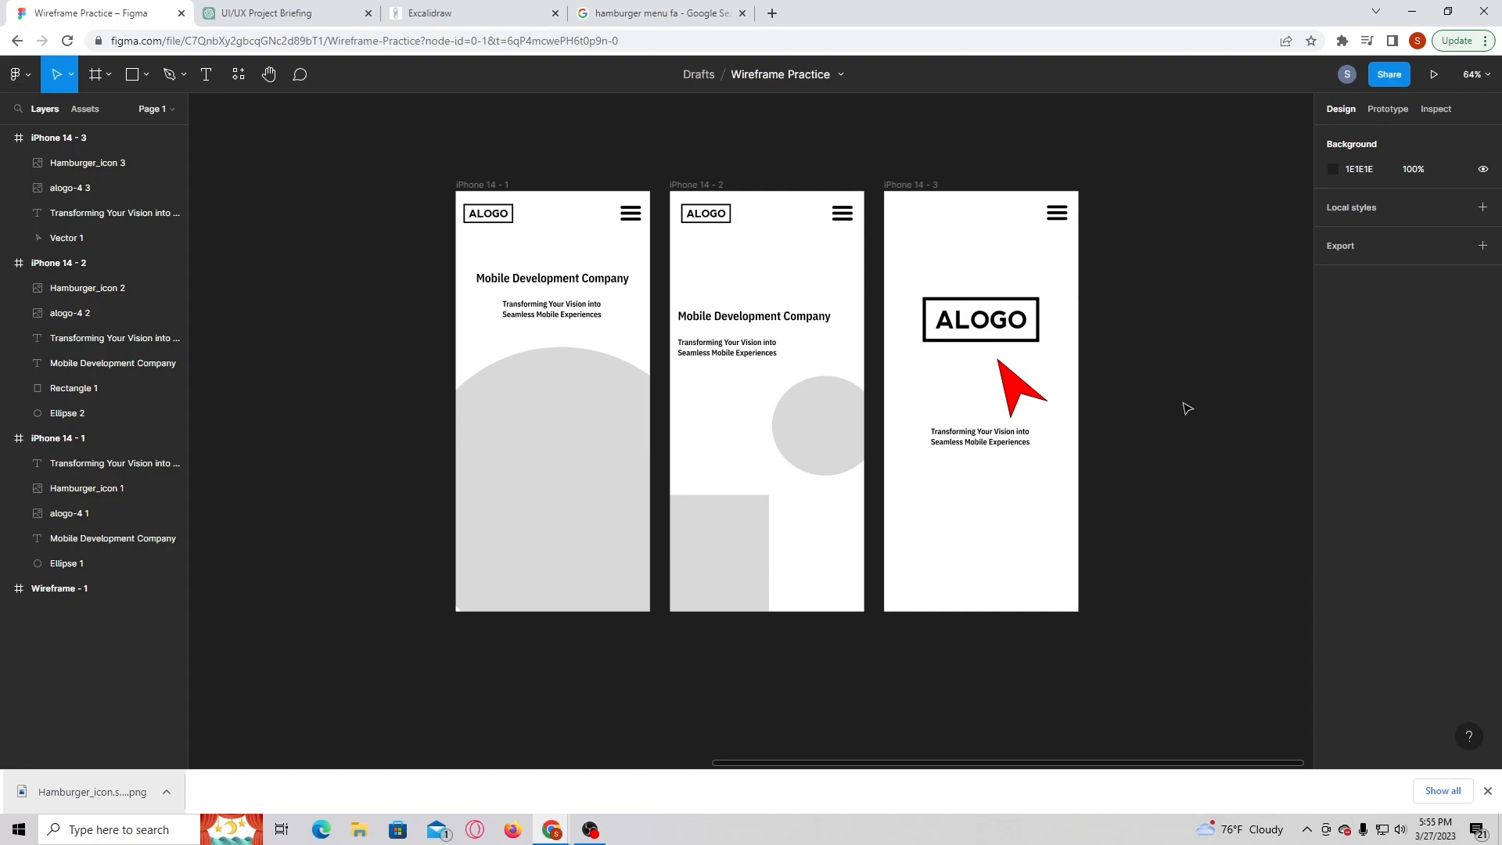
left_click_drag(1195, 221, 279, 579)
left_click(1145, 374)
left_click(1487, 791)
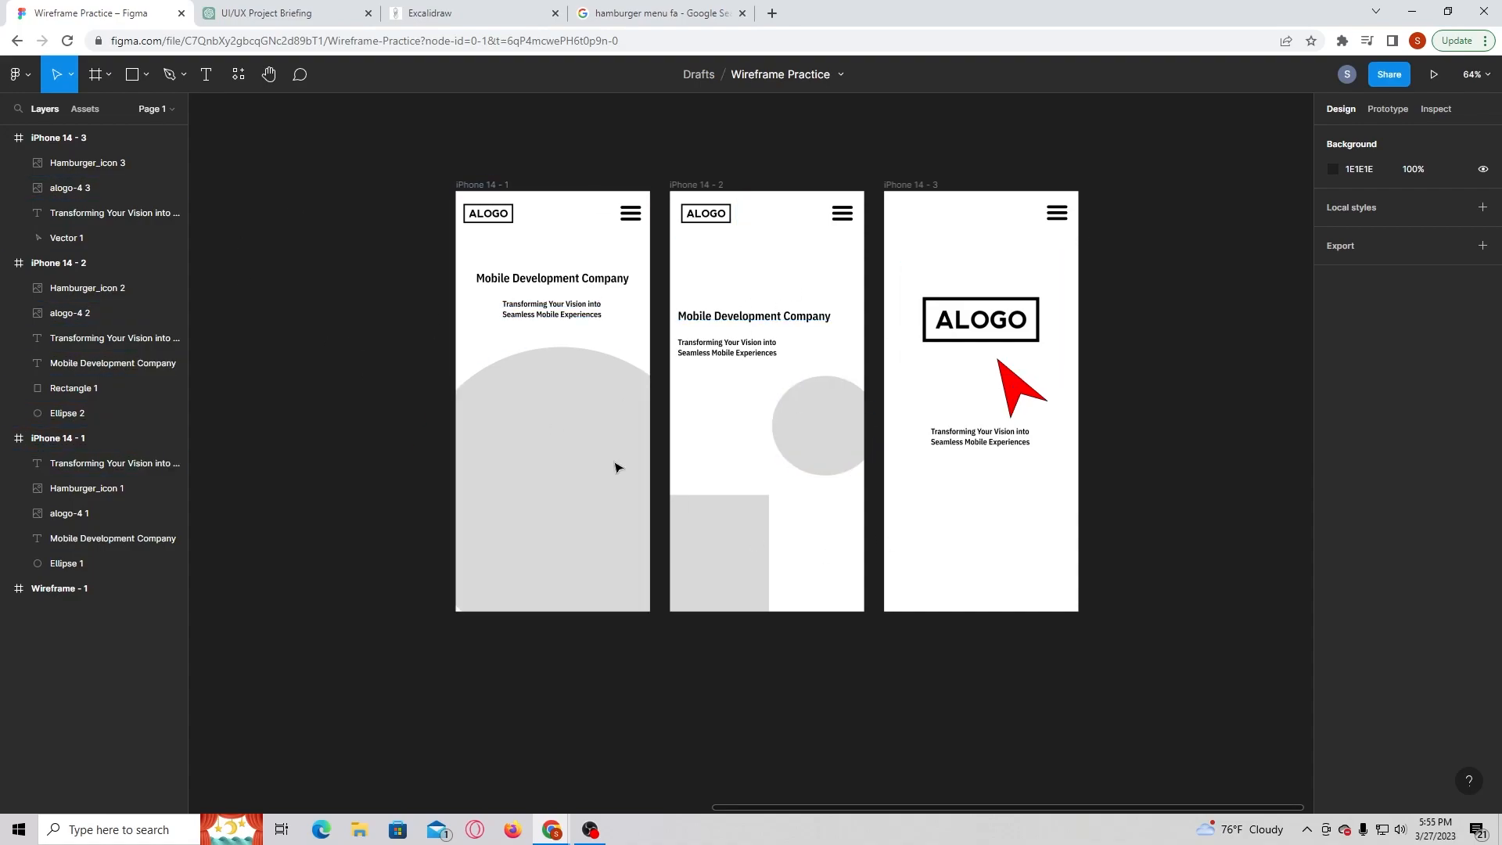
- Compare the placement of logos, text and shapes across the three wireframe frames
scroll(1217, 276, "down", 2)
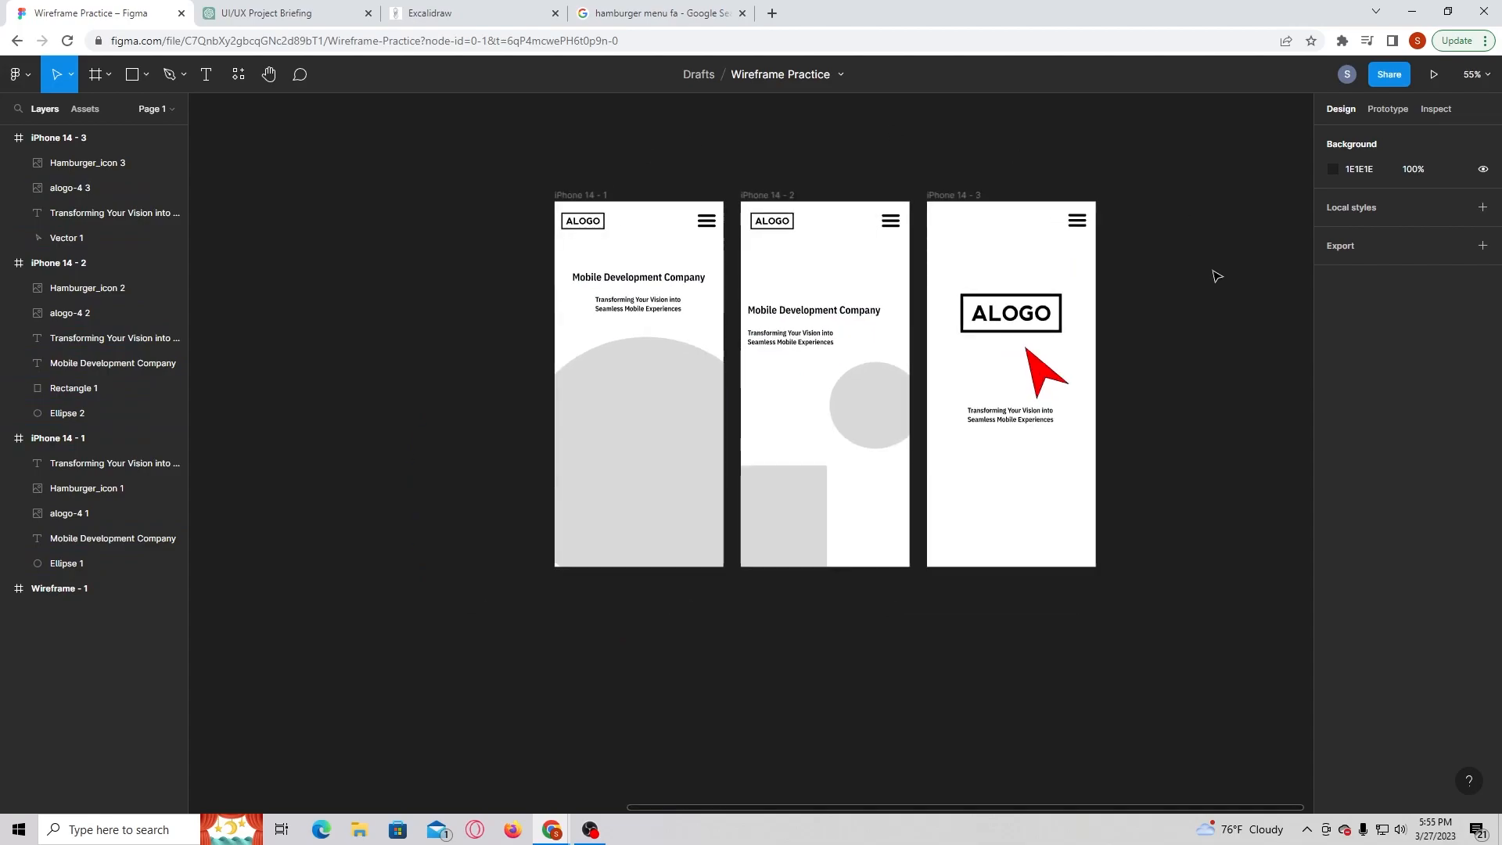
scroll(1215, 275, "right", 3)
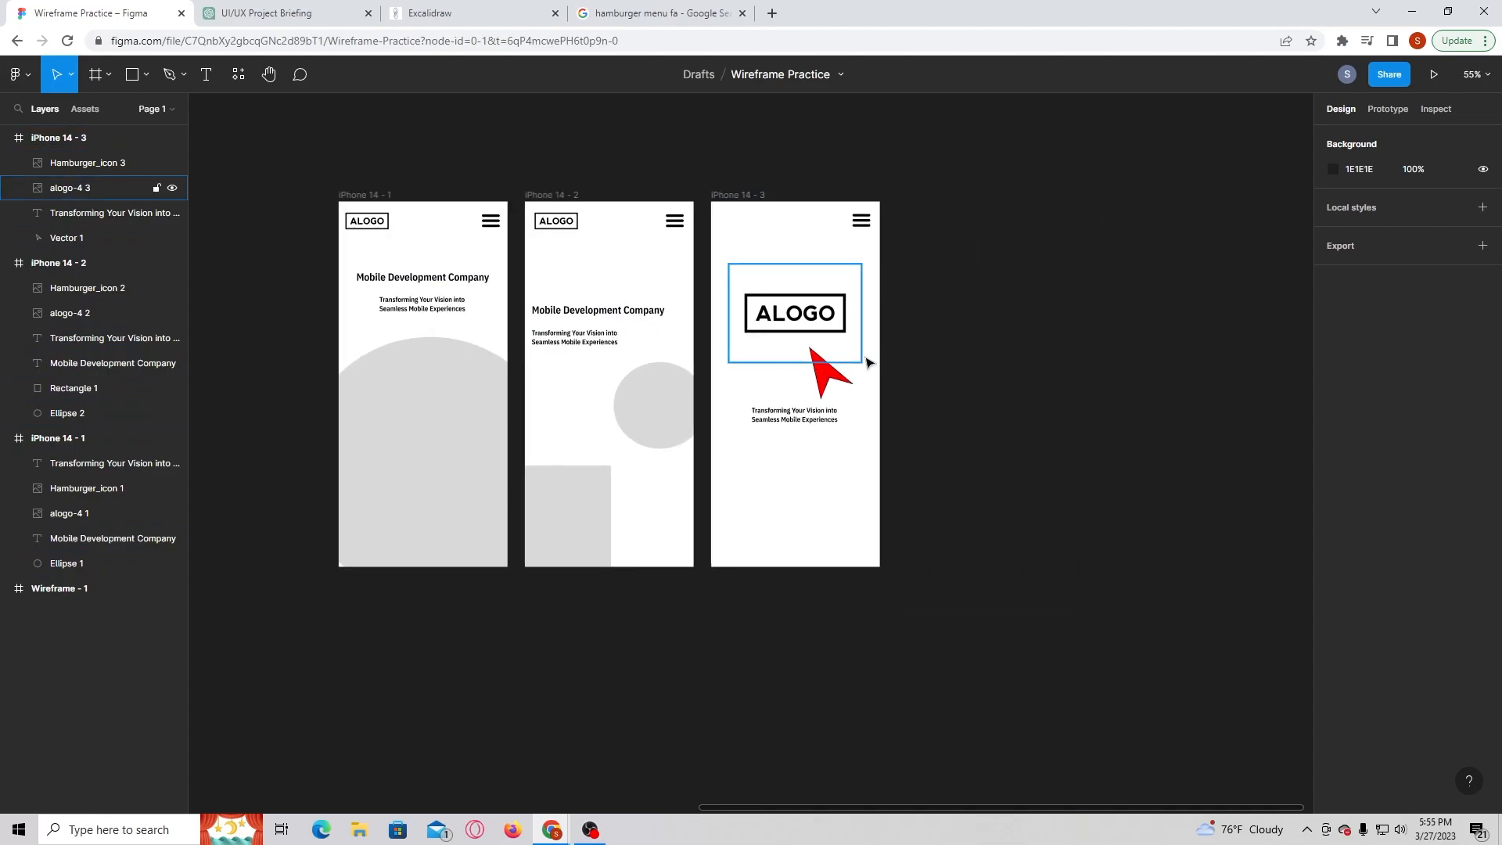
scroll(867, 363, "up", 1)
scroll(266, 327, "up", 3)
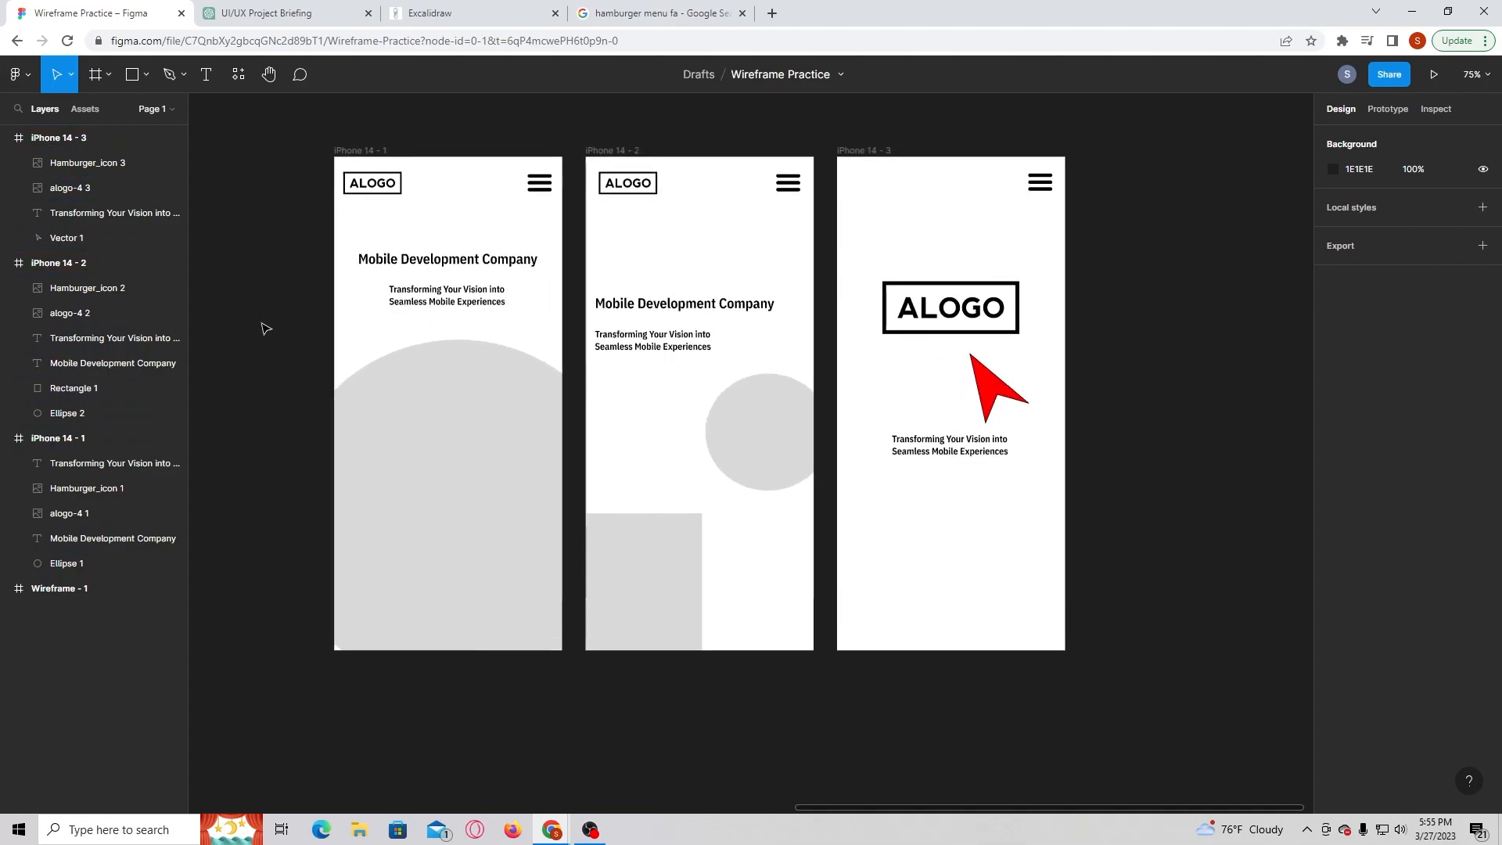
scroll(266, 329, "right", 3)
scroll(262, 327, "left", 4)
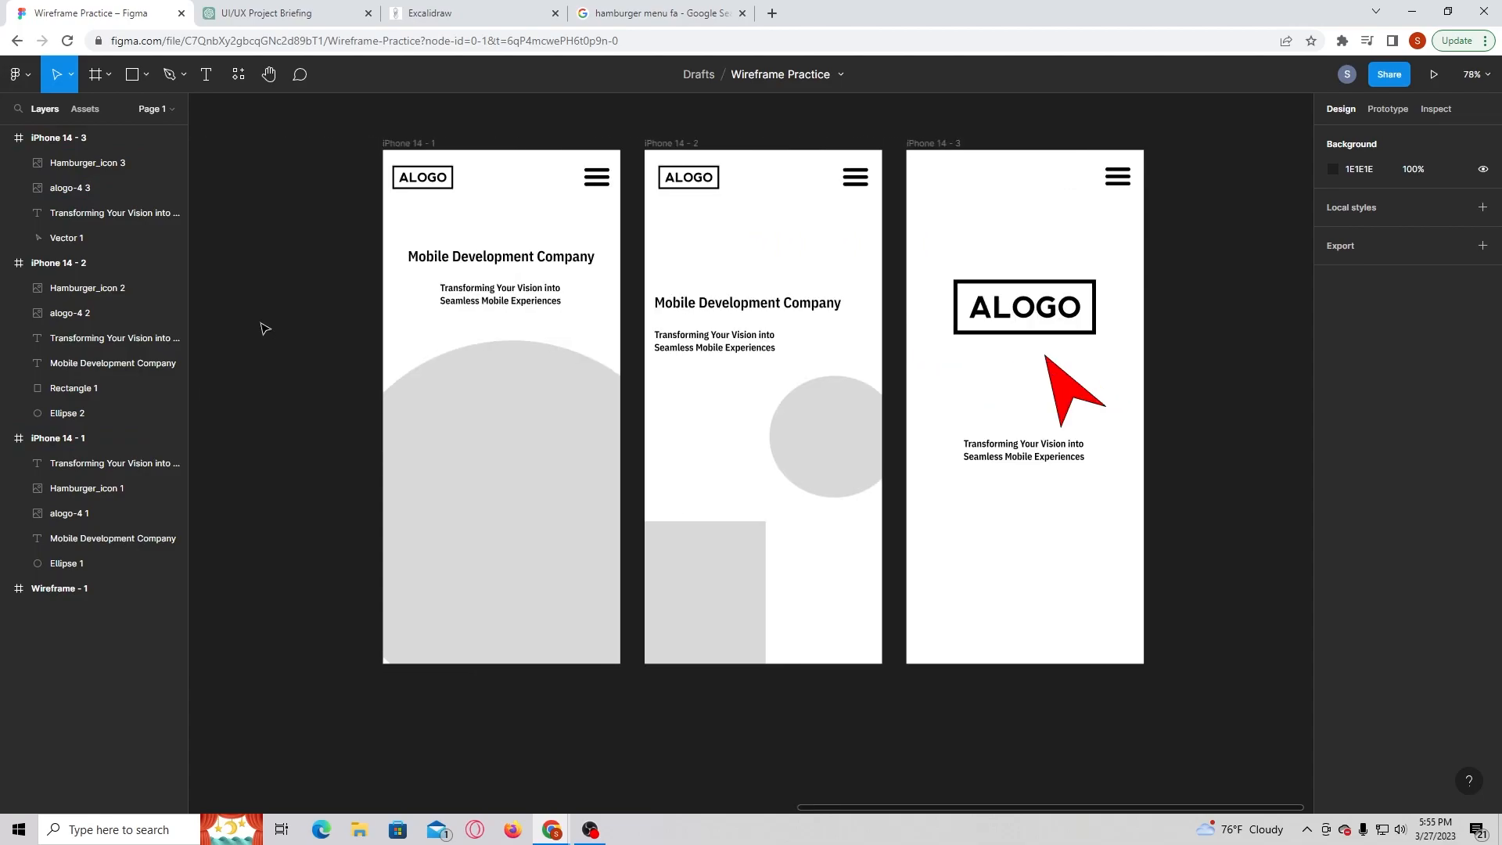
scroll(765, 295, "down", 3)
scroll(830, 266, "up", 2)
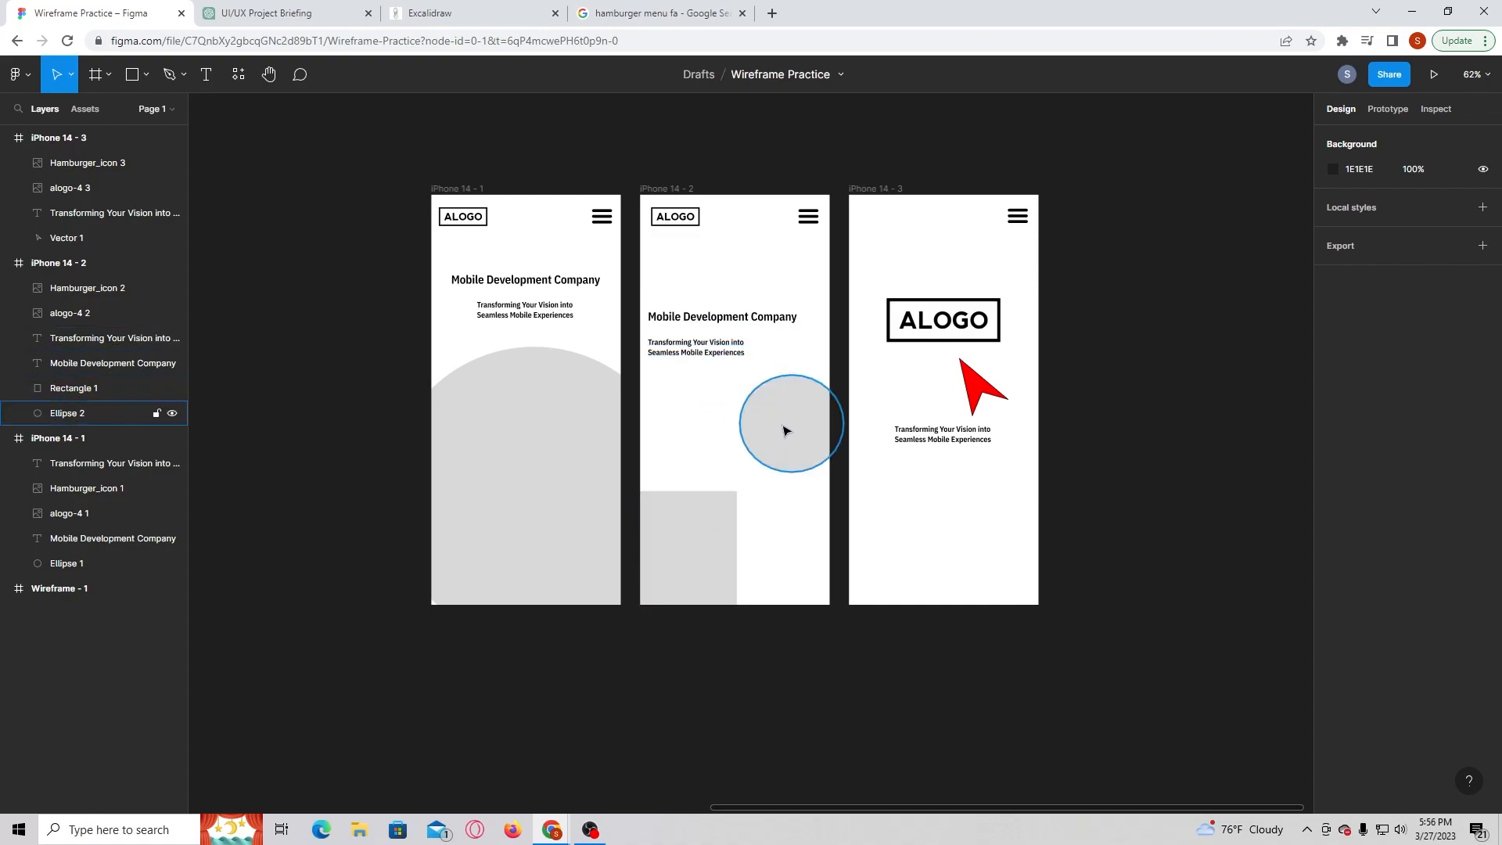
- Move the second frame's ellipse outside the frames, then rotate the grey rectangle to 50° and stretch it across the frame's lower half
left_click_drag(782, 424, 1194, 272)
left_click_drag(682, 559, 746, 481)
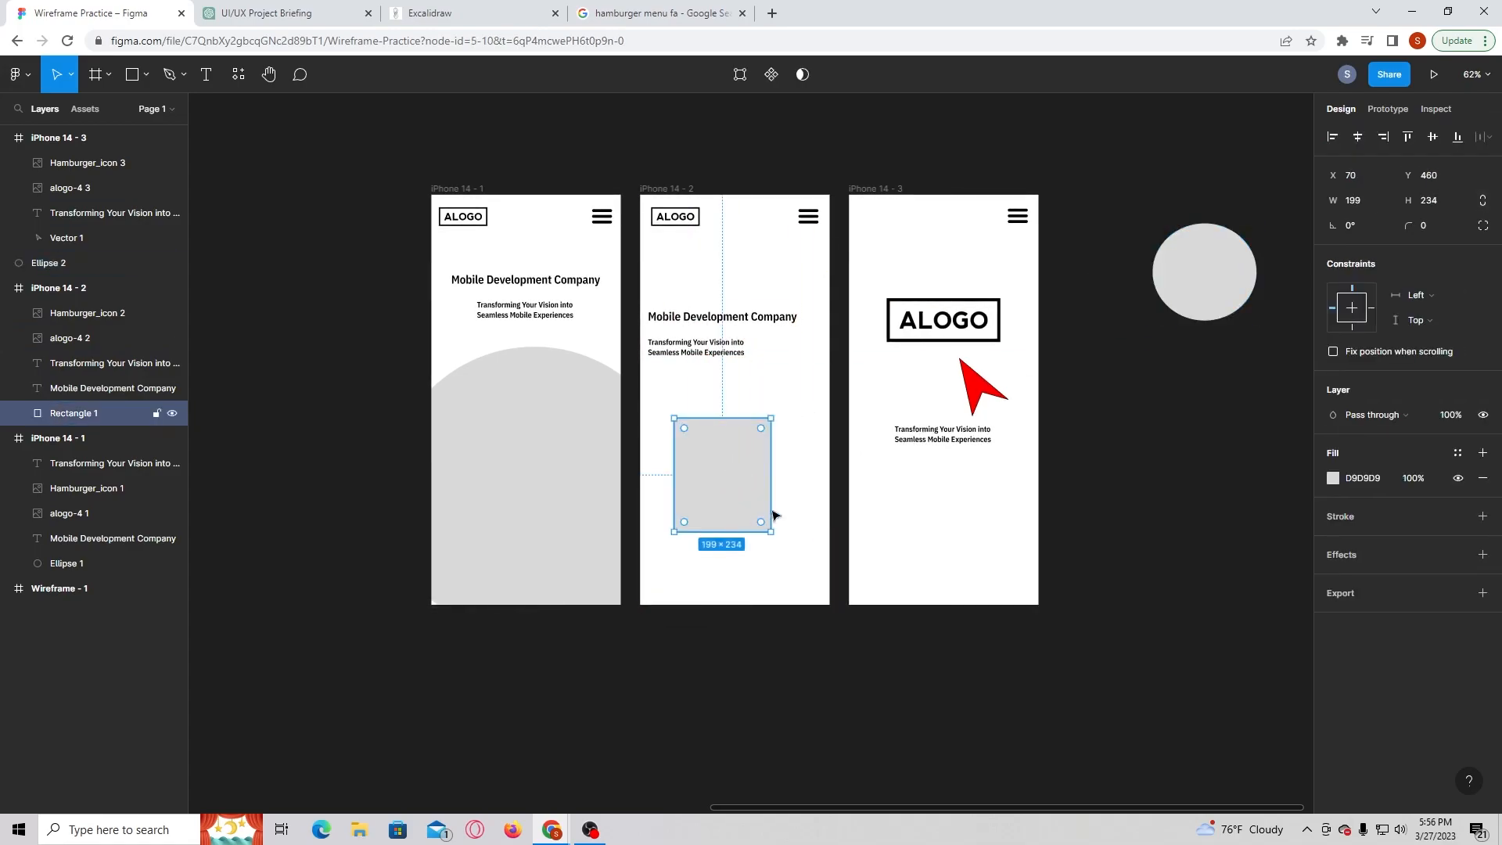
type("50")
key("Return")
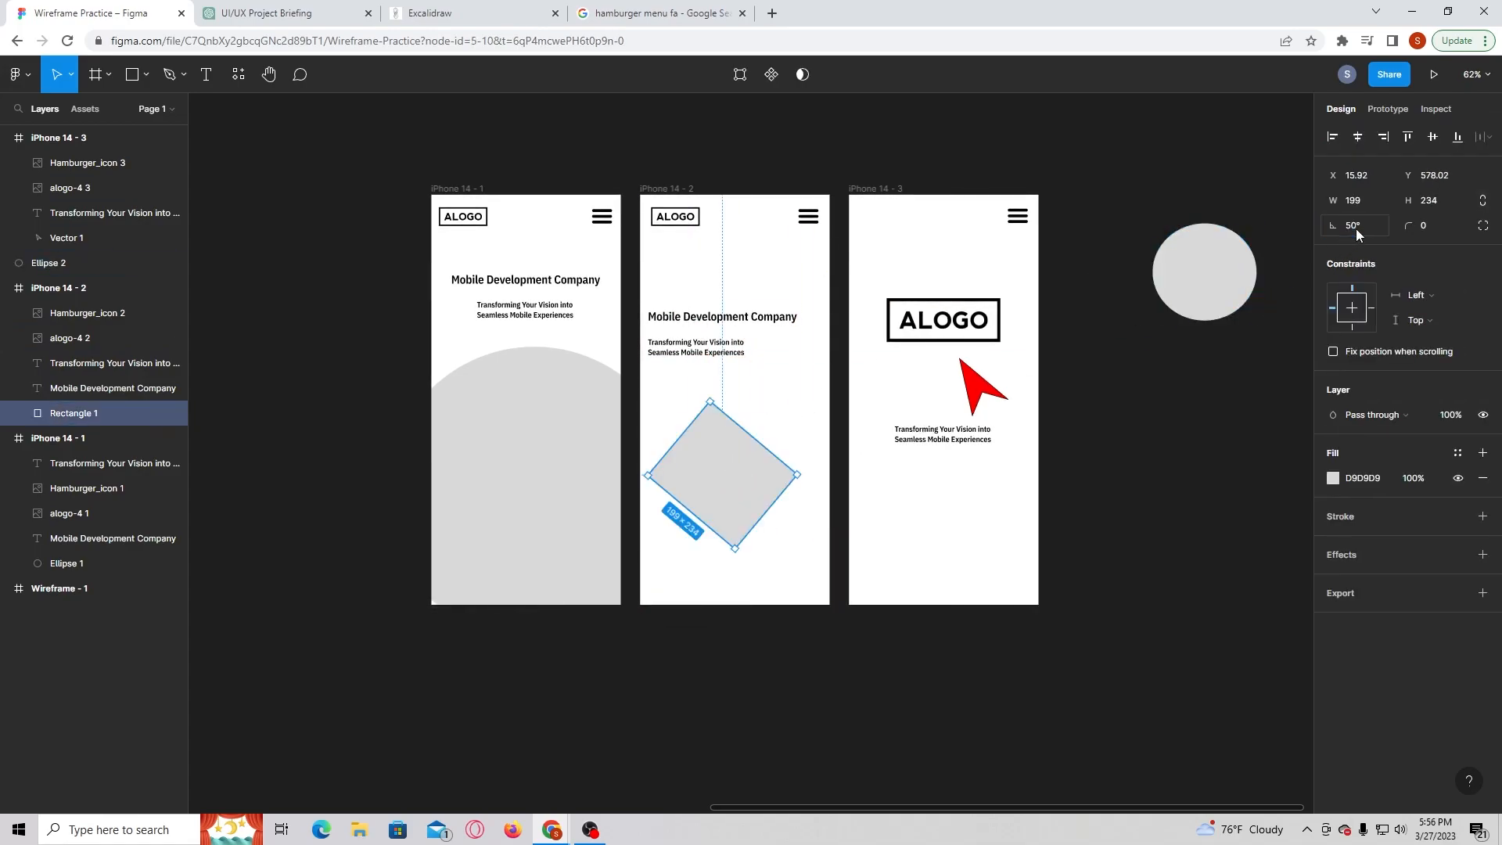
mouse_move(764, 516)
left_mouse_down()
mouse_move(798, 557)
mouse_move(792, 580)
mouse_move(764, 525)
left_mouse_up()
left_click(1126, 468)
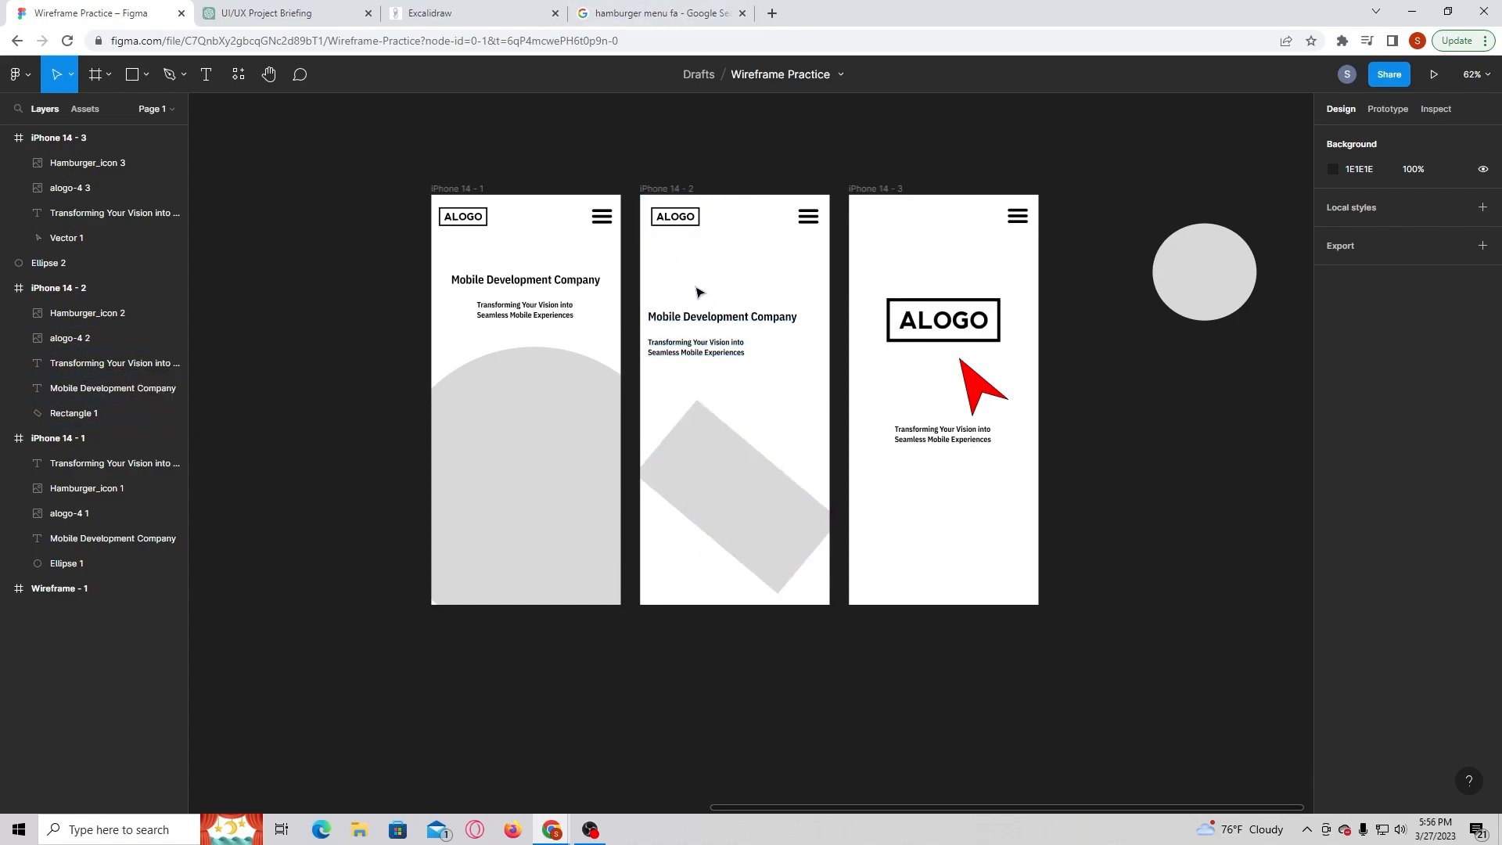
- Delete the loose grey ellipse beside the third frame
scroll(1009, 430, "down", 3)
scroll(1056, 423, "up", 3)
scroll(1206, 495, "down", 2)
scroll(1104, 487, "right", 5)
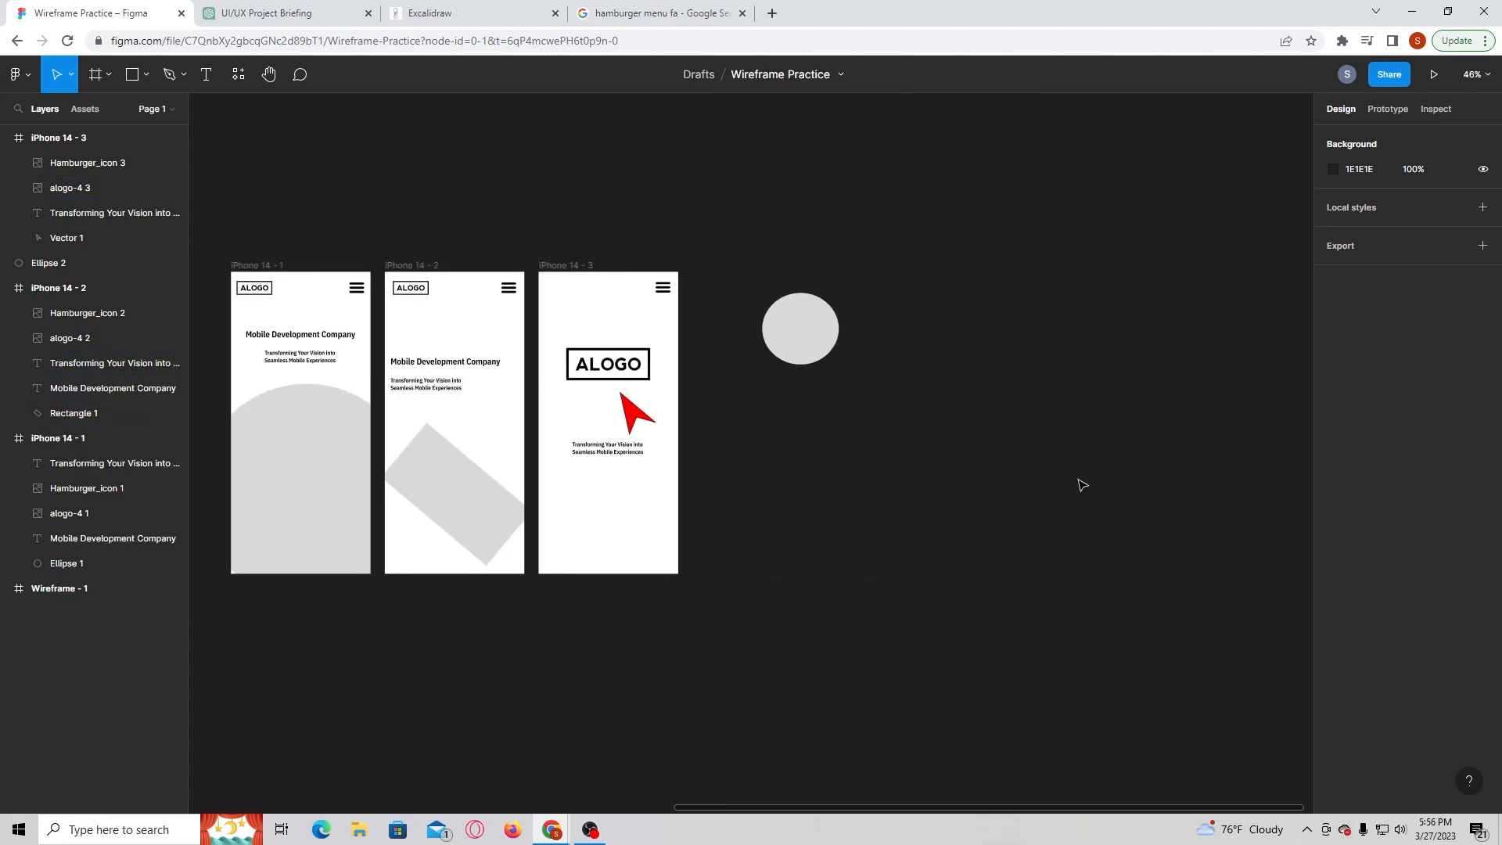
scroll(1018, 438, "left", 3)
left_click(1021, 337)
key("Delete")
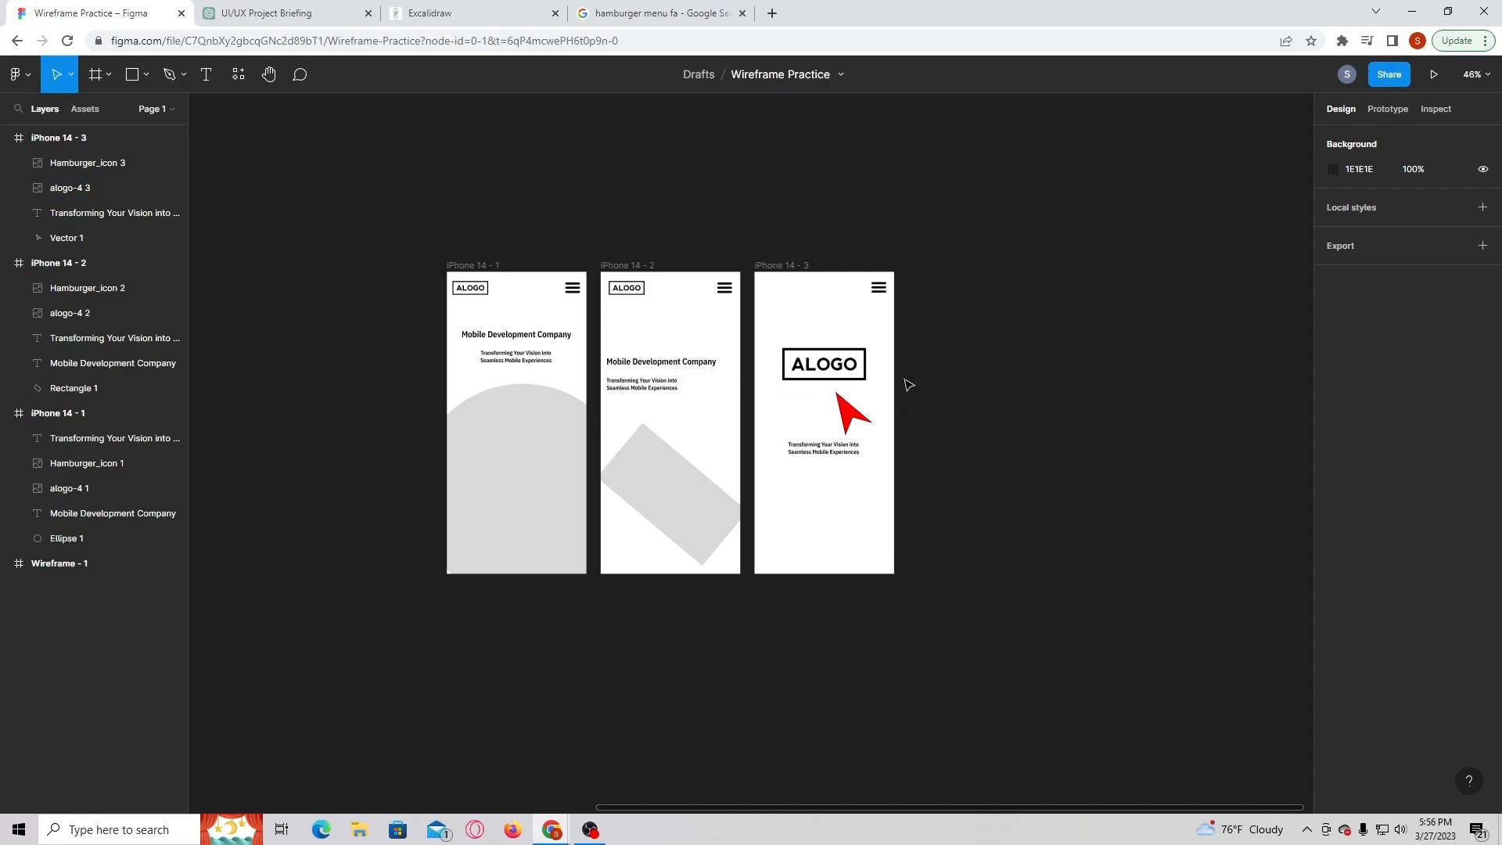
scroll(939, 424, "right", 2)
scroll(939, 424, "right", 1)
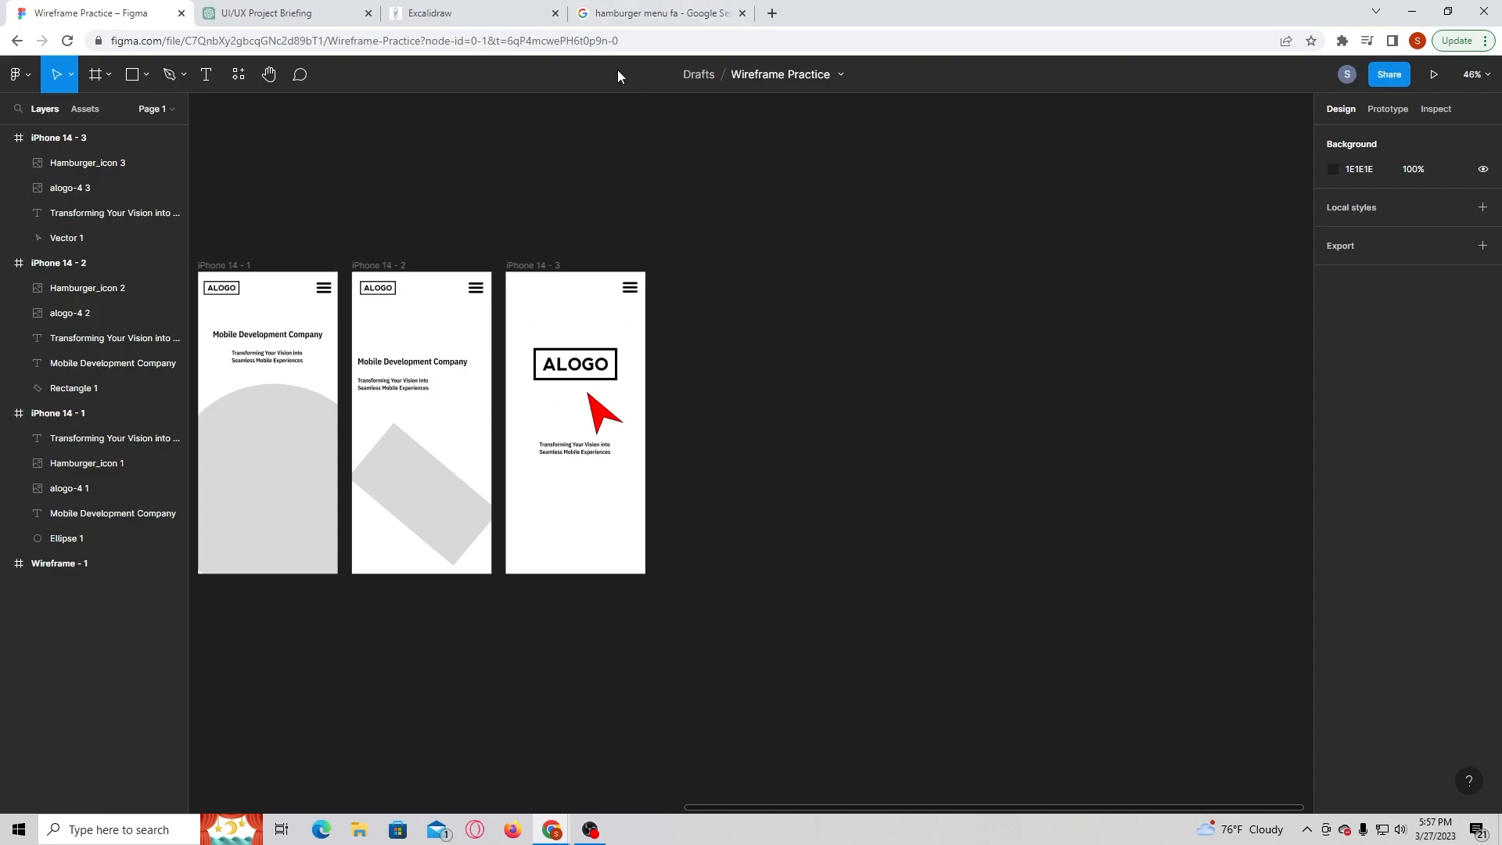
- Examine the second wireframe's layout and its rotated rectangle against the other two frames
scroll(328, 537, "left", 3)
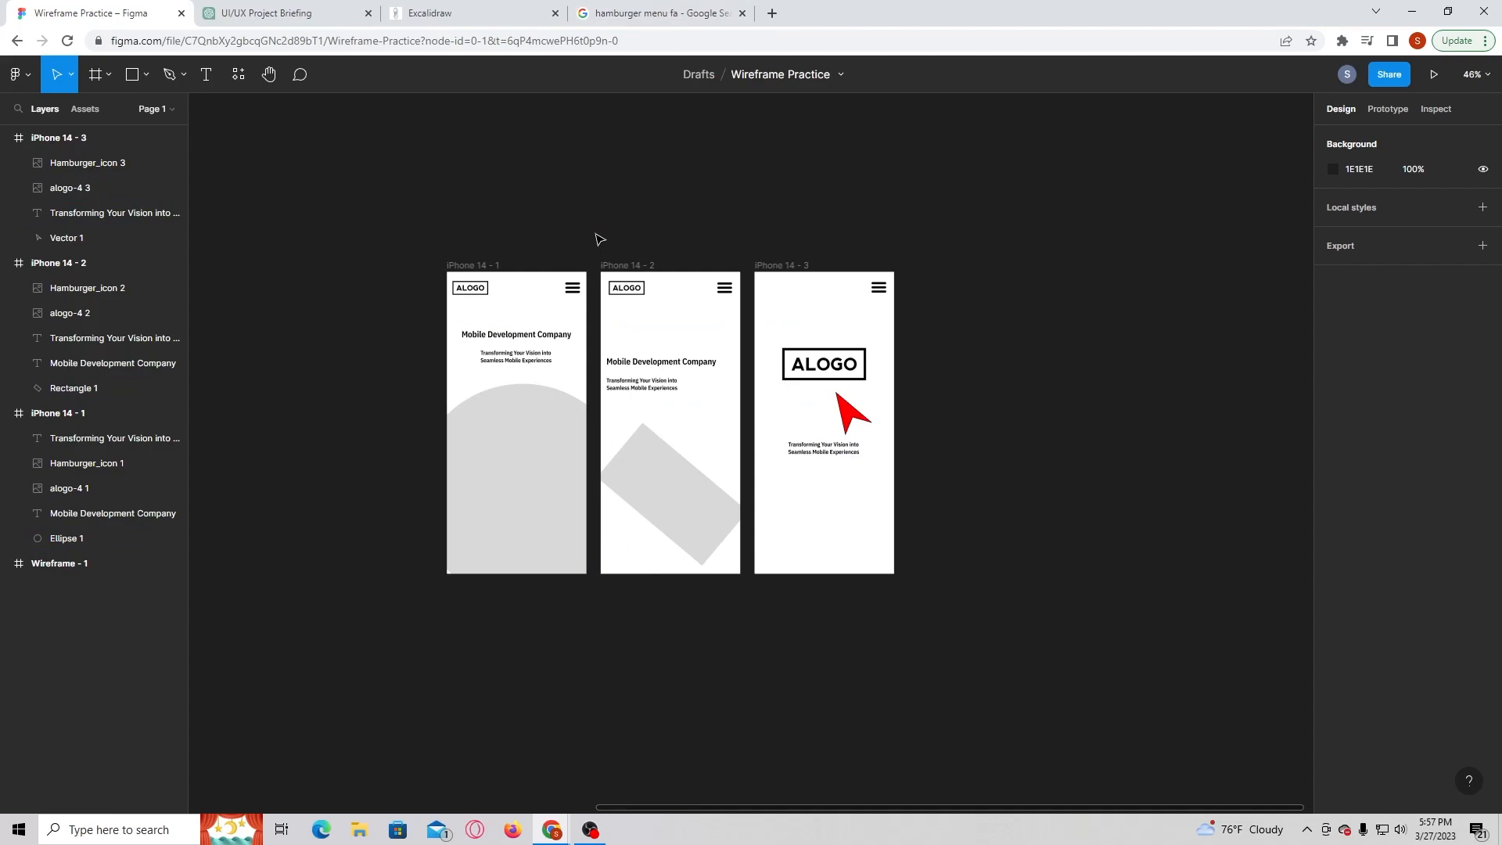
left_click_drag(600, 239, 753, 622)
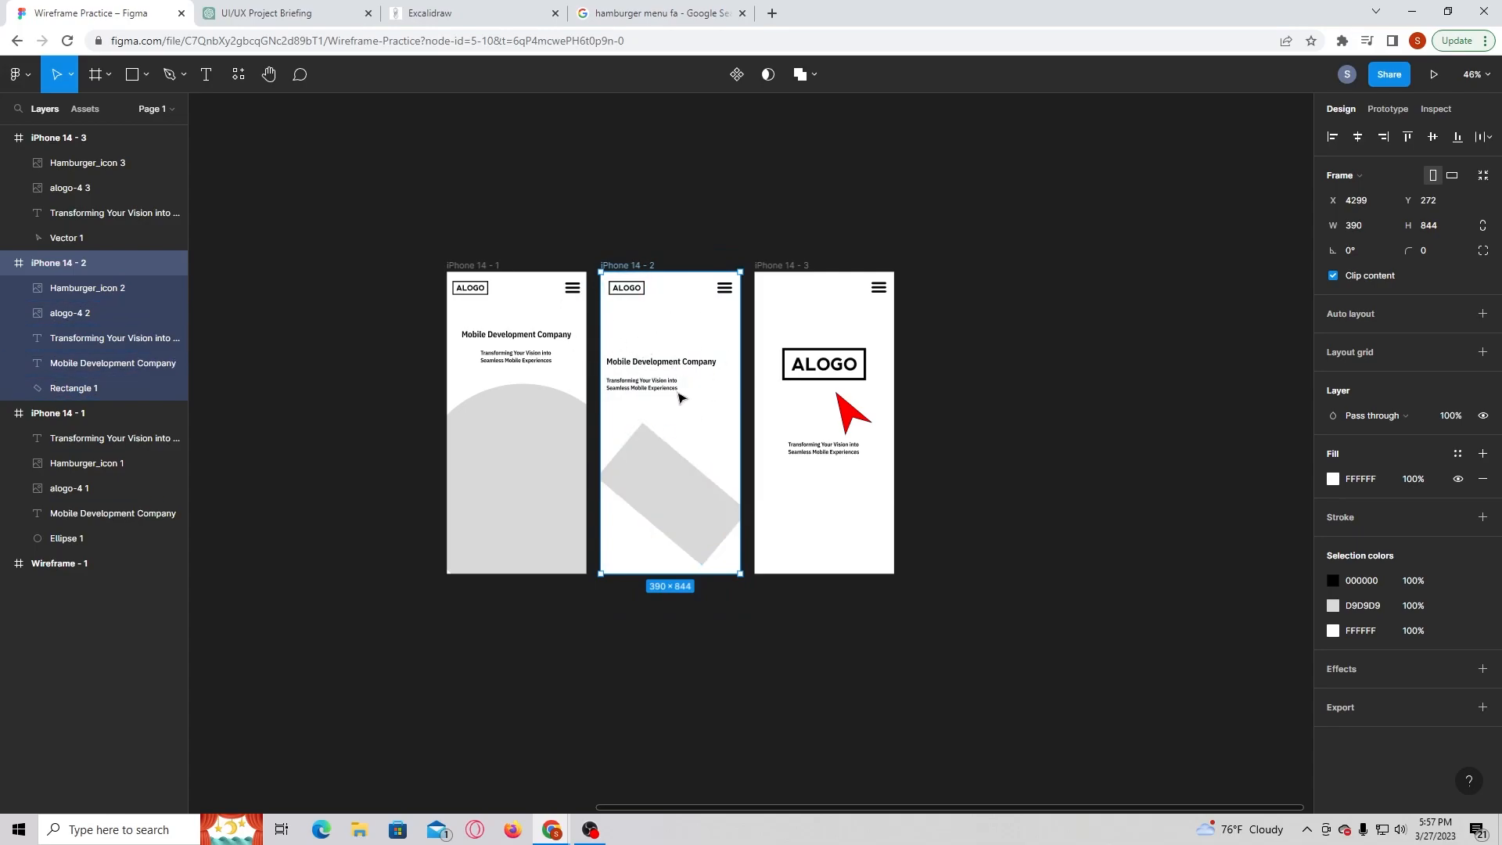
scroll(680, 375, "up", 5)
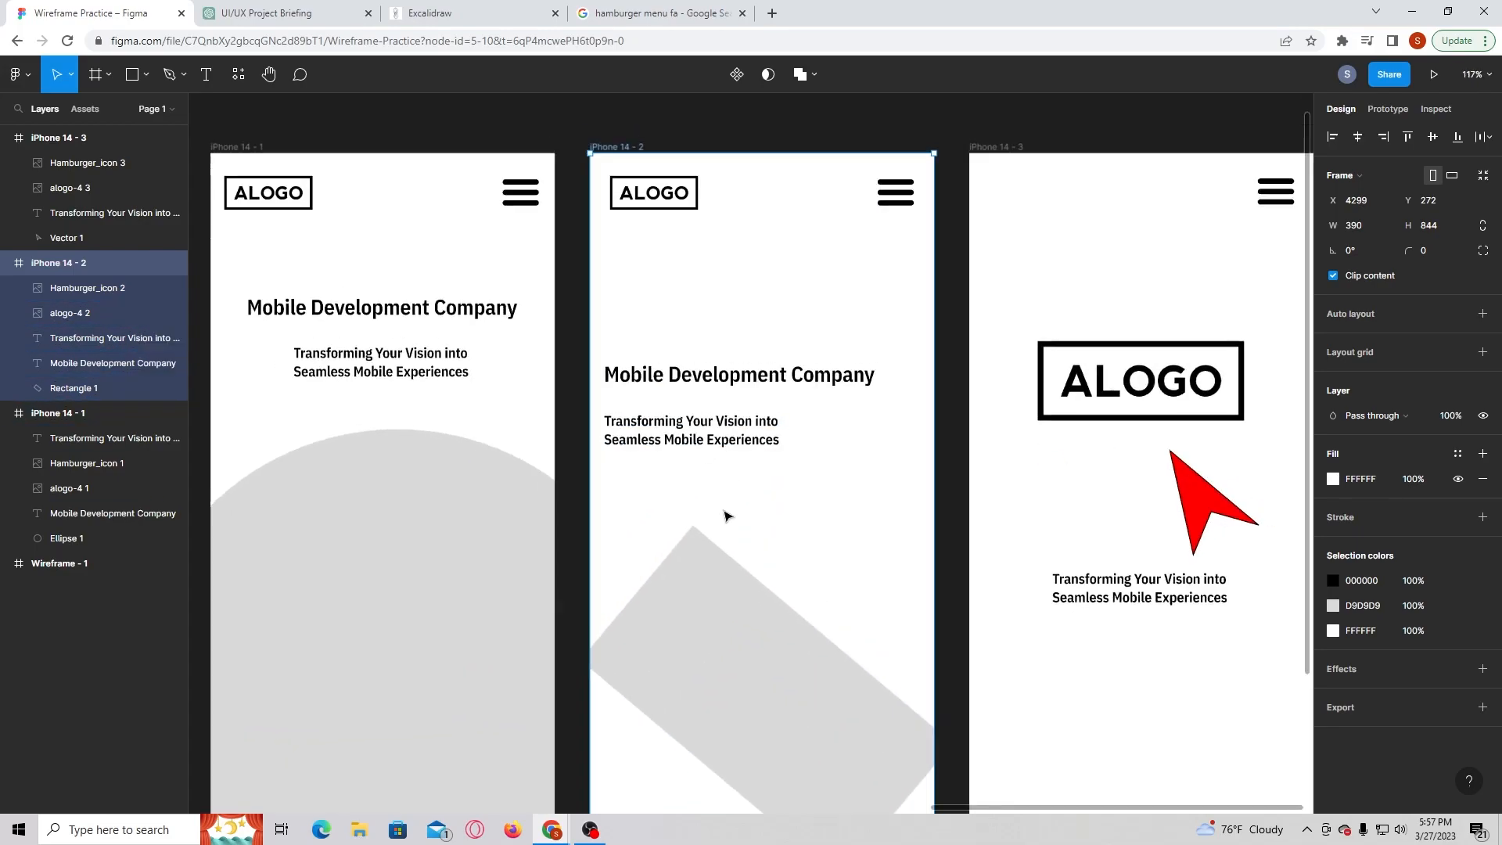
scroll(725, 509, "down", 2)
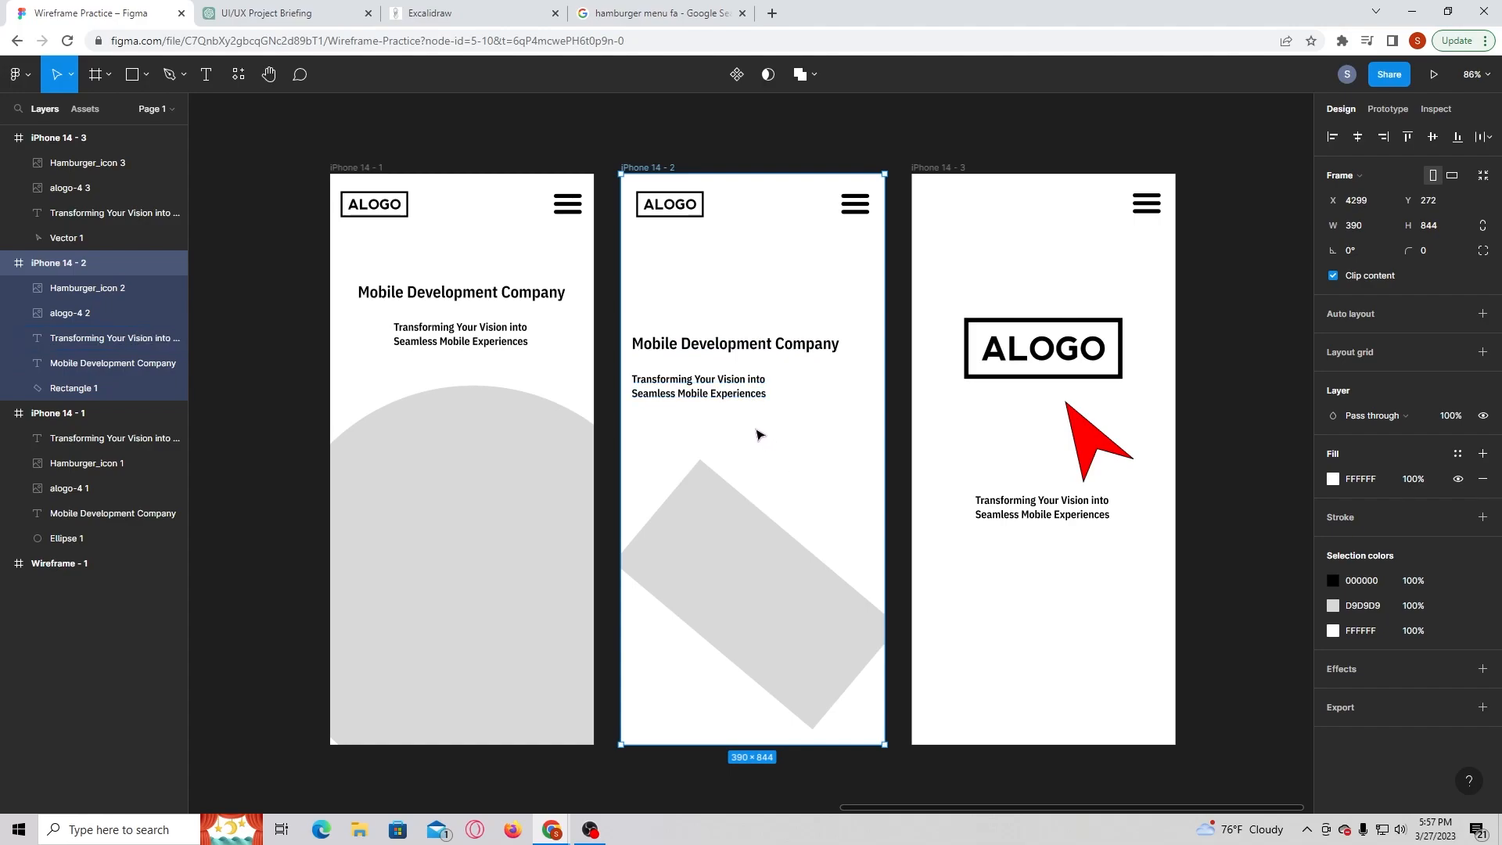
left_click(763, 551)
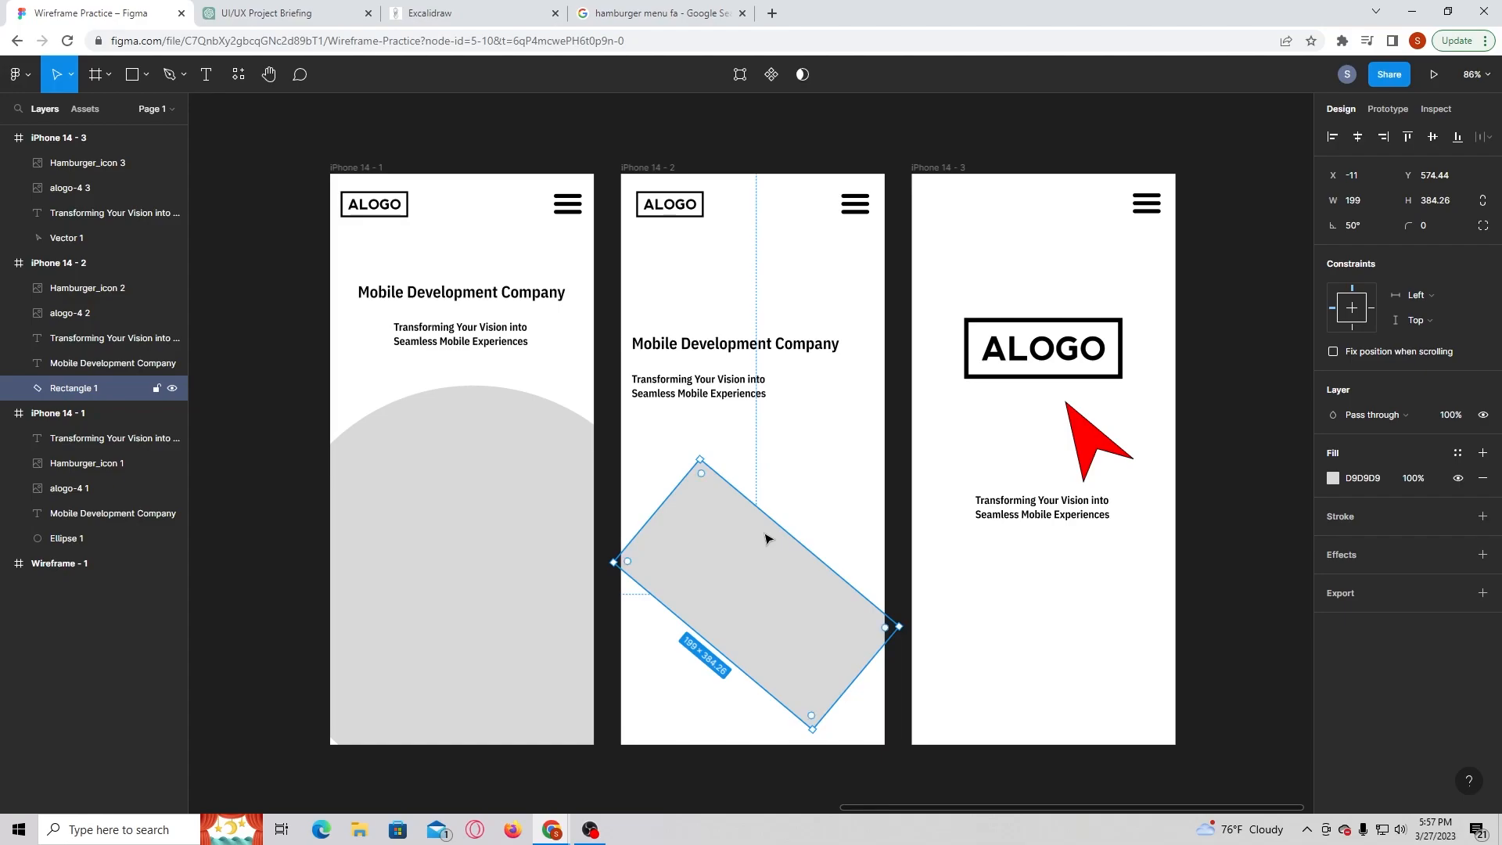
scroll(811, 480, "down", 5)
left_click(756, 280)
left_click_drag(755, 280, 812, 618)
key("ctrl+d")
left_click_drag(907, 455, 1246, 434)
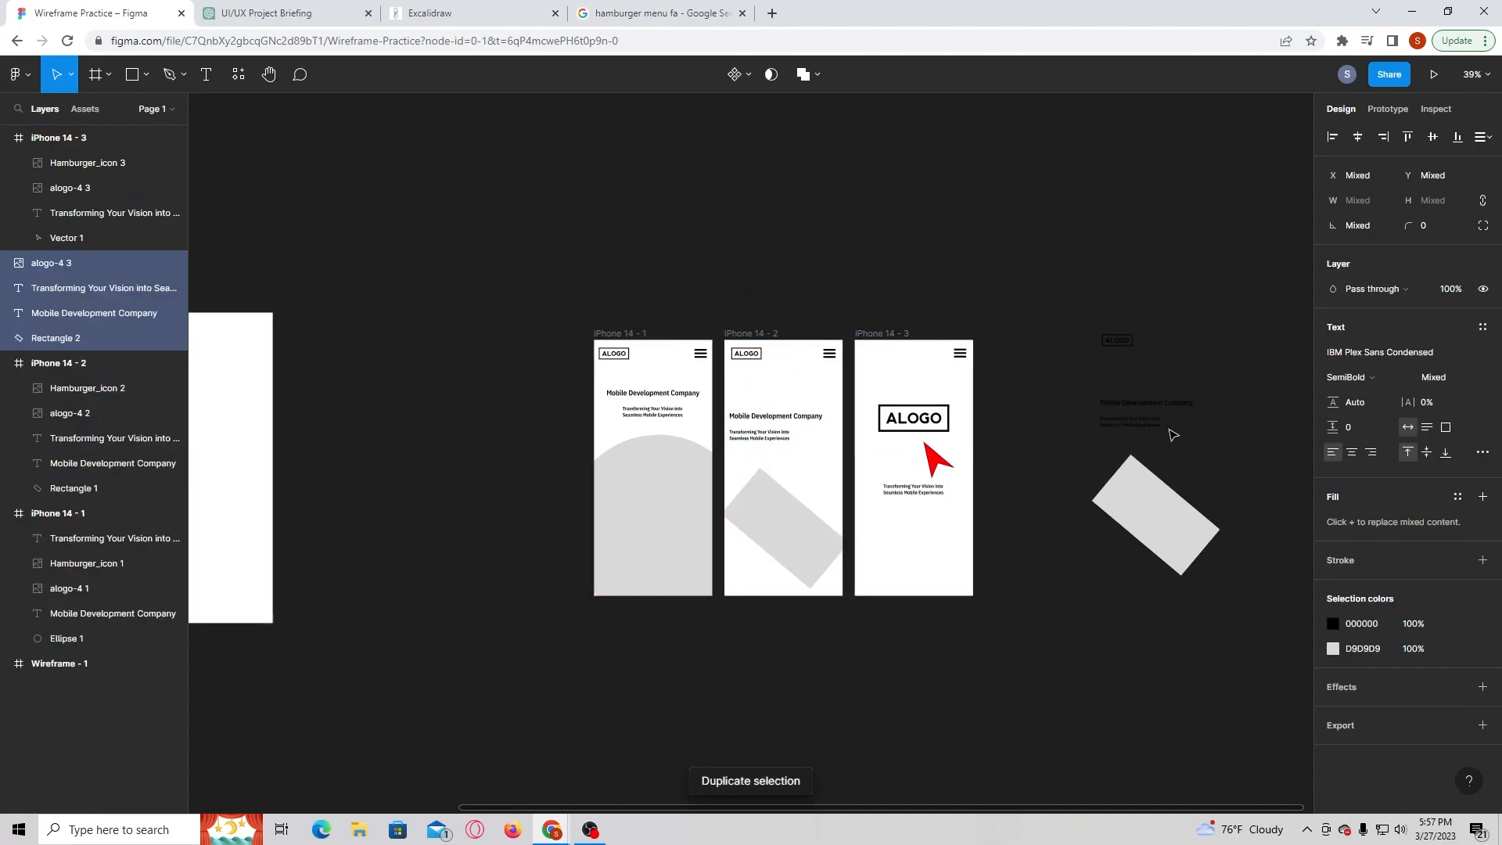
scroll(1256, 447, "up", 1)
scroll(1256, 447, "up", 4)
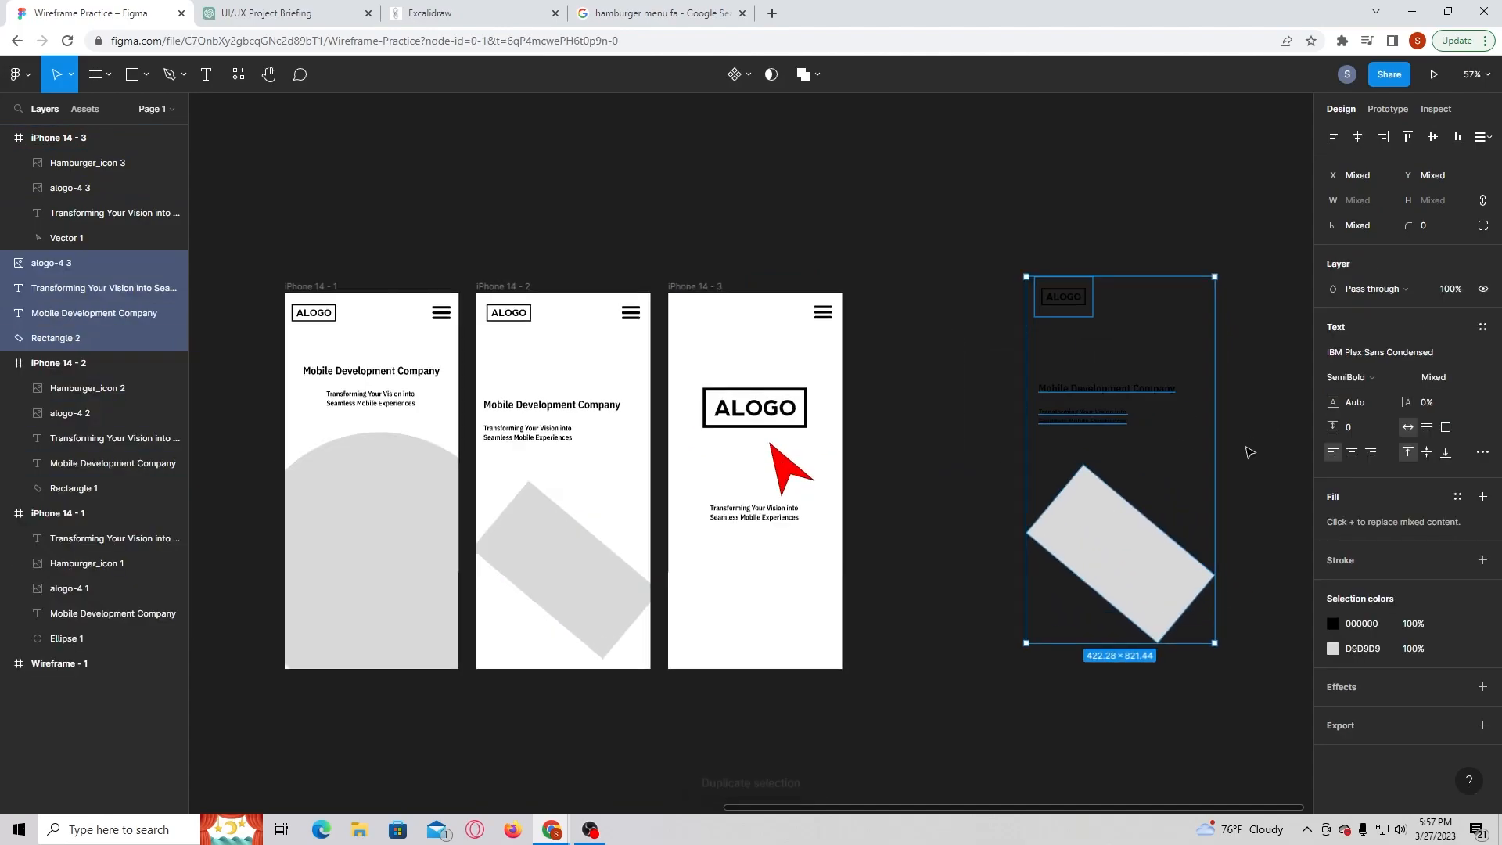
key("Delete")
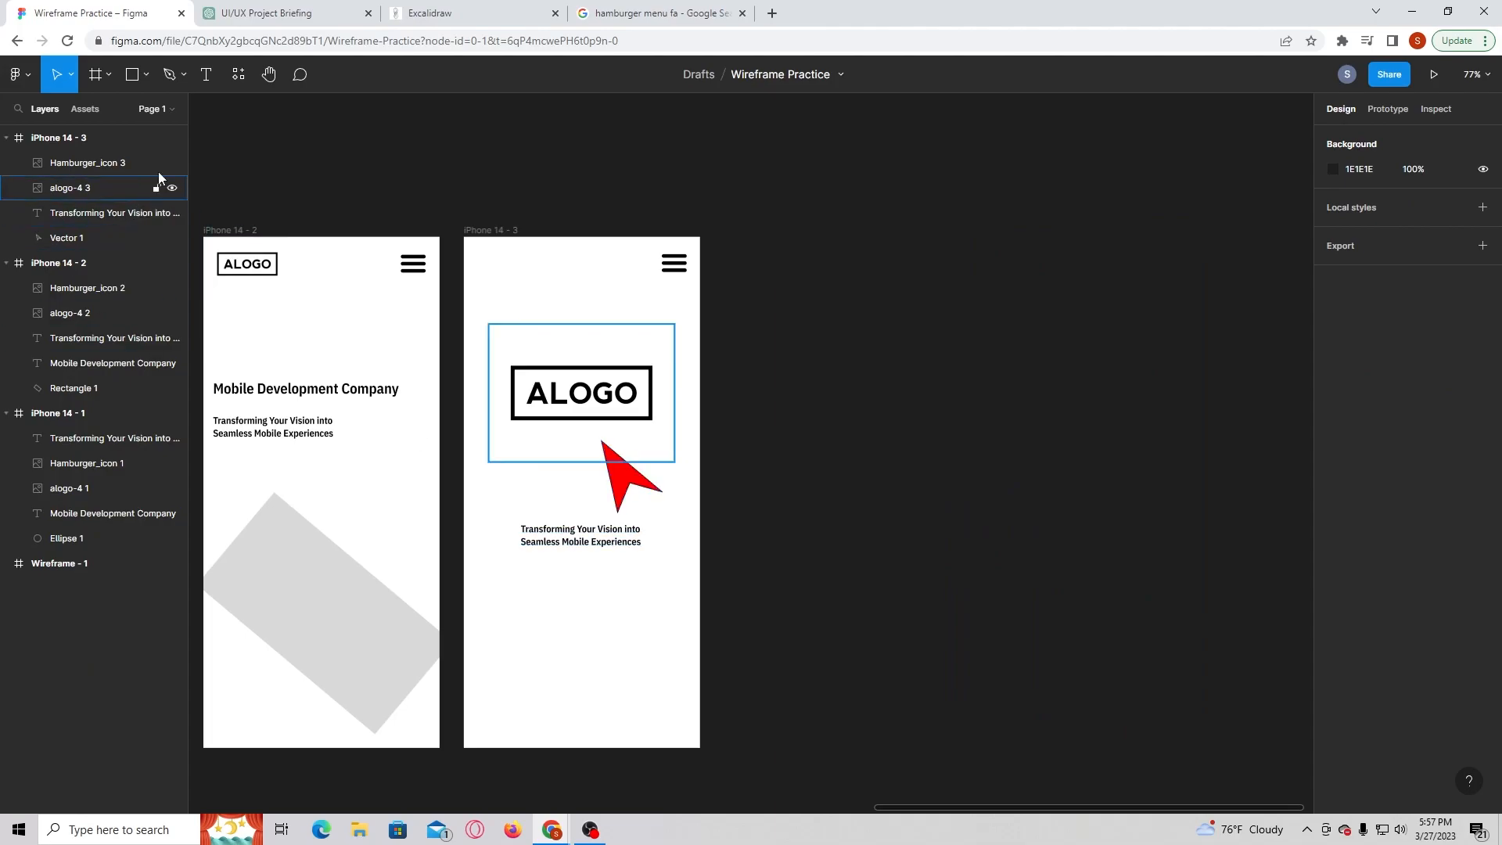
- Duplicate the whole iPhone 14 - 2 frame and place the copy beyond the third frame, leaving a wide gap
left_click(96, 270)
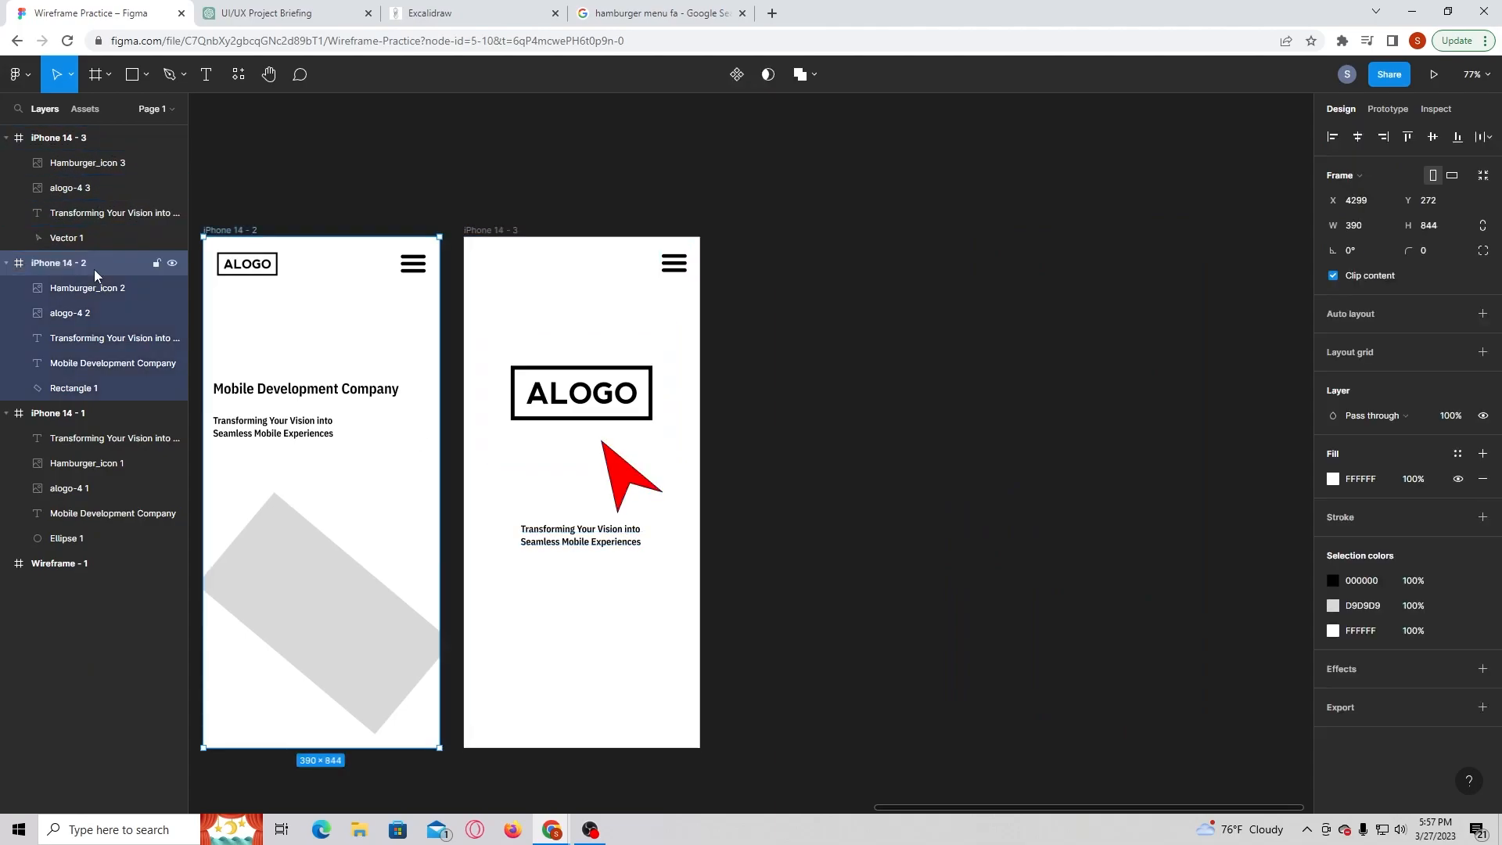
key("ctrl+d")
left_click_drag(867, 346, 1225, 346)
scroll(914, 382, "down", 3)
scroll(1057, 402, "right", 5)
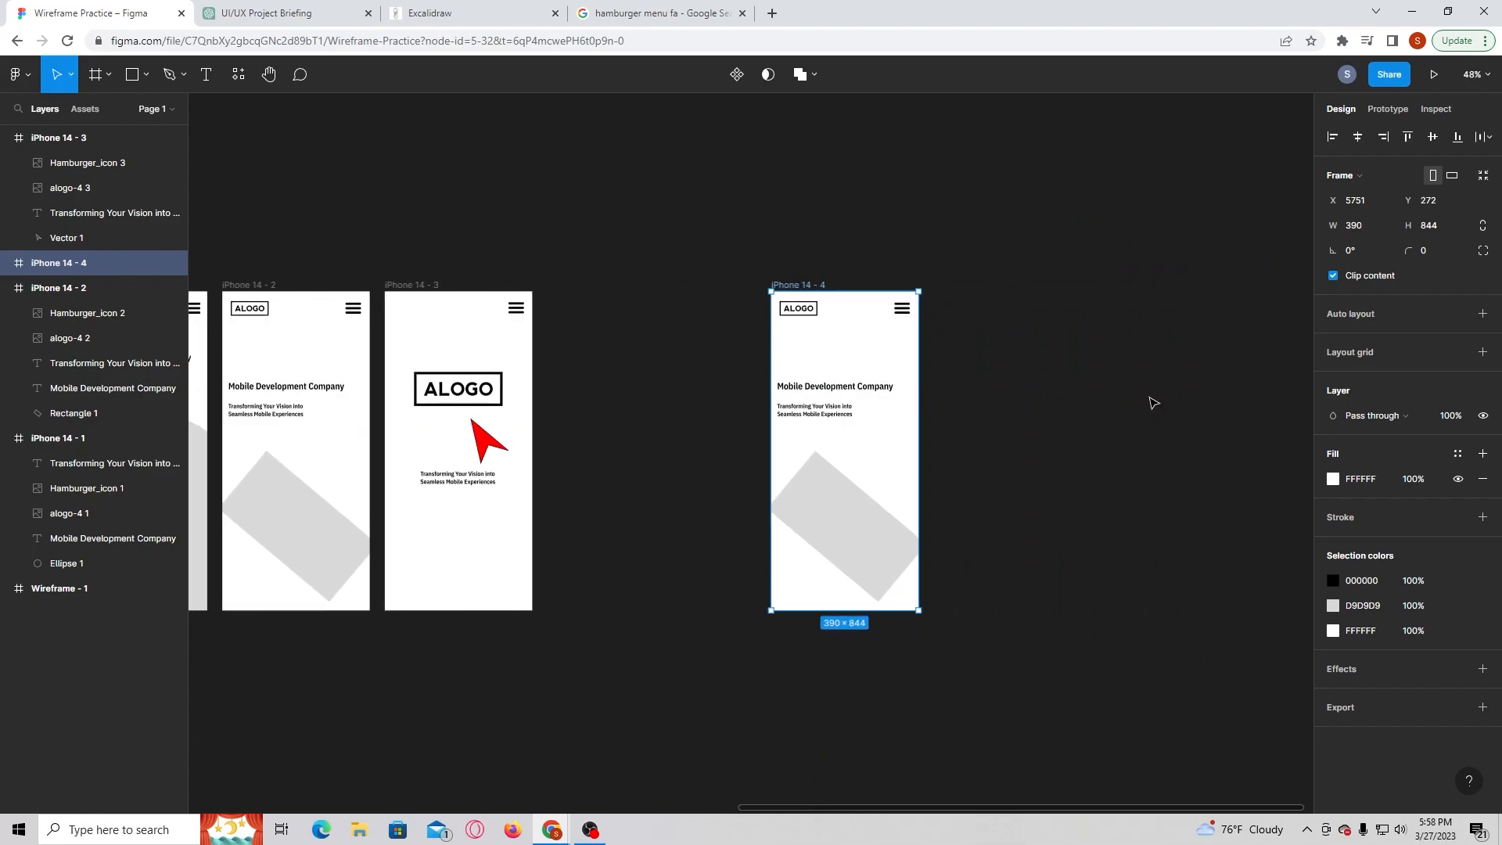
scroll(805, 415, "up", 3)
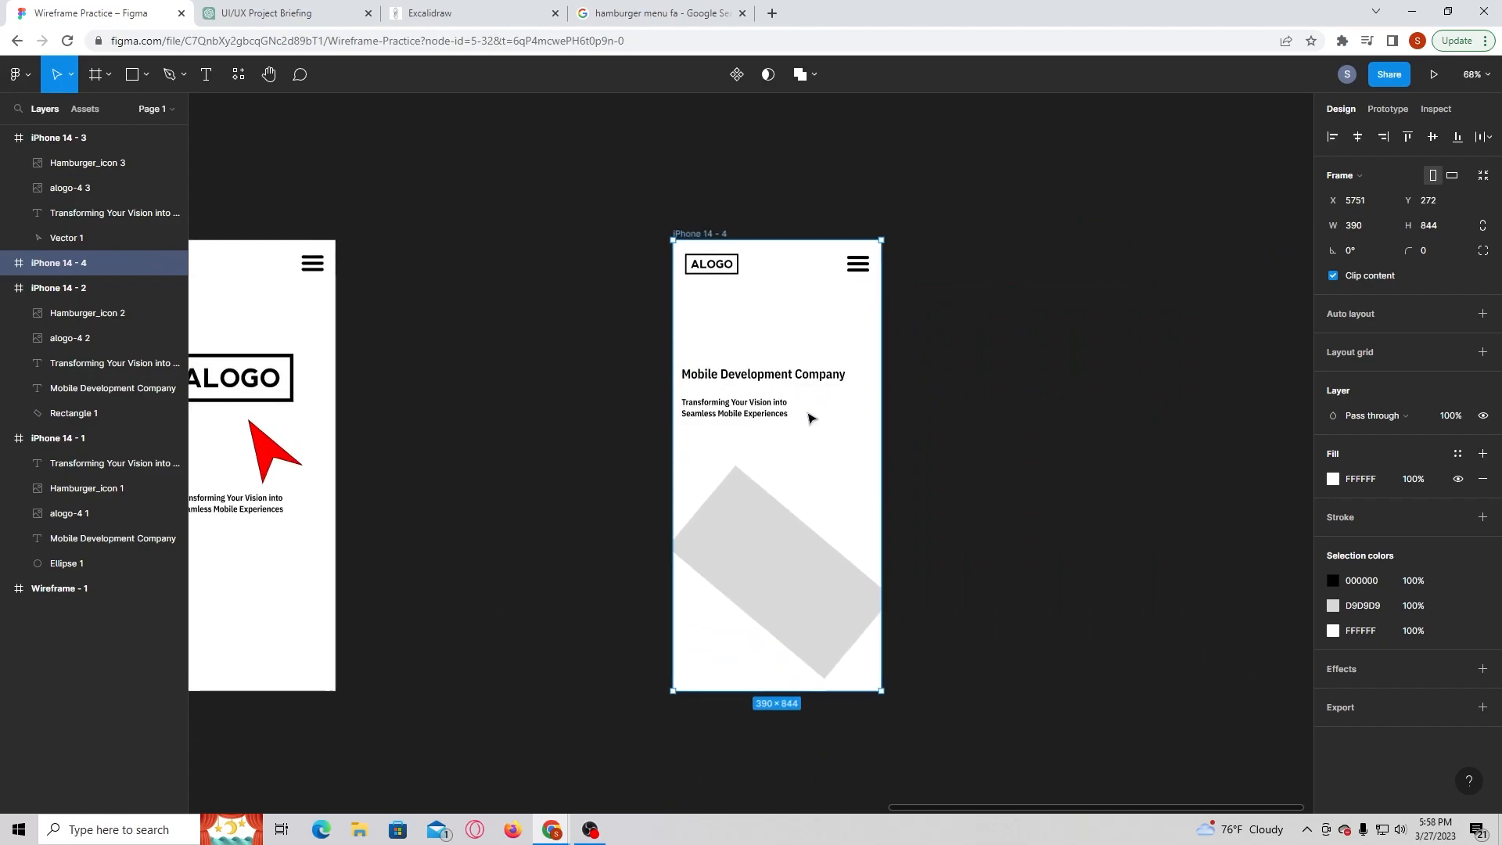
- Switch to the Google Images page and search for "iphone 14 transparent background"
left_click(657, 13)
left_click(491, 72)
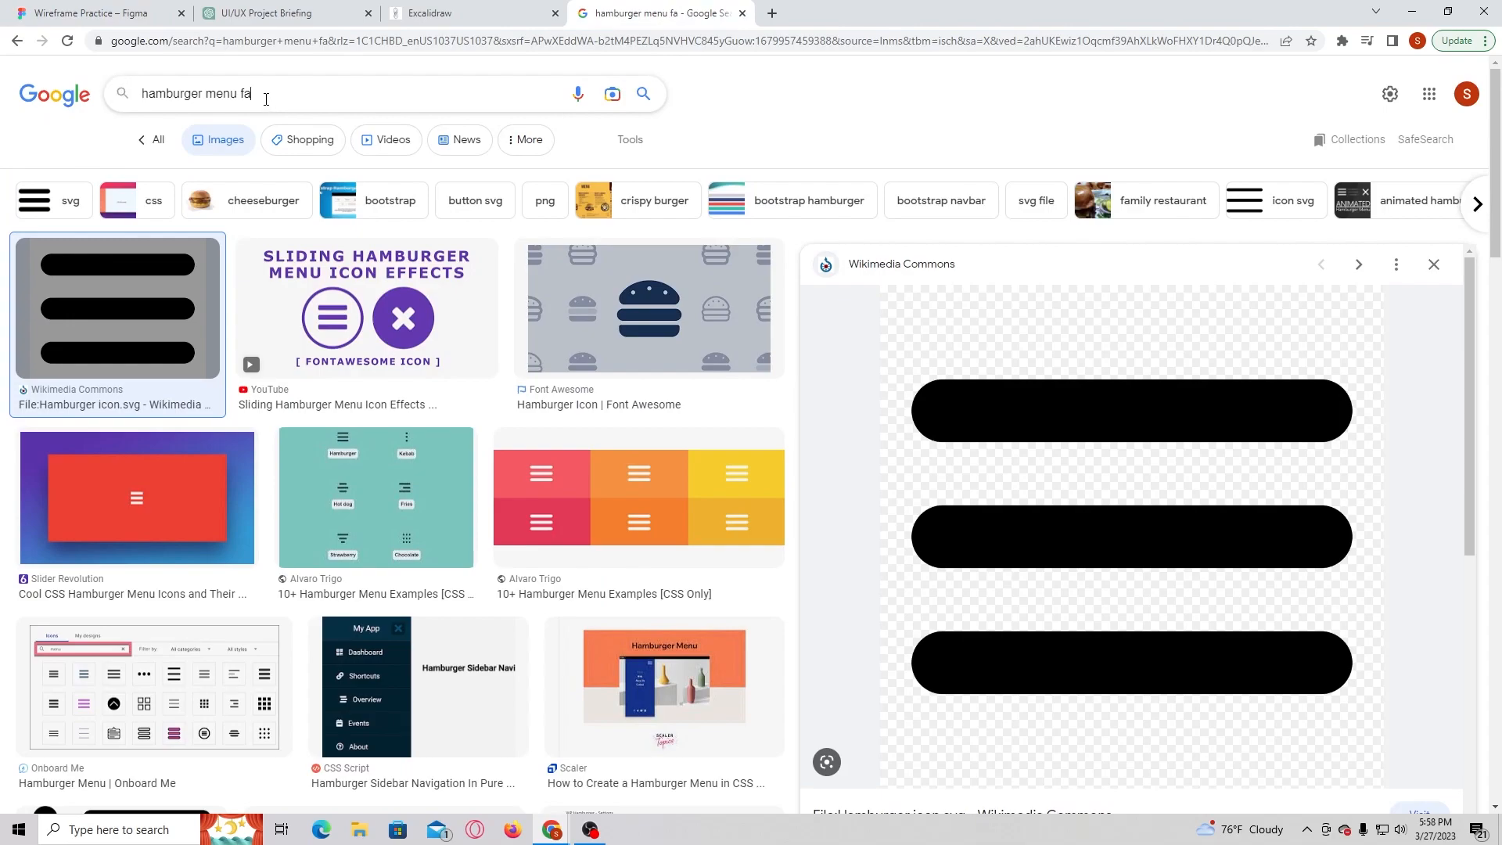
type("iphon")
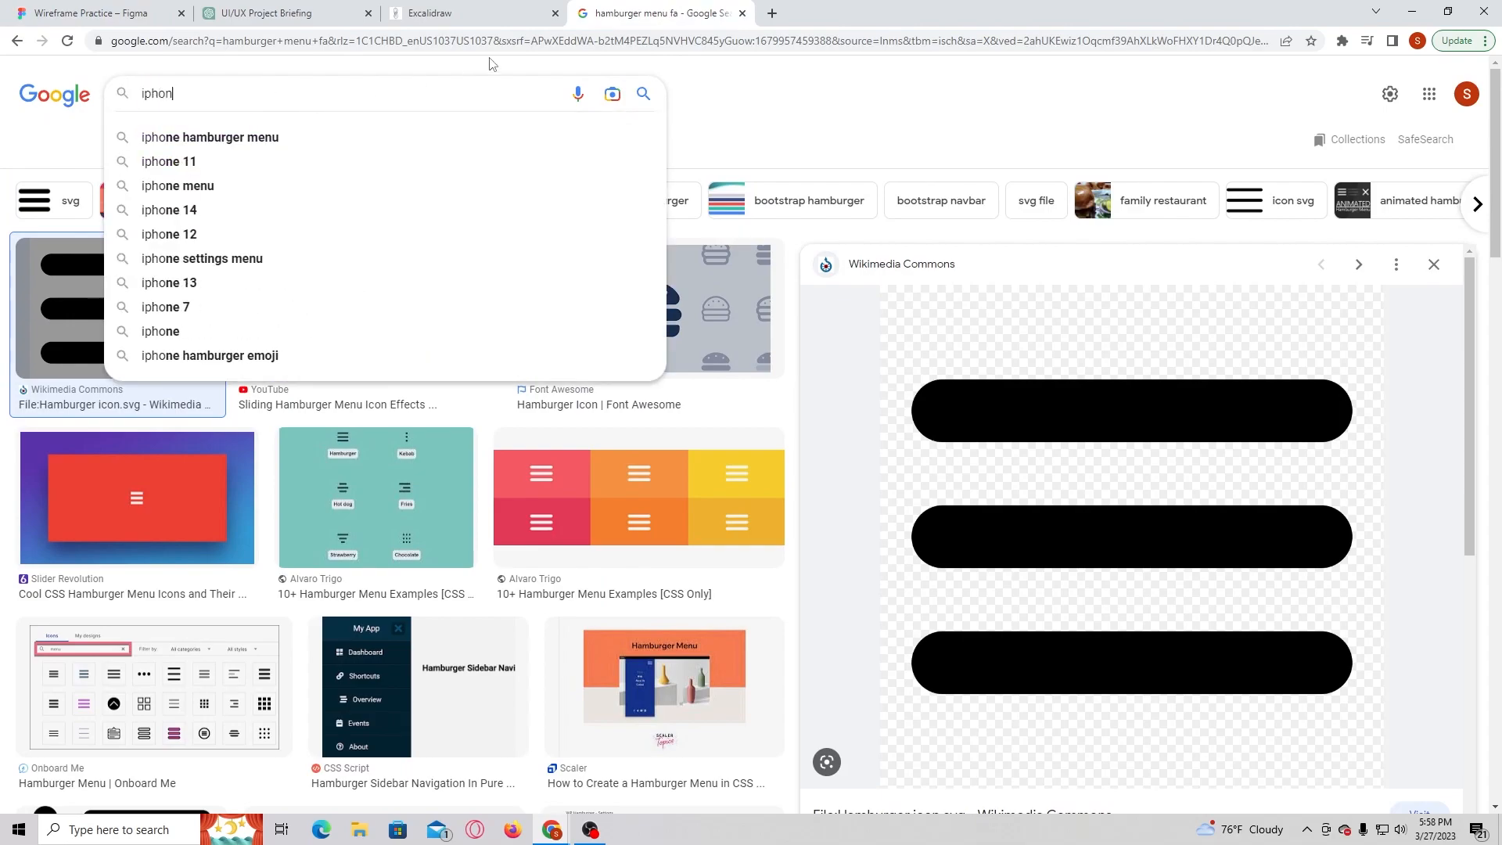
type("e 14 transparent ")
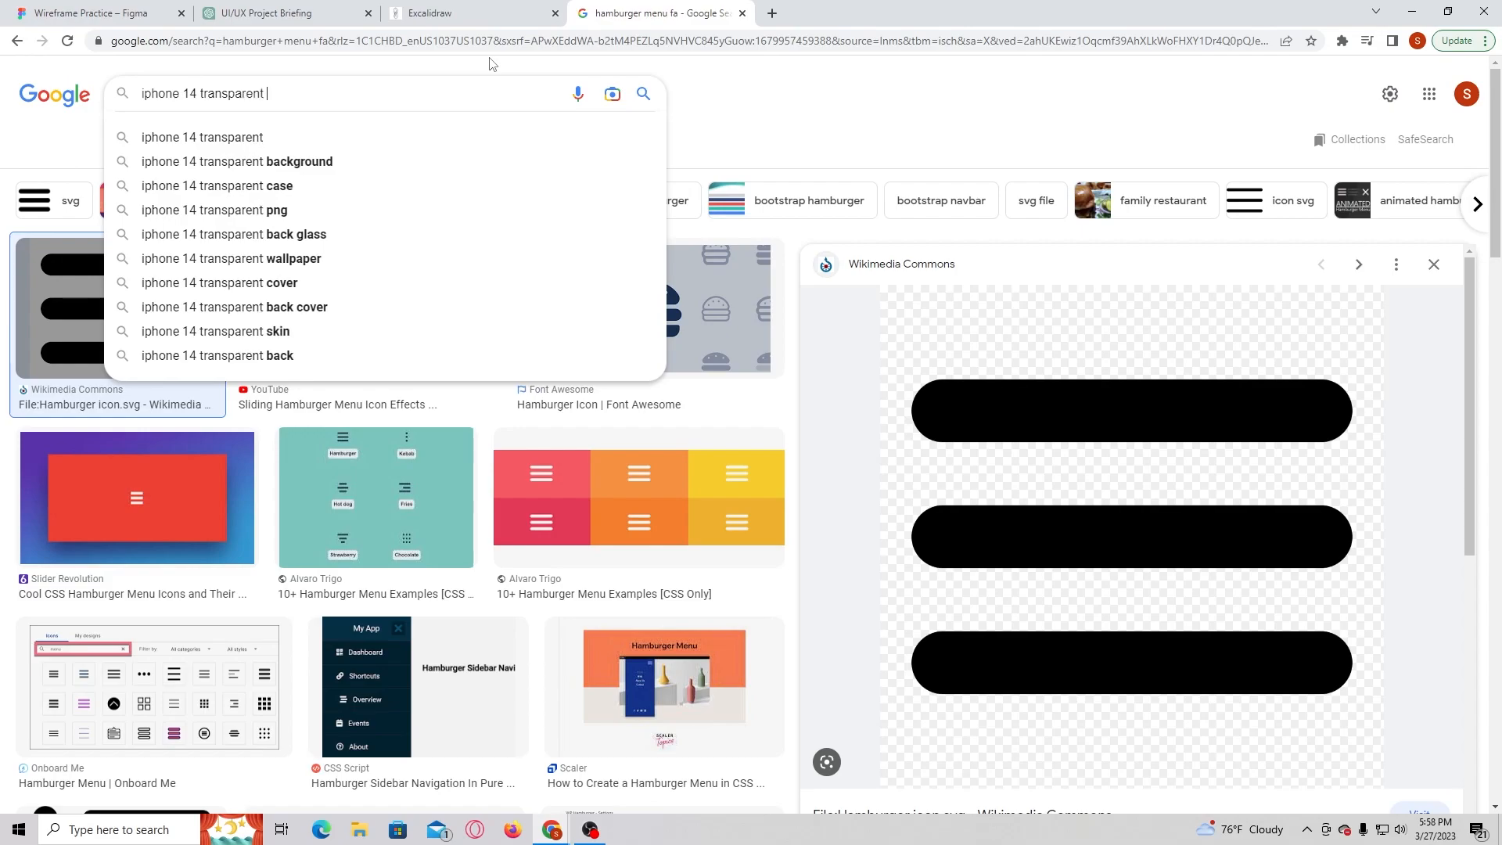
type("back")
left_click(462, 136)
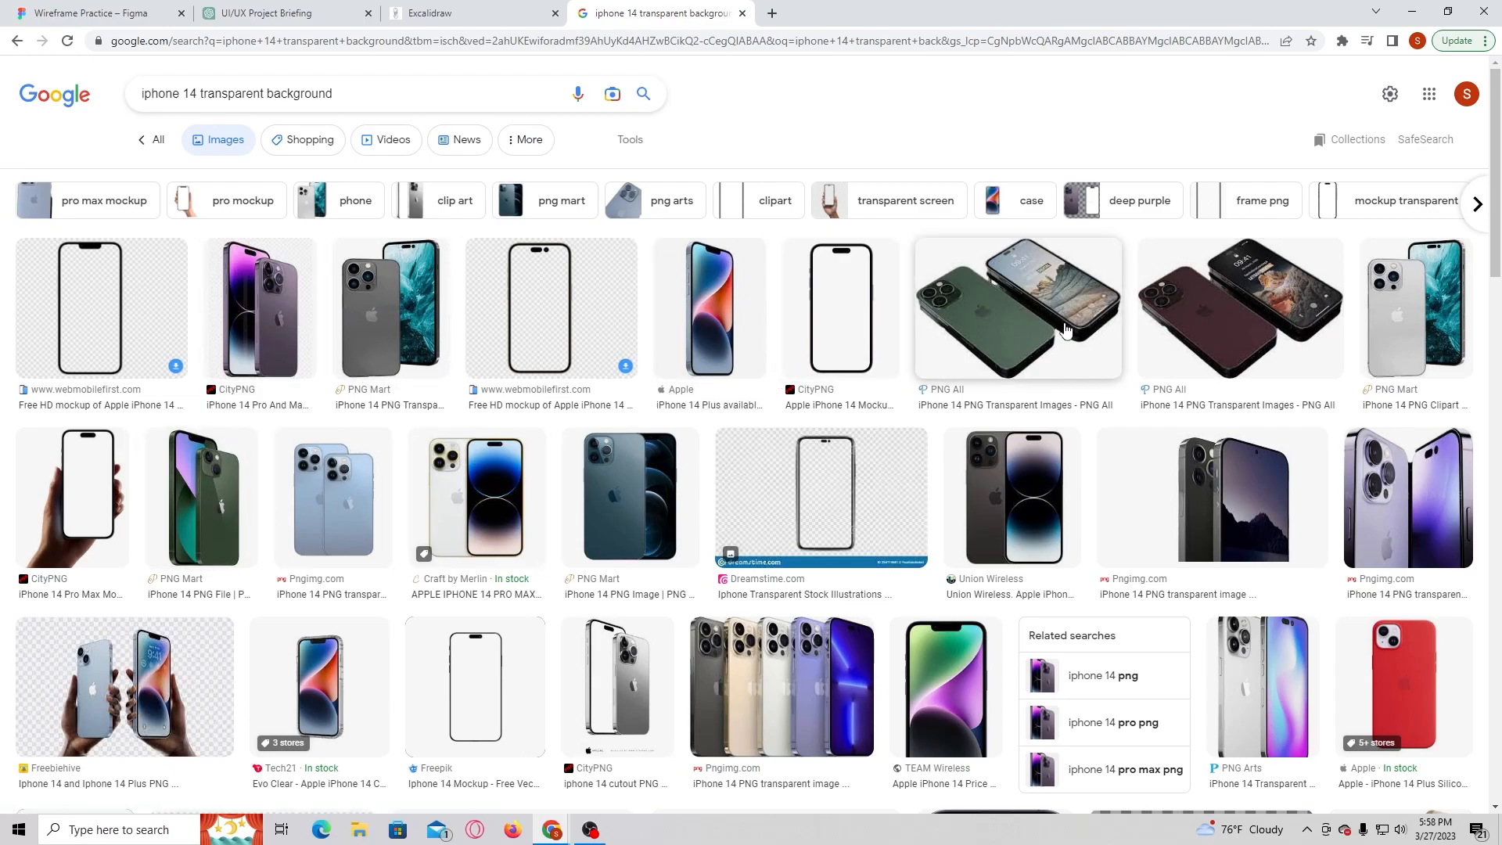
- Browse the image results and open the Spectrum preview of the front-facing iPhone 14 Pro in Deep Purple
scroll(1068, 330, "down", 2)
scroll(1068, 338, "up", 2)
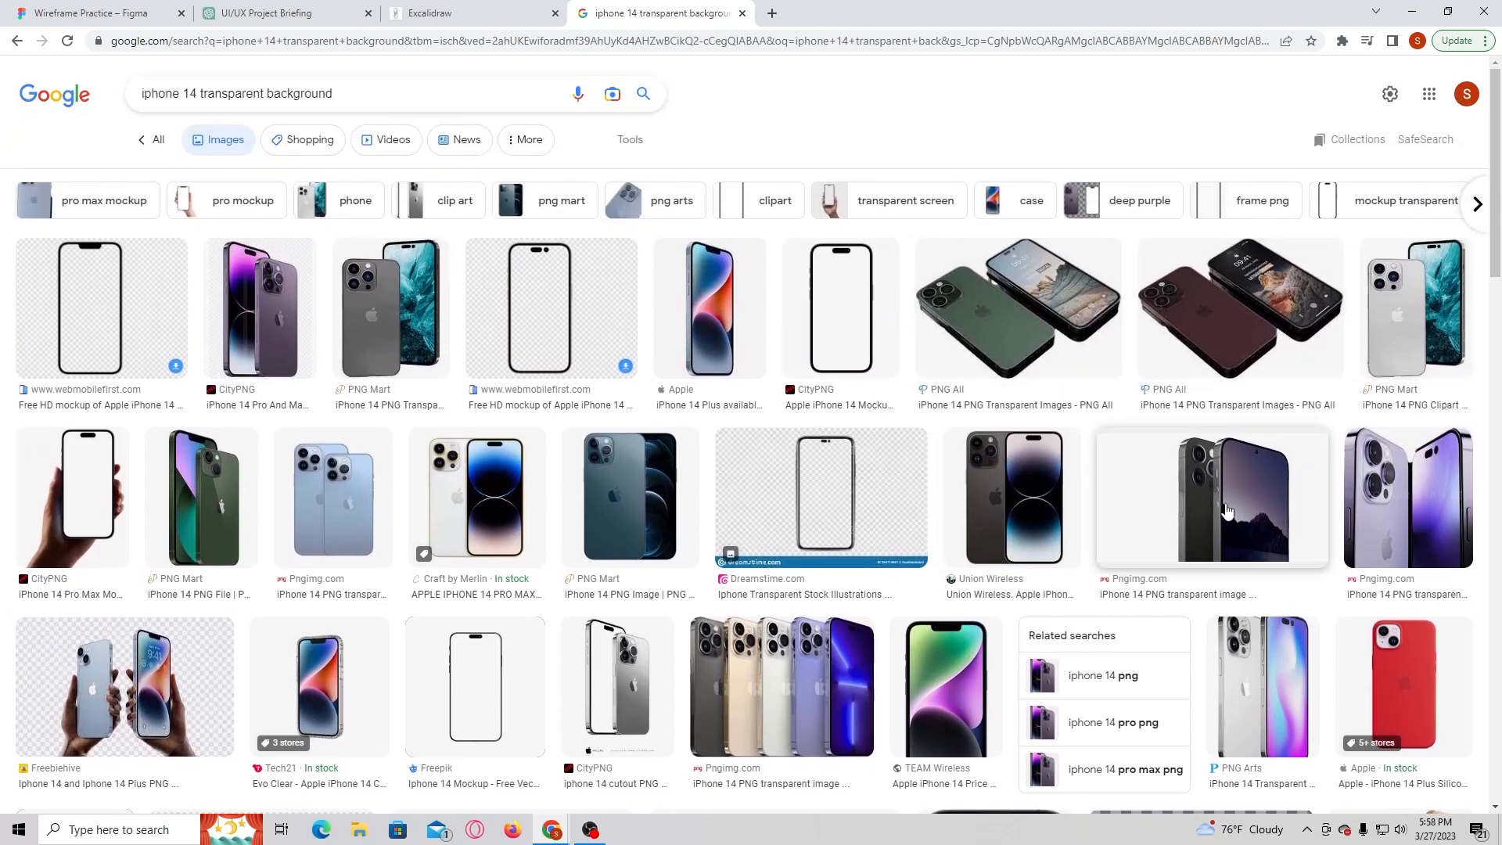
scroll(1233, 508, "down", 4)
scroll(1228, 490, "down", 3)
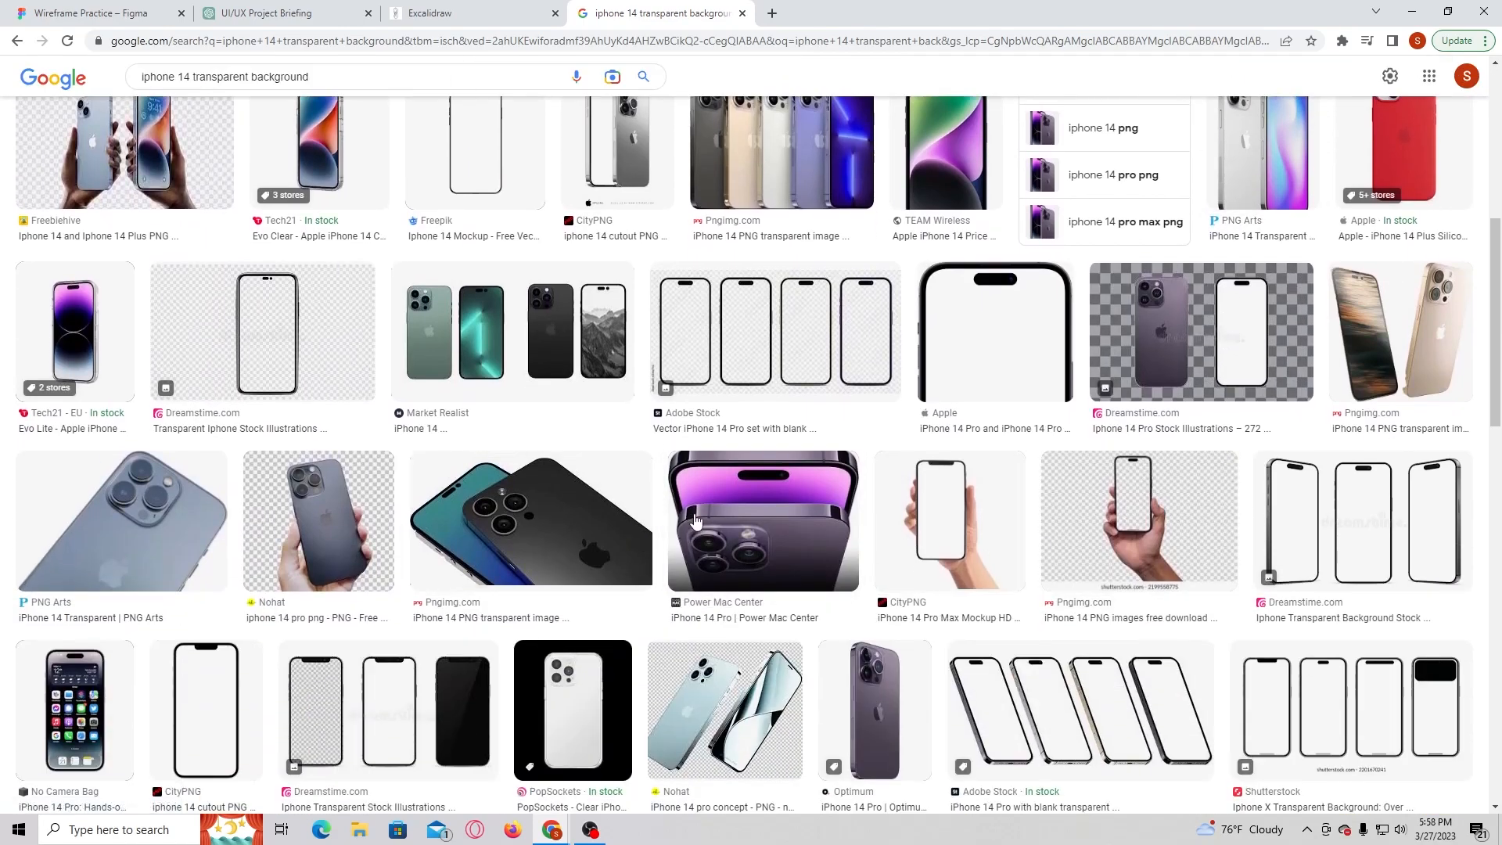
scroll(393, 472, "down", 3)
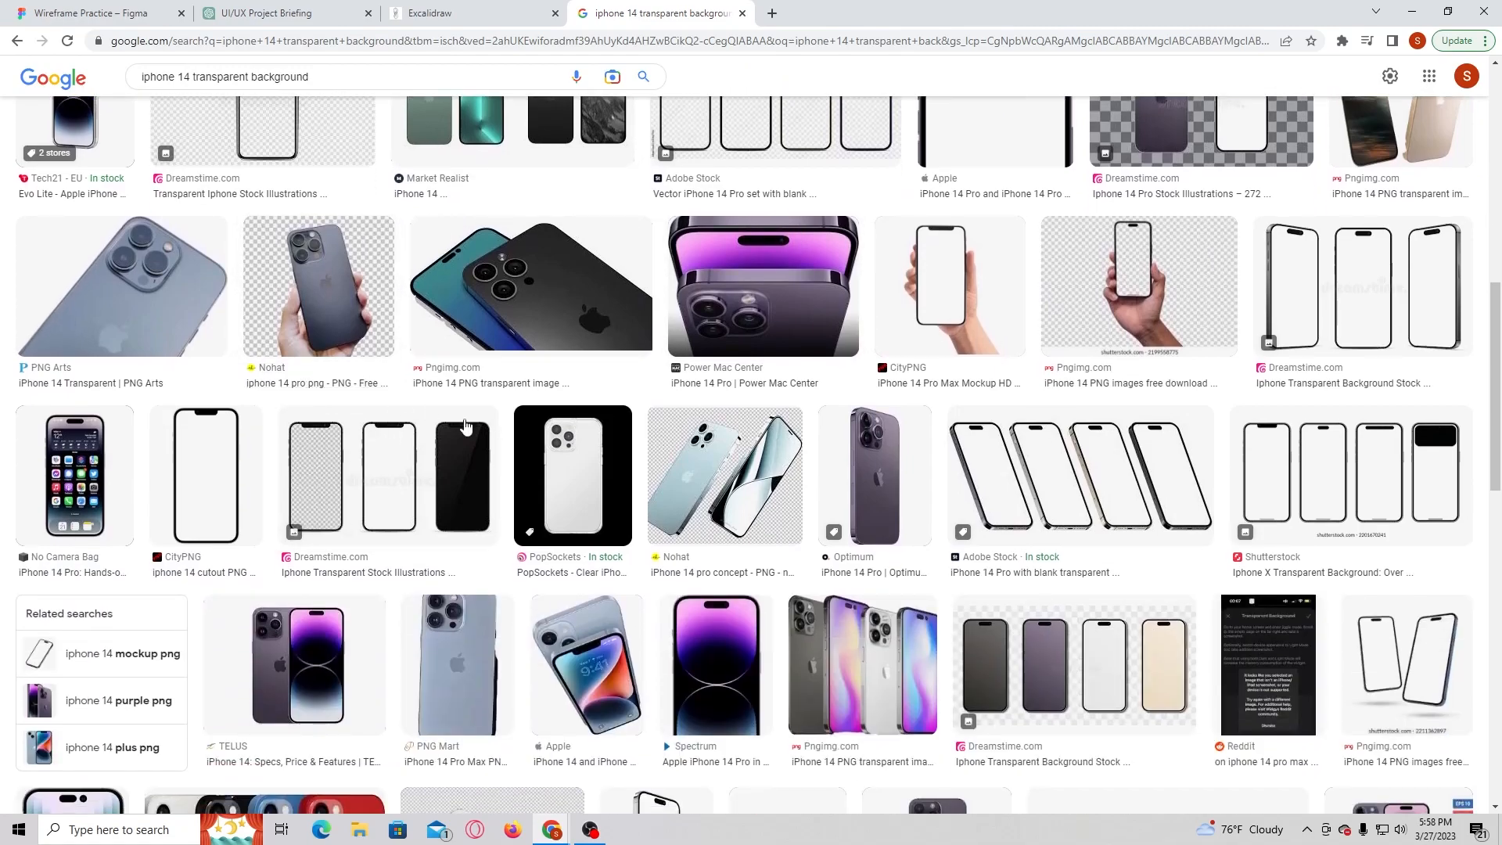
scroll(538, 424, "down", 2)
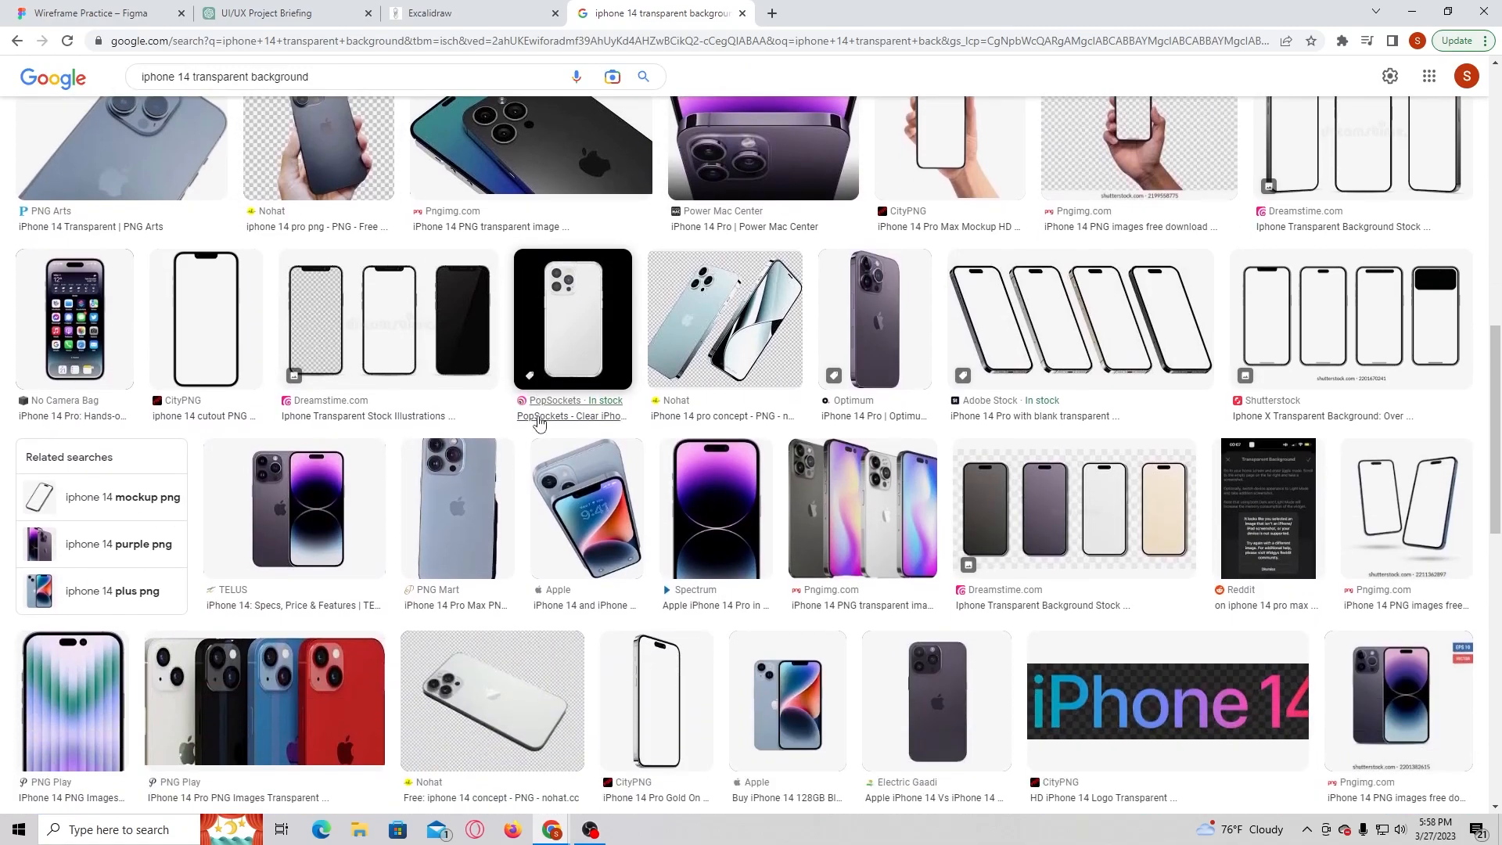
left_click(758, 529)
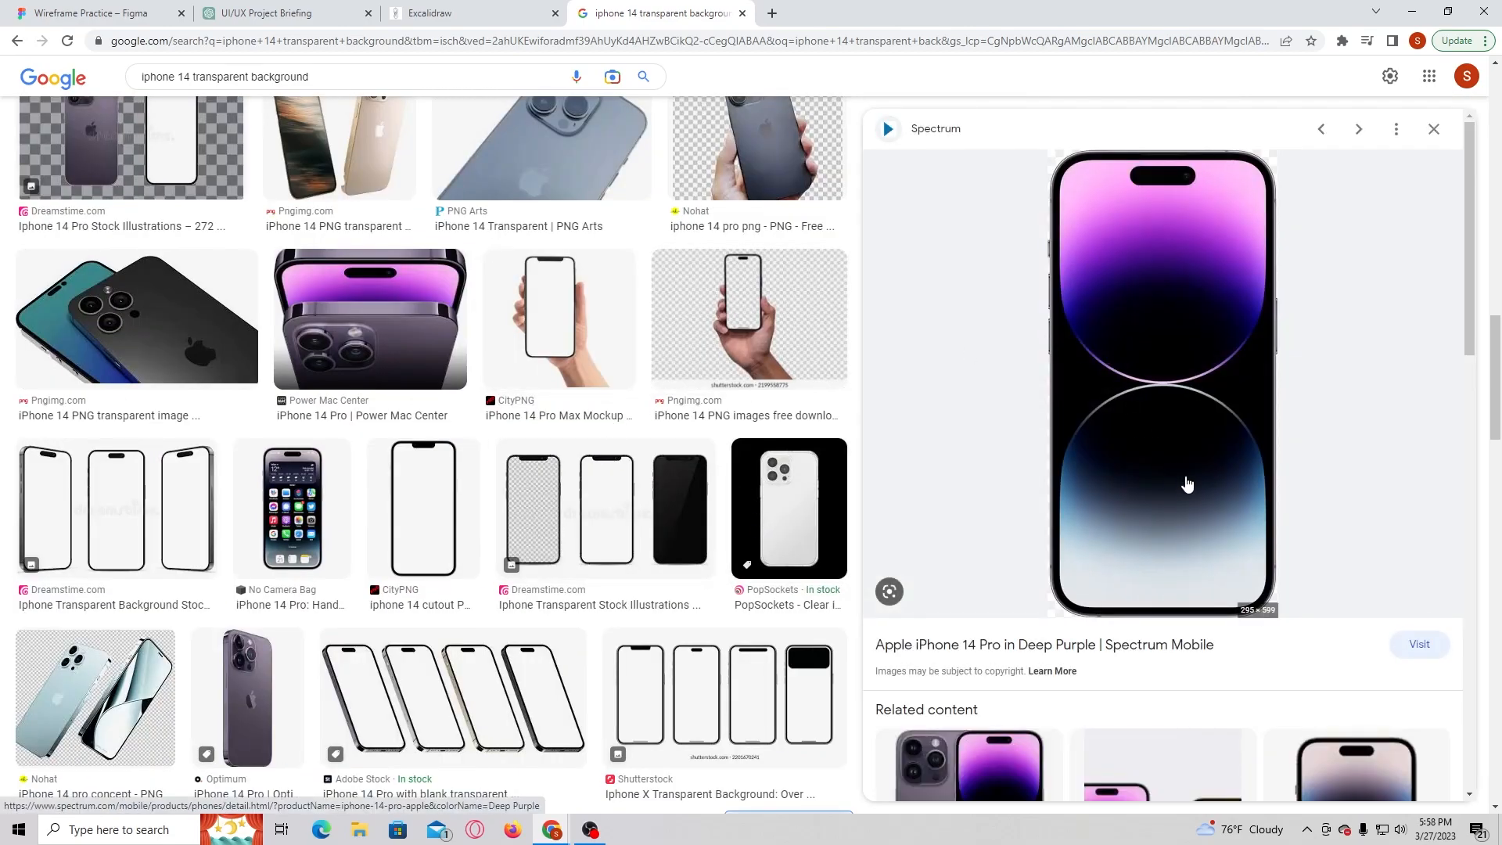
- Save the previewed iPhone 14 Pro image as a WEBP file in the desktop's AI folder
scroll(1109, 574, "down", 4)
scroll(1129, 543, "up", 4)
right_click(1138, 248)
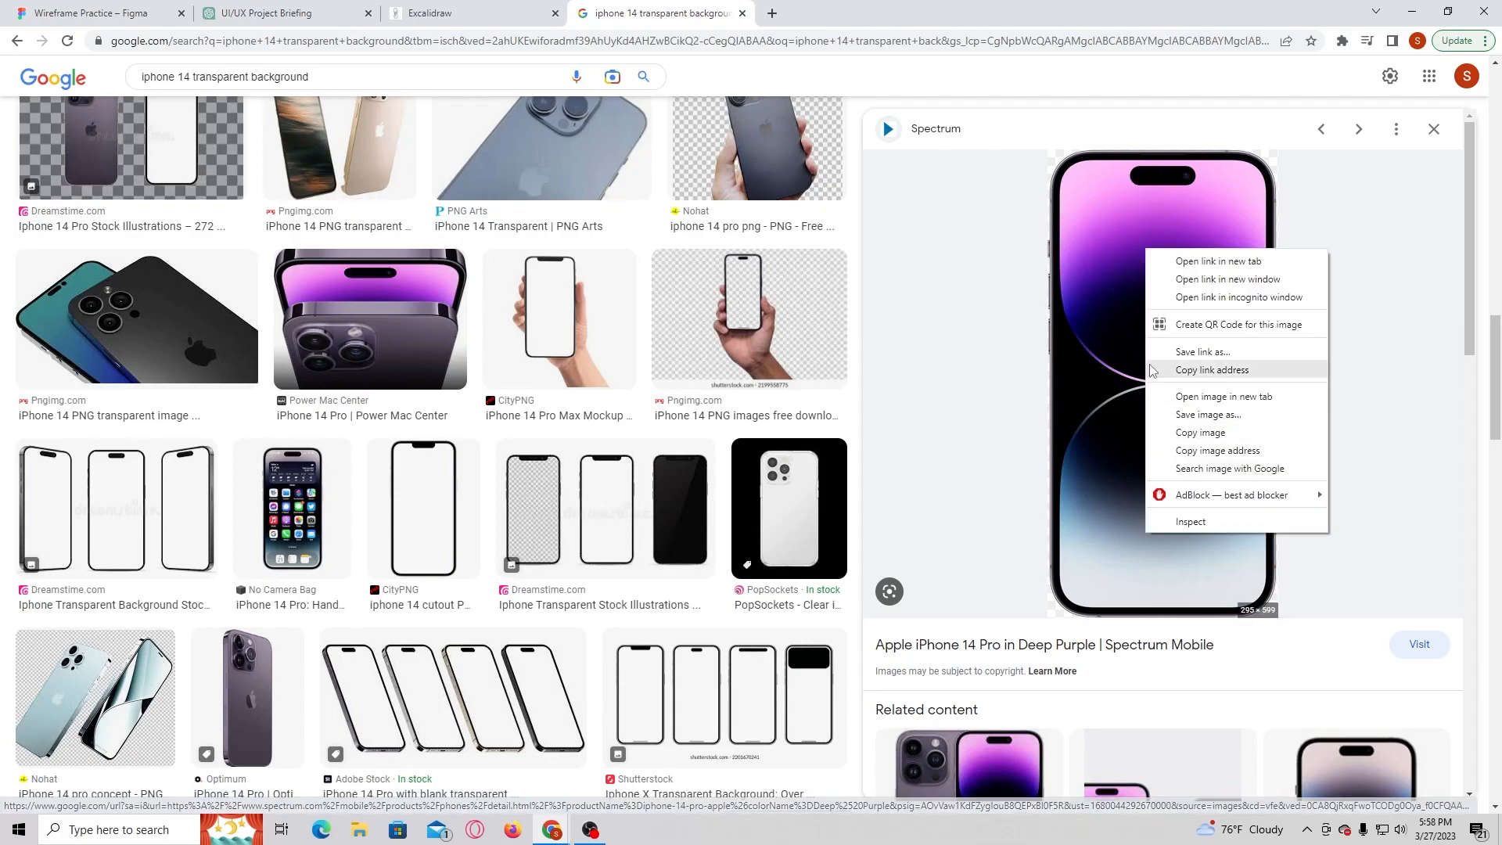
left_click(1332, 297)
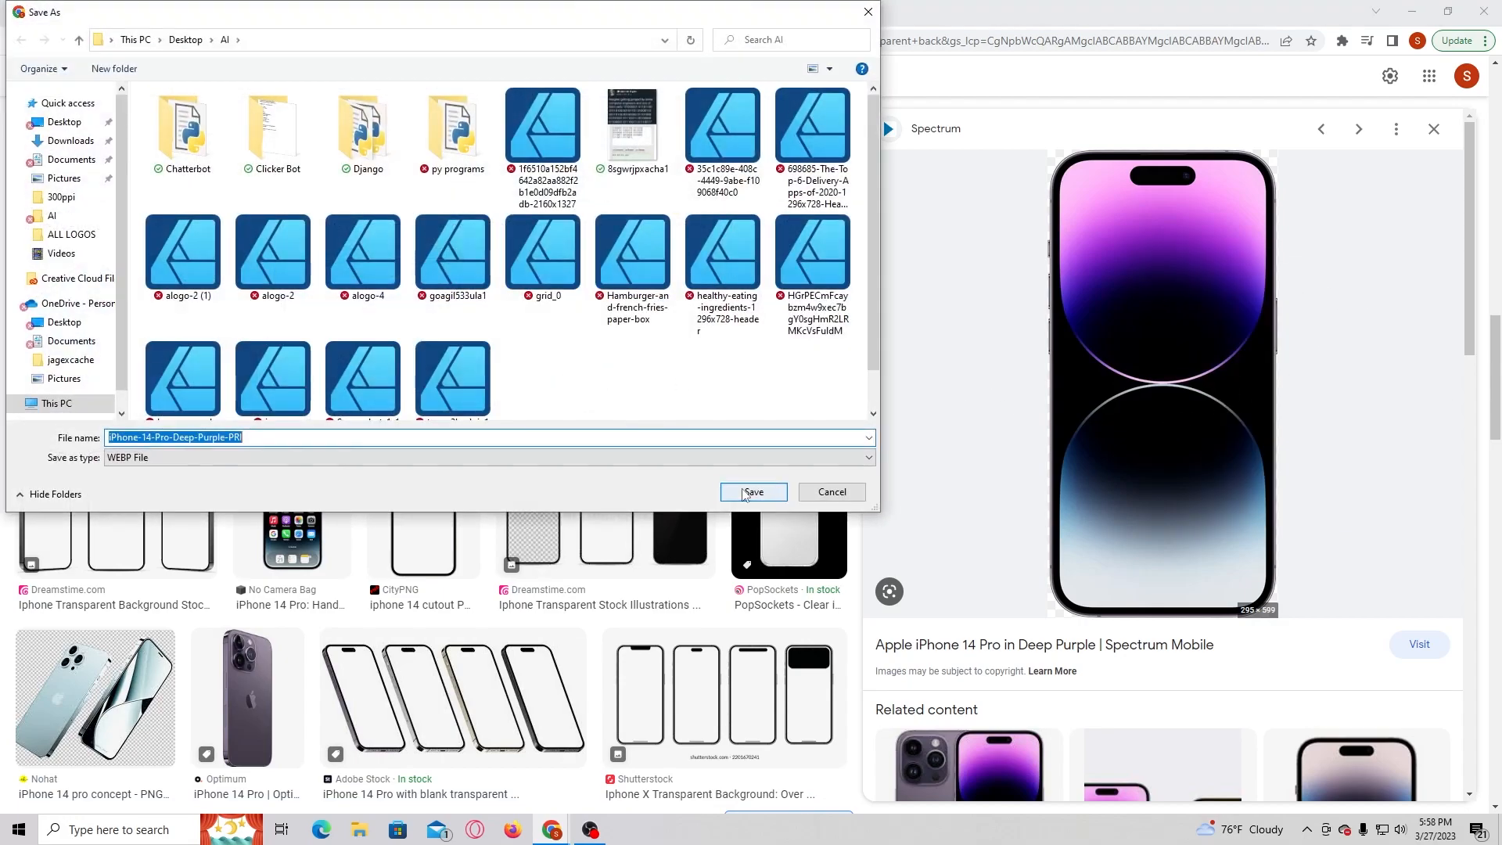
left_click(745, 493)
- Return to the Figma file, place the downloaded iPhone image in the fourth frame and delete that frame's grey rectangle
key("ctrl+shift+Tab")
key("ctrl+shift+Tab")
key("ctrl+shift+Tab")
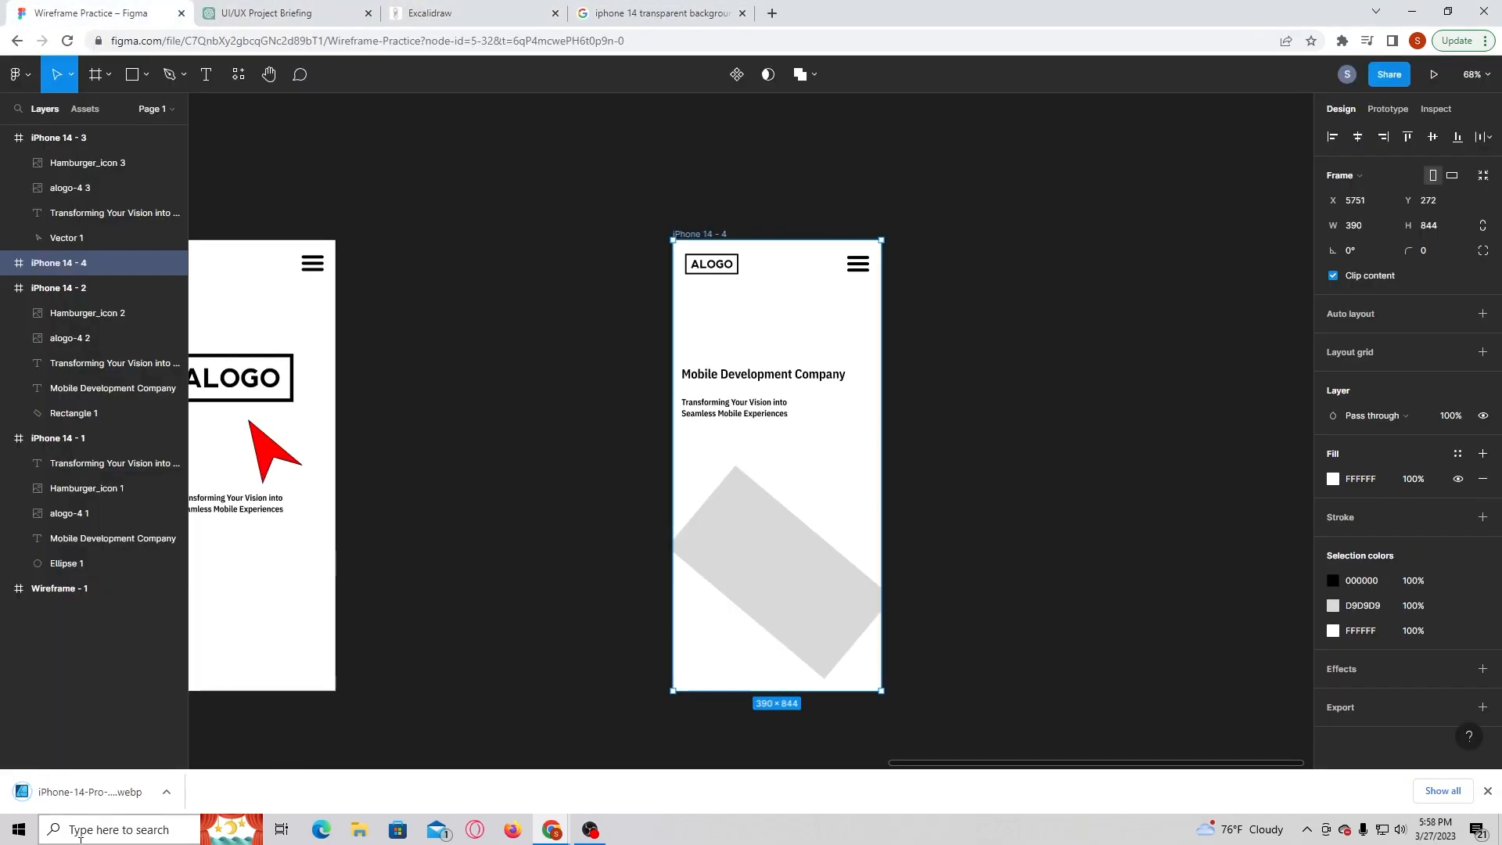
left_click_drag(90, 792, 829, 469)
left_click_drag(1002, 478, 805, 514)
left_click(821, 570)
key("Delete")
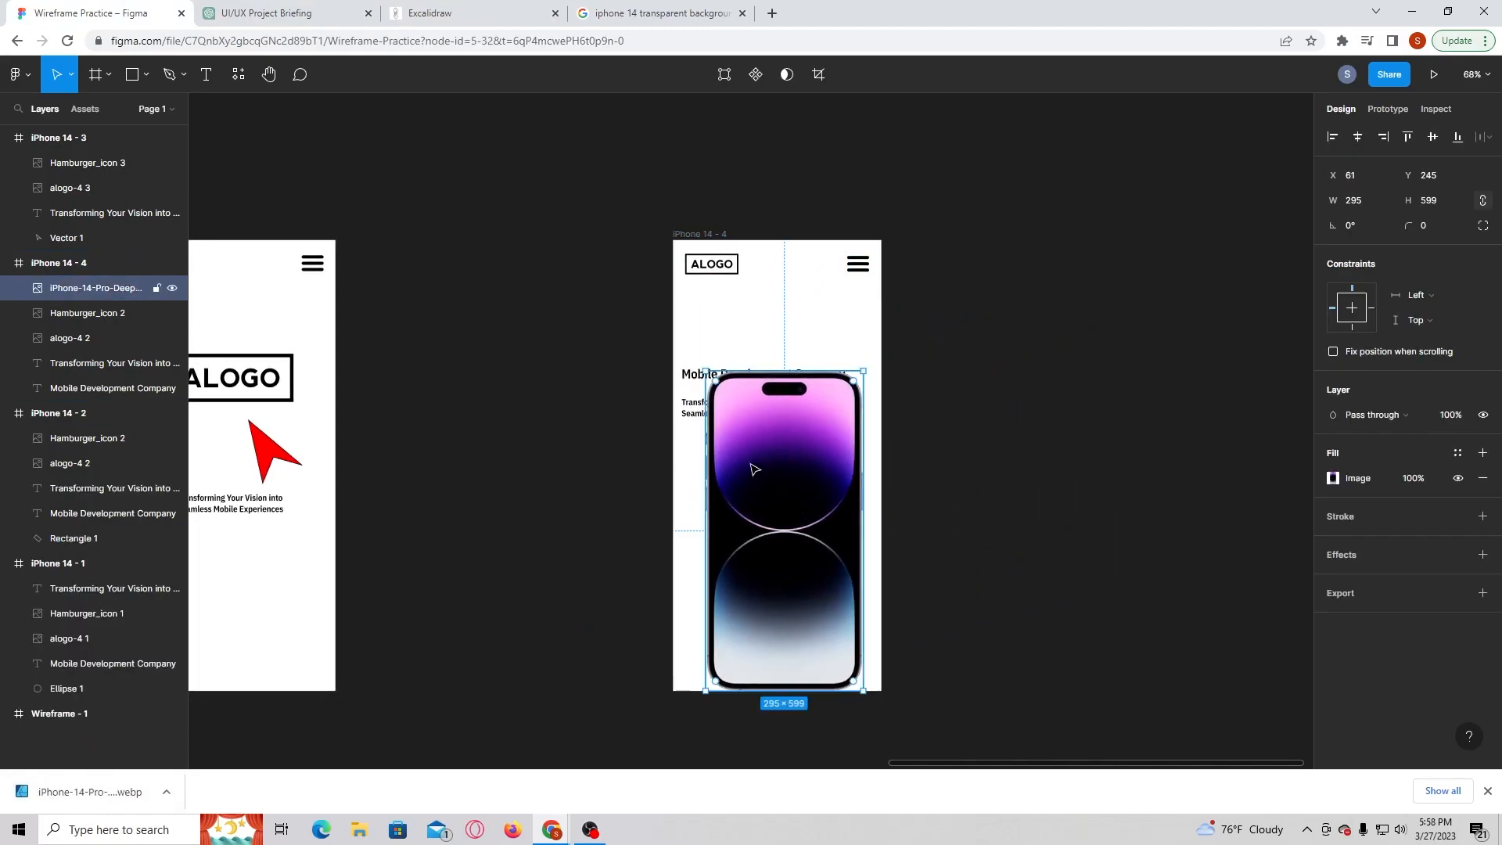
- Shrink the iPhone image to about 210 × 422, rotate it to 50° and position it across the fourth frame's lower half
left_click_drag(707, 372, 751, 466)
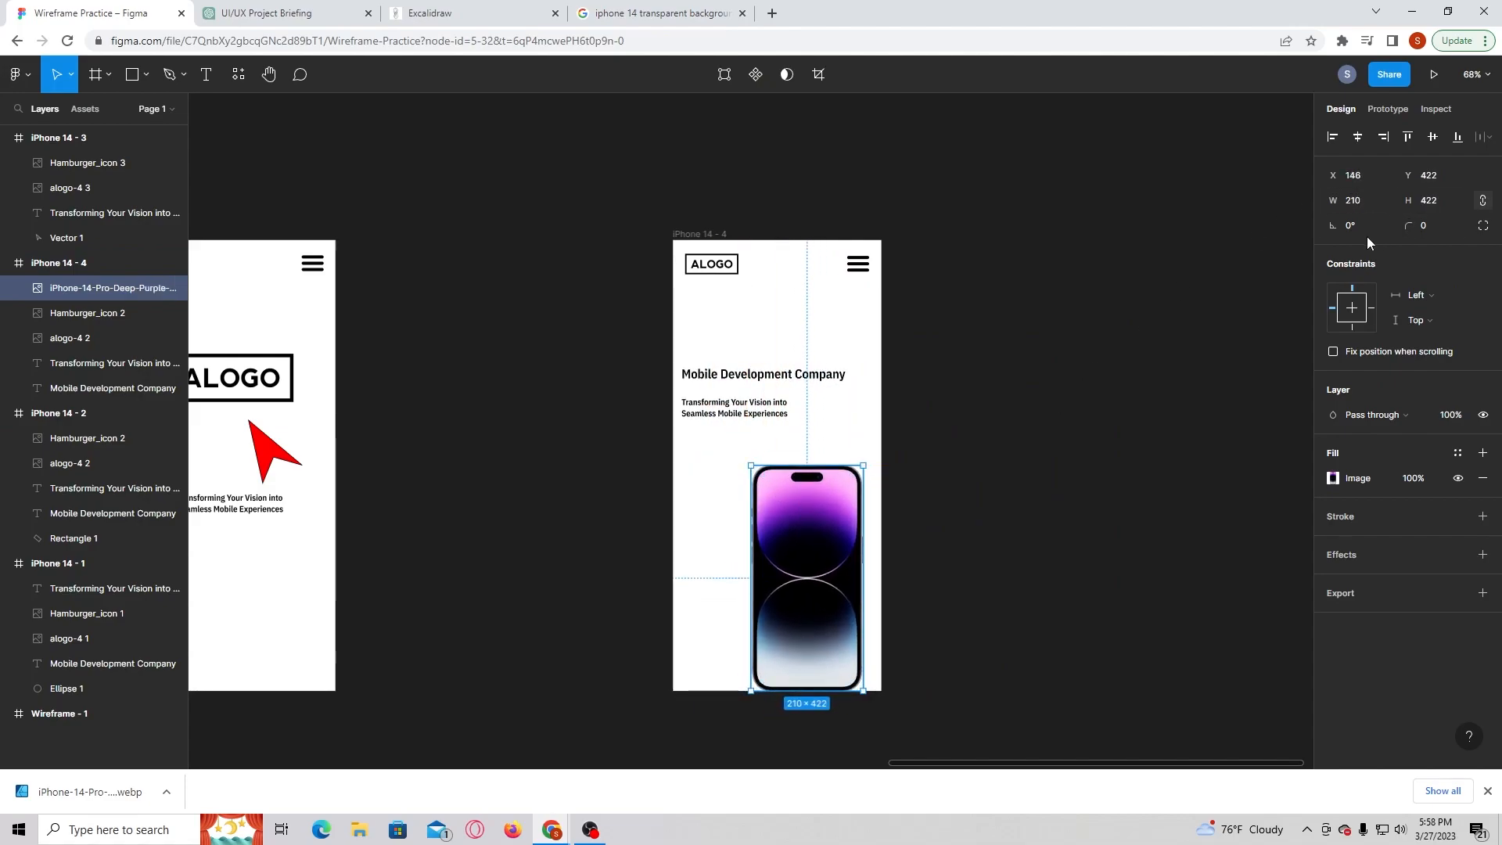
type("50")
key("Return")
left_click_drag(830, 588, 801, 575)
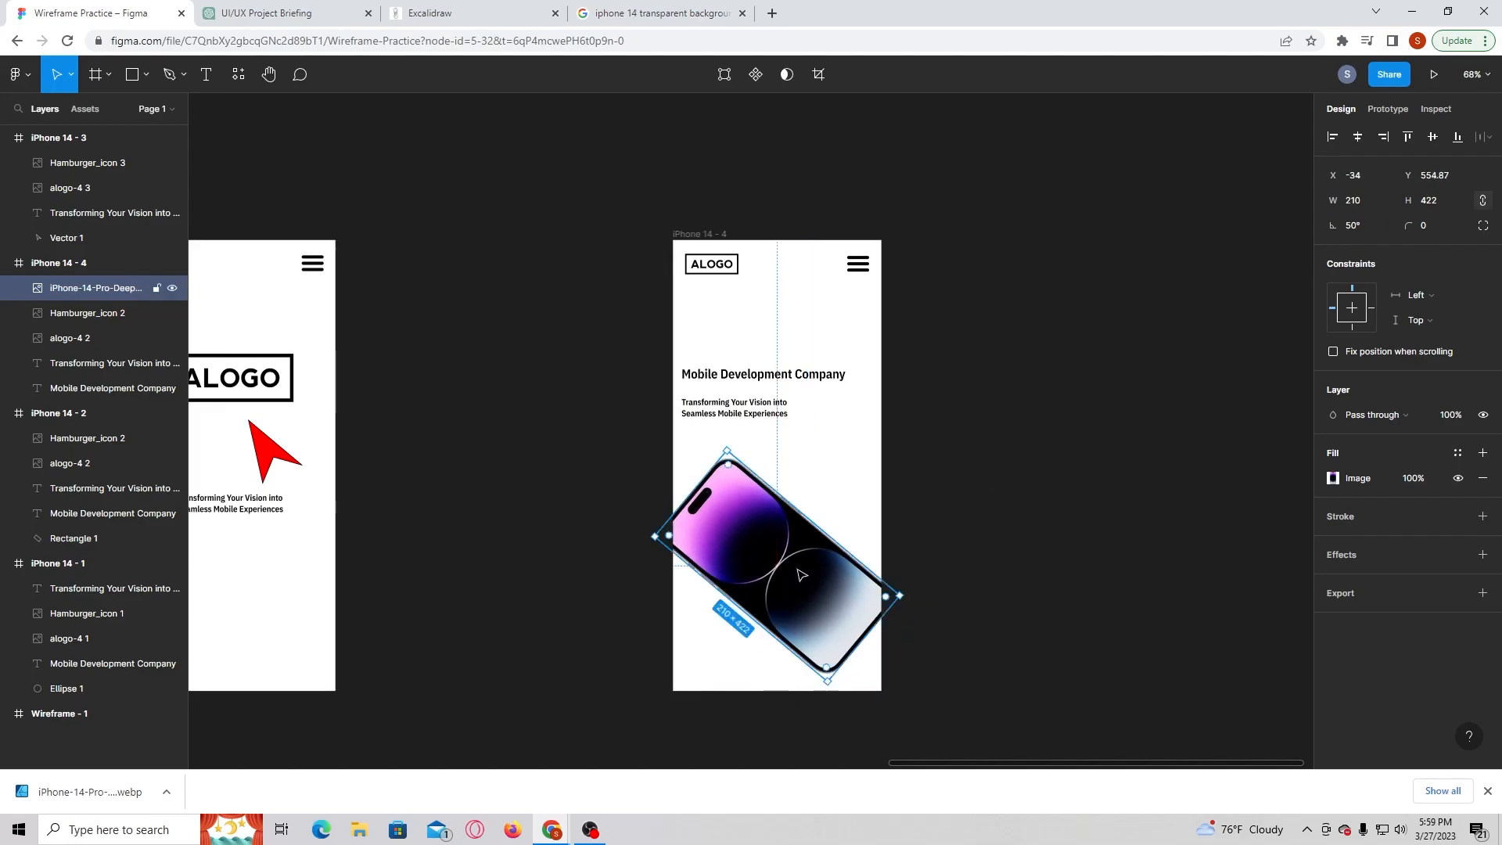
left_click(1075, 390)
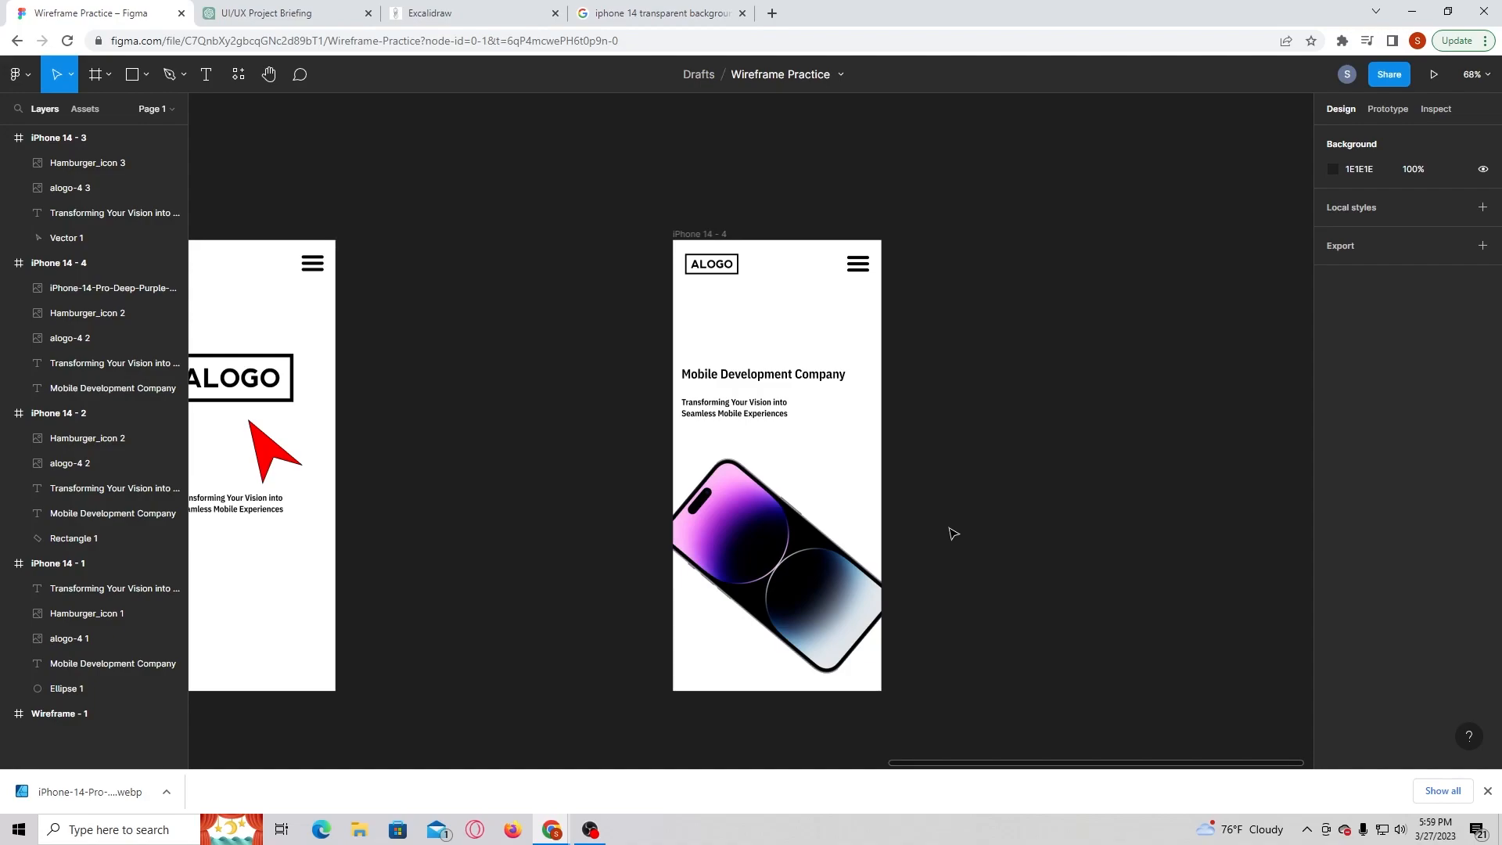
- Review the fourth frame's layout with the phone image and dismiss the browser's downloads bar
left_click(75, 269)
left_click(731, 347)
left_click(71, 264)
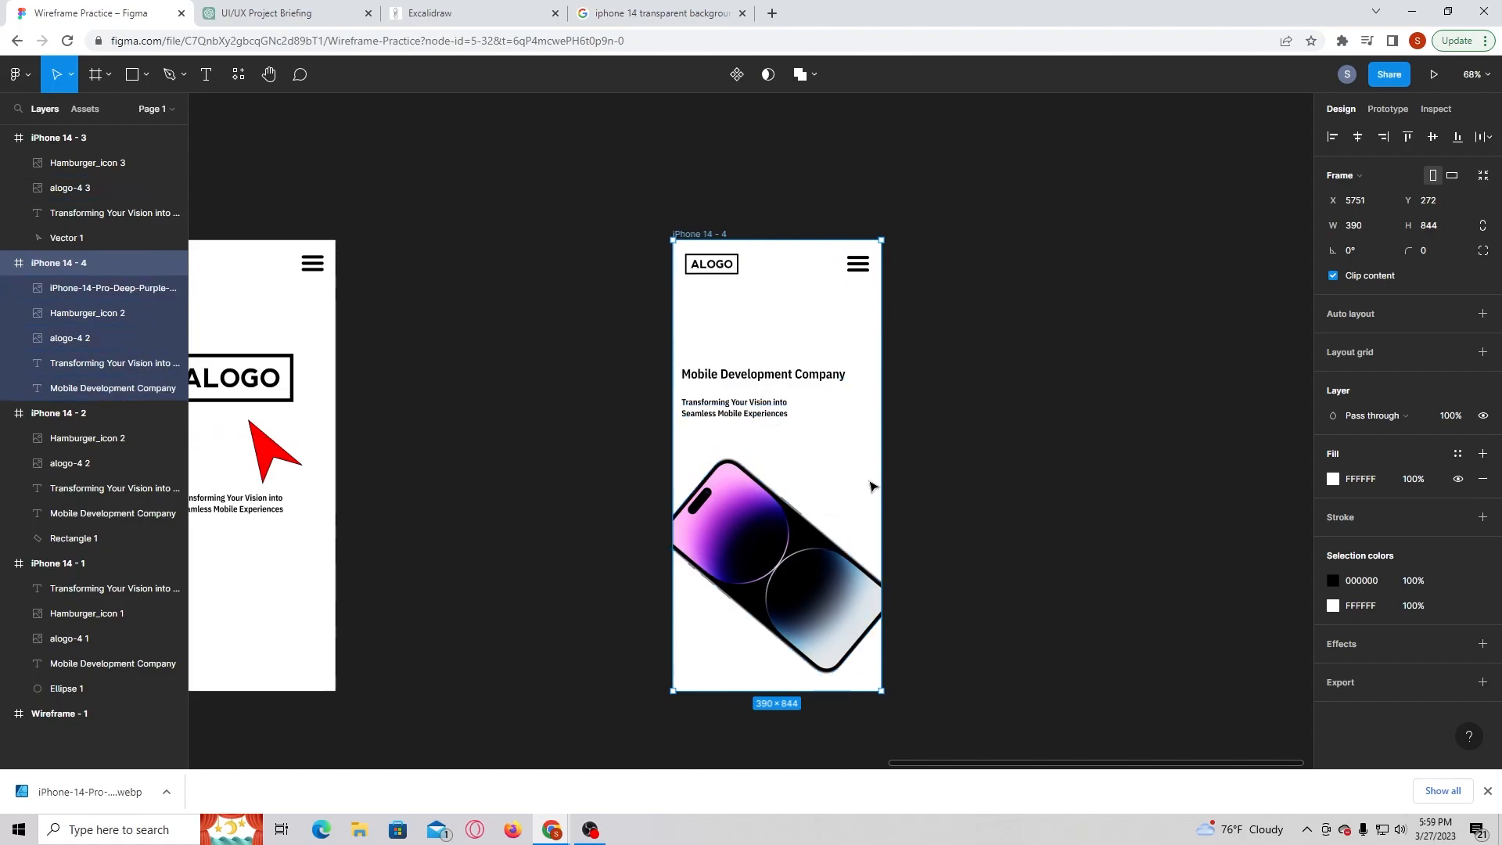
left_click(1053, 454)
scroll(981, 444, "down", 2)
scroll(1021, 552, "up", 2)
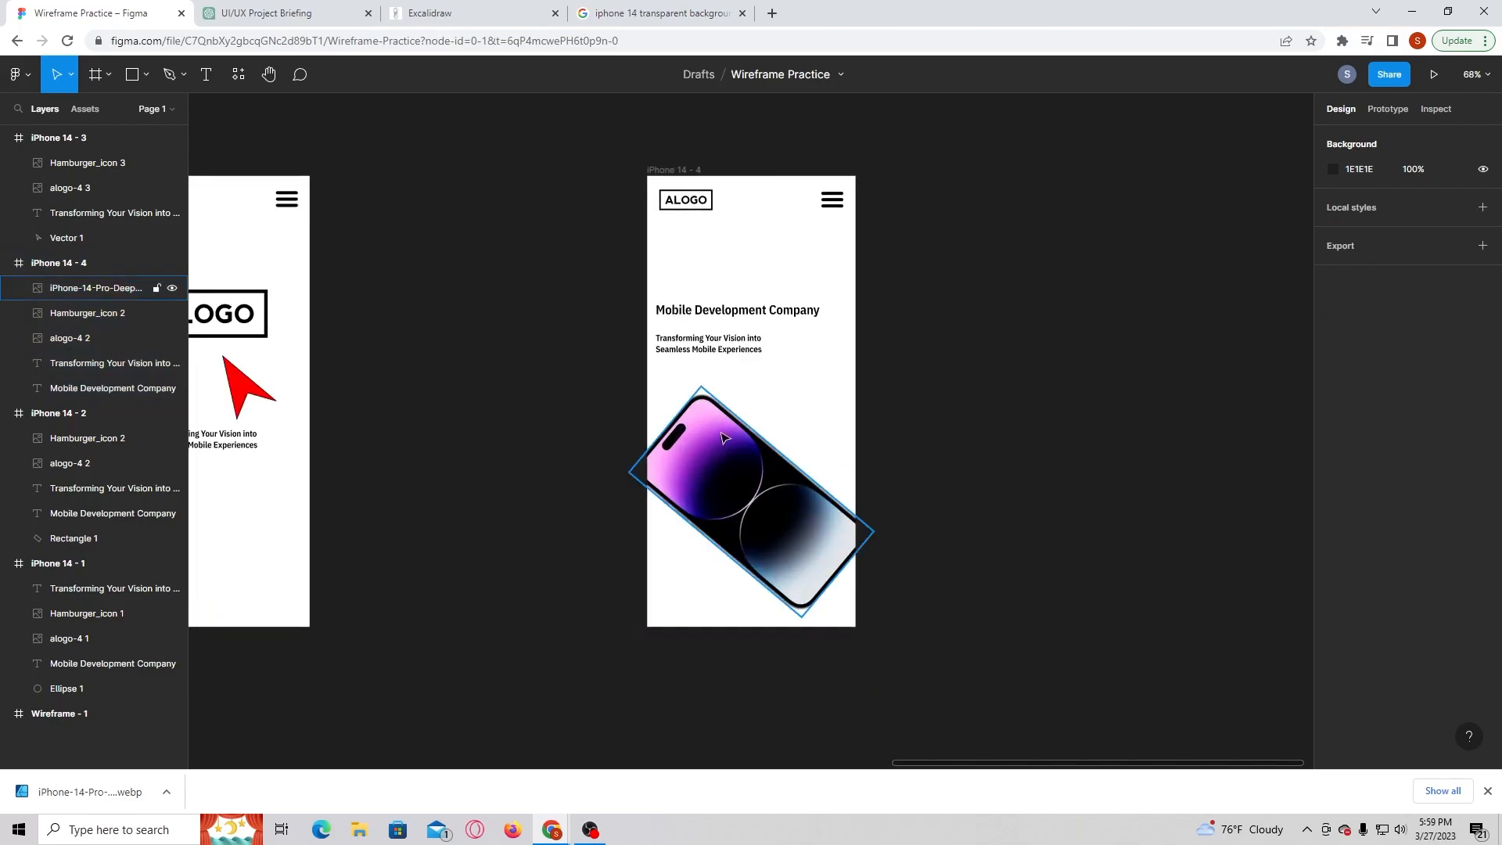
scroll(719, 443, "up", 2)
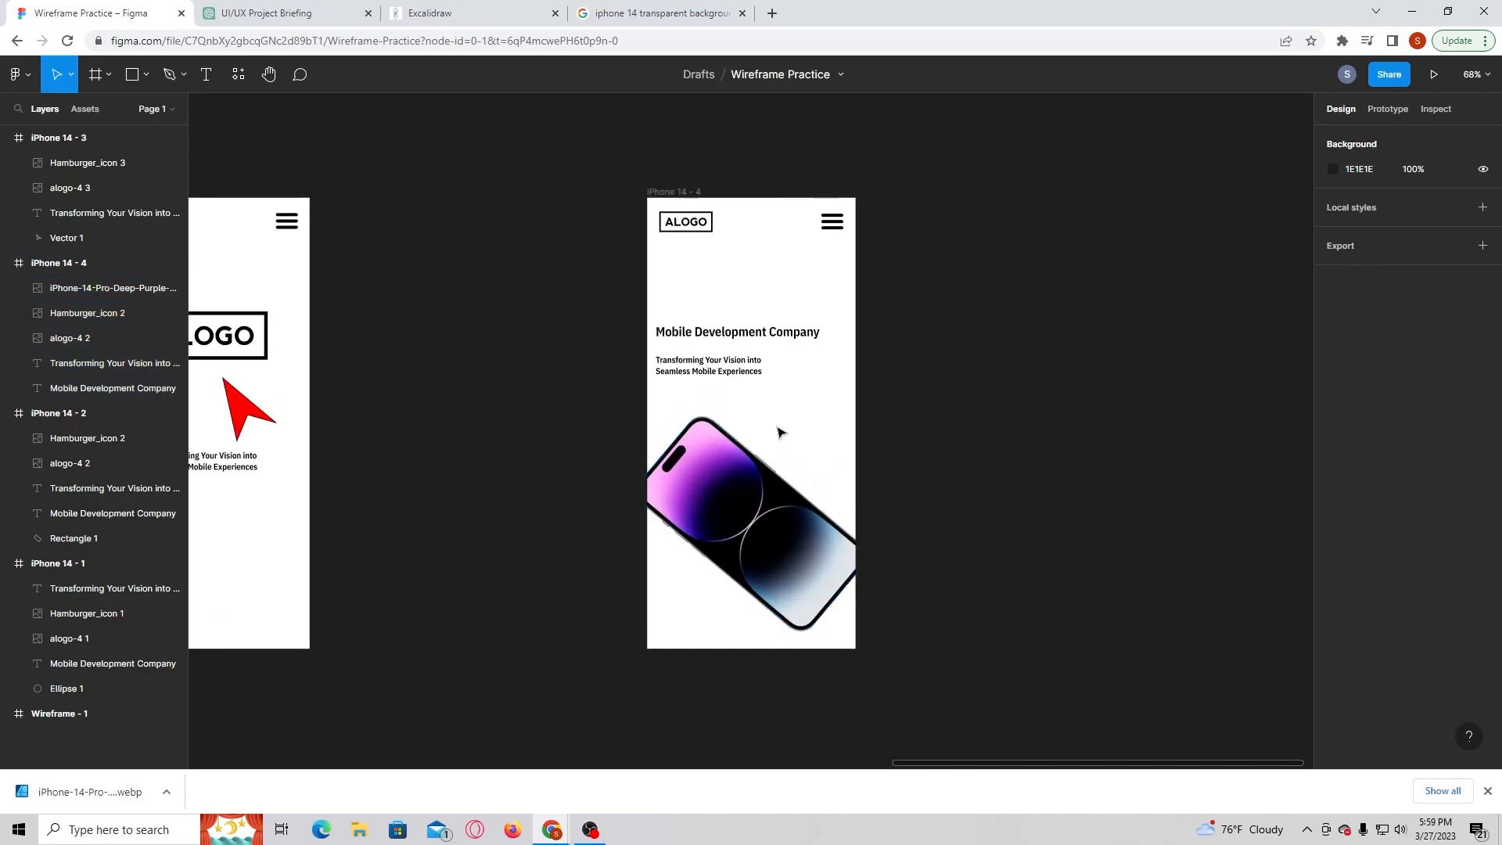
left_click(1487, 791)
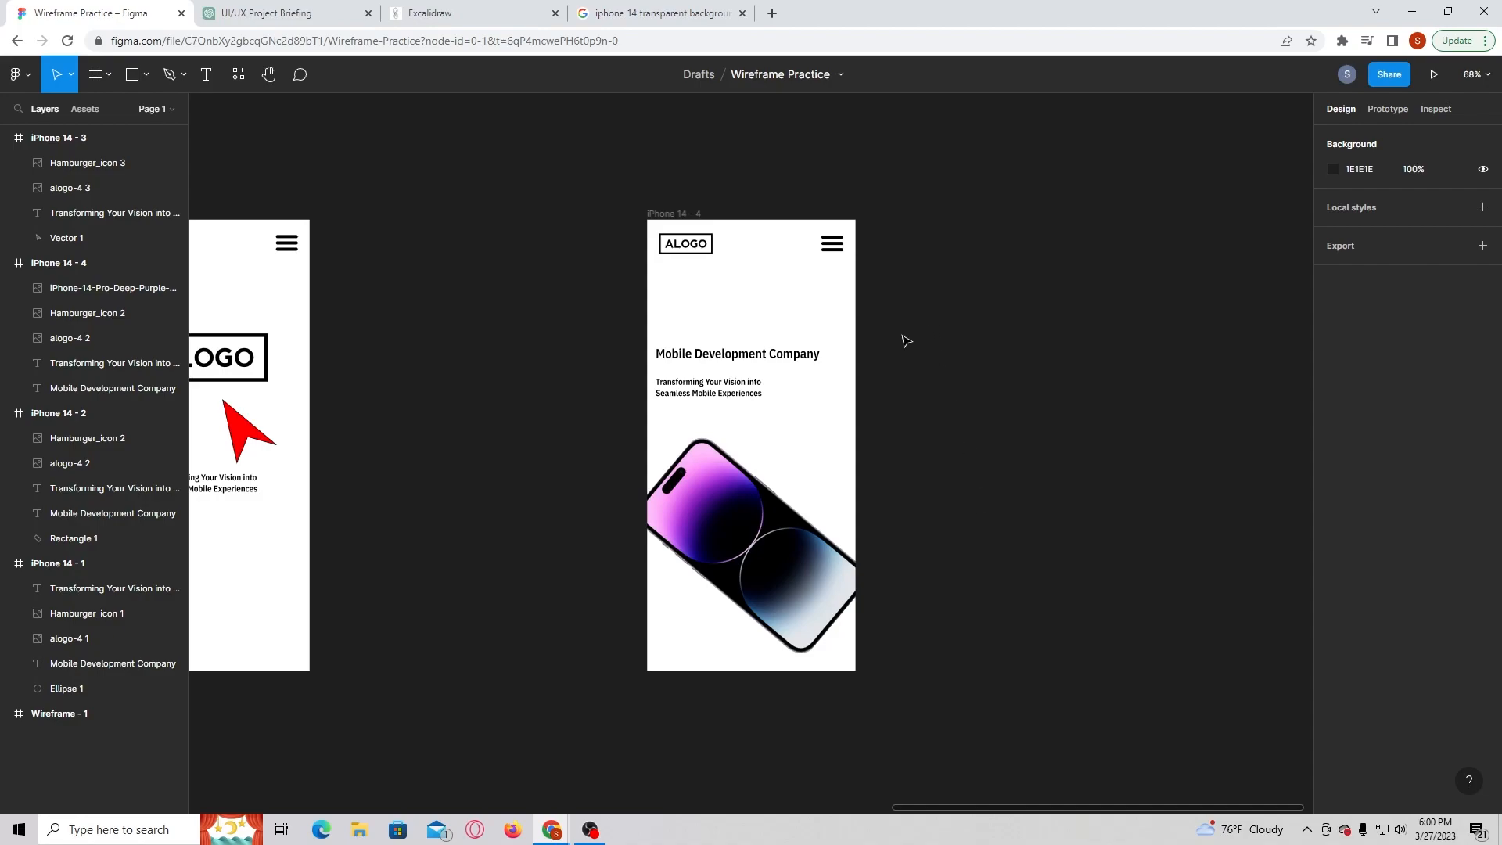
- Draw a 390 × 844 rectangle covering the fourth frame and move it behind all of the frame's other layers
left_click(59, 263)
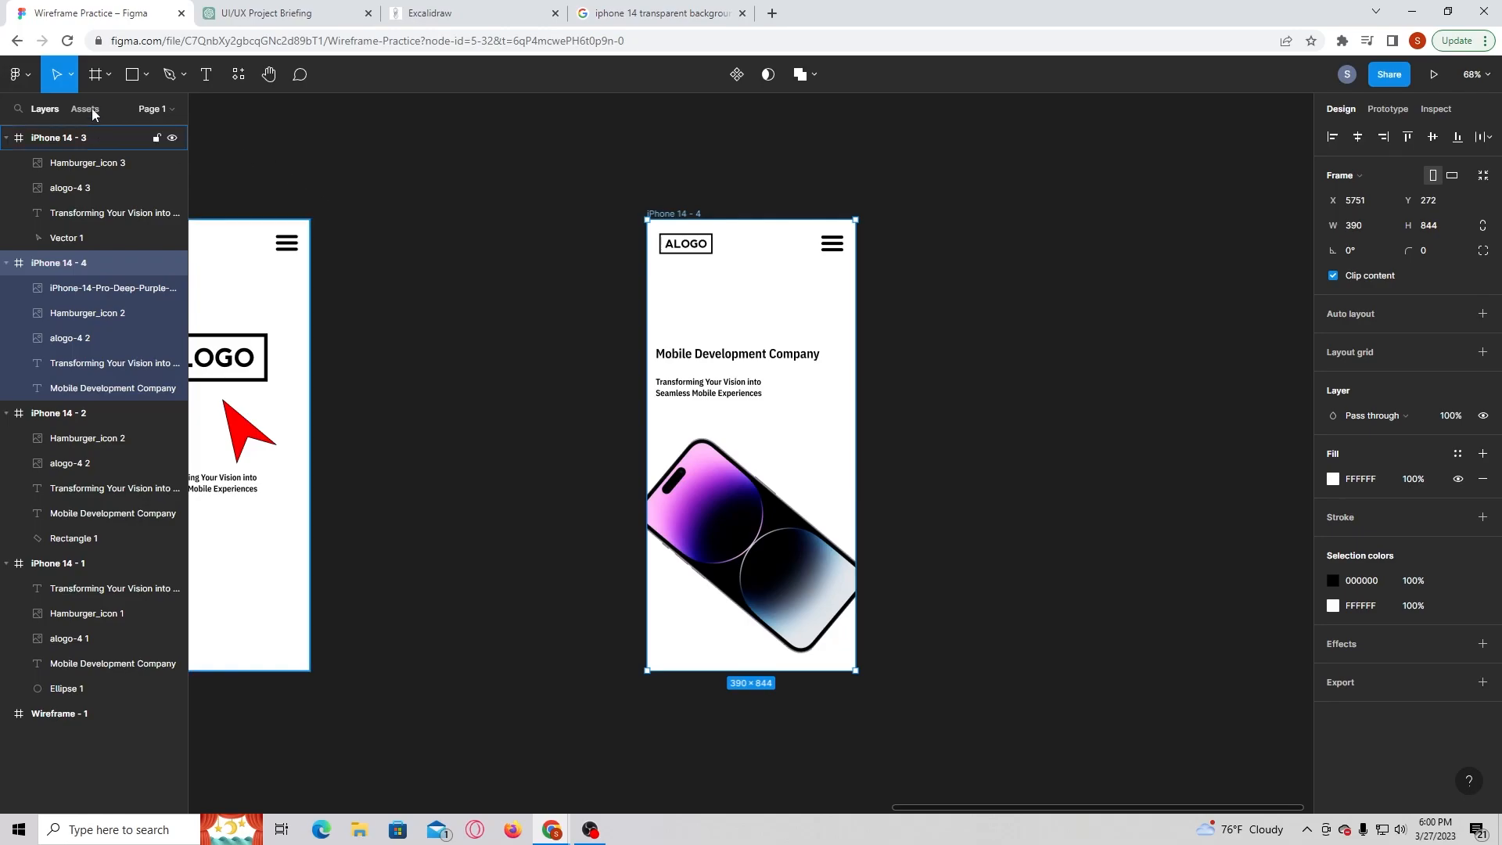
left_click(132, 75)
mouse_move(648, 220)
left_mouse_down()
mouse_move(707, 312)
mouse_move(855, 673)
left_mouse_up()
left_click_drag(101, 288, 110, 425)
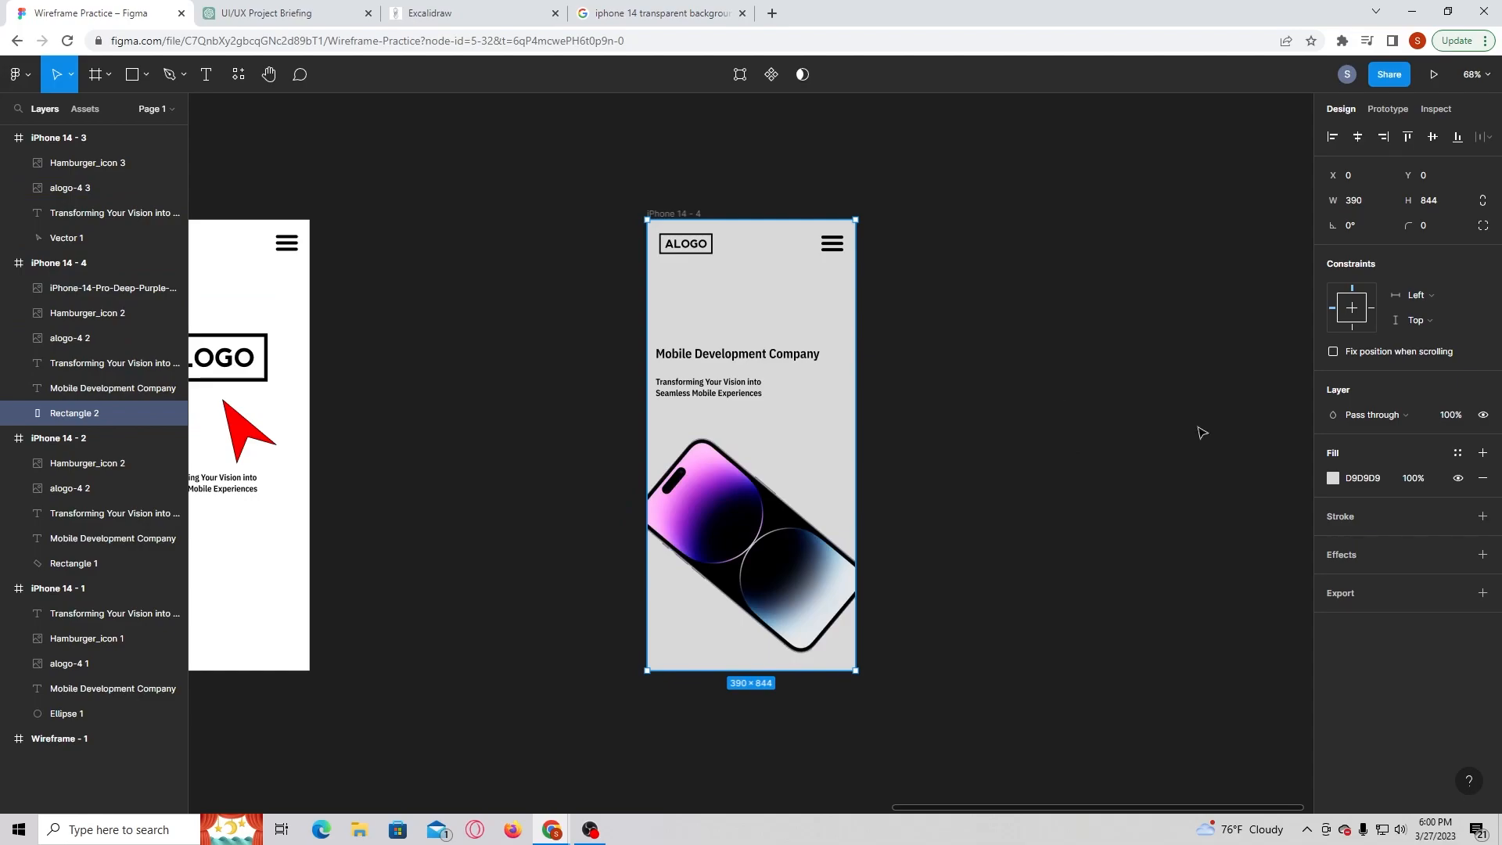
left_click(1333, 478)
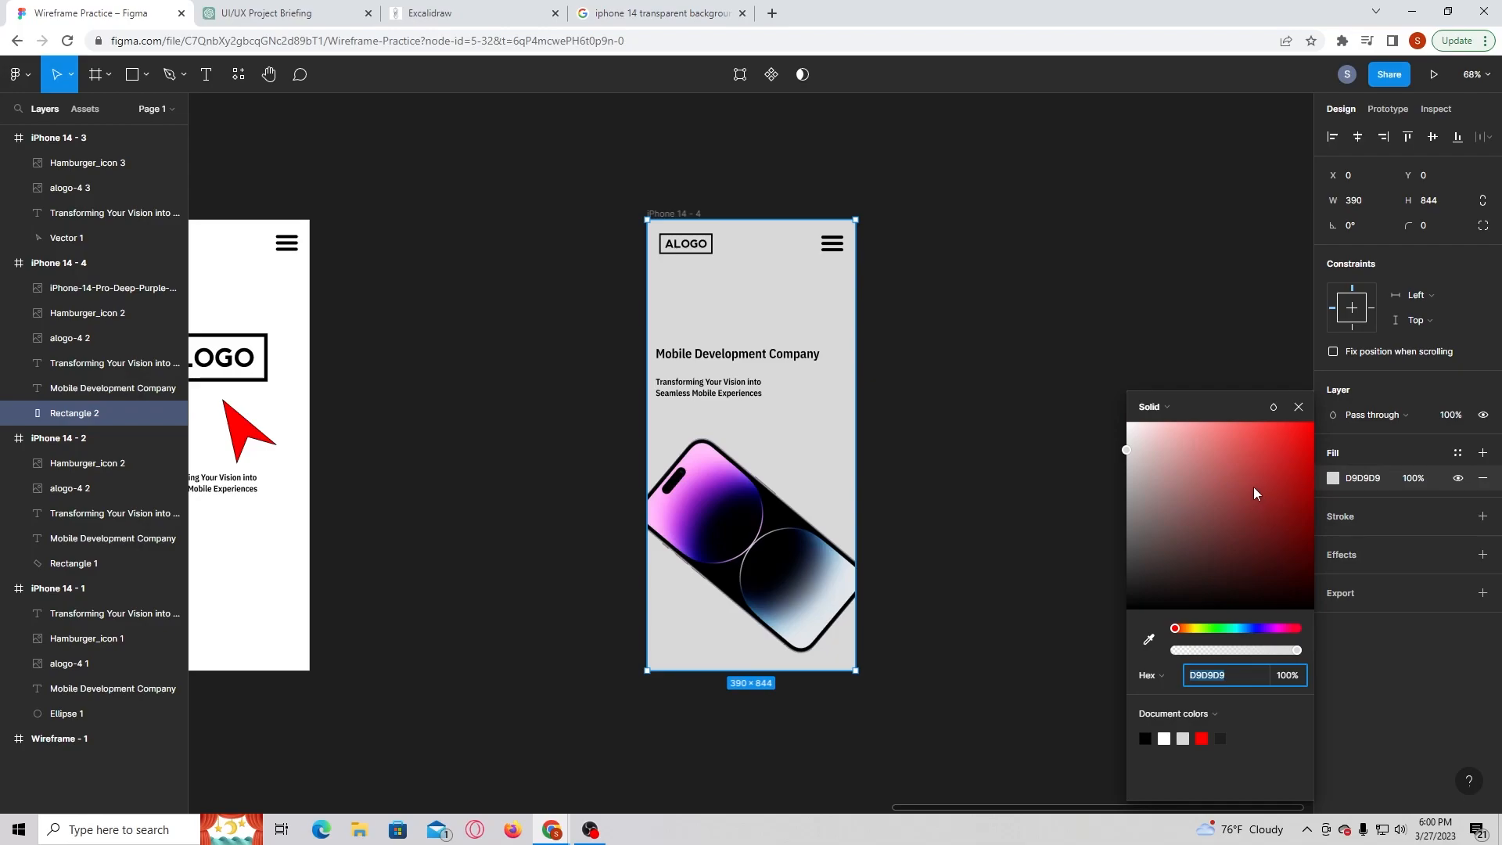
left_click(1460, 454)
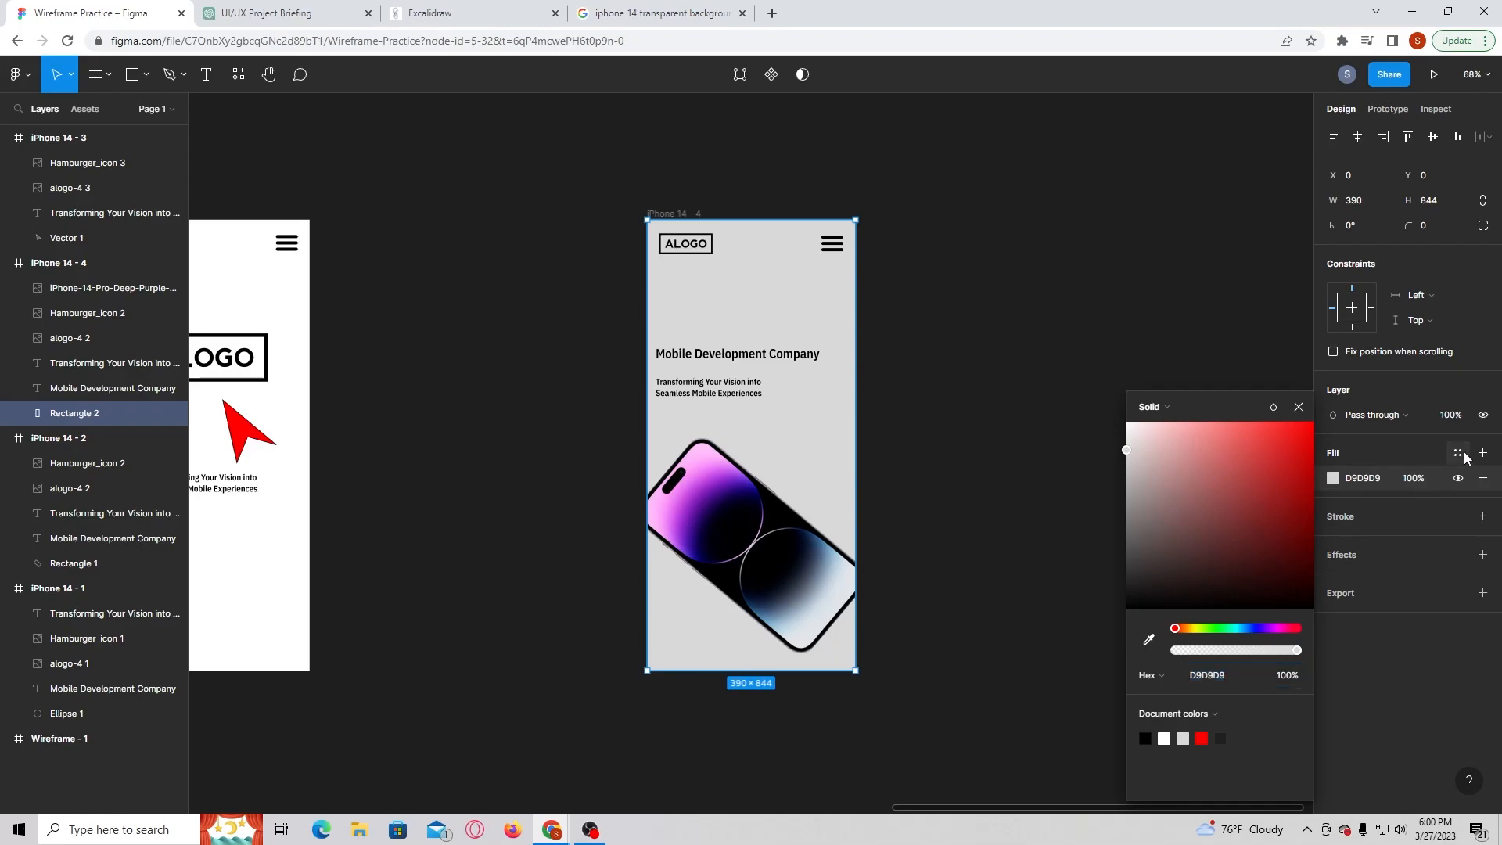
left_click(1461, 454)
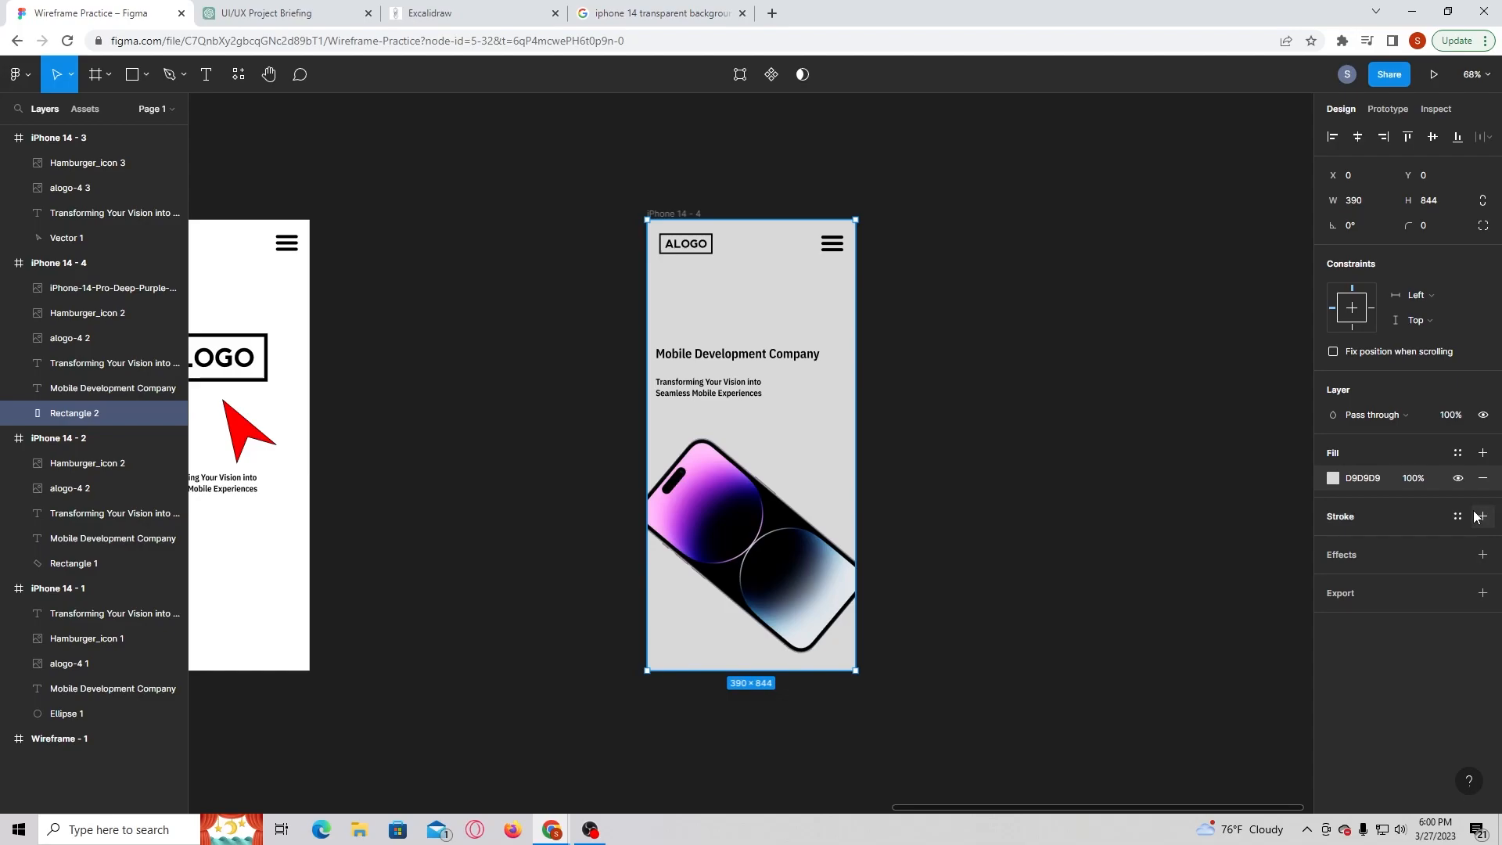
left_click(1481, 517)
left_click(1479, 517)
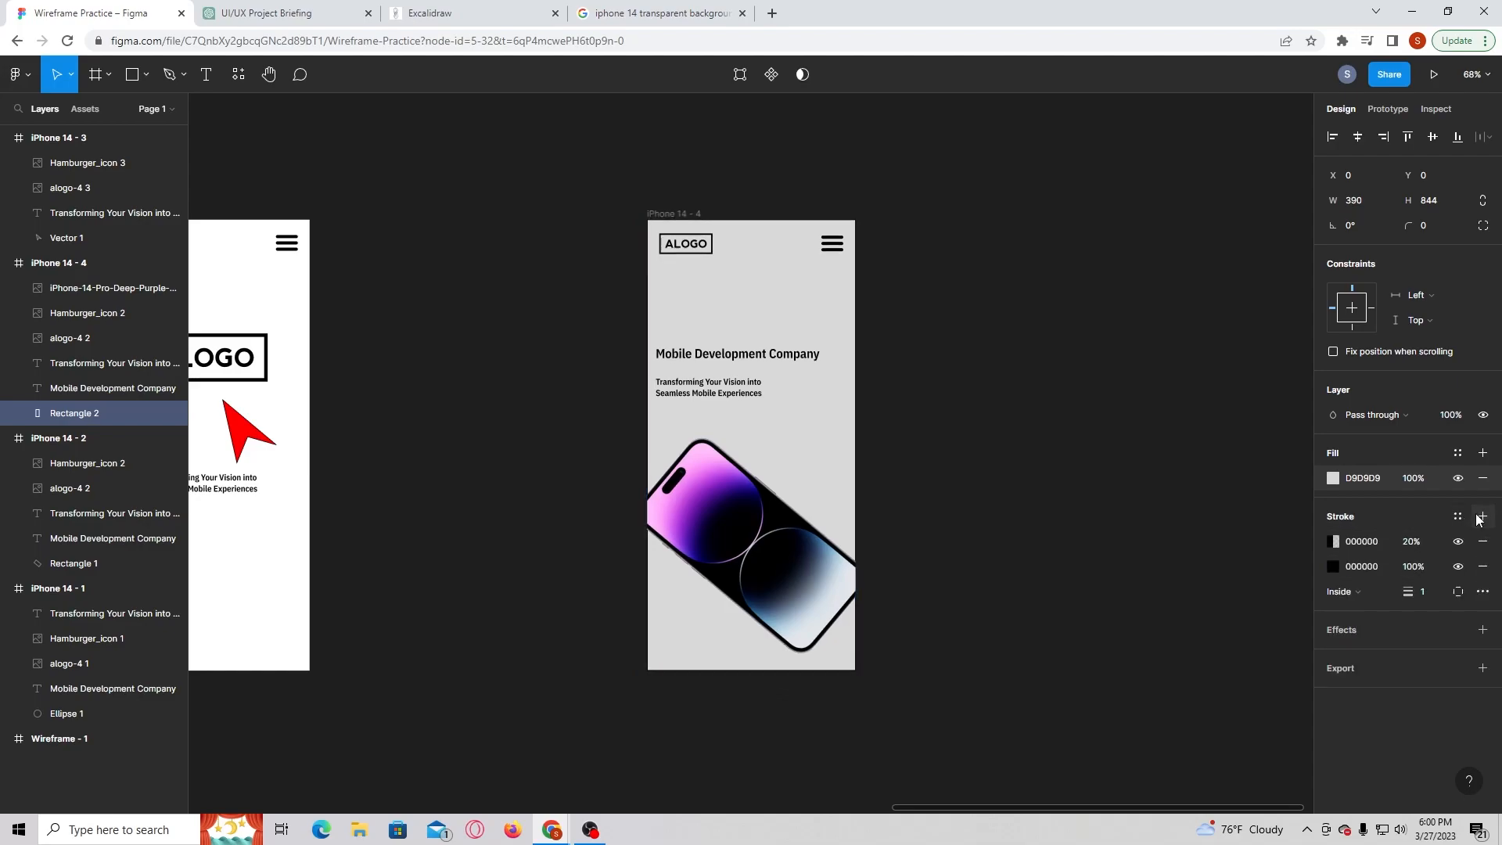
left_click(1484, 544)
left_click(1484, 542)
left_click(1483, 554)
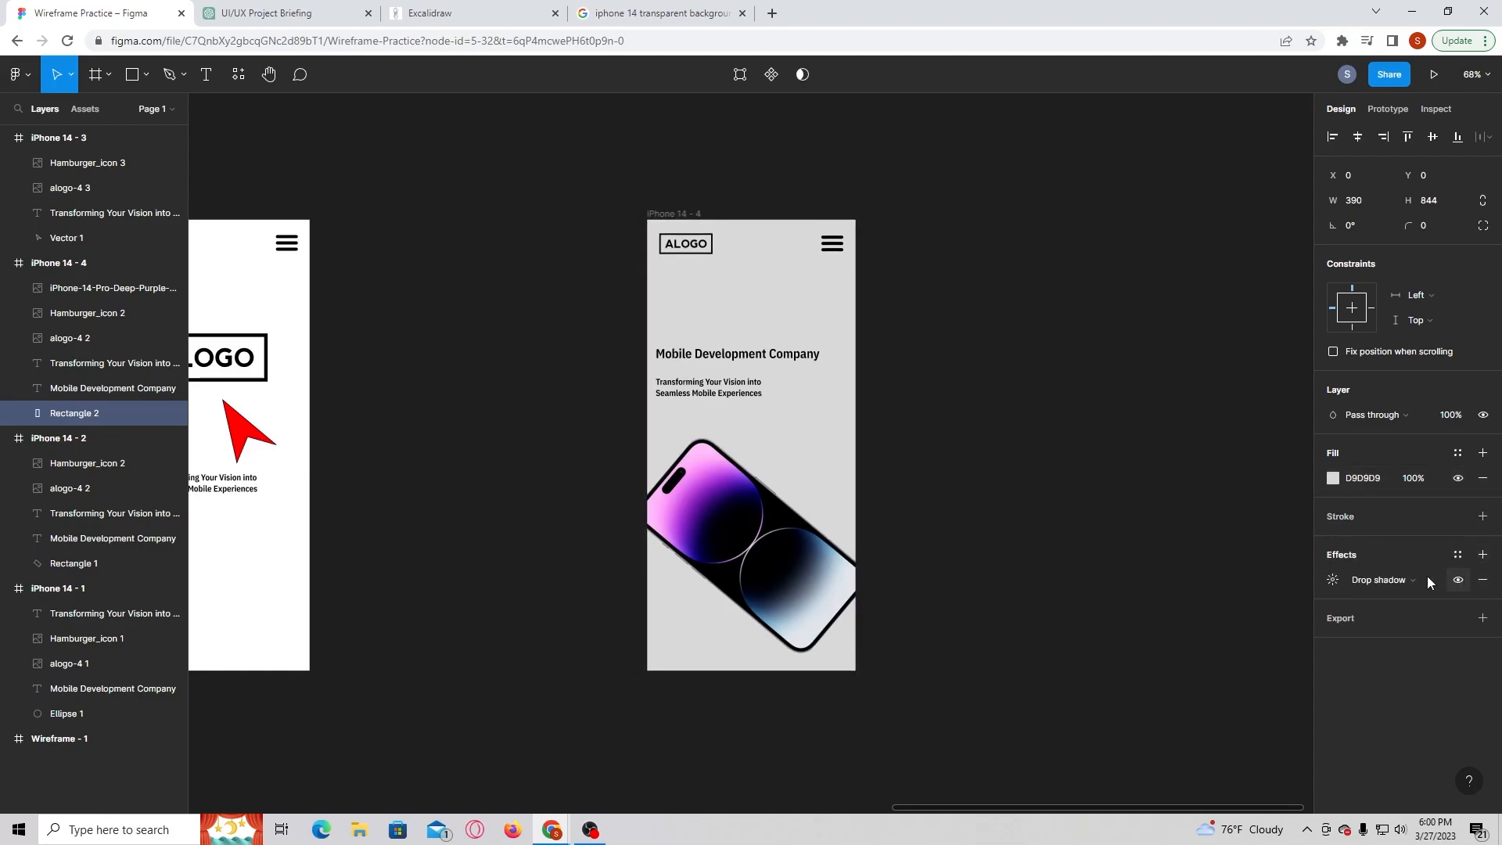
left_click(1416, 581)
left_click(1416, 580)
left_click(1483, 580)
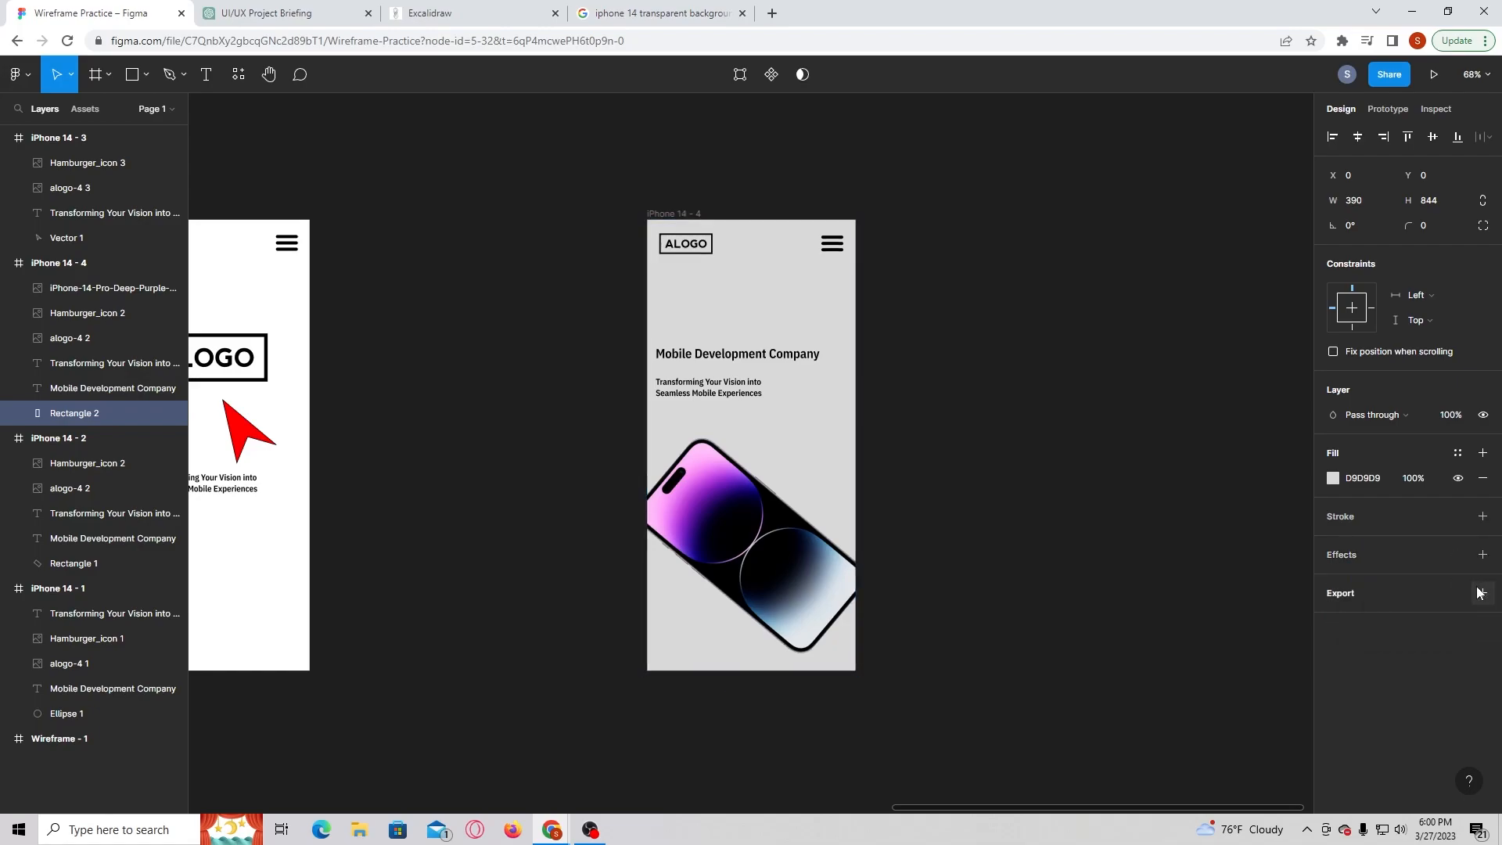
- Fill the fourth frame's background rectangle with the light pink sampled from the iPhone image's screen
left_click(1334, 478)
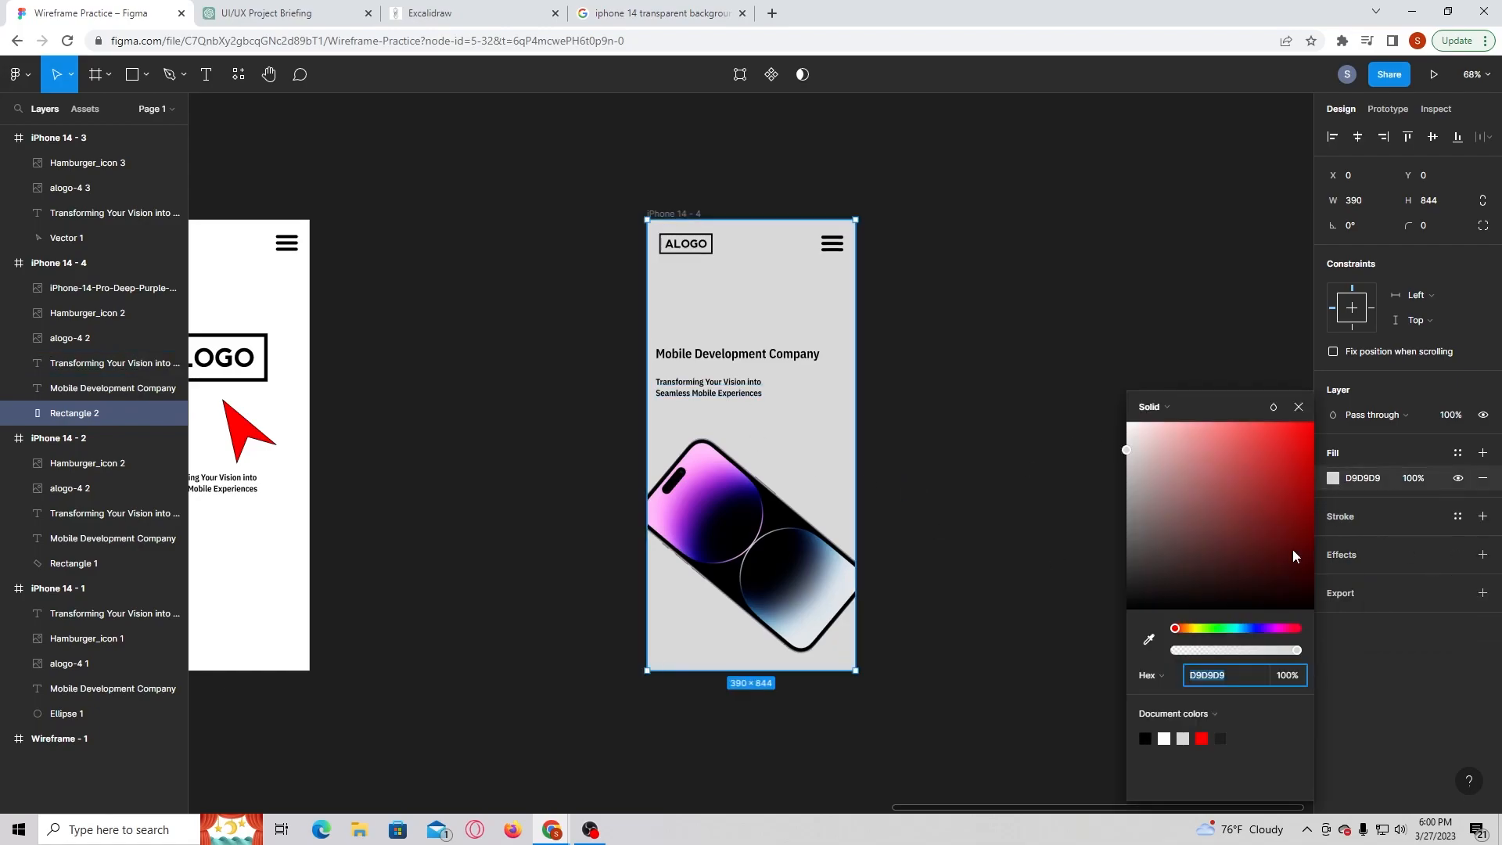
left_click(1148, 640)
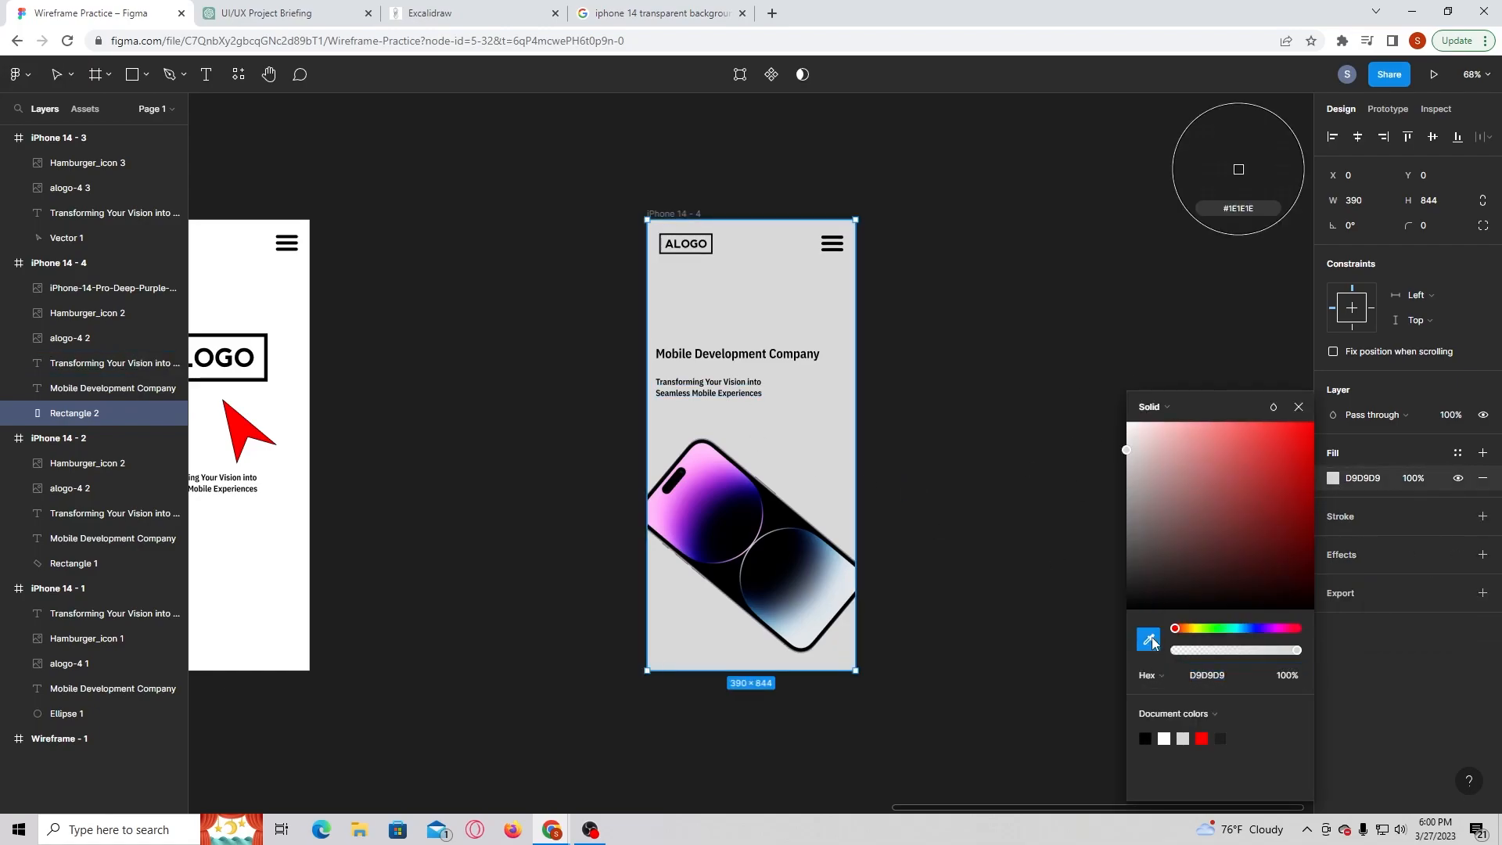
left_click(702, 461)
left_click(1048, 358)
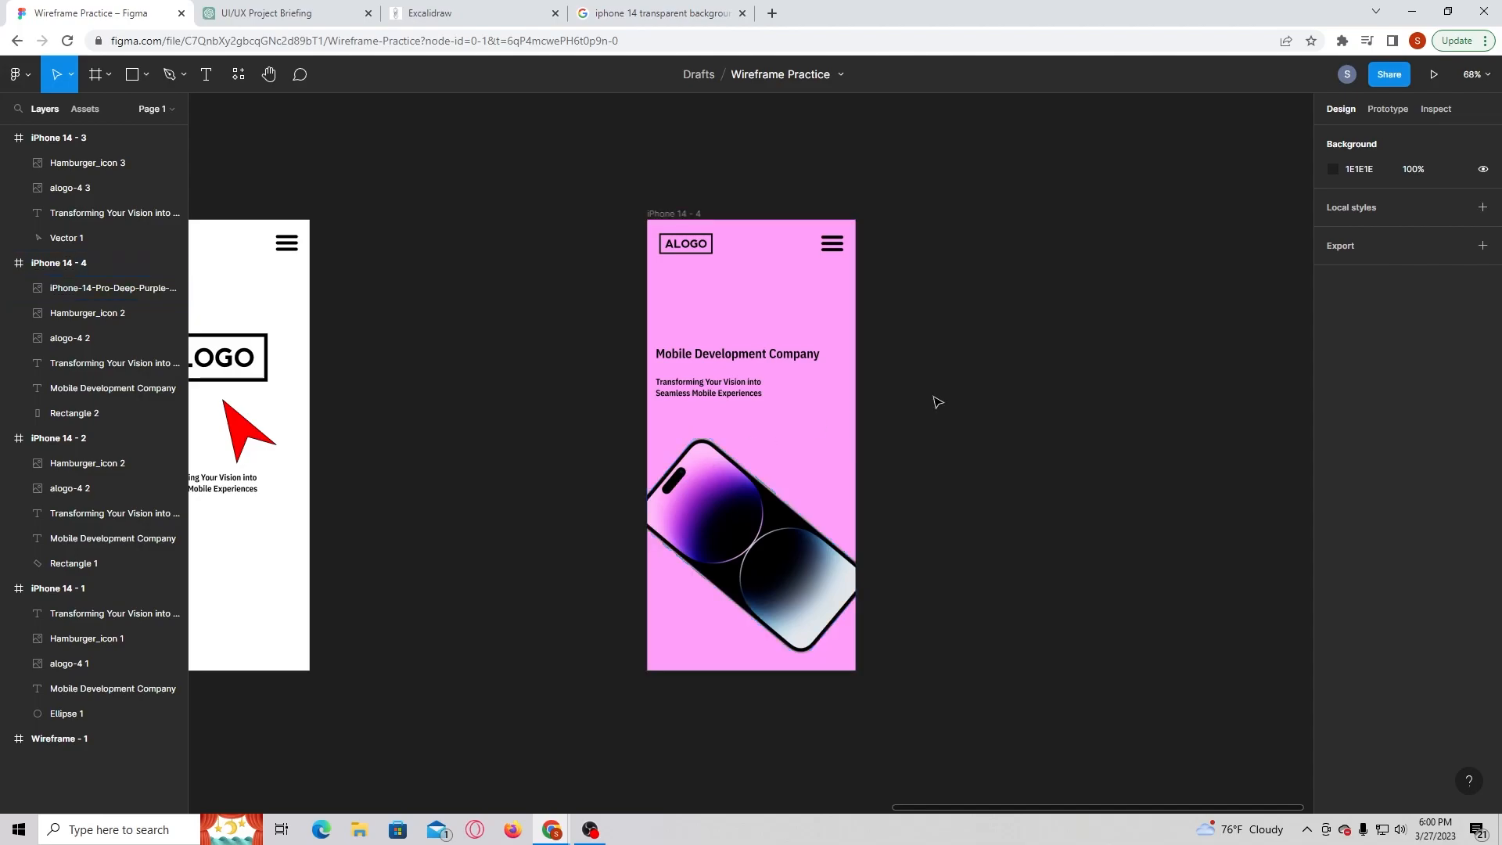
- Draw a circle about 402 × 402 over the fourth frame's lower-right area and move it behind the iPhone image
scroll(705, 513, "up", 3)
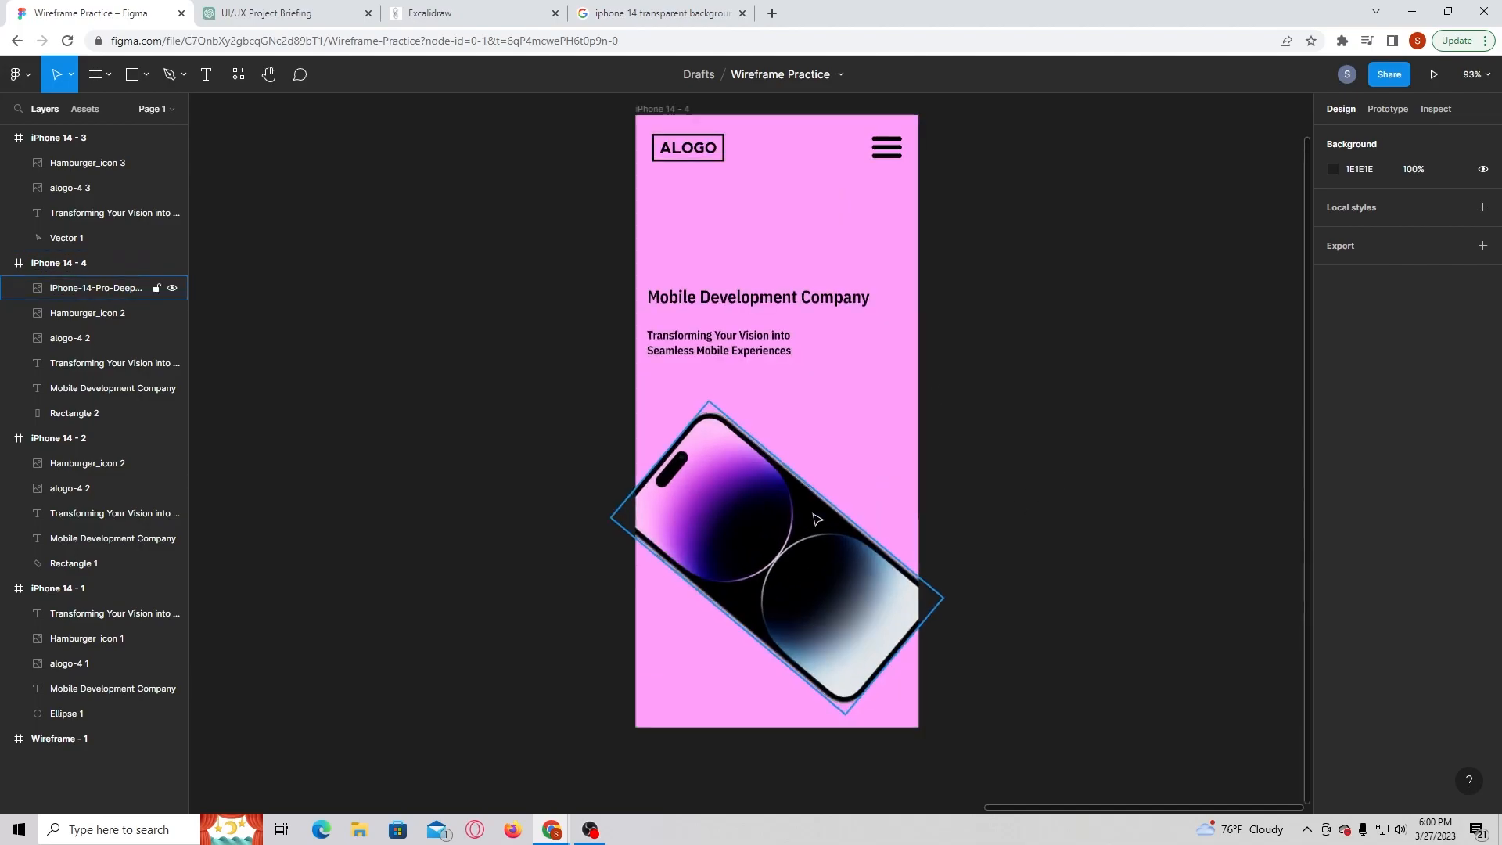
scroll(794, 515, "up", 4)
scroll(697, 527, "down", 5)
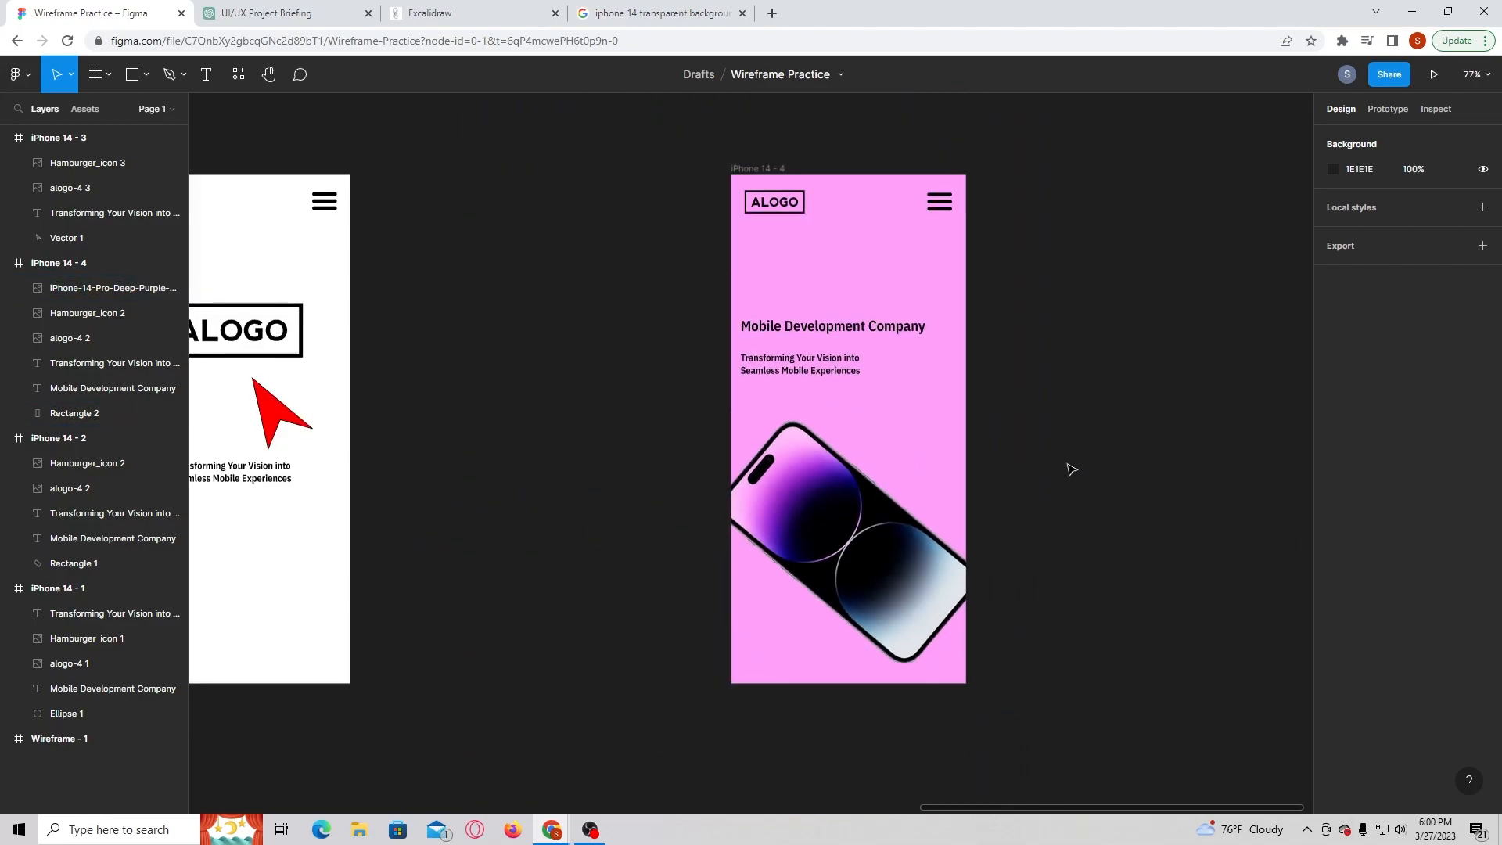
scroll(1071, 469, "right", 2)
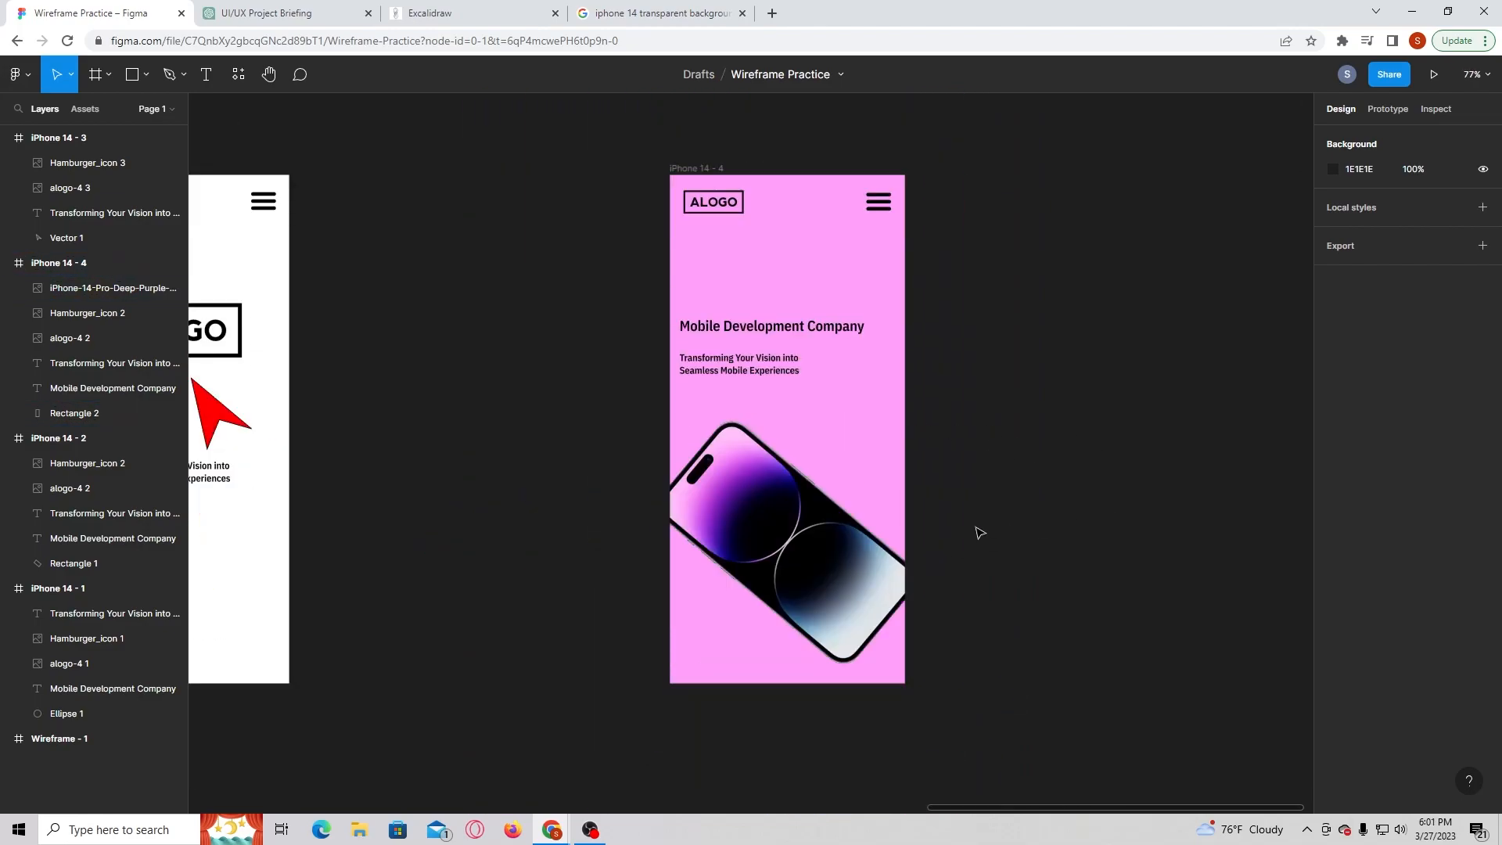
left_click(140, 81)
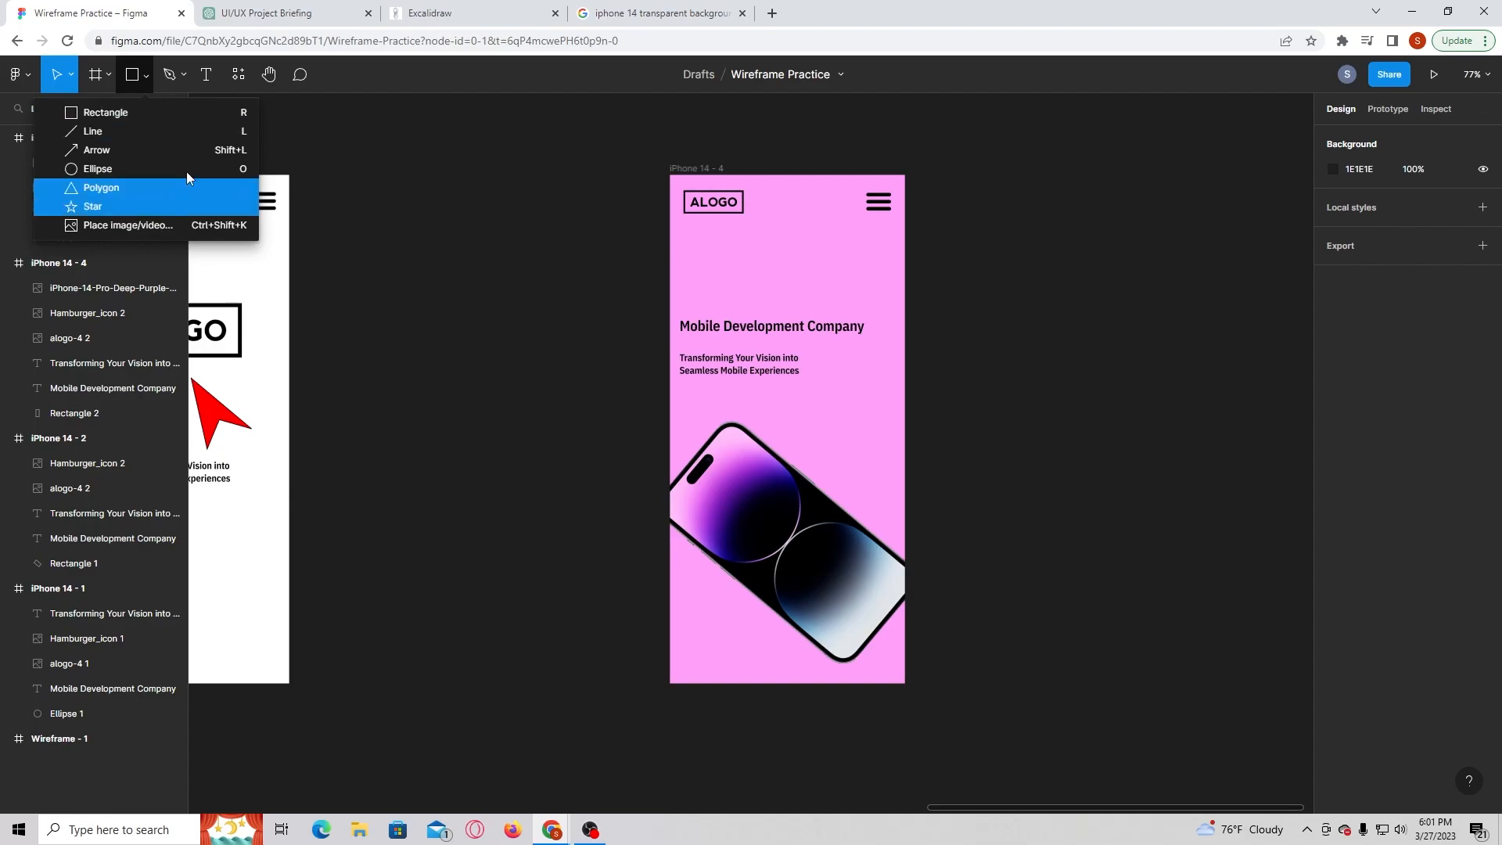
left_click(125, 168)
mouse_move(737, 503)
left_mouse_down()
mouse_move(892, 634)
mouse_move(839, 575)
mouse_move(884, 638)
mouse_move(842, 604)
mouse_move(879, 590)
mouse_move(865, 587)
left_mouse_up()
key("ctrl+[")
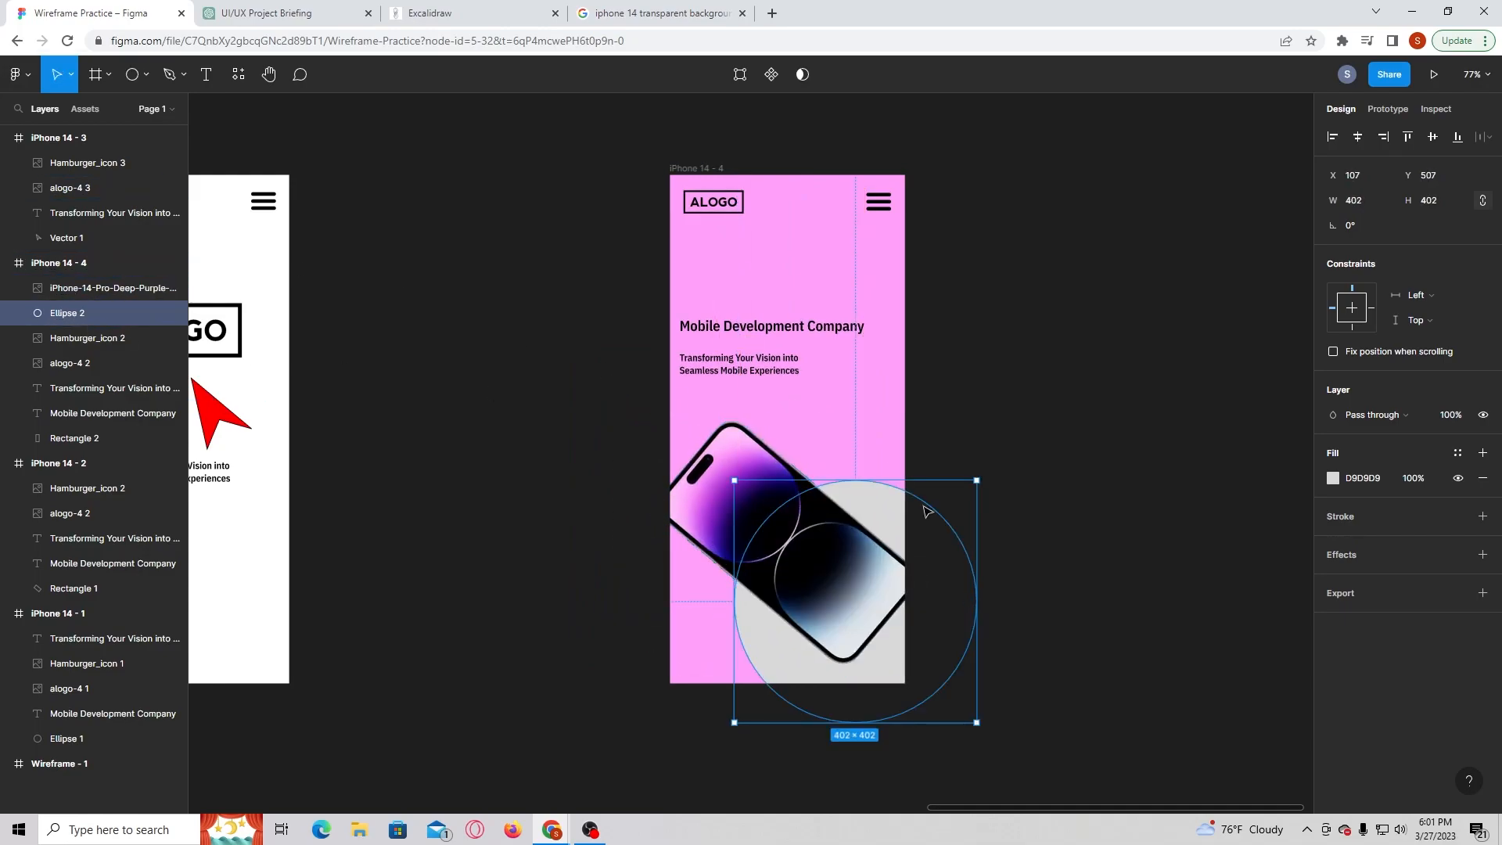
- Fill the circle with black 000000 sampled from the iPhone image
left_click(1335, 479)
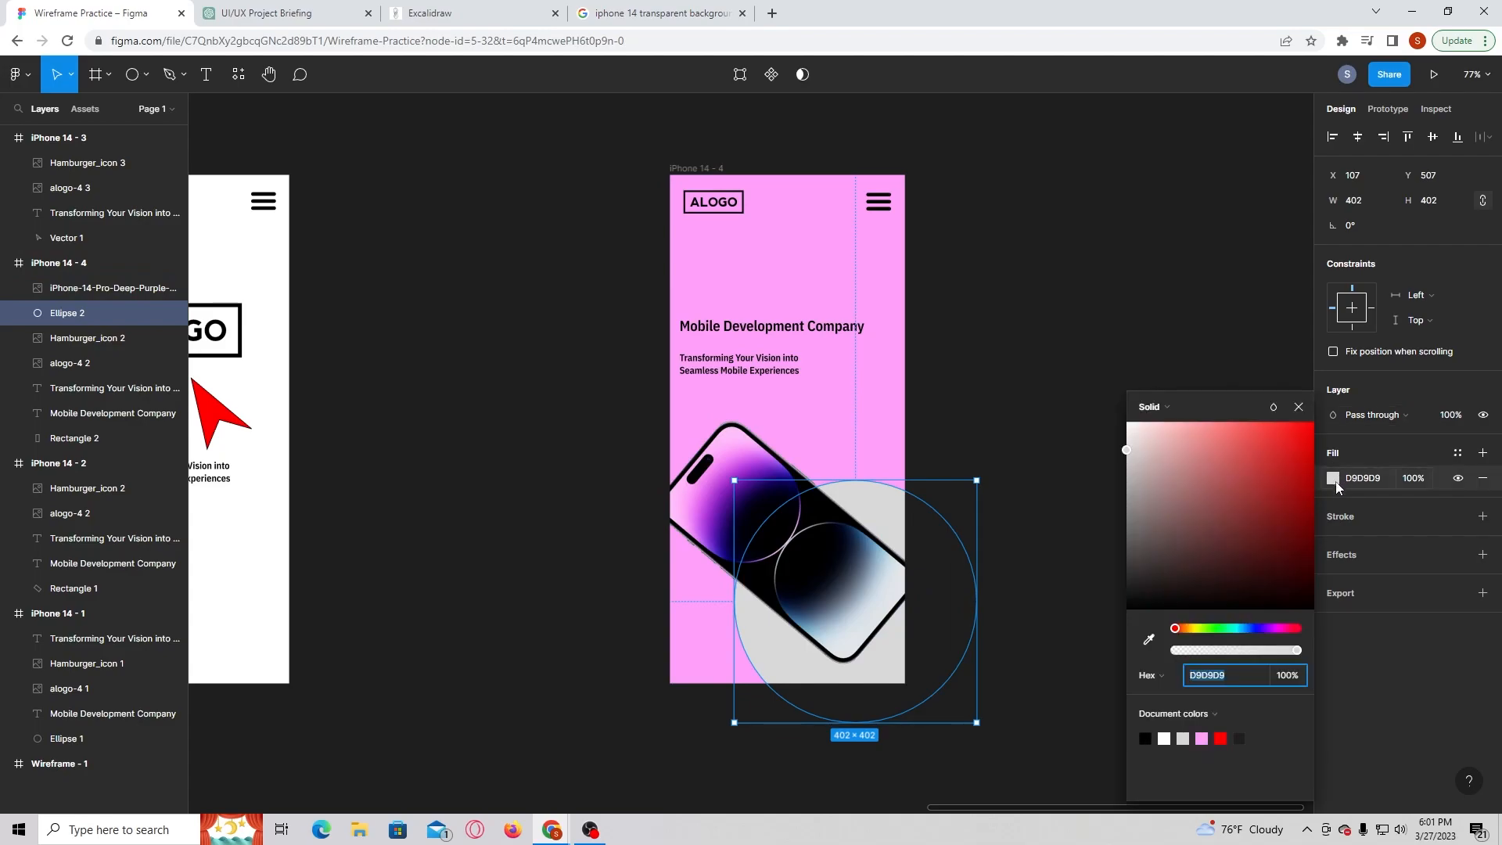
left_click(1149, 639)
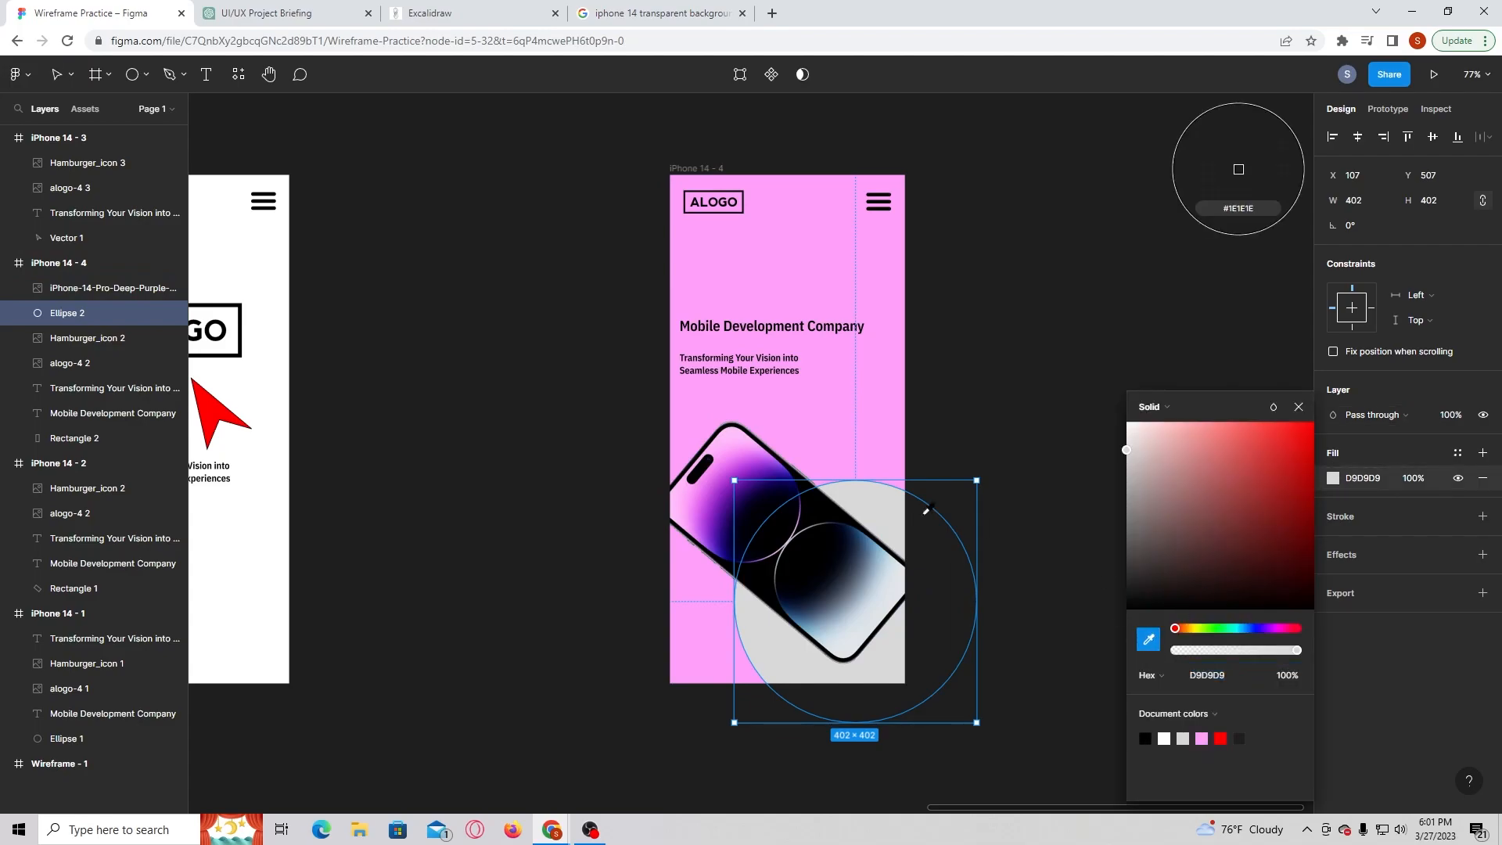
left_click(830, 503)
left_click(1016, 367)
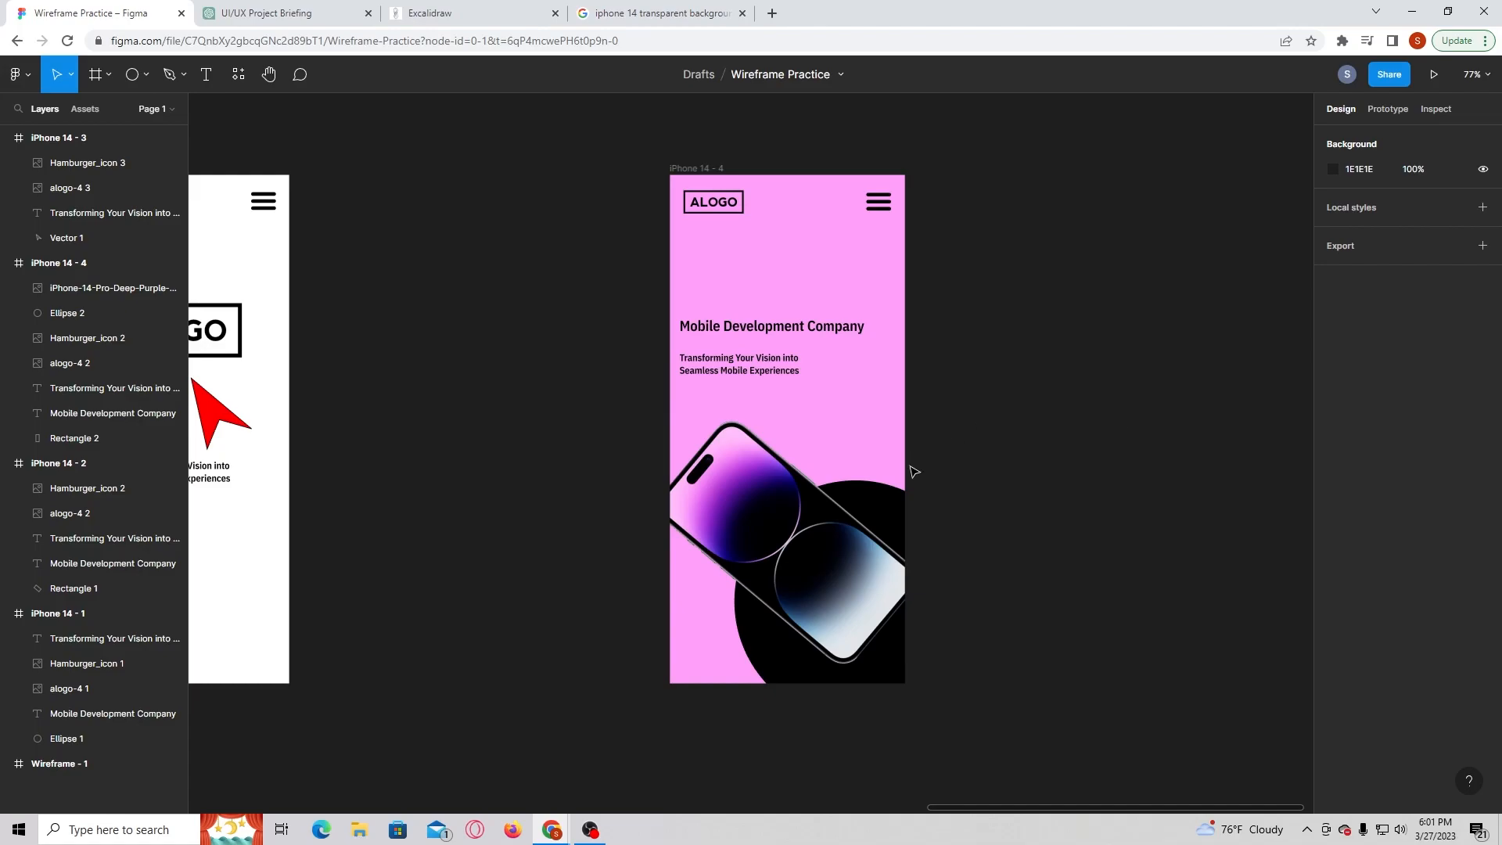
- Recolour the circle with the dark blue 130269 sampled from the iPhone image
left_click(889, 507)
left_click(1332, 478)
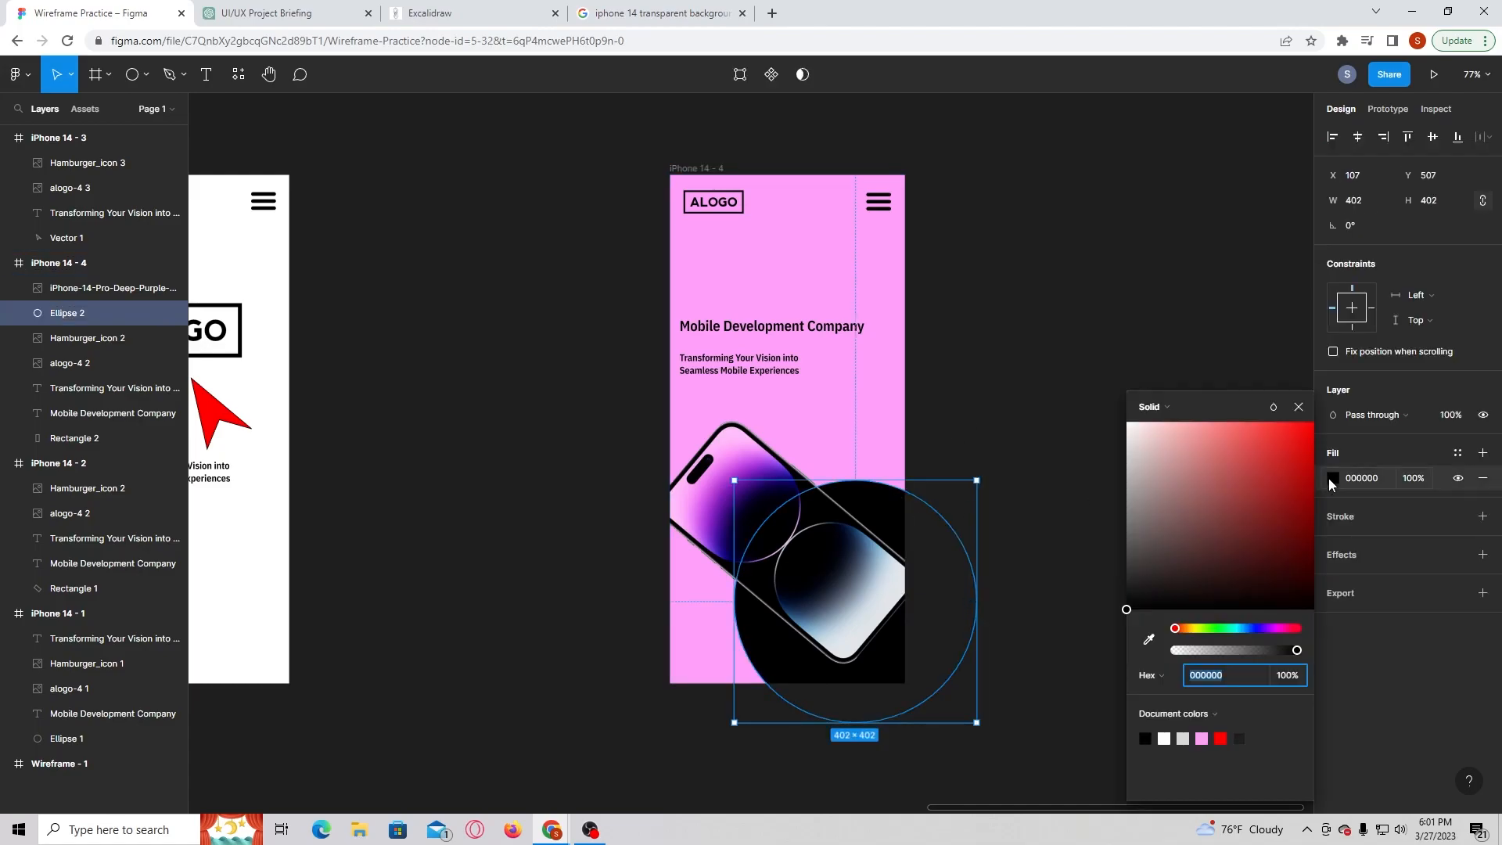
left_click(1149, 639)
left_click(1238, 169)
left_click(1043, 428)
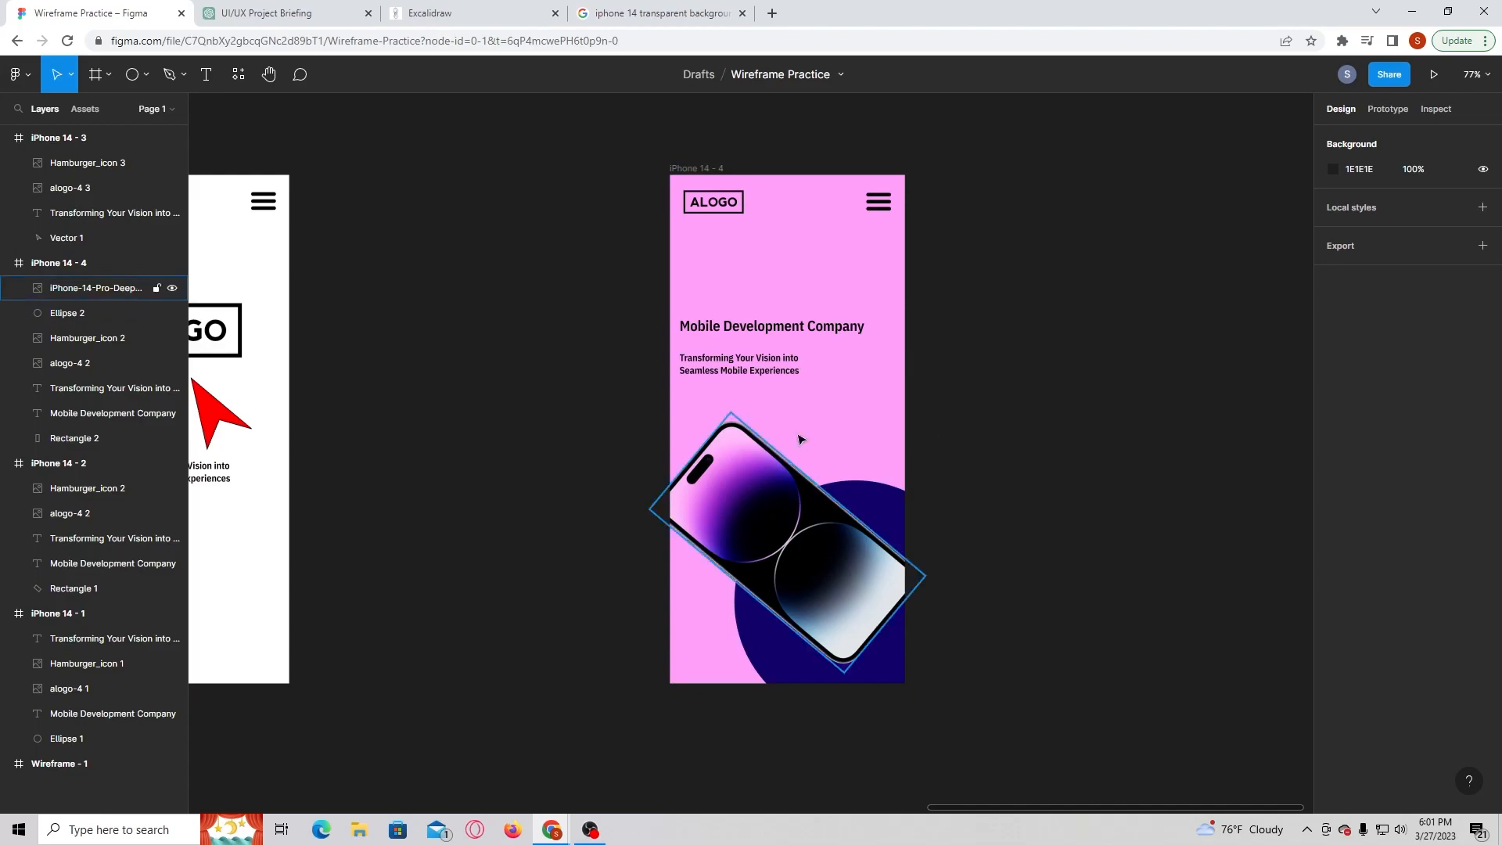
- Change the circle's fill to the deep purple 4C108E sampled from the iPhone image's screen
scroll(949, 426, "up", 2)
scroll(1043, 435, "down", 3)
scroll(1009, 431, "up", 1)
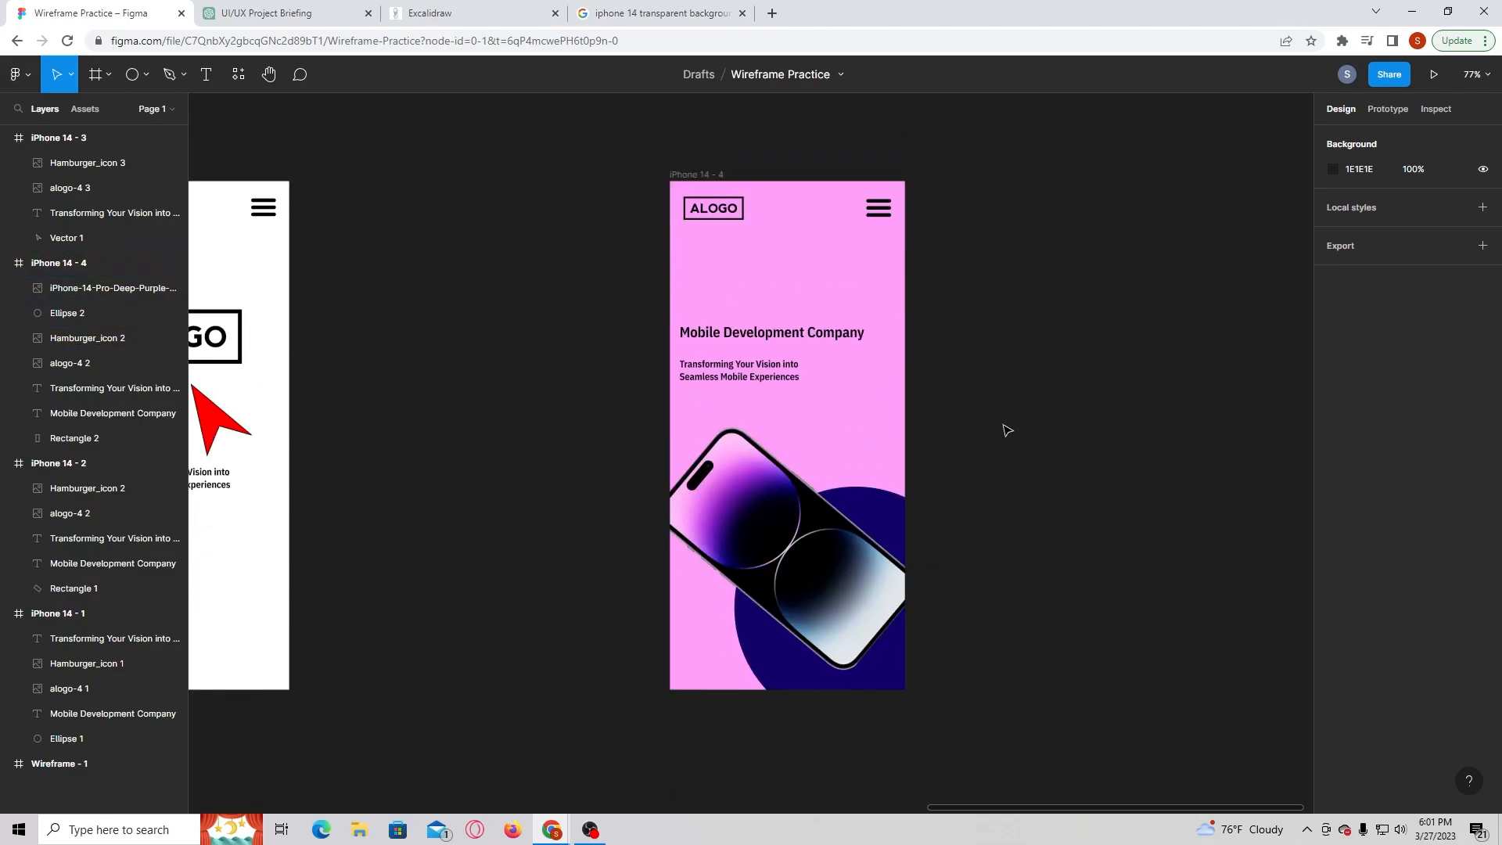
left_click(884, 524)
left_click(1335, 479)
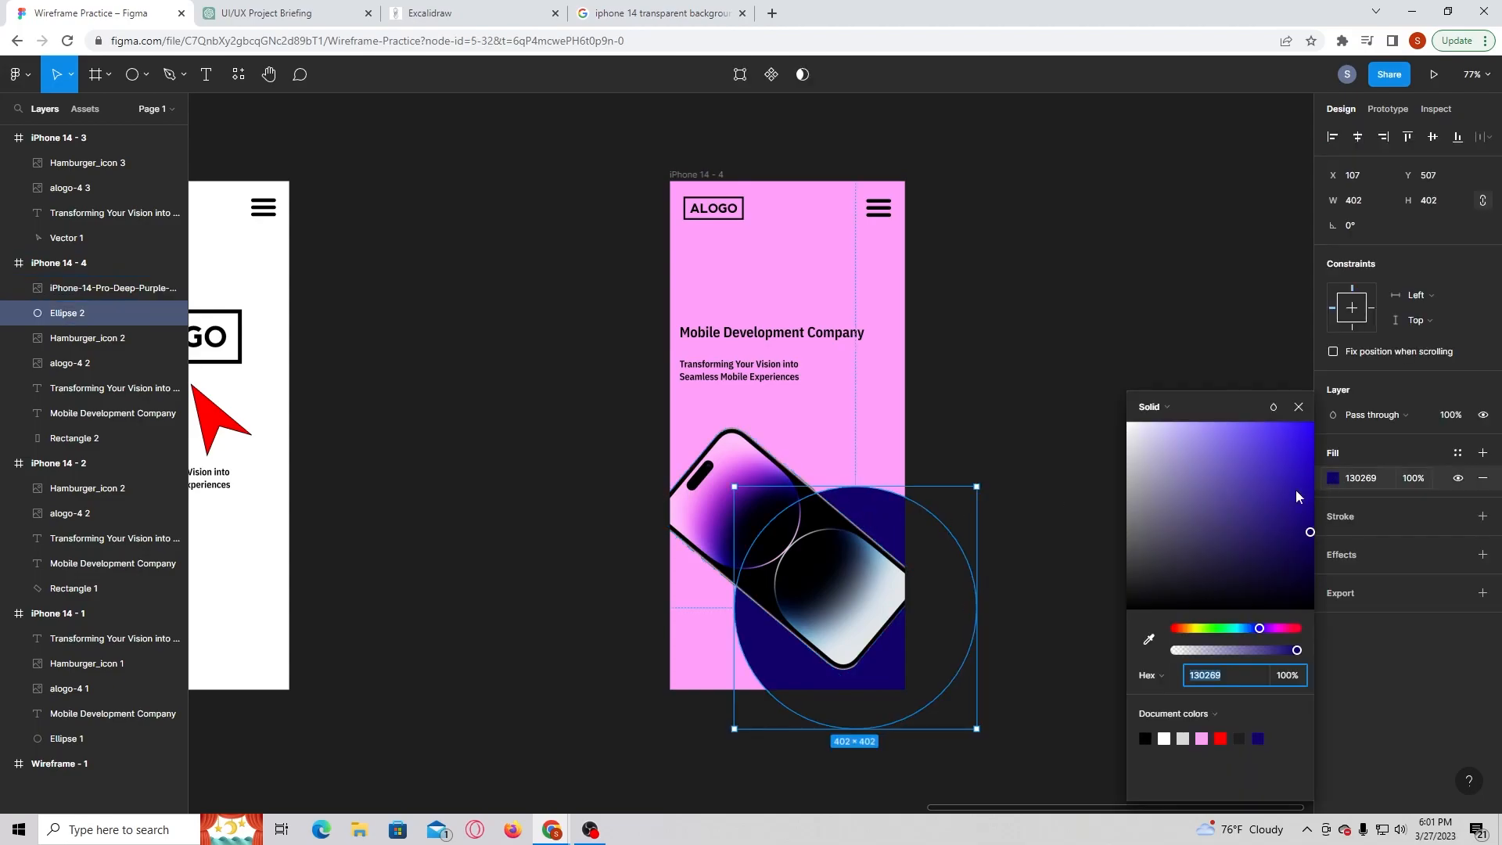
left_click(1148, 640)
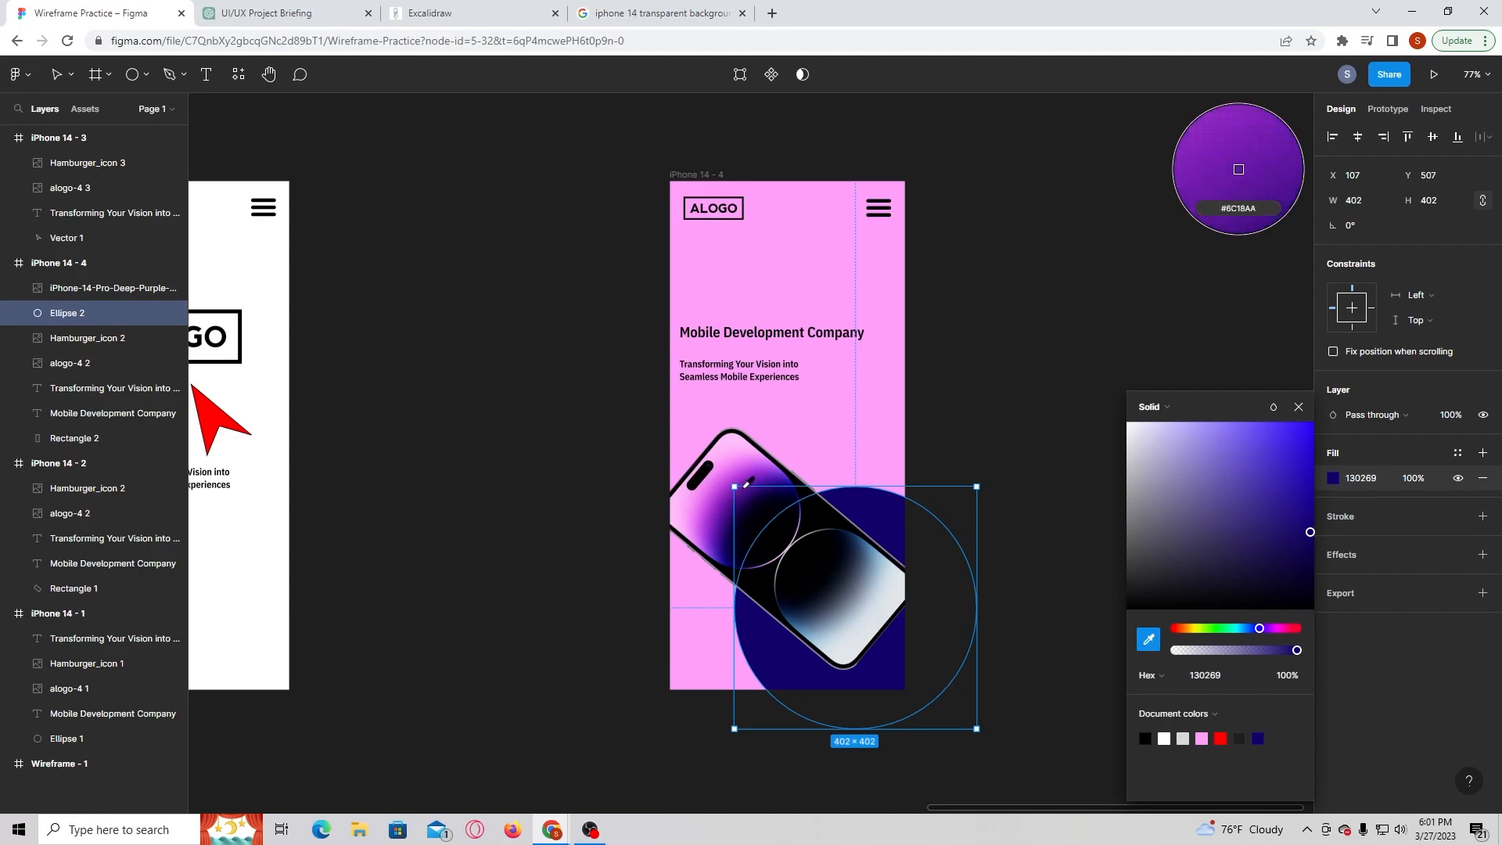
left_click(1238, 169)
left_click(1074, 399)
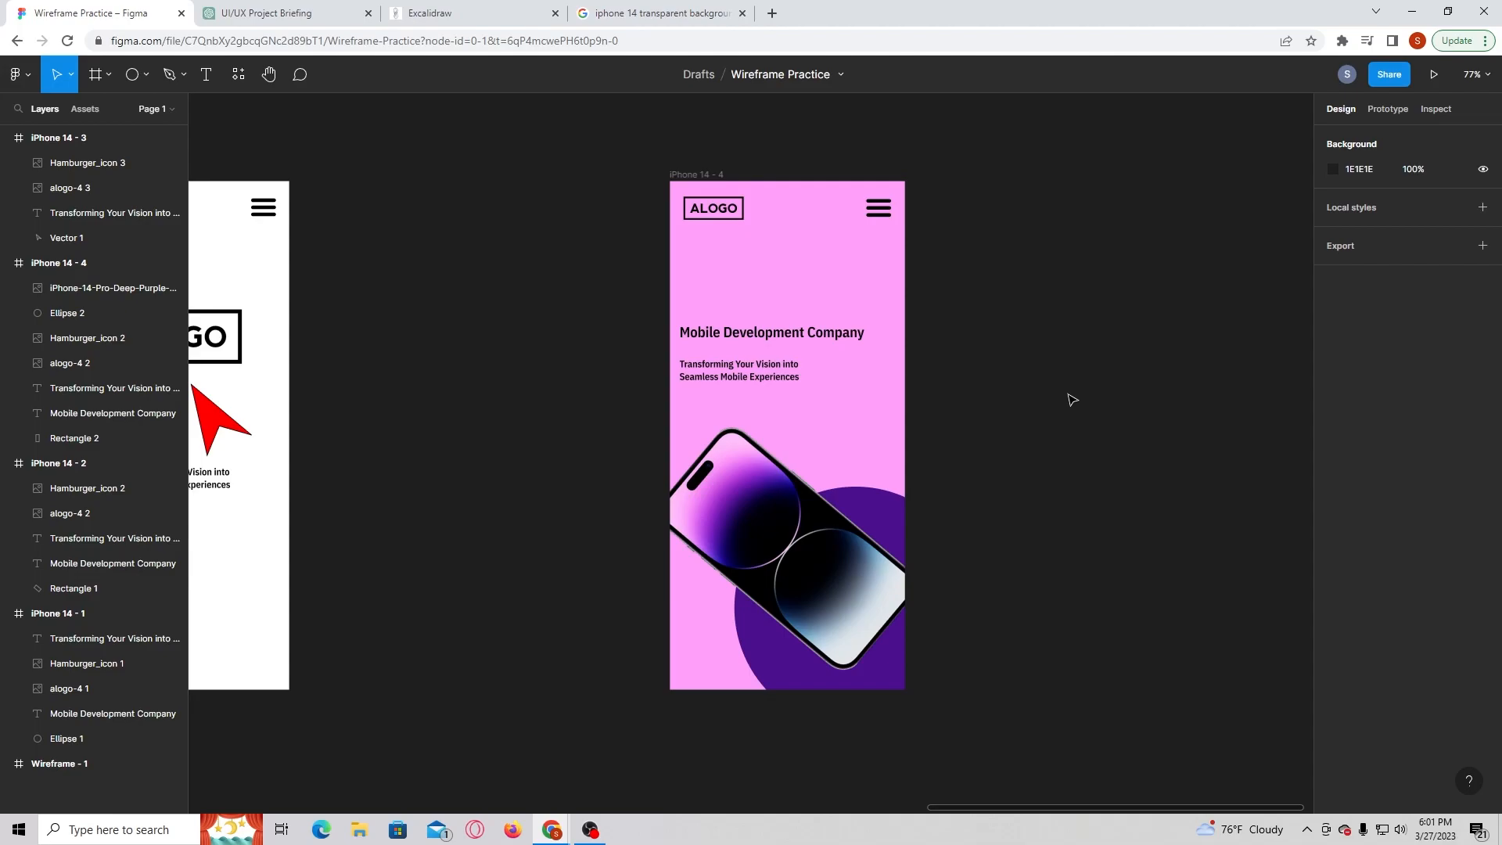
- Shrink the circle to about 353 × 364 and place its layer back inside the fourth frame, just beneath the iPhone image
left_click(849, 533)
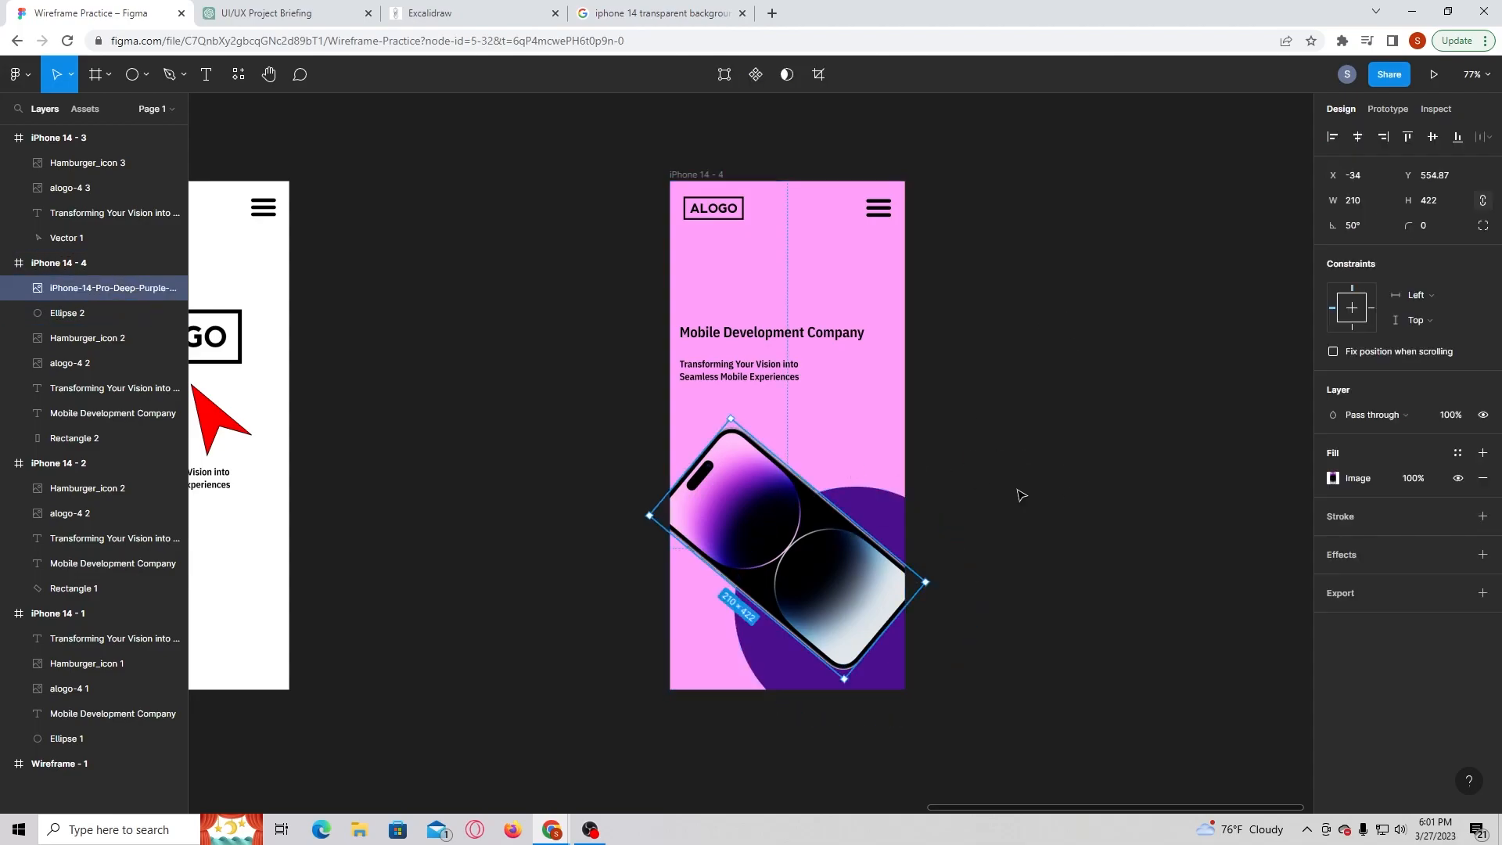
left_click(869, 500)
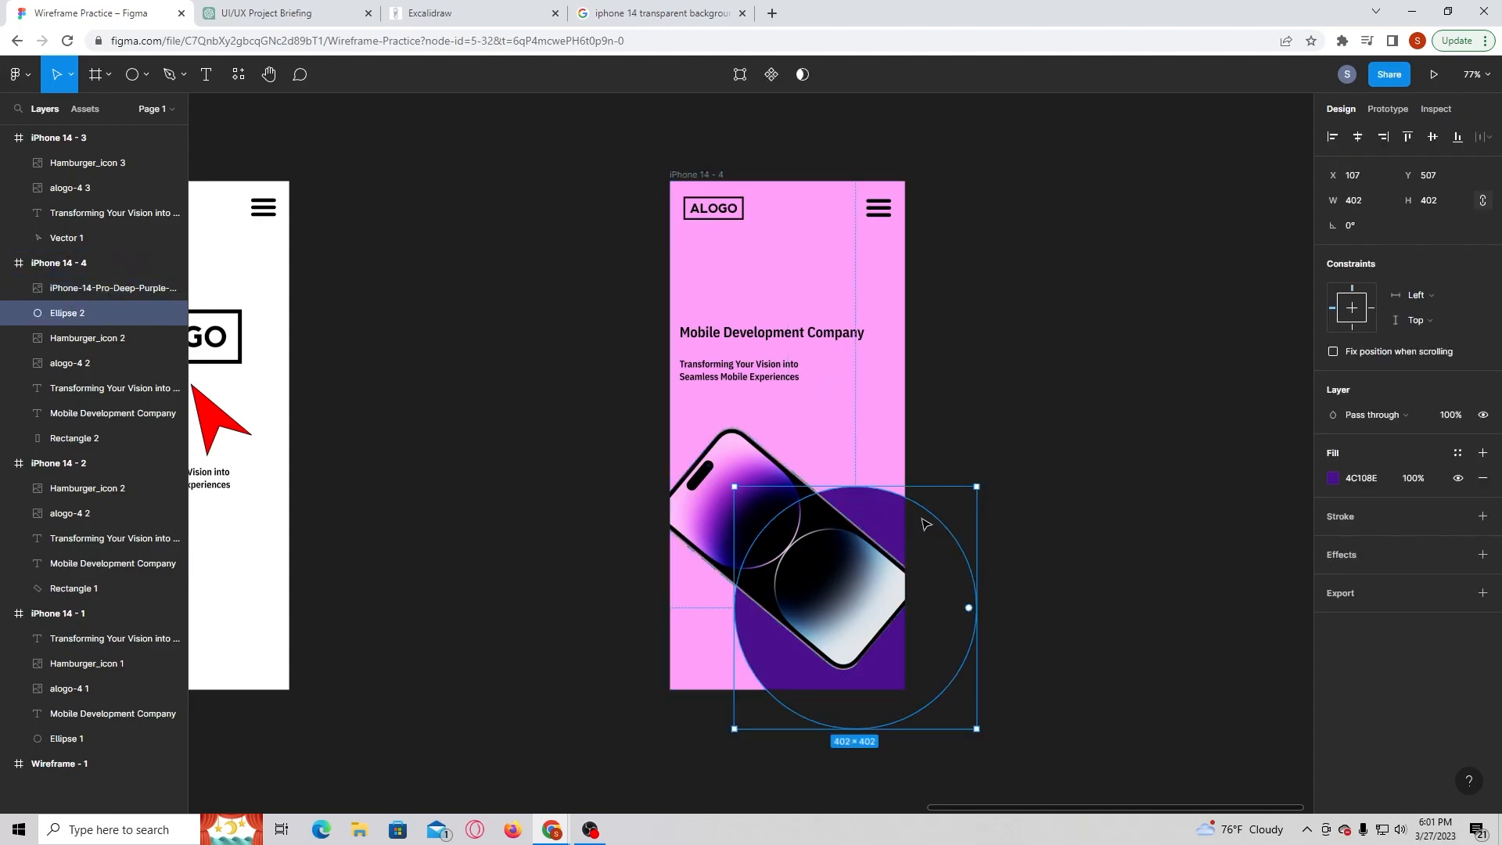
left_click_drag(981, 484, 919, 521)
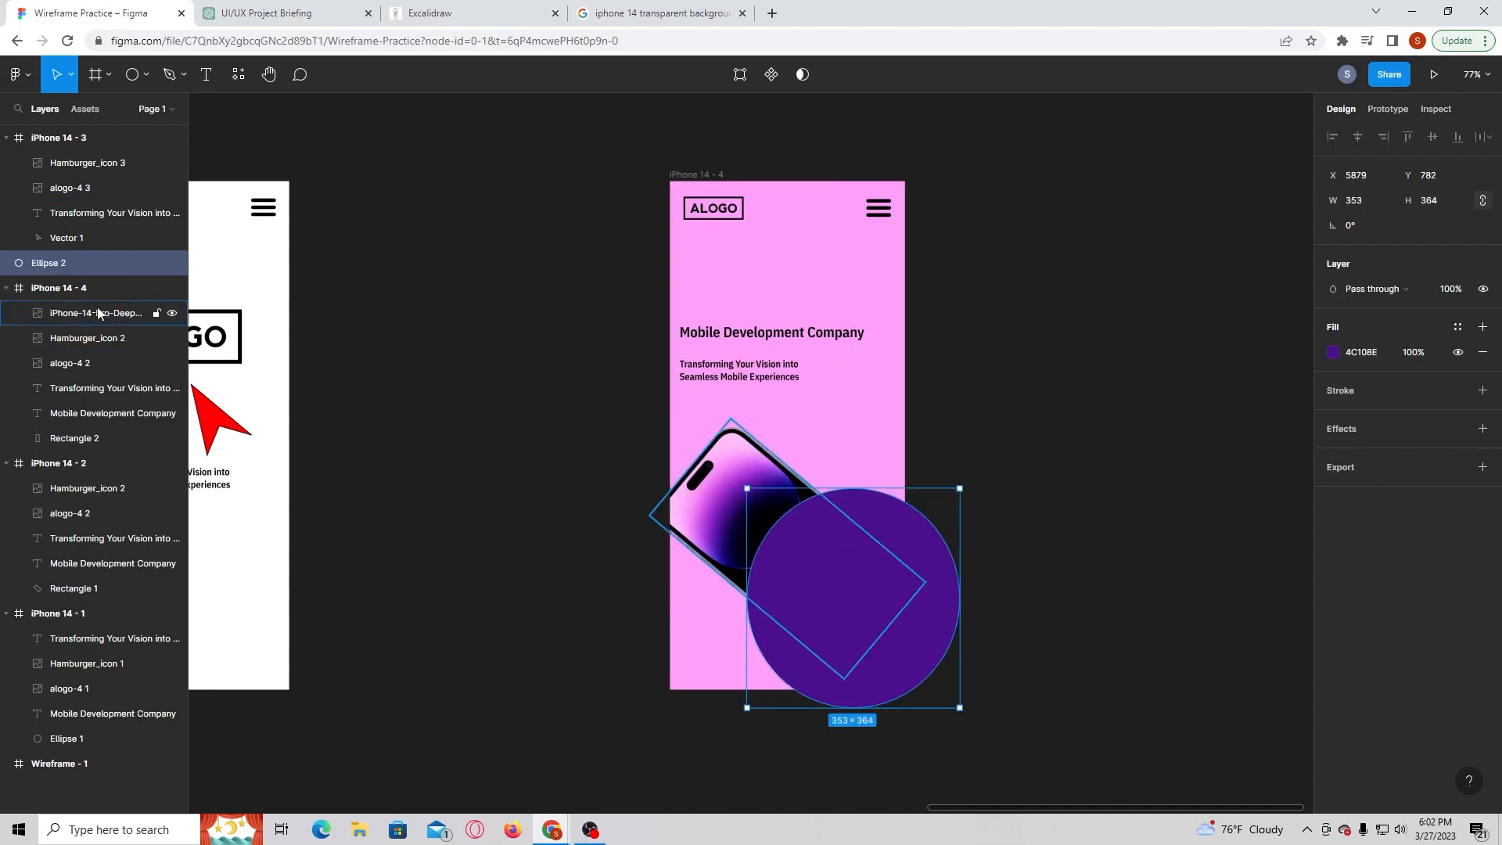
left_click_drag(74, 262, 90, 320)
left_click(1096, 455)
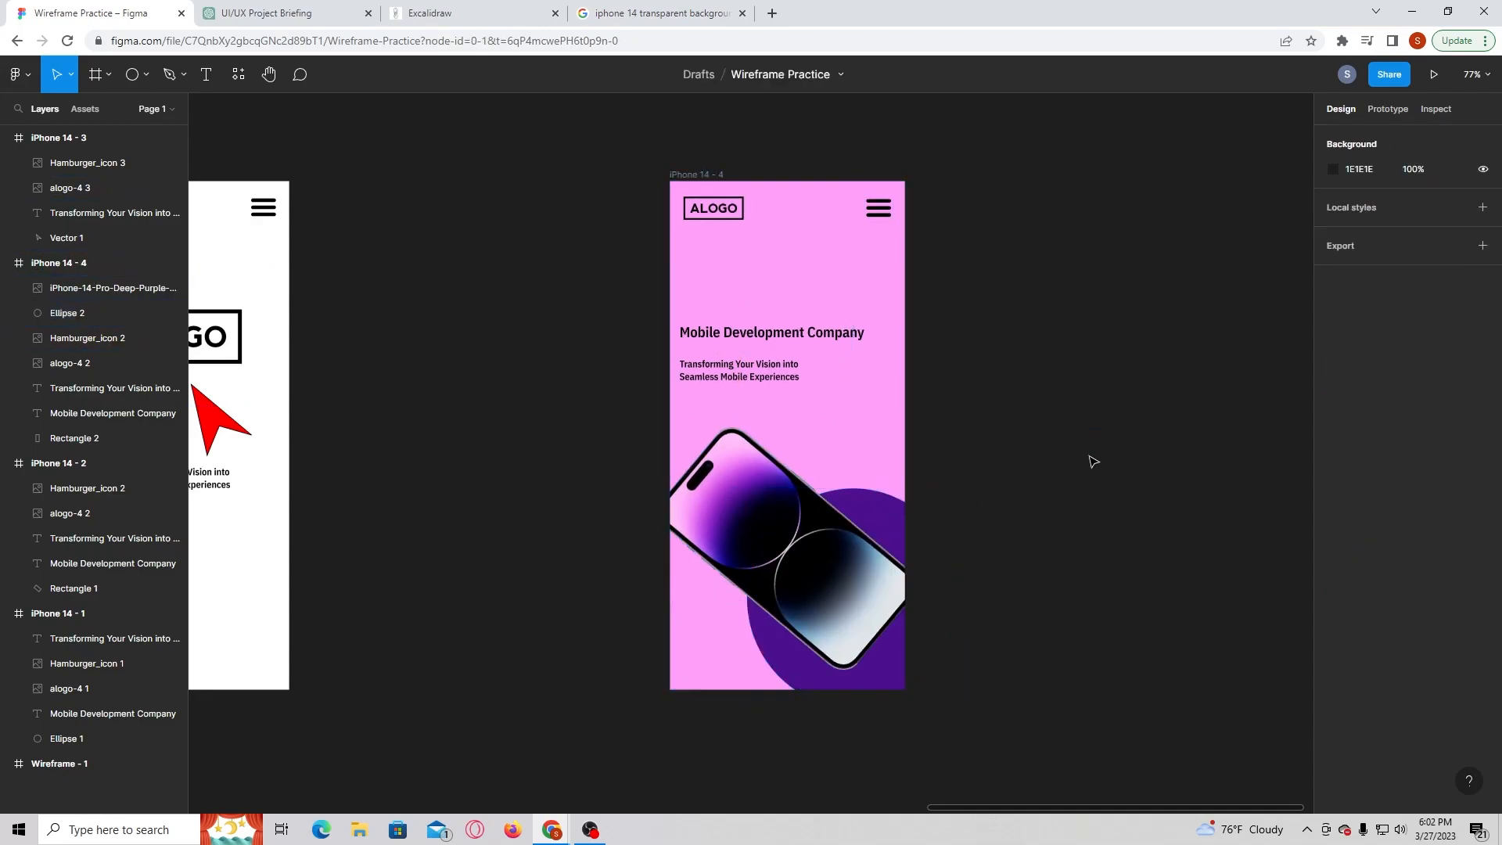
- Set the circle's fill to the pale pink DBB1D8 sampled from the ring line in the iPhone image
left_click(891, 526)
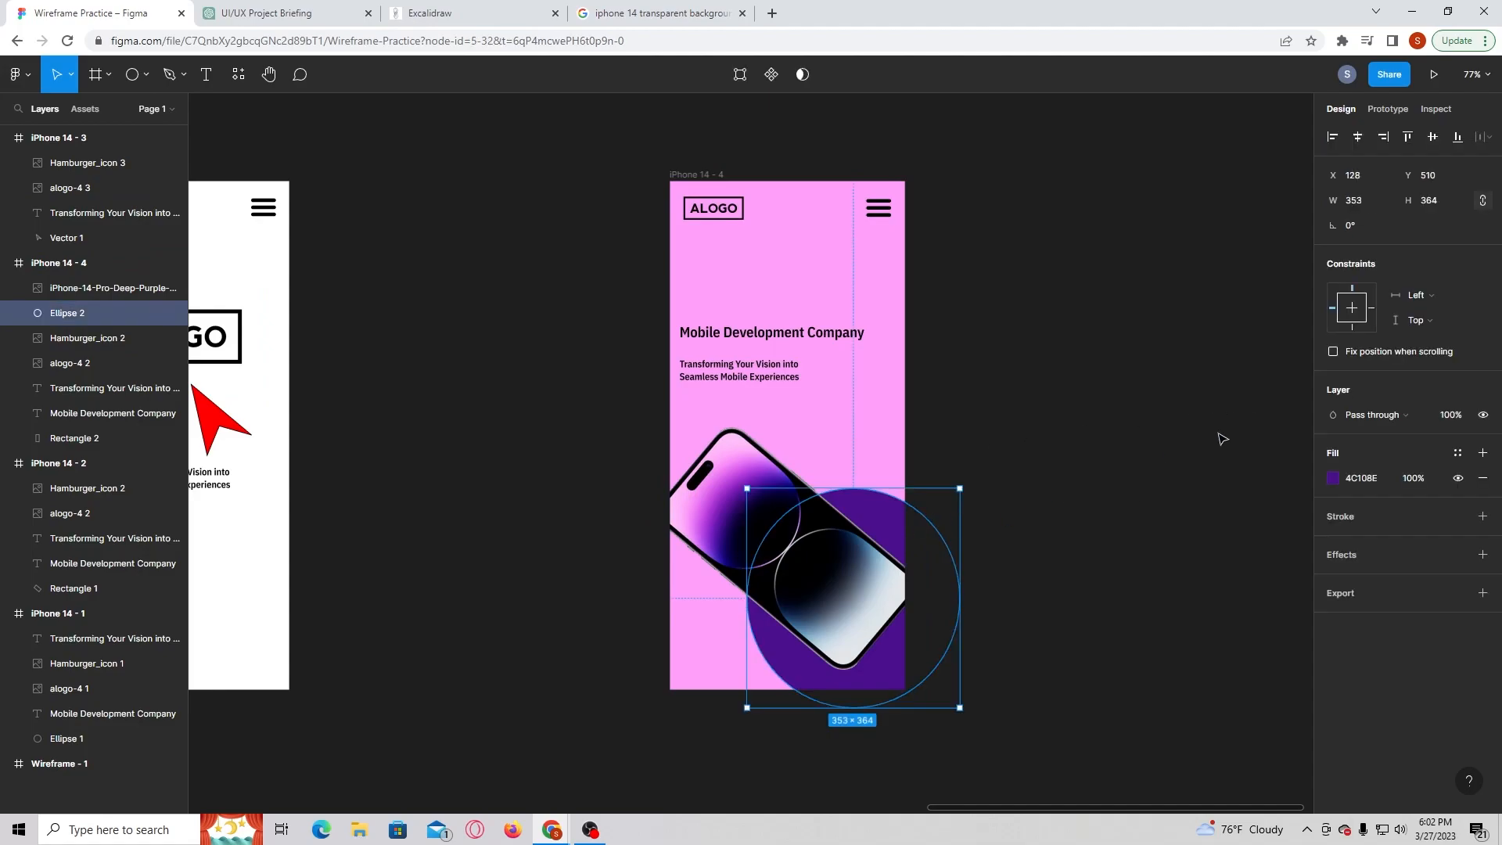
left_click(1333, 479)
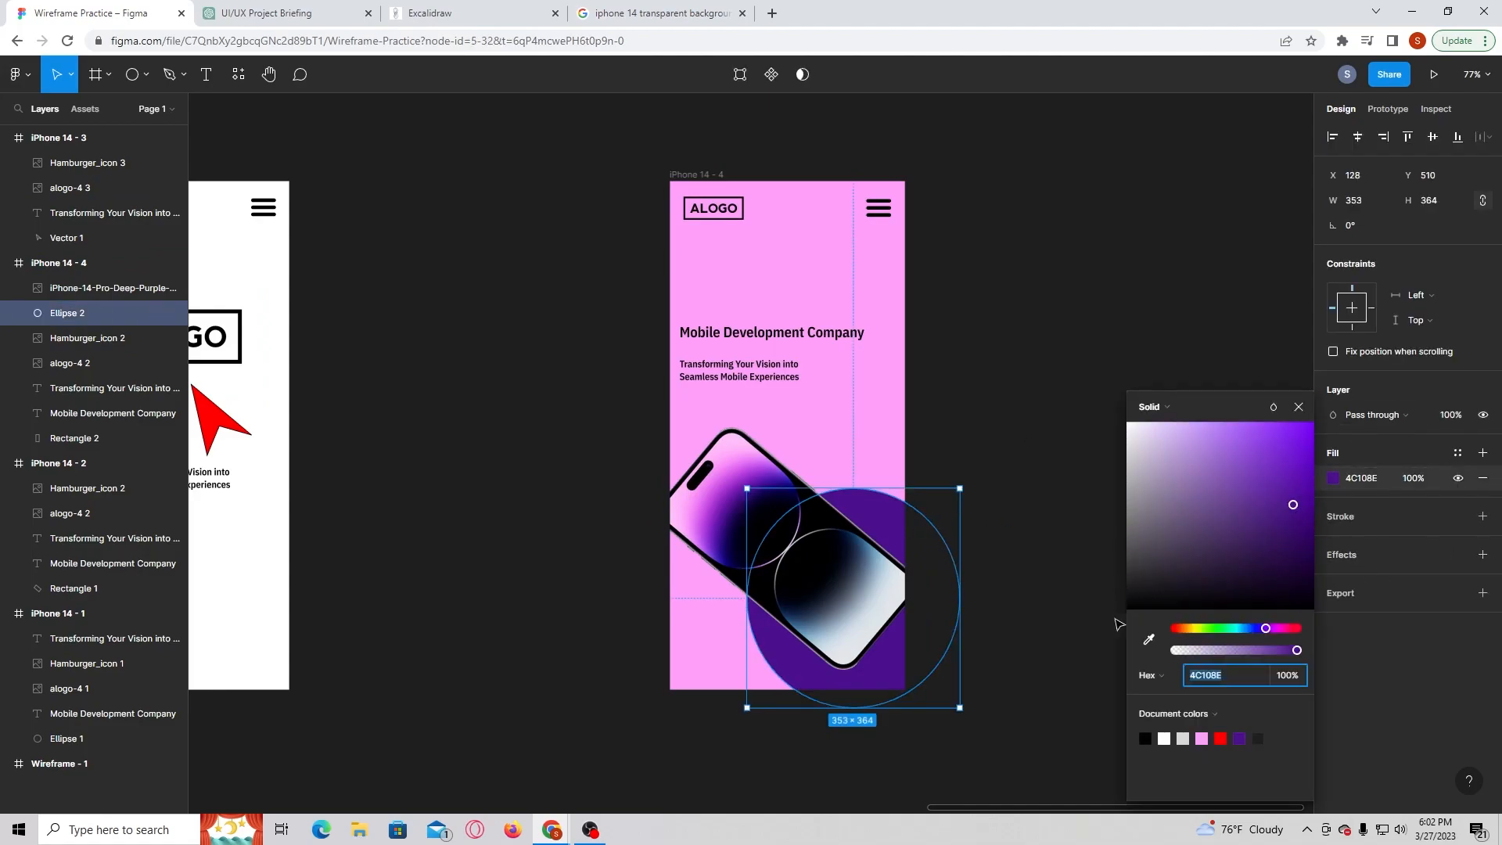
left_click(1148, 639)
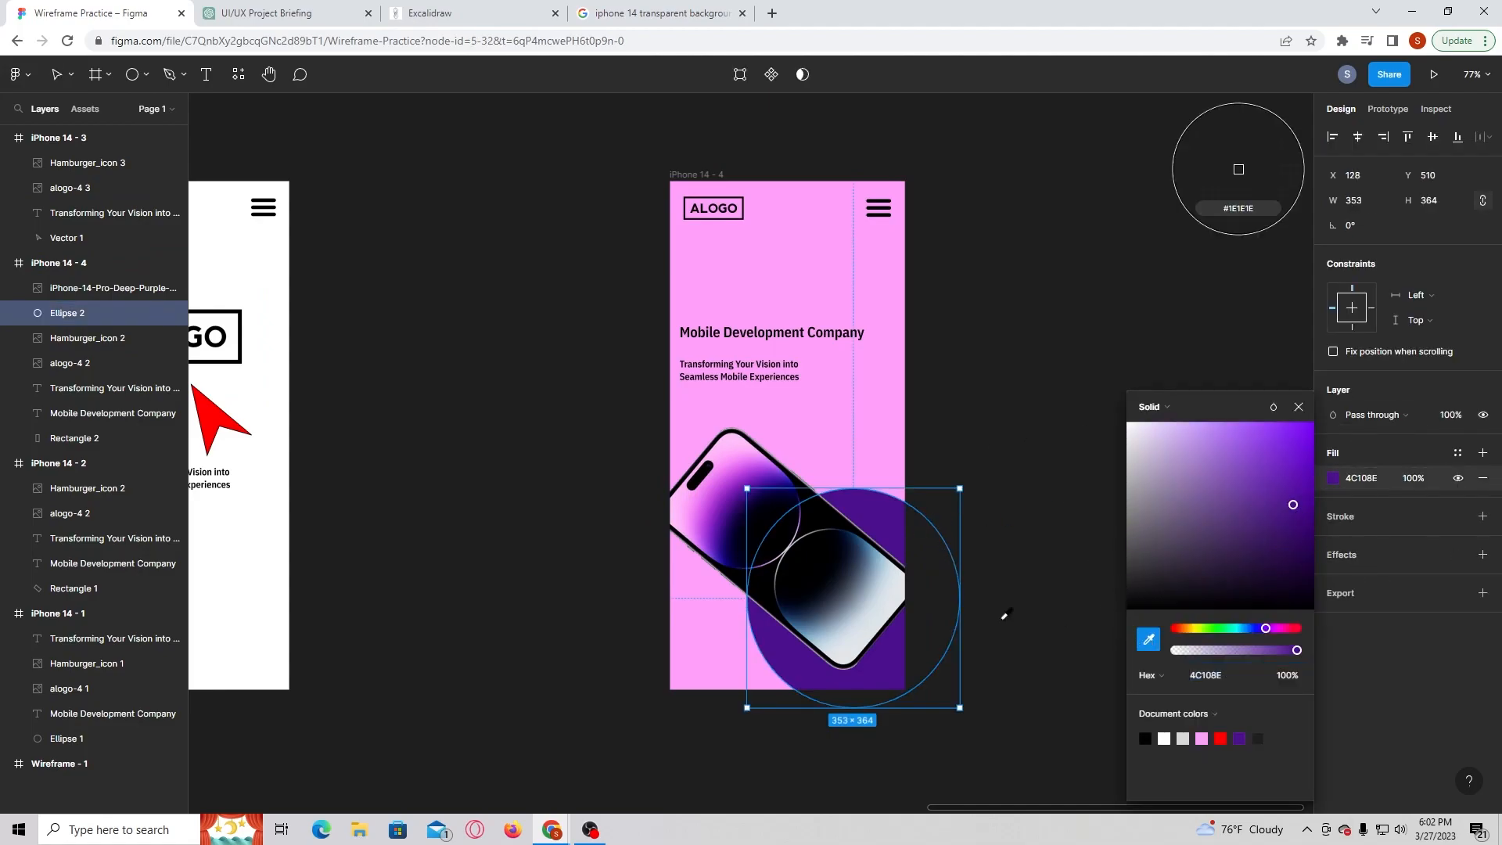
left_click(796, 540)
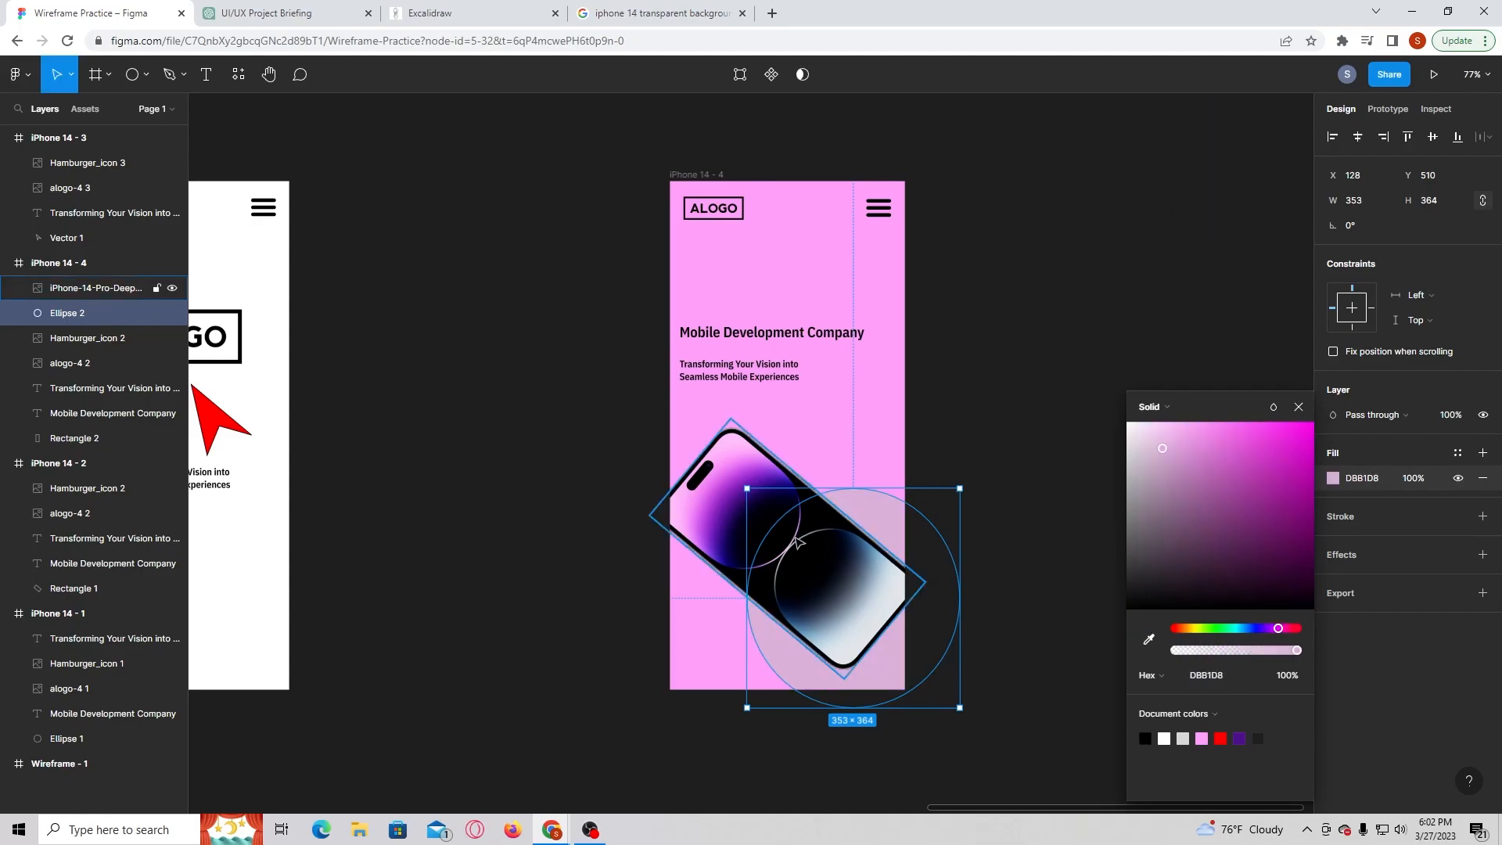
left_click(992, 420)
- Refill the circle with the bright purple C64CE2 sampled from the iPhone image's gradient
left_click(892, 505)
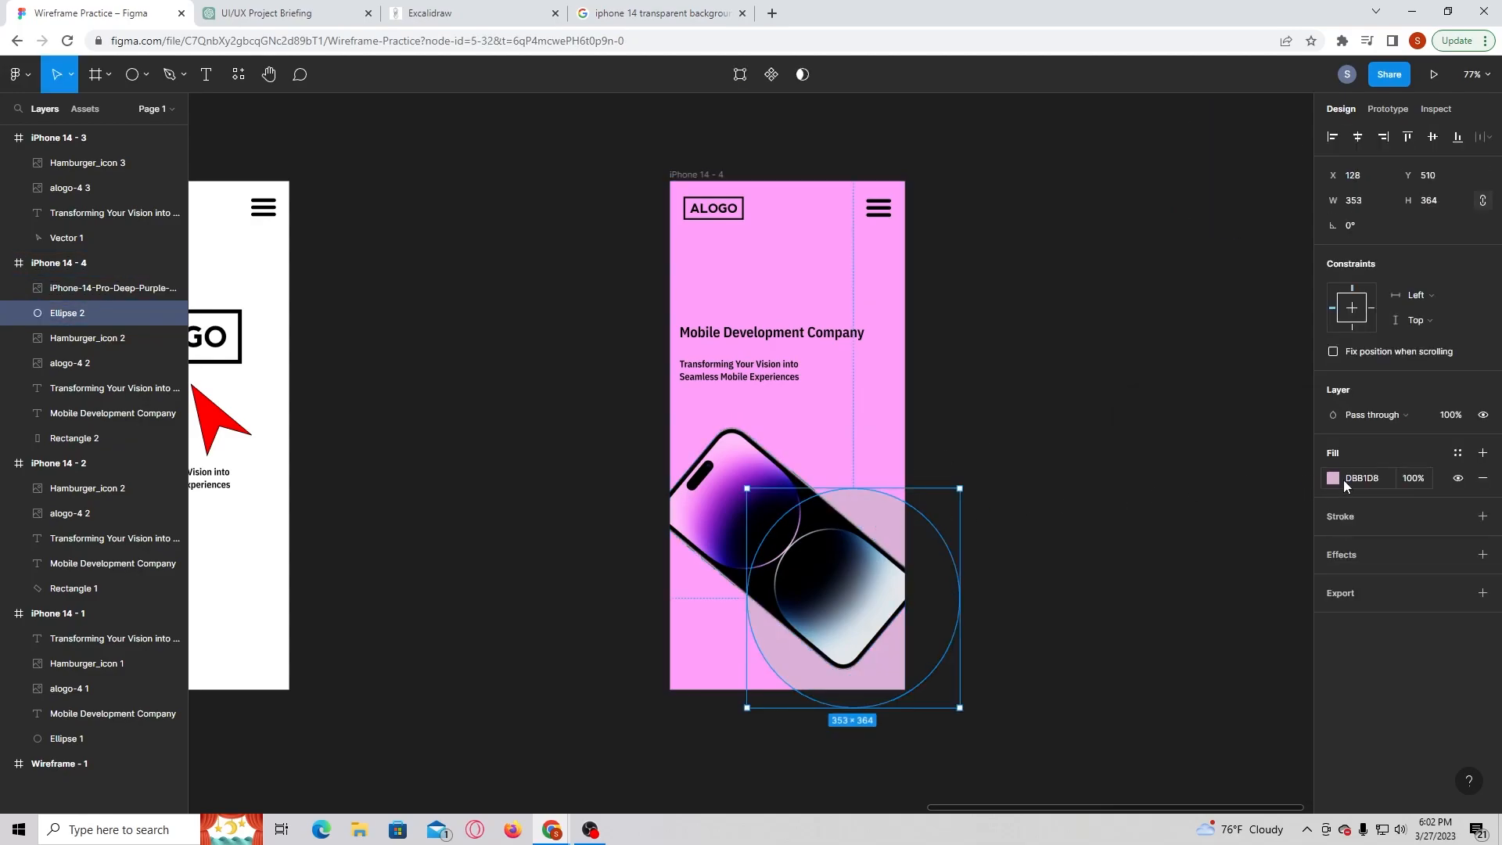
left_click(1333, 478)
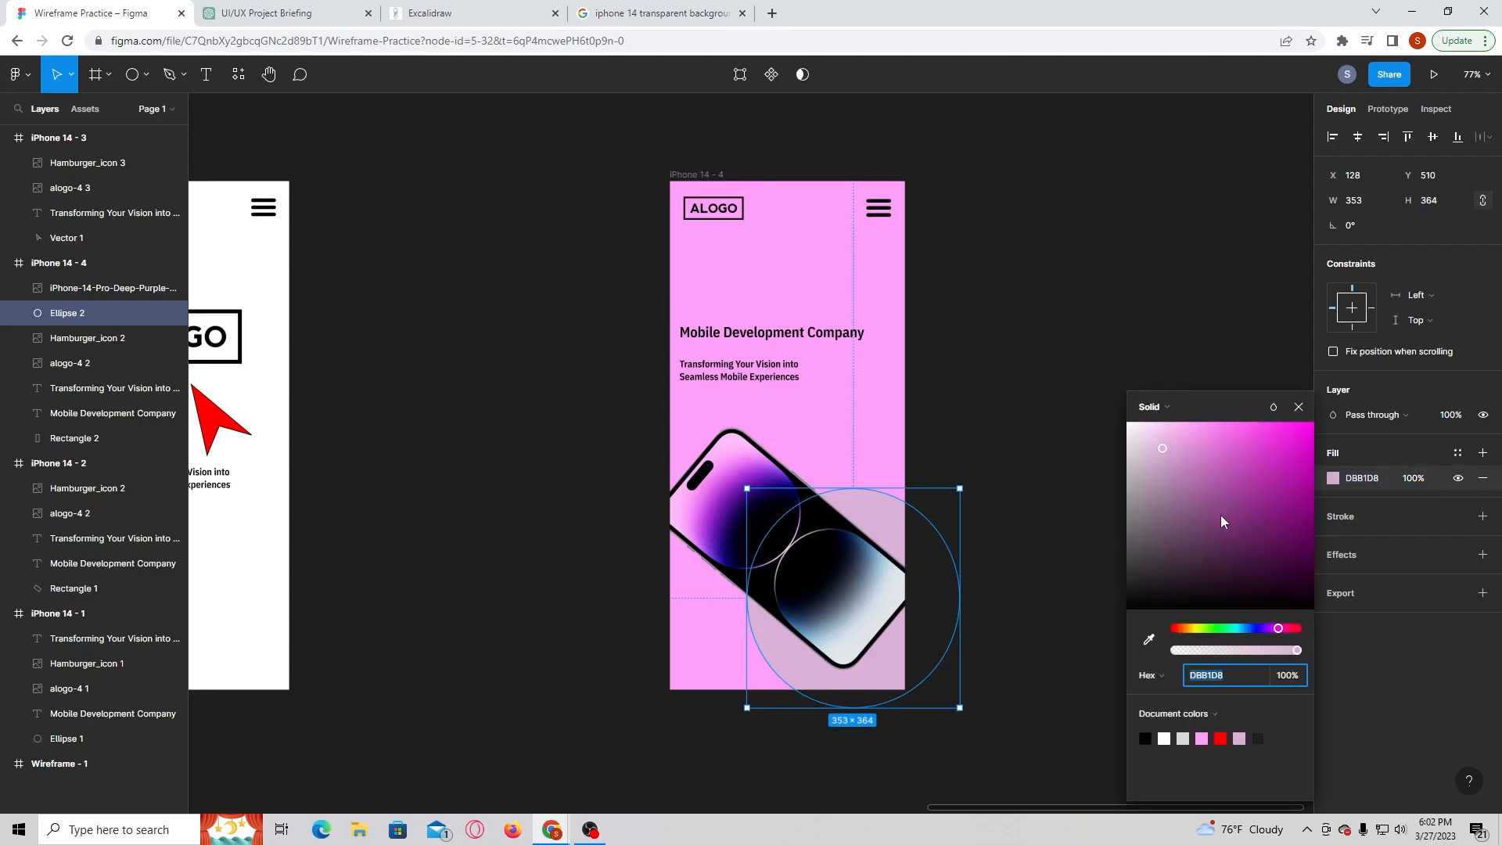
left_click(1149, 640)
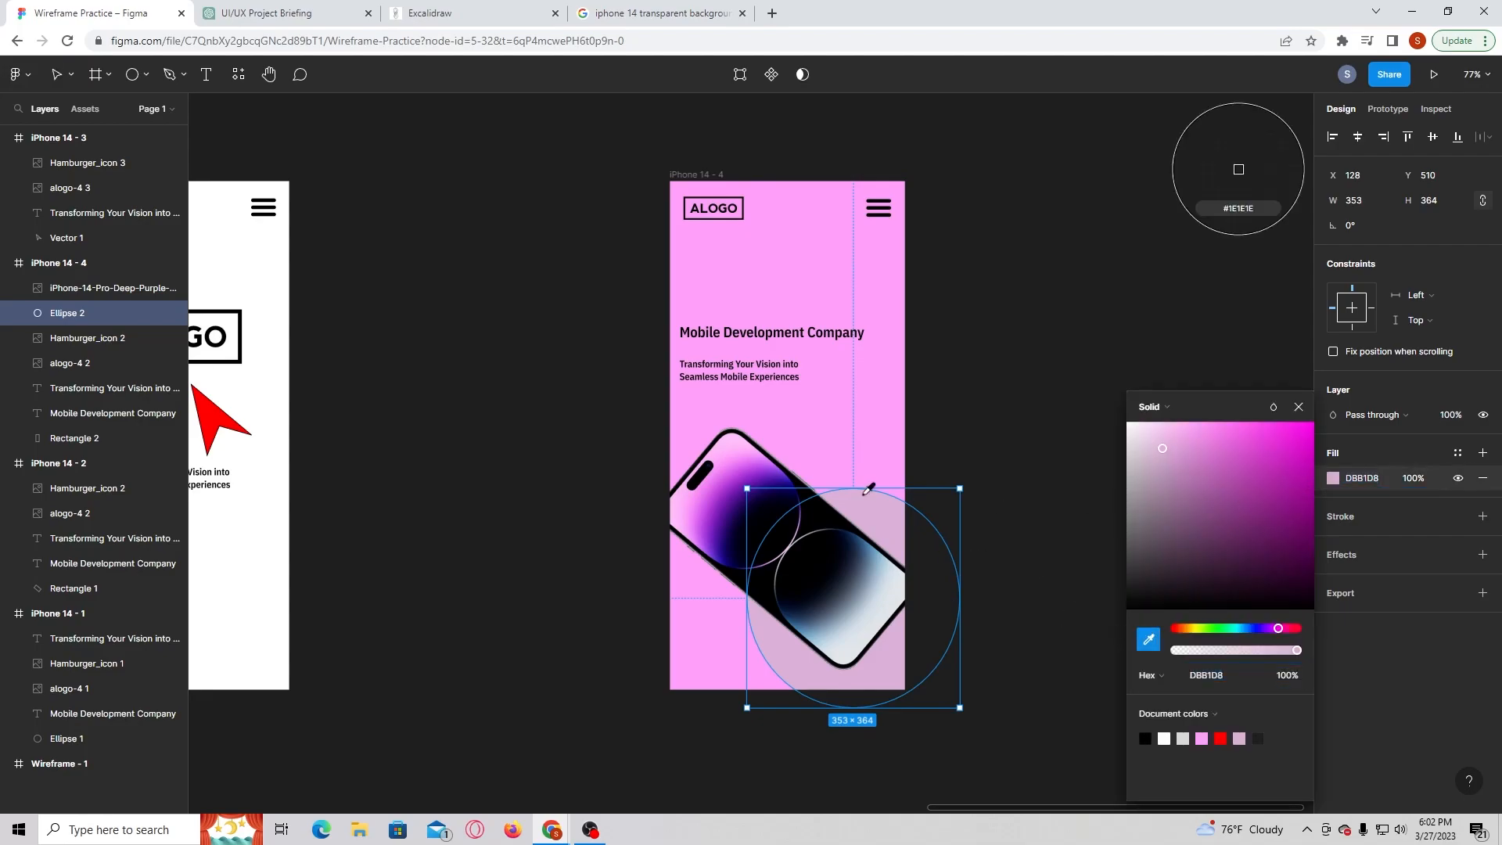
left_click(712, 504)
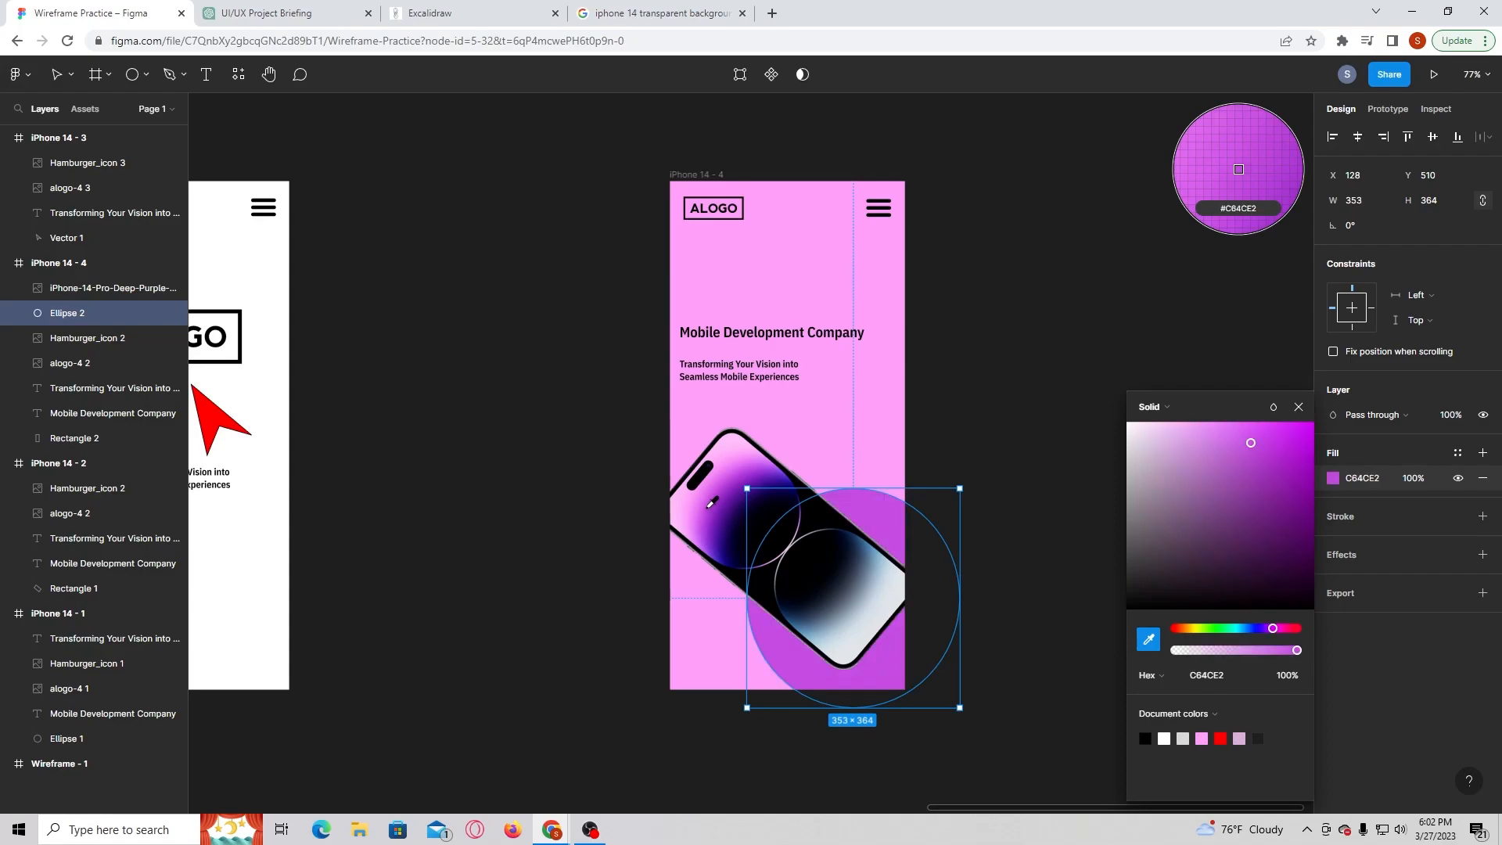
left_click(1061, 386)
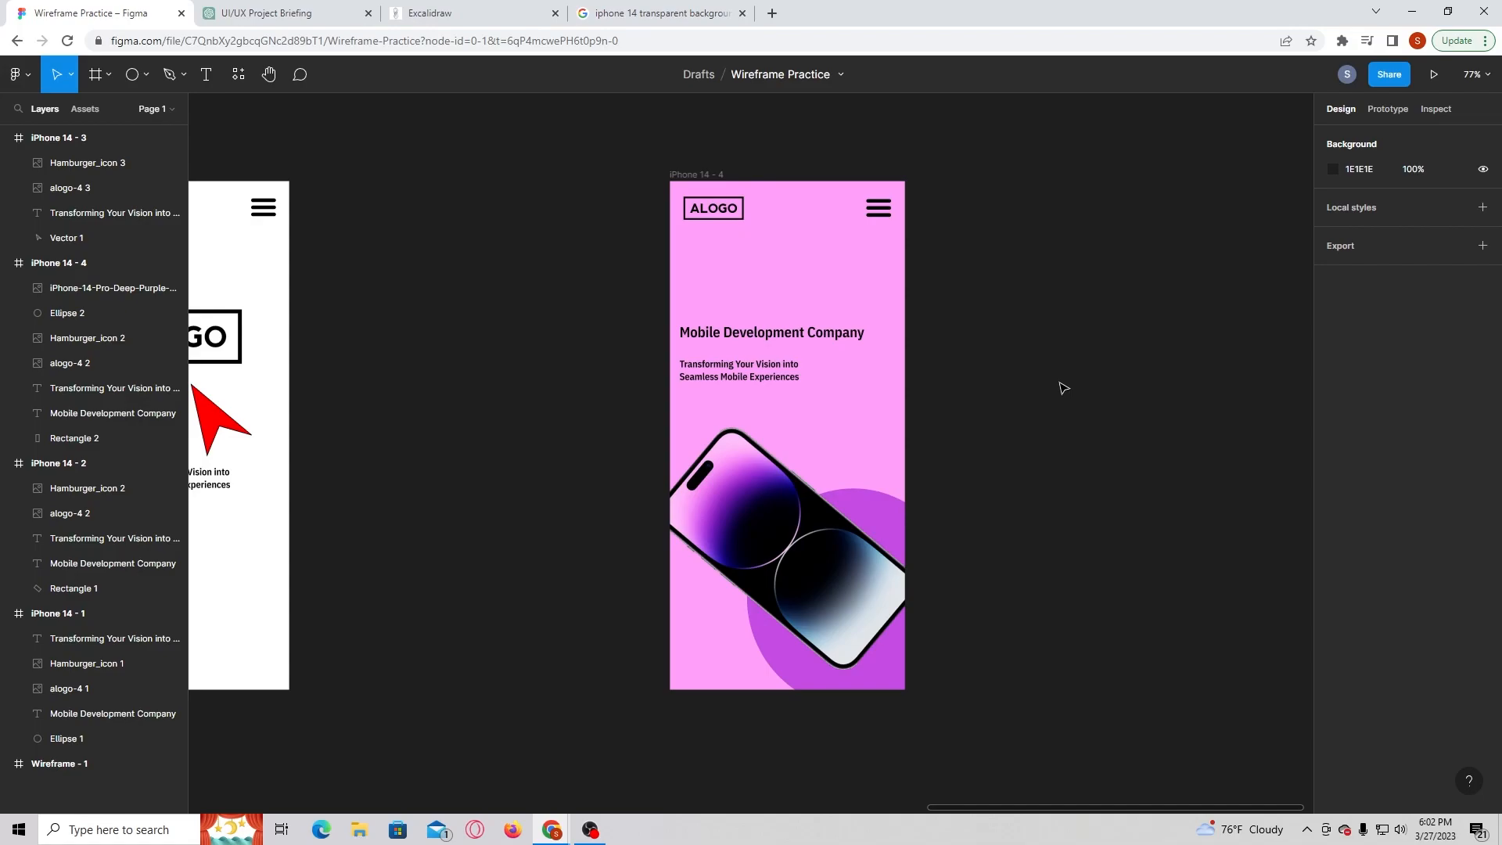
left_click_drag(799, 513, 801, 521)
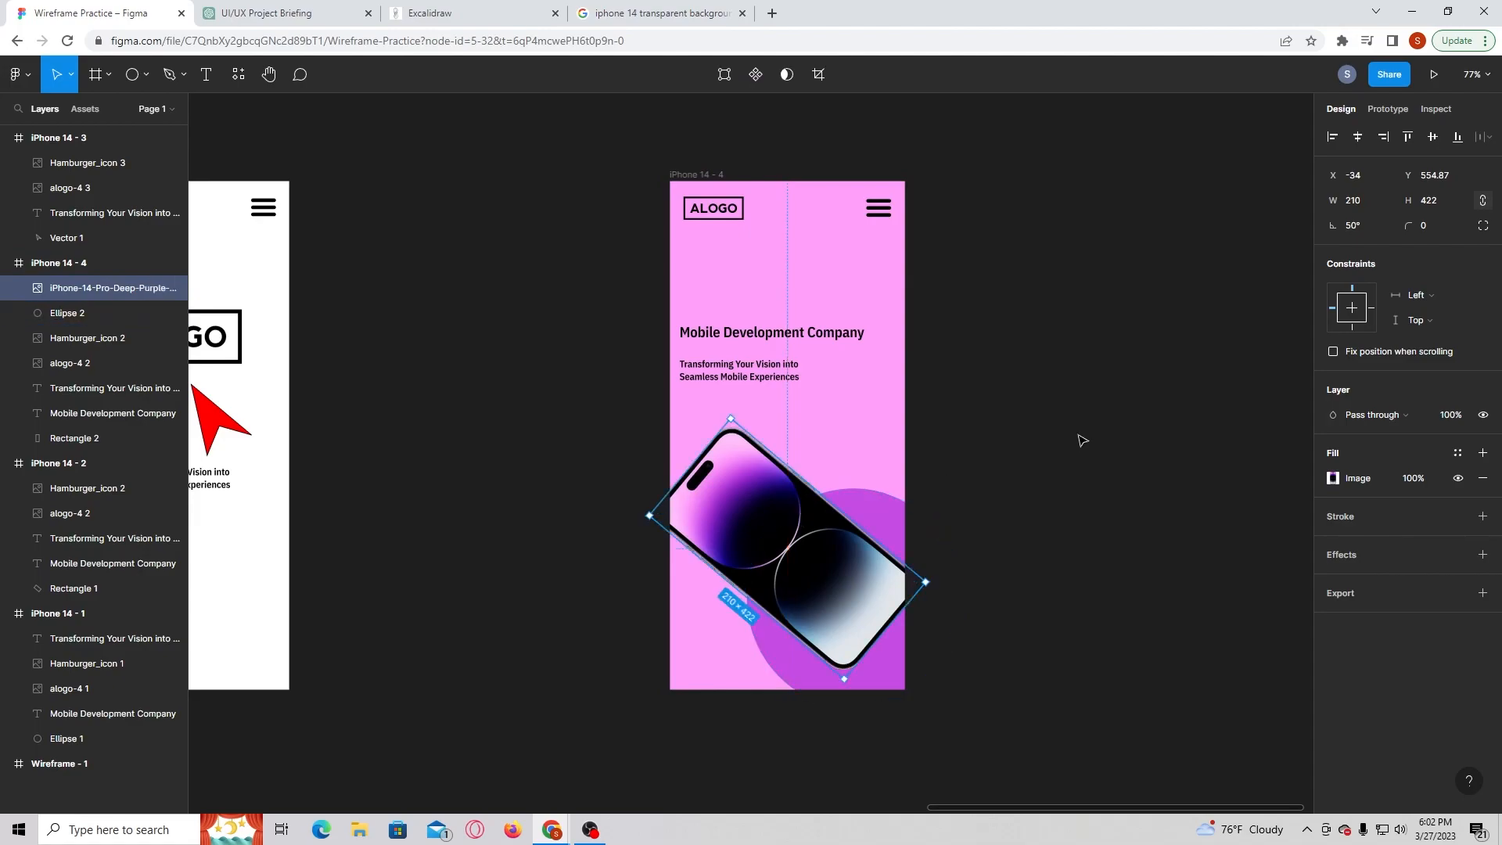
left_click(1082, 440)
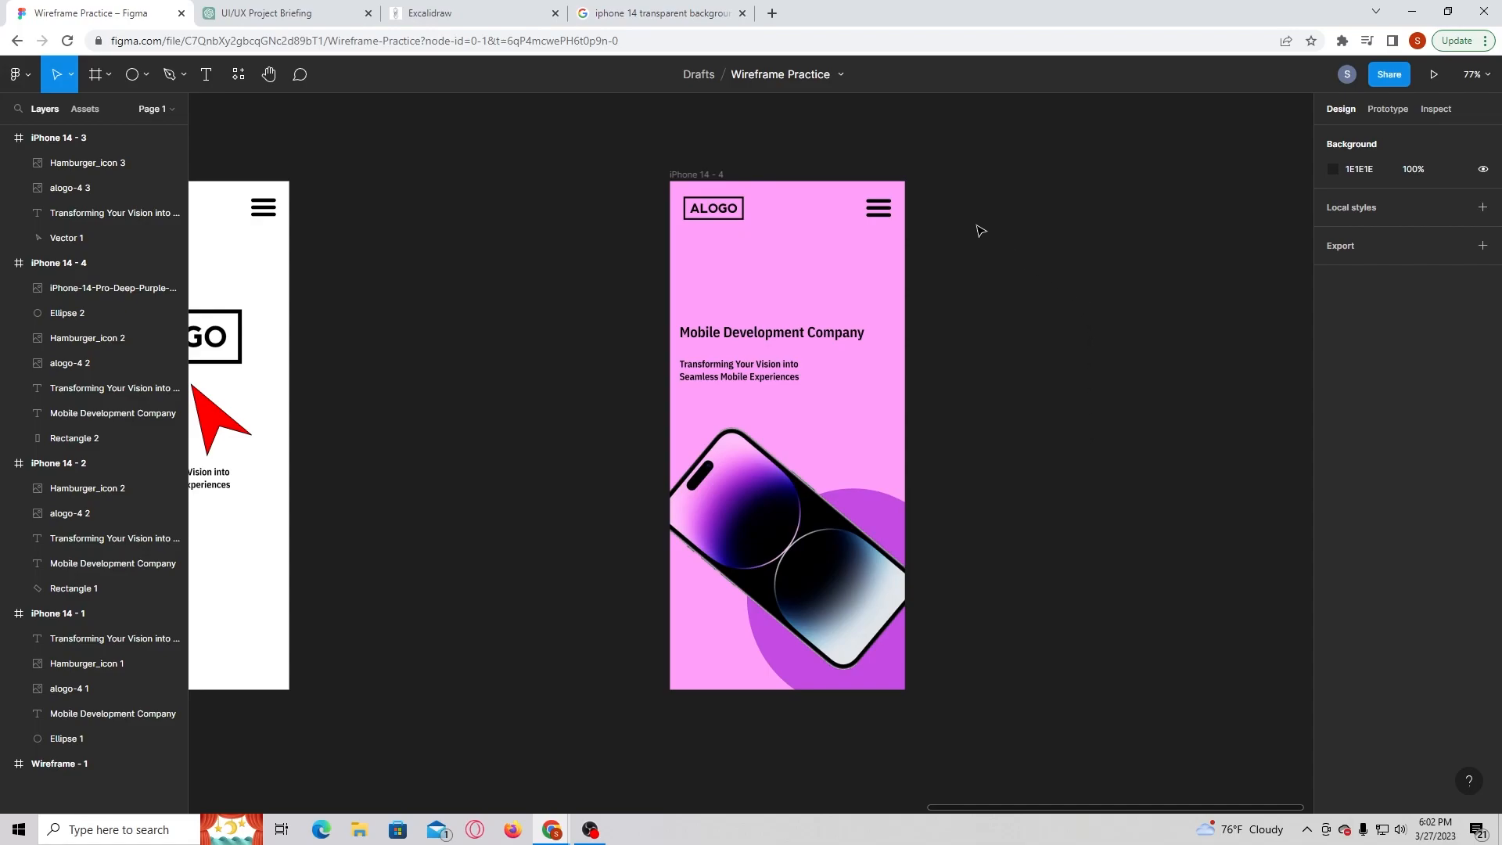
- Try the Overlay and Soft light blend modes on the logo in the pink fourth frame
left_click(709, 216)
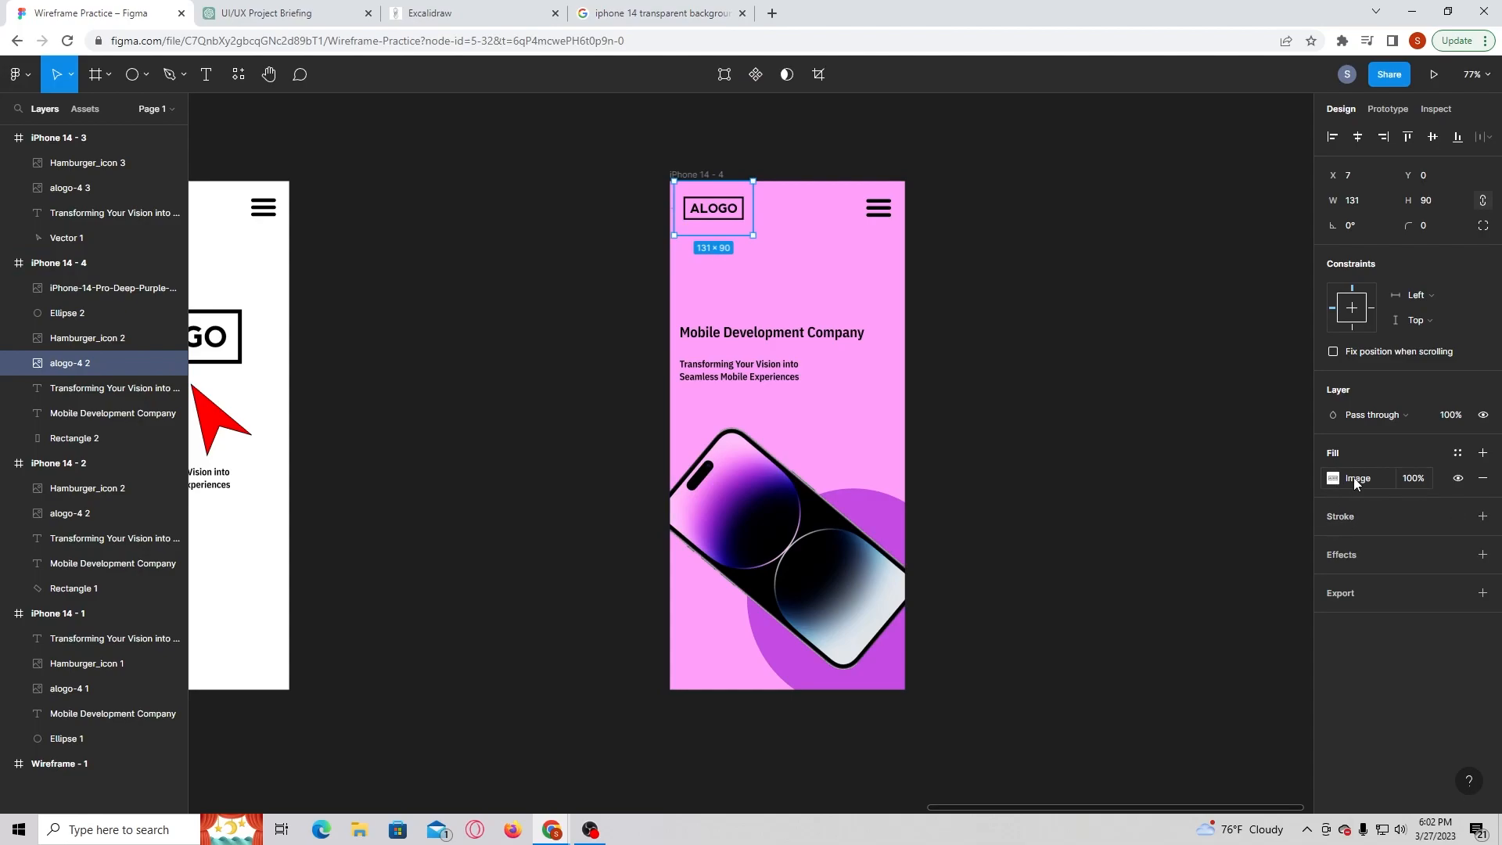
left_click(1379, 423)
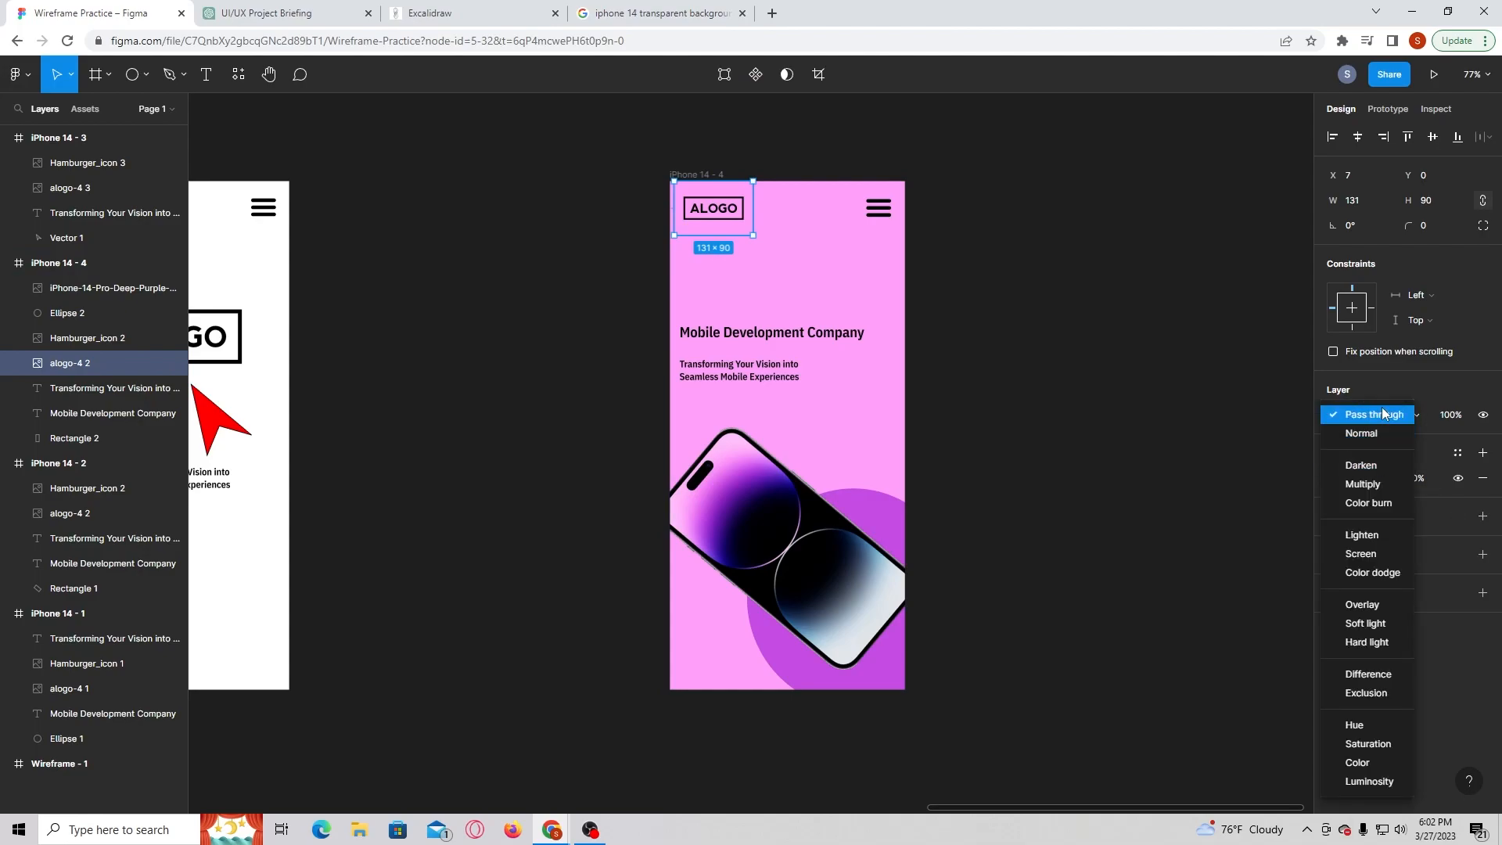
left_click(1382, 414)
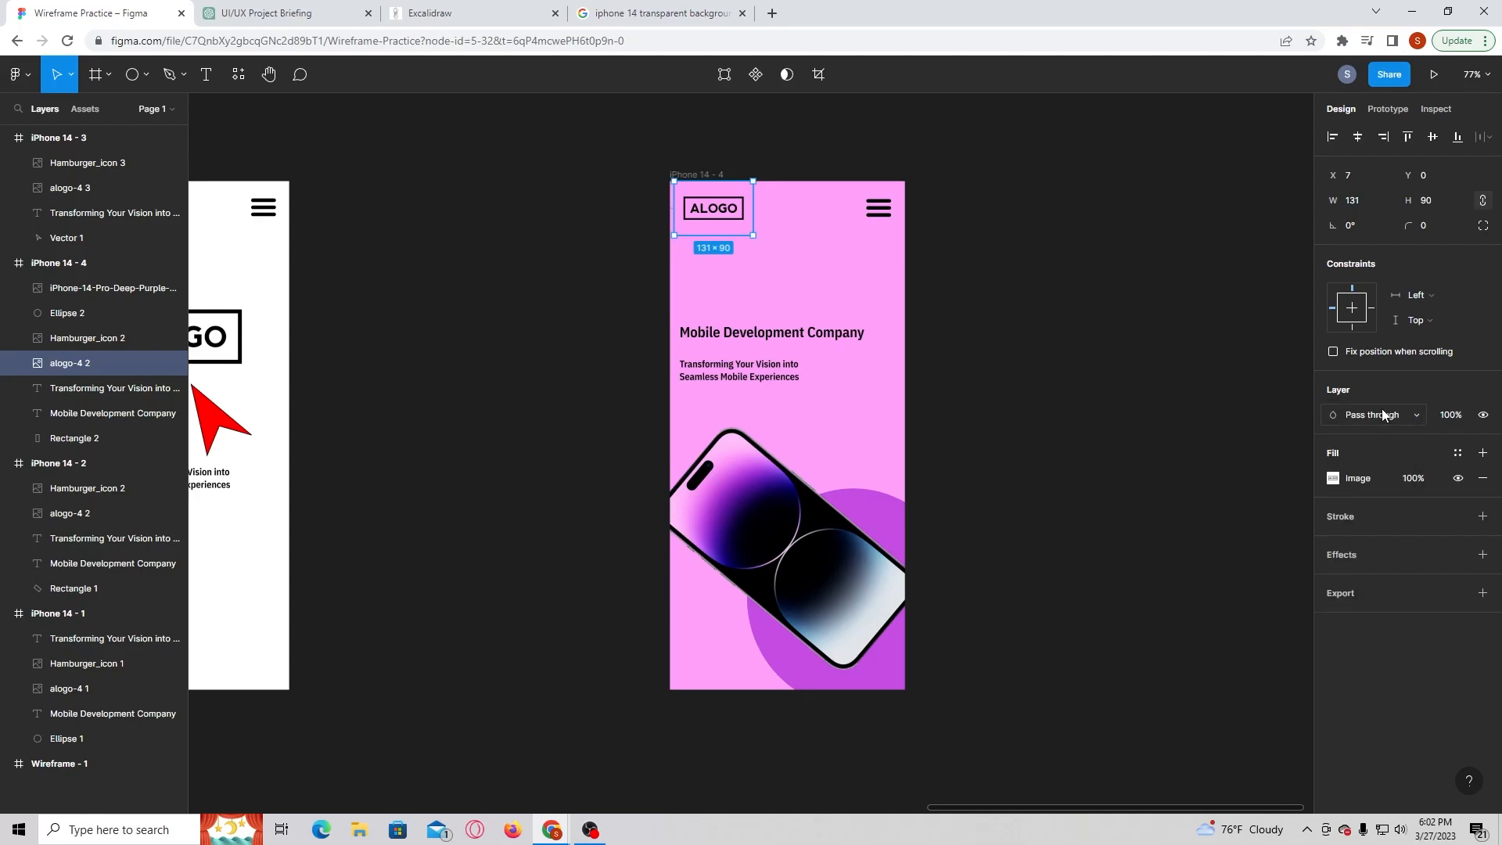
left_click(1382, 420)
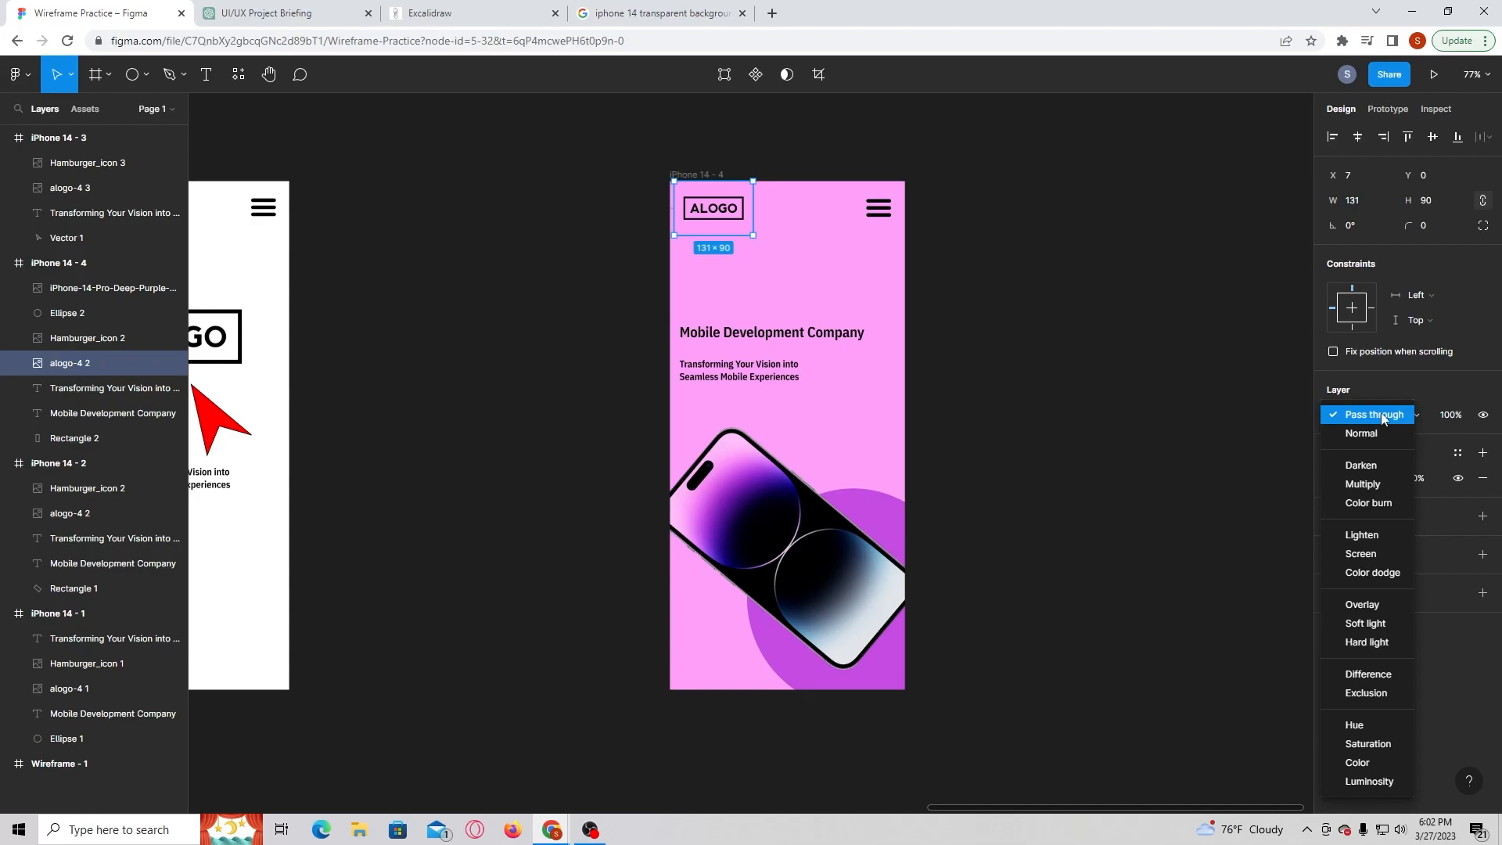
left_click(1391, 604)
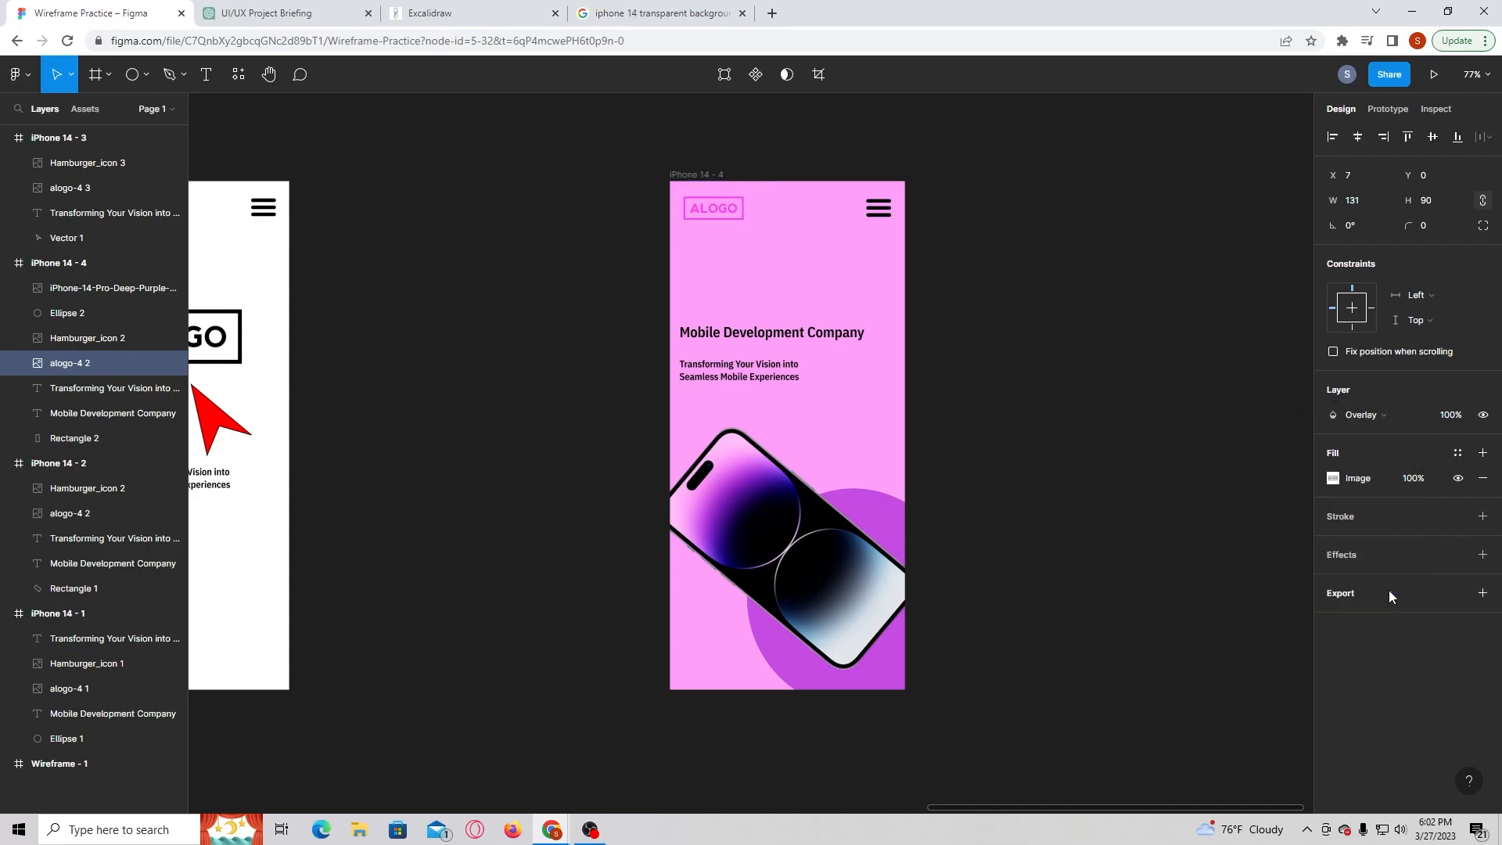
left_click(1380, 416)
left_click(1356, 428)
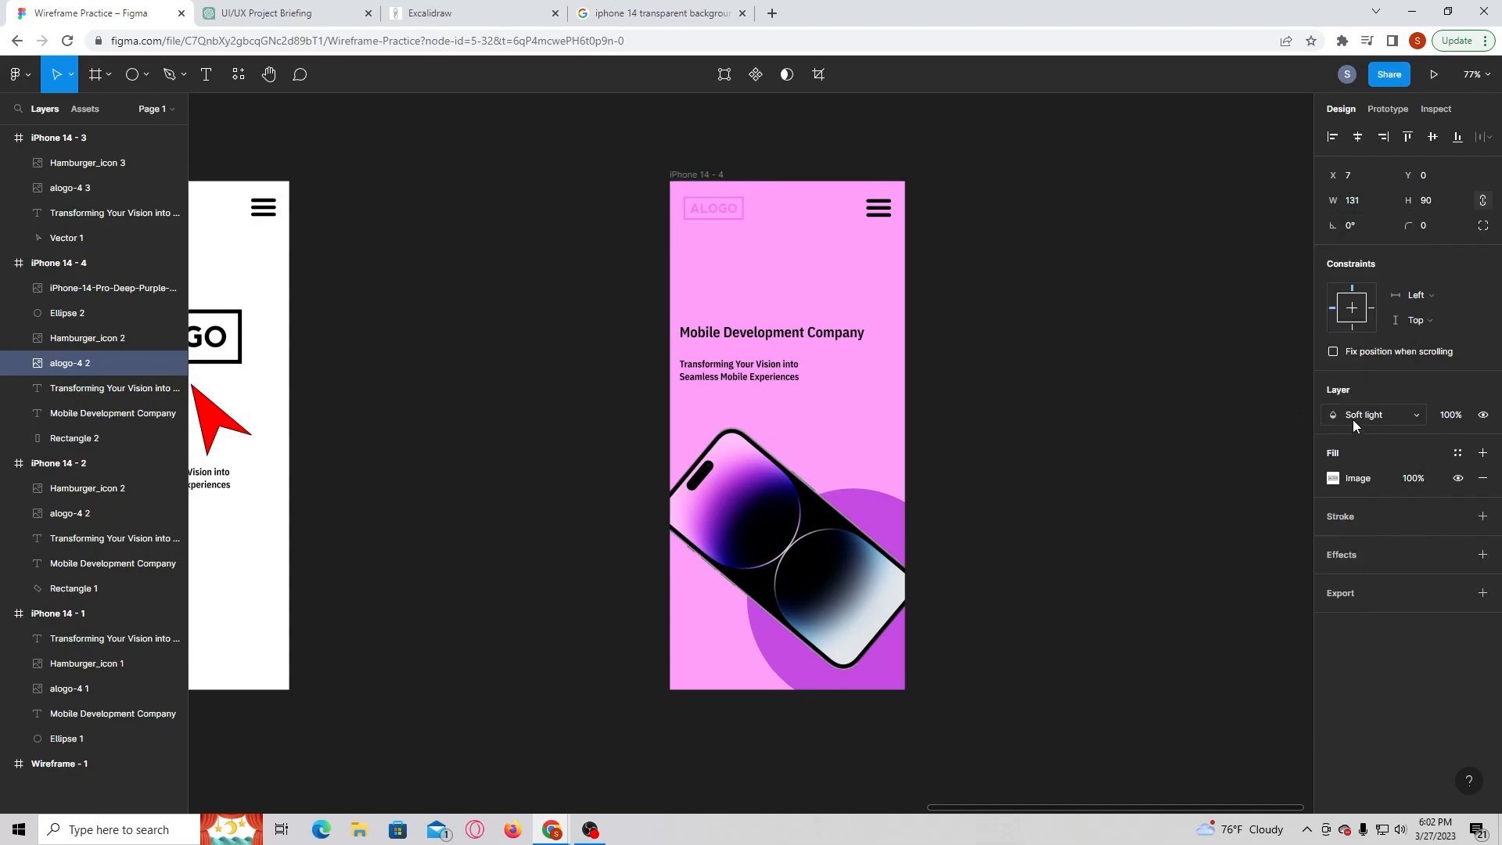
- Try the Hard light, Difference, Exclusion and Hue blend modes on the fourth frame's logo
left_click(1360, 423)
left_click(1369, 435)
left_click(1368, 416)
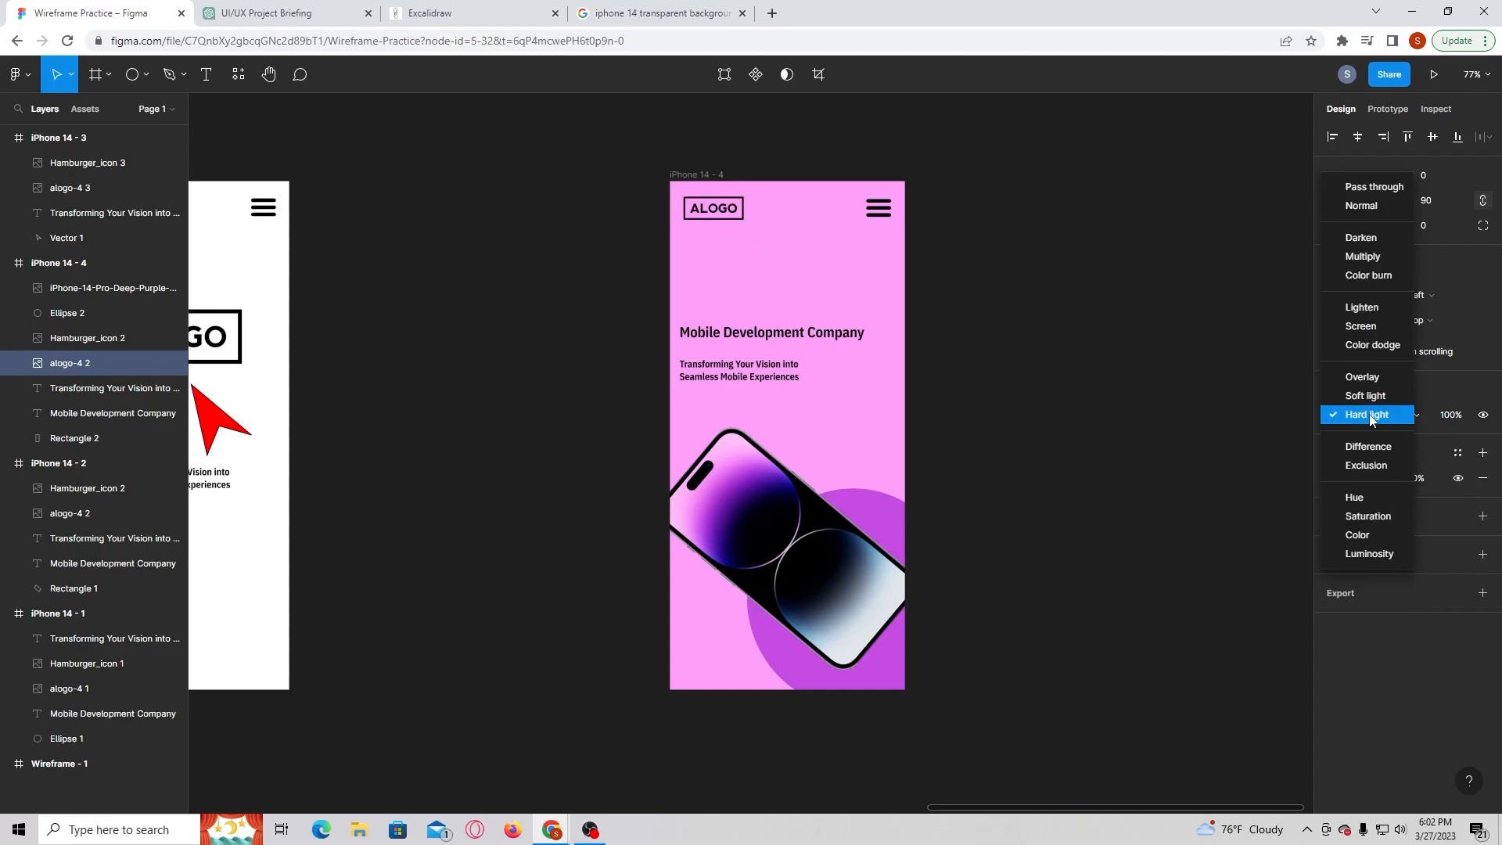
left_click(1370, 449)
left_click(1371, 416)
left_click(1382, 438)
left_click(1368, 413)
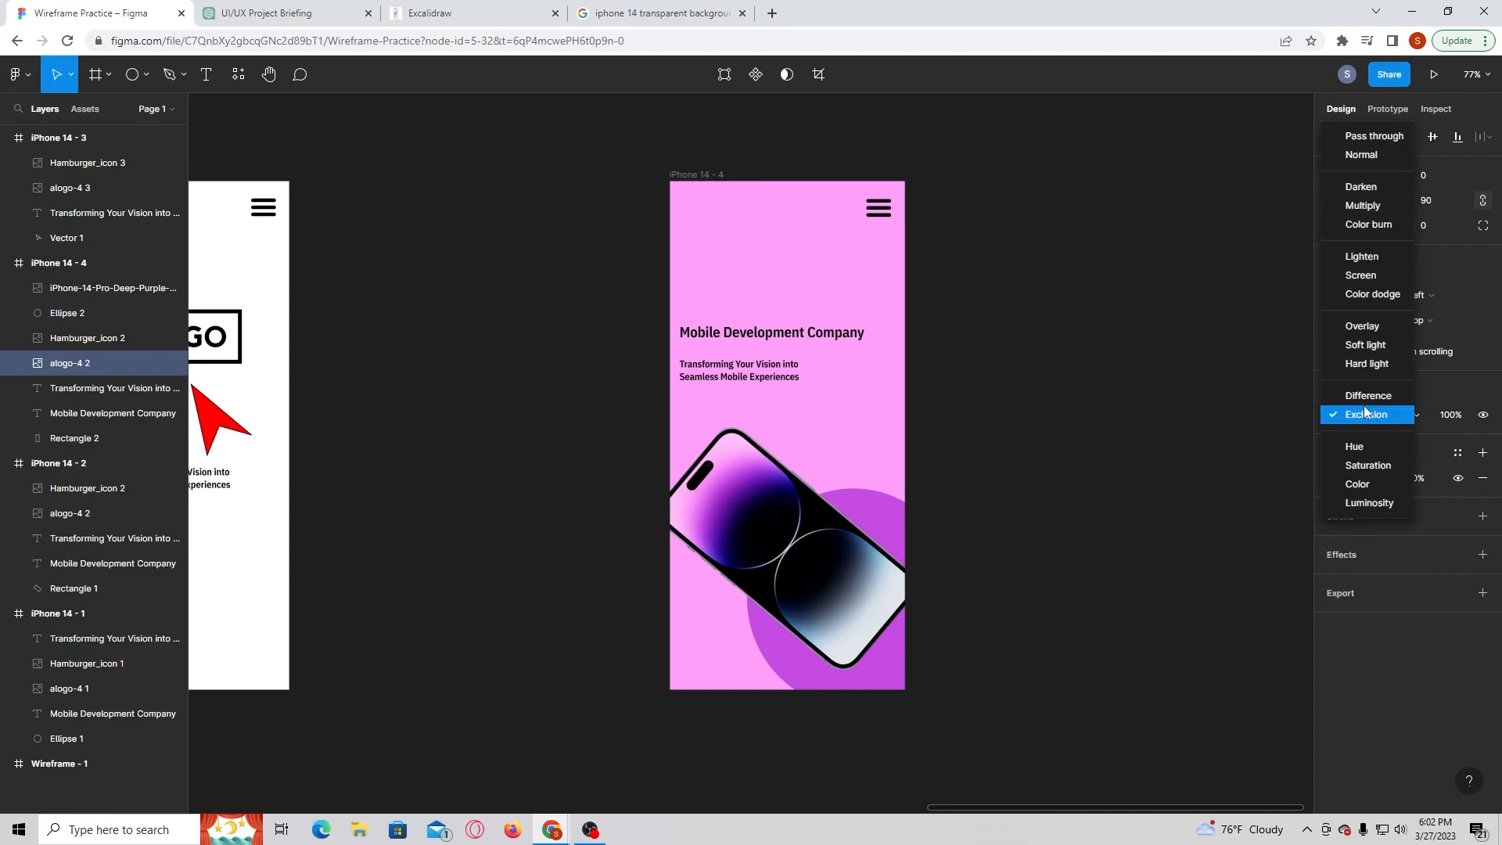
left_click(1374, 448)
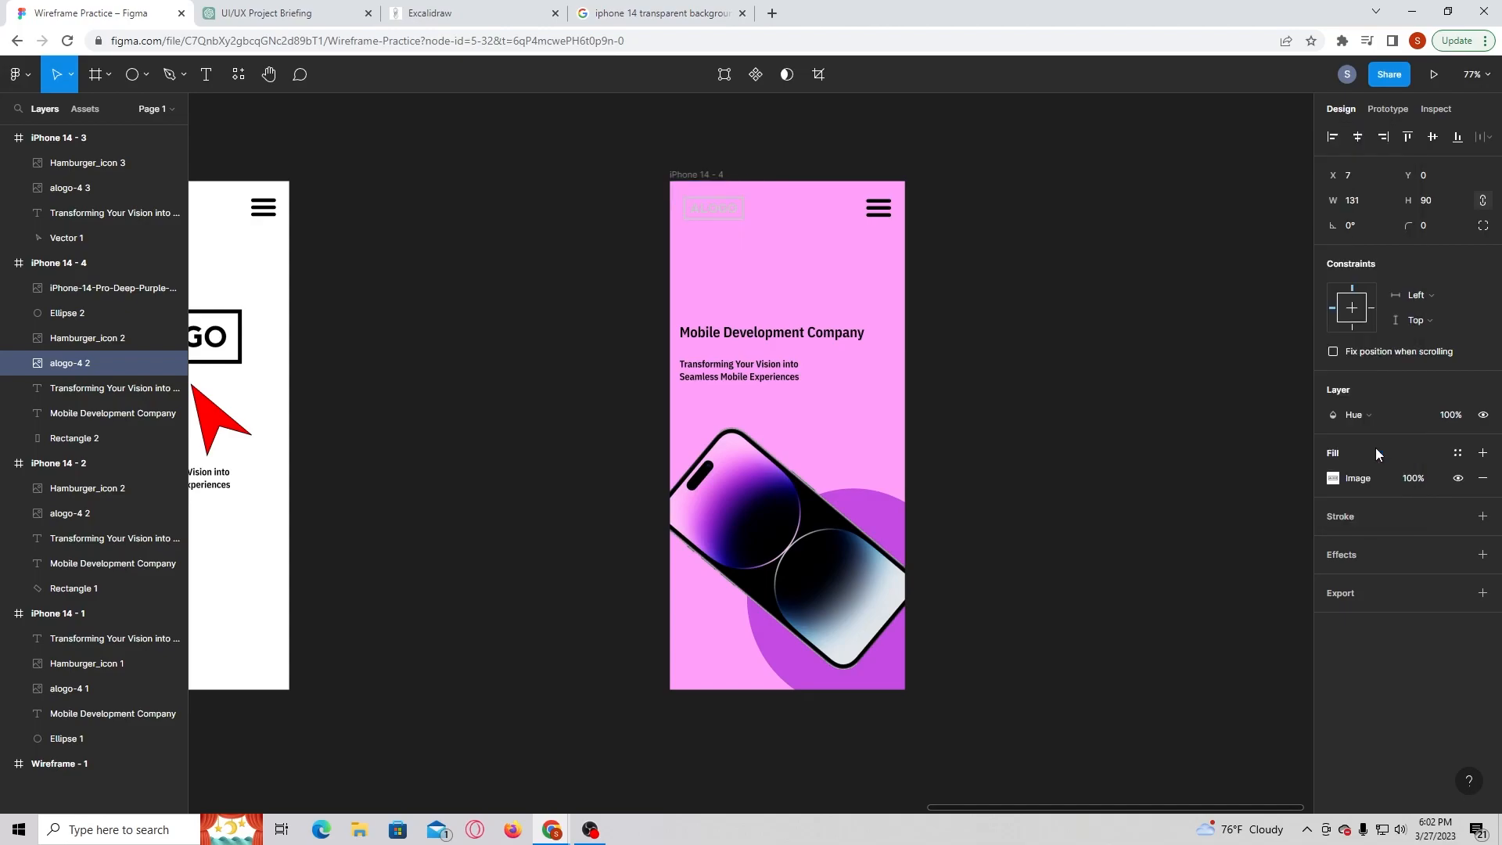
- Try Soft light, Overlay, Hard light and Screen on the logo, and set its blend mode back to Overlay
left_click(1371, 414)
left_click(1375, 323)
left_click(1381, 418)
left_click(1370, 396)
left_click(1371, 412)
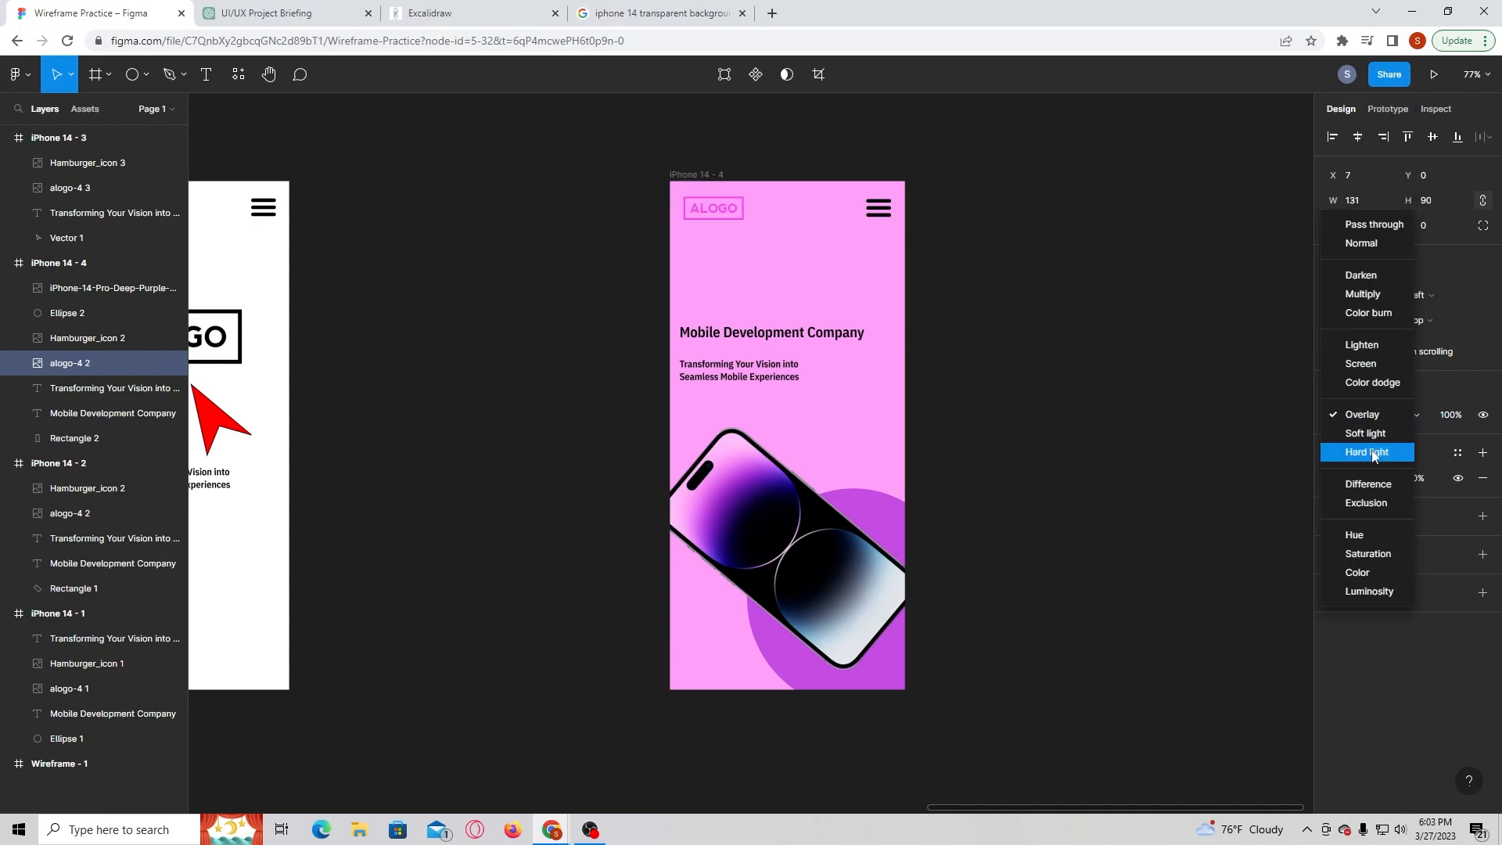
left_click(1375, 454)
left_click(1365, 415)
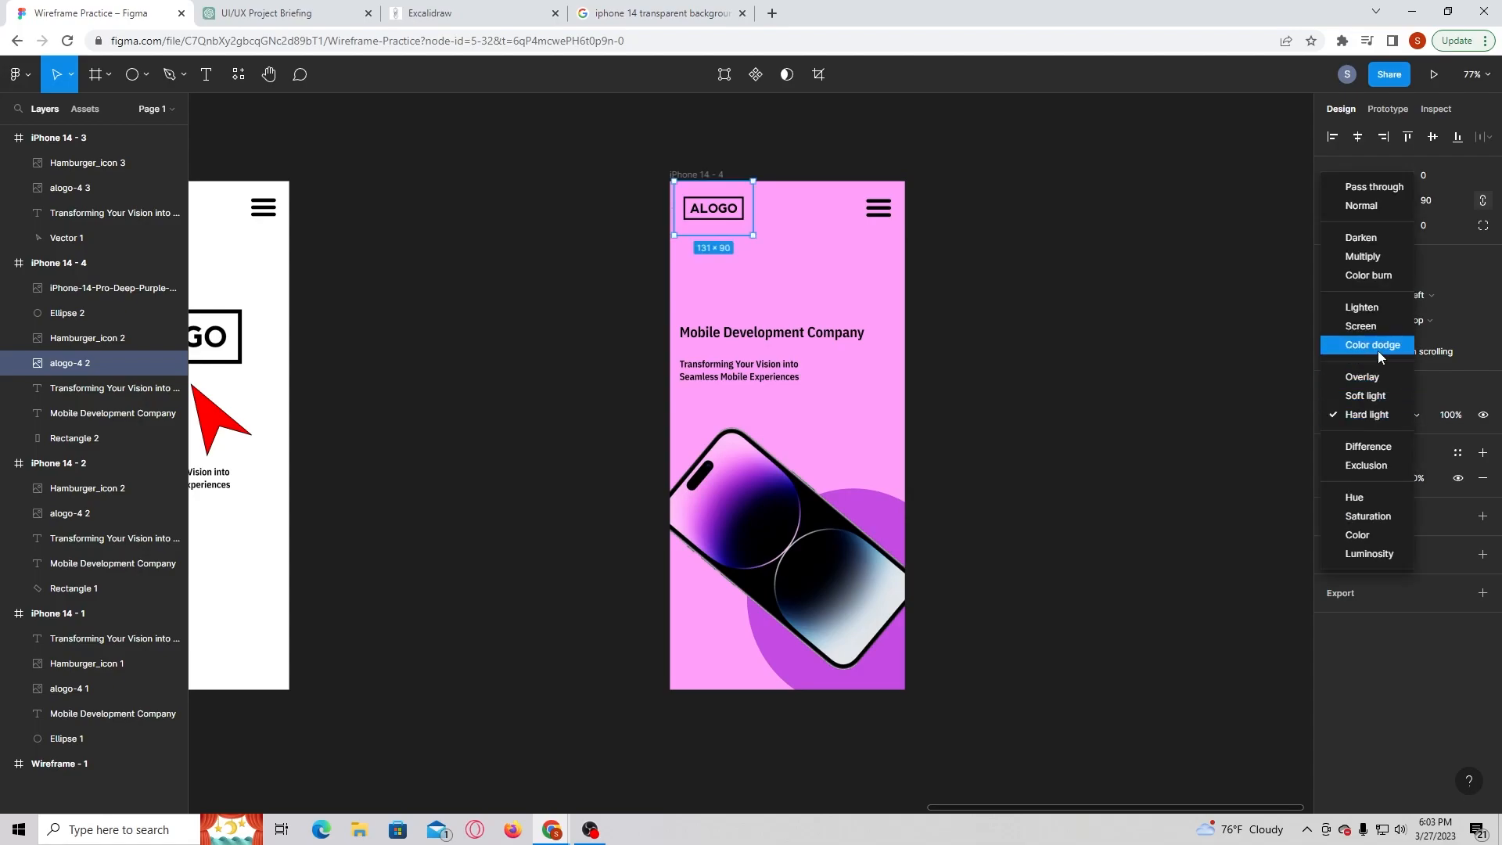
left_click(1377, 335)
left_click(1375, 416)
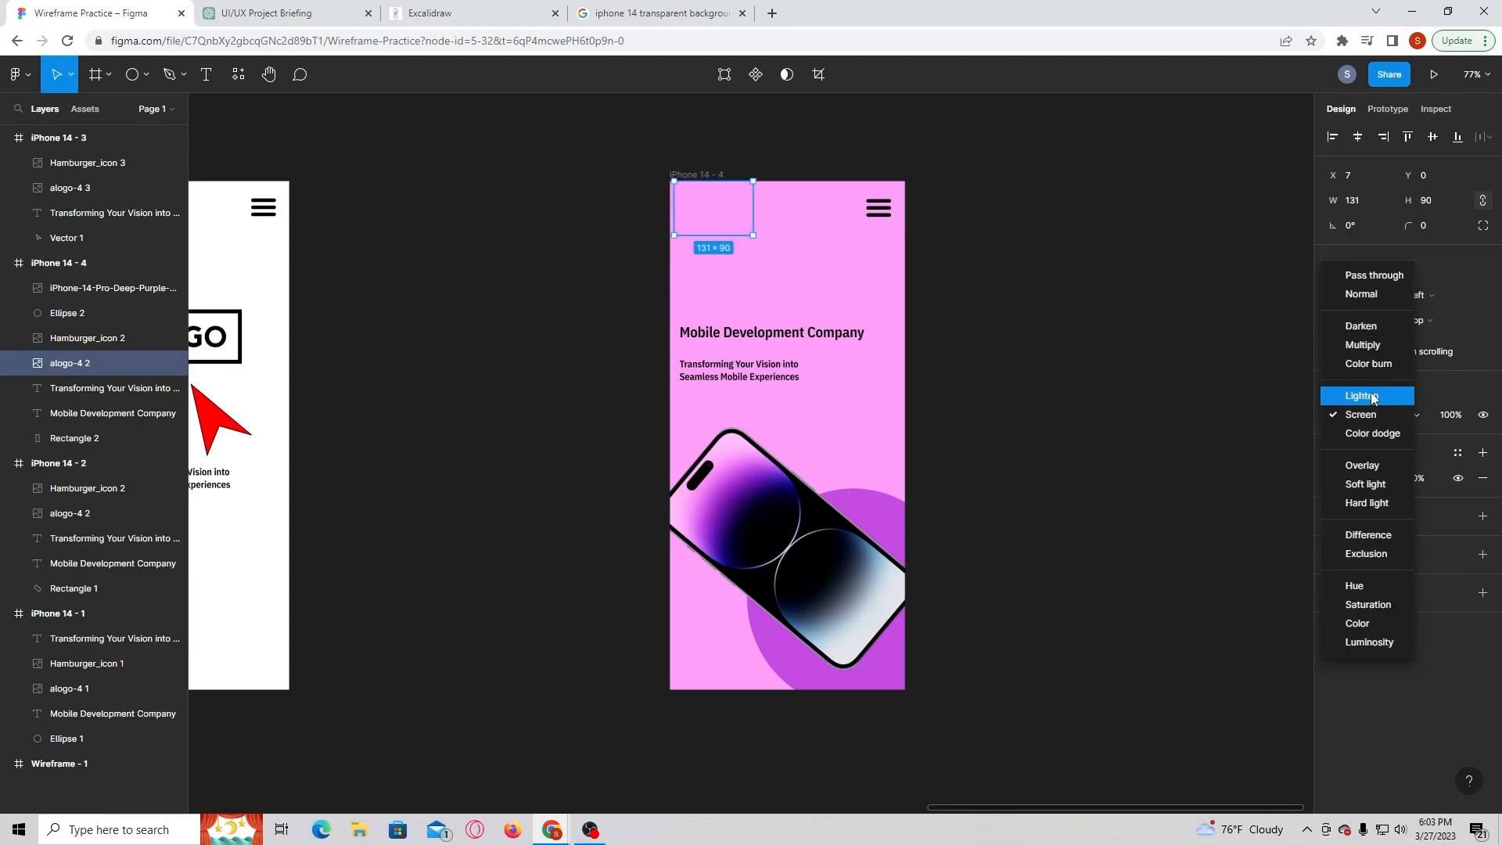
left_click(1373, 465)
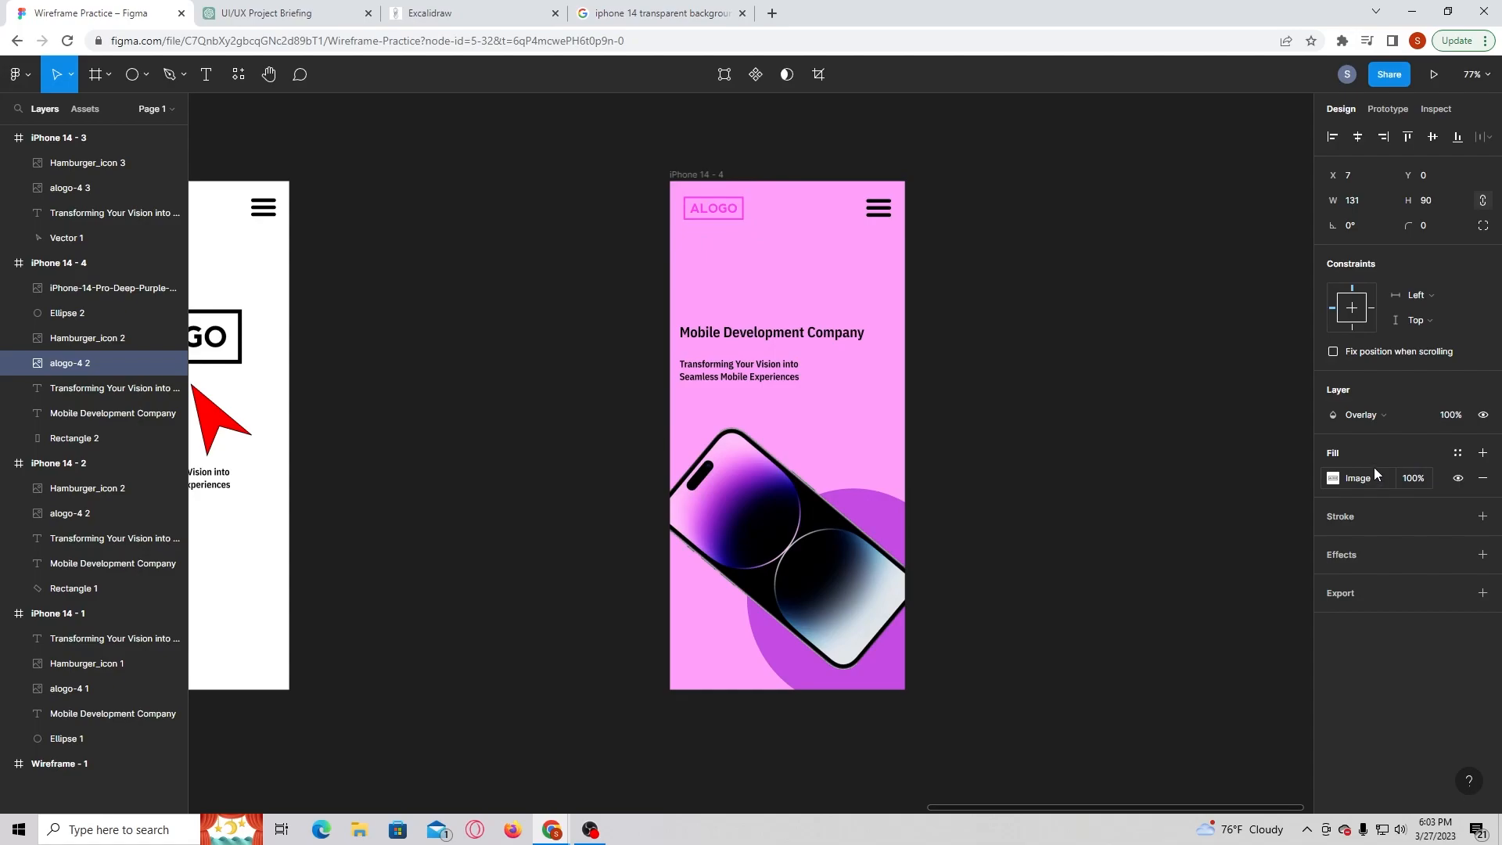
- Compare Soft light and Hard light on the logo once more, and finish with its blend mode set to Overlay
left_click(1377, 418)
left_click(1365, 433)
left_click(1365, 415)
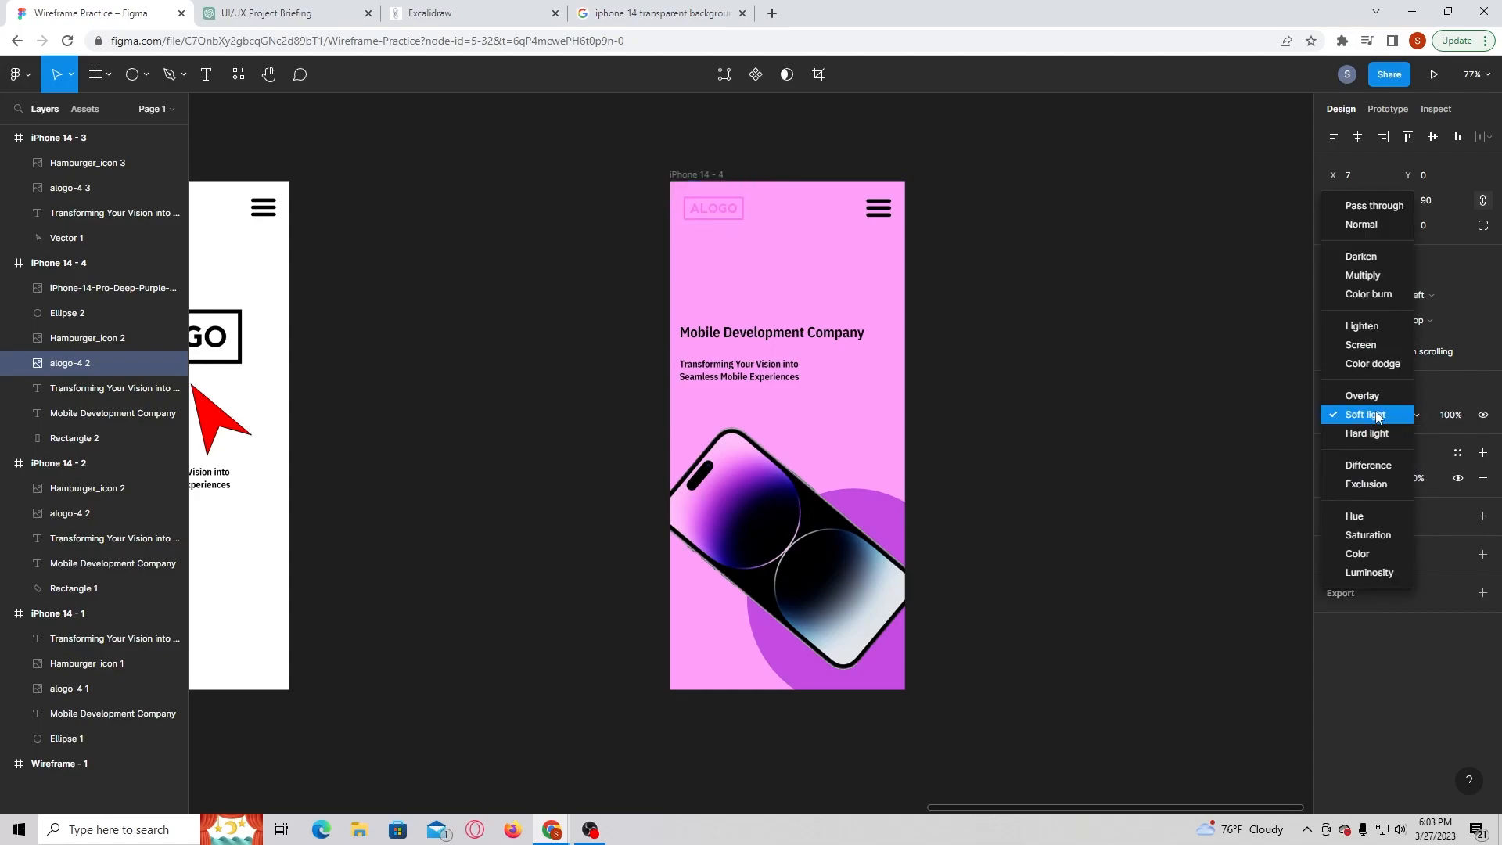
left_click(1369, 433)
left_click(1366, 414)
left_click(1366, 397)
left_click(1383, 421)
left_click(1369, 396)
left_click(1147, 353)
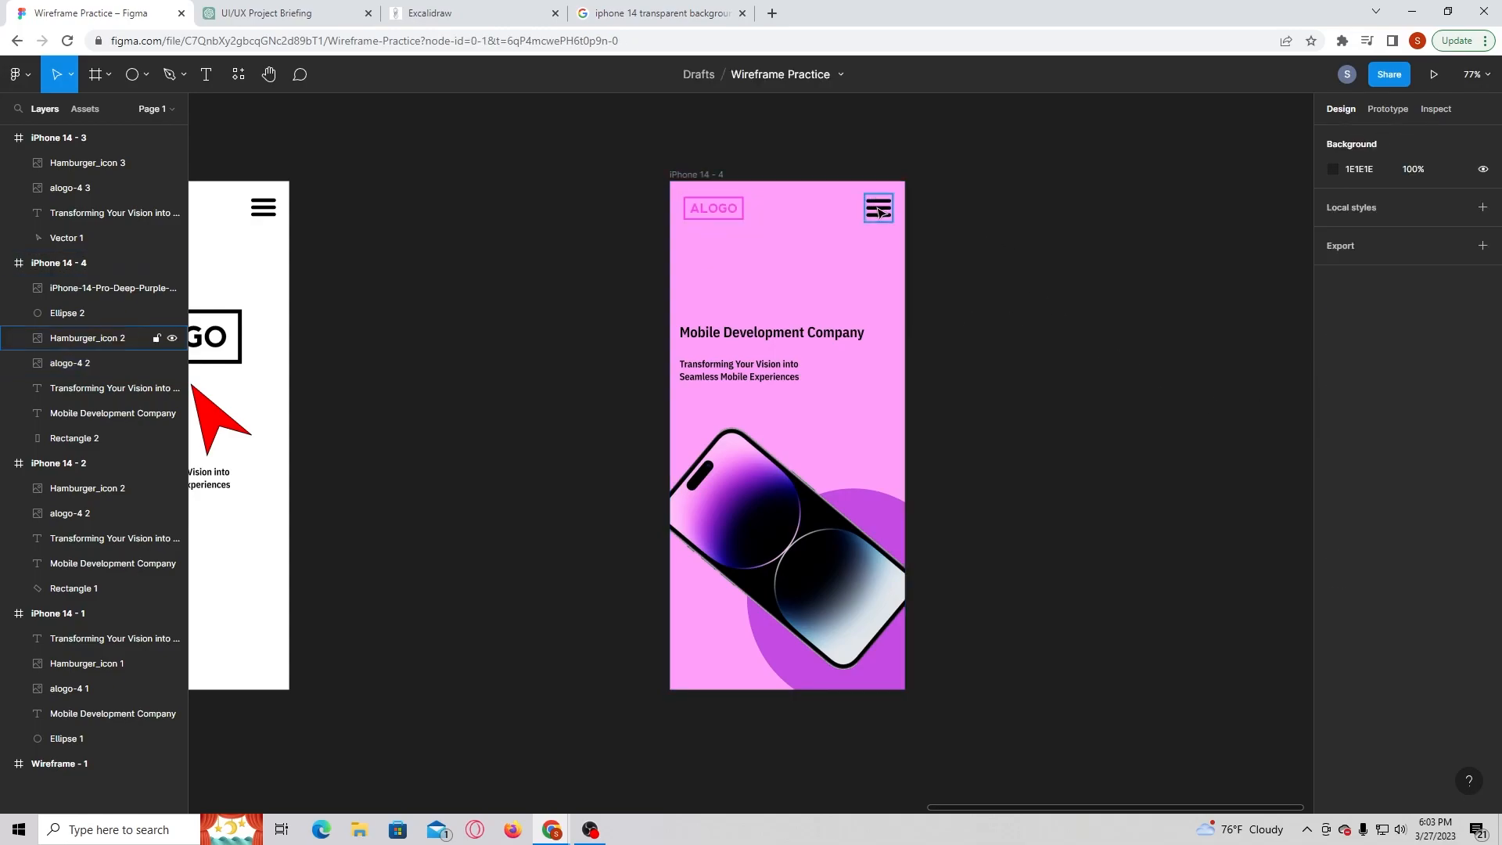
- Restore the fourth frame's logo to the Pass through blend mode
left_click(713, 208)
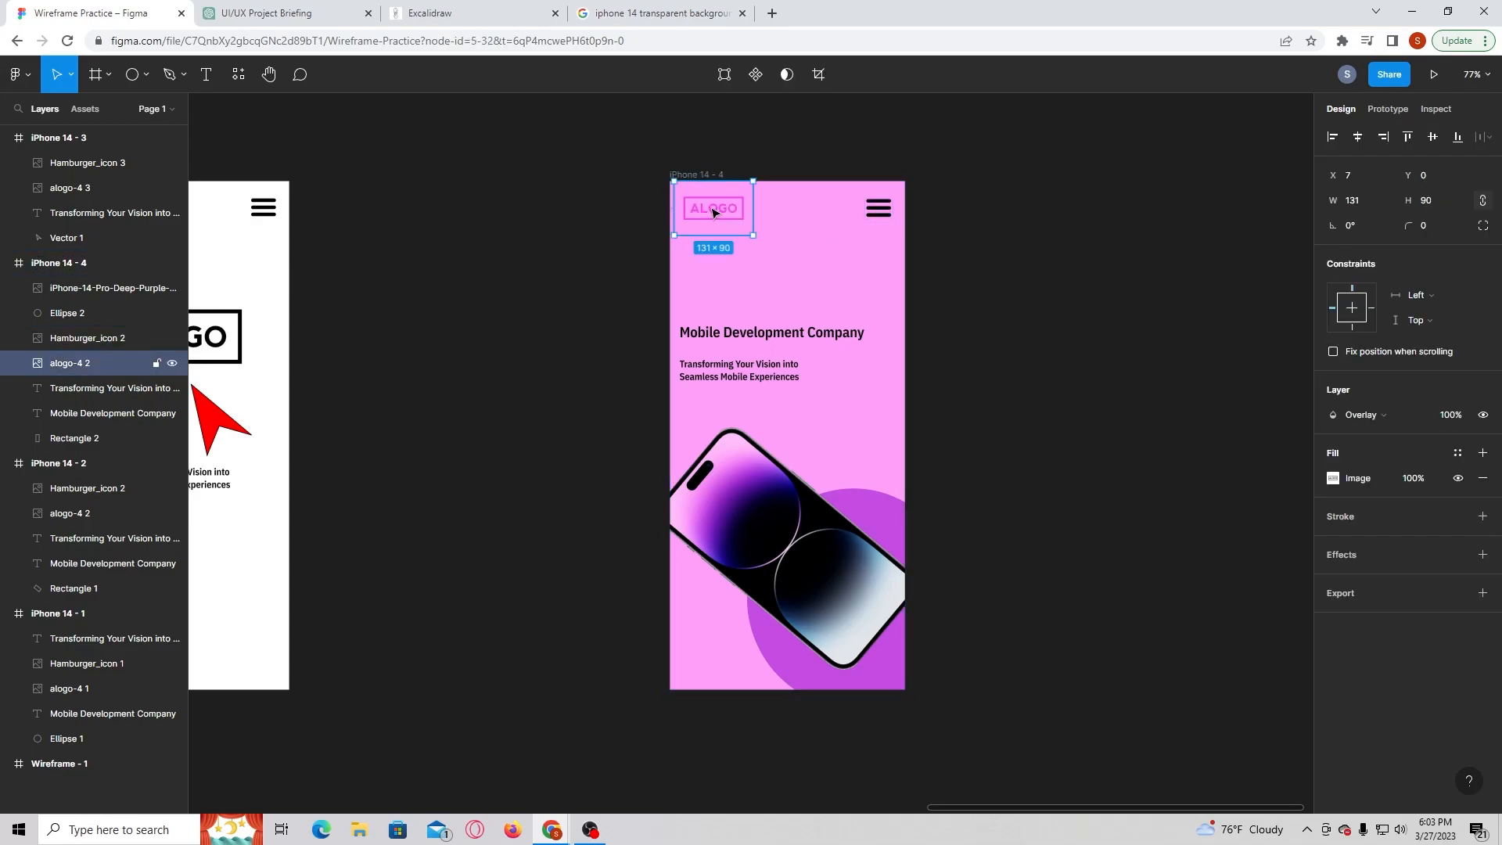
left_click(1347, 416)
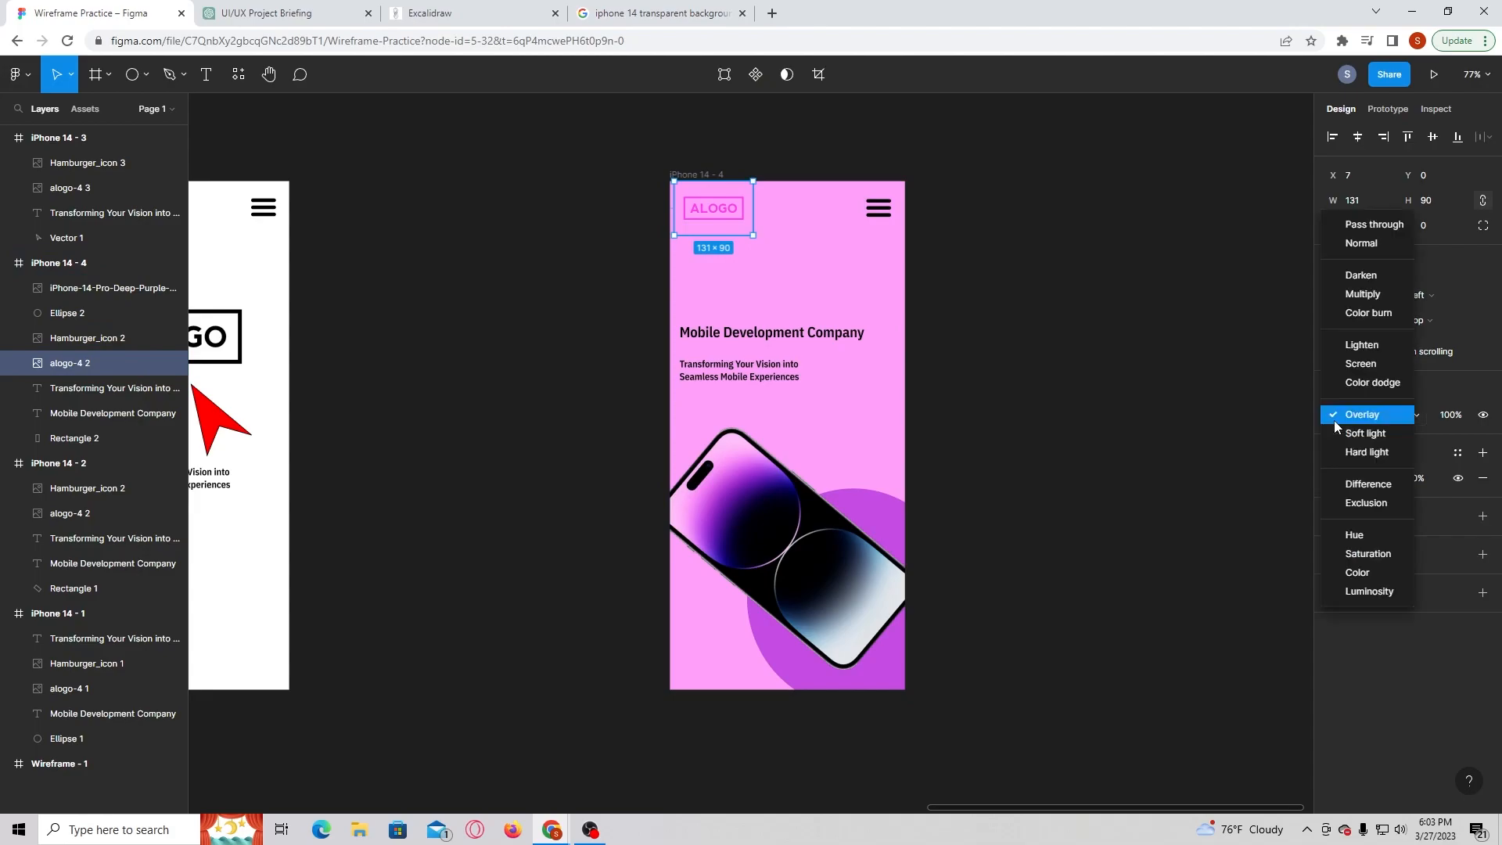
left_click(1375, 224)
left_click(1167, 373)
- Inspect the image fill settings of the hamburger icon in the fourth frame
left_click(893, 221)
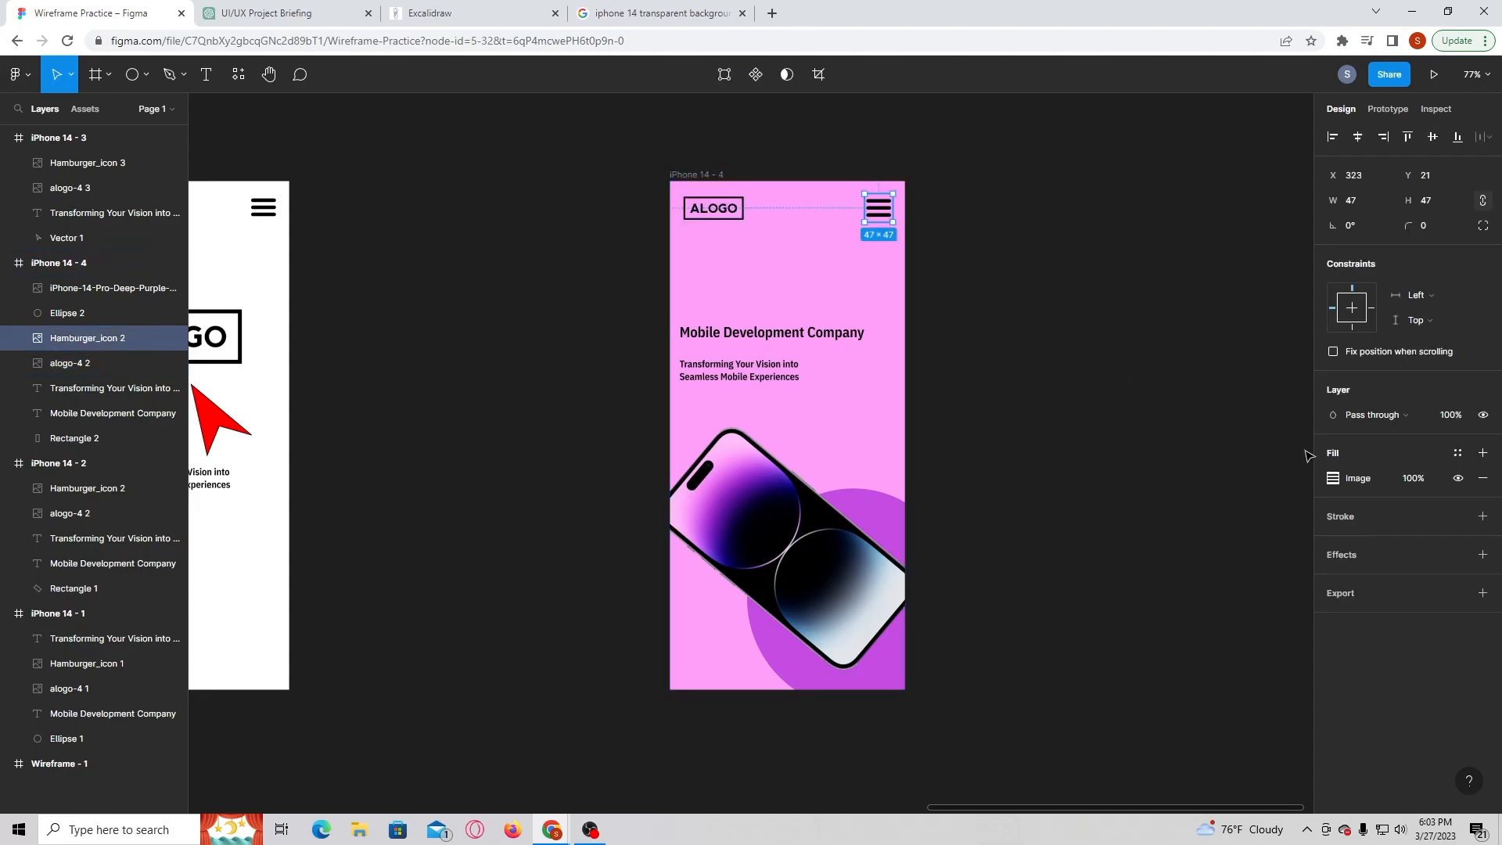
left_click(1332, 478)
left_click(1333, 478)
left_click(1333, 479)
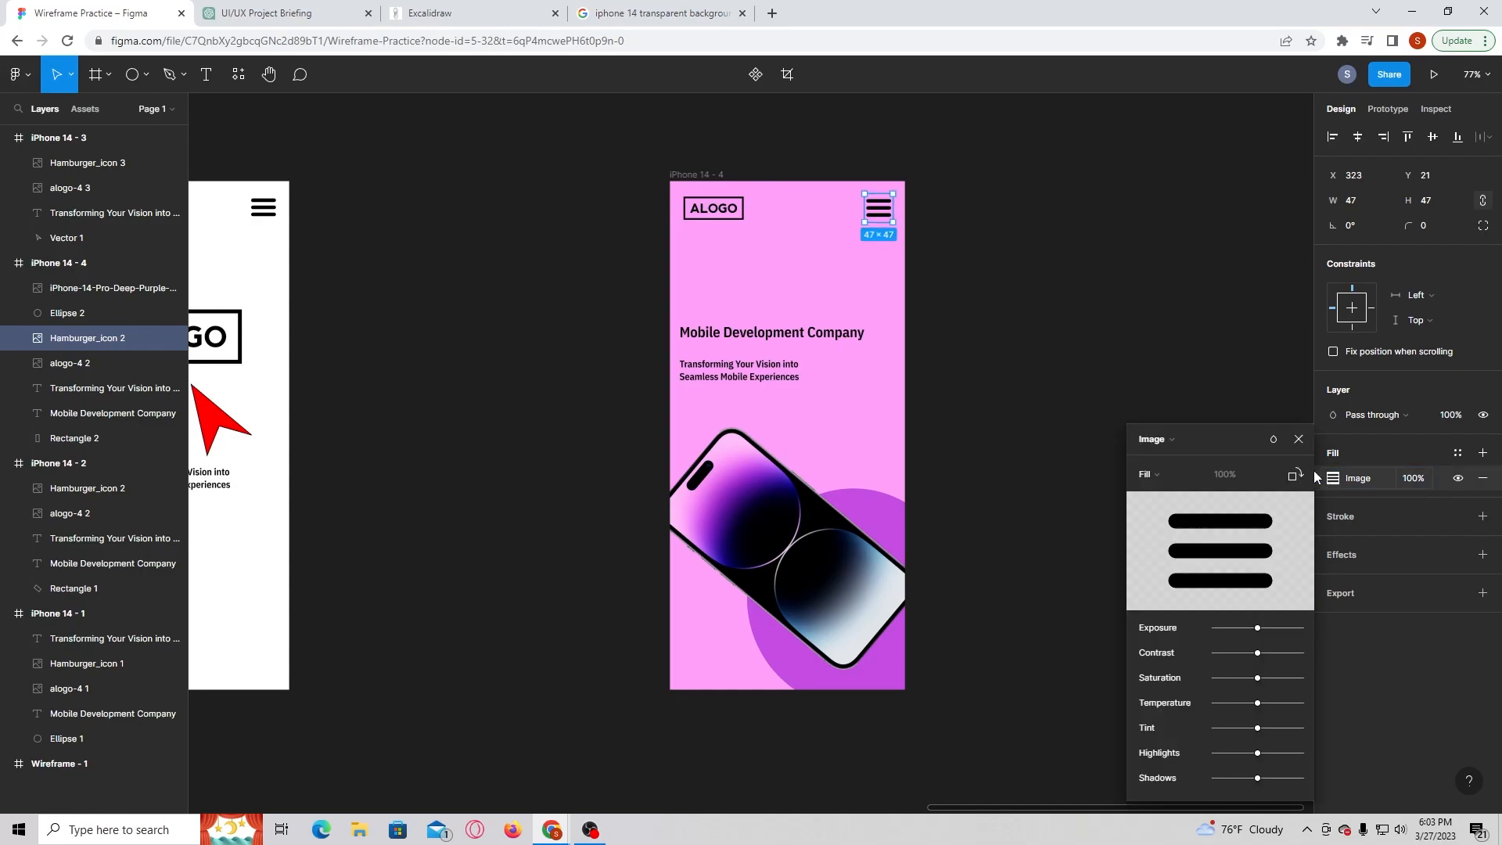
left_click(1050, 381)
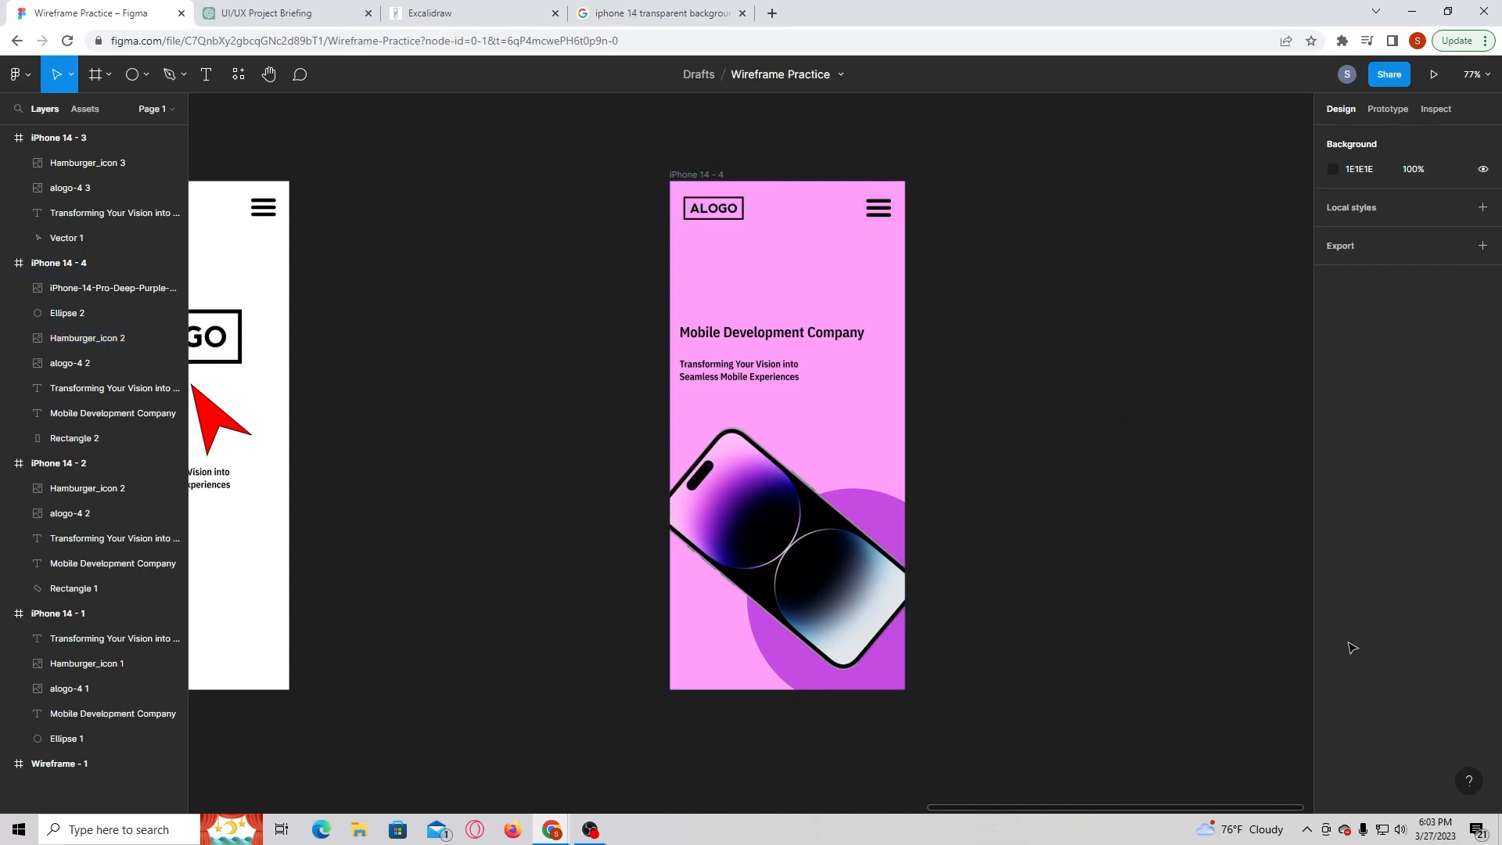
- Examine the heading and tagline text and the overall layout of the fourth frame
left_click(747, 380)
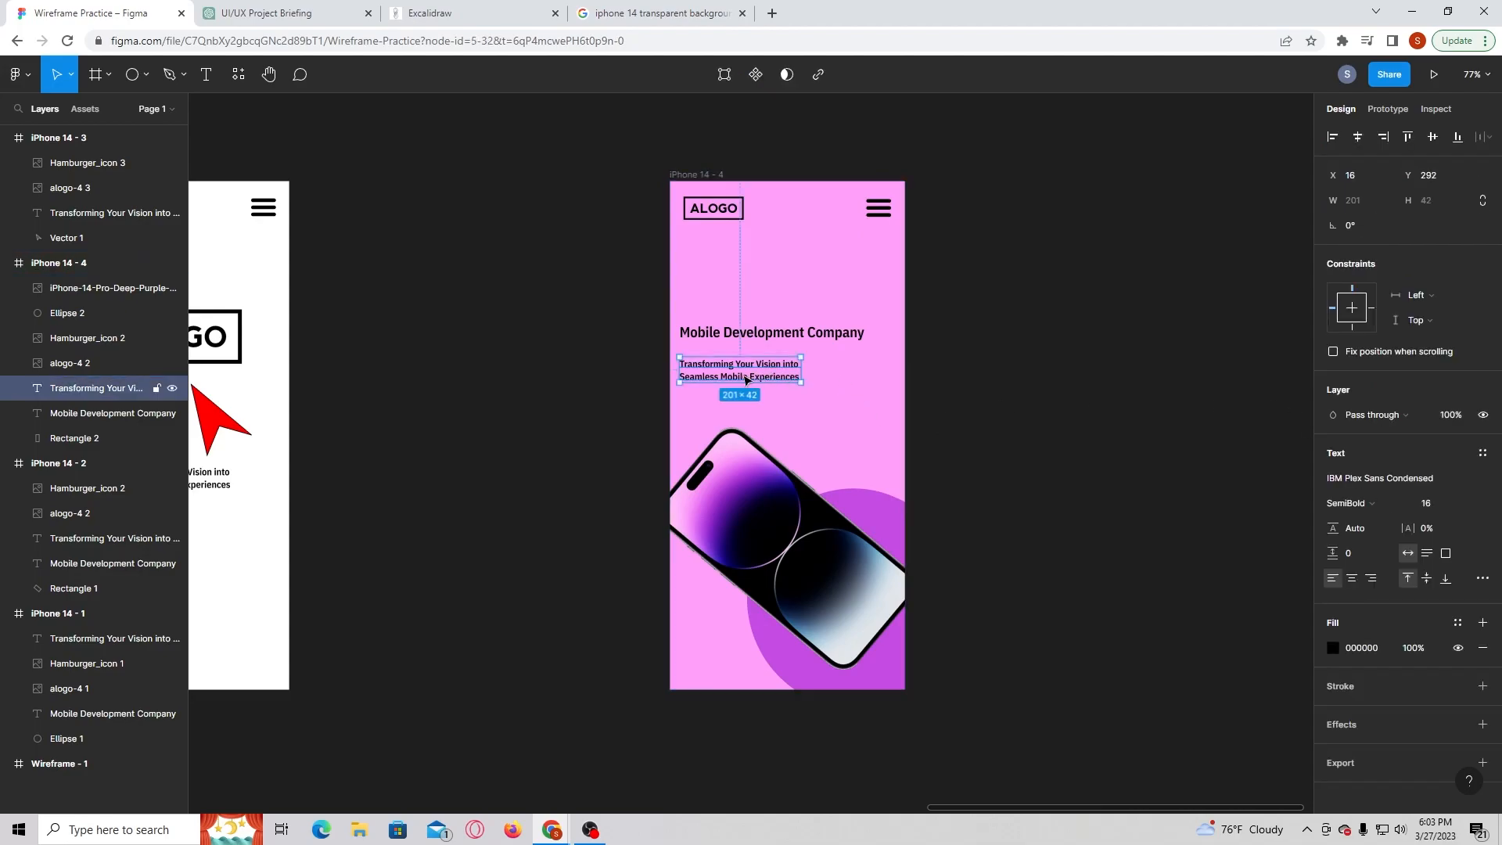
left_click(752, 337)
left_click_drag(749, 339, 751, 341)
left_click(998, 361)
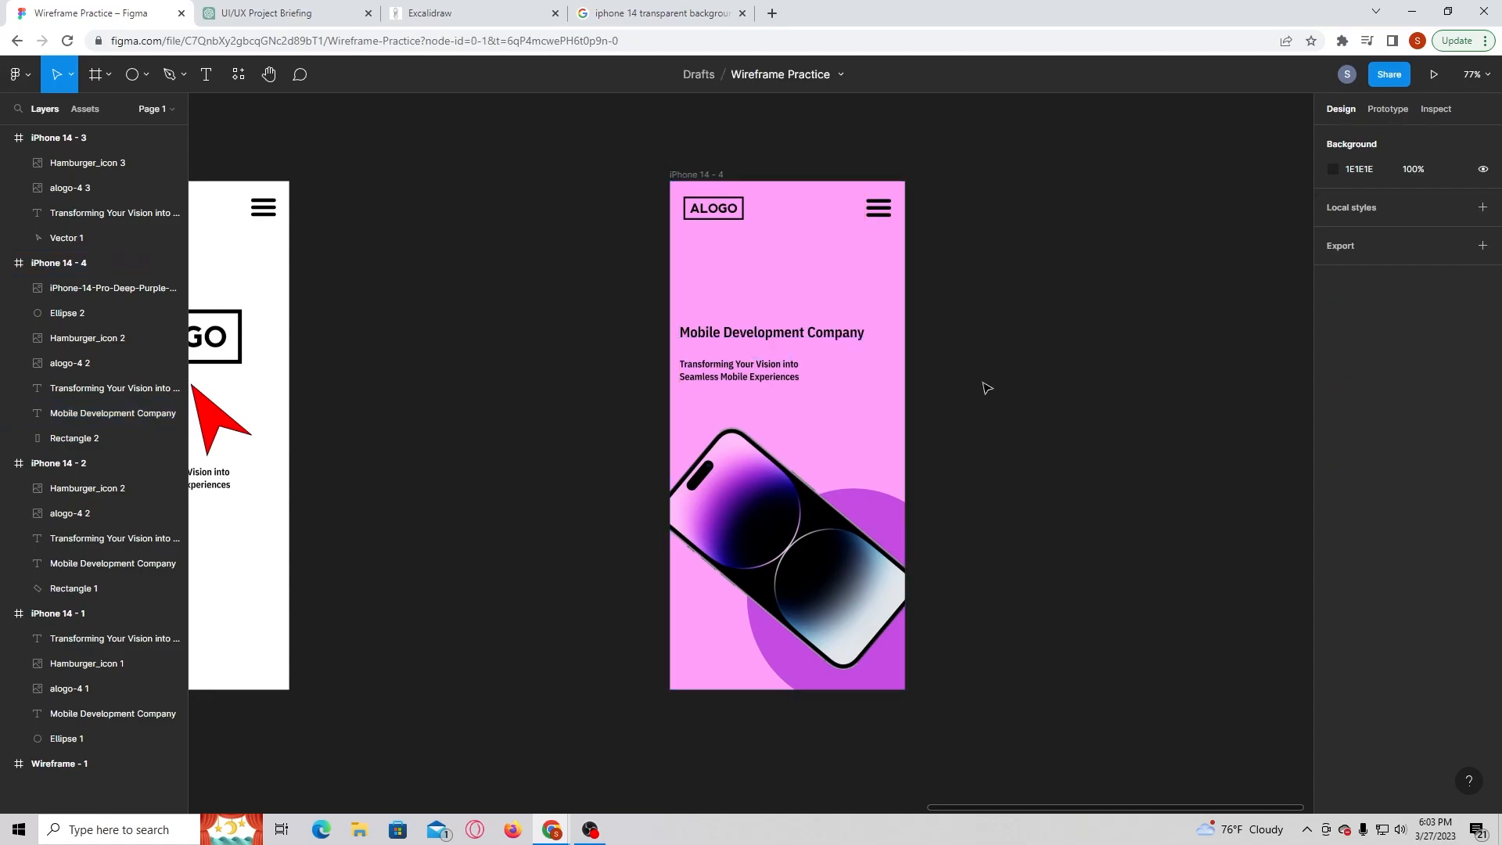
left_click(732, 375)
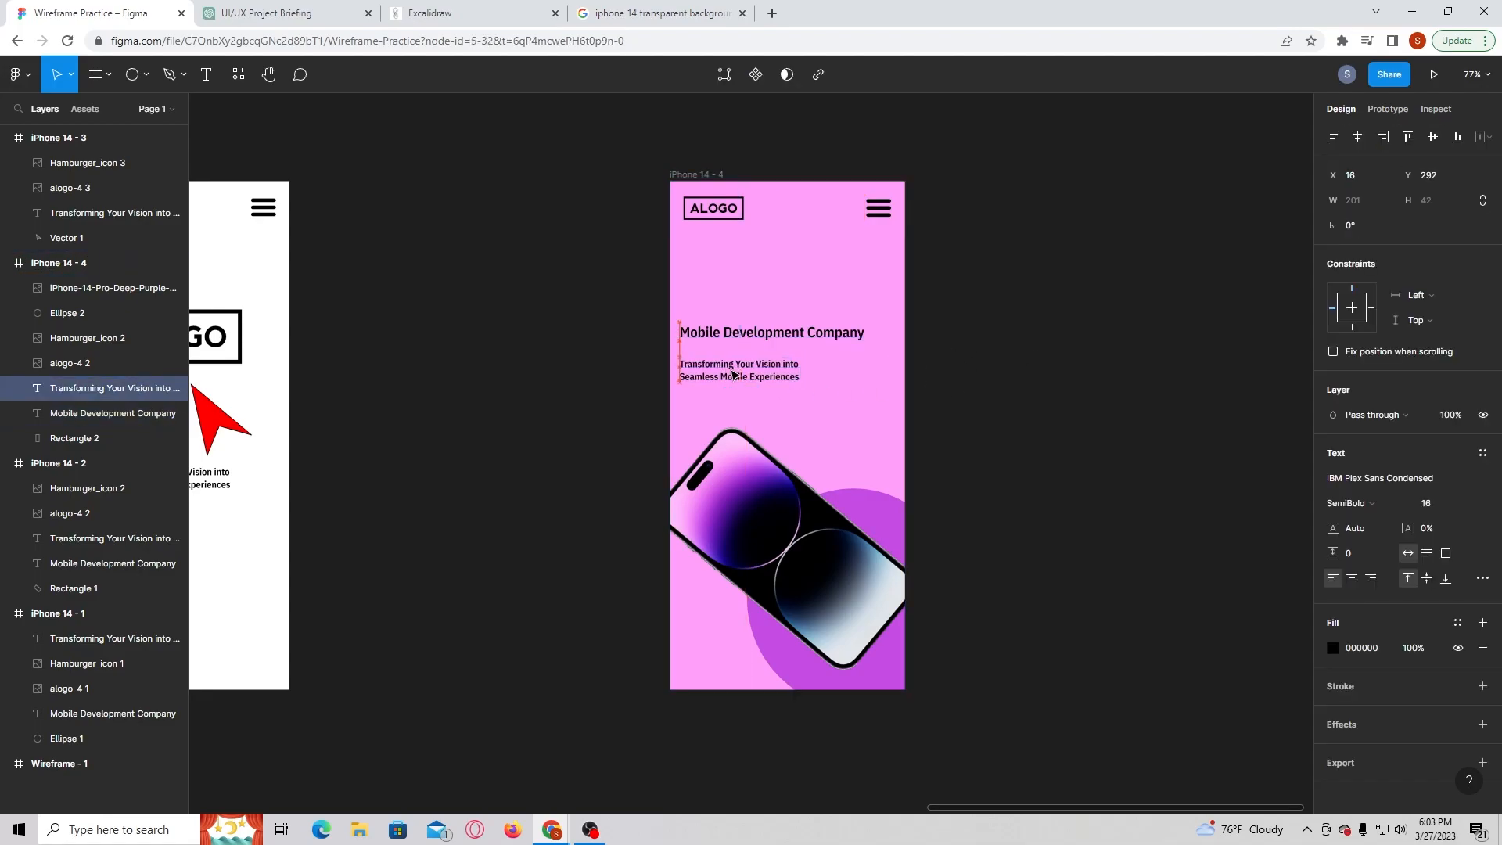
left_click(1023, 358)
scroll(821, 407, "up", 3)
scroll(782, 399, "up", 1)
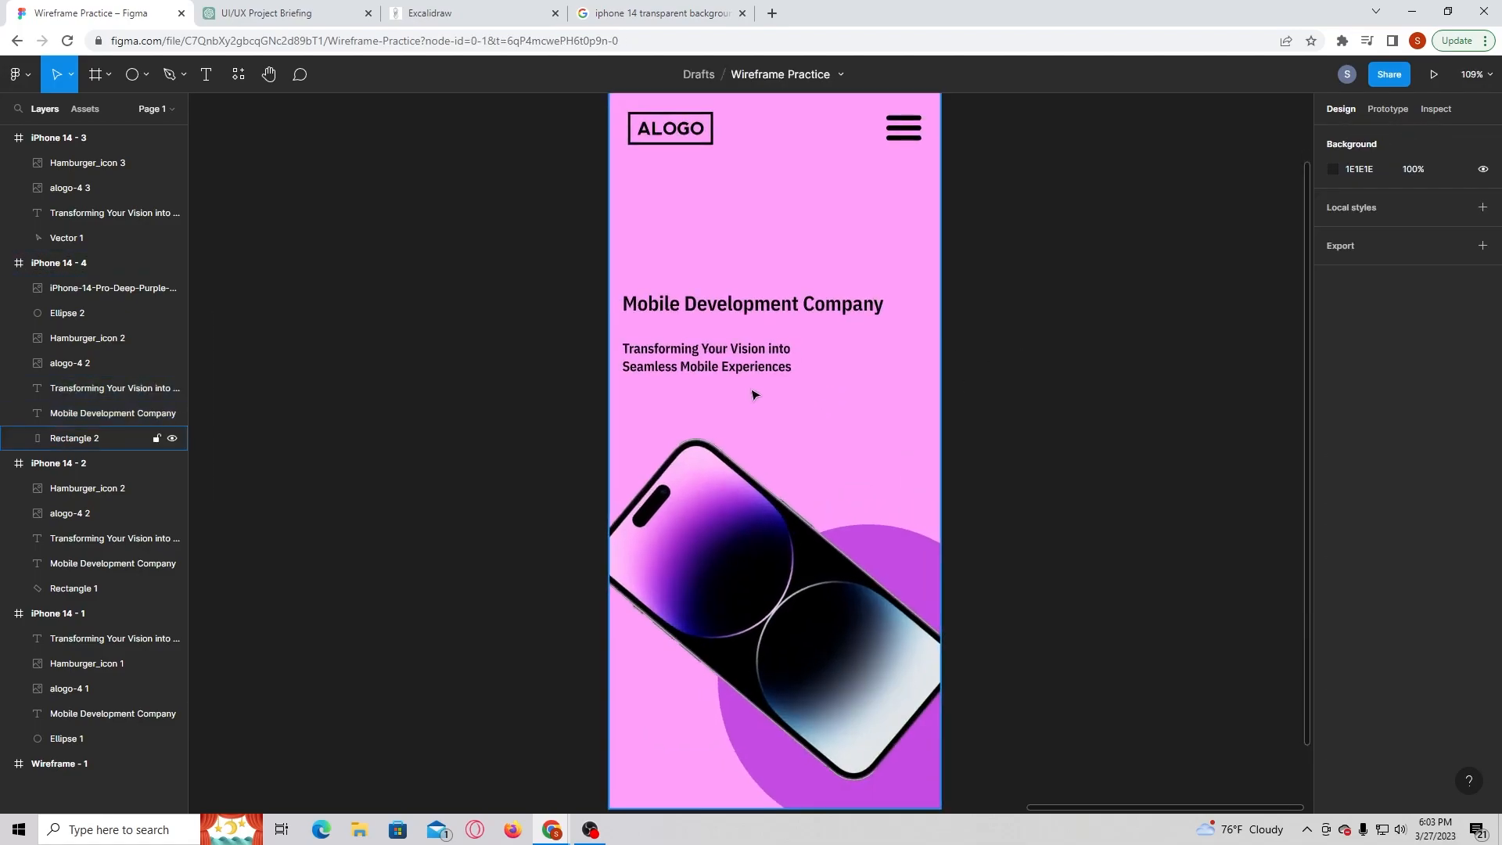
scroll(771, 394, "down", 2)
scroll(770, 395, "up", 2)
scroll(771, 395, "up", 1)
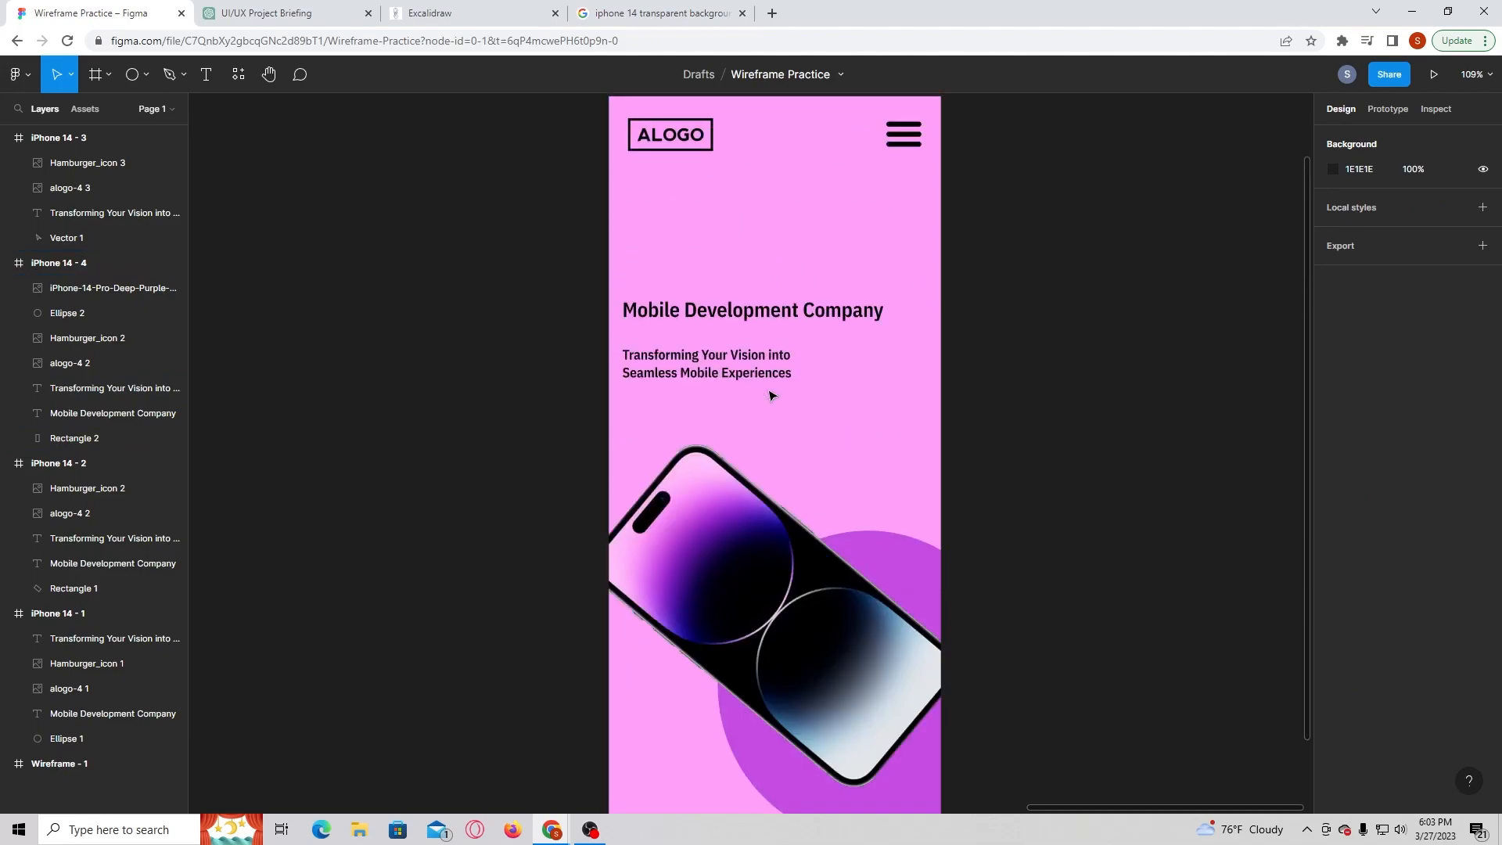
scroll(777, 393, "down", 3)
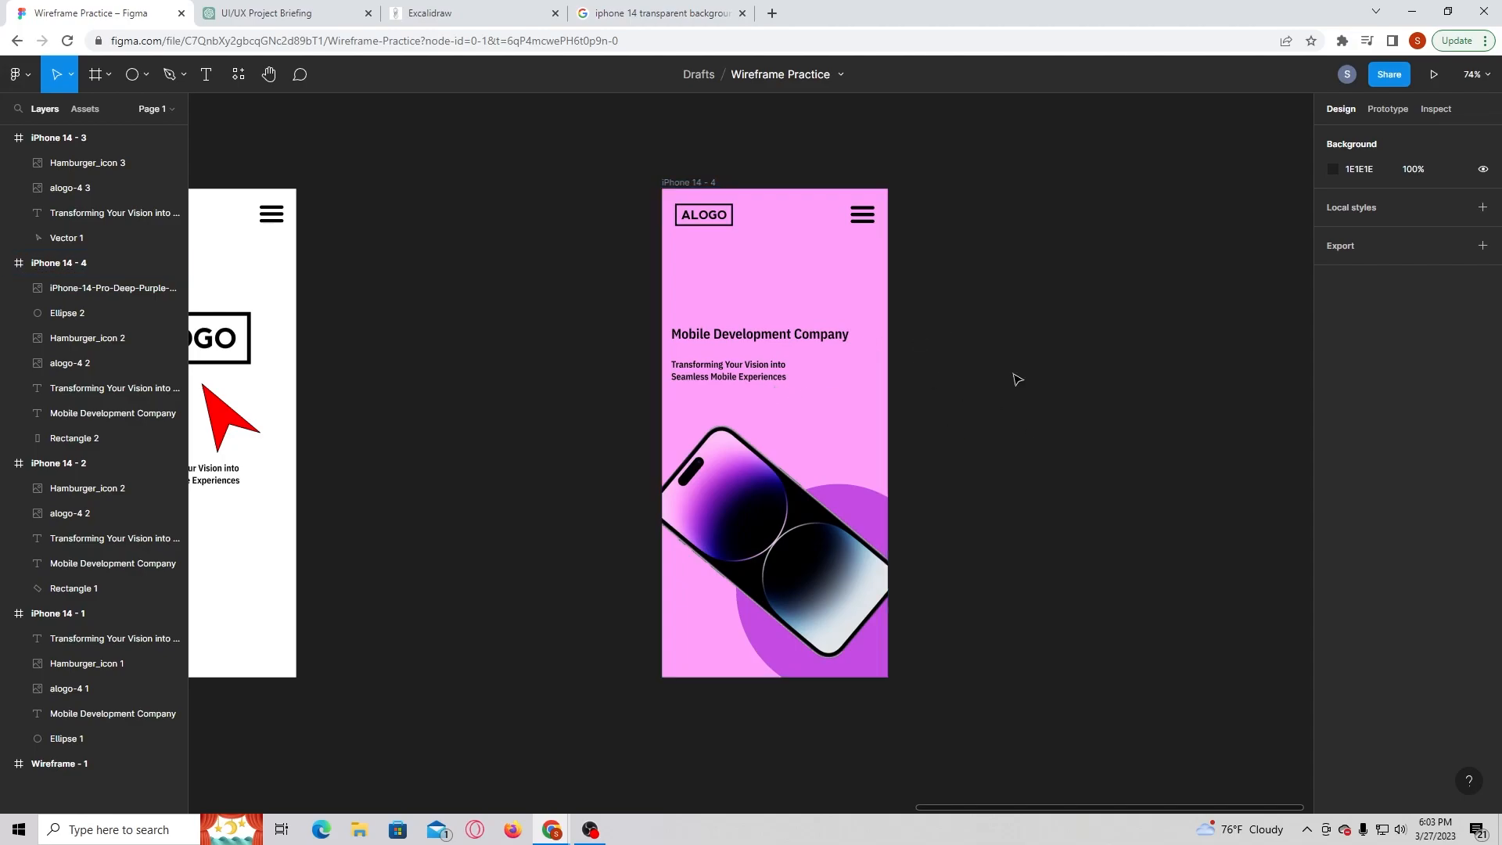
- Lighten the fill of the circle behind the iPhone image to DC61F9
left_click(858, 517)
left_click(1333, 478)
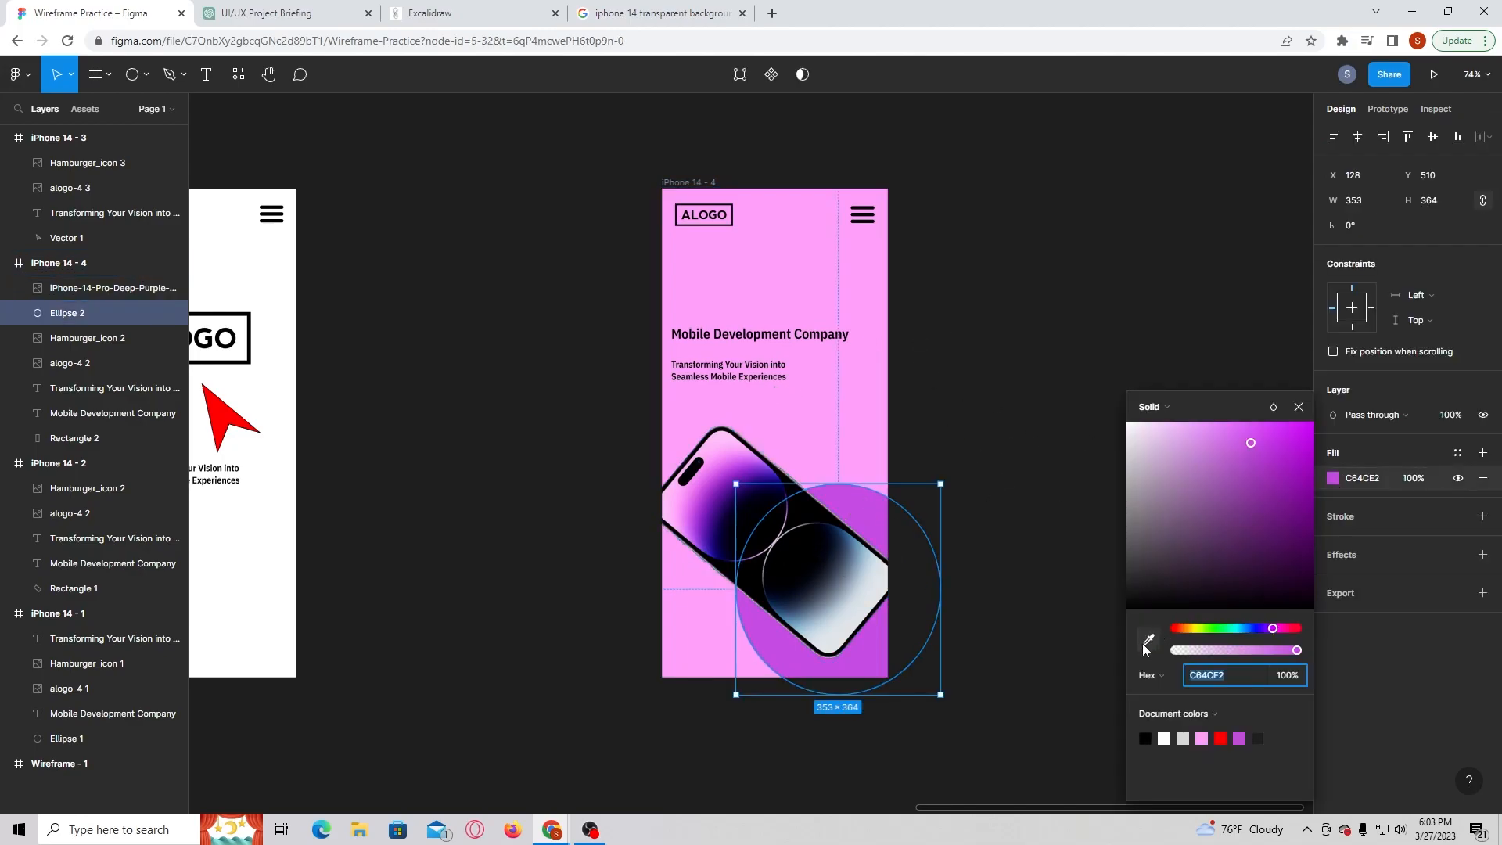
left_click_drag(1251, 442, 1240, 430)
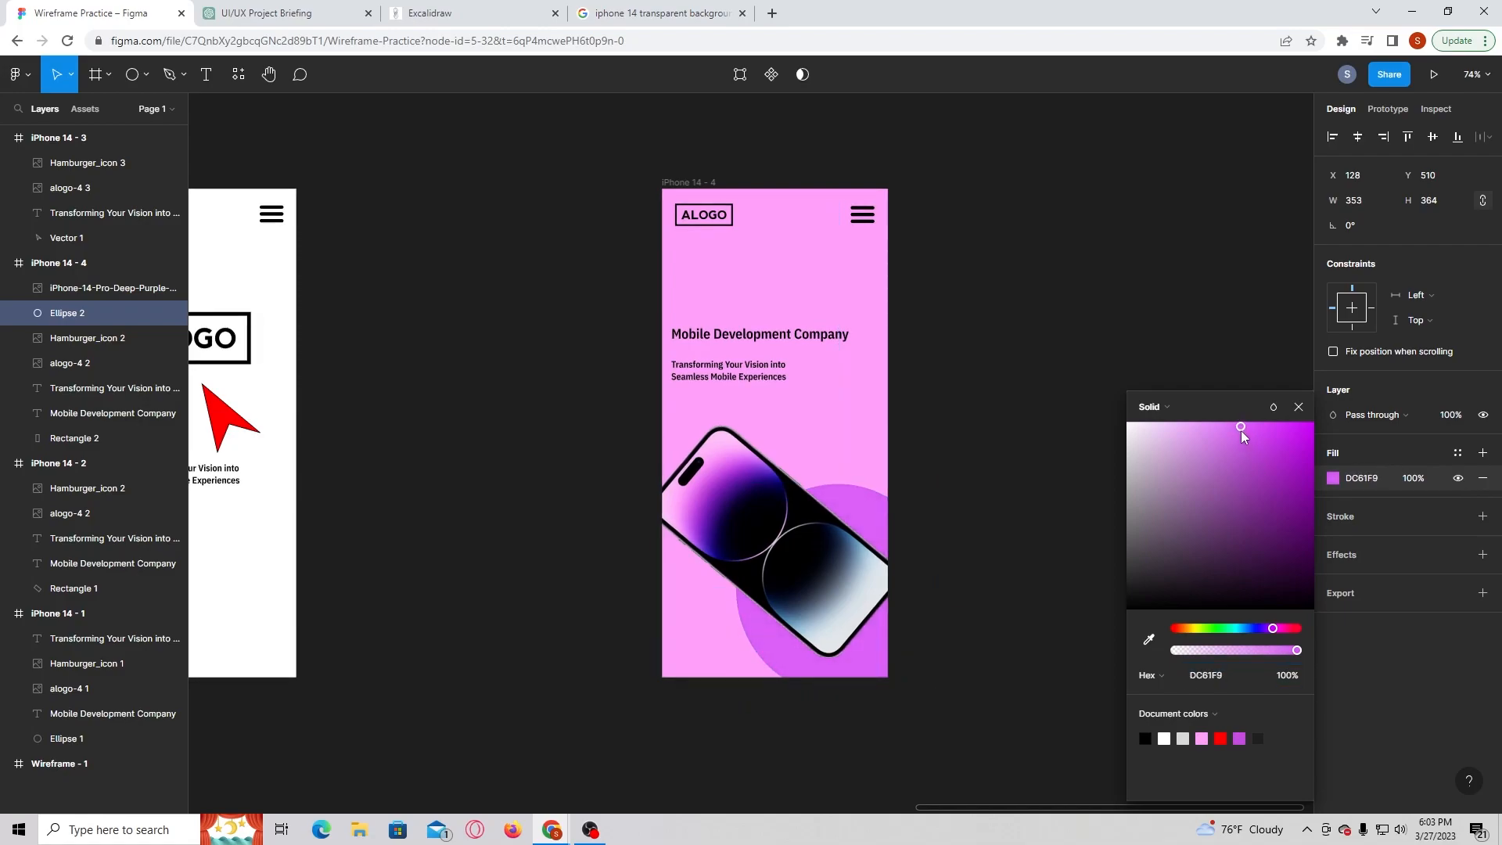
left_click(1137, 335)
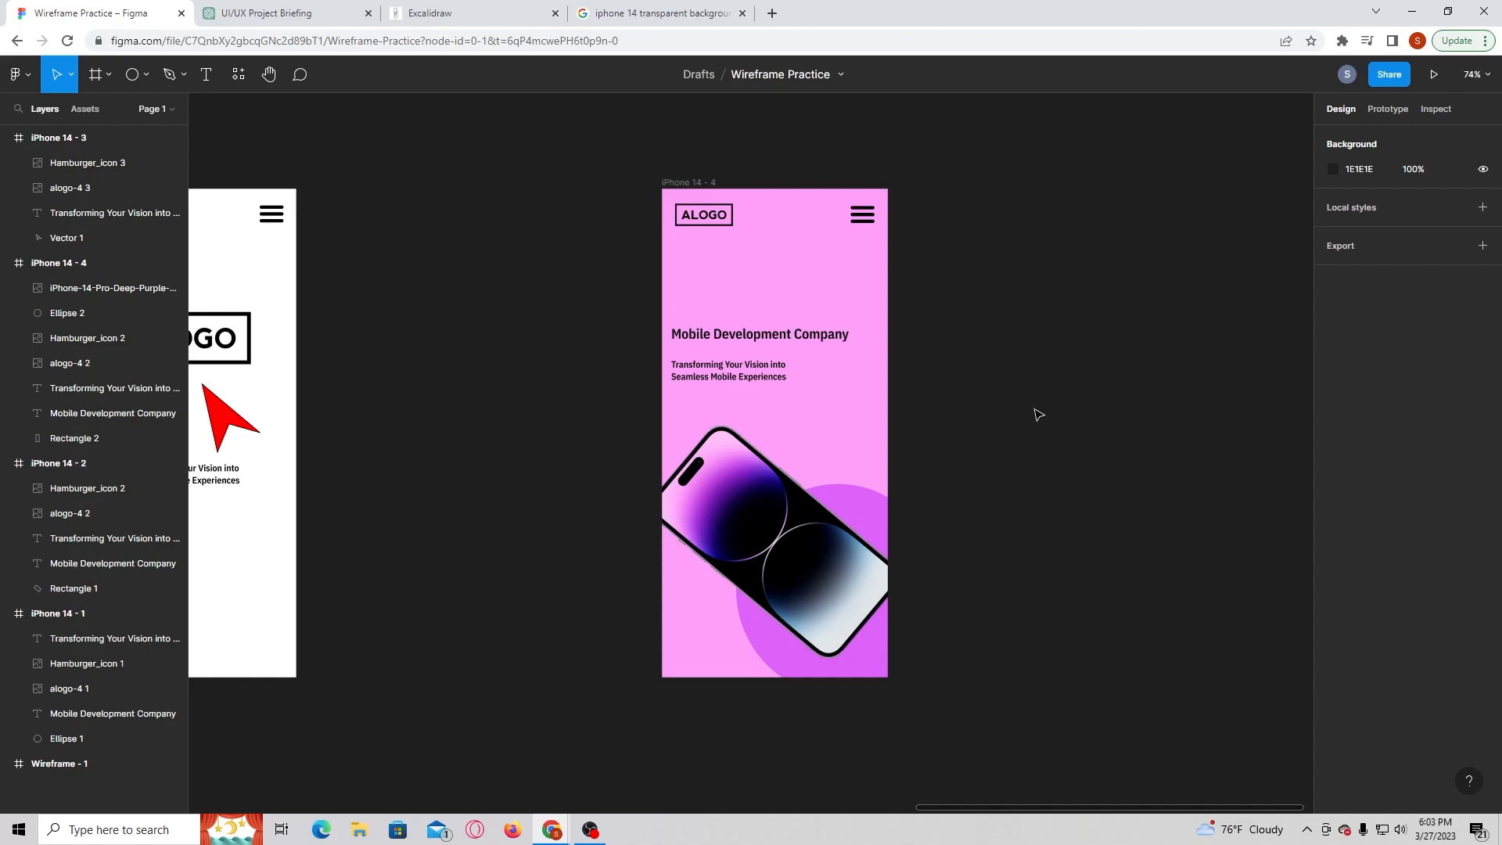
- Draw a triangle of about 182 × 188 with the Polygon tool over the iPhone image
left_click(147, 76)
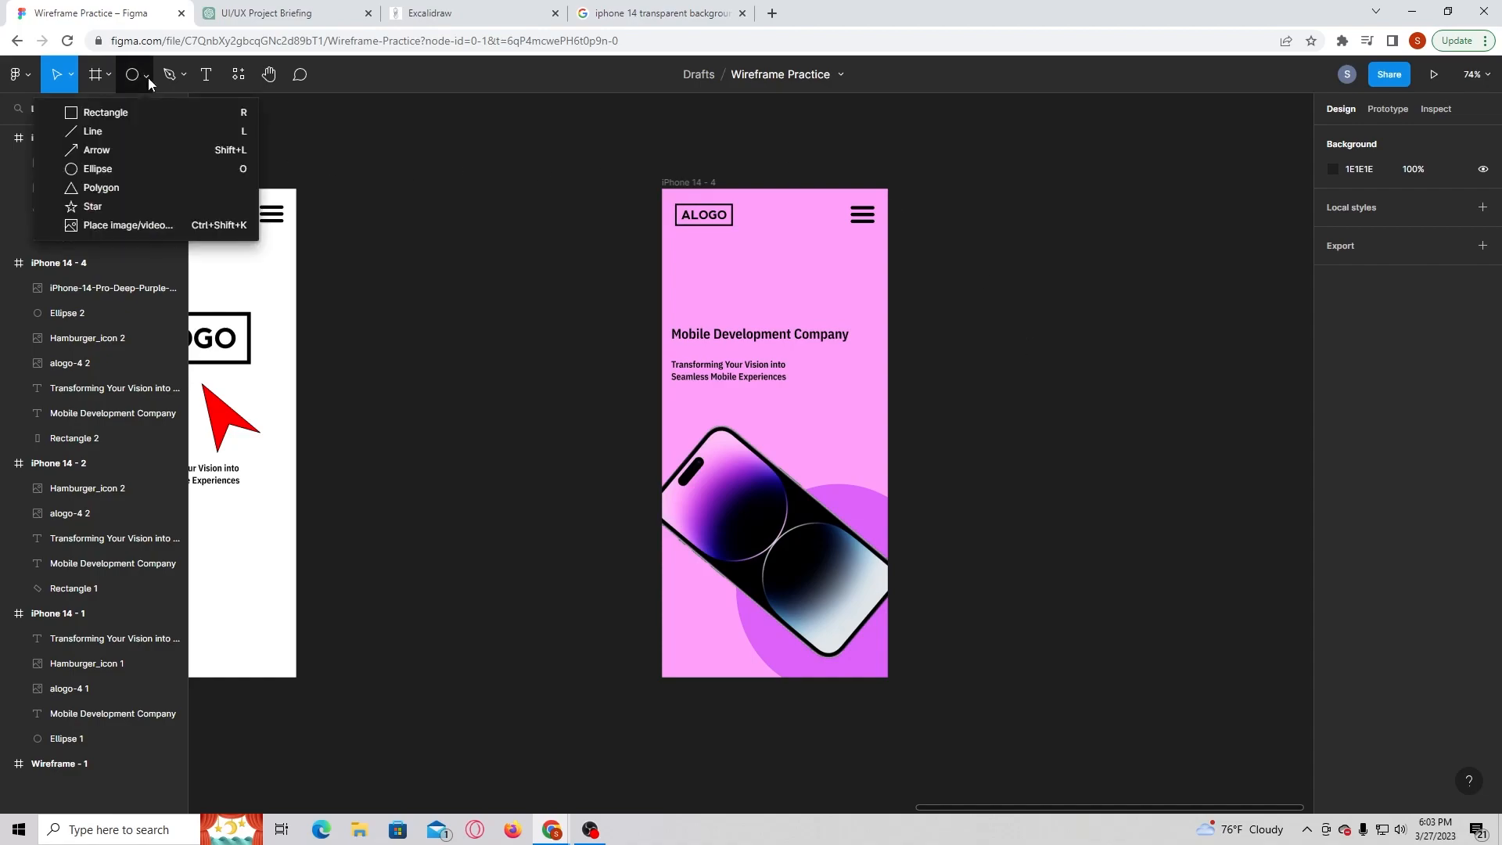
left_click(144, 188)
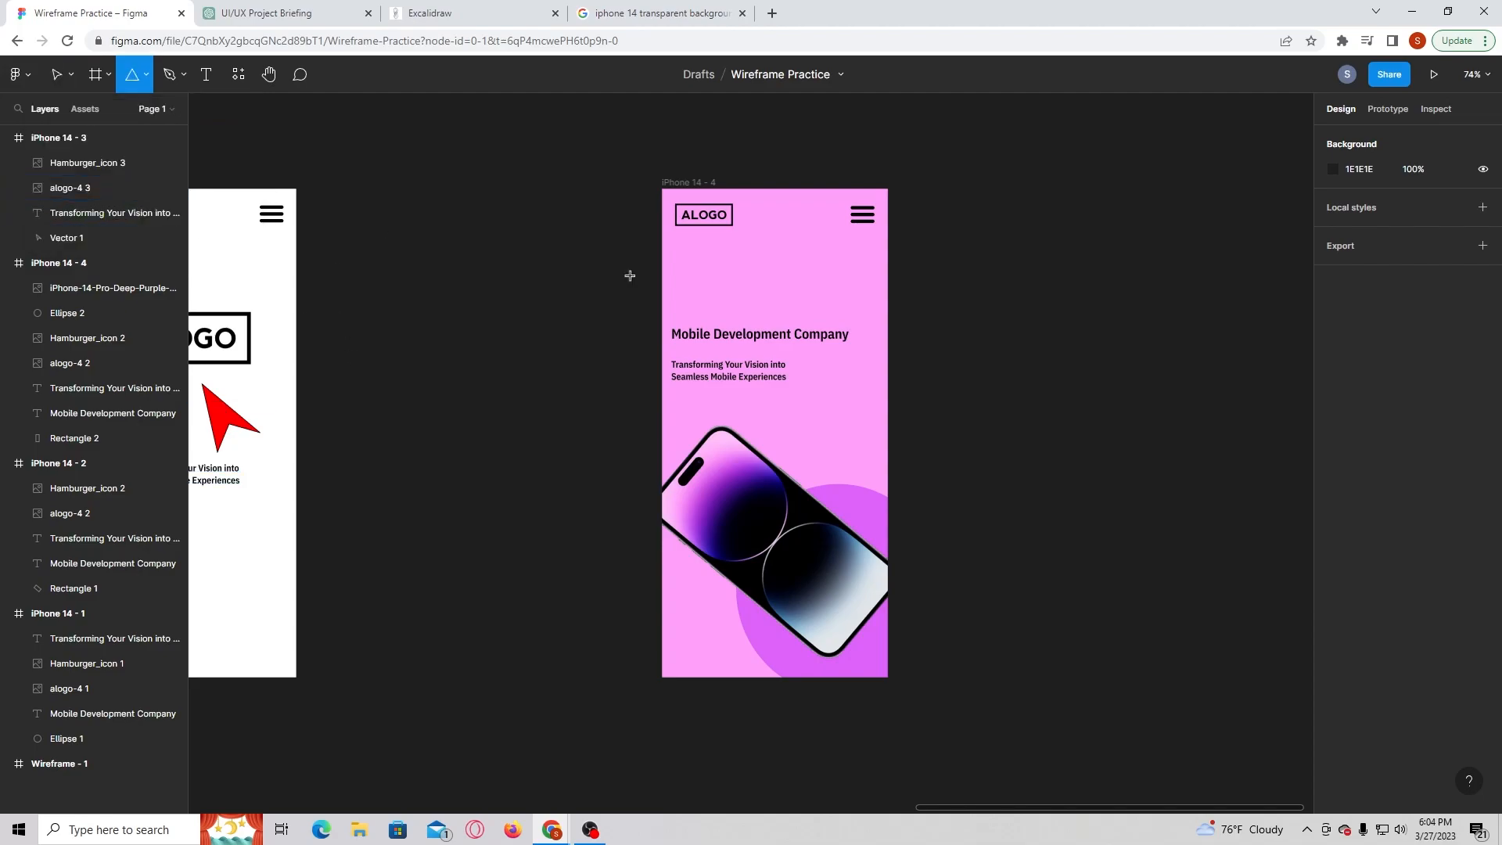
mouse_move(705, 481)
left_mouse_down()
mouse_move(805, 537)
mouse_move(811, 594)
left_mouse_up()
- Rotate the triangle to 50° and move it to the phone's upper edge, at about X 100, Y 547
left_click(1375, 232)
type("50")
key("Return")
left_click_drag(769, 538, 810, 512)
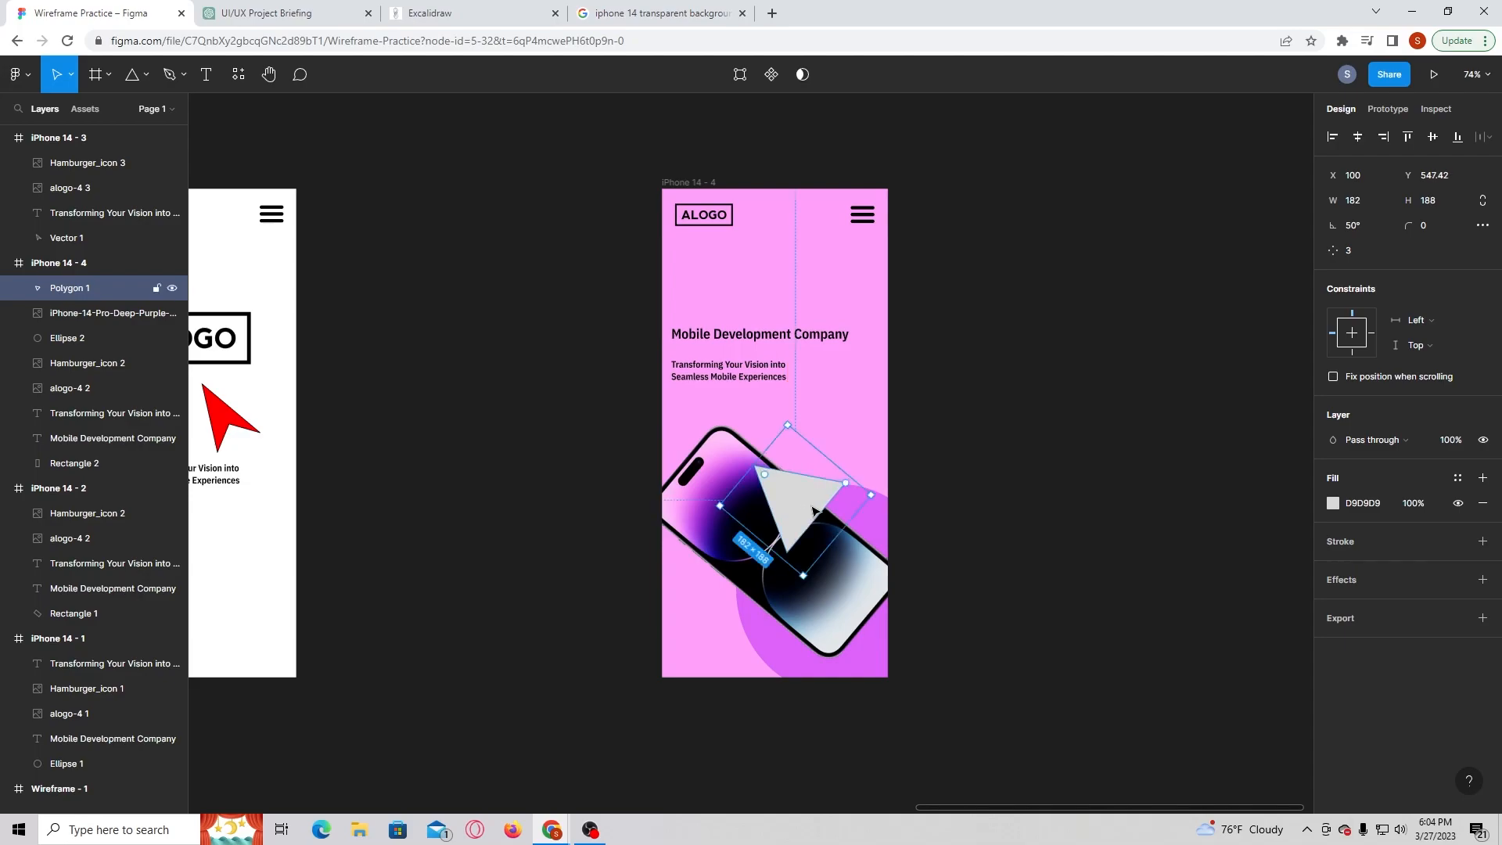
- Fill the triangle with the circle's purple, DD62FA, and move it behind the iPhone image
left_click(1333, 503)
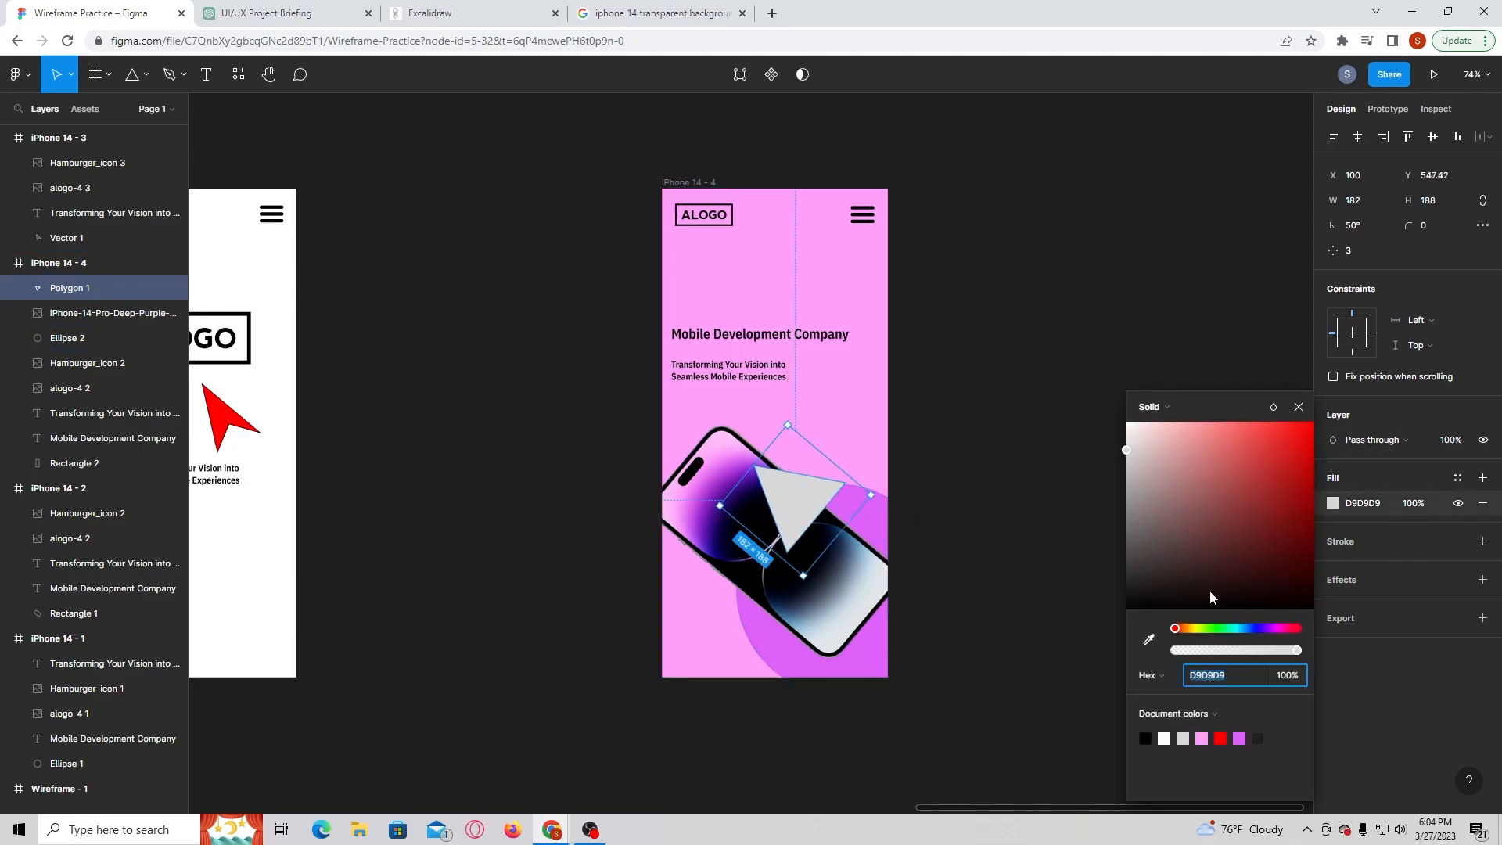
left_click(1149, 639)
left_click(880, 523)
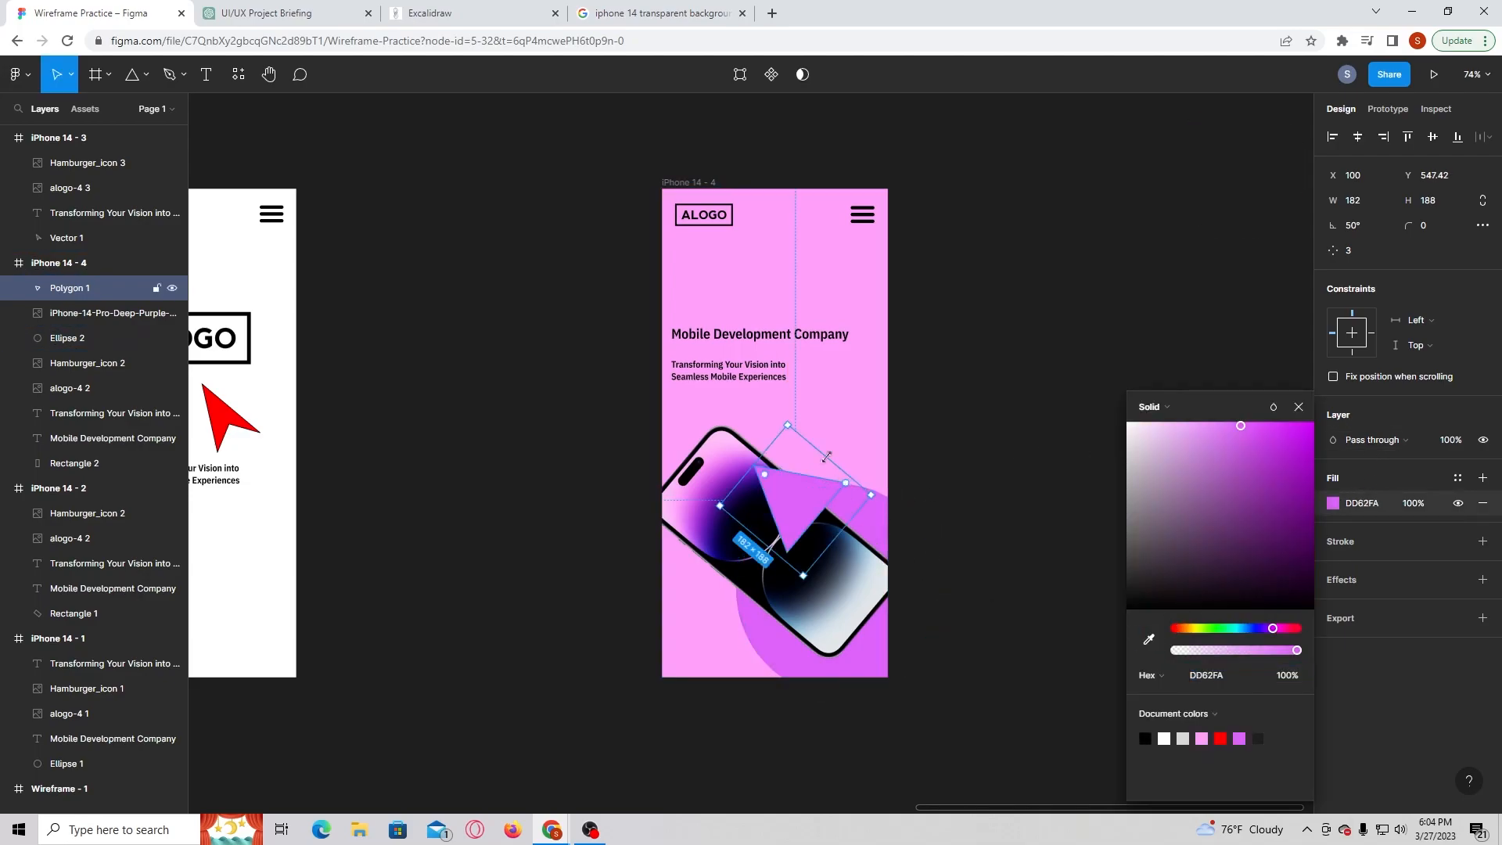
left_click(1028, 393)
left_click_drag(123, 313, 125, 286)
left_click(1043, 415)
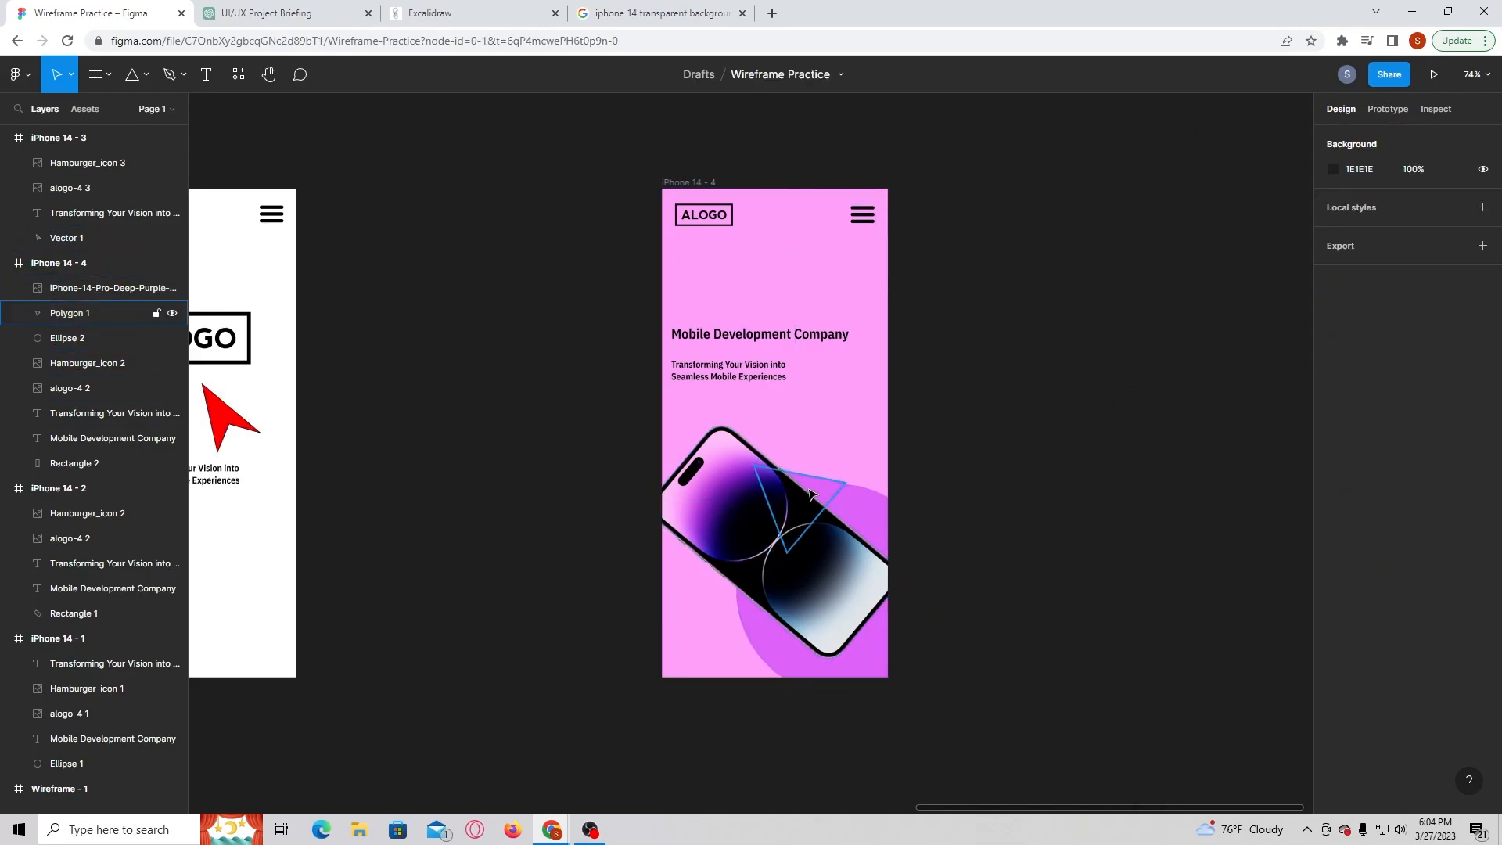
- Delete the triangle from the fourth frame
left_click(92, 316)
key("Delete")
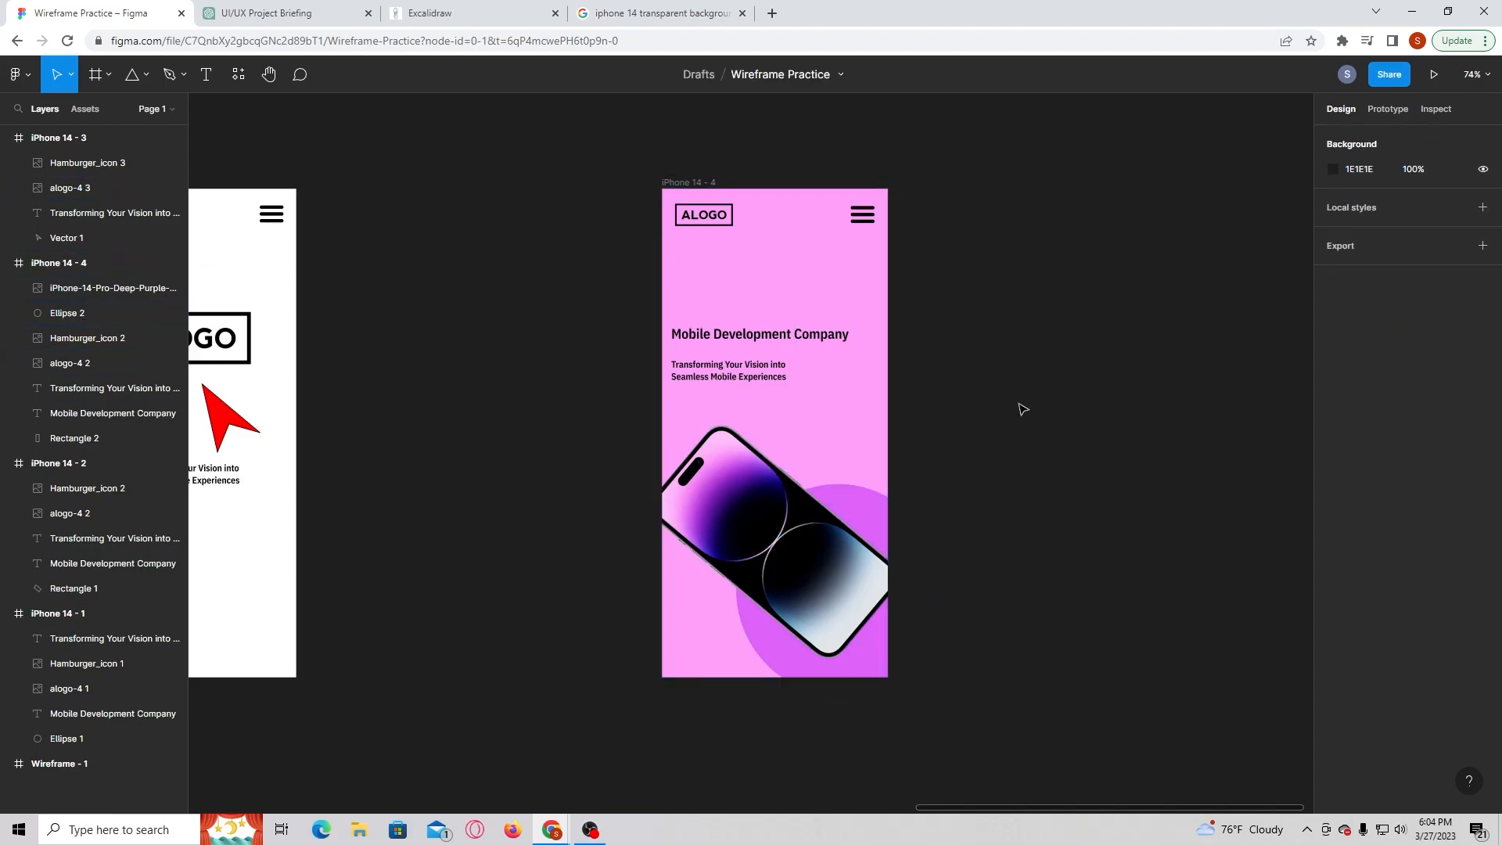
- Try layer blur, background blur and drop shadow effects on the pink background rectangle and remove the effect
left_click(714, 183)
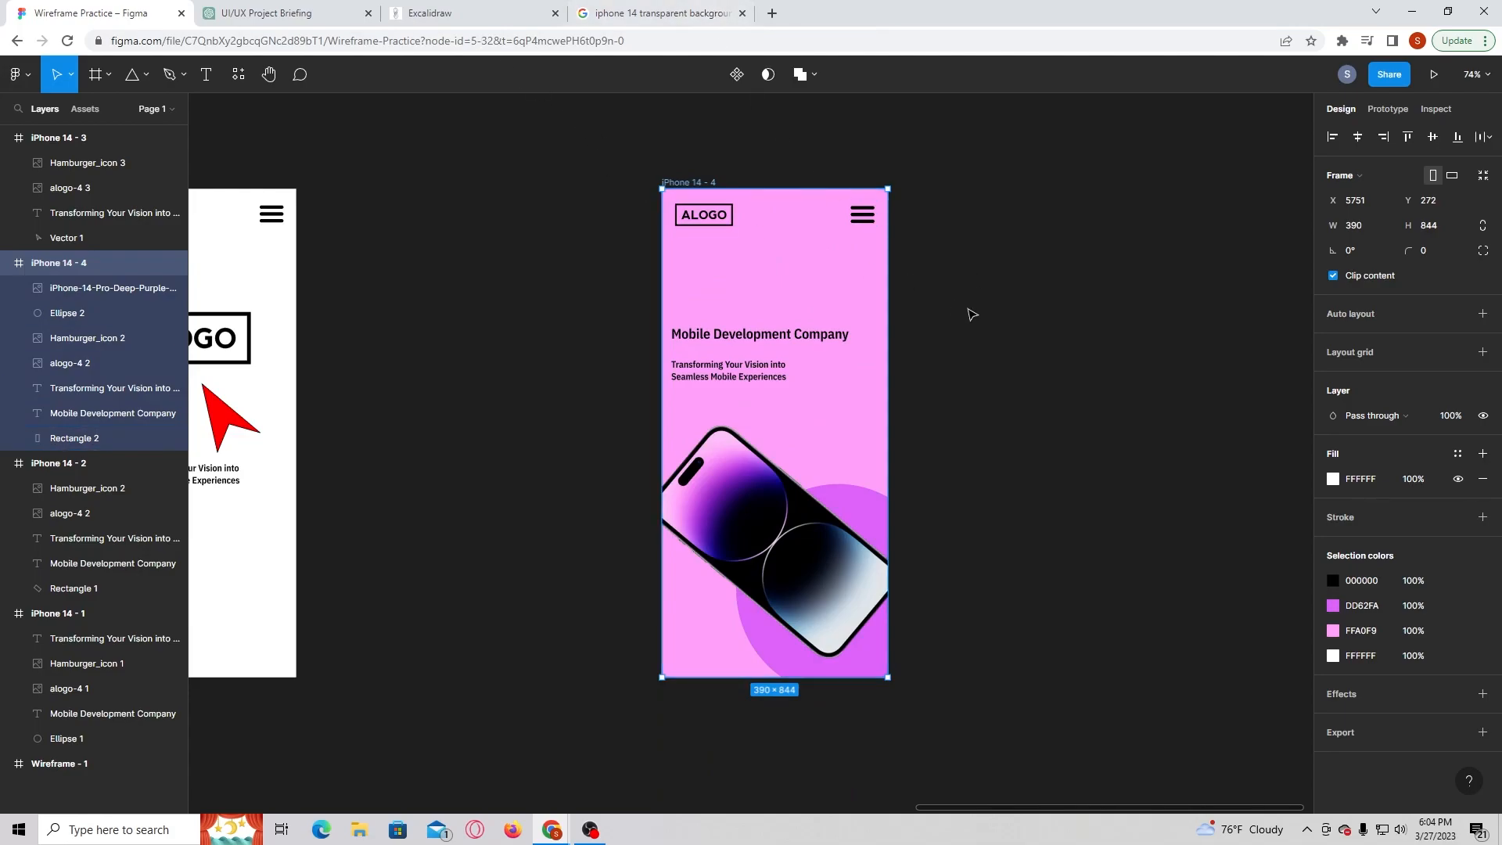
left_click(130, 440)
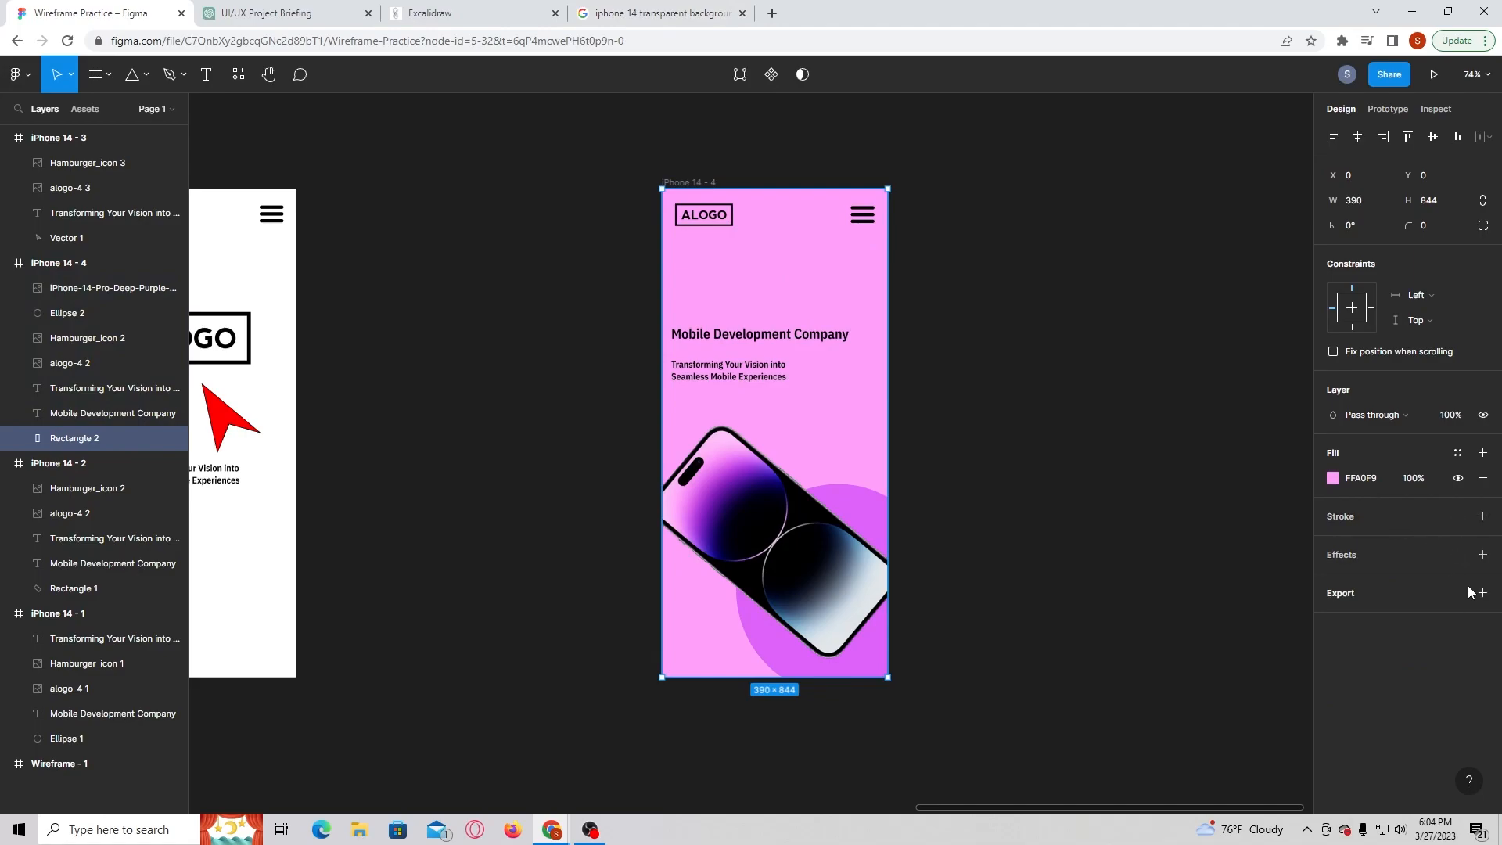
left_click(1483, 554)
left_click(1402, 582)
left_click(1400, 598)
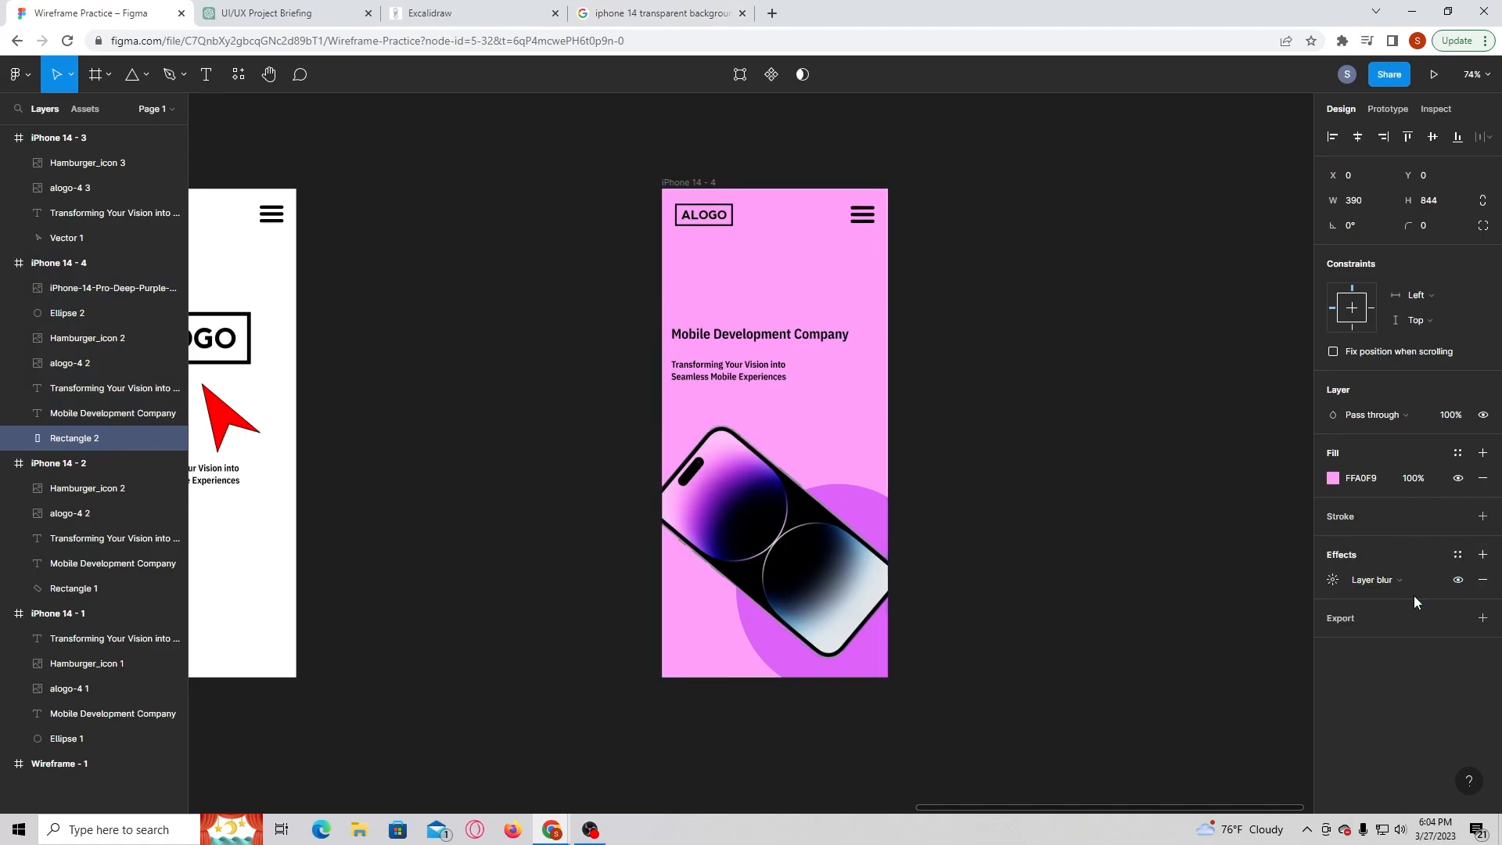
left_click(1408, 580)
left_click(1397, 601)
left_click(1386, 578)
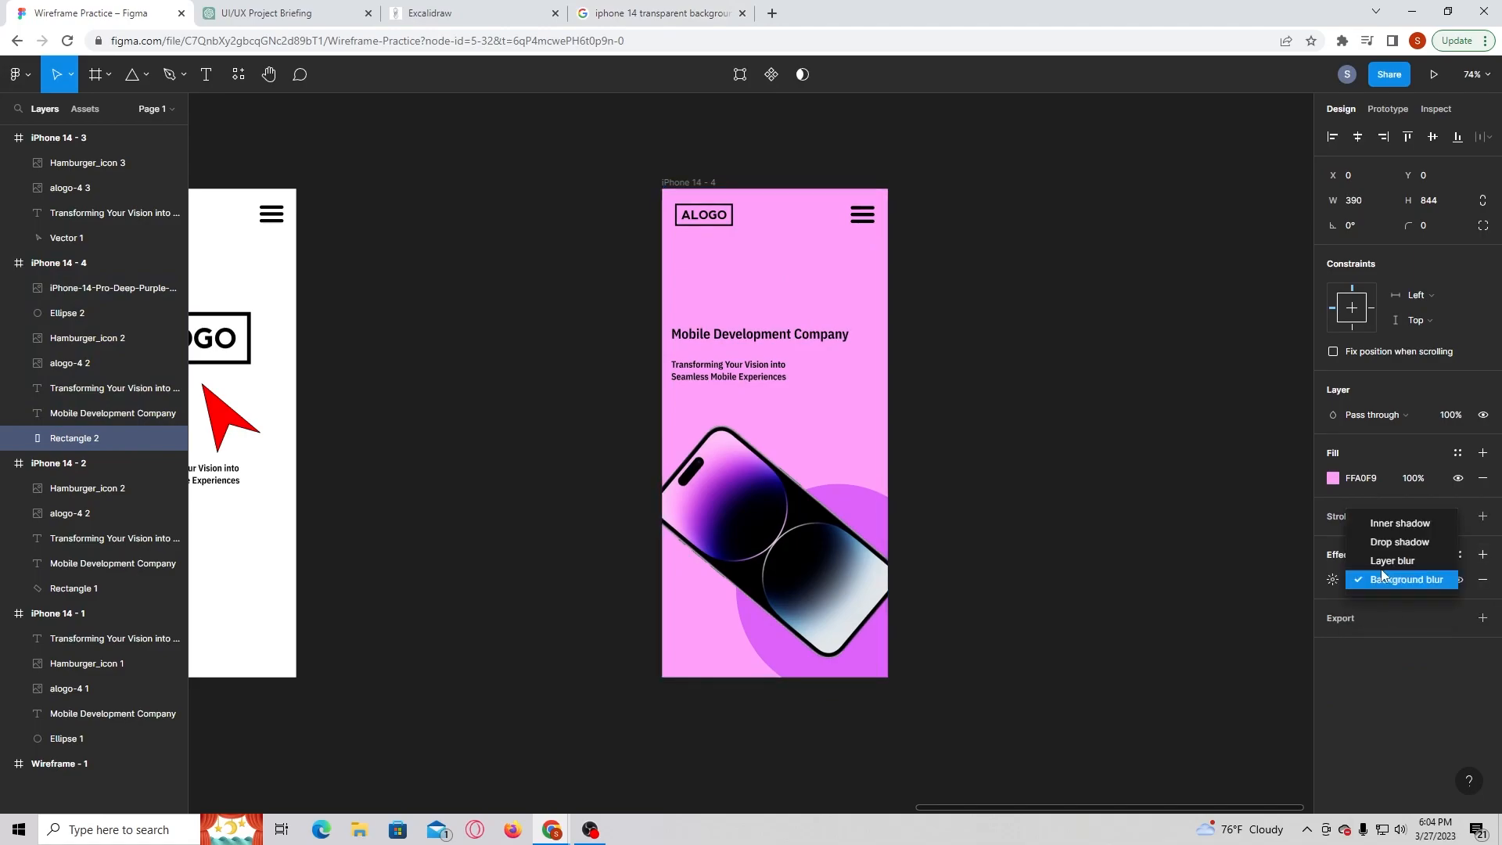
left_click(1392, 542)
left_click(1389, 583)
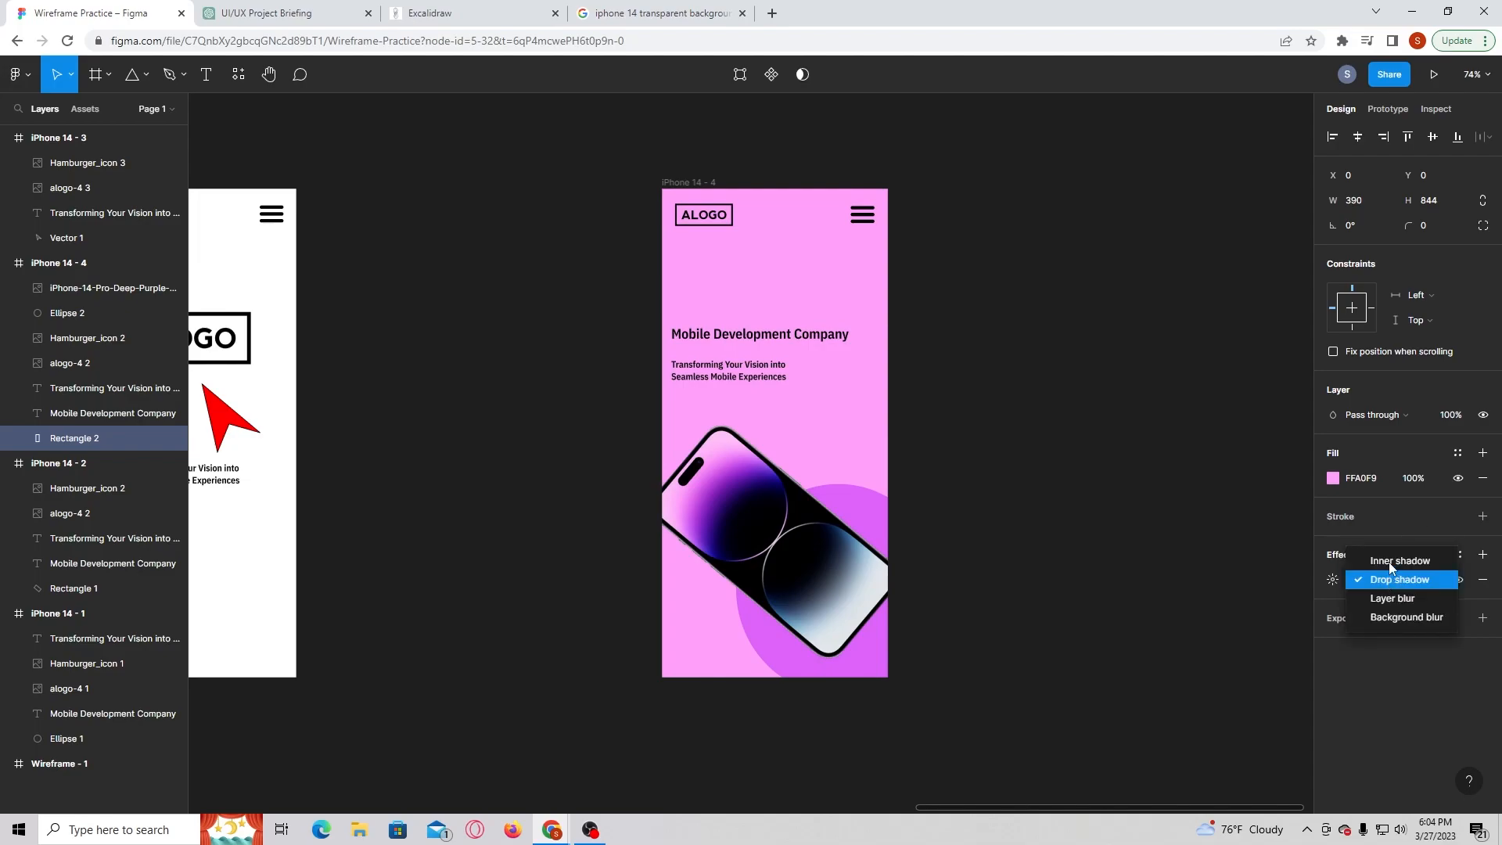
left_click(1393, 597)
left_click(1475, 579)
- Add a 1-wide inside stroke in 000000 to the pink background rectangle
left_click(1480, 516)
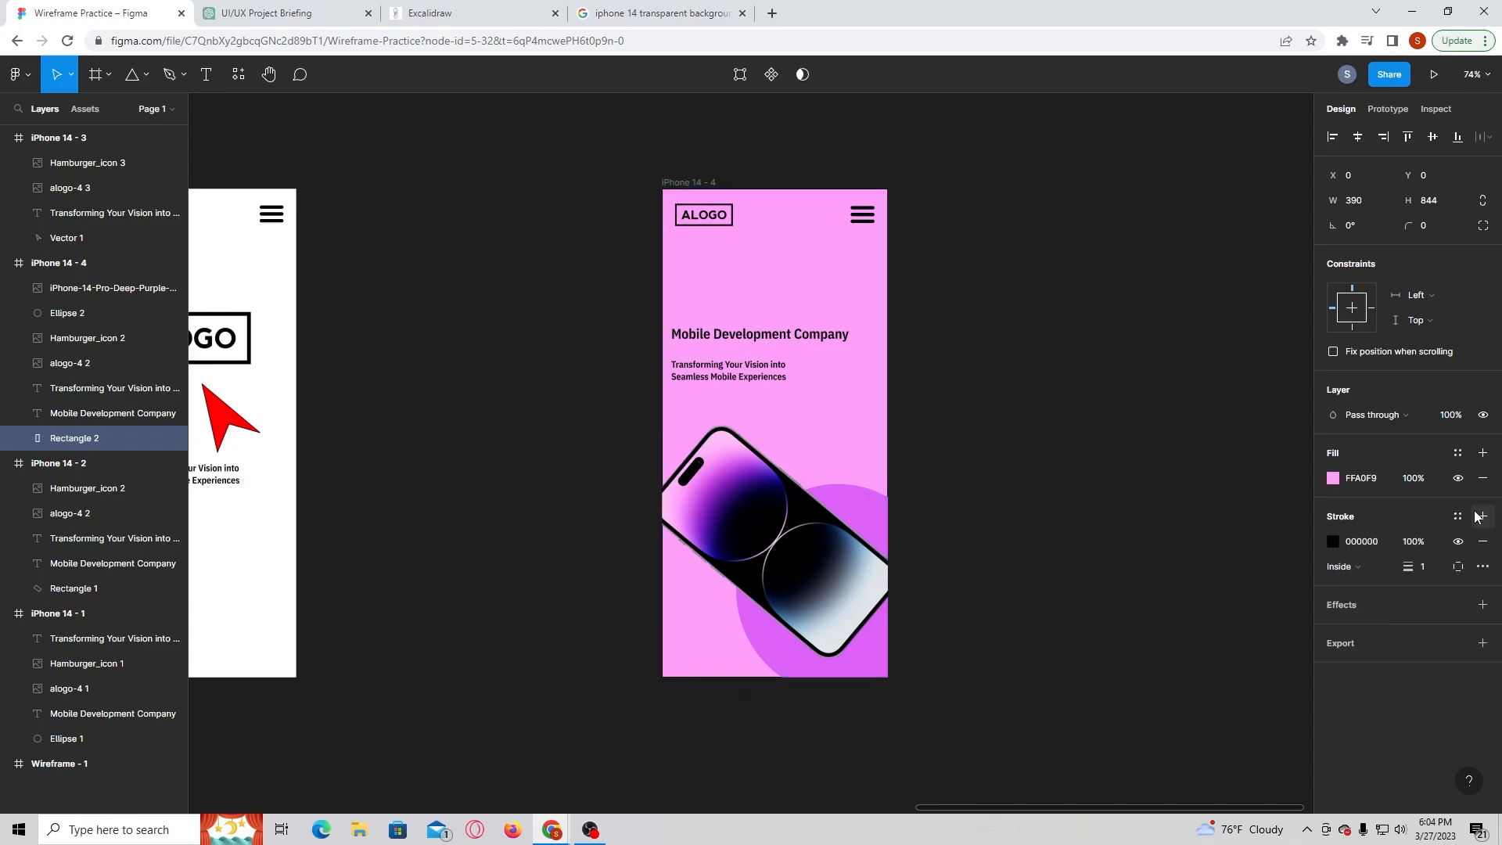
left_click(1242, 469)
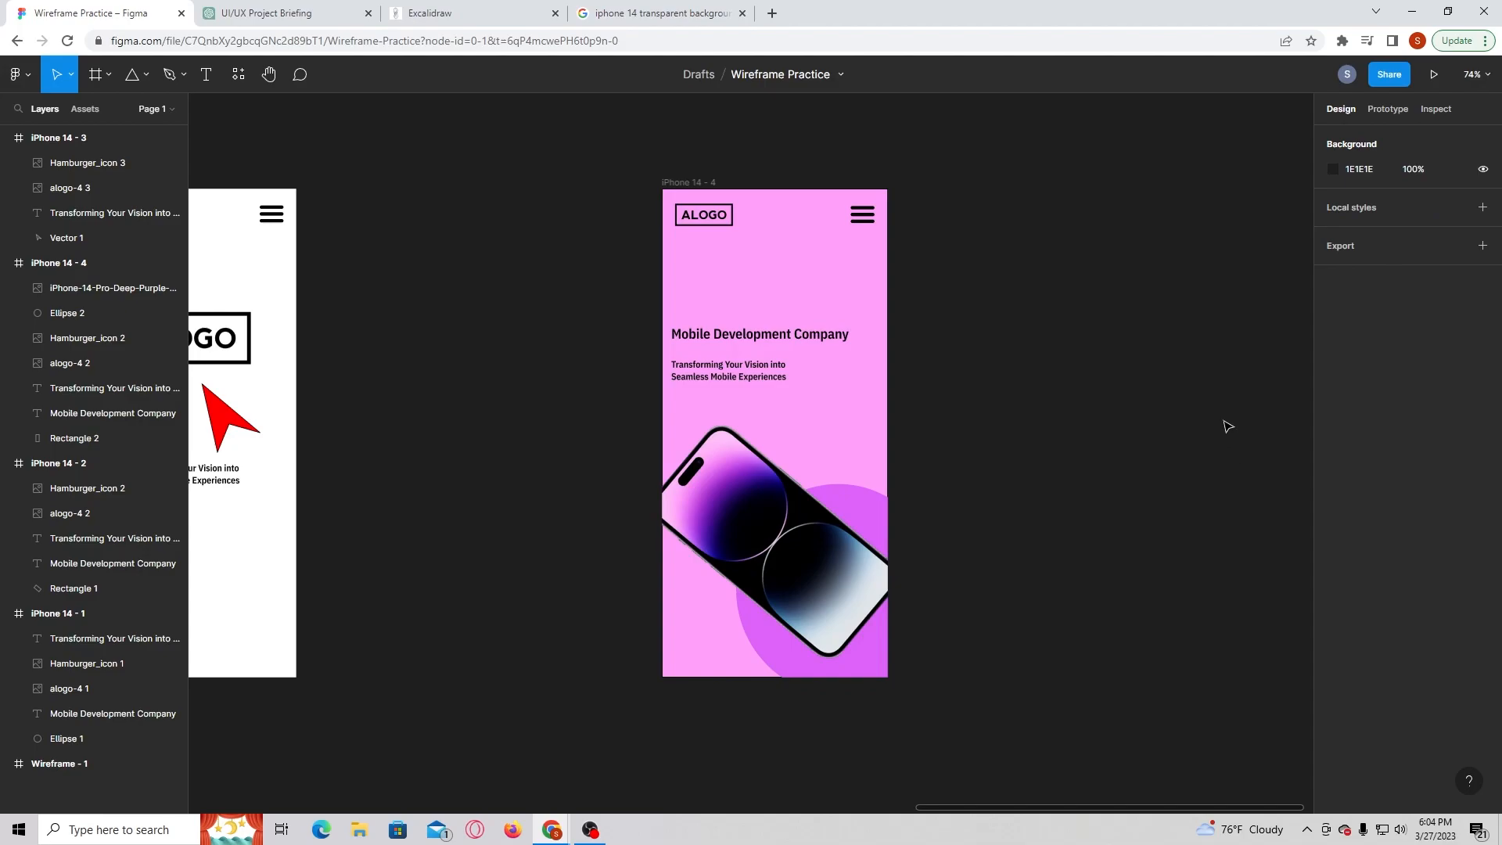
- Scale the iPhone image to about 187 × 381 and place it inside the frame at about X -11, Y 550
left_click(751, 453)
left_click_drag(724, 422, 731, 443)
left_click_drag(795, 535, 792, 521)
left_click(1048, 479)
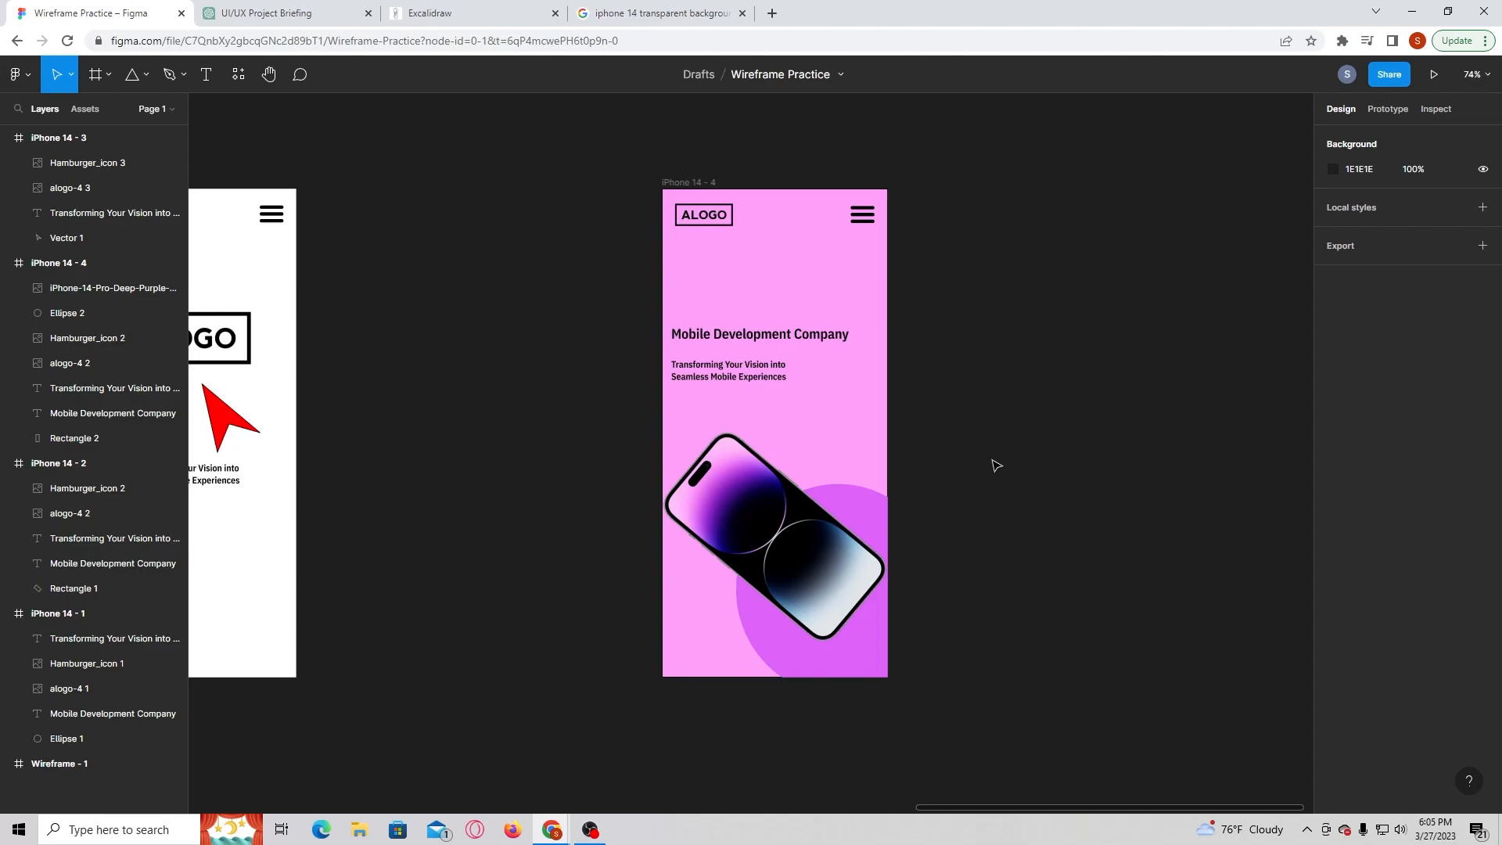
left_click(771, 552)
mouse_move(732, 443)
left_mouse_down()
mouse_move(739, 462)
mouse_move(736, 446)
left_mouse_up()
left_click(1074, 452)
- Rotate the iPhone image to 40° and move it over the circle, at about X 23, Y 510
left_click(783, 530)
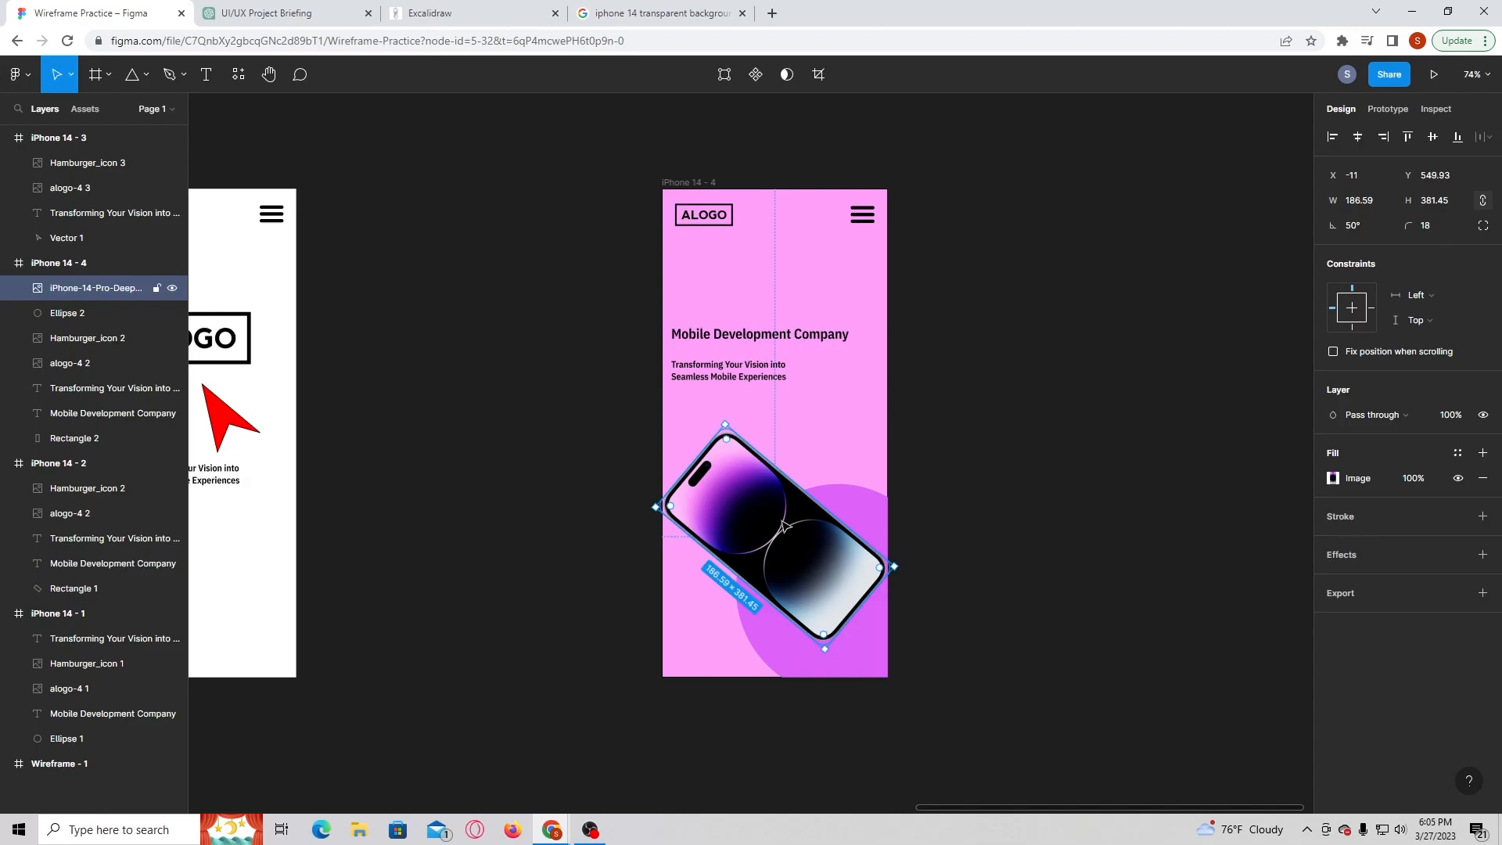
left_click(1371, 225)
type("40")
key("Return")
left_click(1050, 313)
left_click_drag(811, 540, 823, 528)
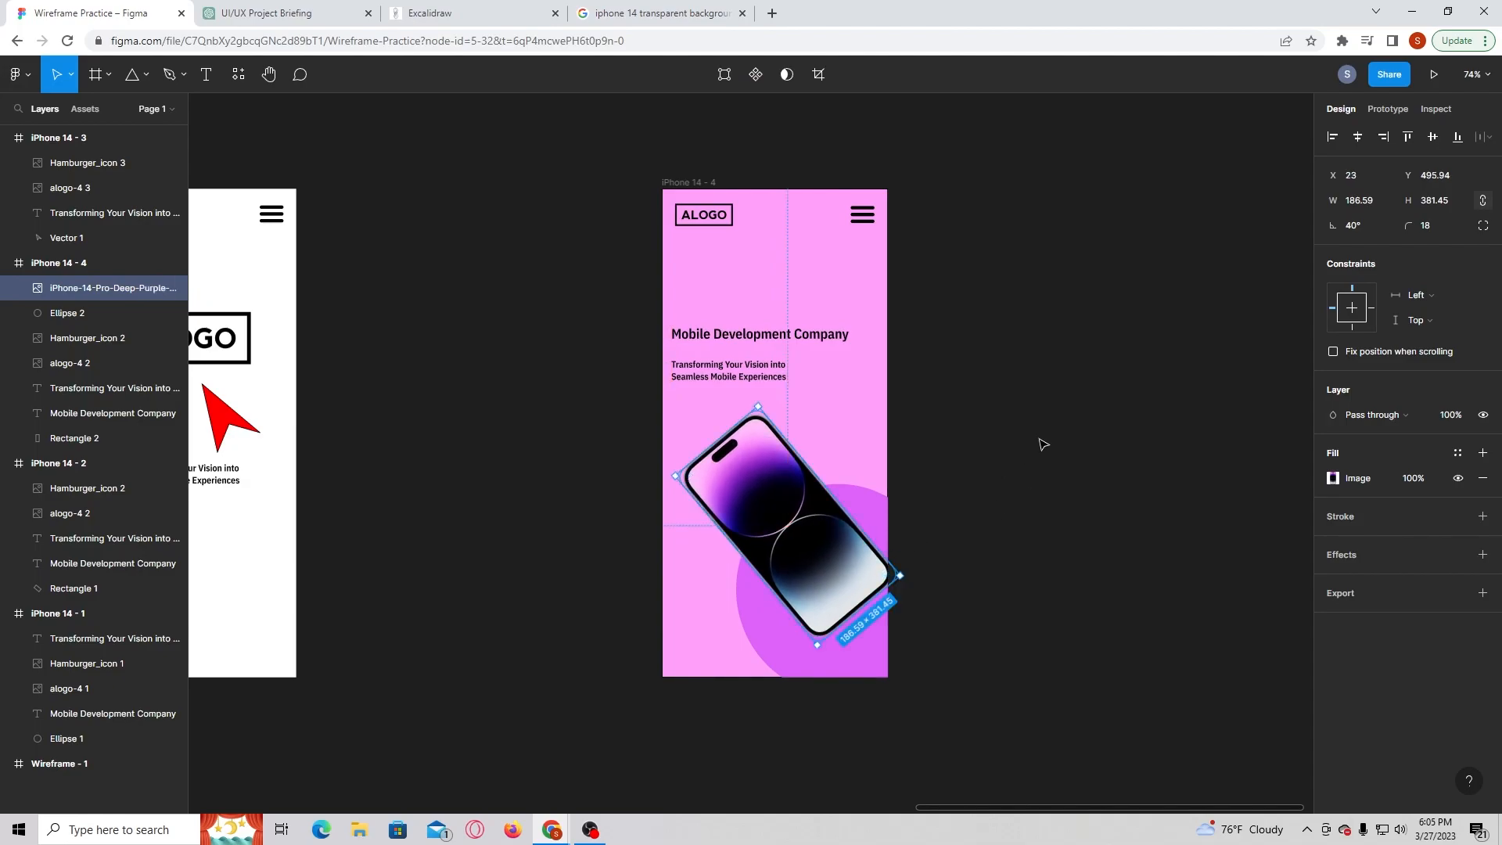
left_click(1025, 456)
left_click_drag(880, 572, 833, 572)
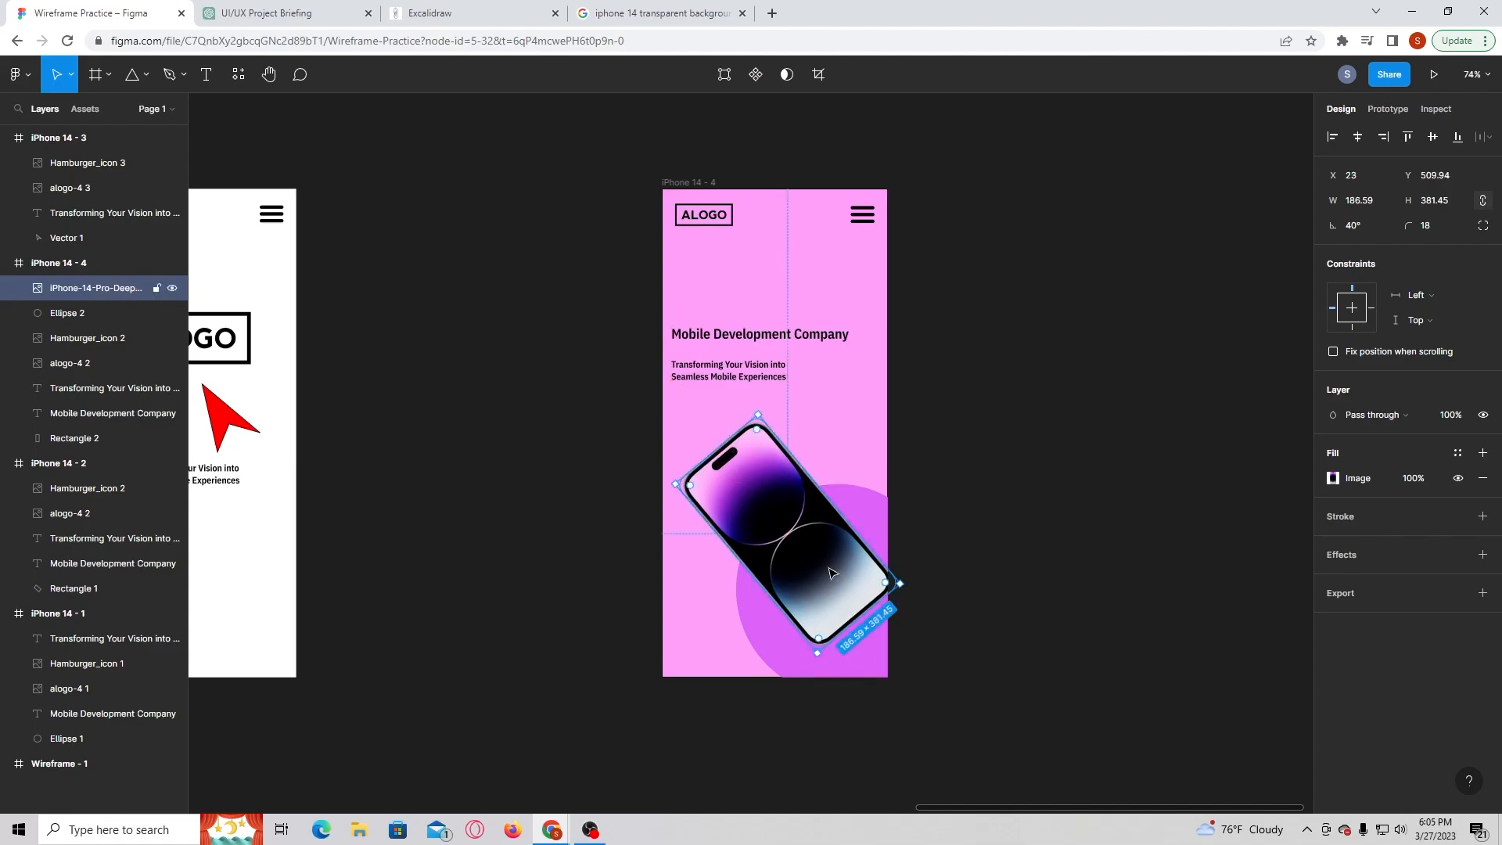
left_click(1088, 487)
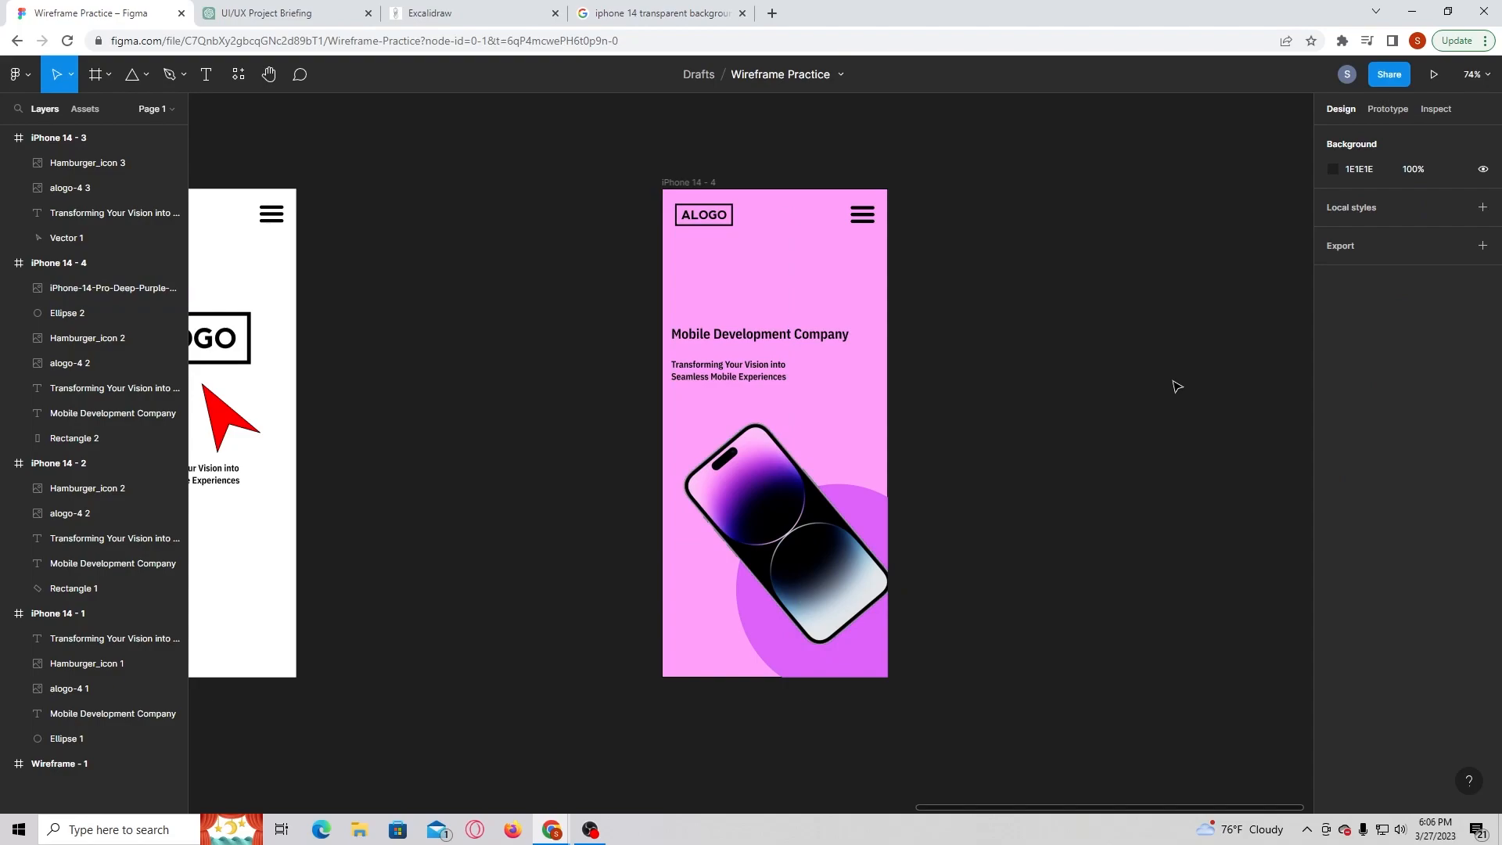
- Review all the mobile frames side by side, the Excalidraw preparation notes and the project brief in ChatGPT
scroll(895, 467, "right", 5)
scroll(896, 467, "left", 10)
scroll(895, 467, "left", 5)
scroll(894, 461, "down", 3)
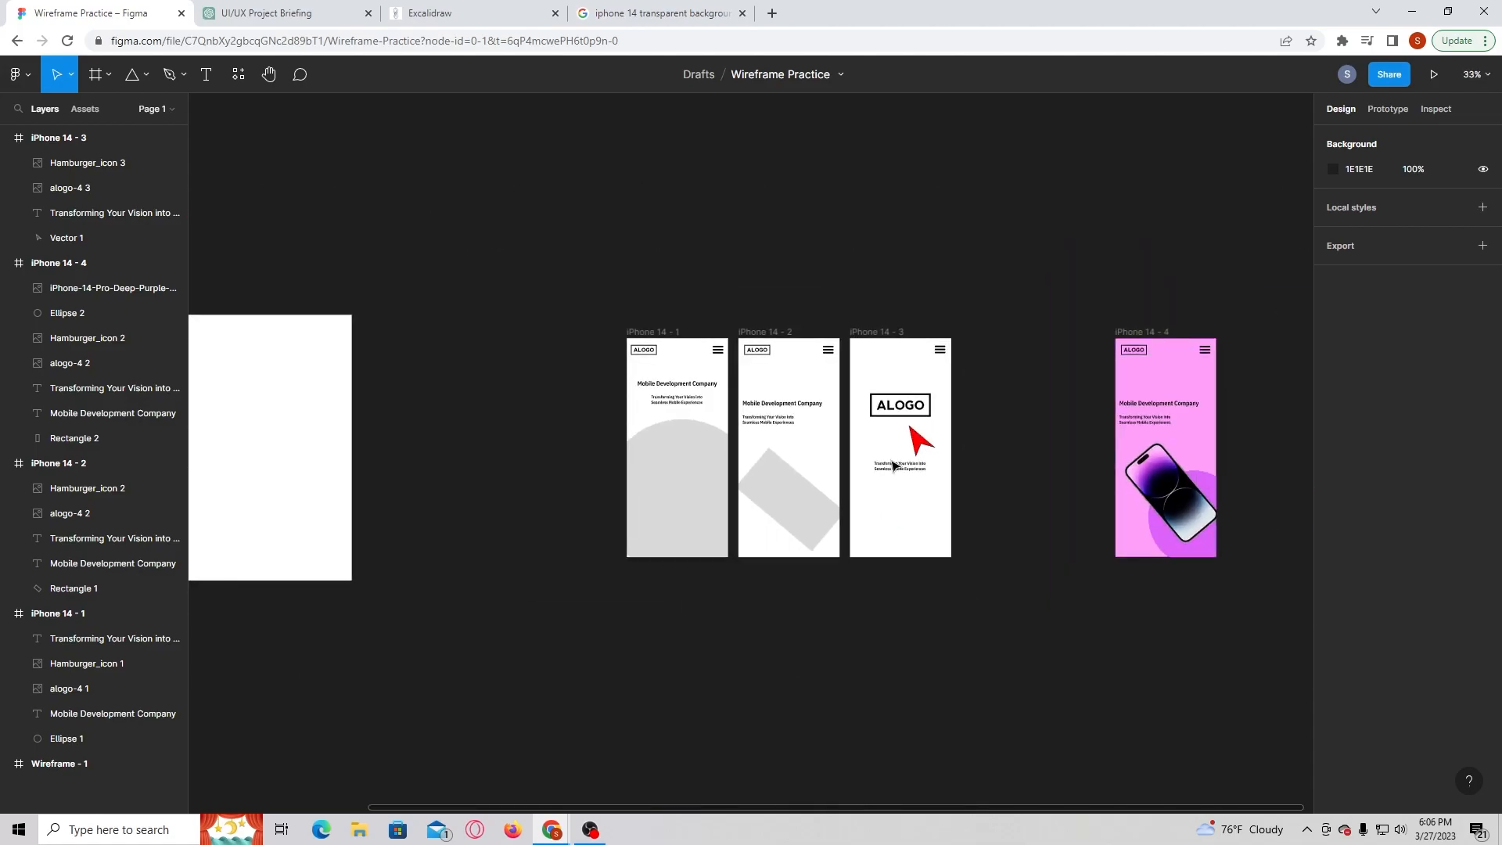
left_click(594, 15)
left_click(548, 19)
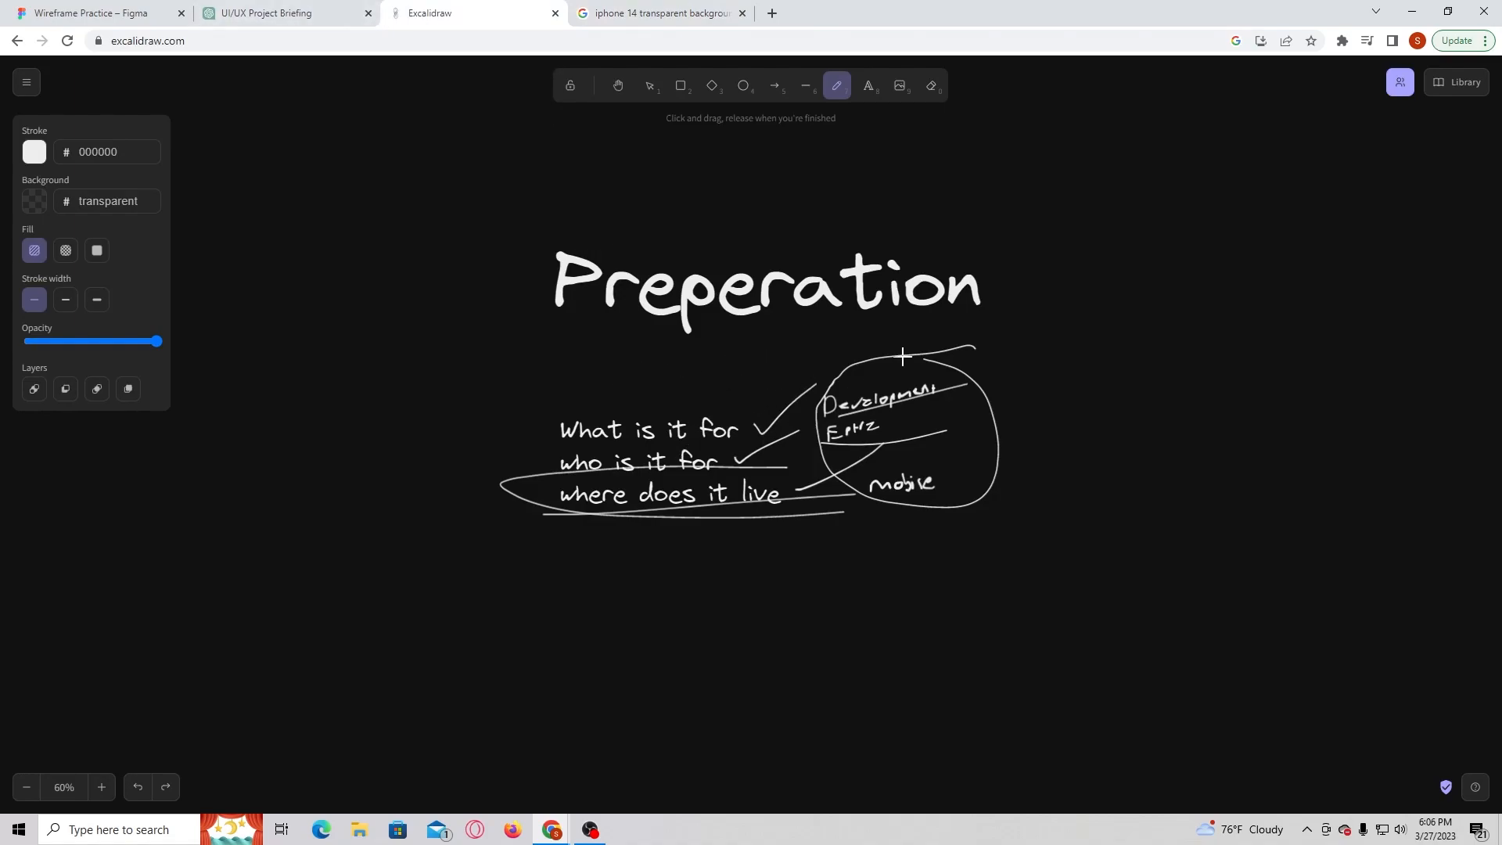
left_click(292, 19)
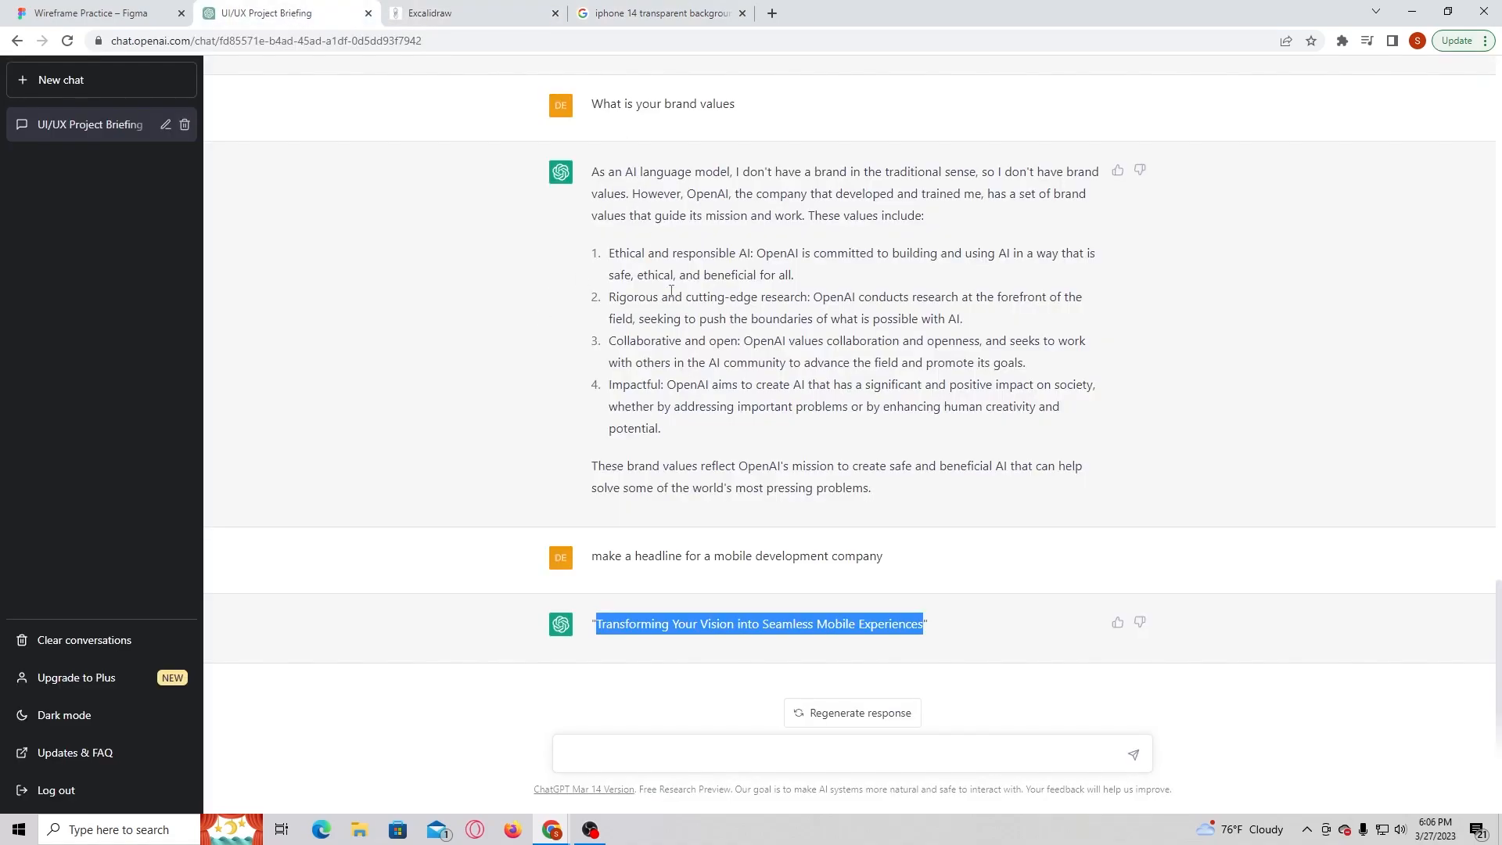
scroll(679, 235, "up", 5)
scroll(704, 313, "down", 5)
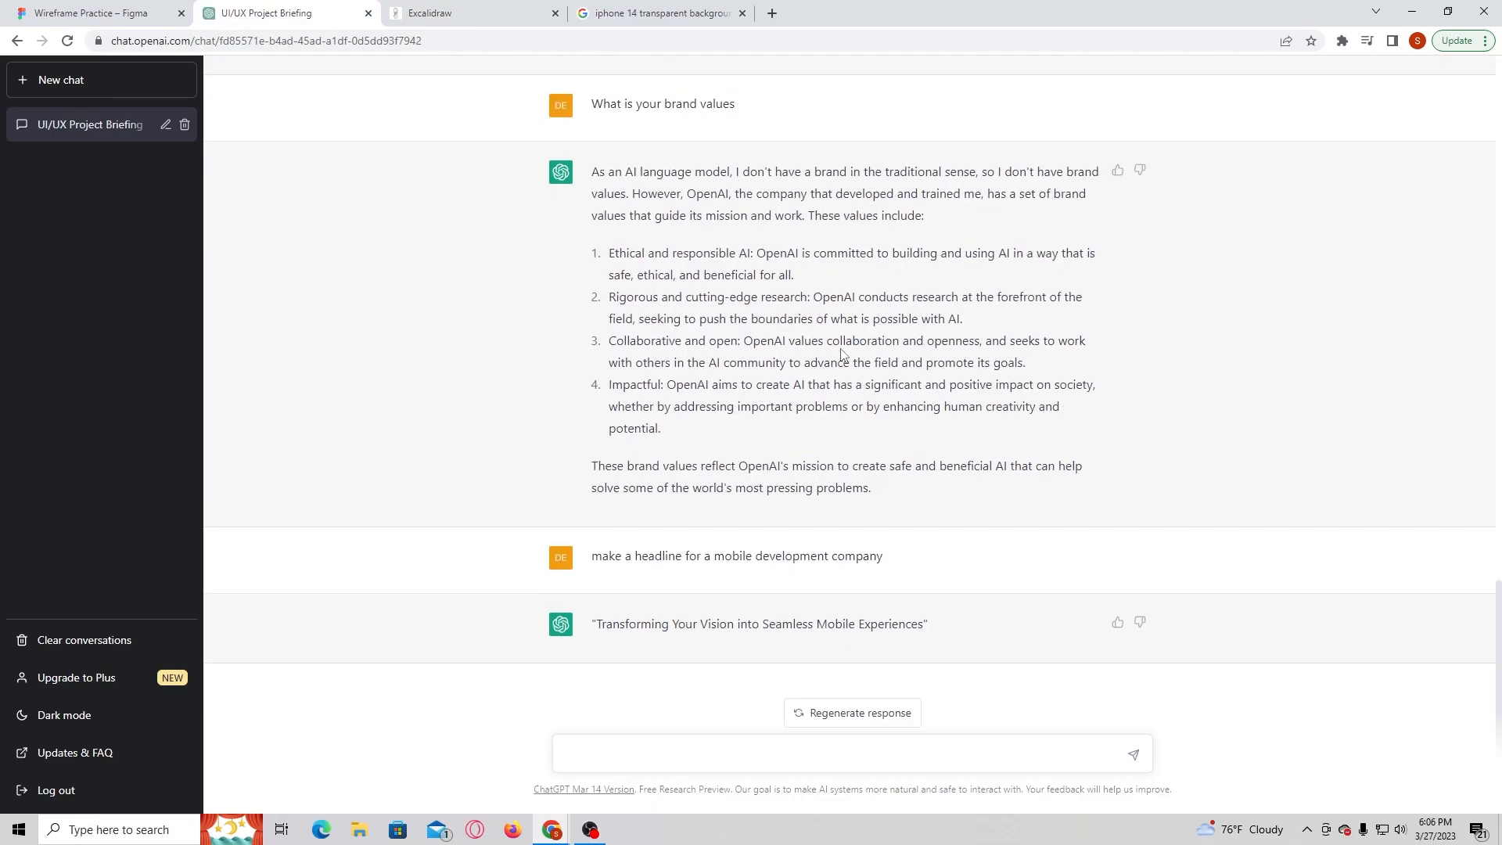
scroll(759, 353, "up", 20)
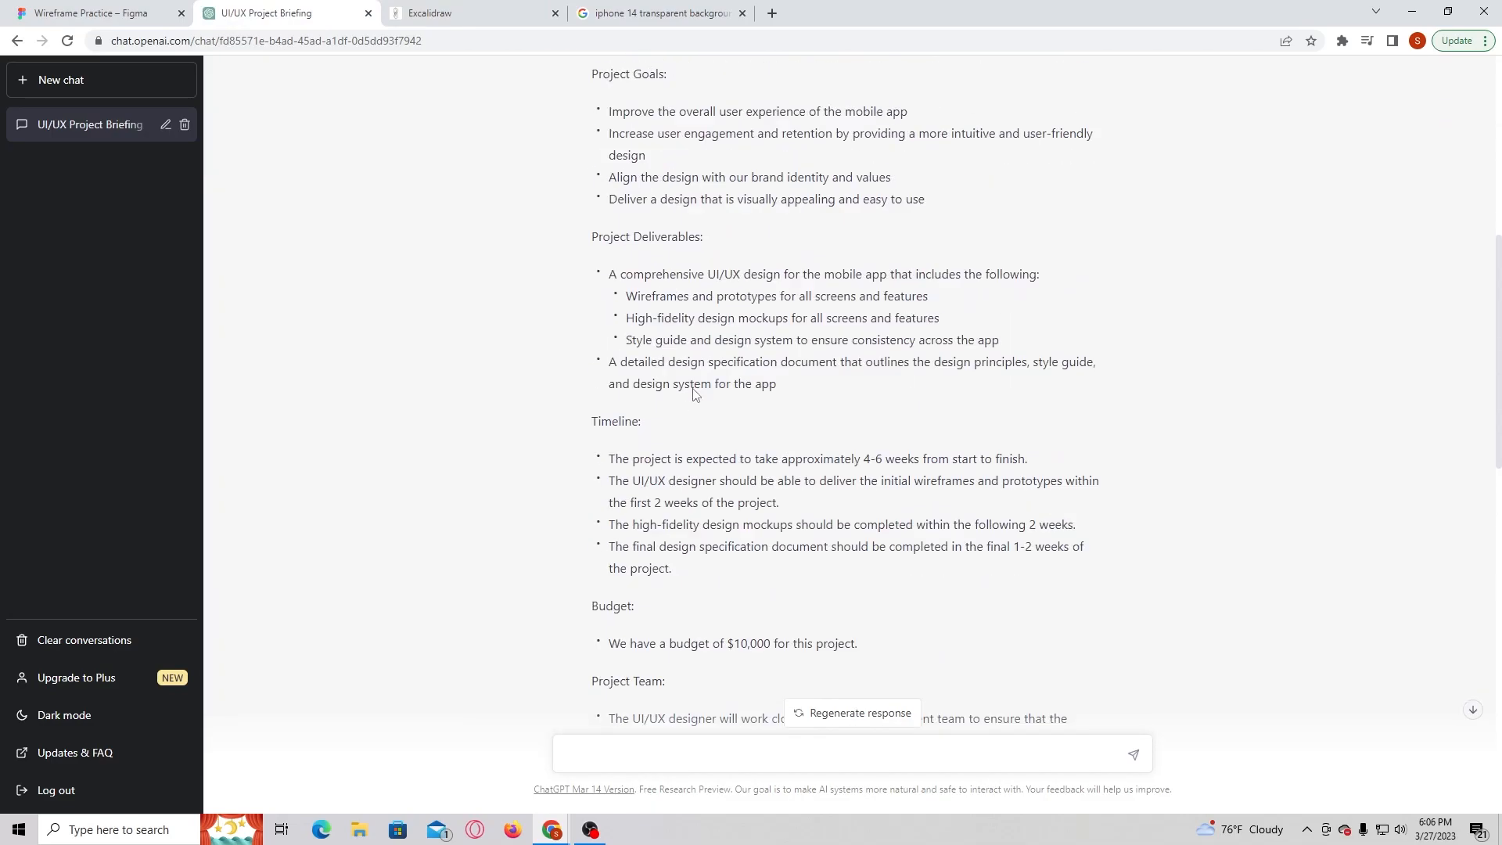
- Return to the Figma design and examine the fourth frame's text and image composition
left_click(104, 13)
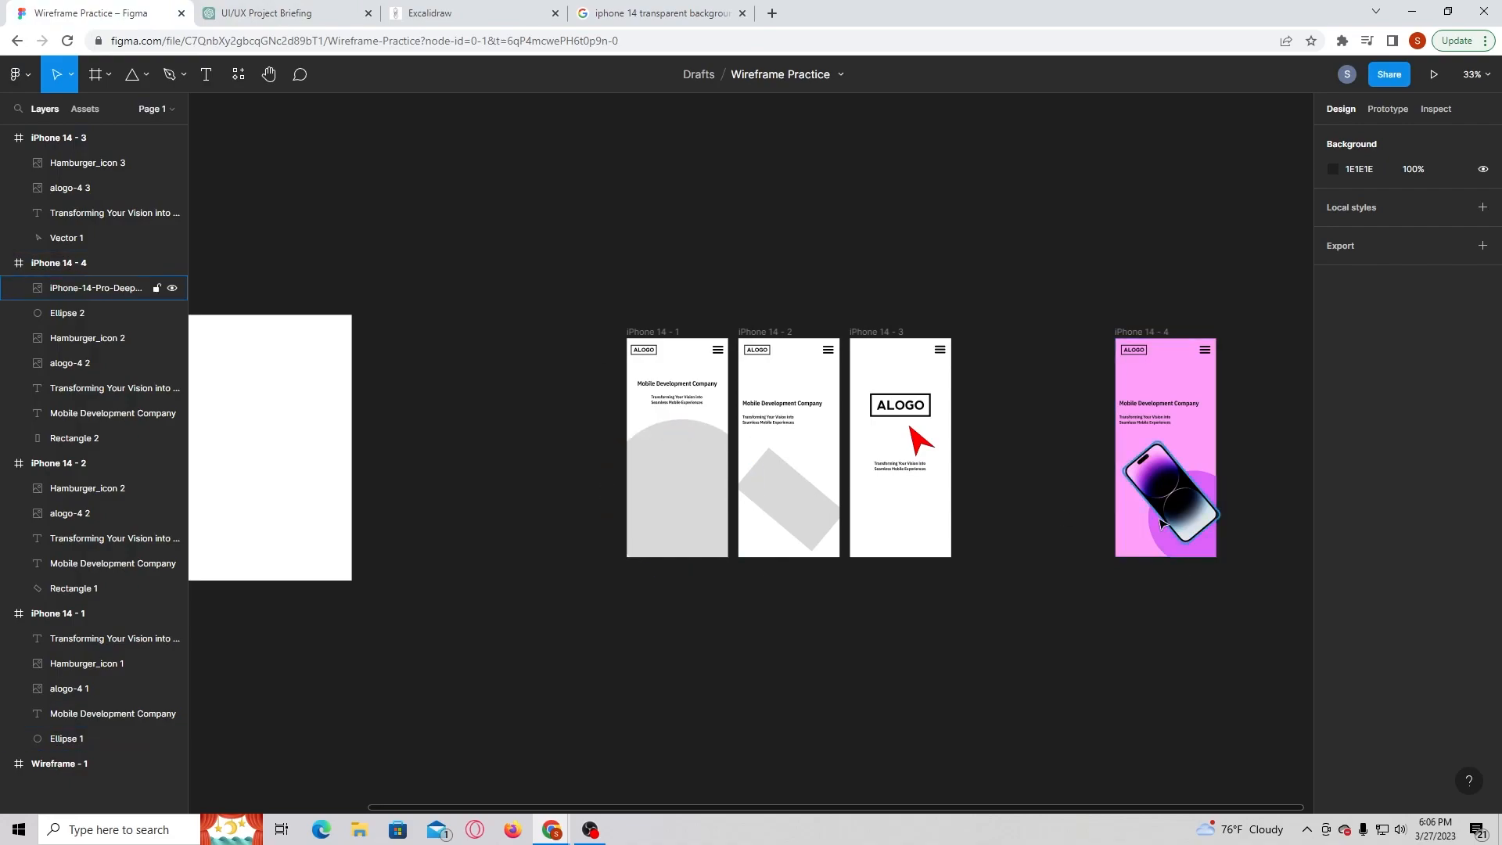
scroll(1166, 513, "right", 3)
scroll(960, 477, "up", 3, "ctrl")
scroll(1111, 497, "right", 4)
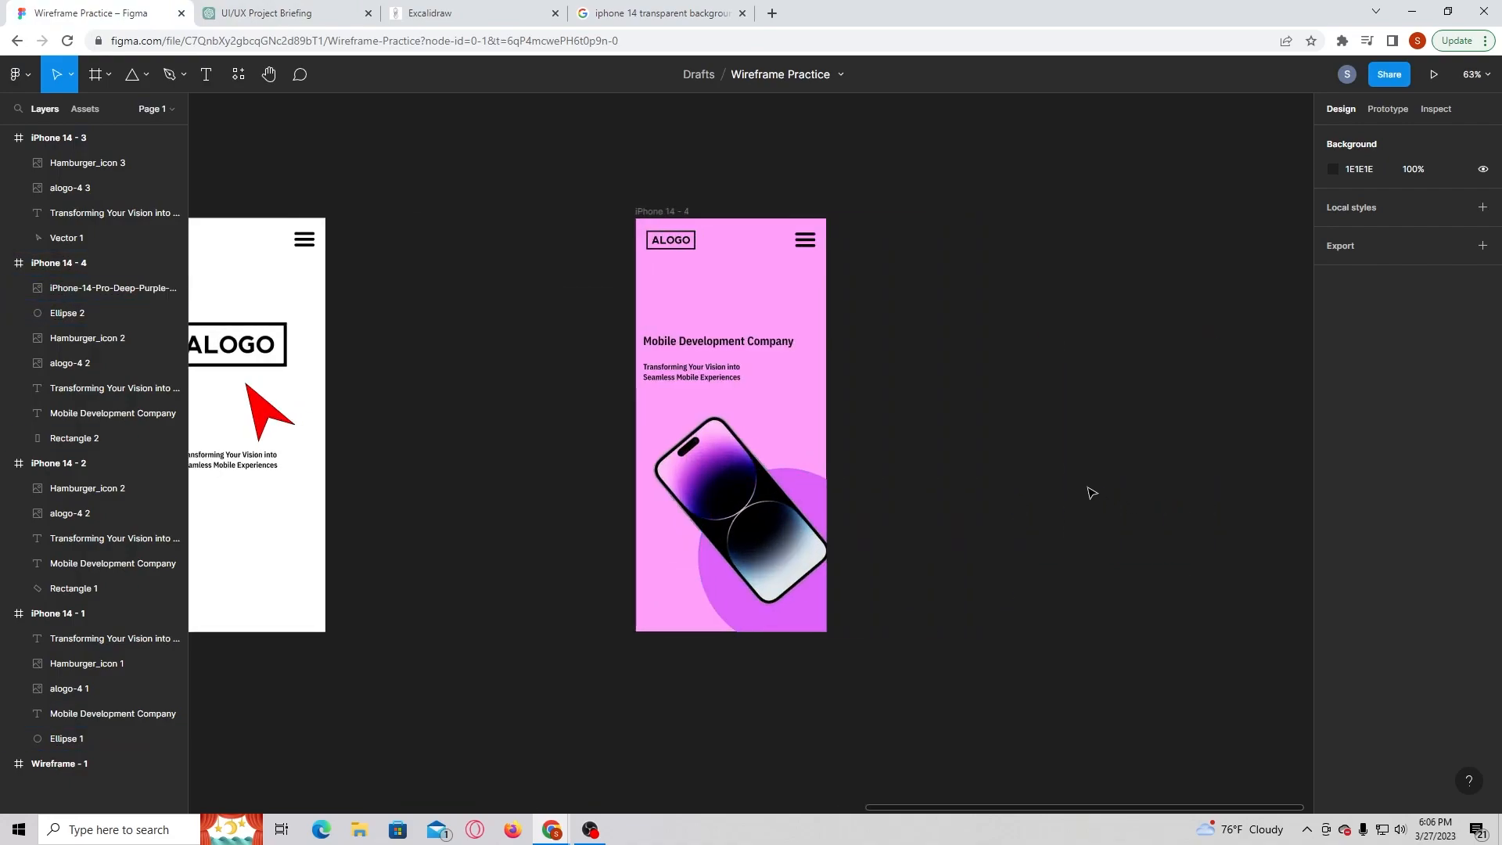
scroll(899, 455, "up", 3, "ctrl")
scroll(396, 415, "up", 3, "ctrl")
scroll(396, 416, "down", 3, "ctrl")
scroll(400, 419, "right", 2)
scroll(400, 418, "left", 3)
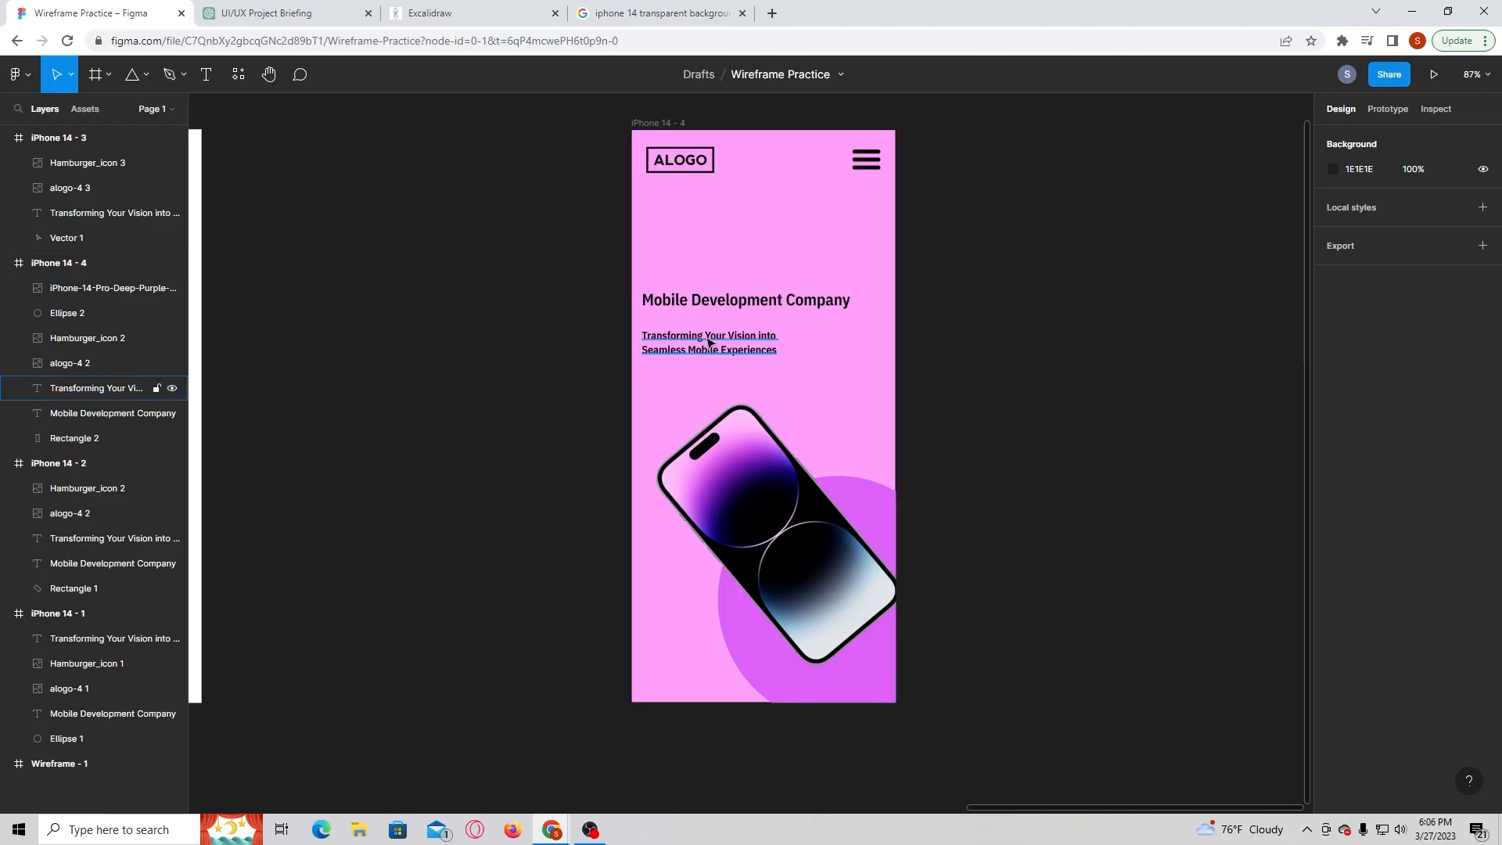
- Test letter spacings of 2% and 3% on the fourth frame's "Mobile Development Company" heading and settle on 5%
left_click(148, 413)
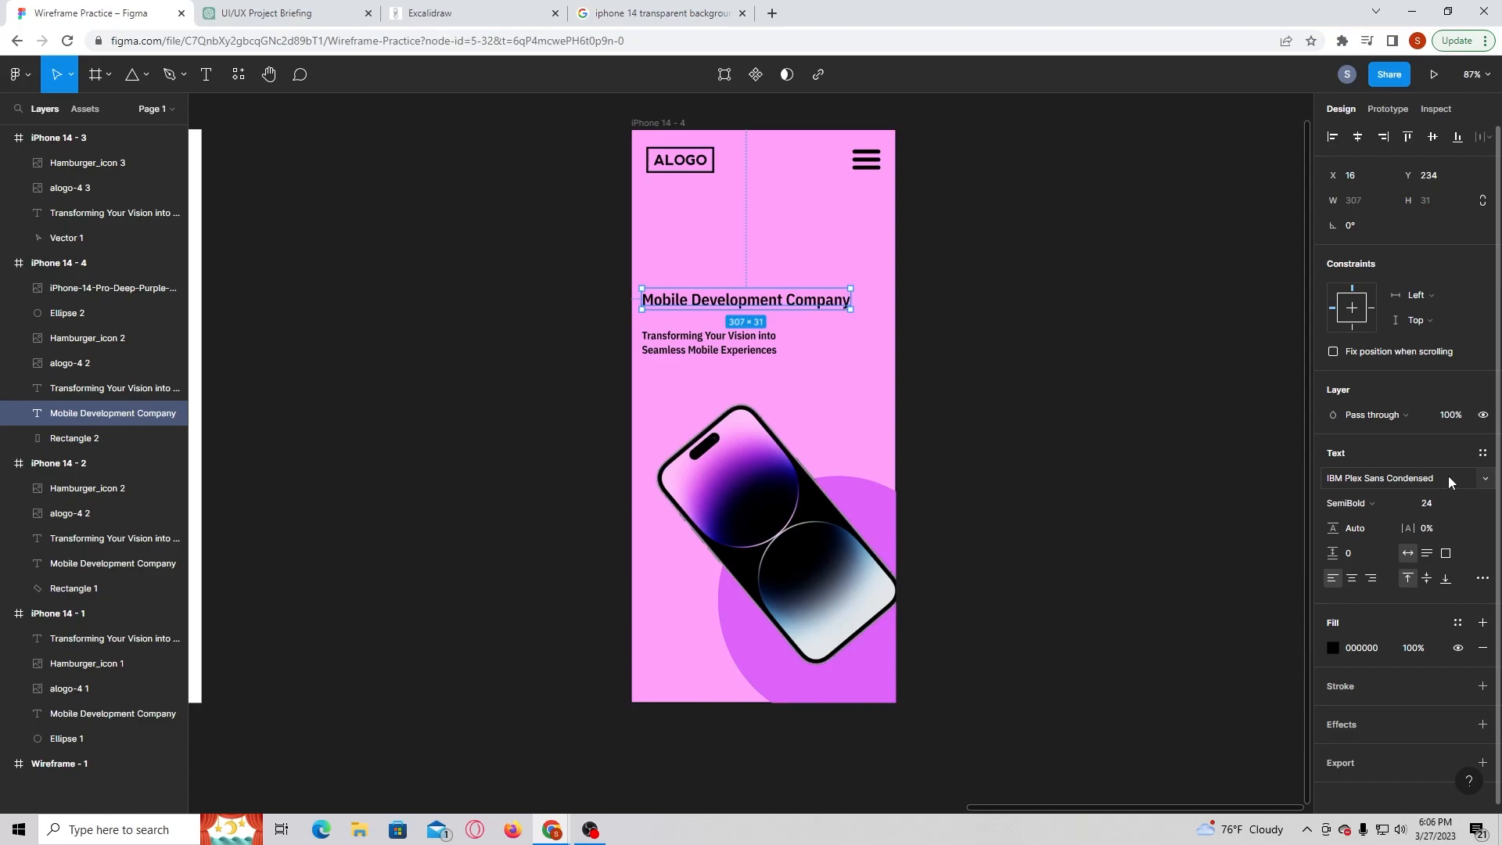
type("2")
key("Return")
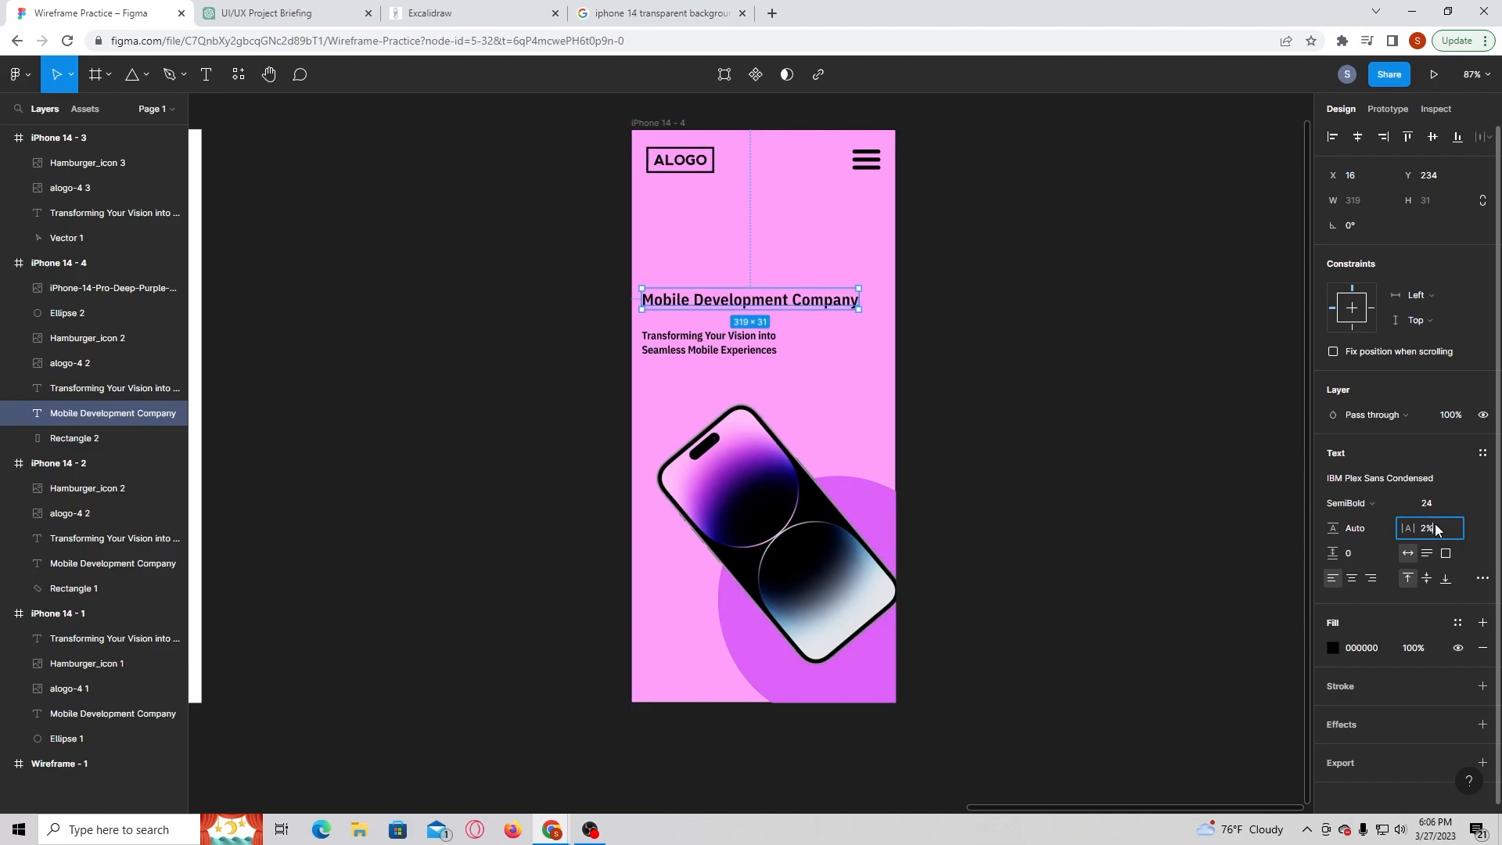
type("3")
key("Return")
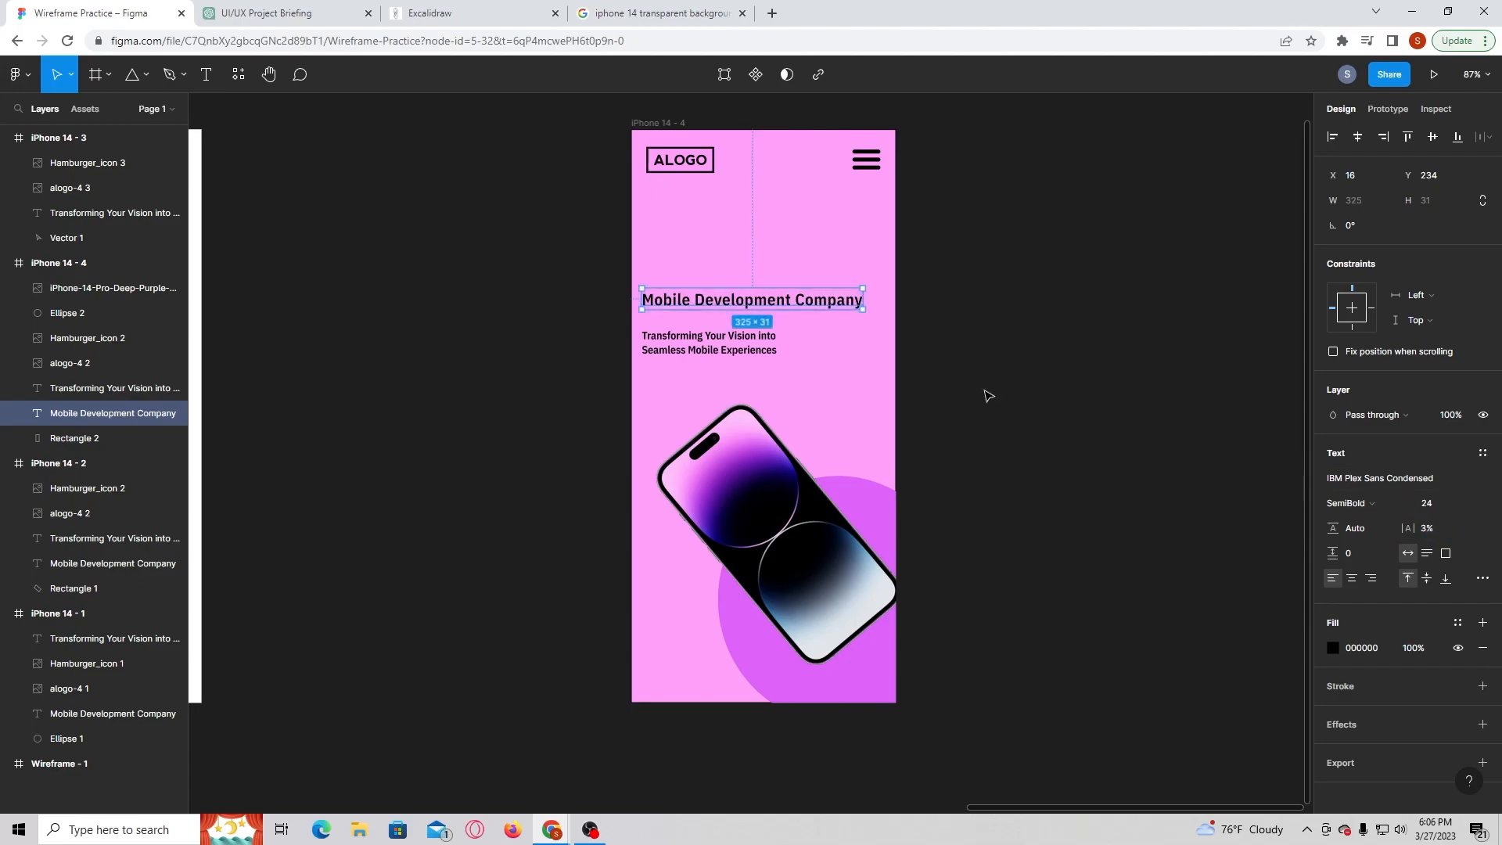
left_click(1435, 528)
type("5")
key("Return")
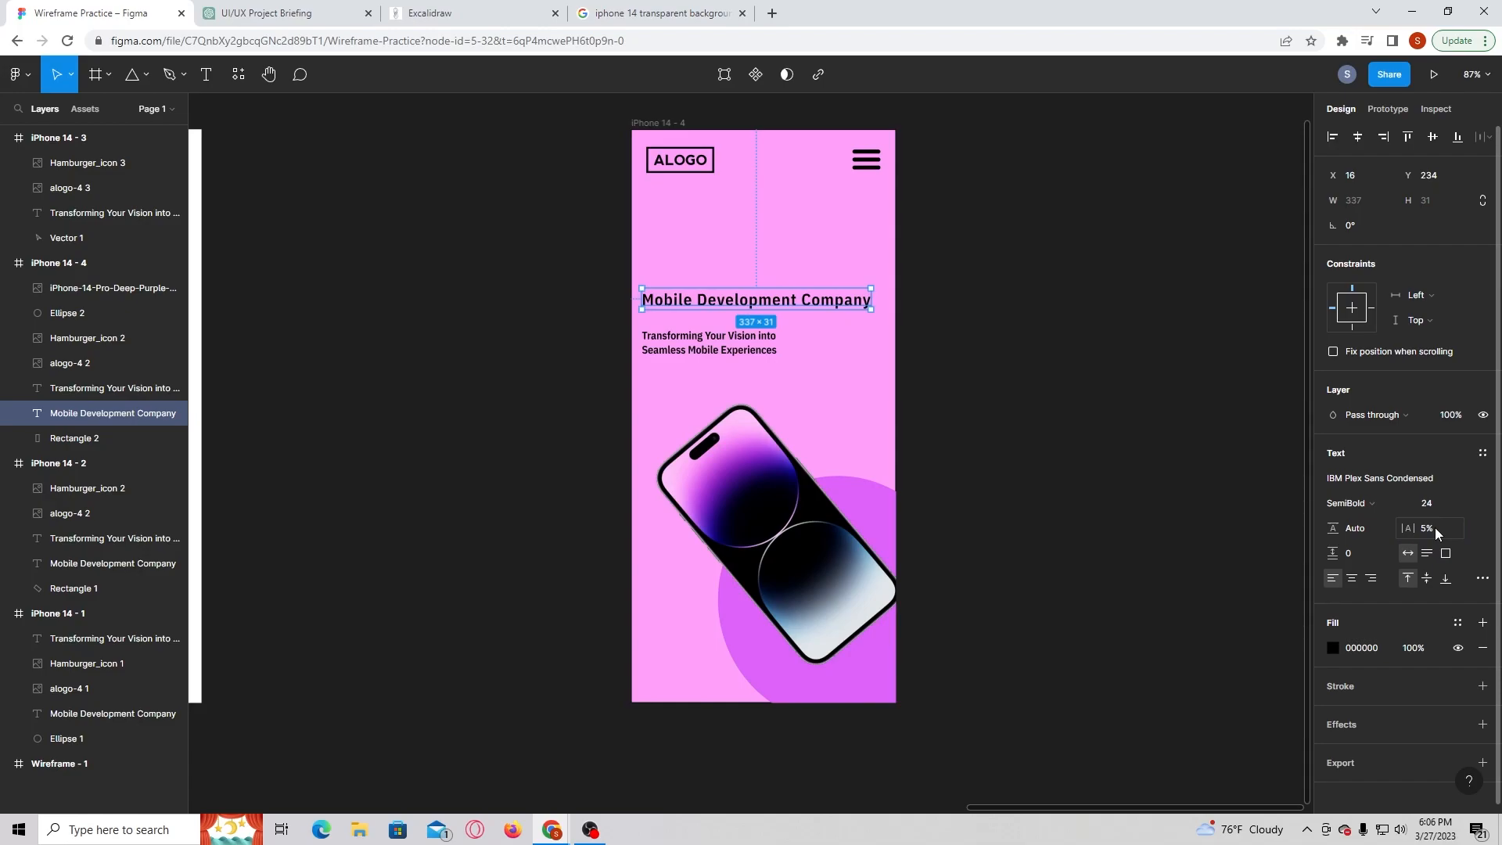
- Set the letter spacing of the fourth frame's "Transforming Your Vision into Seamless Mobile Experiences" tagline to 5%
left_click(1023, 268)
left_click(737, 349)
left_click(1448, 529)
type("5")
key("Return")
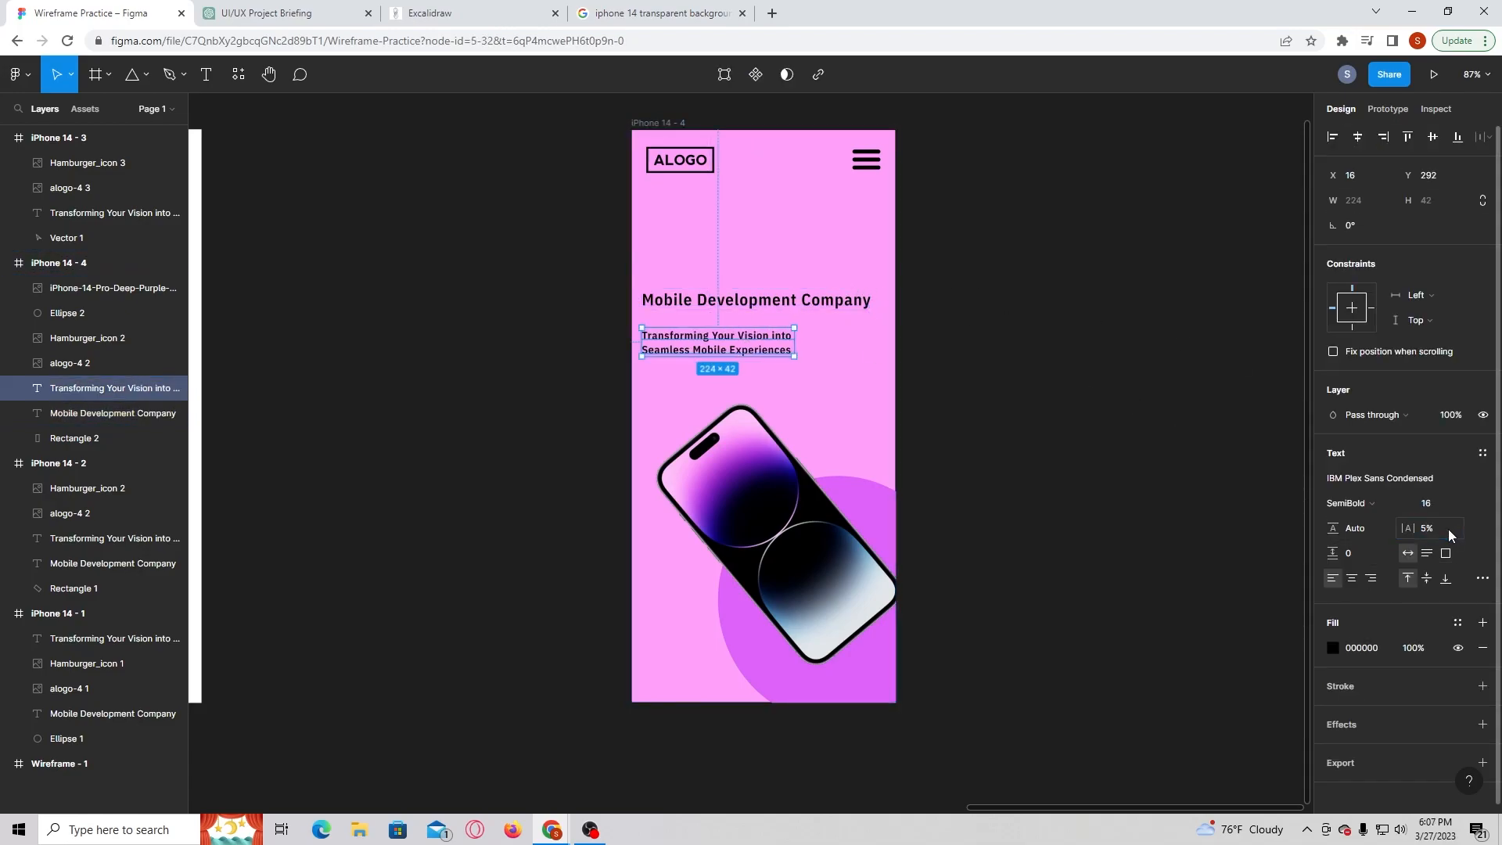
left_click(1118, 339)
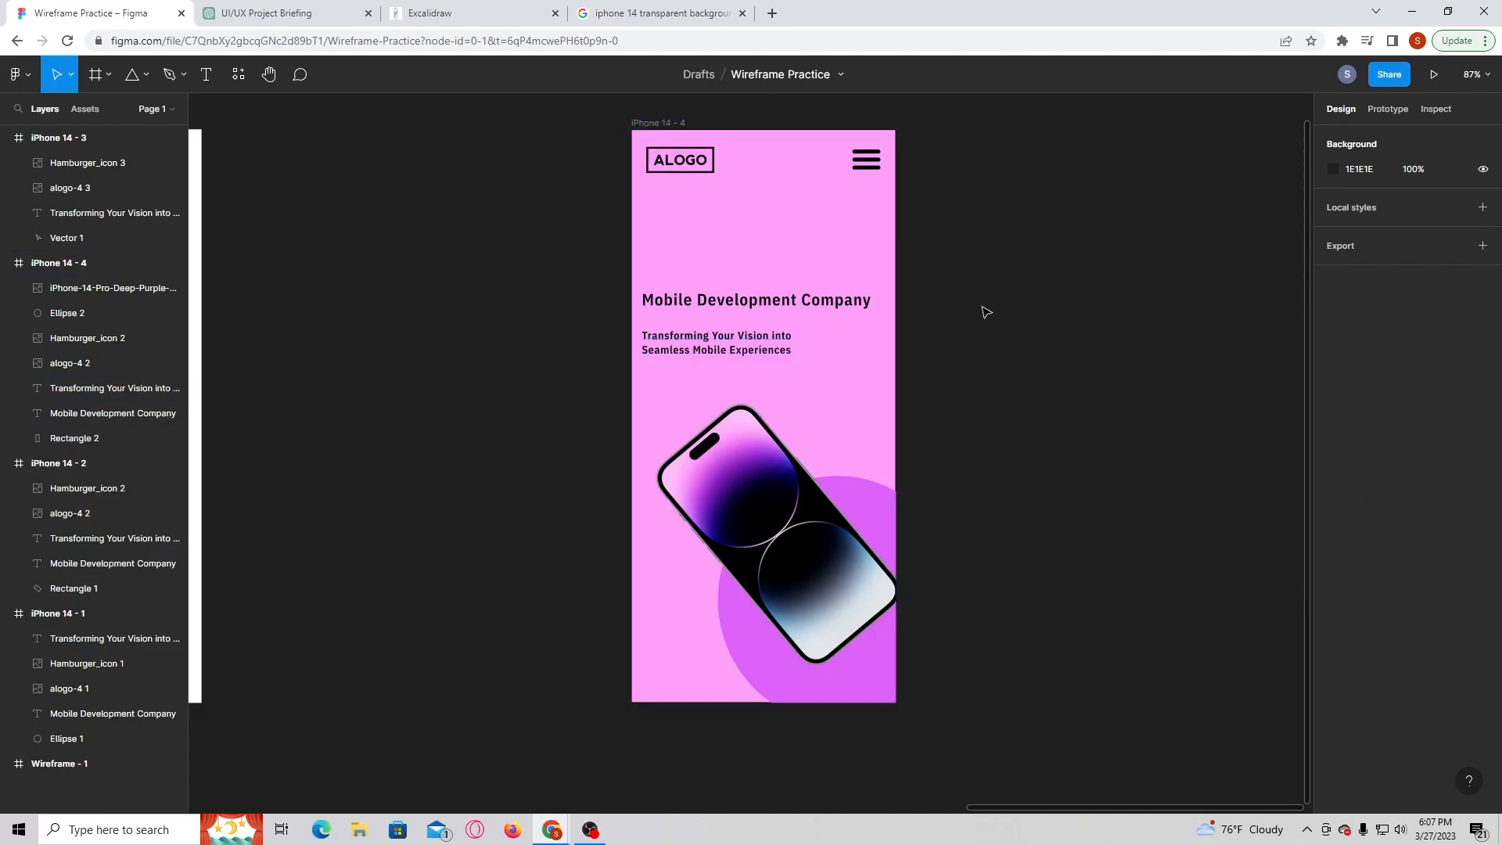
- Adjust the heading's vertical position above the tagline, placing it at X 16, Y 224
left_click(753, 307)
left_click_drag(754, 307, 754, 314)
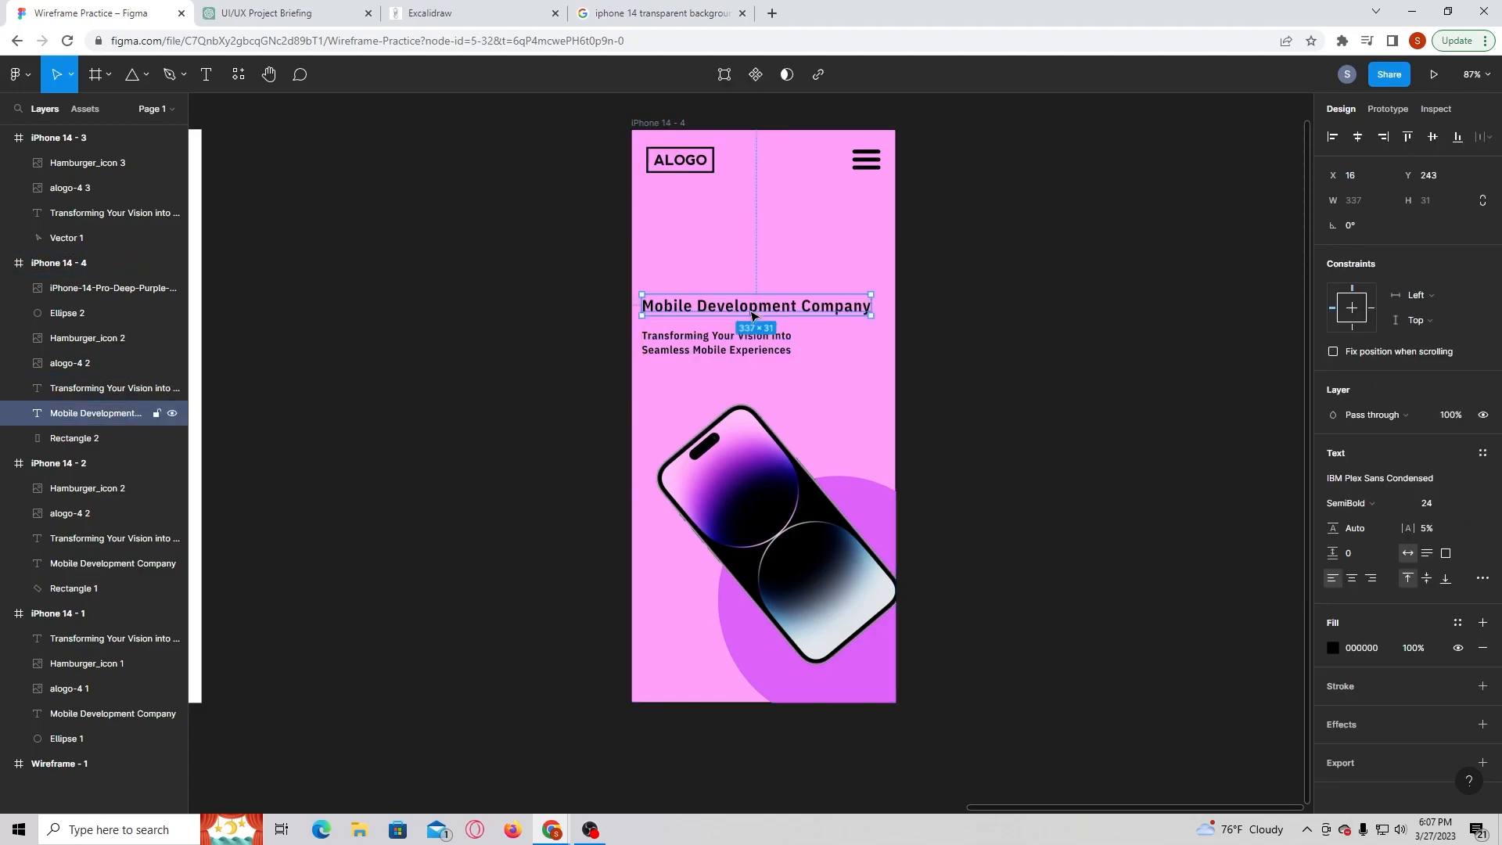
left_click(1007, 307)
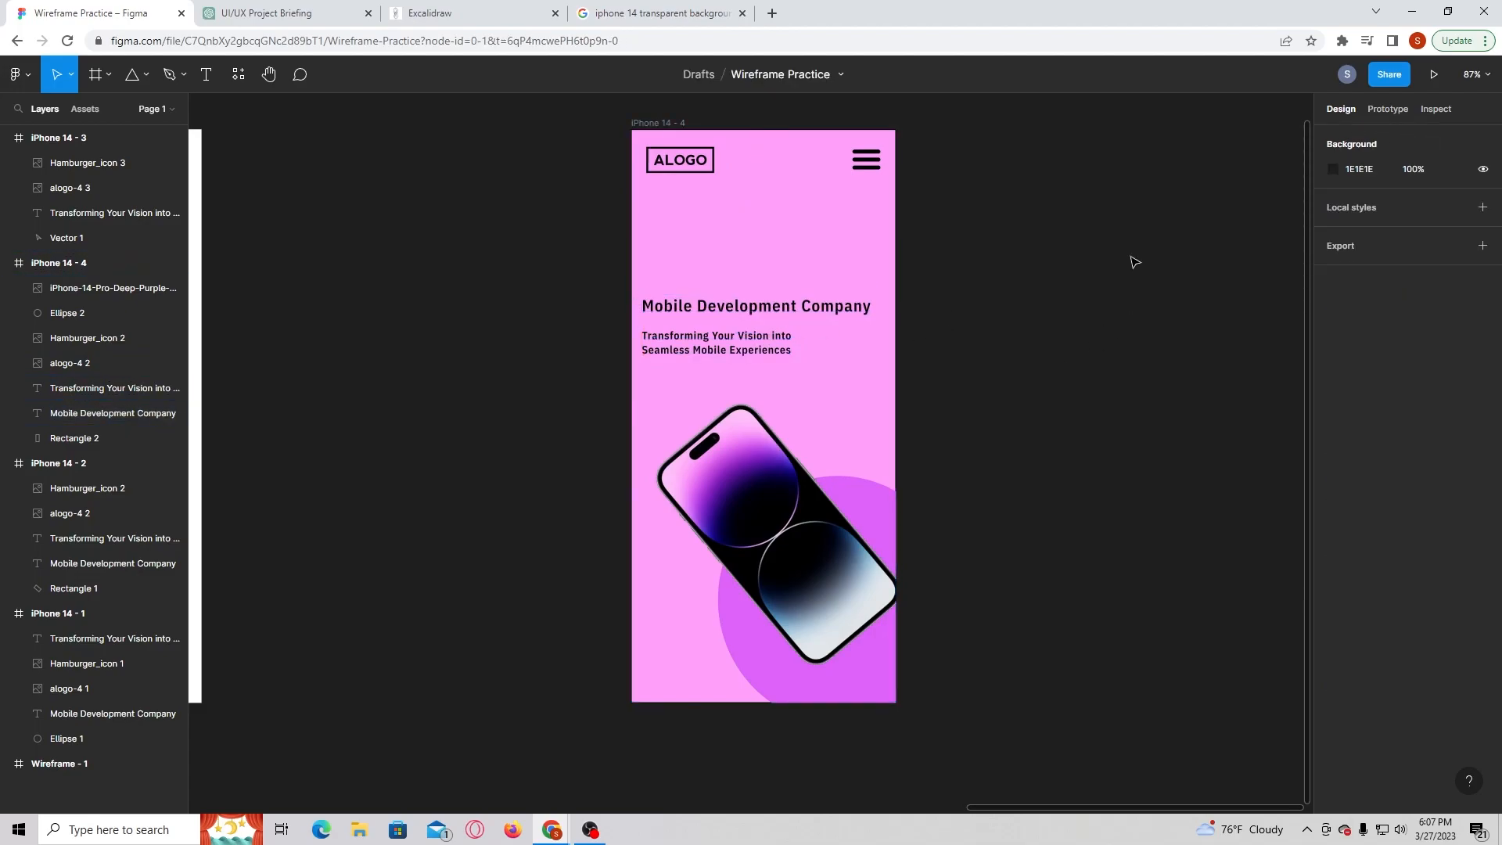
left_click_drag(827, 311, 825, 294)
- Examine the finished fourth frame beside the three wireframes and at closer range
scroll(1007, 339, "down", 6, "ctrl")
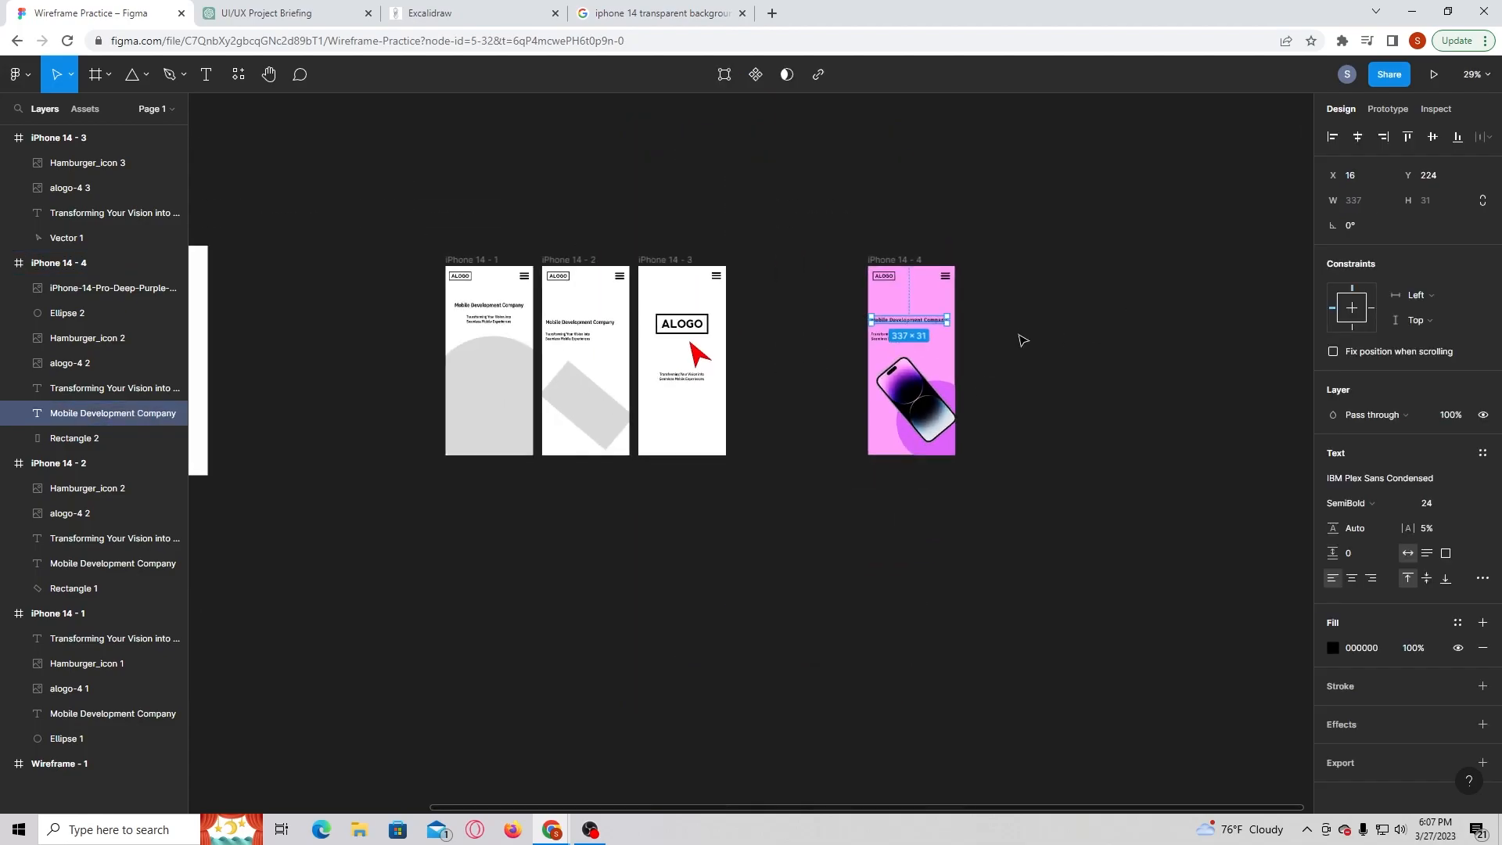
scroll(1142, 362, "right", 5)
scroll(749, 338, "up", 2, "ctrl")
scroll(750, 338, "up", 4, "ctrl")
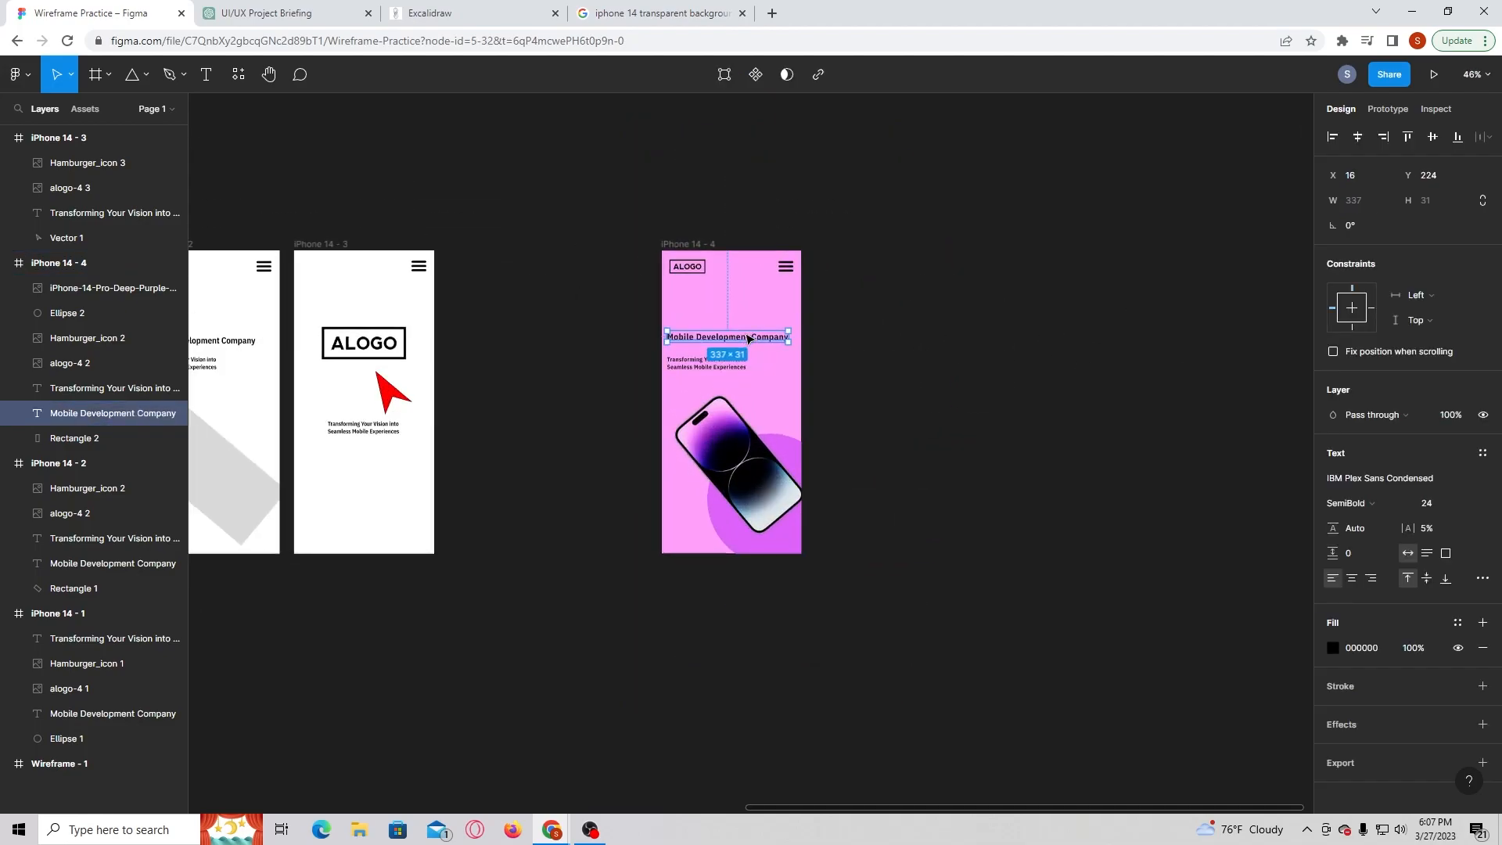
scroll(919, 356, "right", 1)
scroll(918, 356, "left", 3)
scroll(919, 358, "right", 2)
left_click(916, 357)
- Try a letter spacing of -1% on the fourth frame's "Mobile Development Company" heading and on the tagline below it
left_click(750, 339)
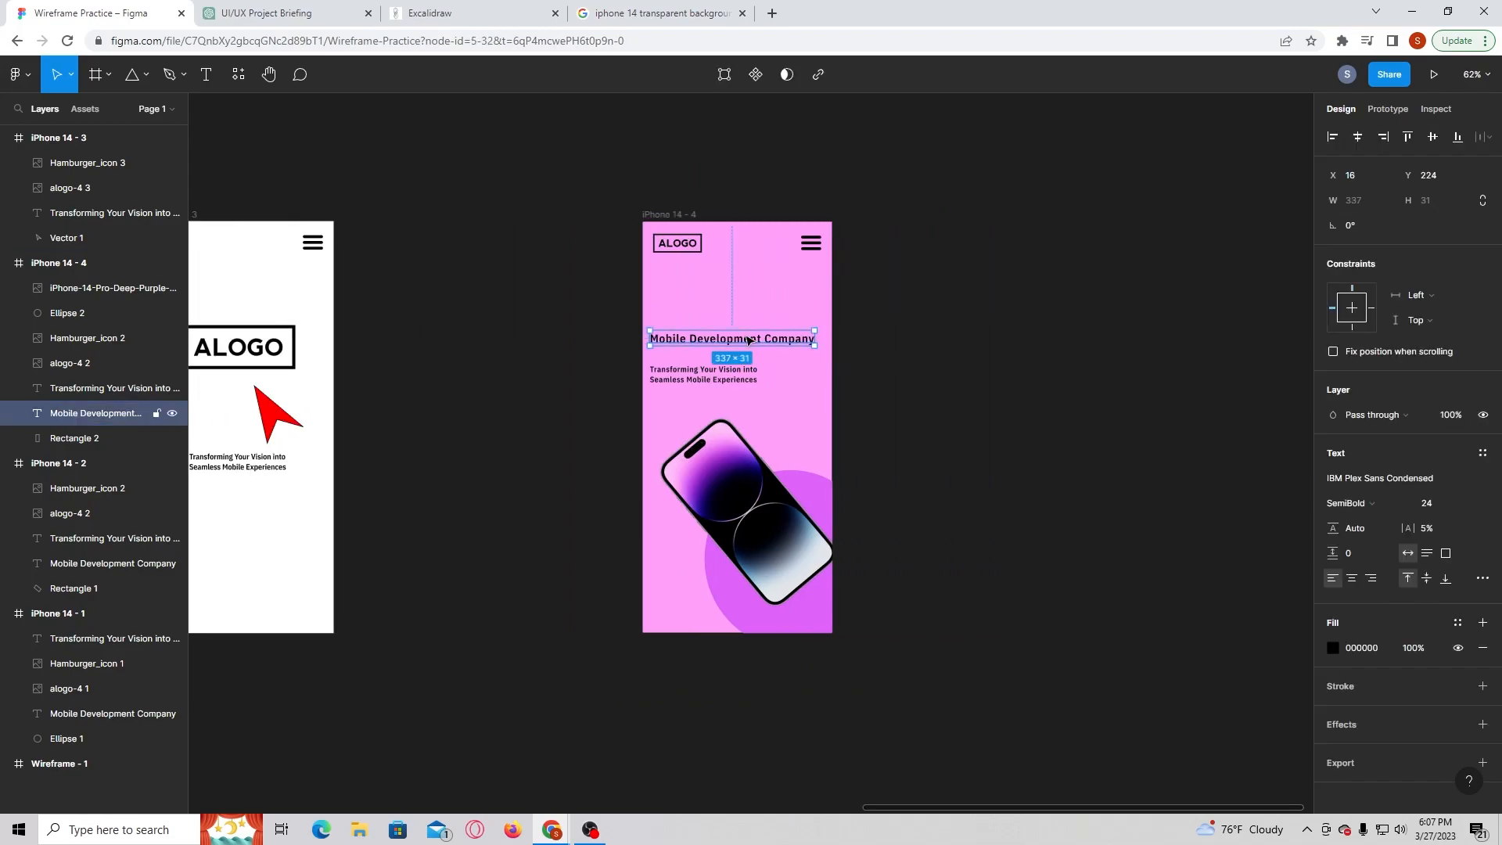
left_click(1433, 525)
type("-0")
key("Return")
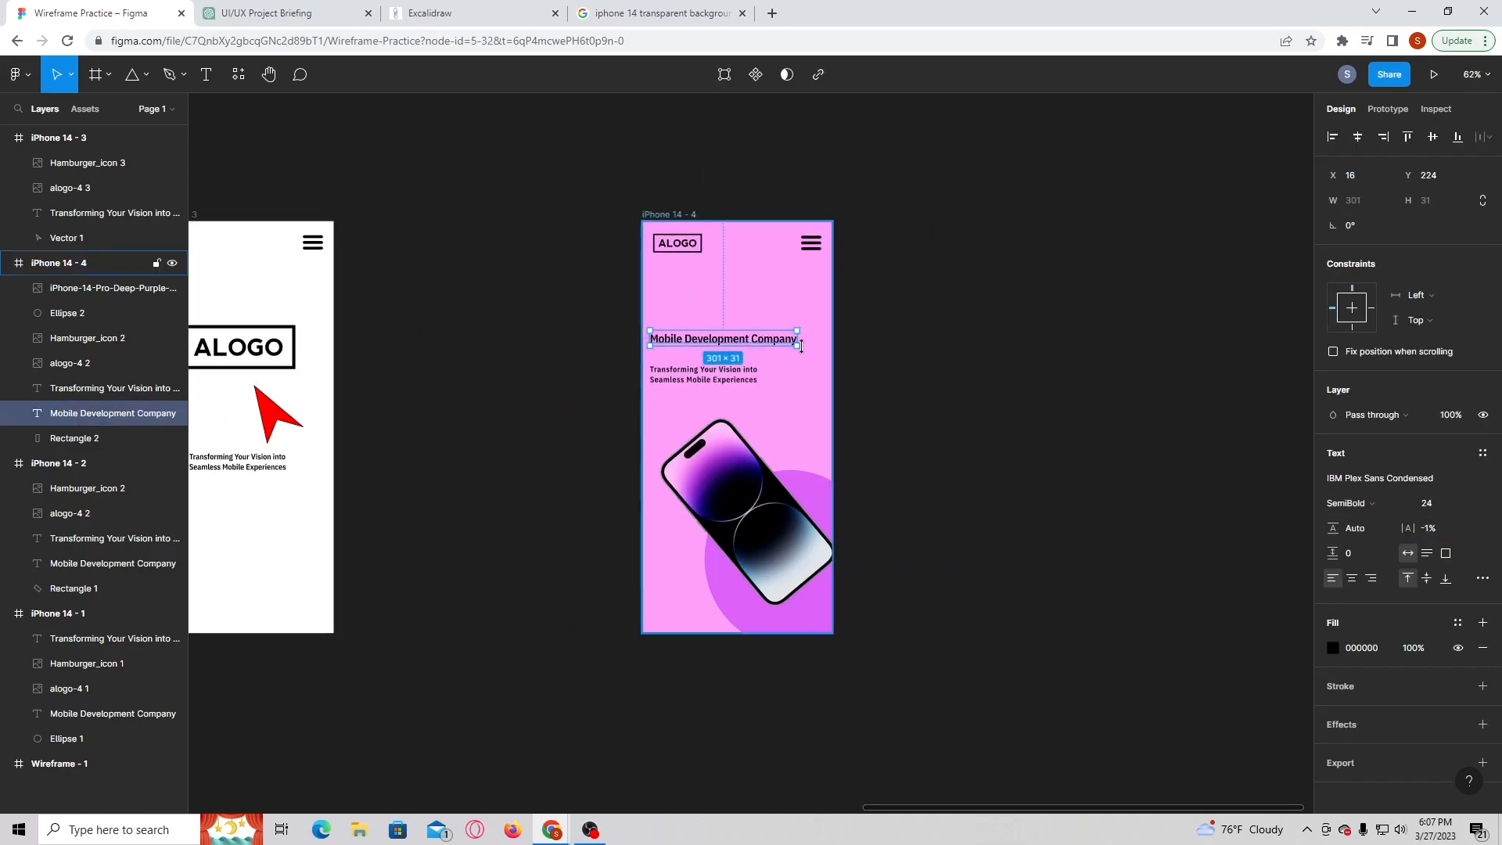
left_click(748, 376)
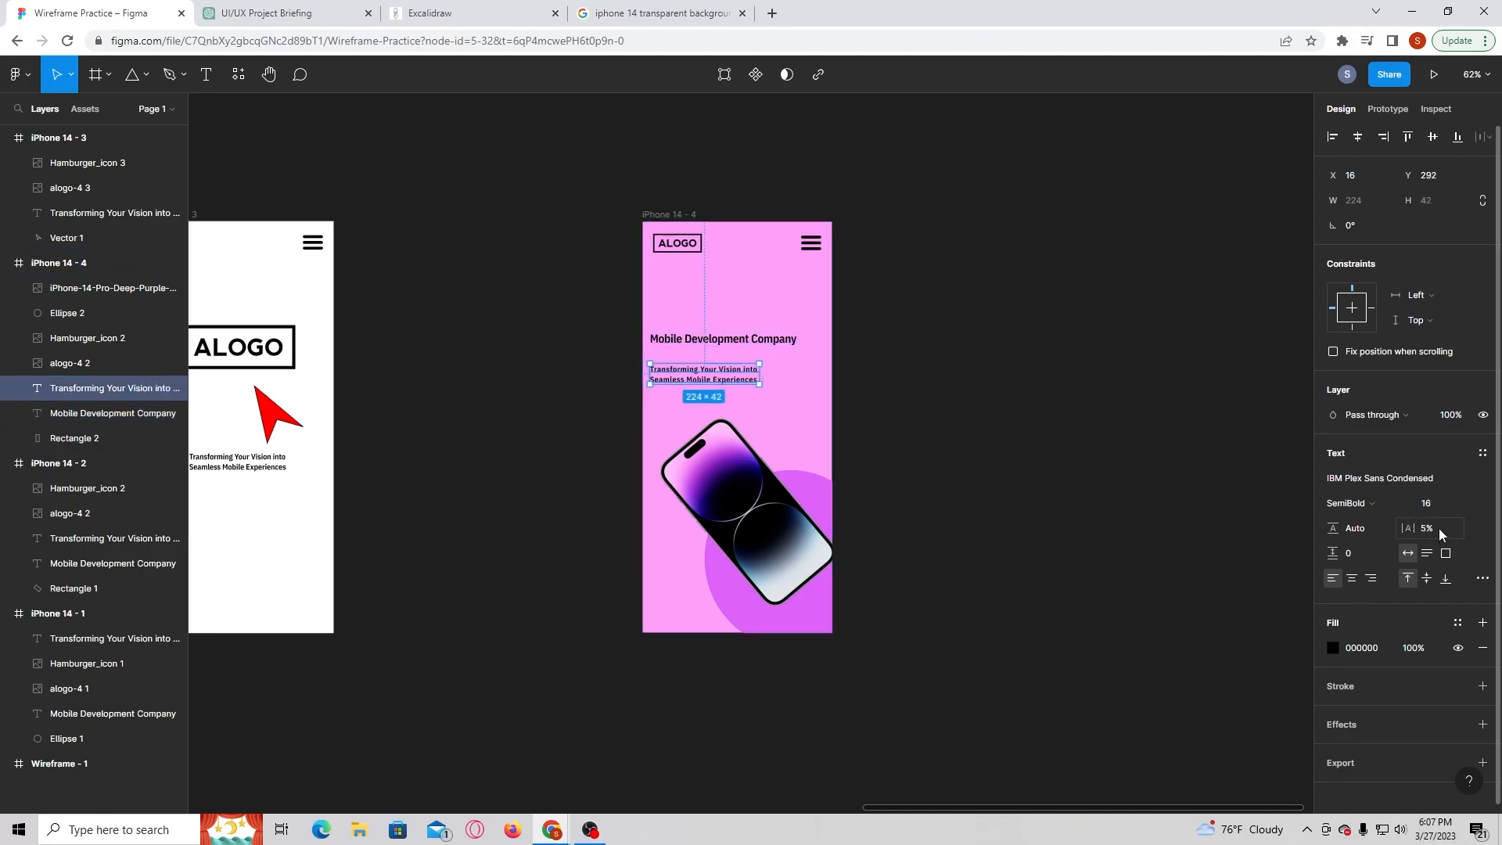
left_click(1043, 406)
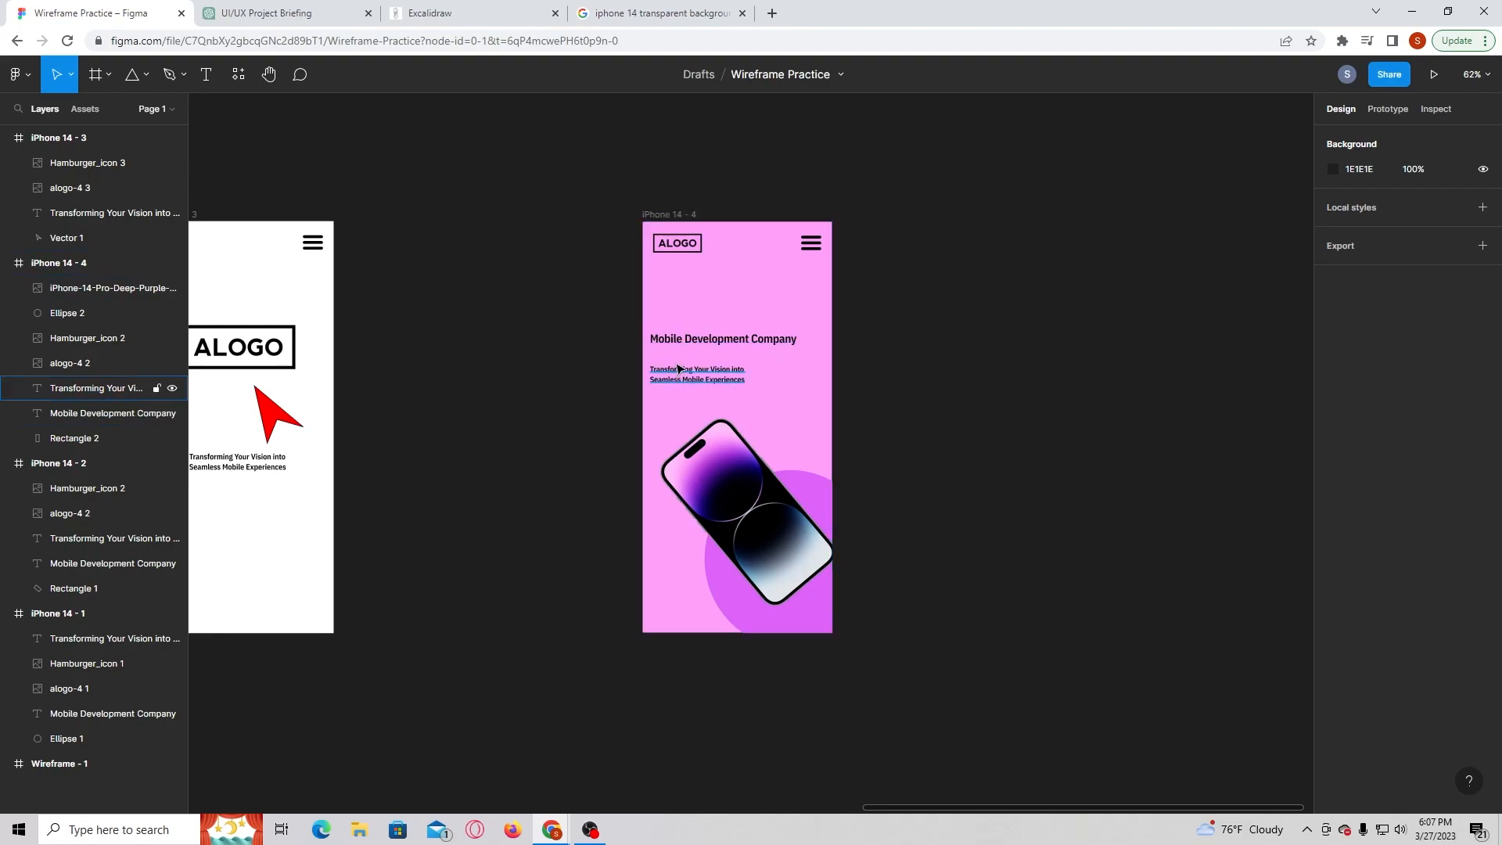
- Test a 7% letter spacing on the fourth frame's "Mobile Development Company" heading and return it to 5%
left_click(770, 344)
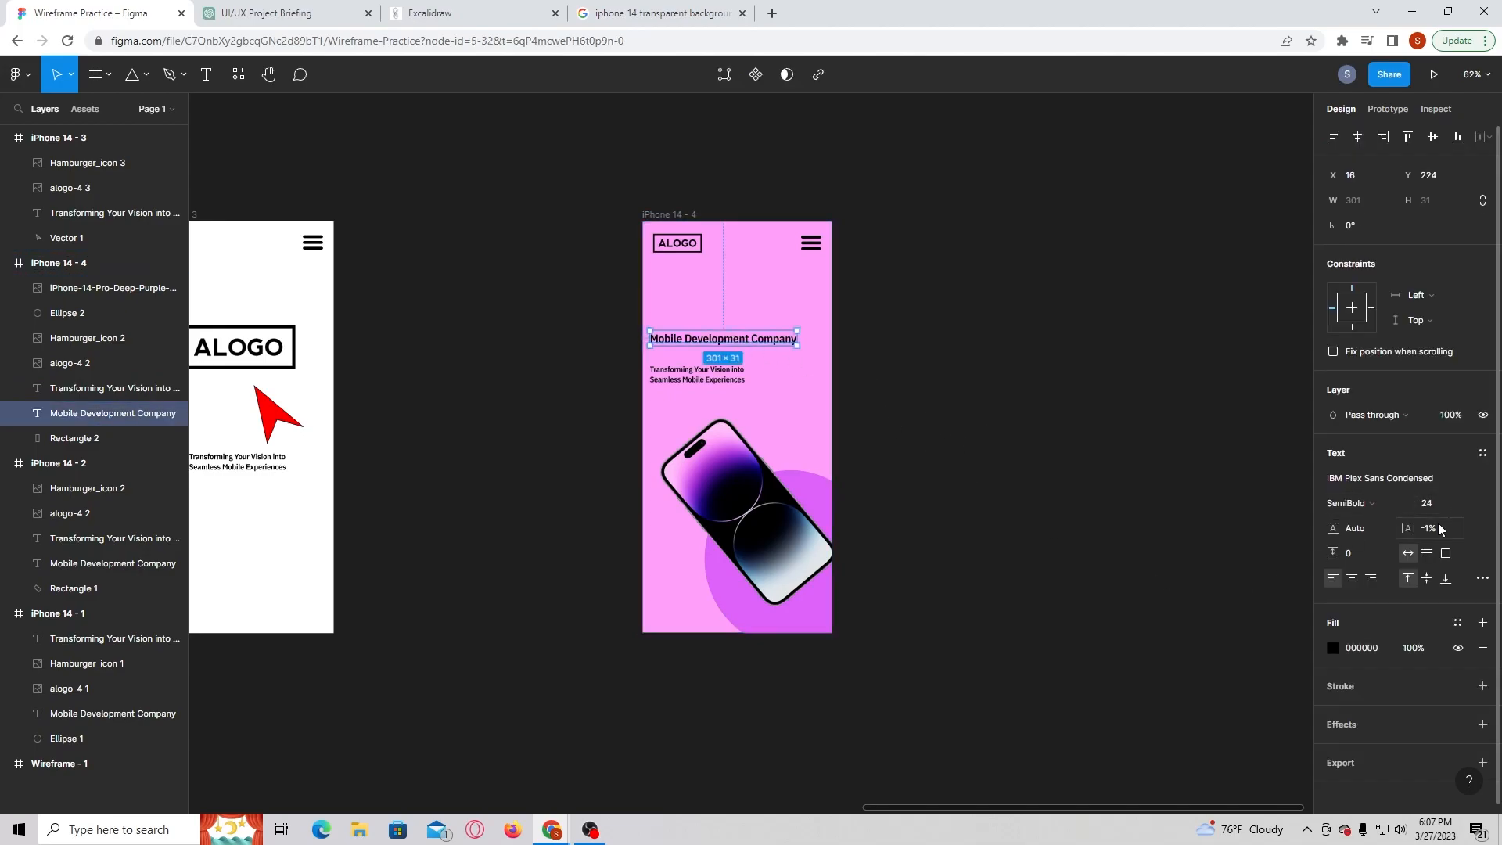
type("7")
key("Return")
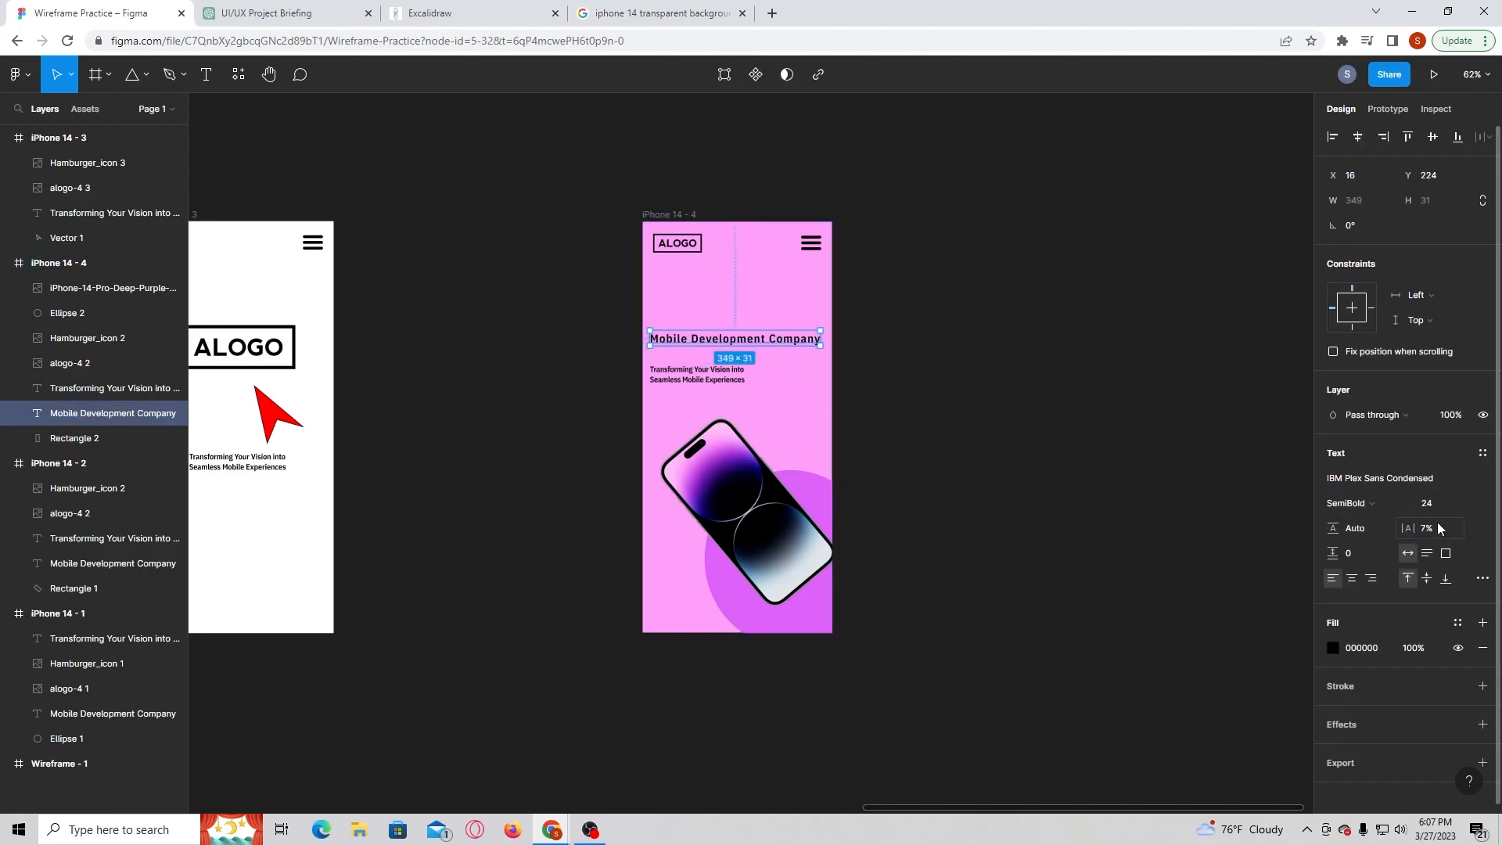
type("5")
key("Return")
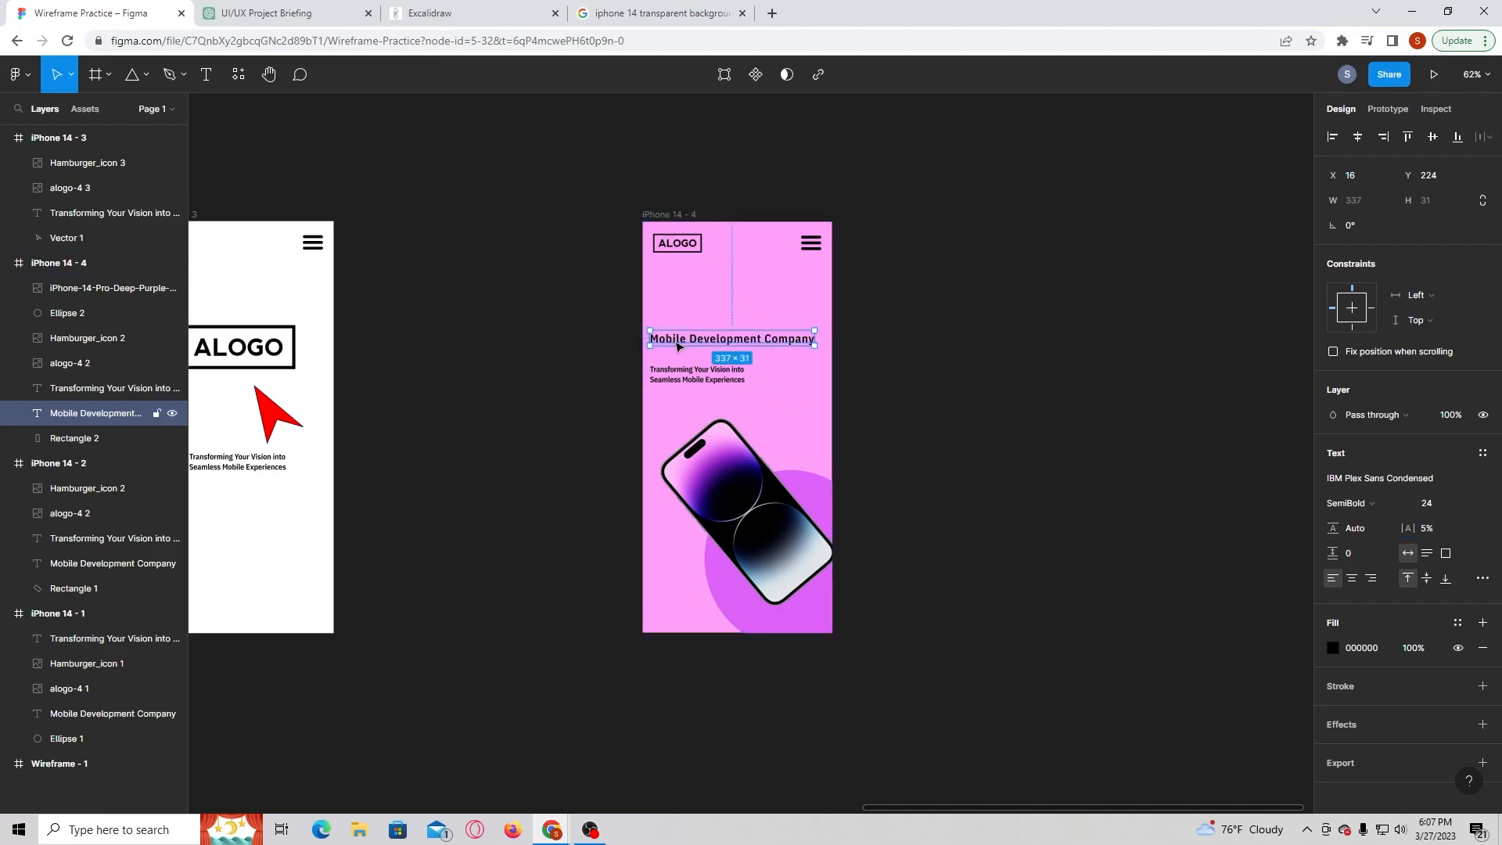
- Restore the fourth frame's "Transforming Your Vision into Seamless Mobile Experiences" tagline to 5% letter spacing
left_click(686, 374)
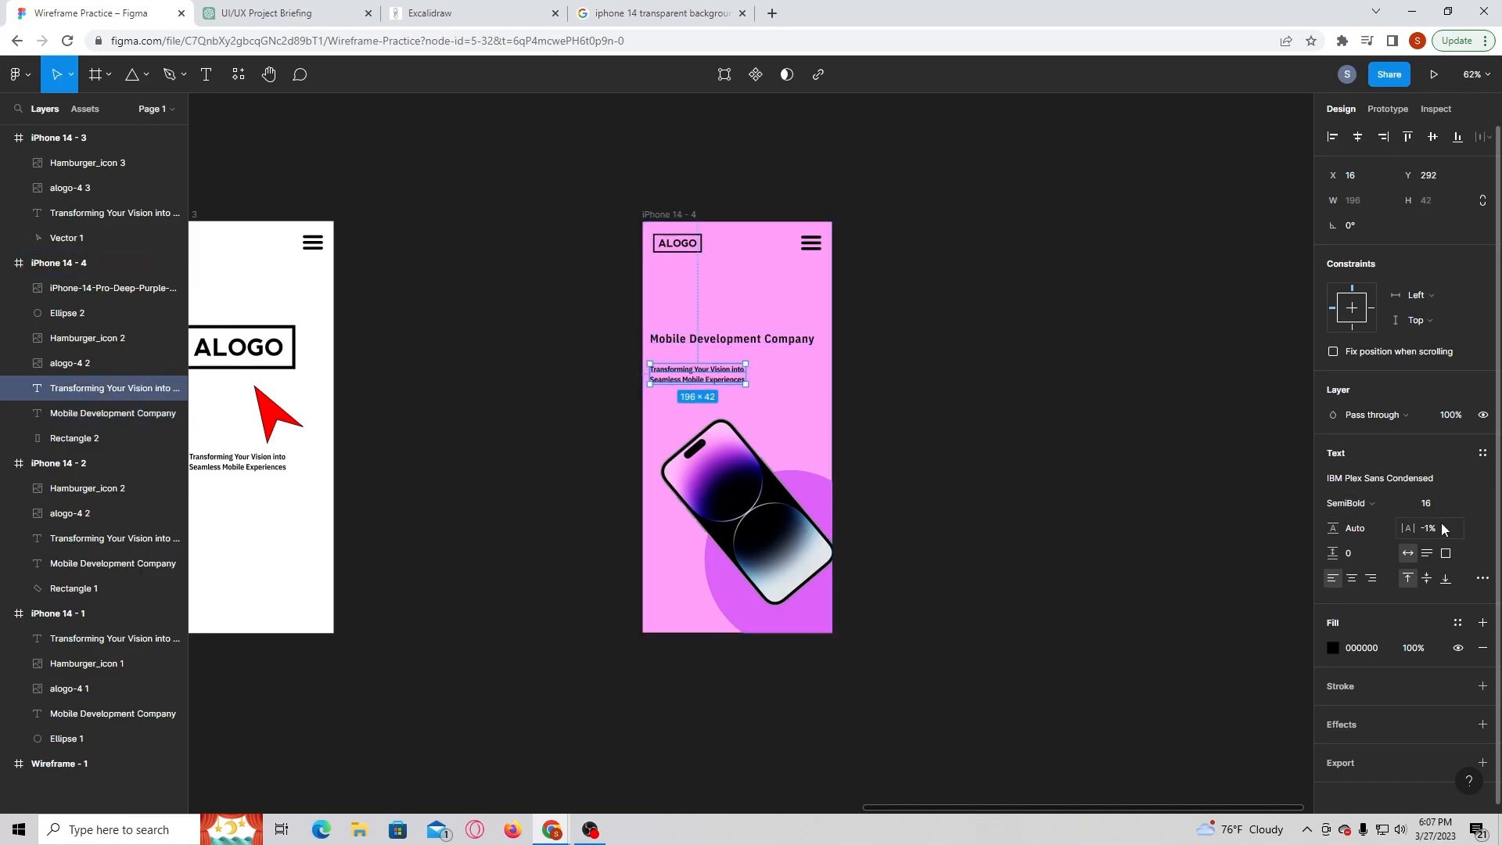
key("Return")
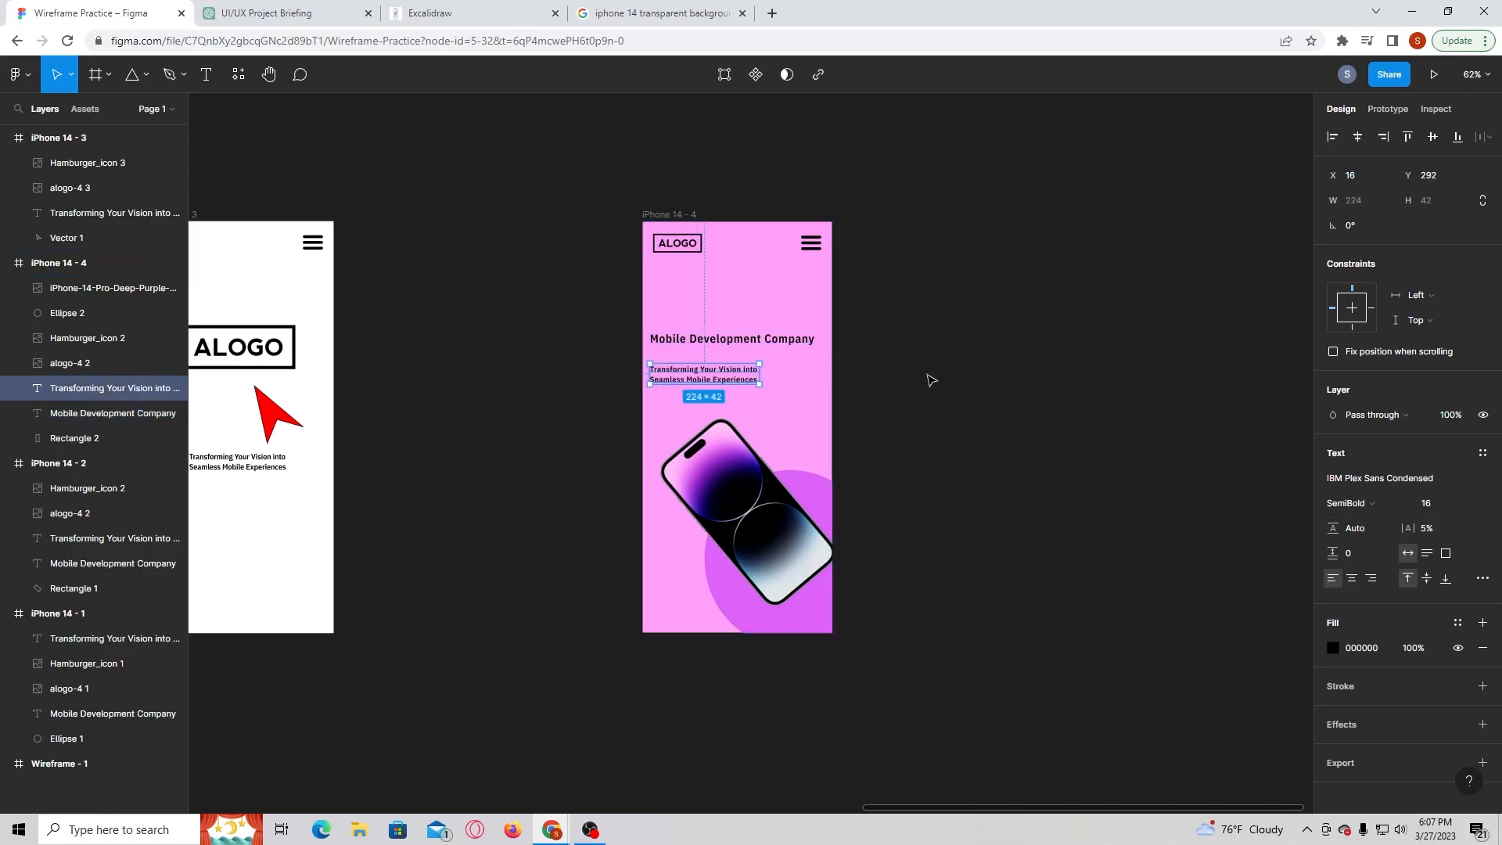
left_click(928, 378)
scroll(945, 417, "up", 1)
scroll(945, 418, "down", 1)
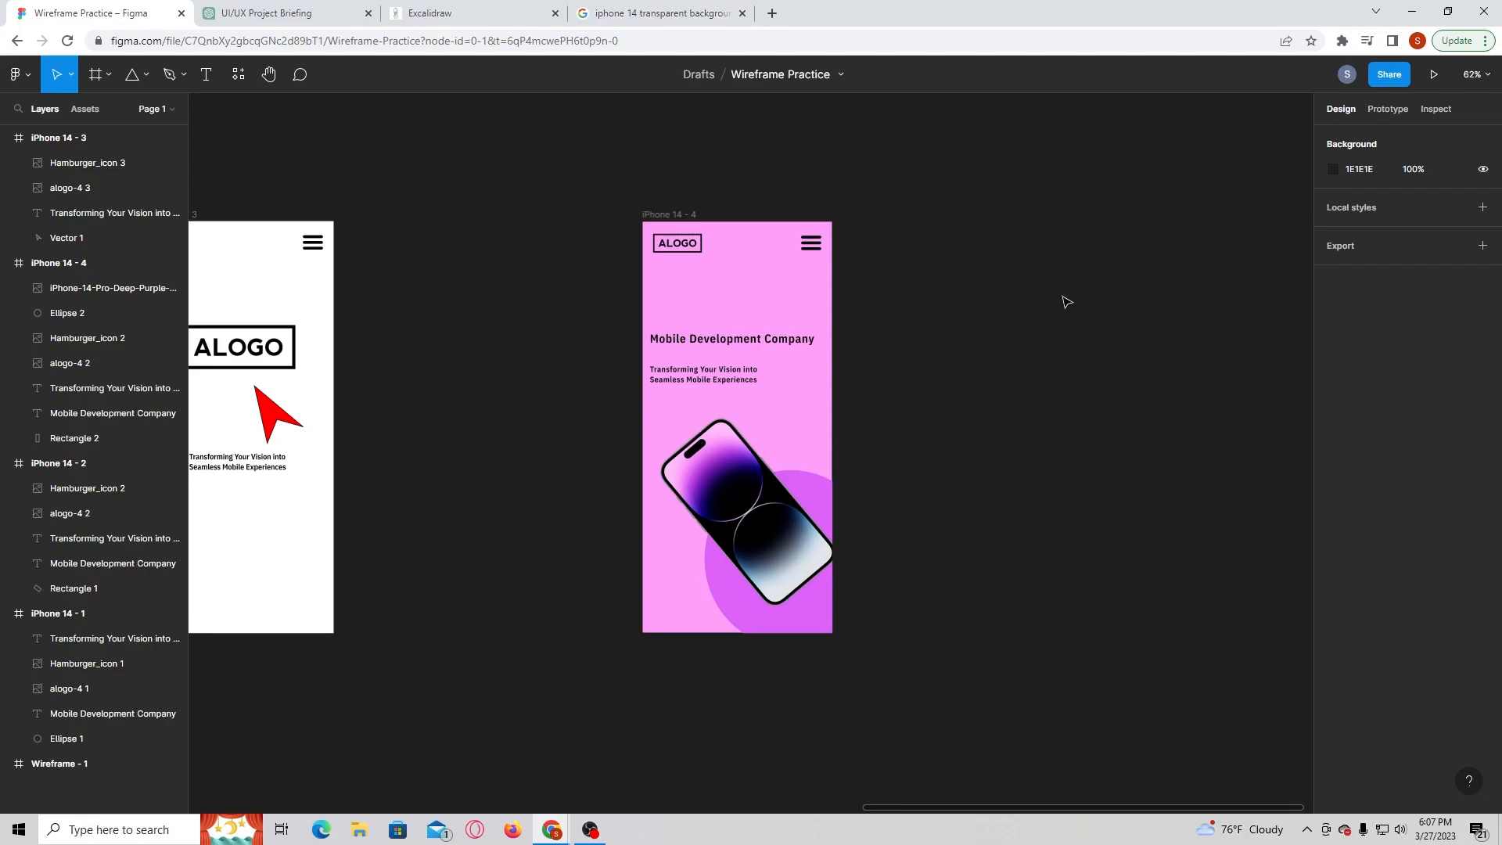
scroll(860, 380, "down", 1)
scroll(860, 380, "right", 1)
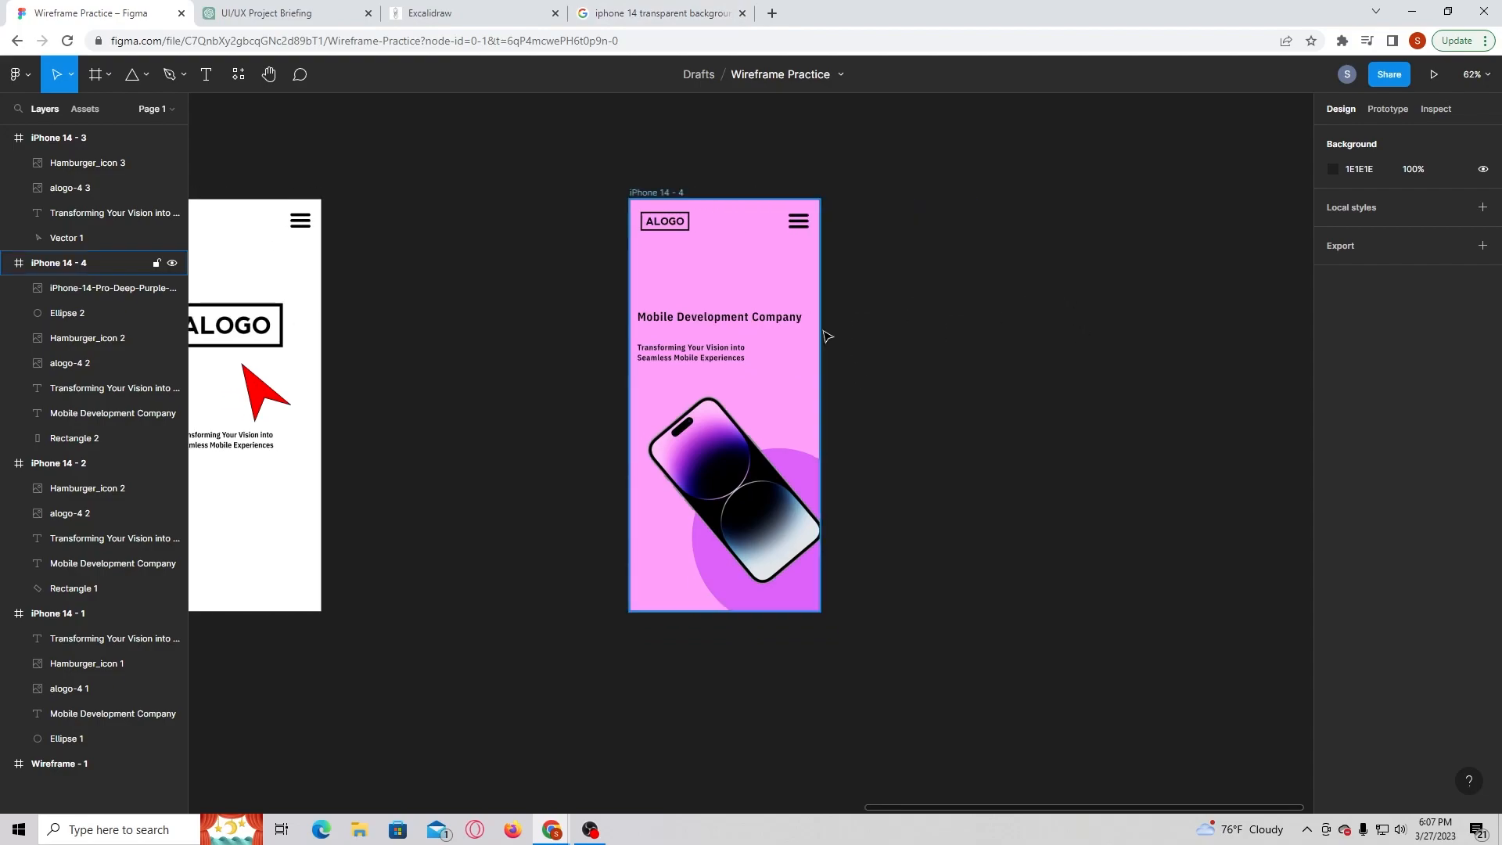
scroll(828, 336, "up", 1)
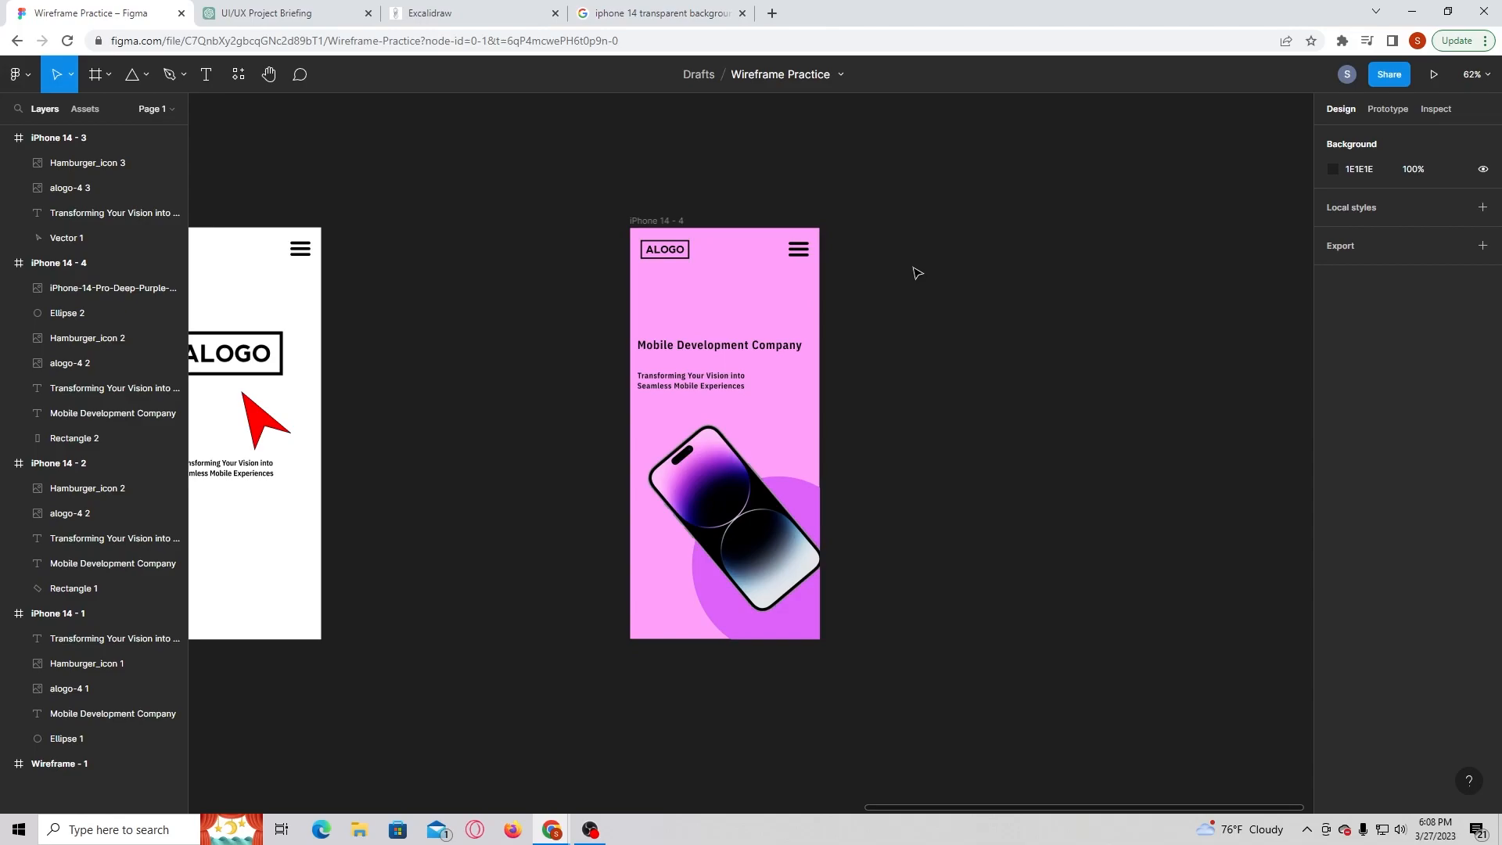
left_click(702, 300)
left_click(947, 310)
- Try a dark blue 22087E fill on the fourth frame's background rectangle, sampling the colour from the phone image
left_click(782, 315)
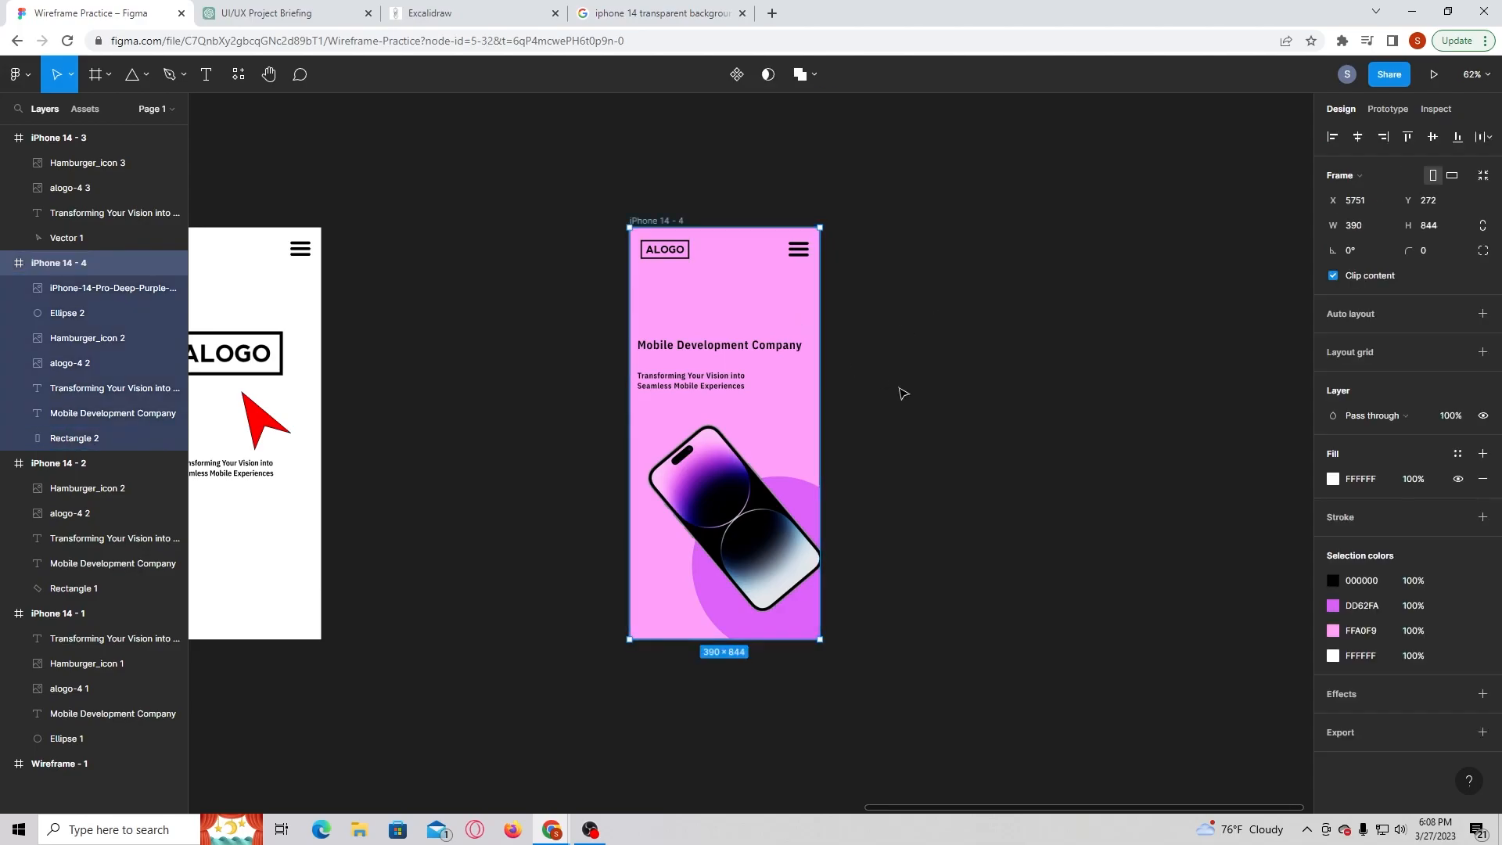
left_click(185, 438)
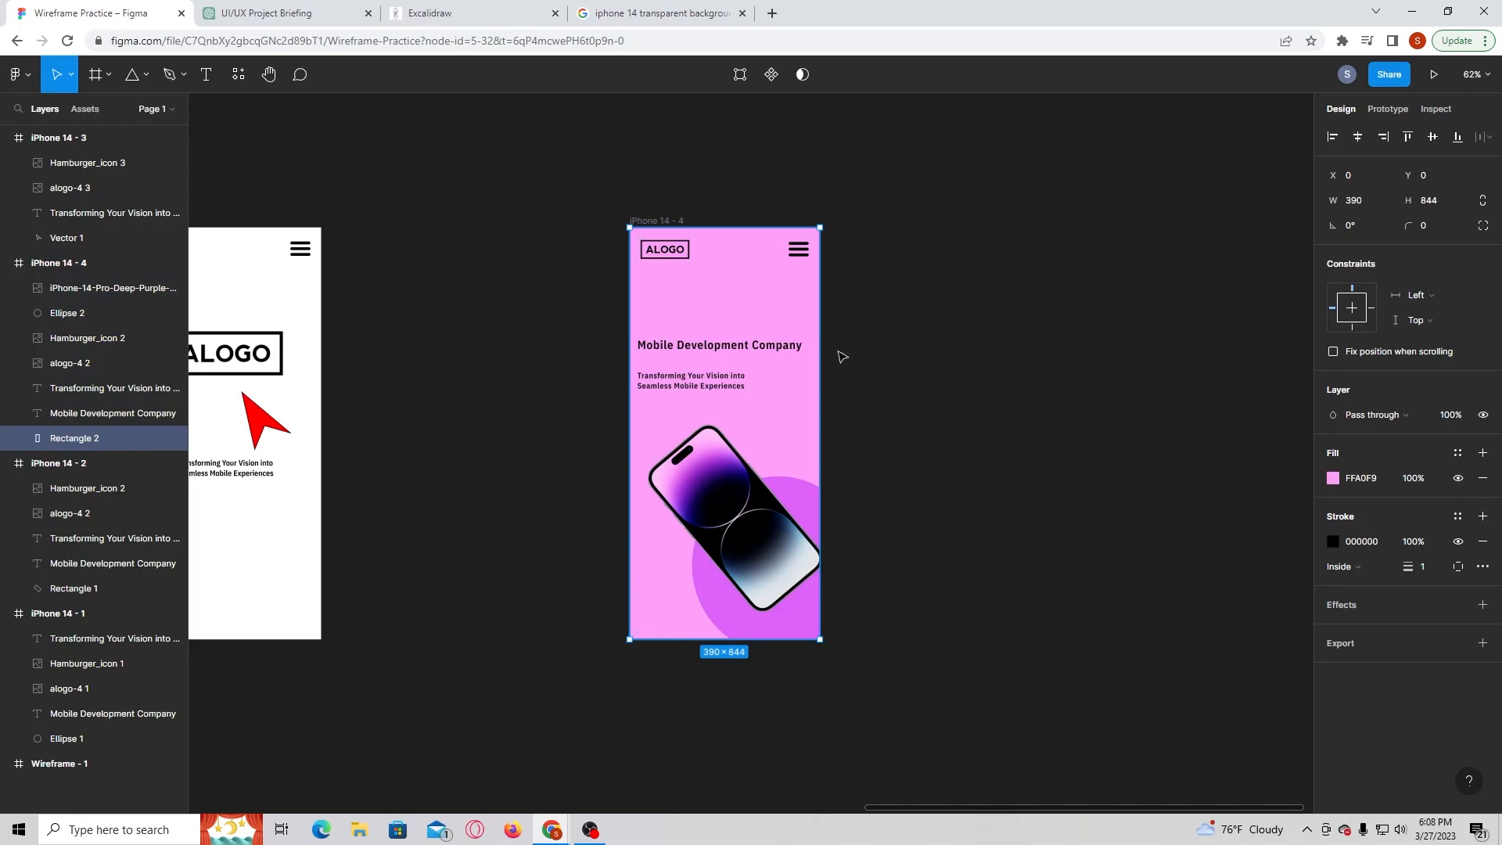
left_click(1333, 478)
left_click(1146, 642)
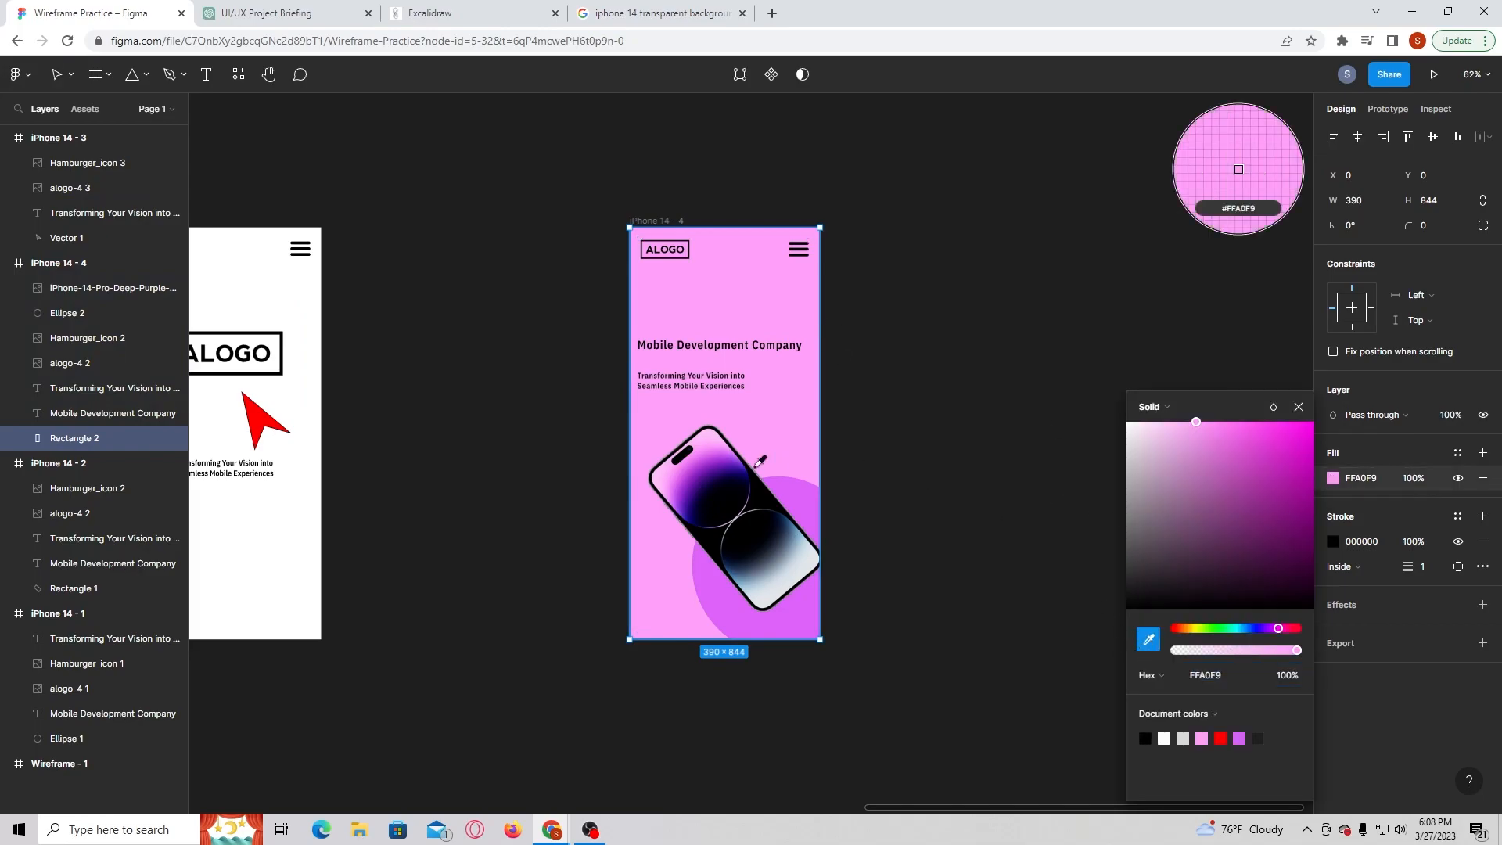
left_click(739, 471)
left_click(994, 406)
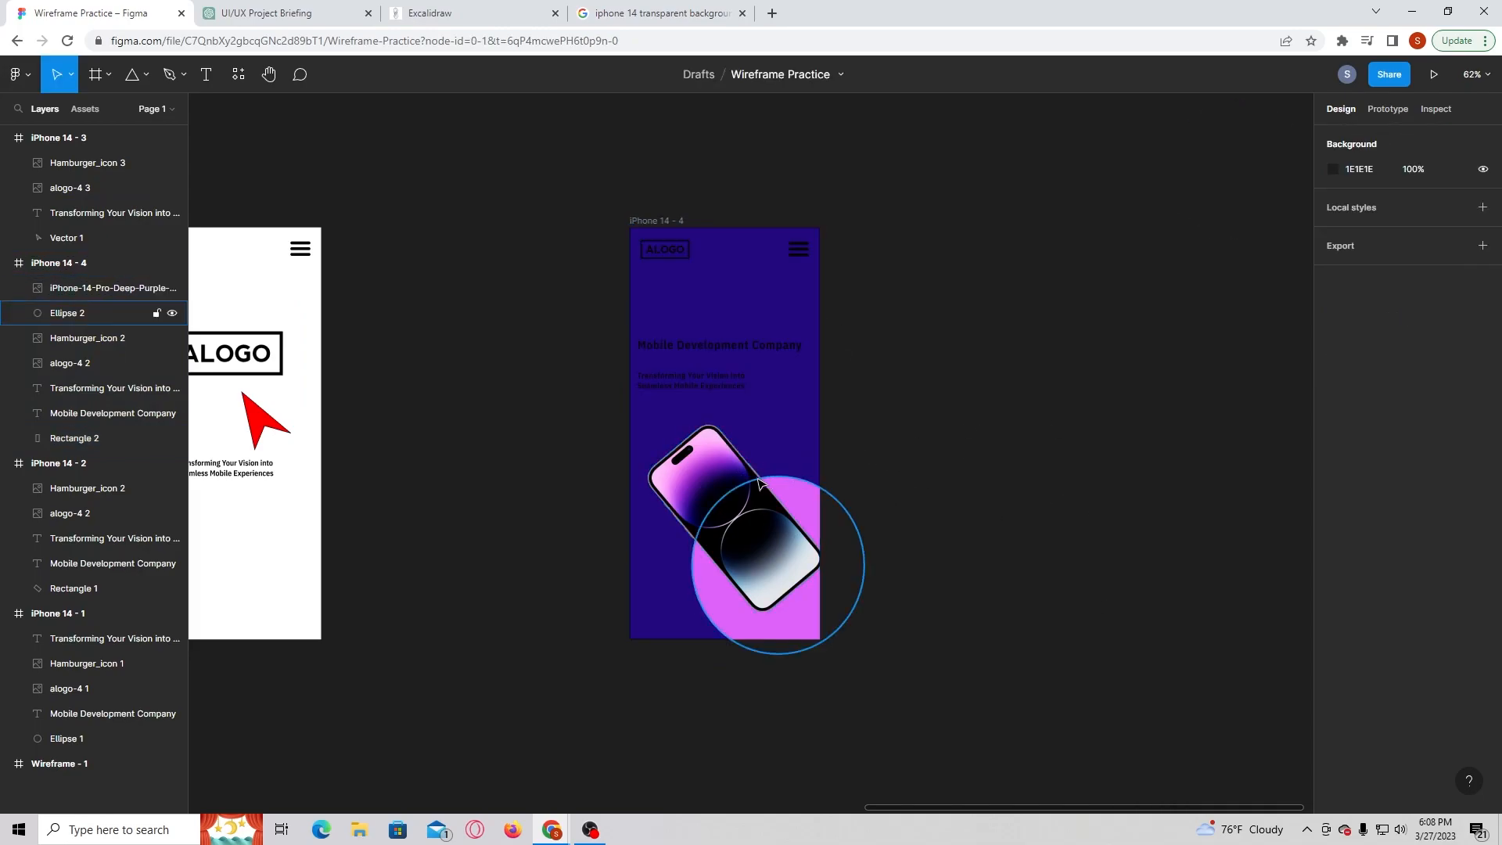
left_click(814, 501)
left_click(1333, 478)
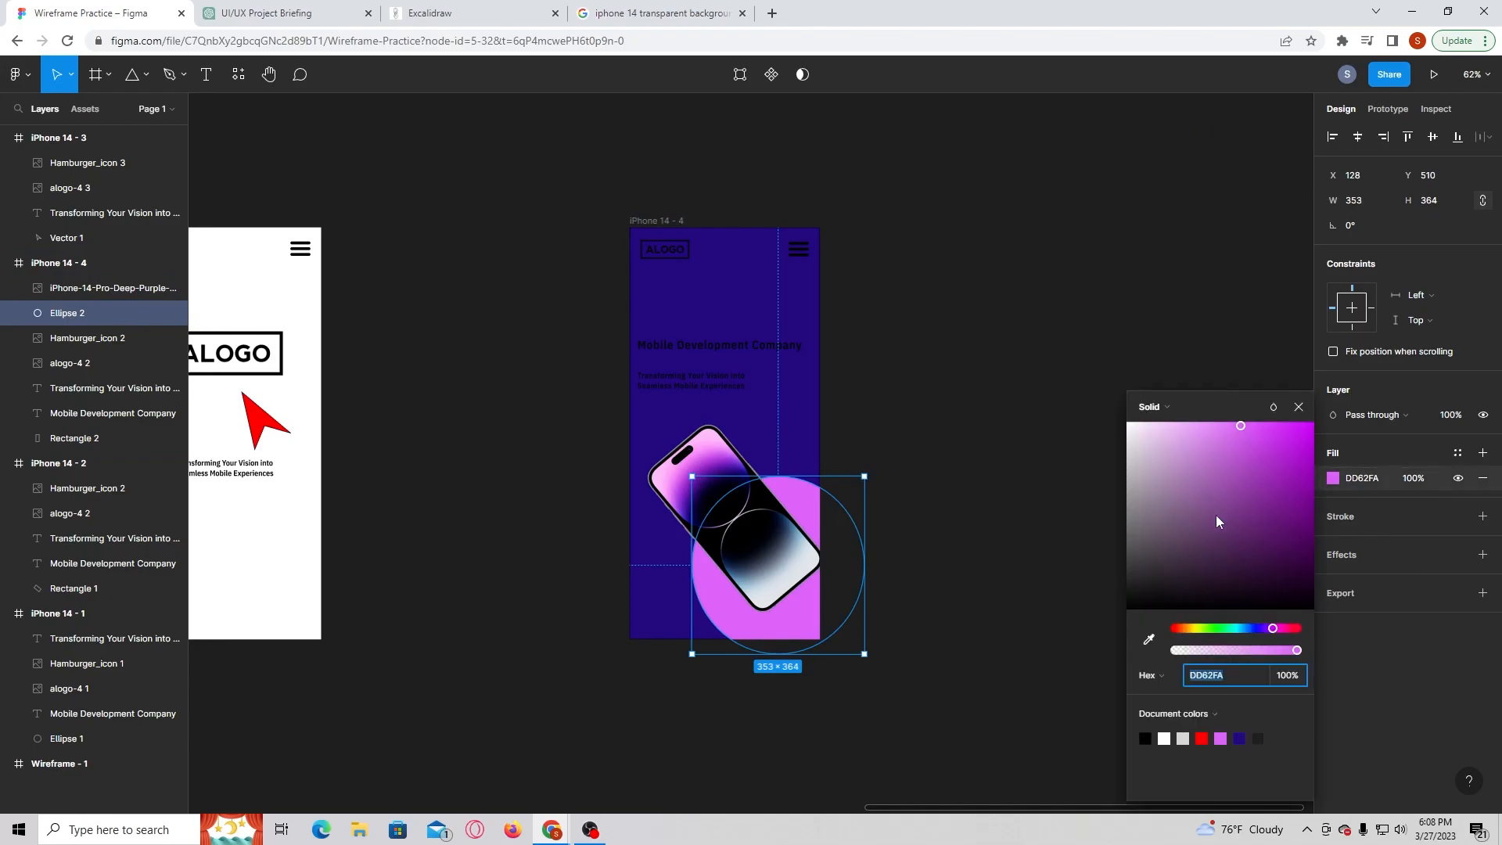
left_click(1084, 433)
left_click(763, 346)
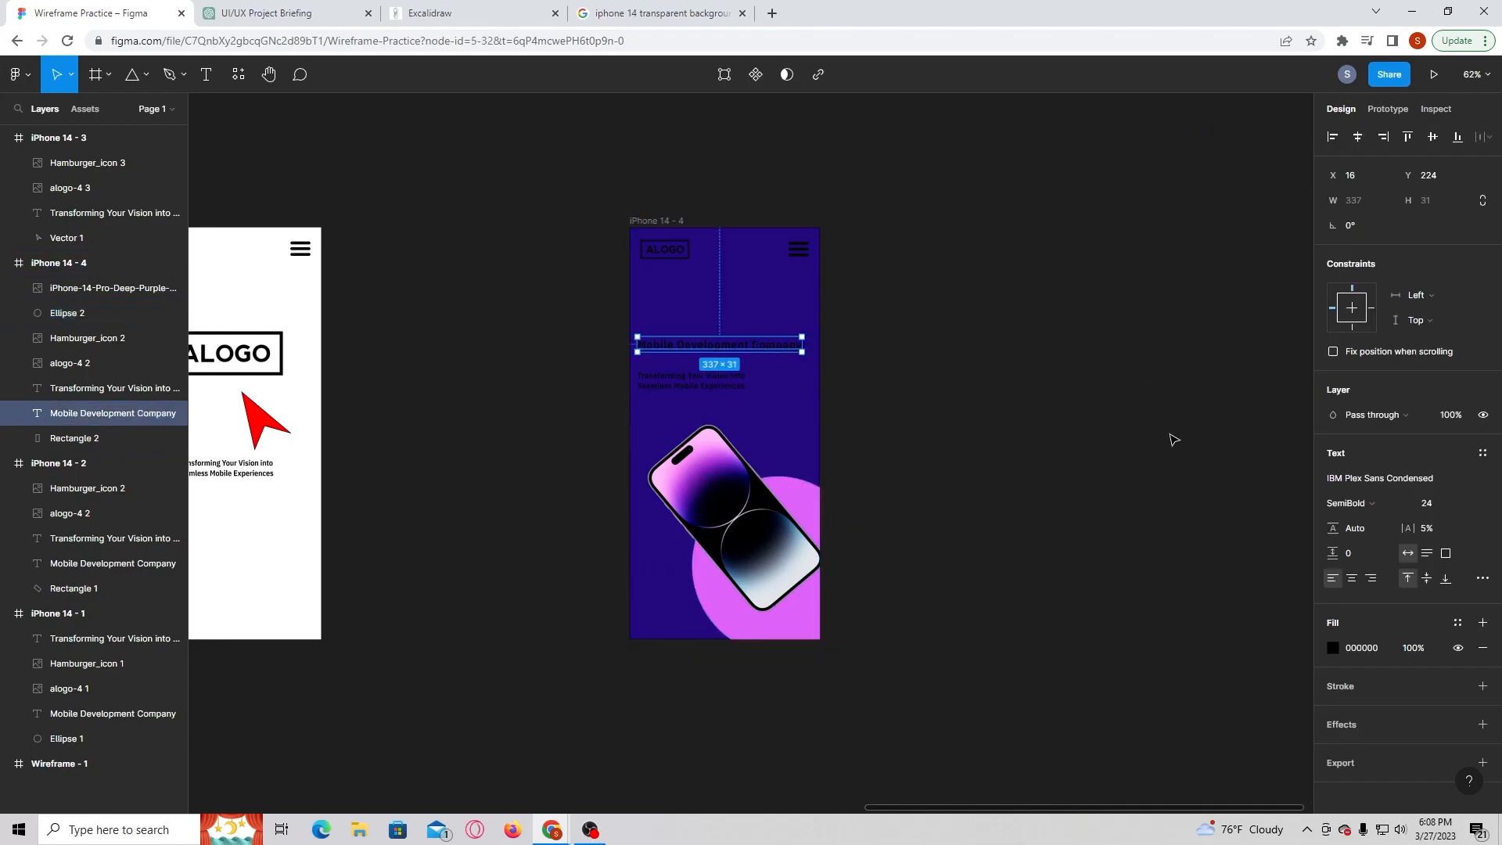
left_click(1333, 648)
left_click(1137, 322)
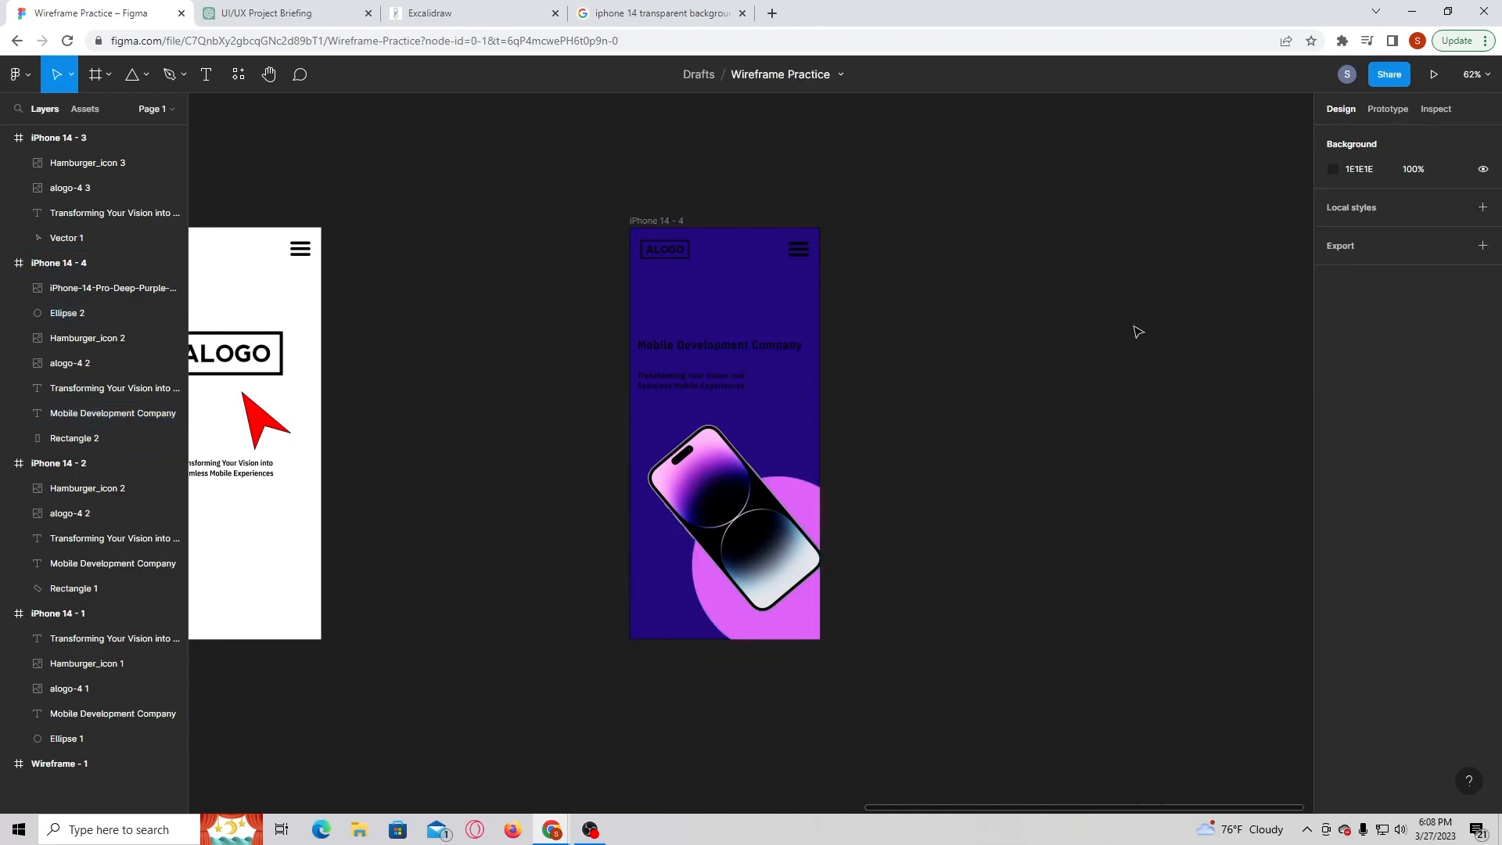
mouse_move(675, 358)
left_mouse_down()
mouse_move(725, 270)
mouse_move(666, 413)
left_mouse_up()
left_click(673, 419)
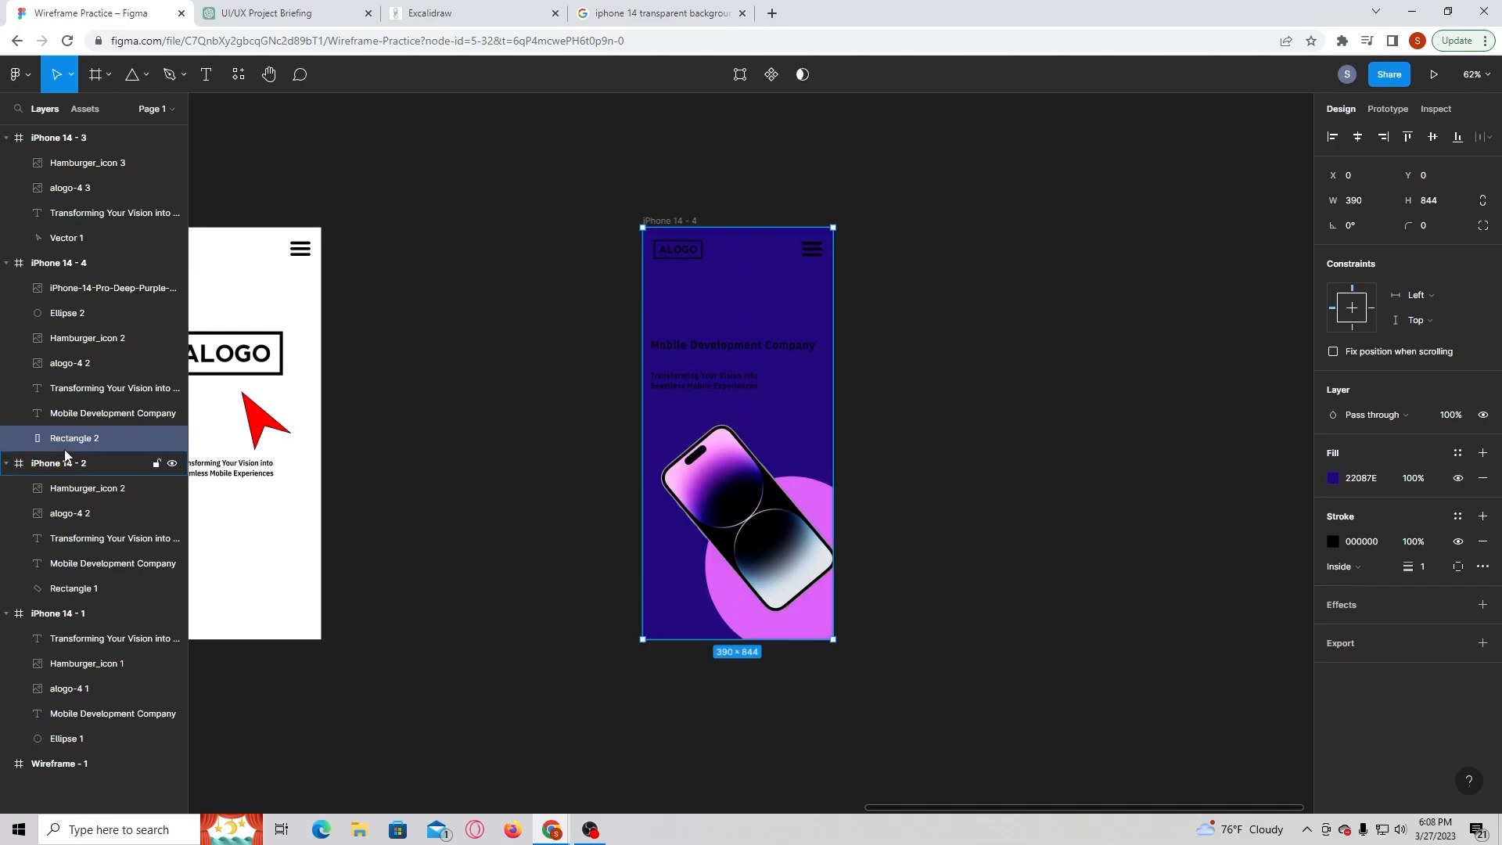
- Try a white FFFFFF fill on both the fourth frame's heading and tagline
left_click(107, 393)
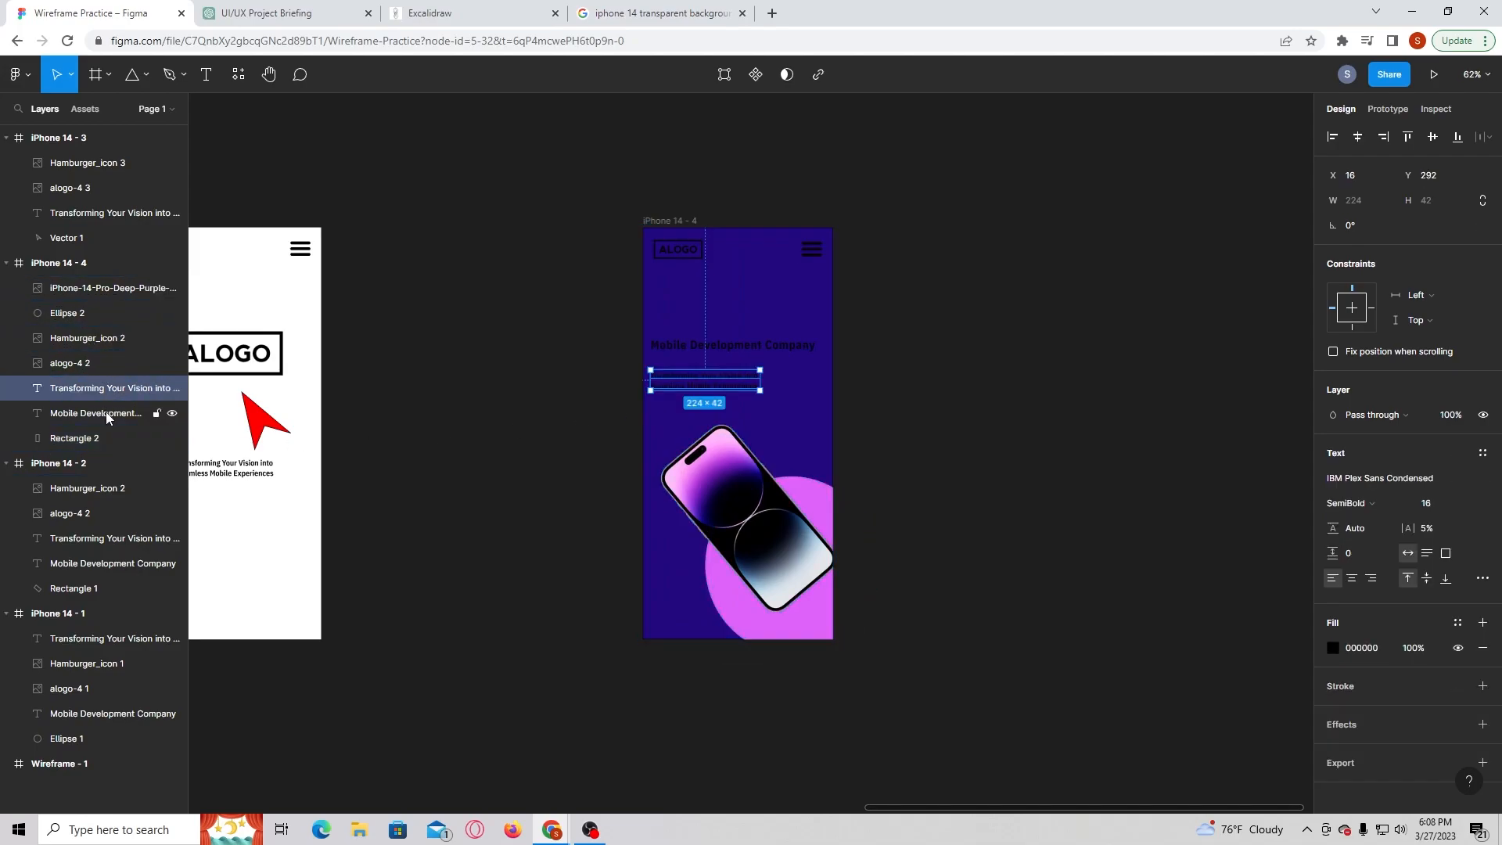
left_click(110, 415, "shift")
left_click(1333, 711)
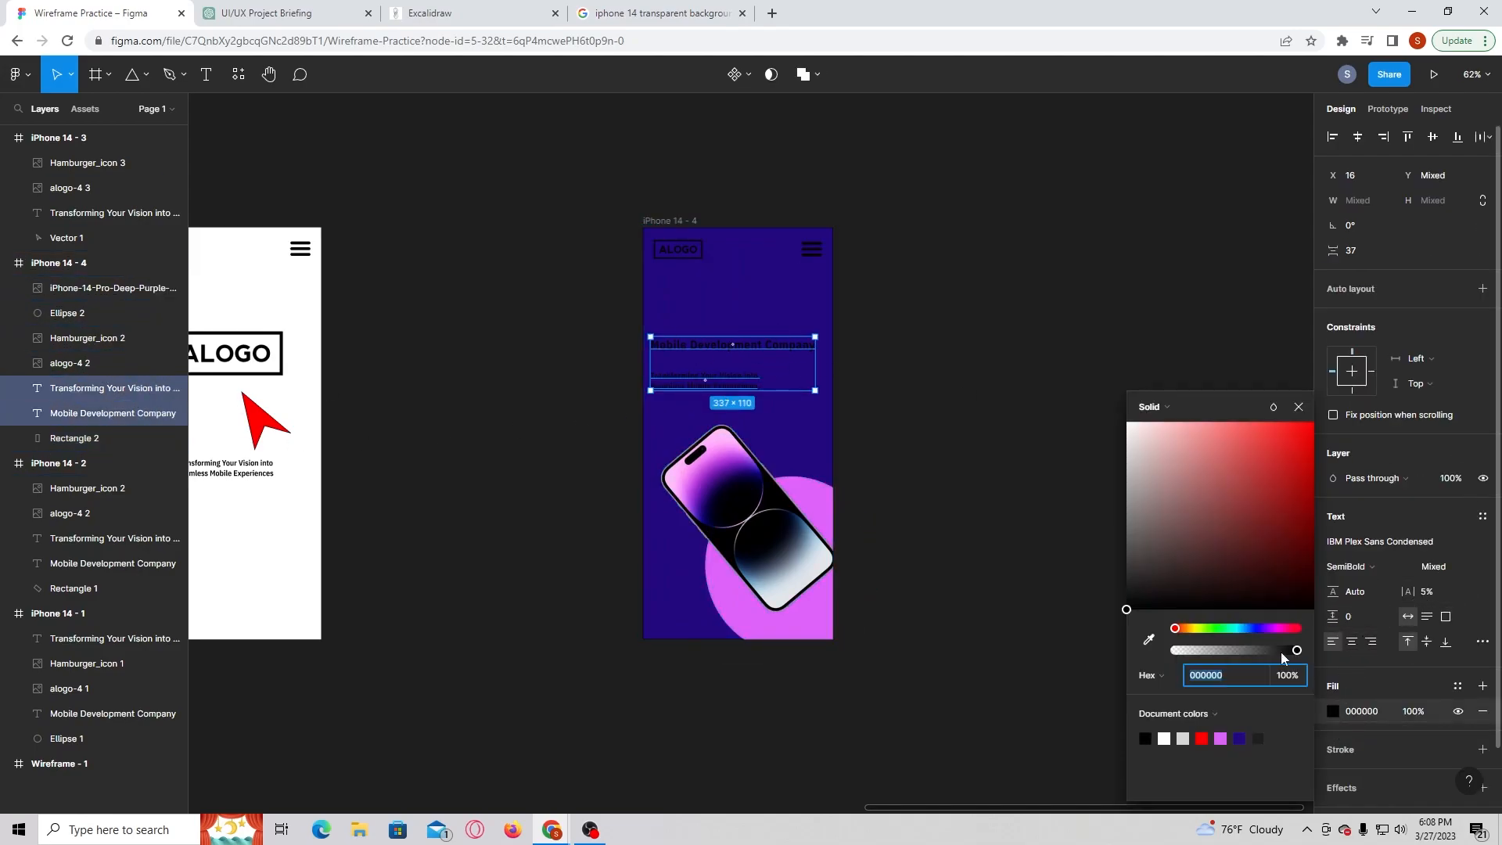
left_click_drag(1134, 554, 1101, 376)
left_click(935, 222)
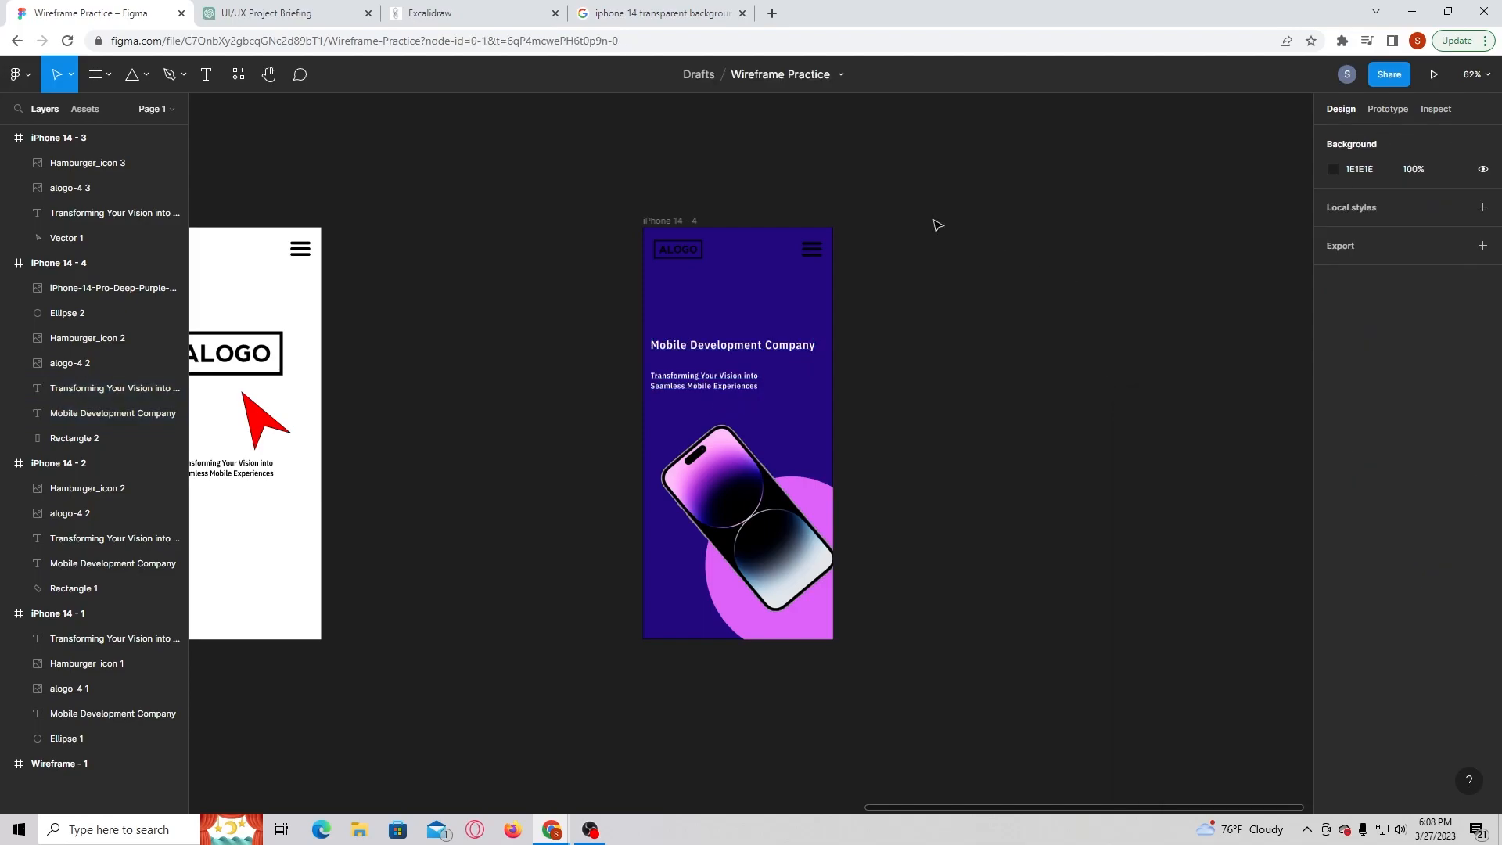
- Try to recolour the fourth frame's logo image with minimum exposure and maximum contrast, saturation, temperature, tint and highlights
left_click(667, 247)
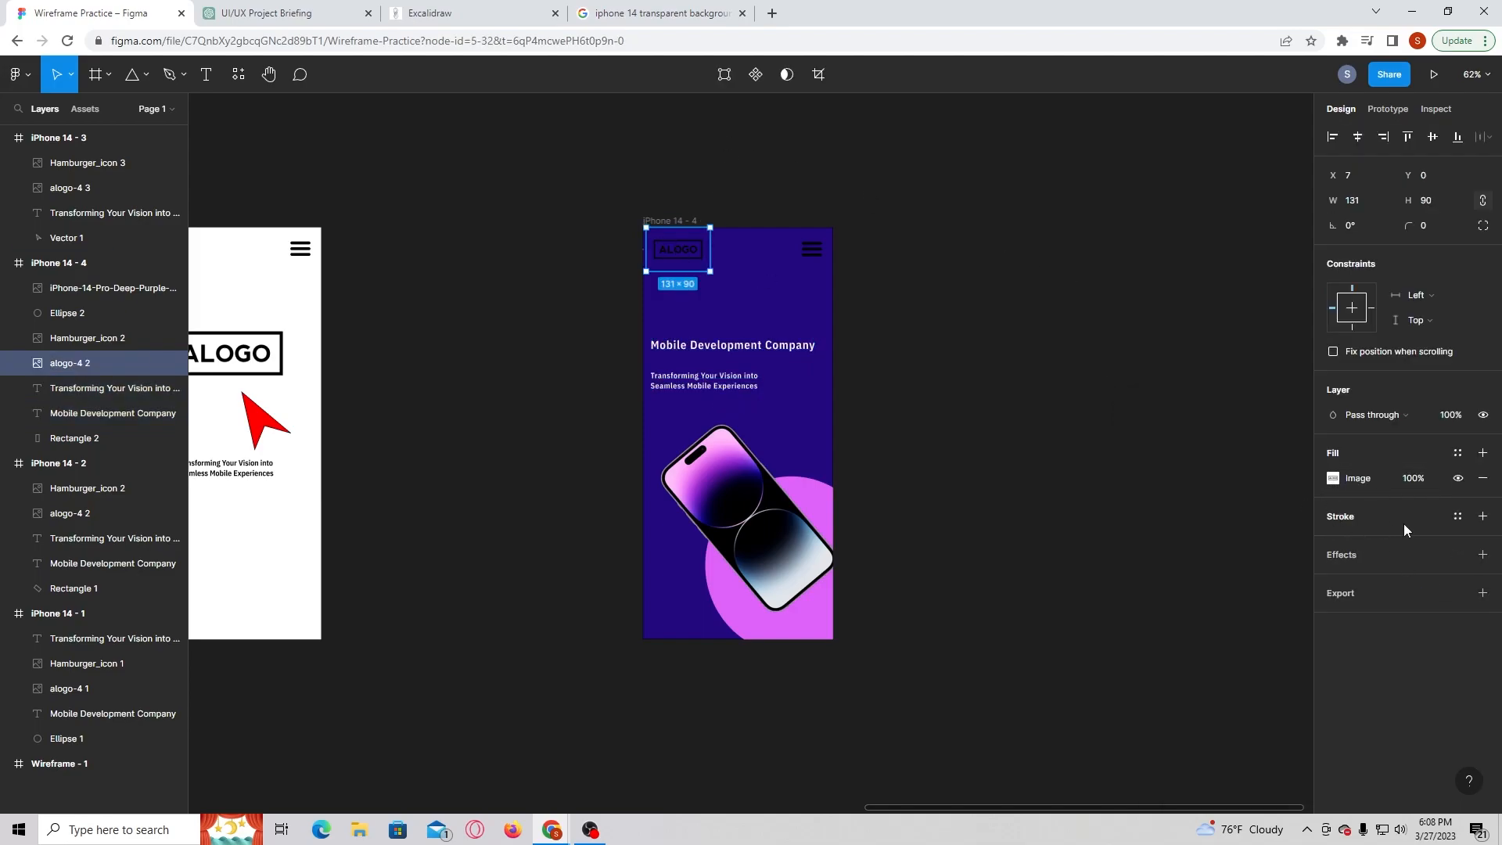
left_click(1332, 478)
left_click_drag(1258, 628, 1366, 665)
left_click_drag(1259, 677, 1355, 688)
left_click_drag(1257, 702, 1305, 757)
left_click(1258, 752)
left_click(1155, 477)
left_click(1230, 411)
left_click(1298, 439)
left_click(1360, 479)
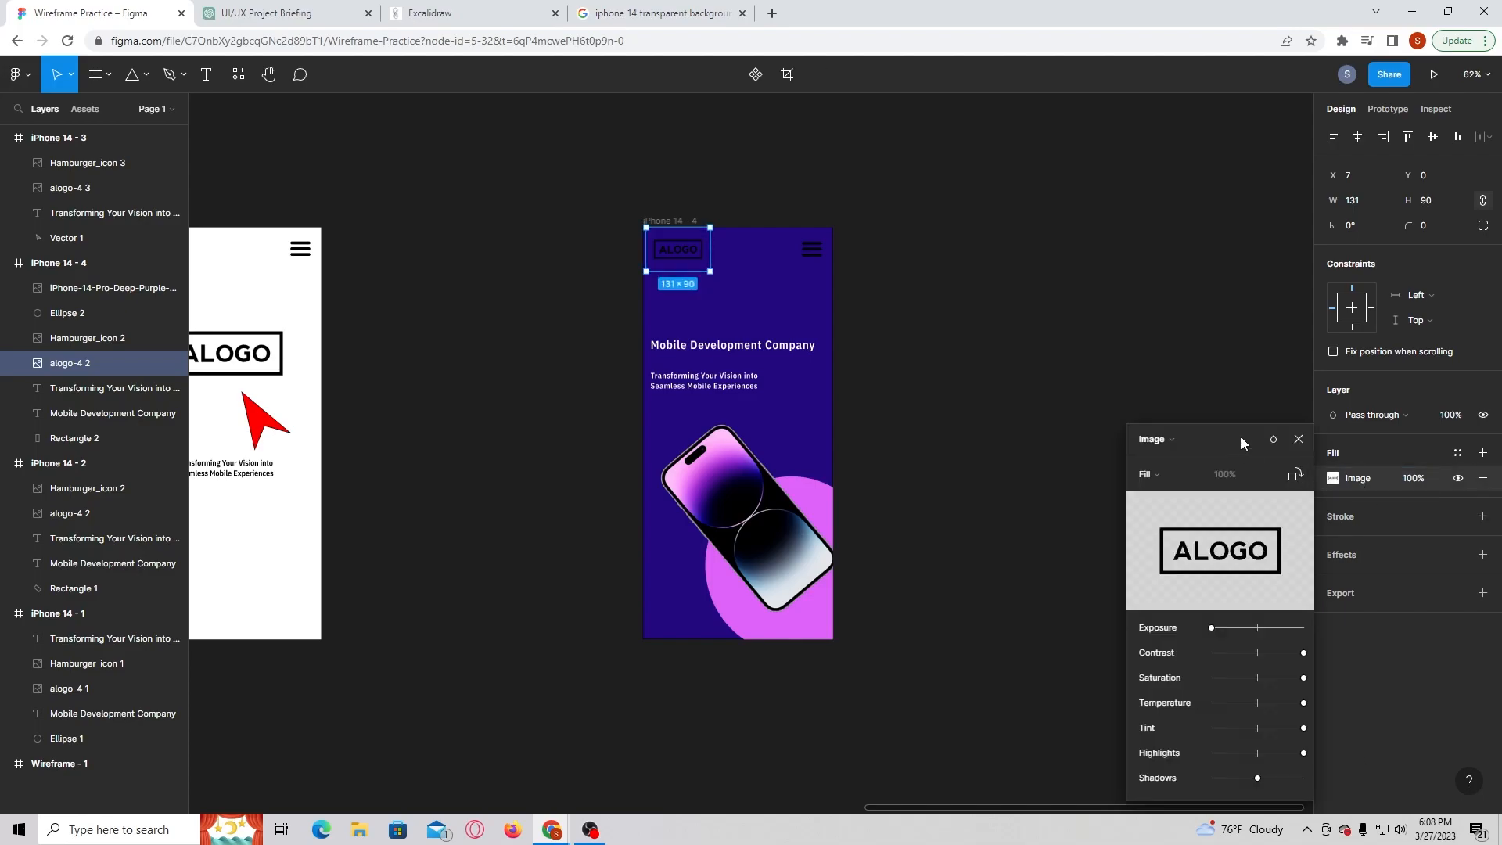
left_click(1272, 440)
left_click(1313, 616)
left_click(1026, 345)
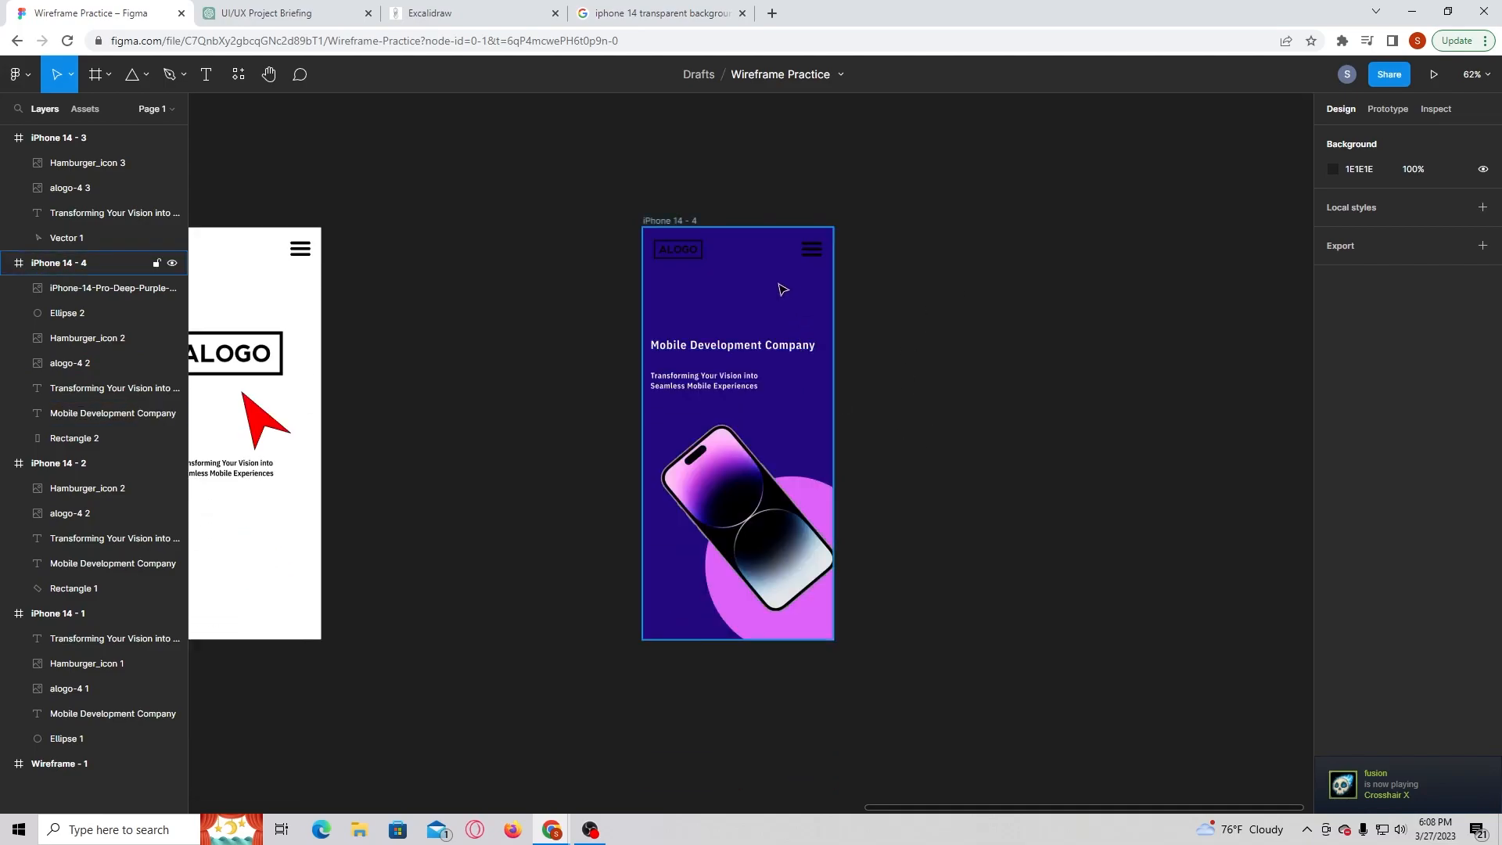
- Undo the logo's image adjustments and the white fill on the fourth frame's heading and tagline
left_click(733, 294)
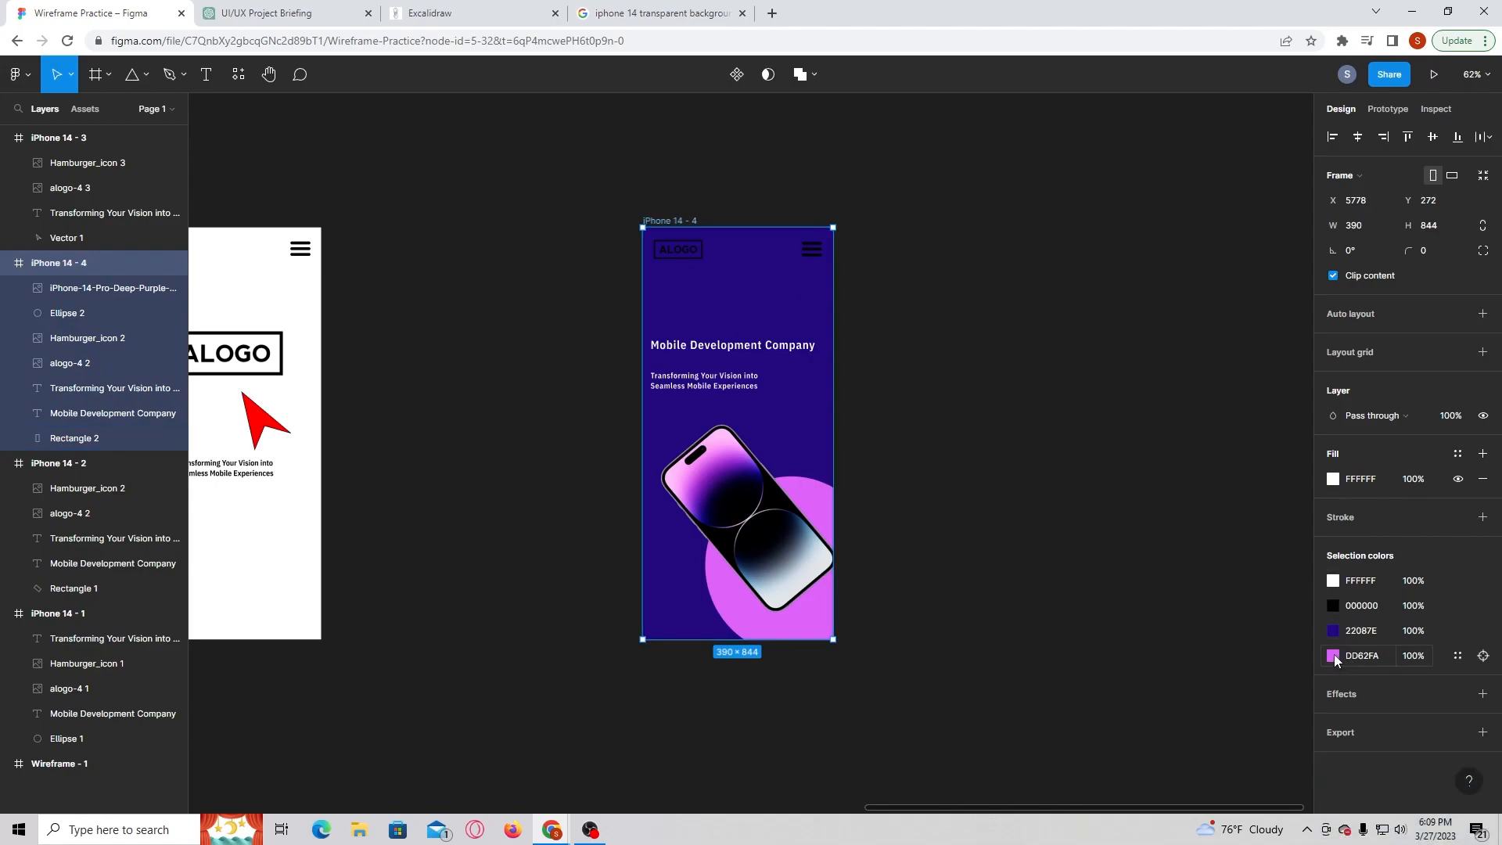
key("ctrl+z")
key("ctrl+z")
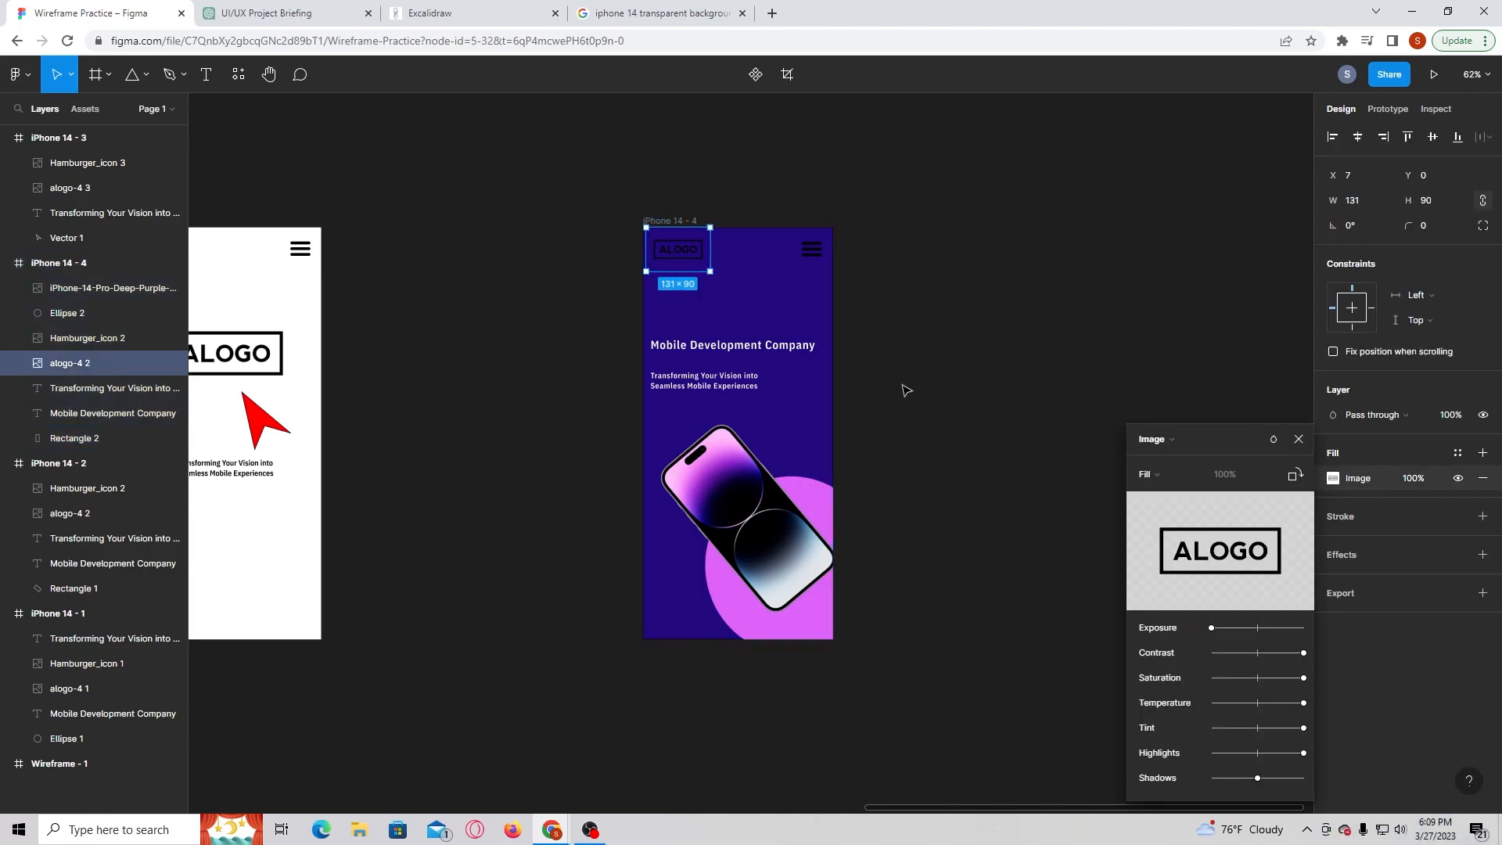
key("ctrl+z")
key("ctrl+z")
key("ctrl+z")
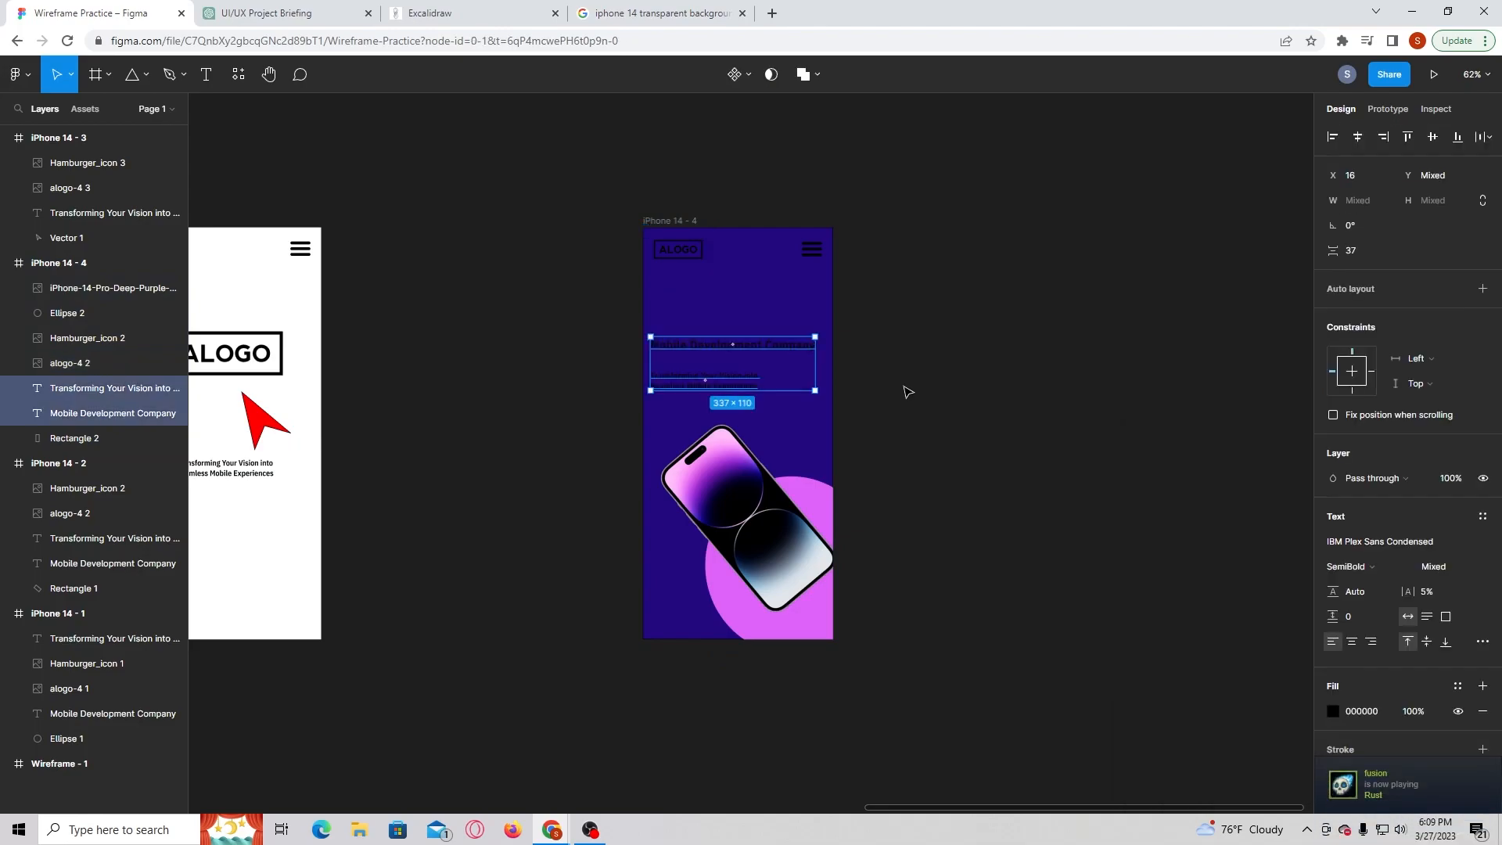
- Undo the fourth frame's accidental move and the dark blue fill of its background rectangle
key("ctrl+z")
key("ctrl+z")
key("ctrl+z")
key("ctrl+z")
key("ctrl+z")
key("ctrl+z")
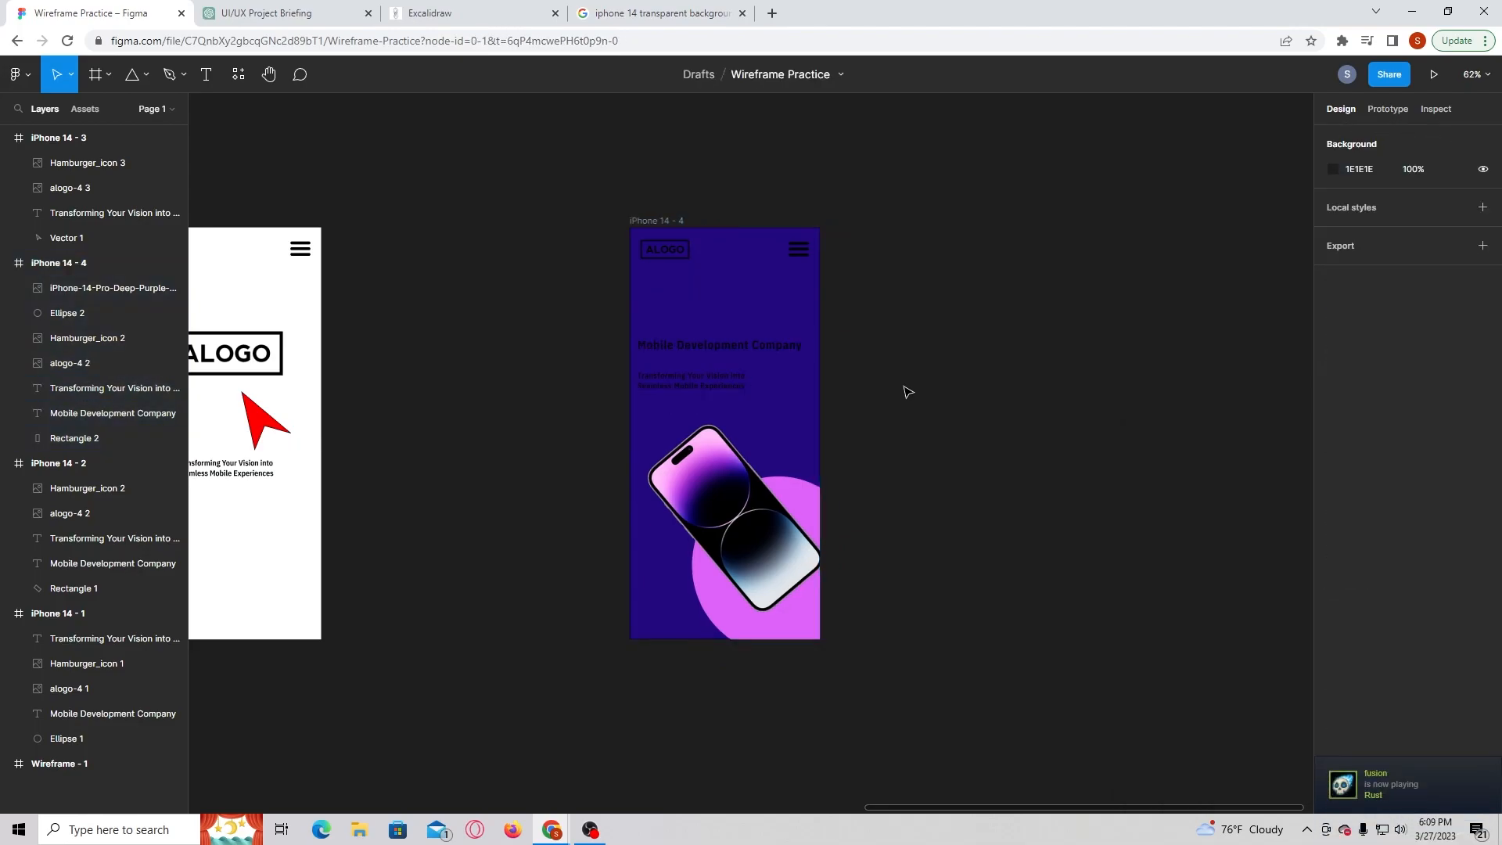
left_click(838, 436)
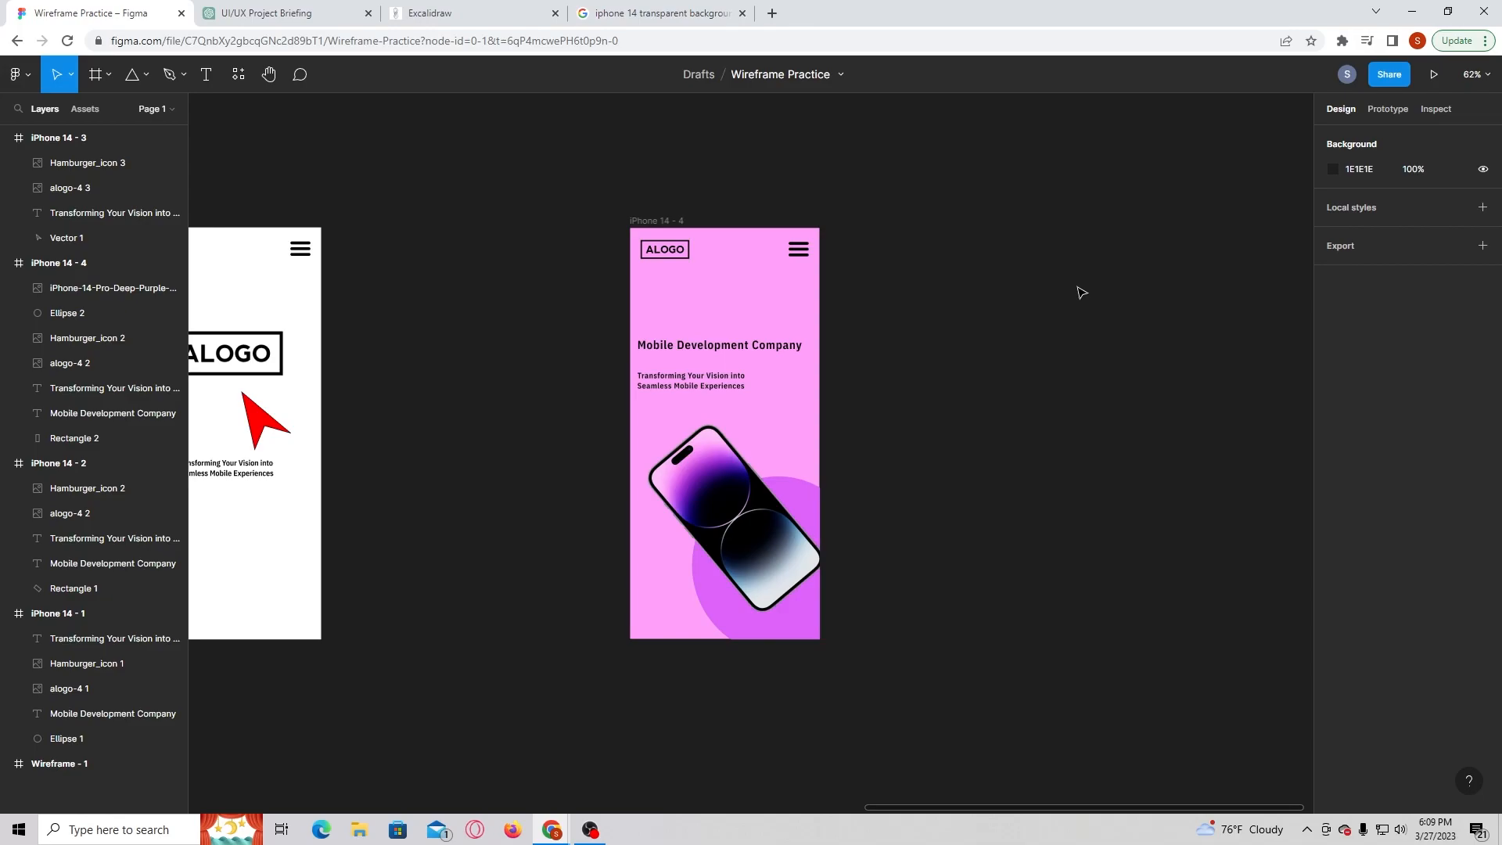
scroll(1116, 192, "down", 1)
scroll(1116, 192, "up", 3)
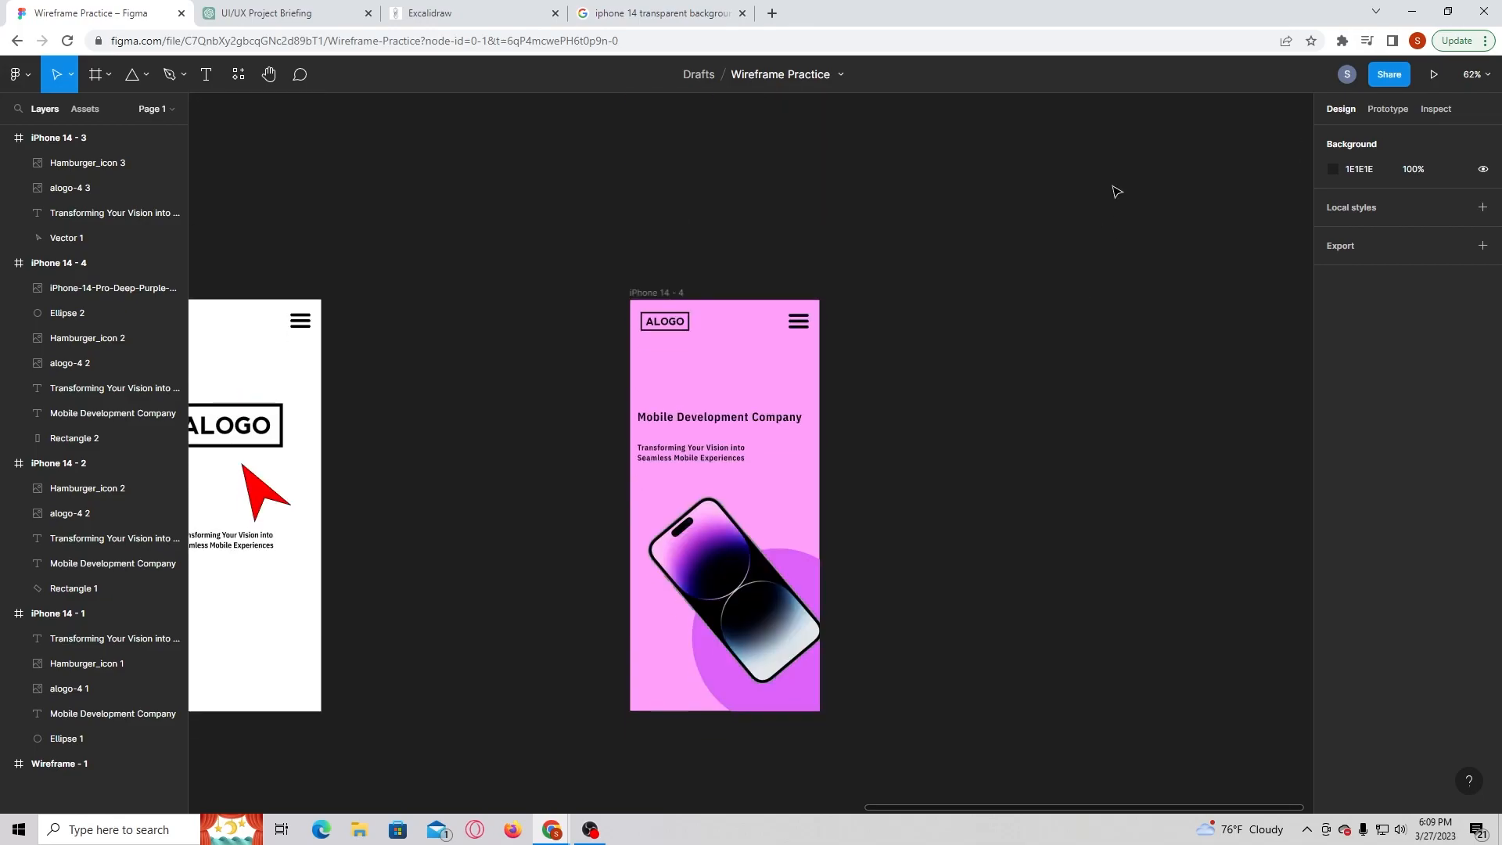
scroll(1116, 192, "down", 1)
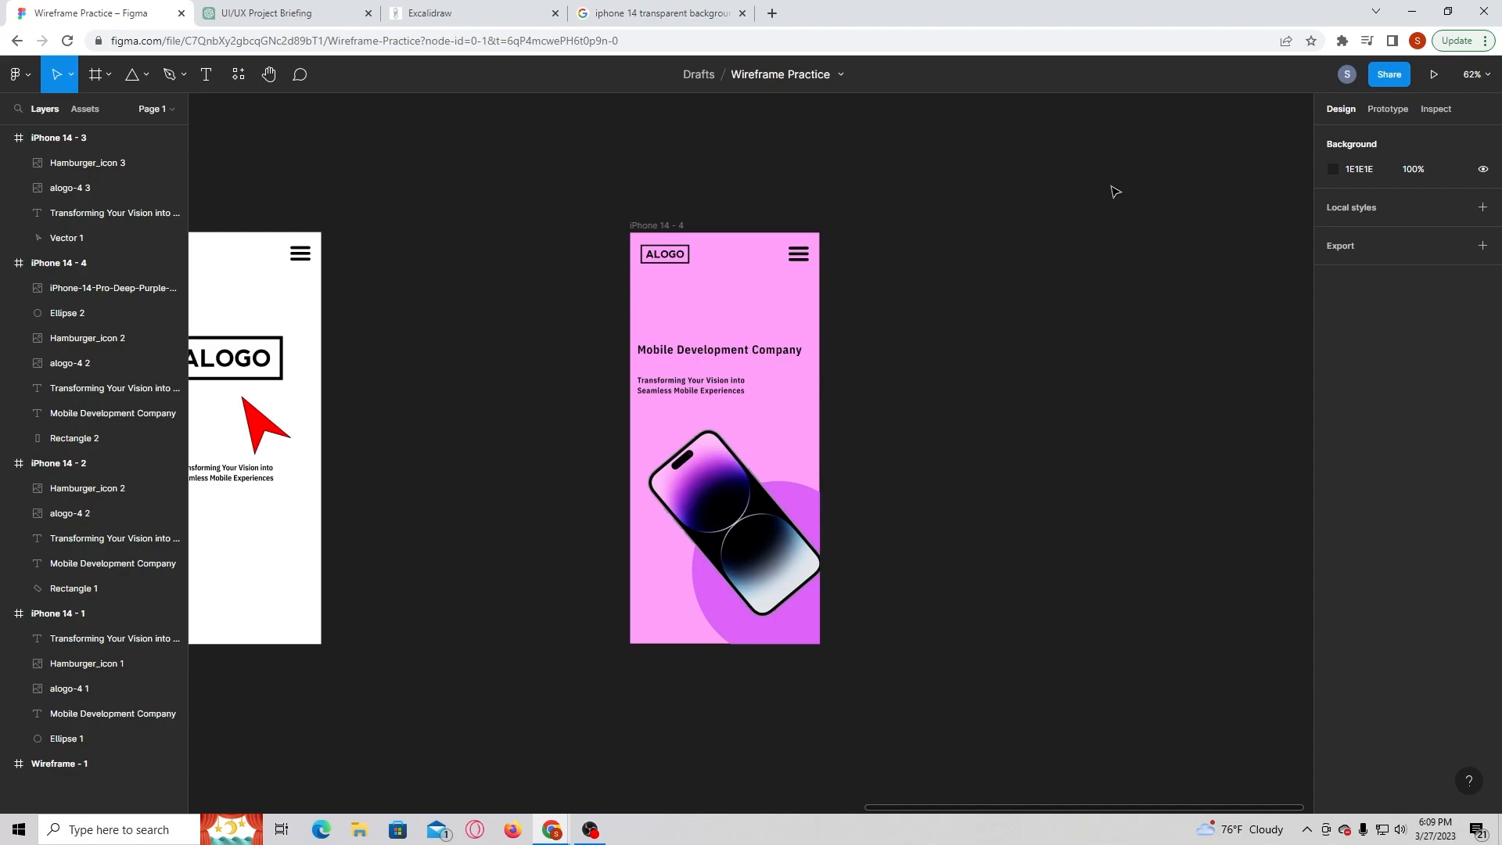